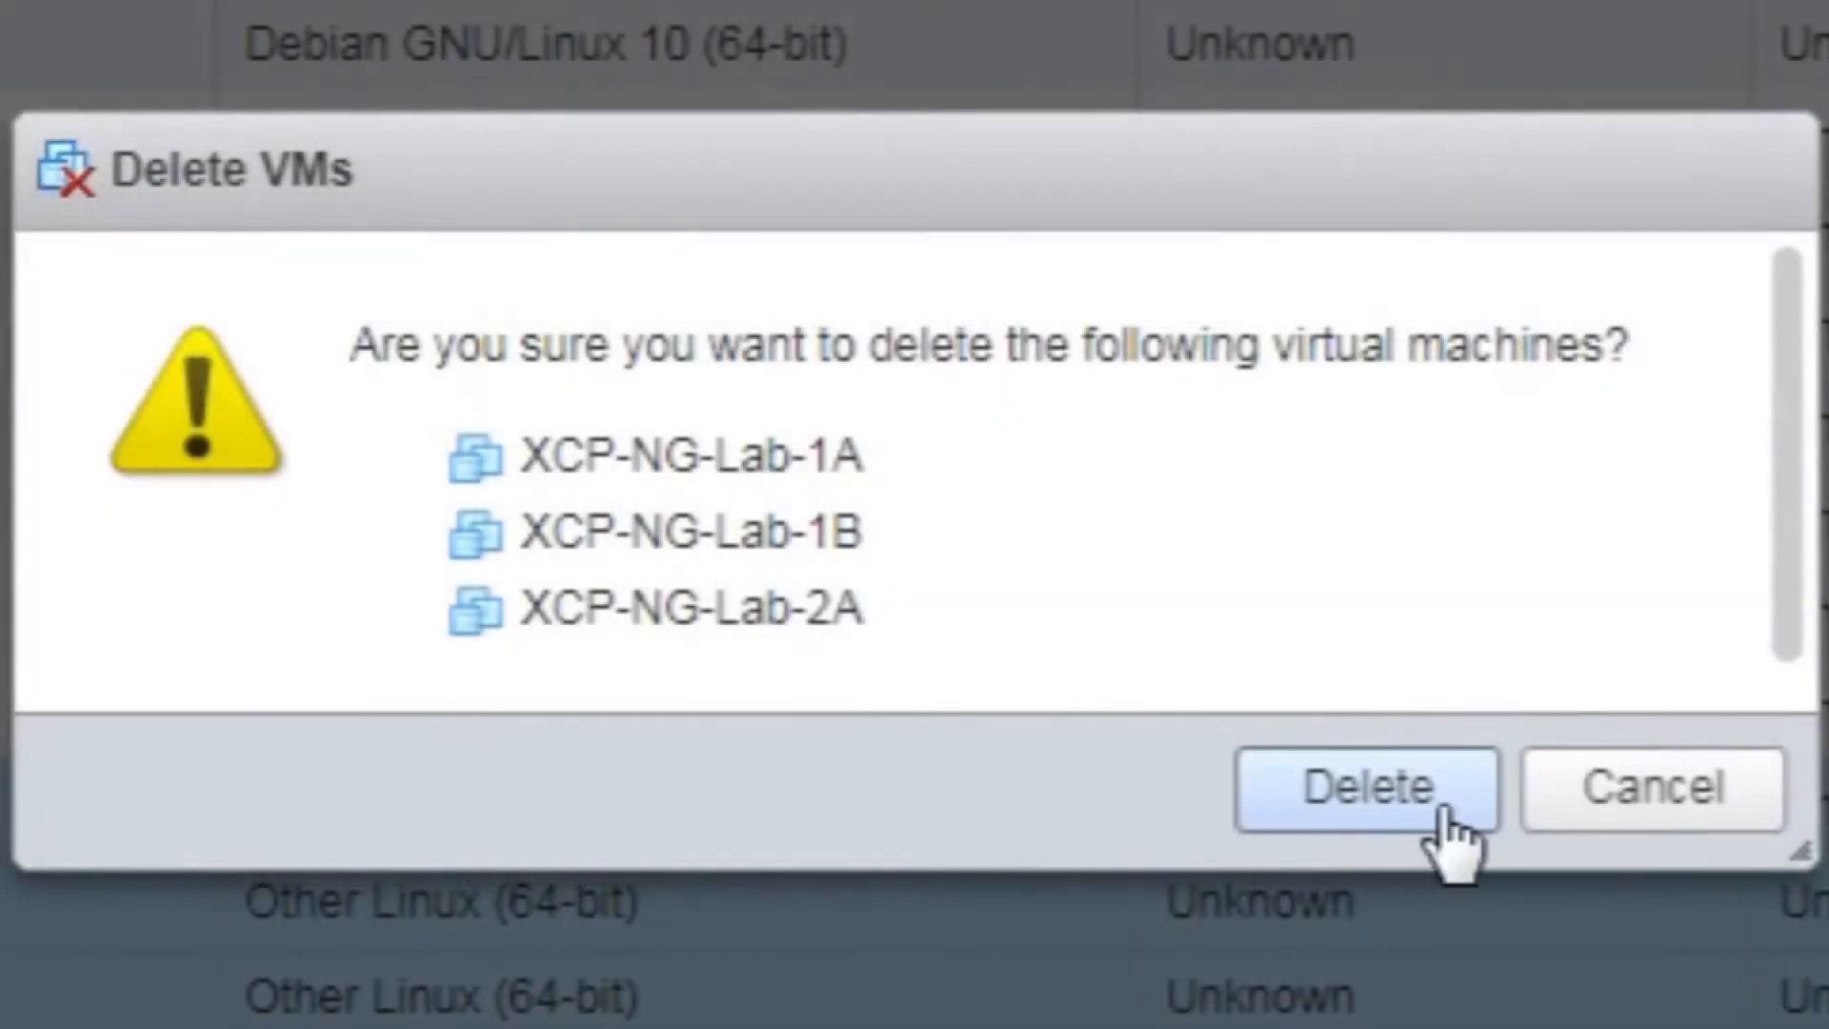
Delete the three lab VMs and name a new VM XCP-NG-1 with ESXi 6.7 U2 compatibility
click(1397, 798)
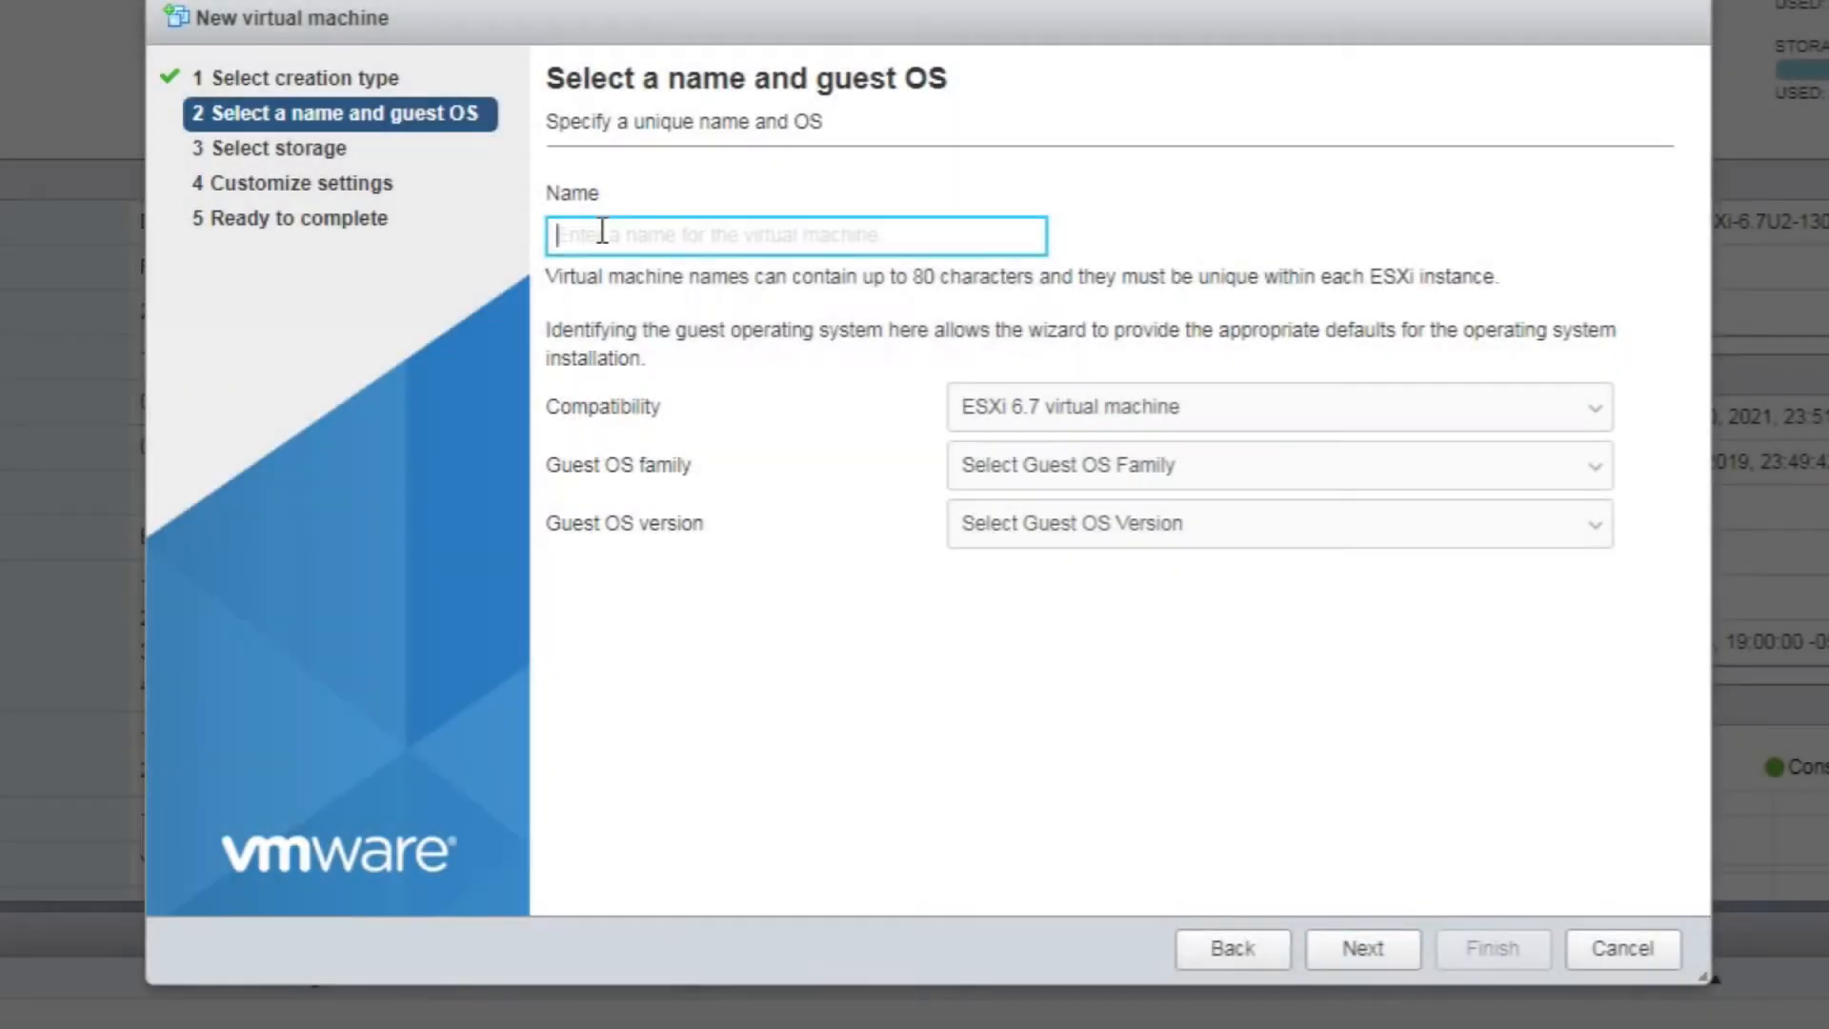
click(600, 234)
text(XCP-NG-1)
click(1080, 410)
click(1086, 645)
Set the guest OS to Linux, Other 4.x or later Linux (64-bit), and proceed to hardware customization
click(1066, 465)
click(1061, 535)
click(1067, 525)
scroll(1266, 816, down, 10)
scroll(1160, 941, up, 7)
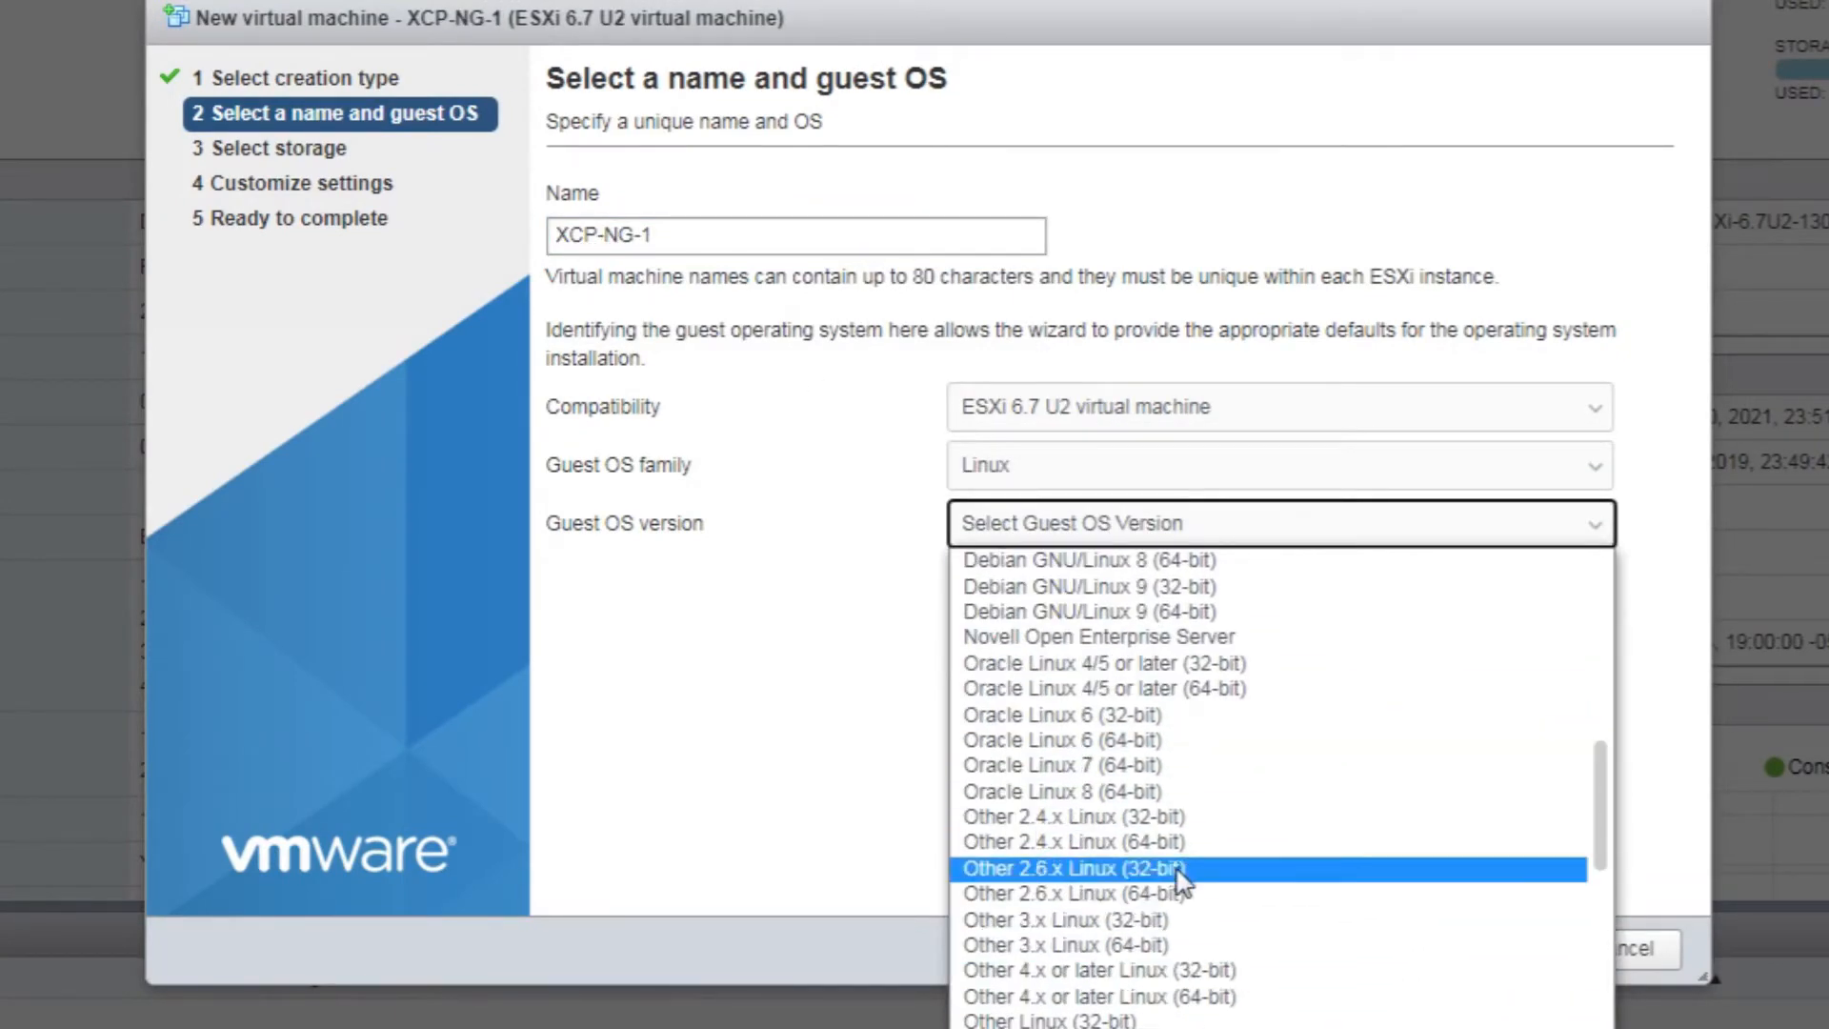
click(1156, 996)
click(1360, 966)
click(1354, 968)
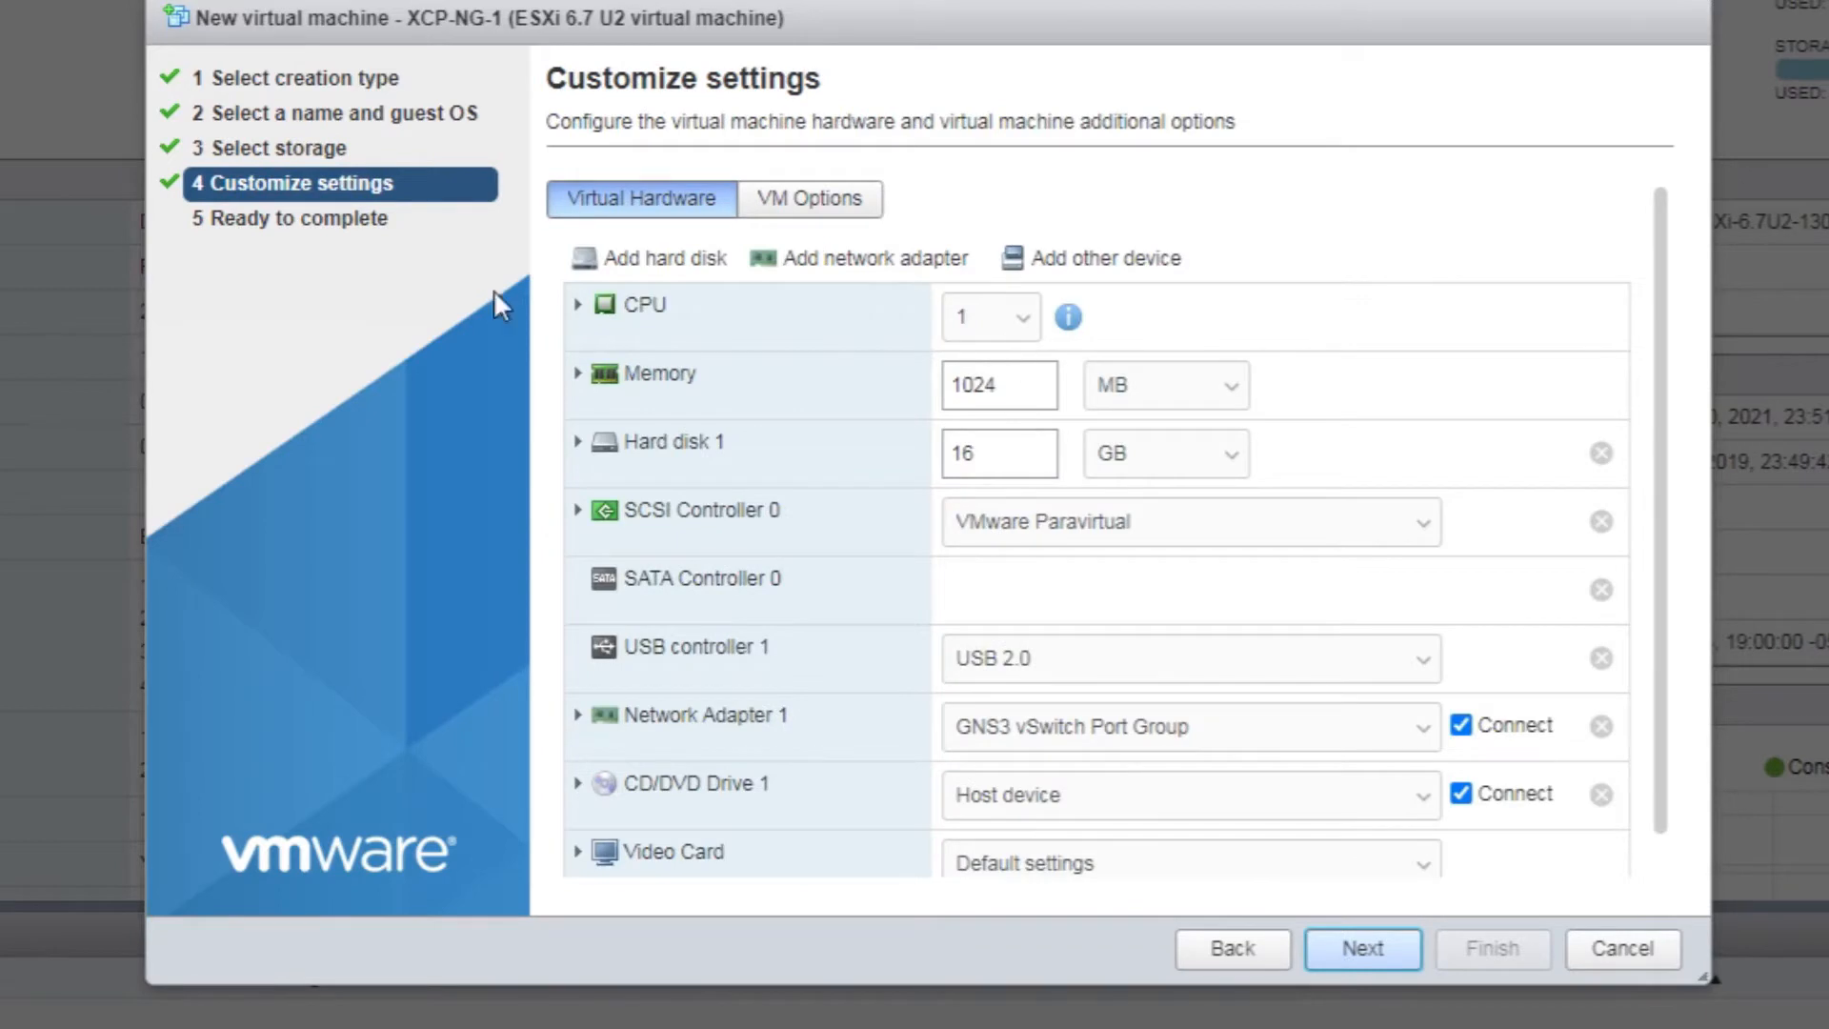
Give XCP-NG-1 4 CPUs with CPU Hot Add and hardware-assisted virtualization exposed to the guest
click(578, 305)
click(1026, 321)
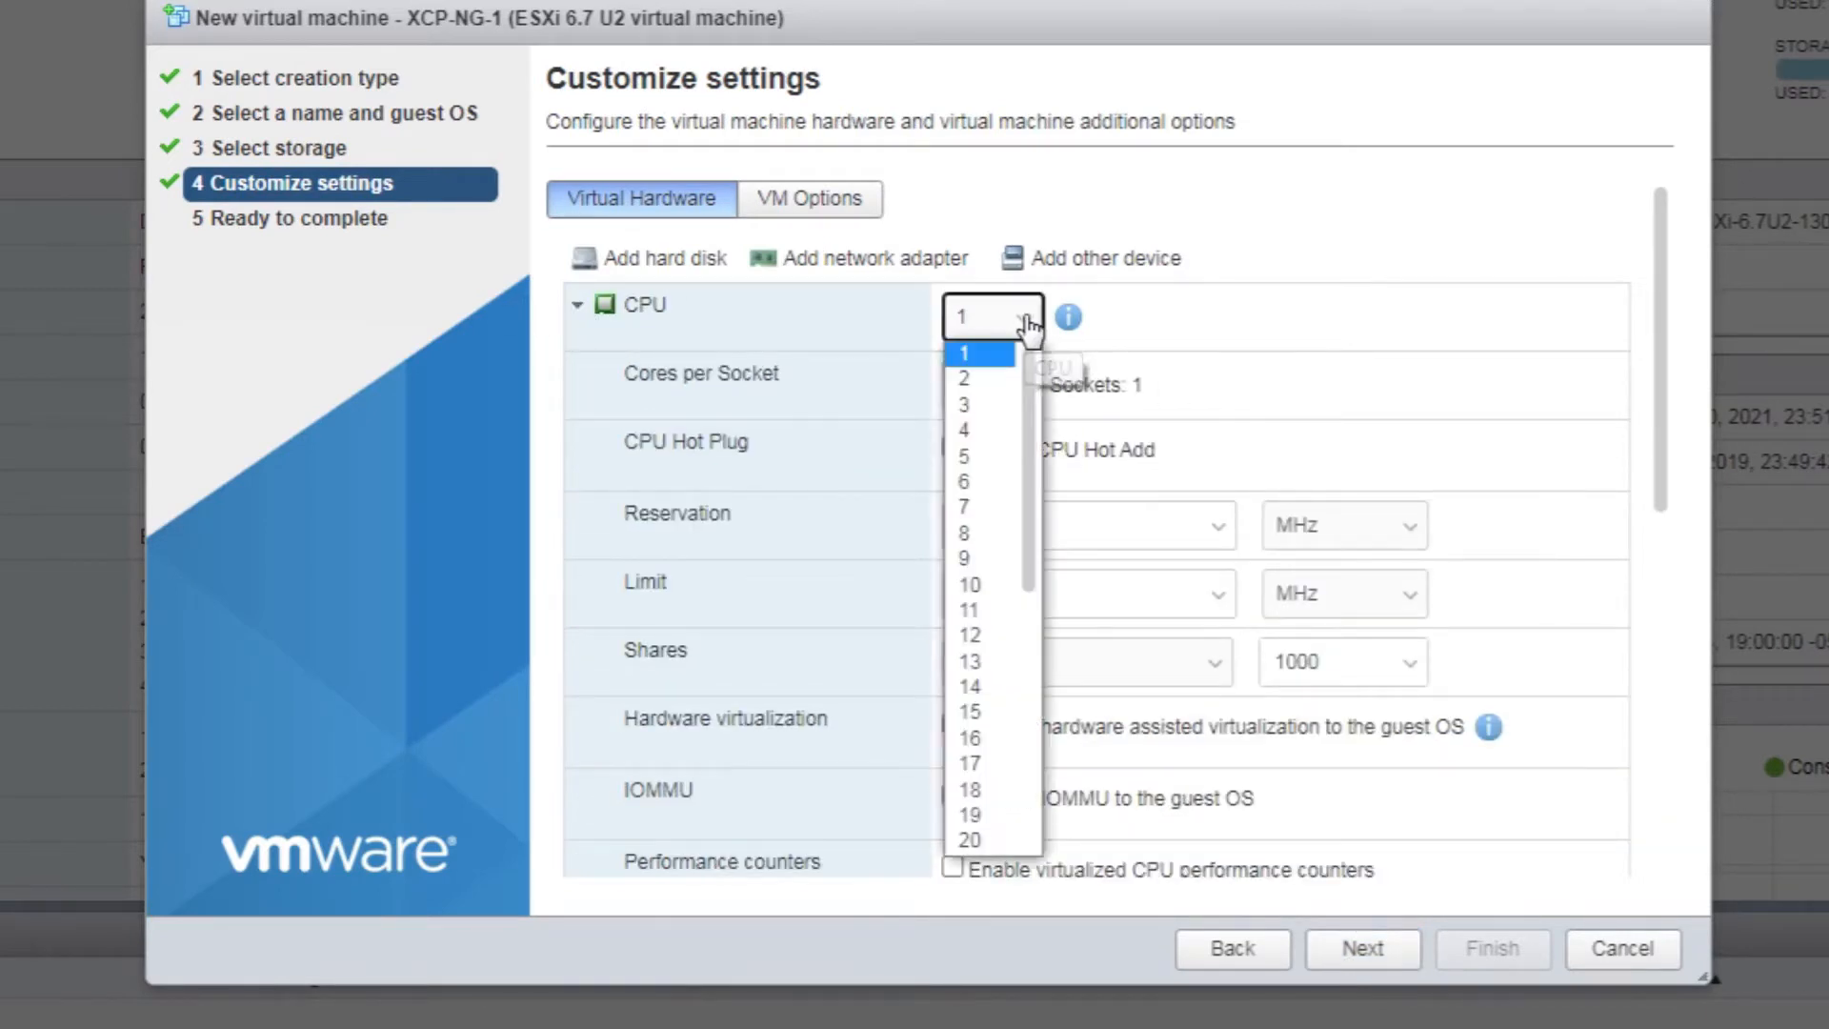
click(970, 430)
click(953, 451)
click(952, 728)
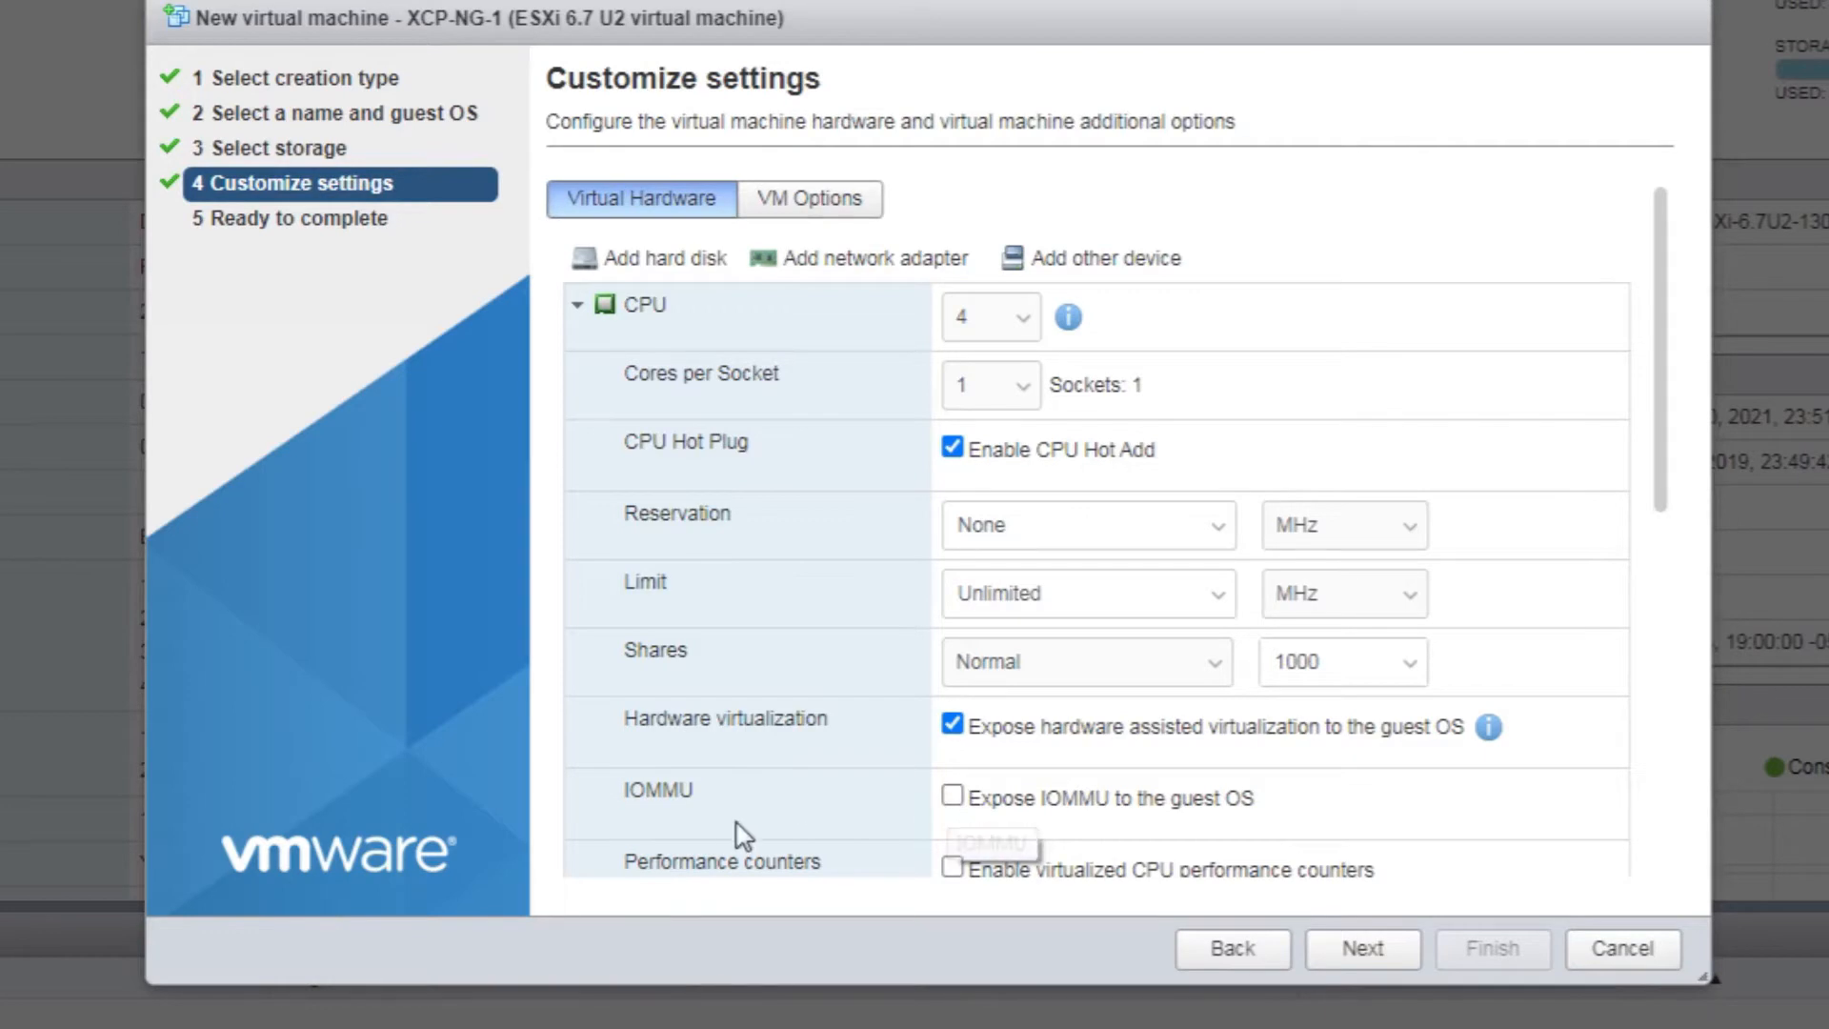
scroll(779, 828, down, 1)
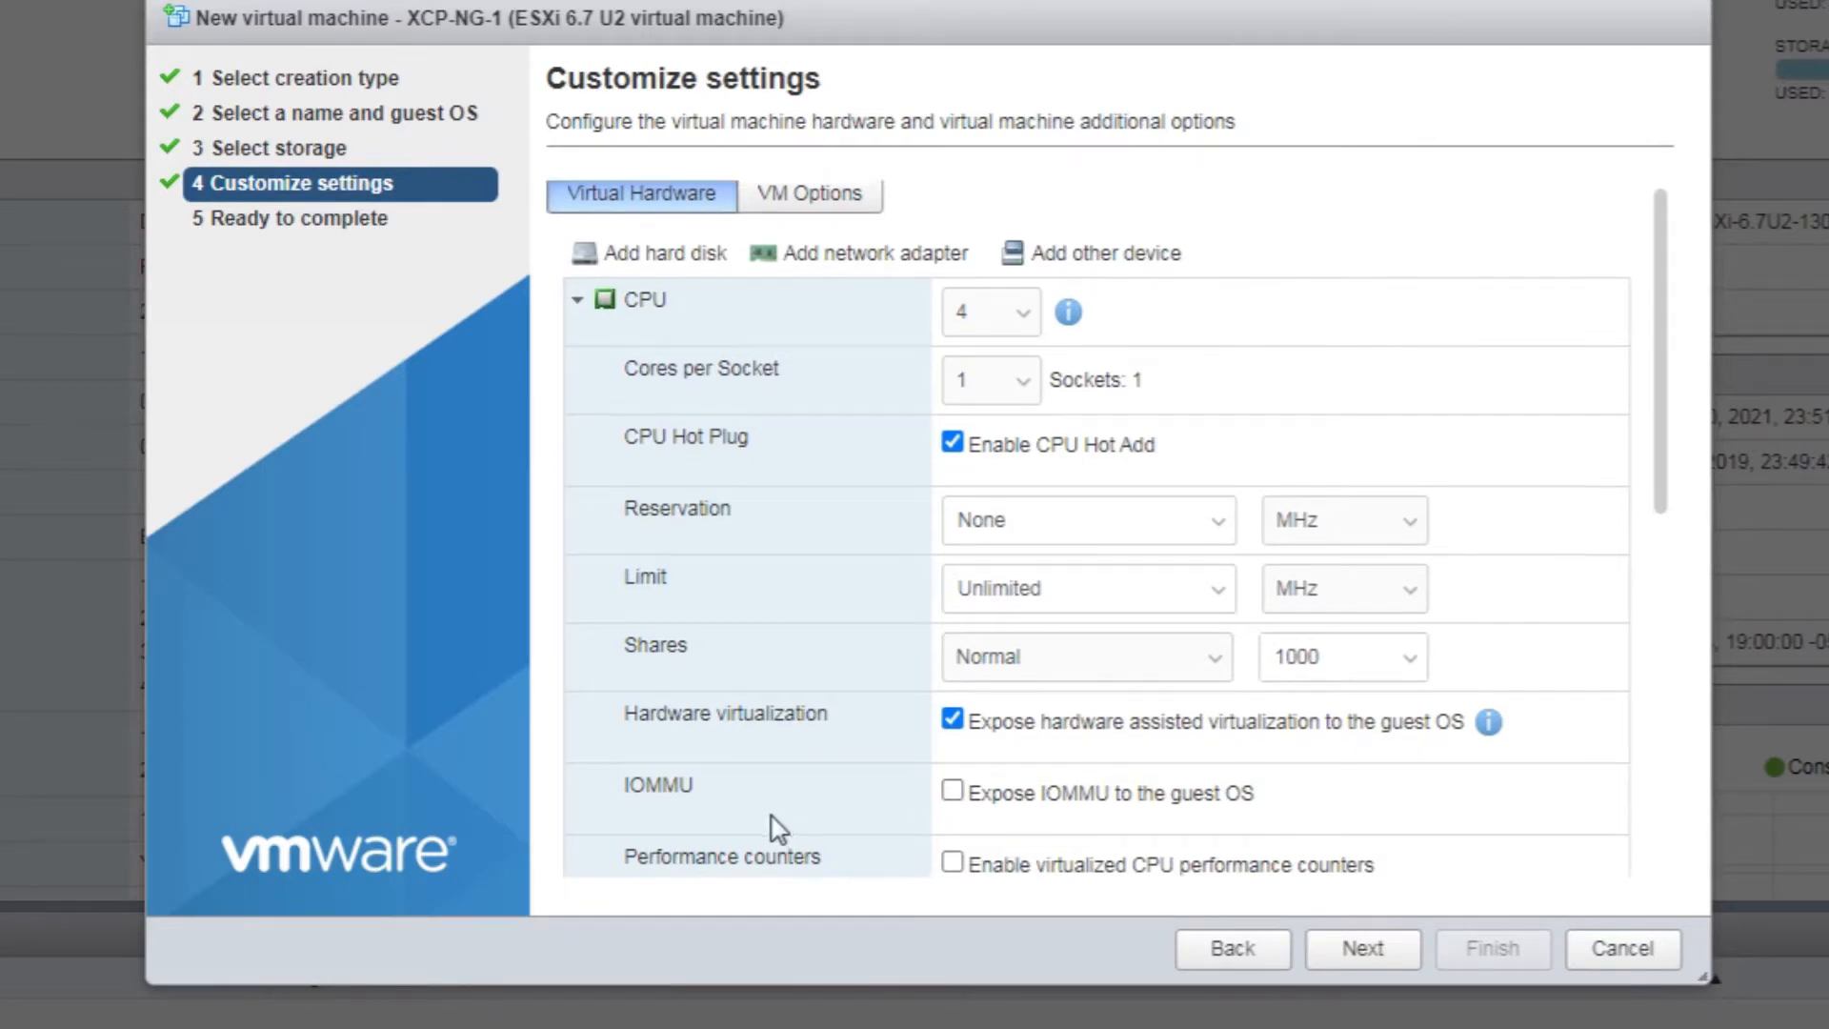
scroll(778, 828, down, 3)
Enable CPU performance counters and set memory to 8 GB with Memory Hot Plug enabled
click(954, 537)
double_click(1012, 748)
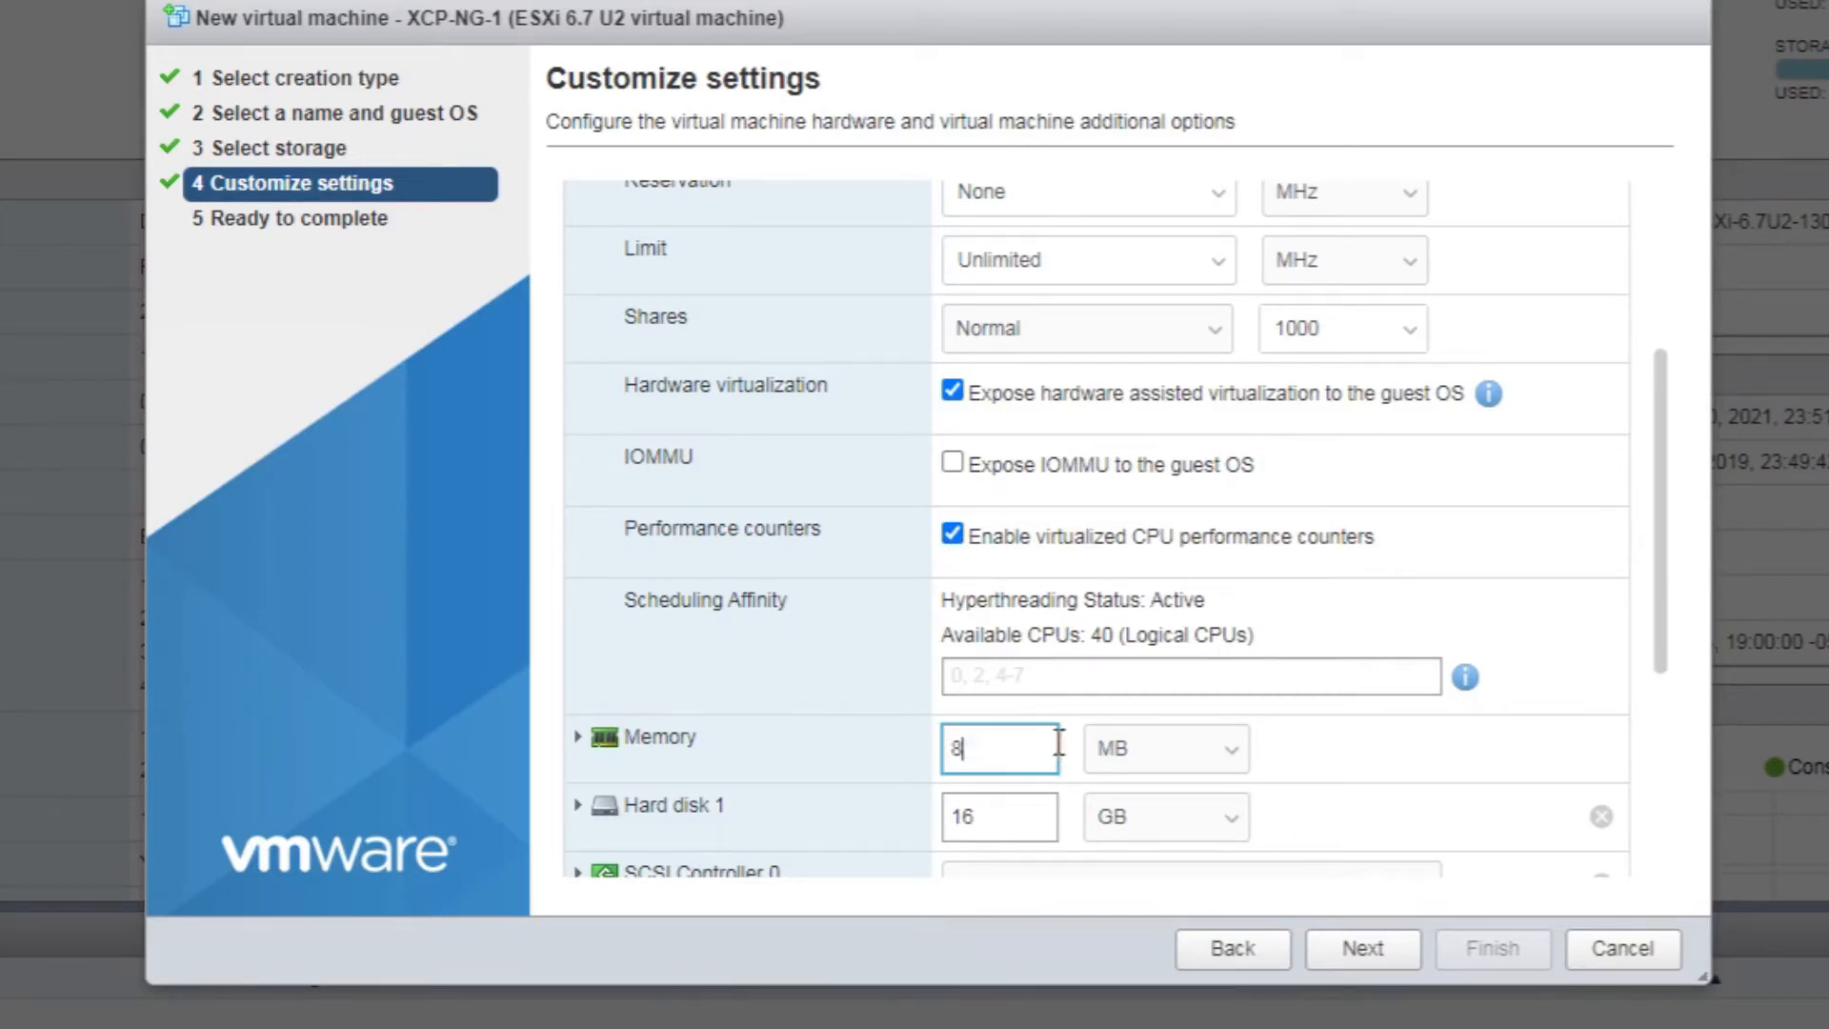
text(8)
click(1141, 750)
click(1139, 805)
click(577, 736)
scroll(797, 653, down, 6)
click(953, 465)
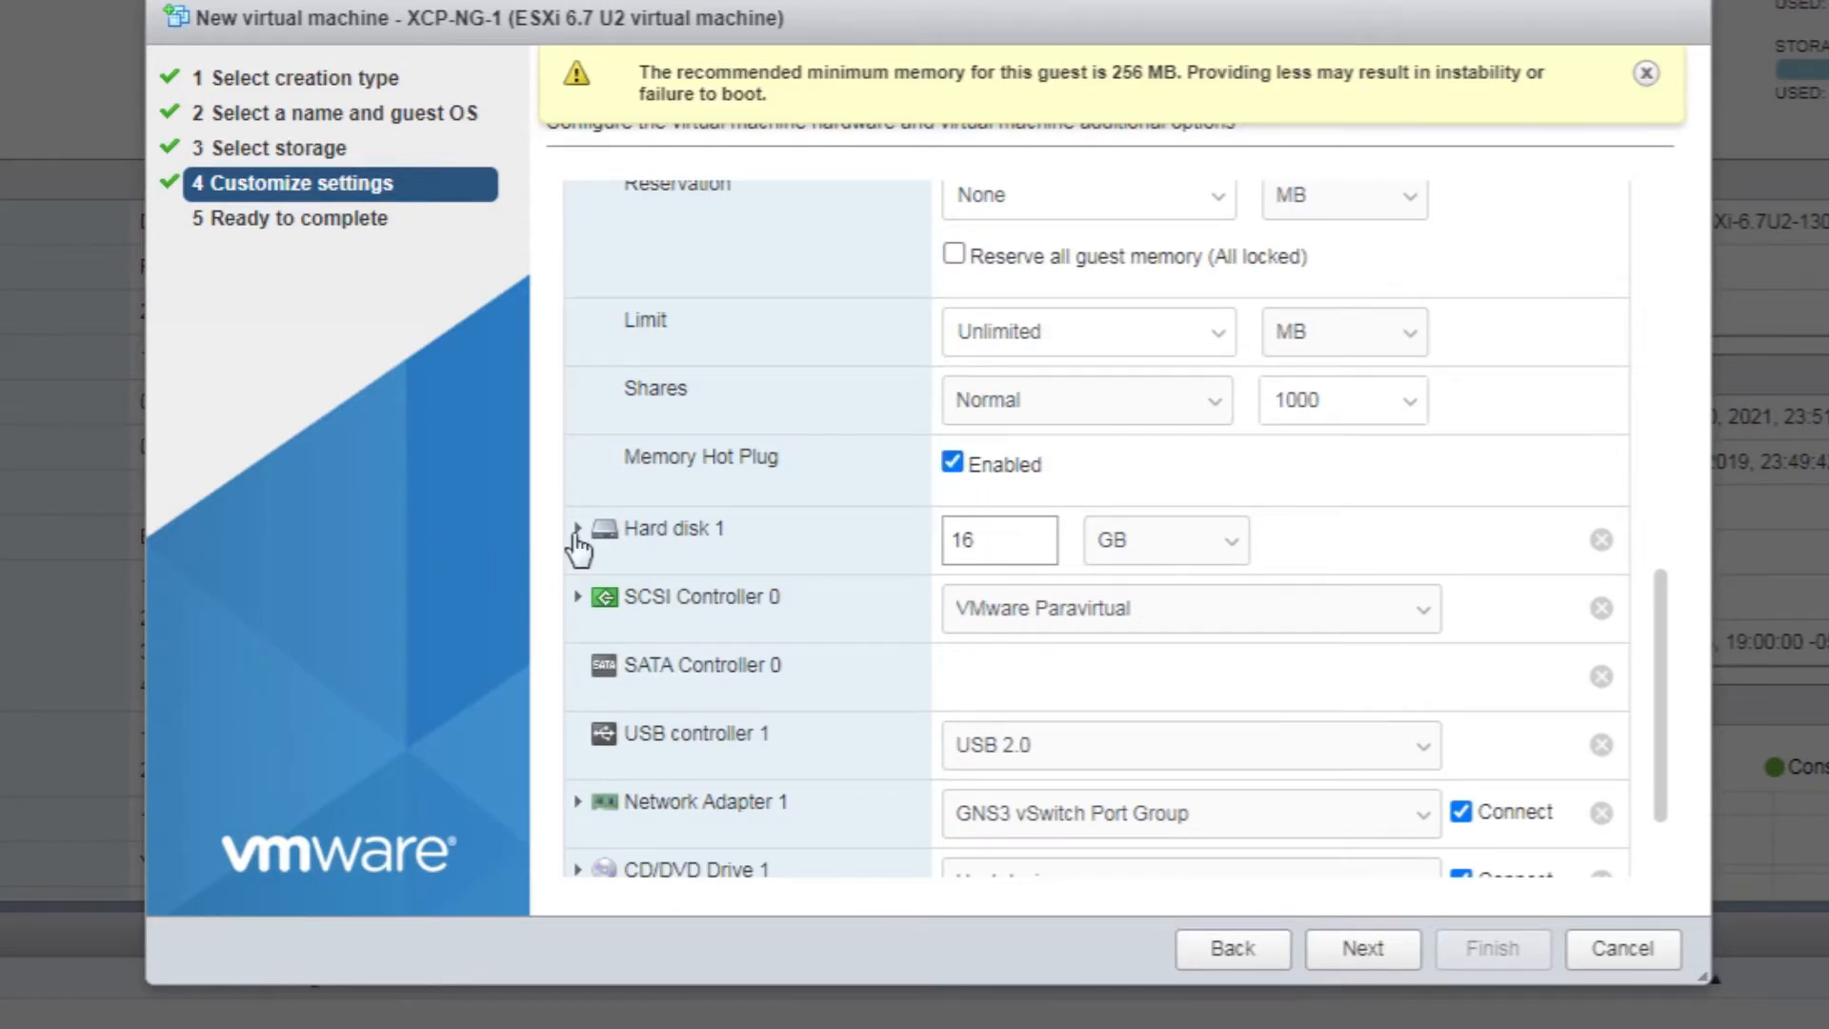
Set Hard disk 1 to 200 GB, thick provisioned, lazily zeroed
click(576, 531)
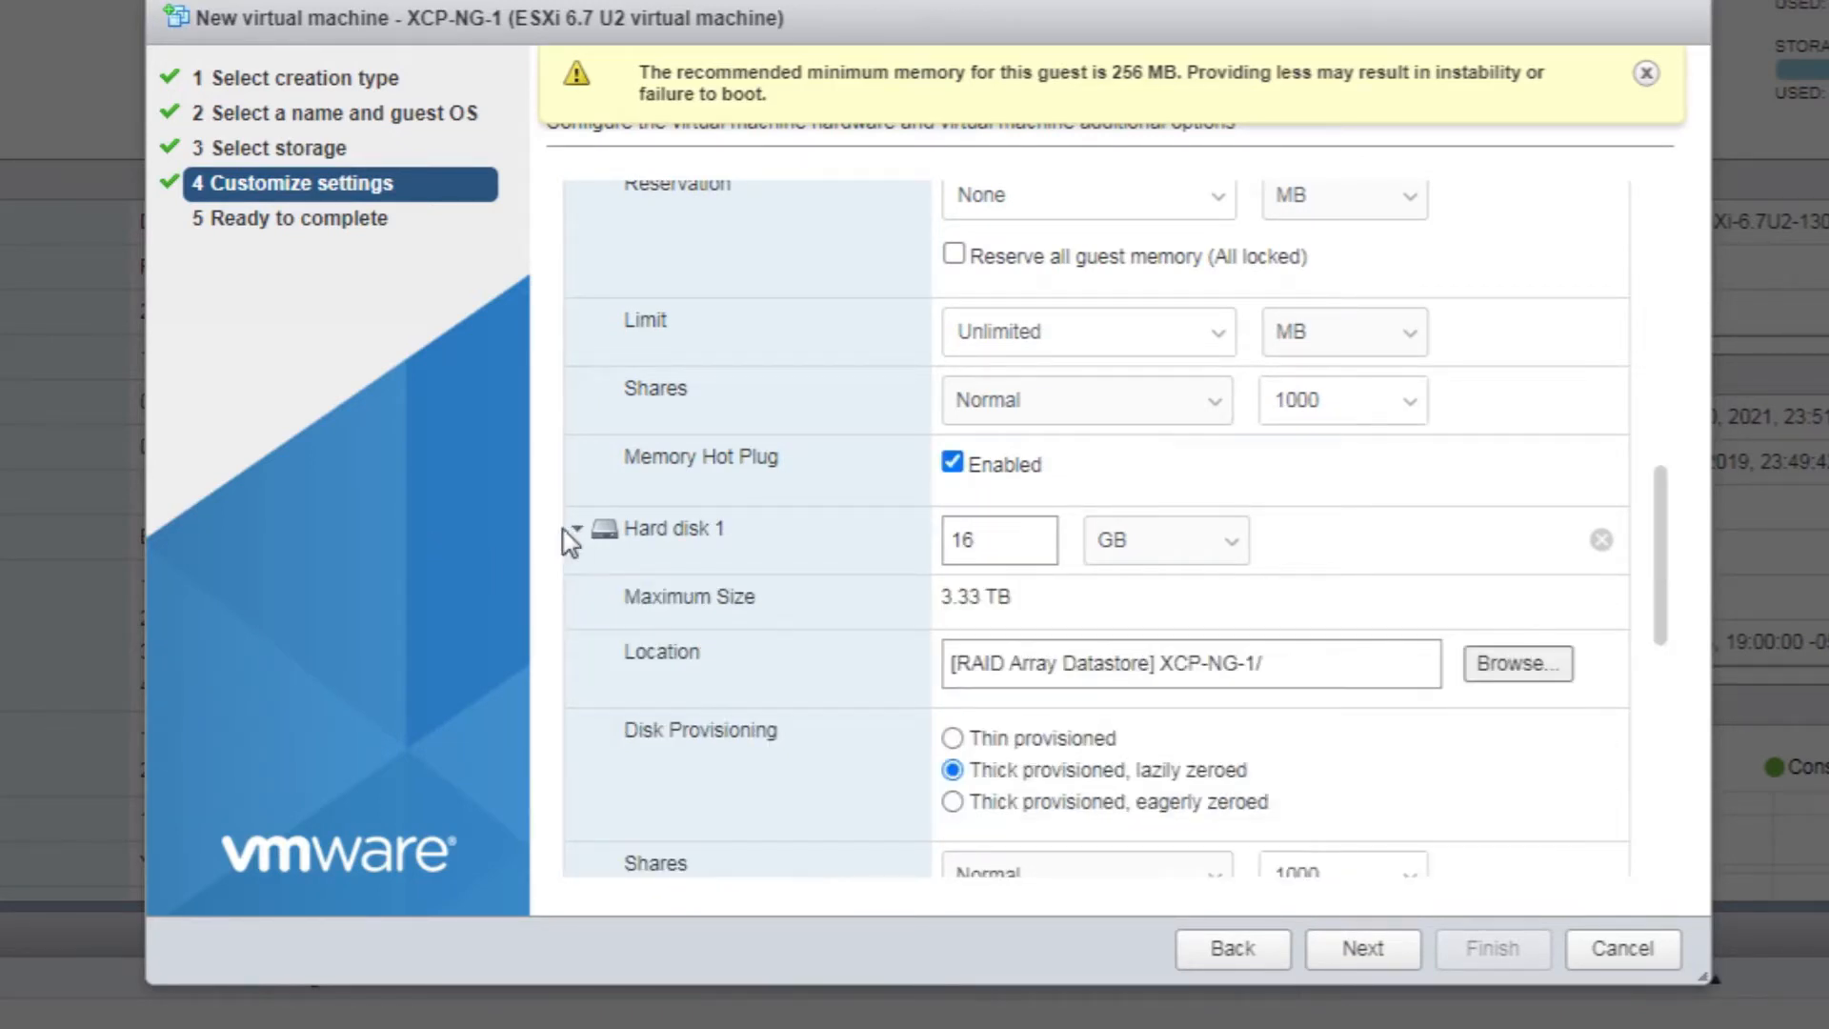
click(1004, 545)
drag(1004, 545, 797, 534)
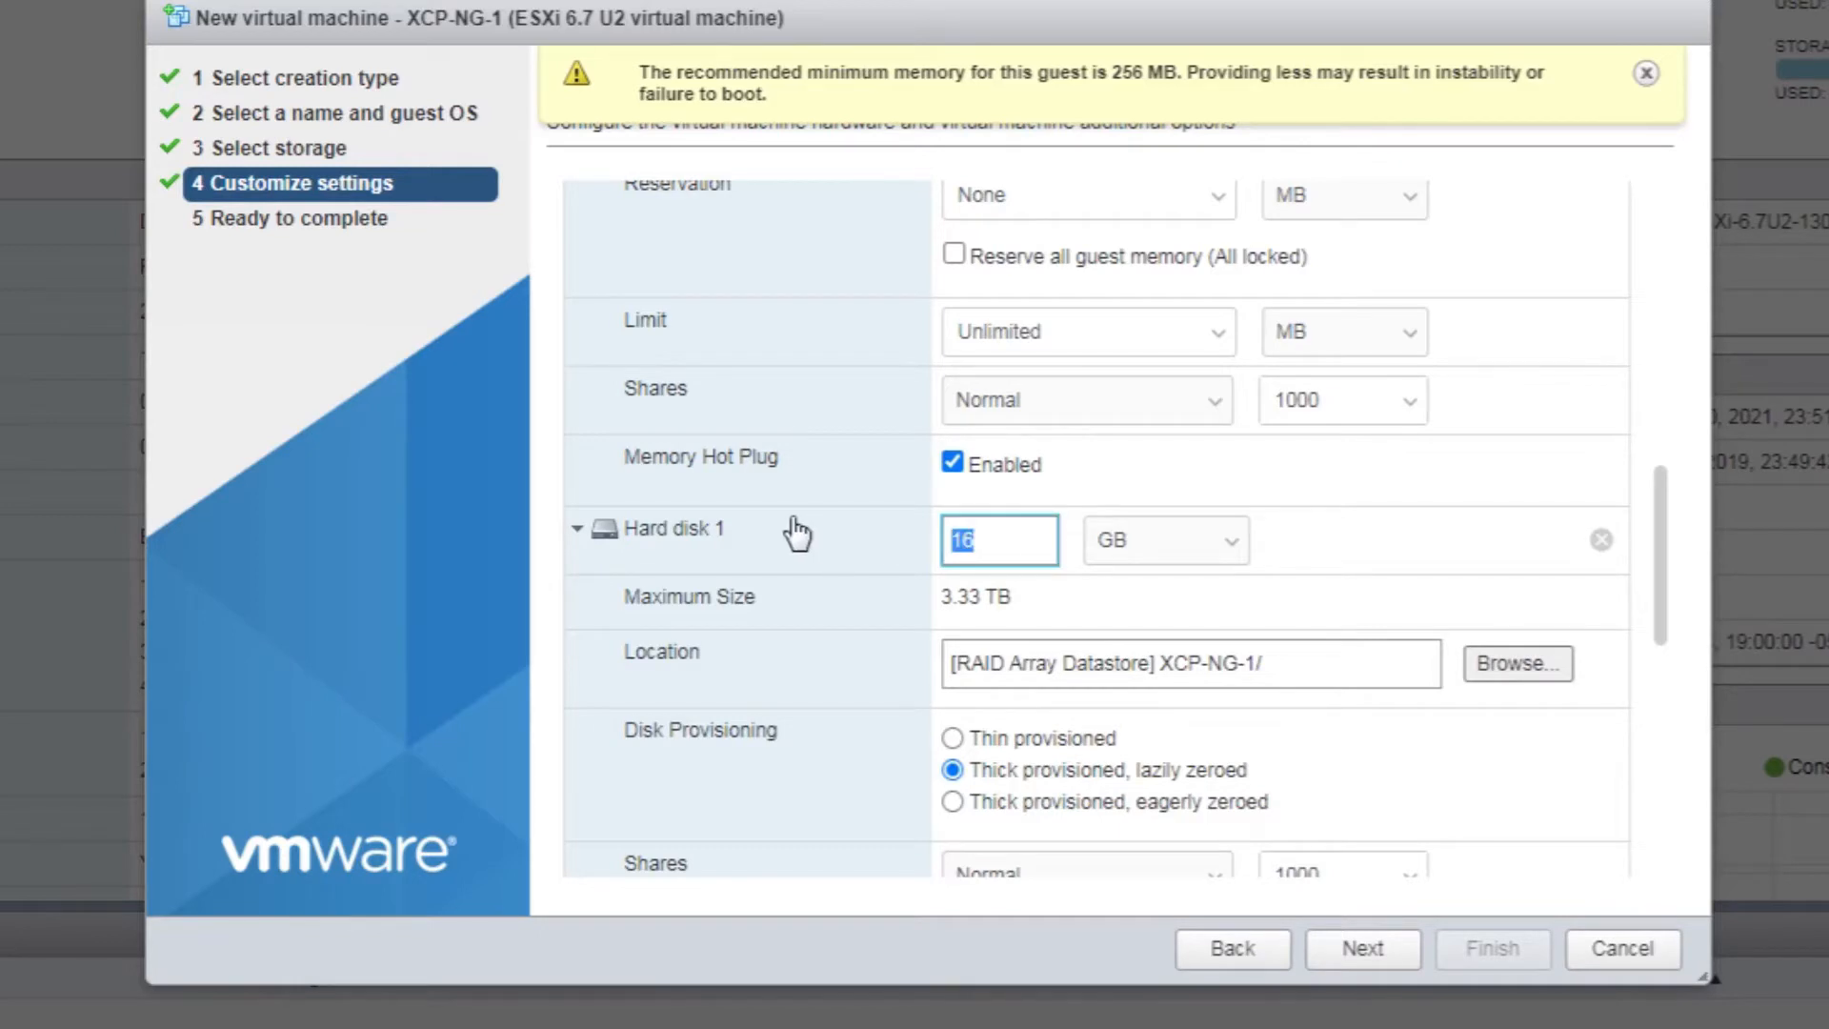
text(2009)
key(BackSpace)
click(1141, 610)
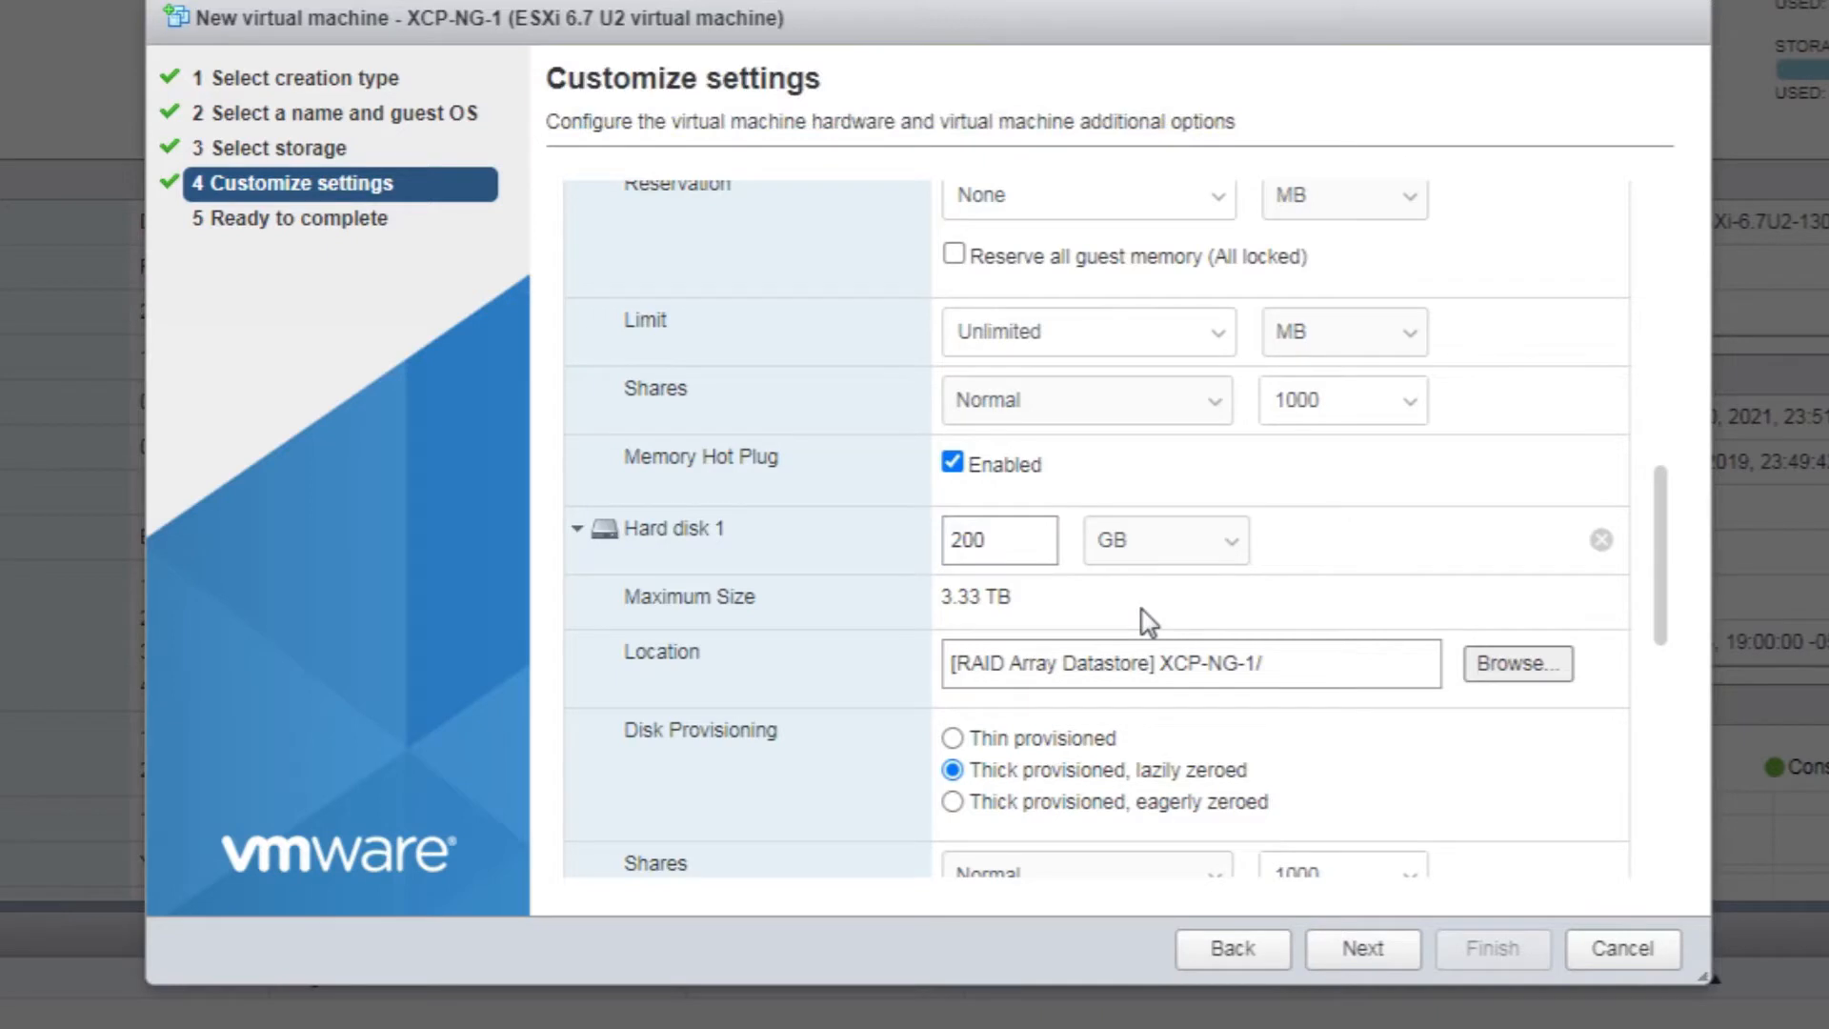
click(952, 740)
click(950, 773)
click(952, 802)
click(952, 771)
Connect Network Adapter 1 to VM Network
scroll(1386, 766, down, 8)
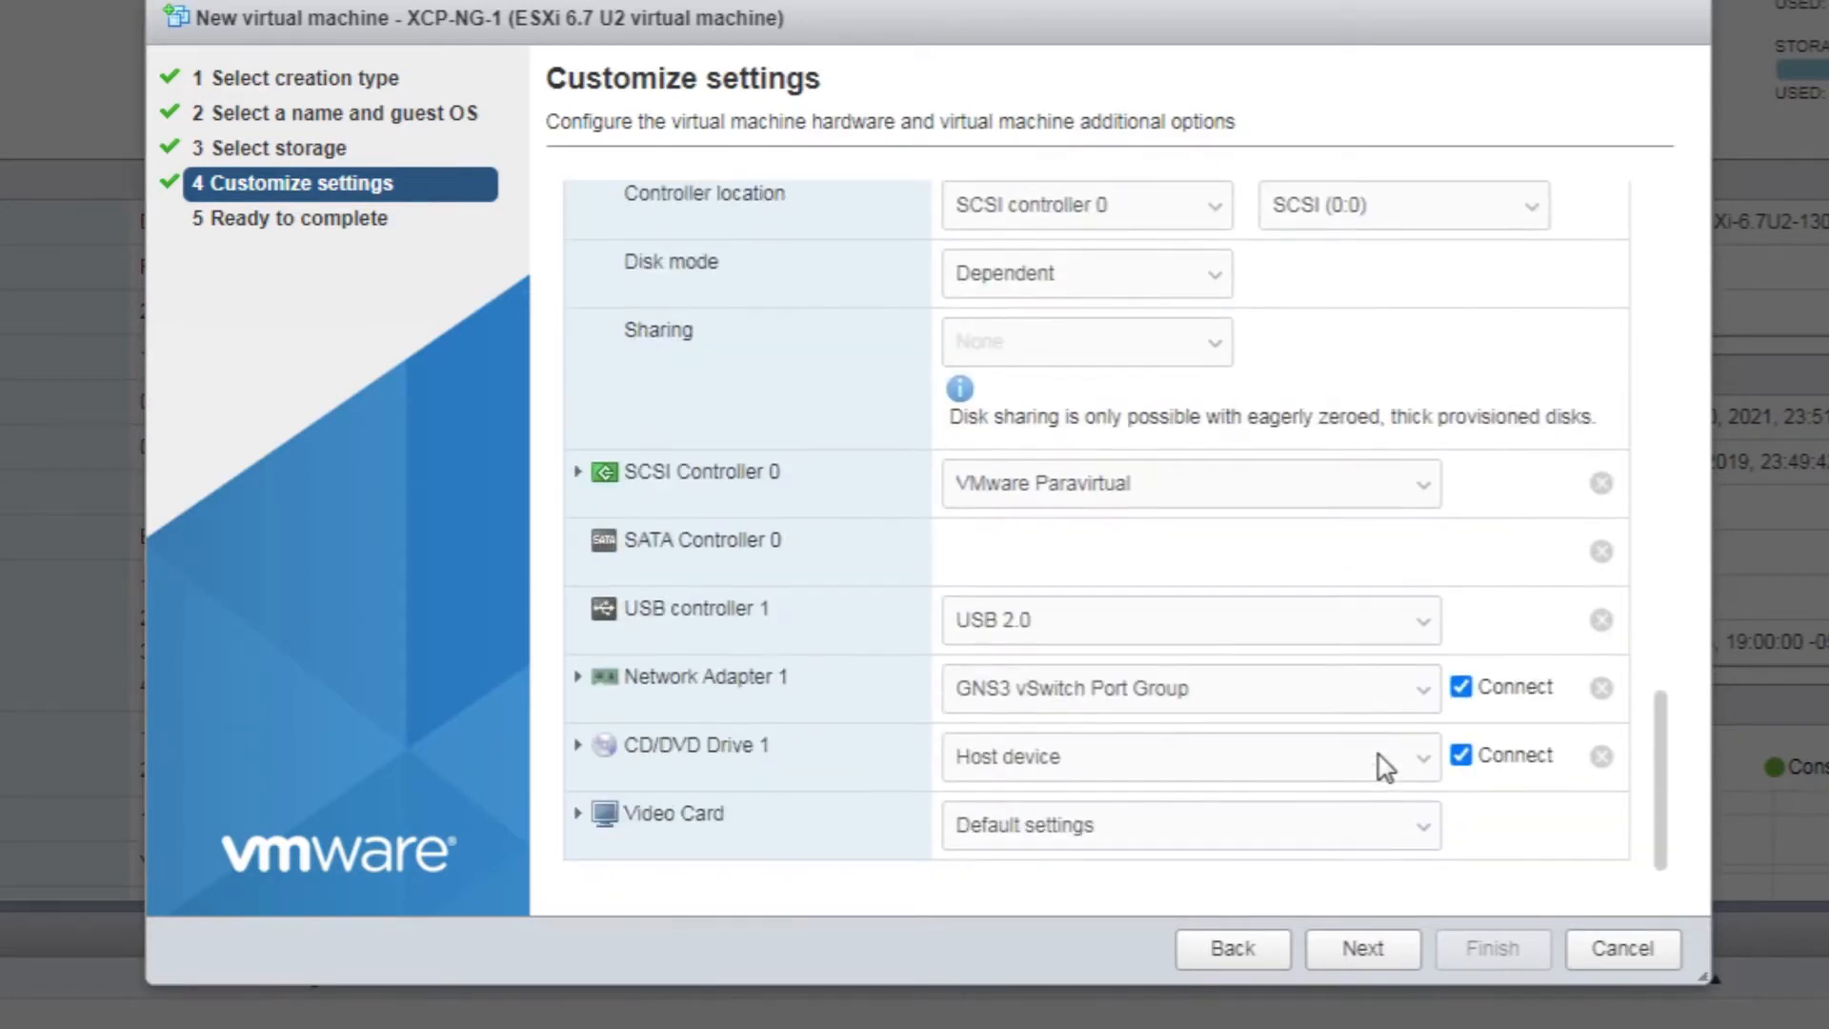
click(1072, 703)
click(1033, 800)
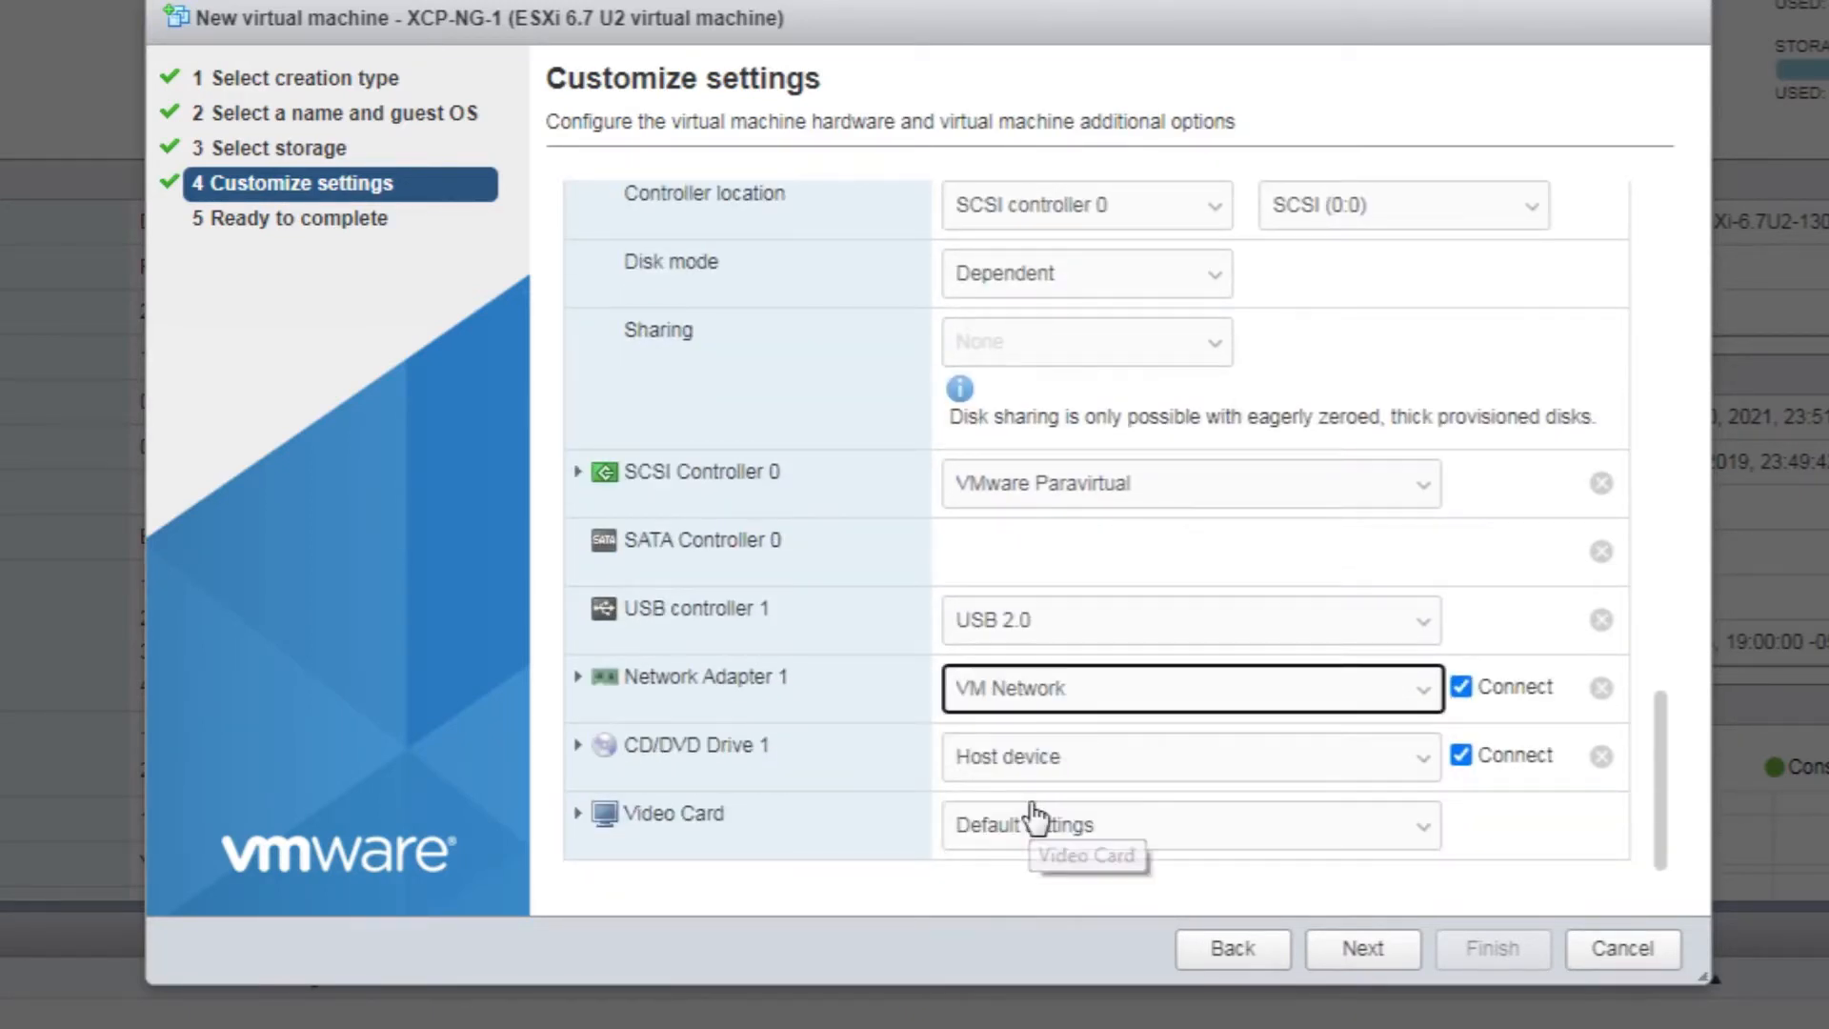
Back CD/DVD Drive 1 with the datastore ISO ISOs/xcp-ng-8.2.0-netinstall.iso
click(1424, 767)
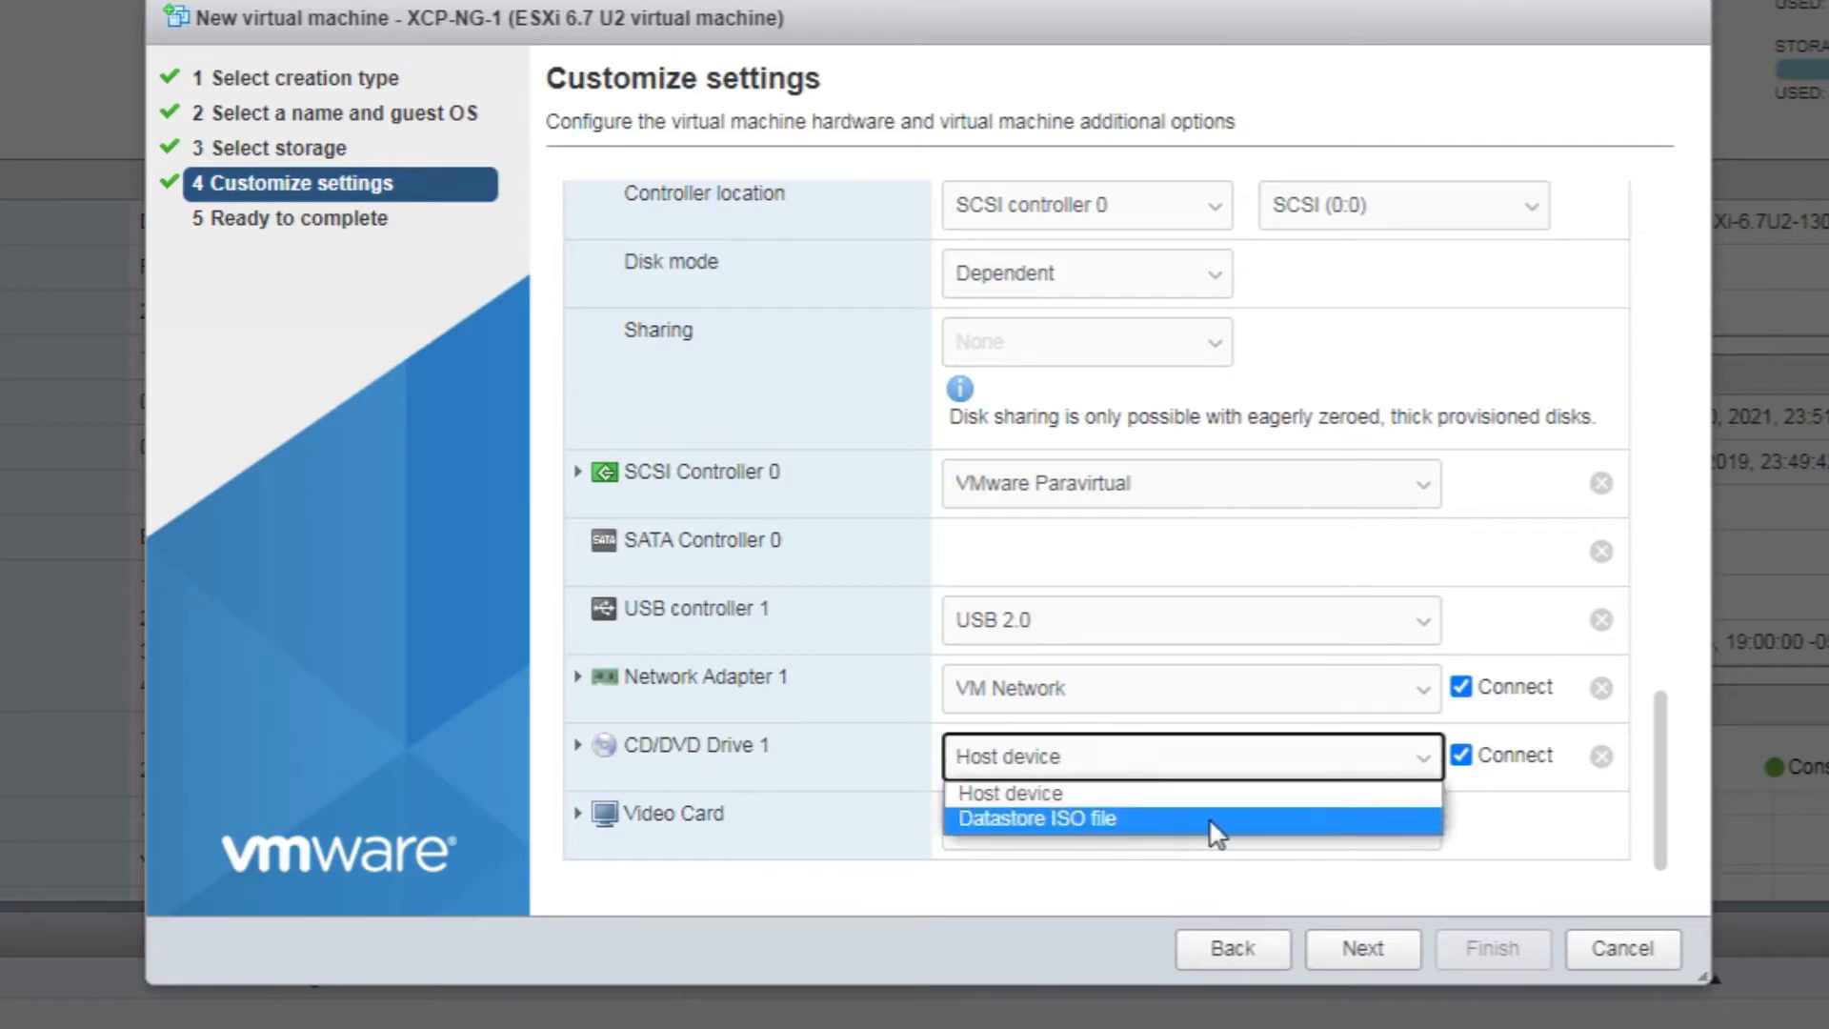
click(1239, 820)
click(759, 640)
click(682, 717)
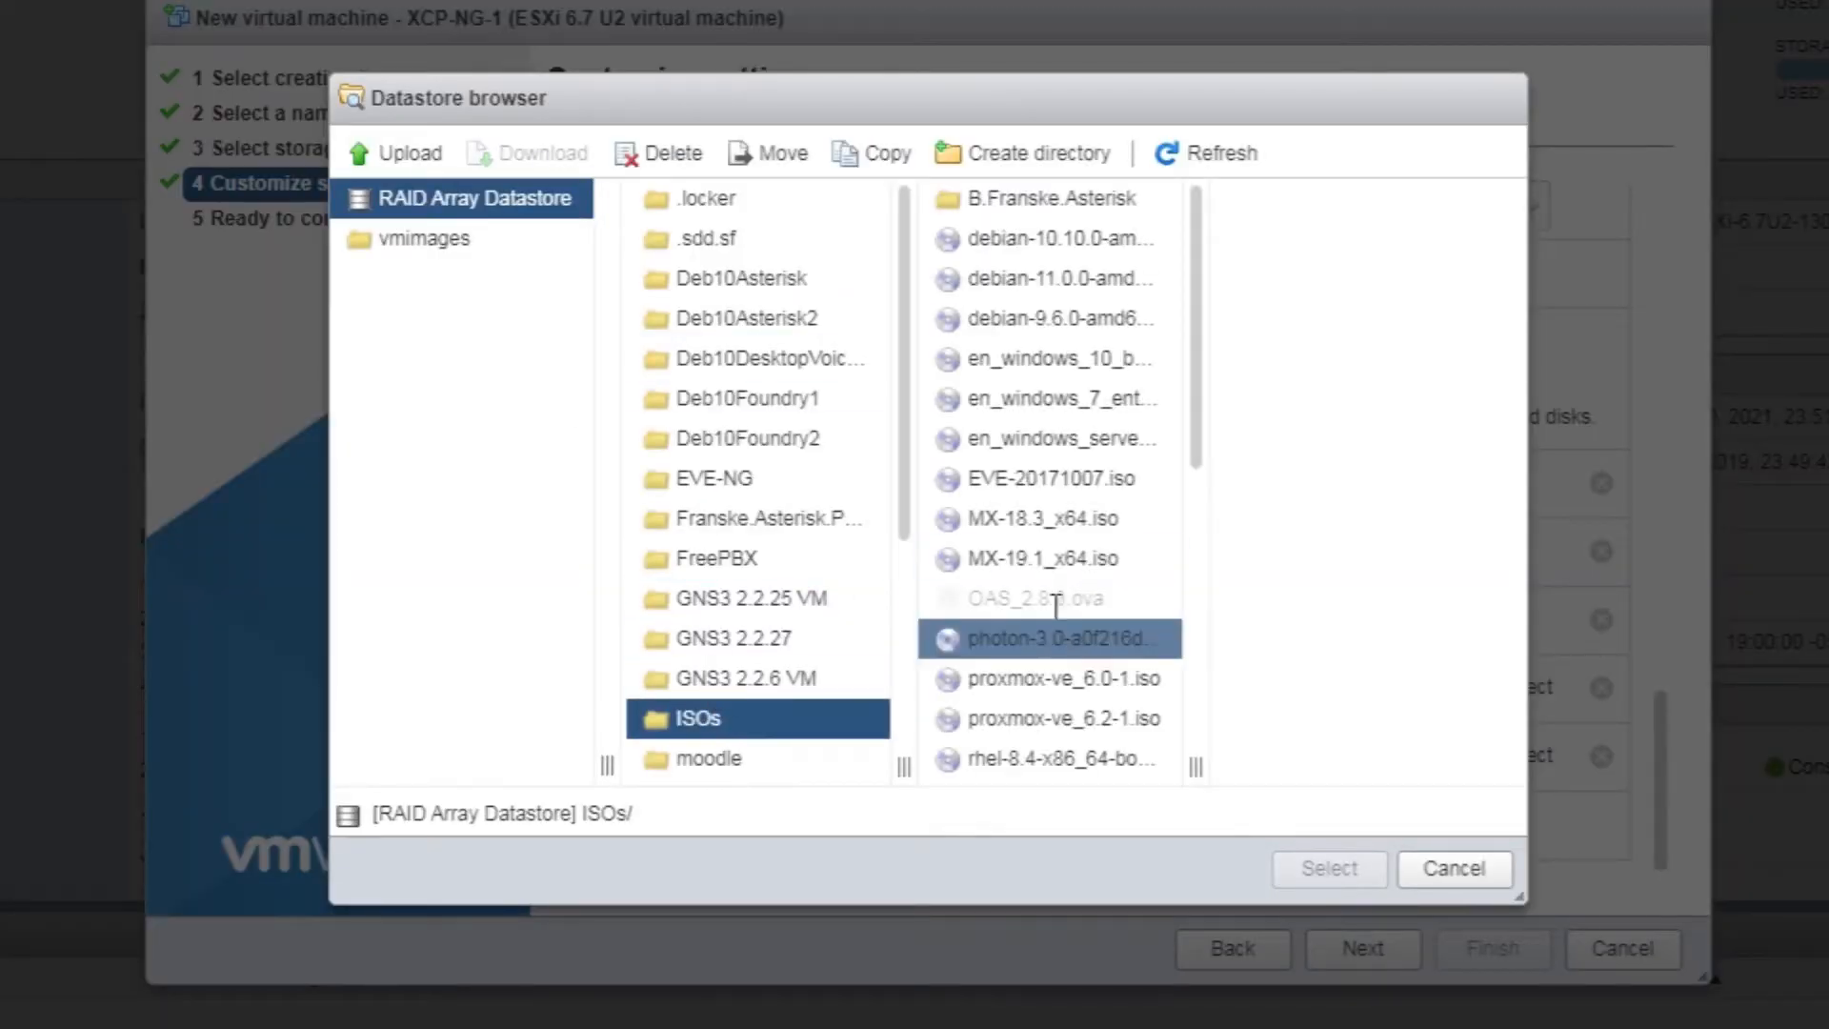
scroll(1060, 647, down, 4)
scroll(1094, 735, down, 3)
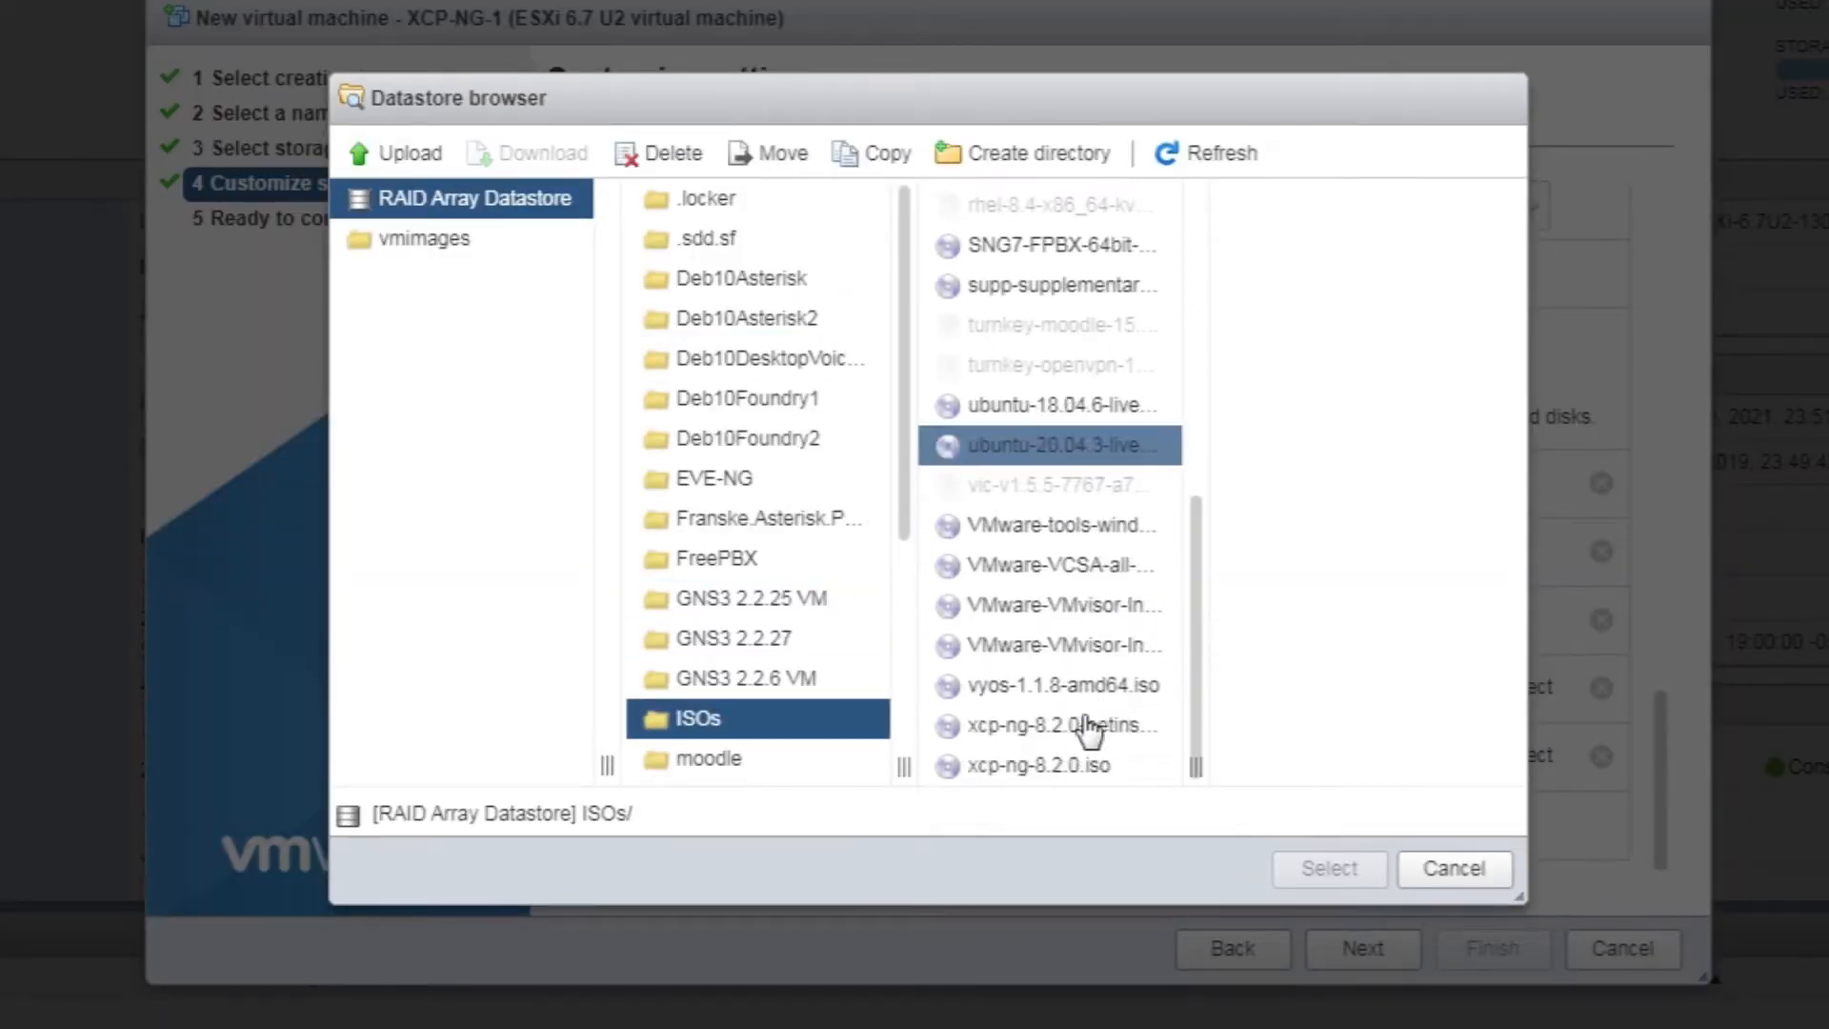
click(1110, 733)
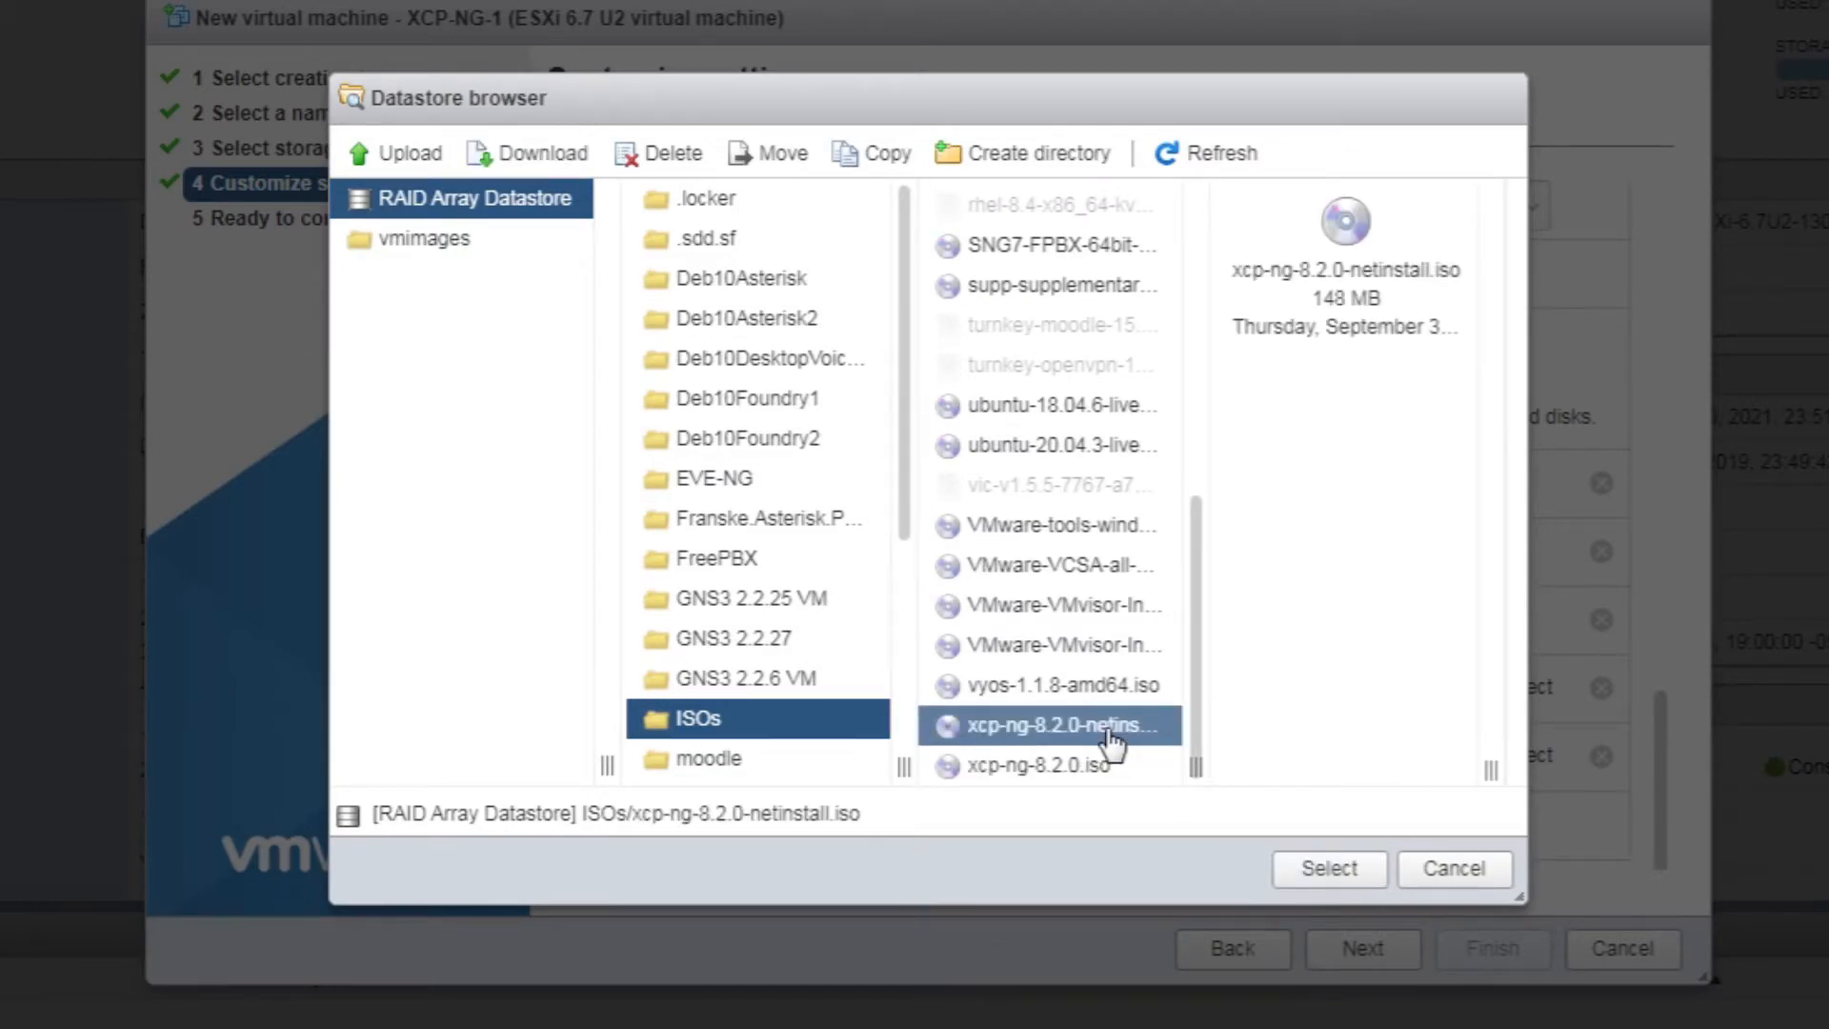
click(1091, 770)
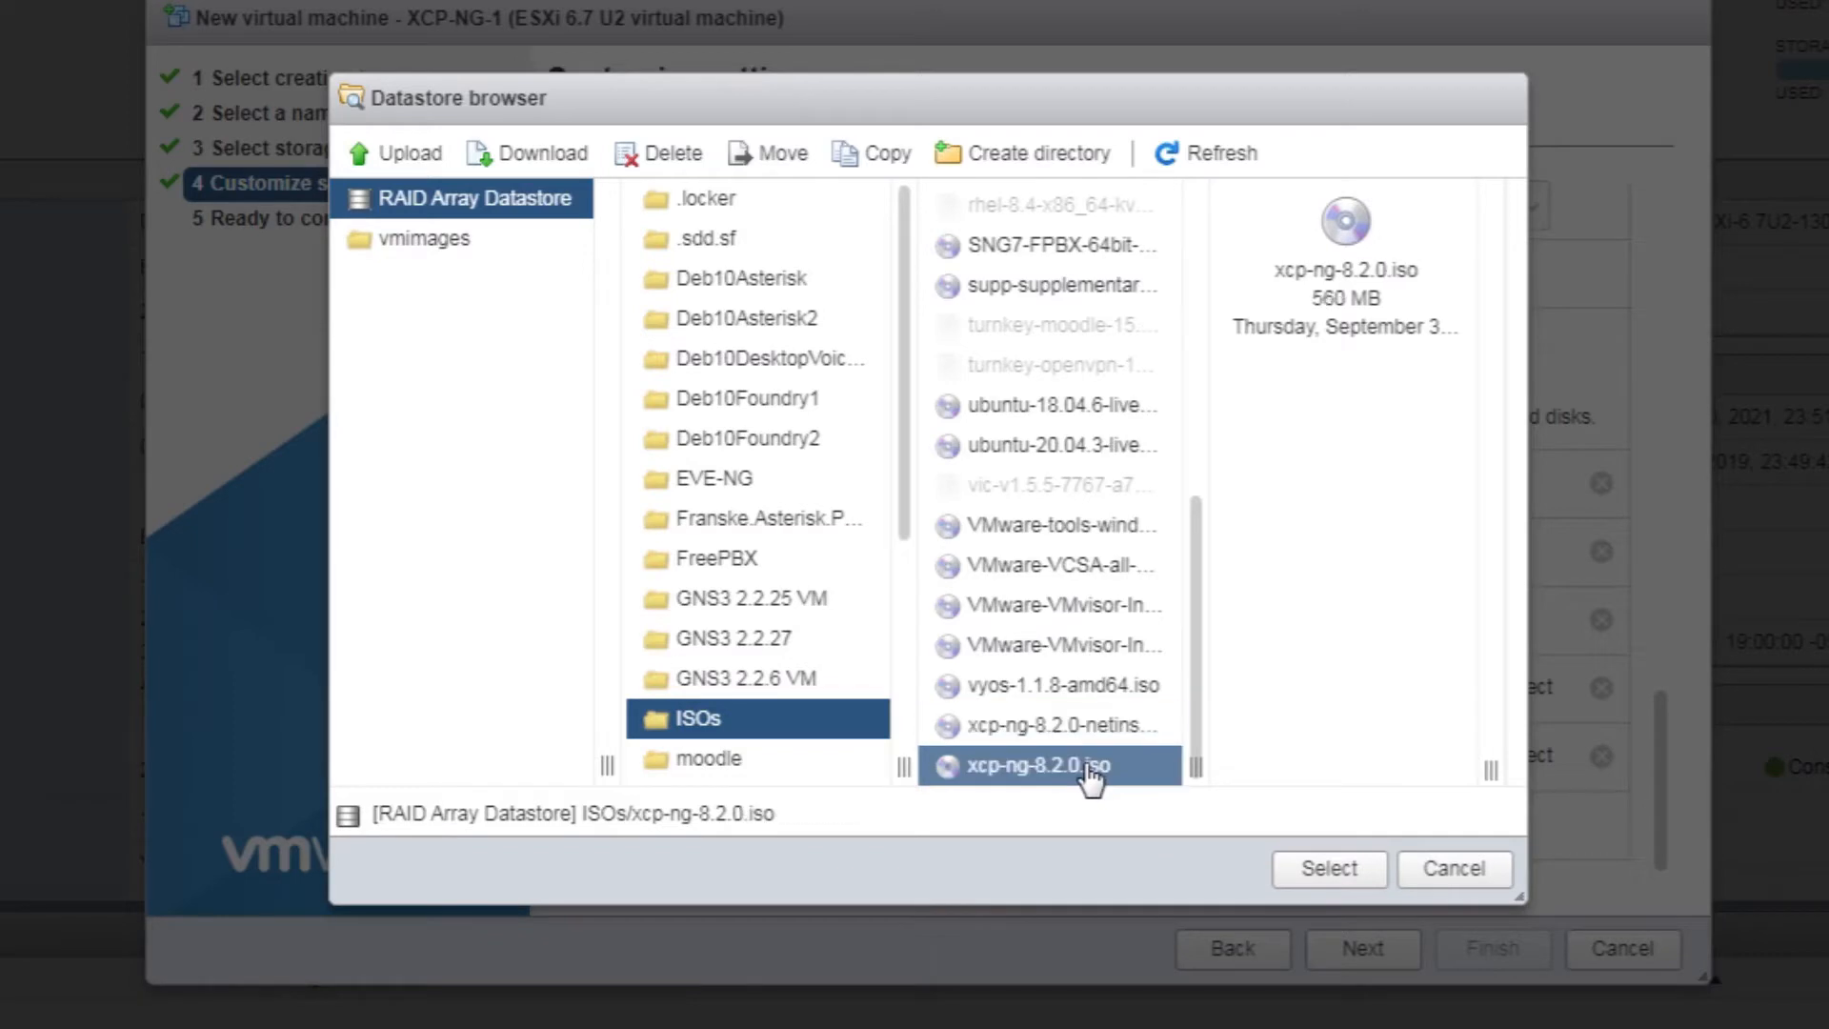
click(1093, 735)
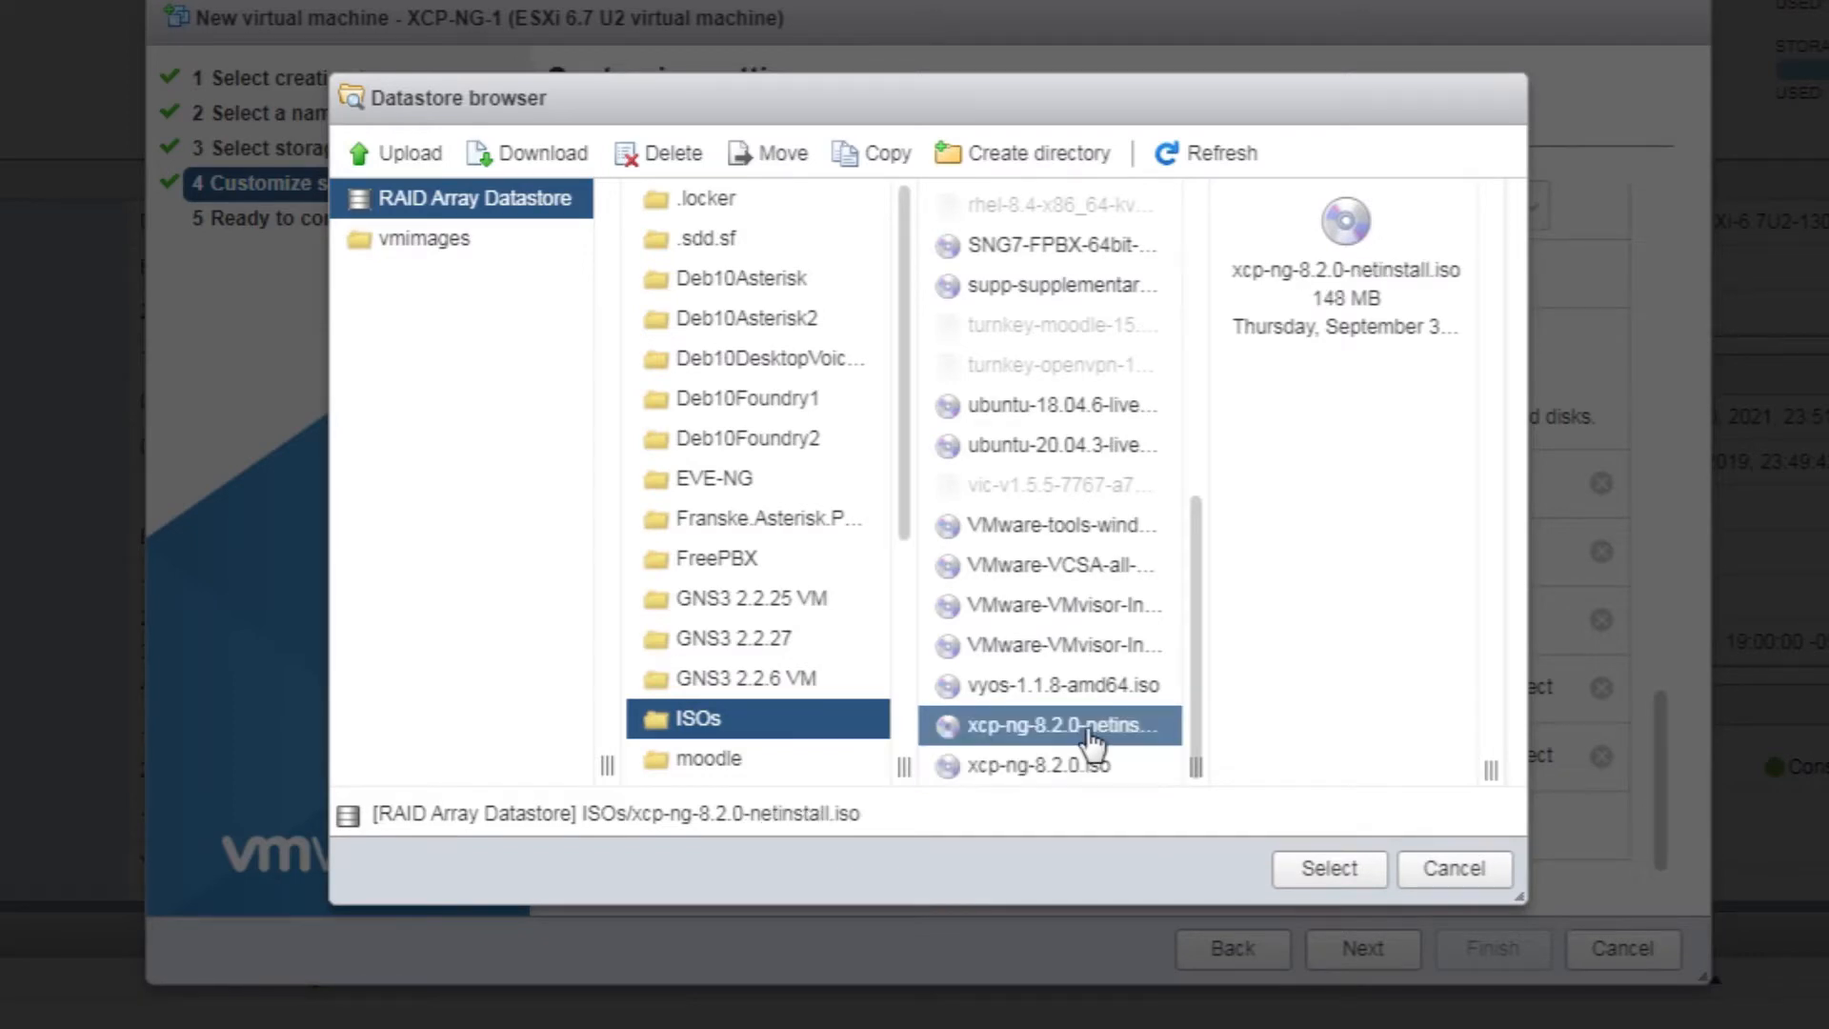
click(1329, 869)
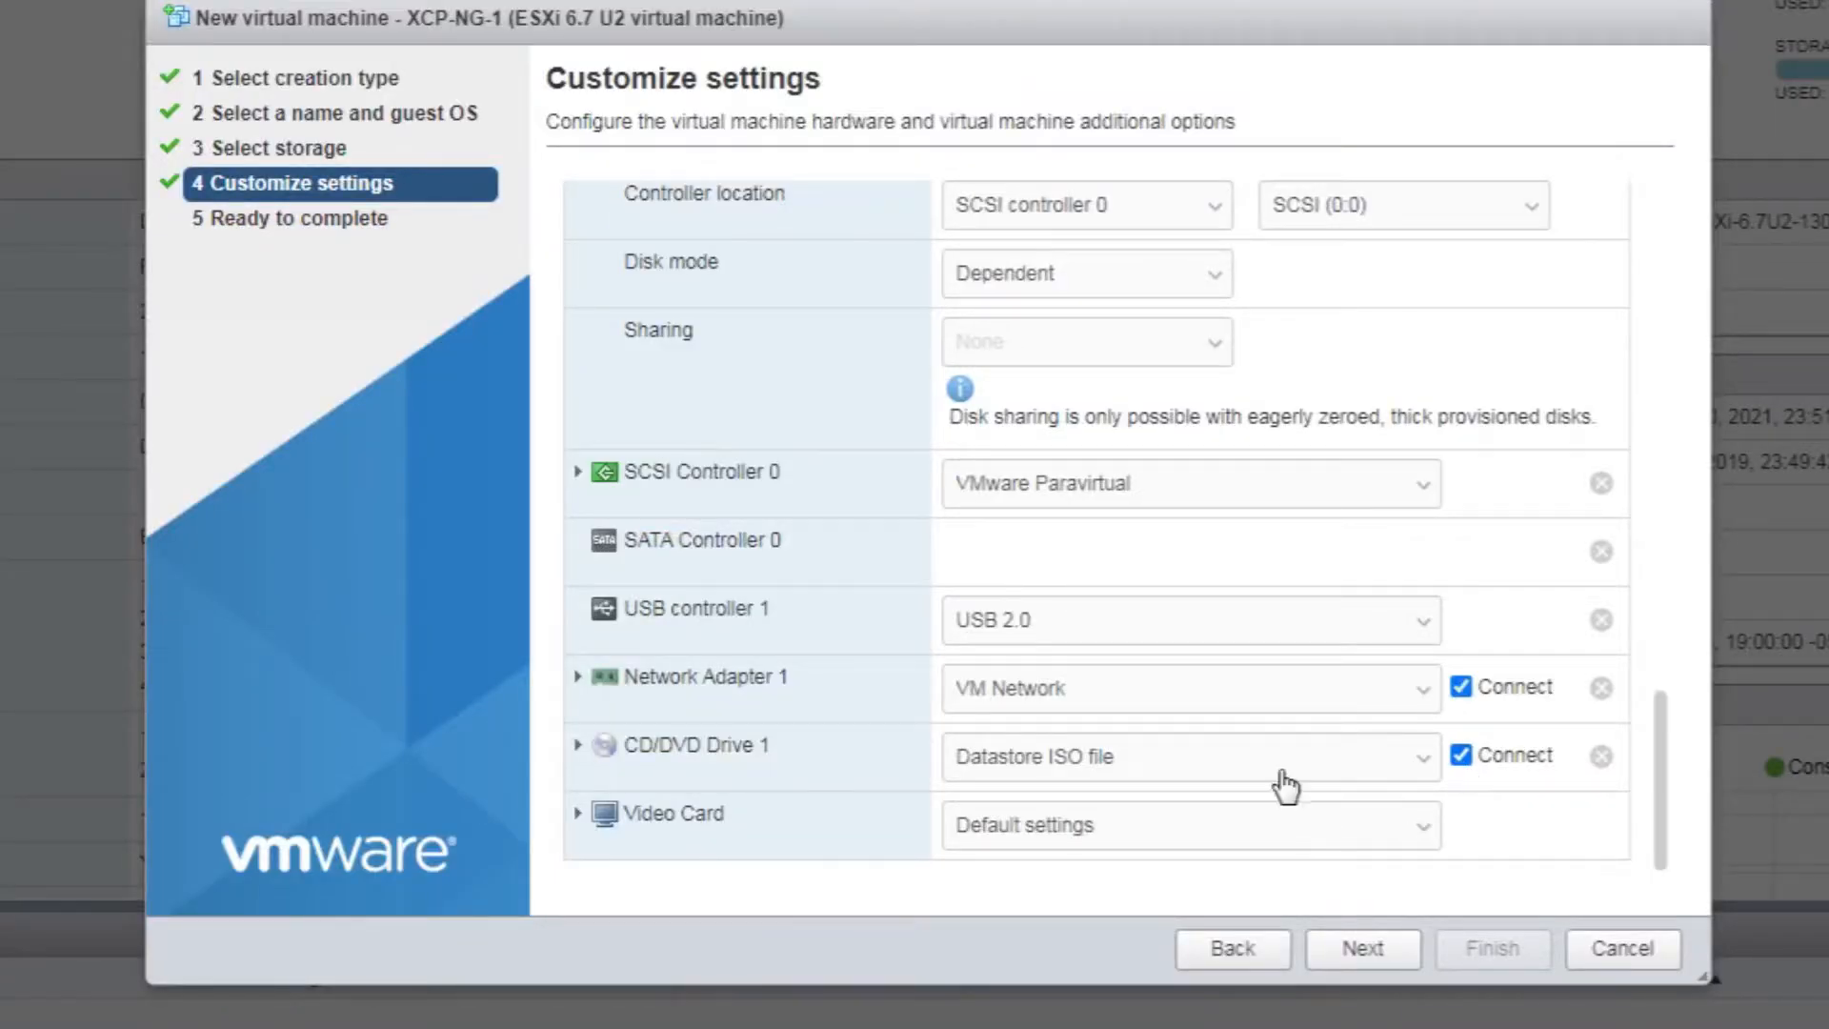
click(1363, 956)
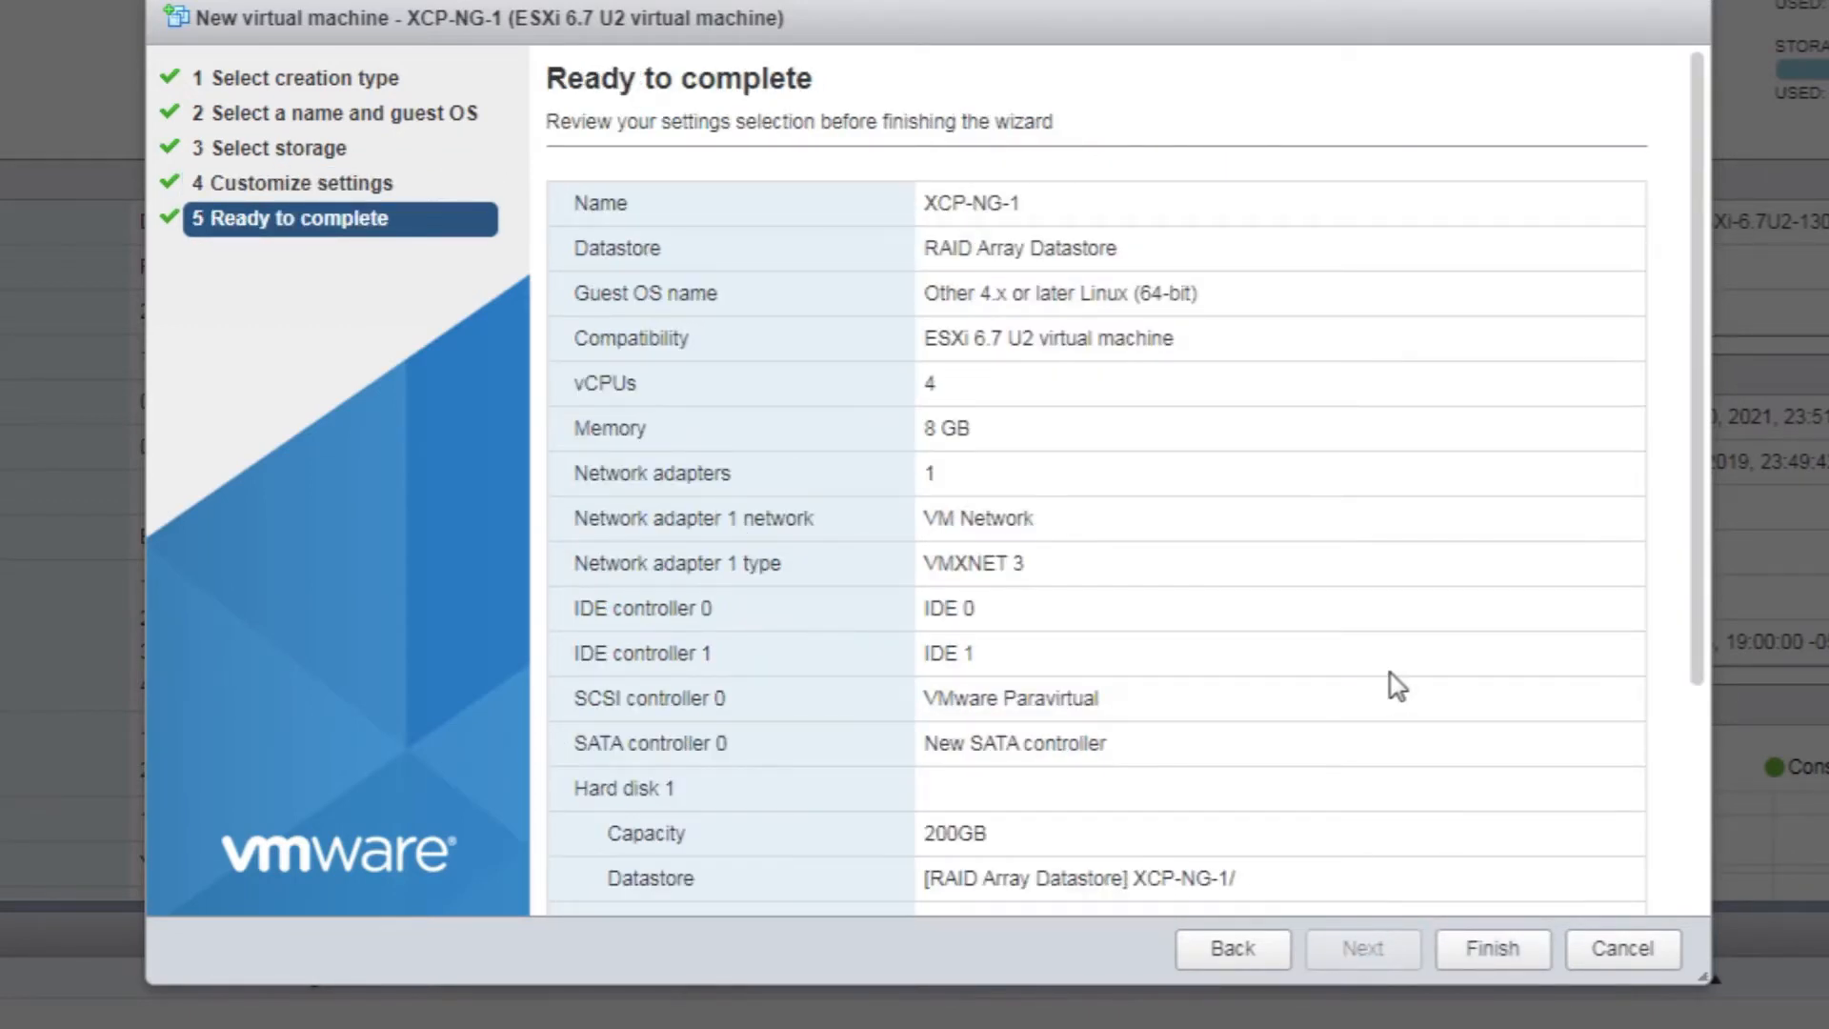
Review the Ready to complete summary and finish creating the XCP-NG-1 VM
scroll(1391, 673, down, 3)
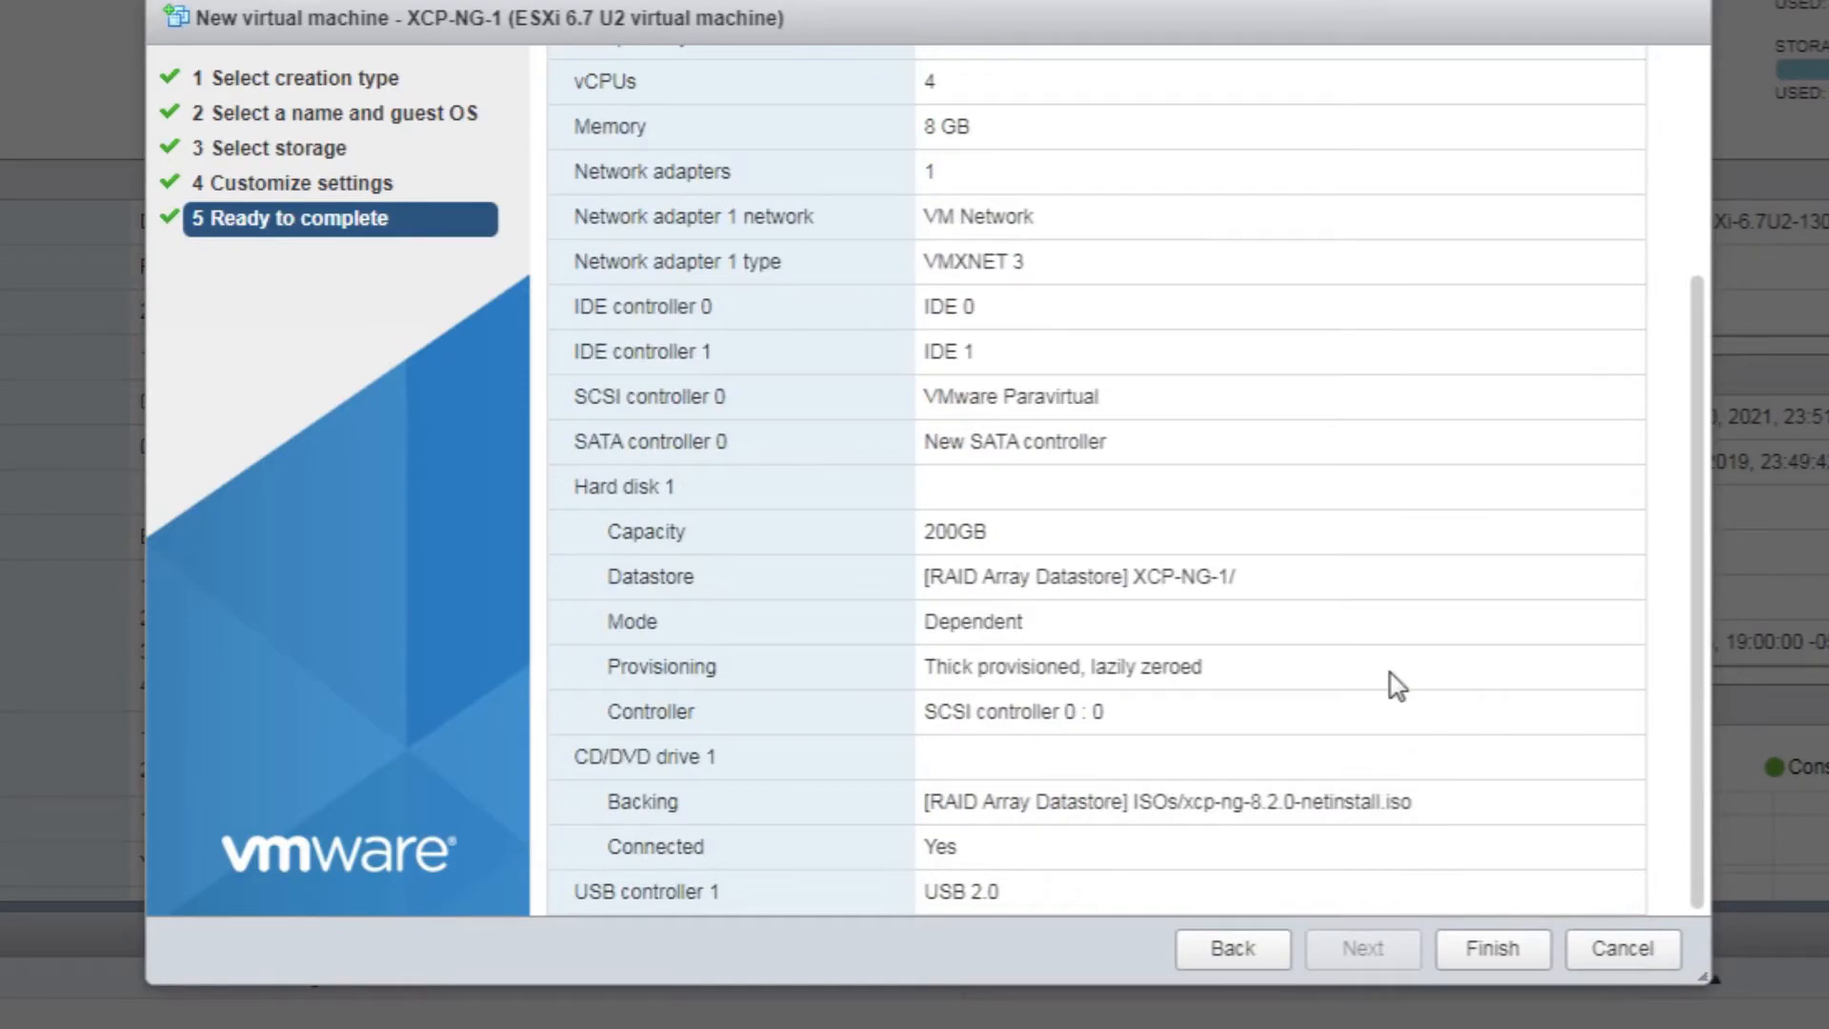
scroll(1391, 673, up, 4)
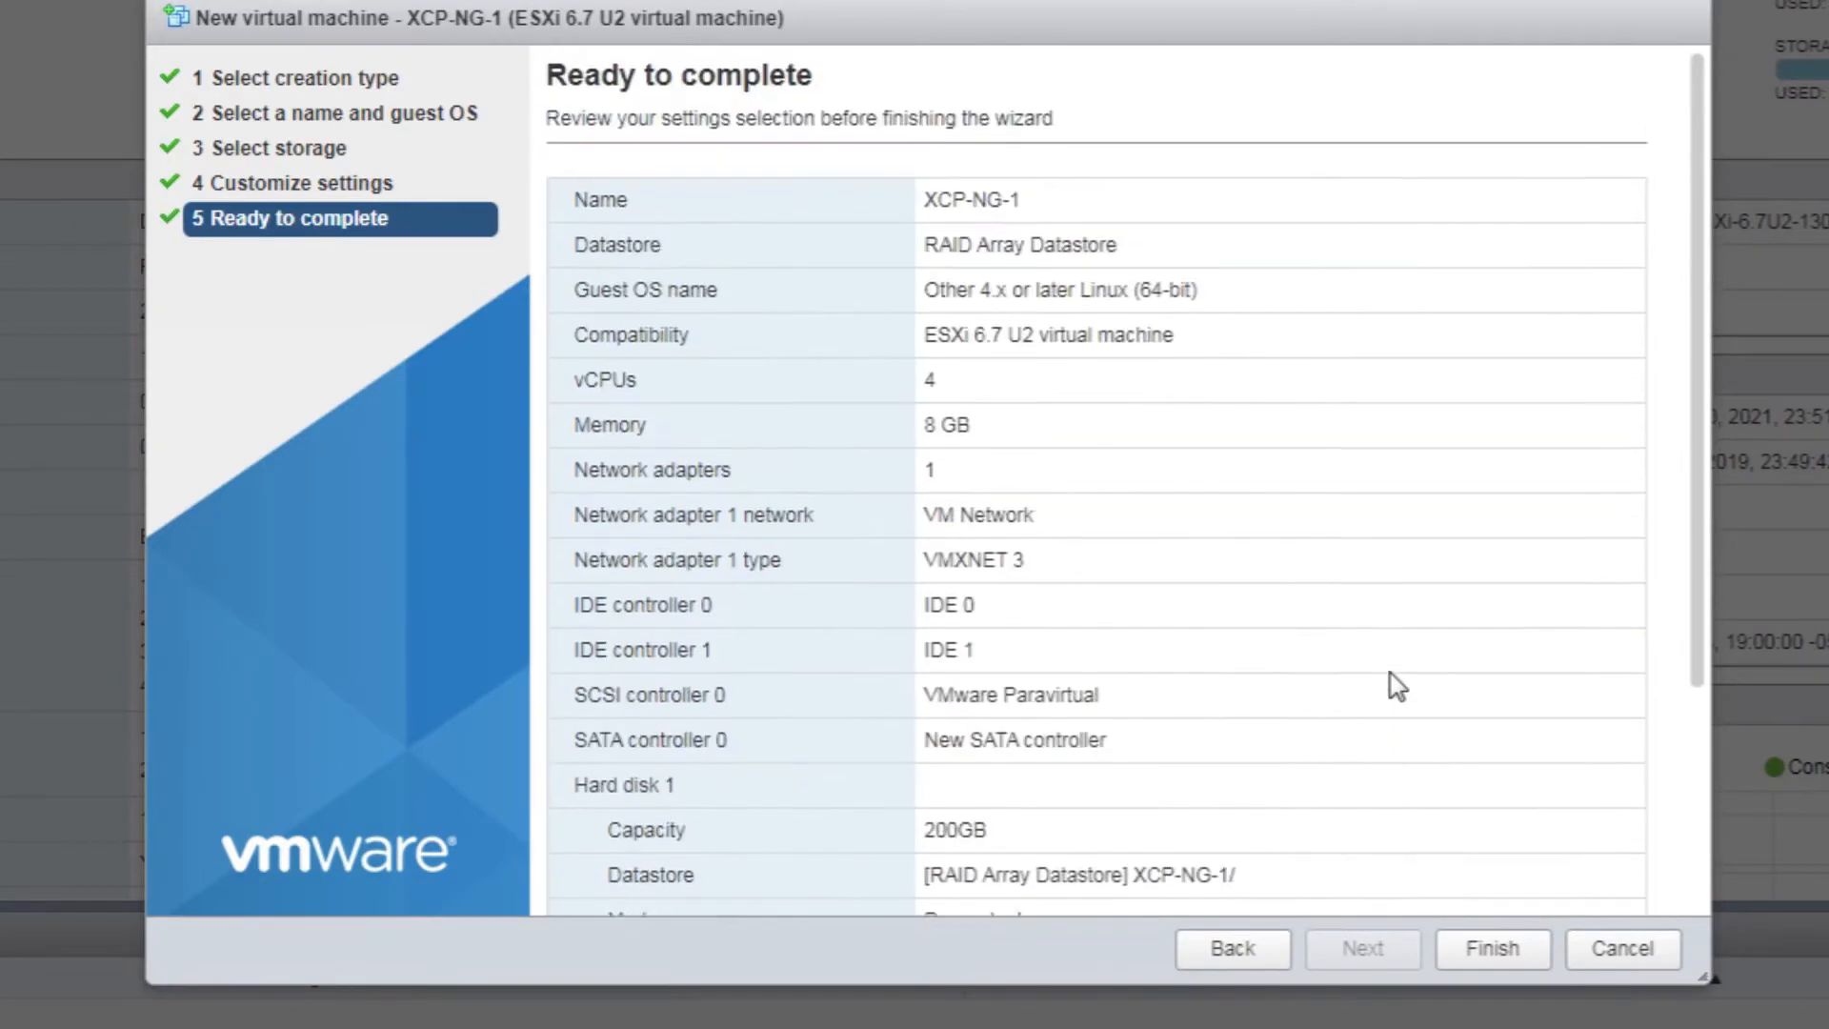
click(1484, 951)
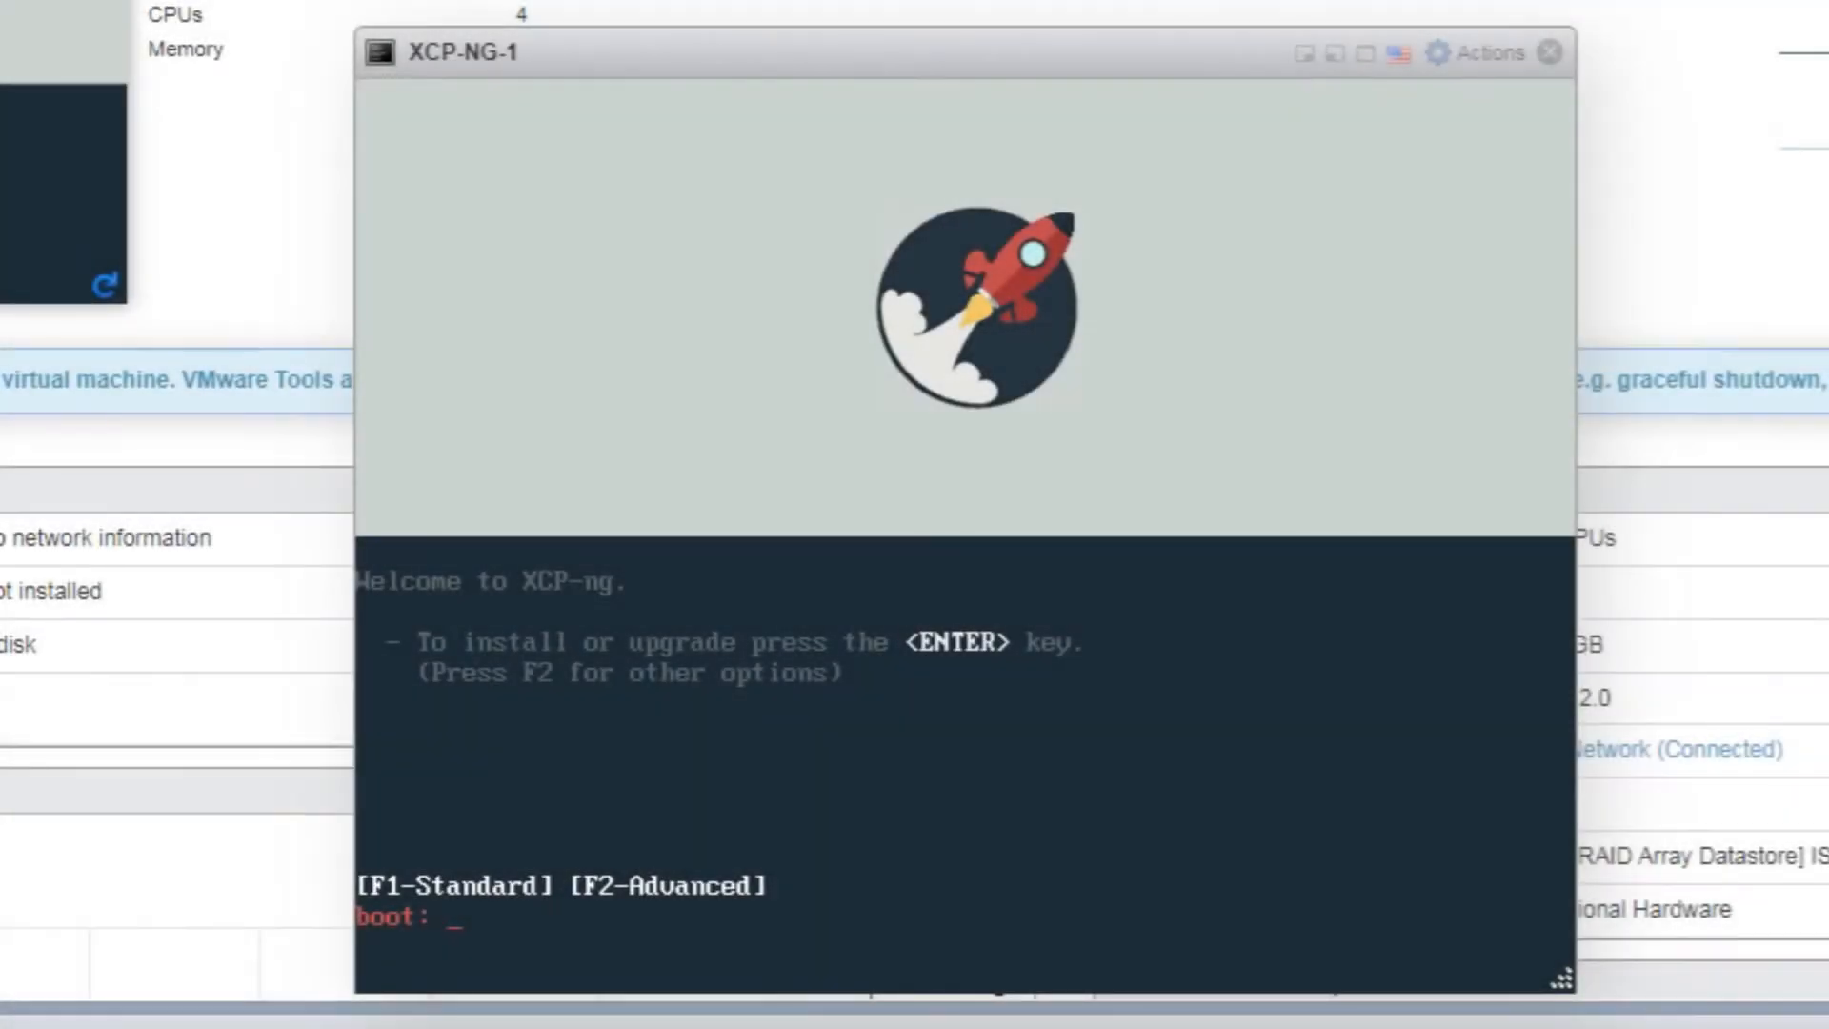
Start the standard XCP-ng install and confirm the [qwerty] us keymap
key(Return)
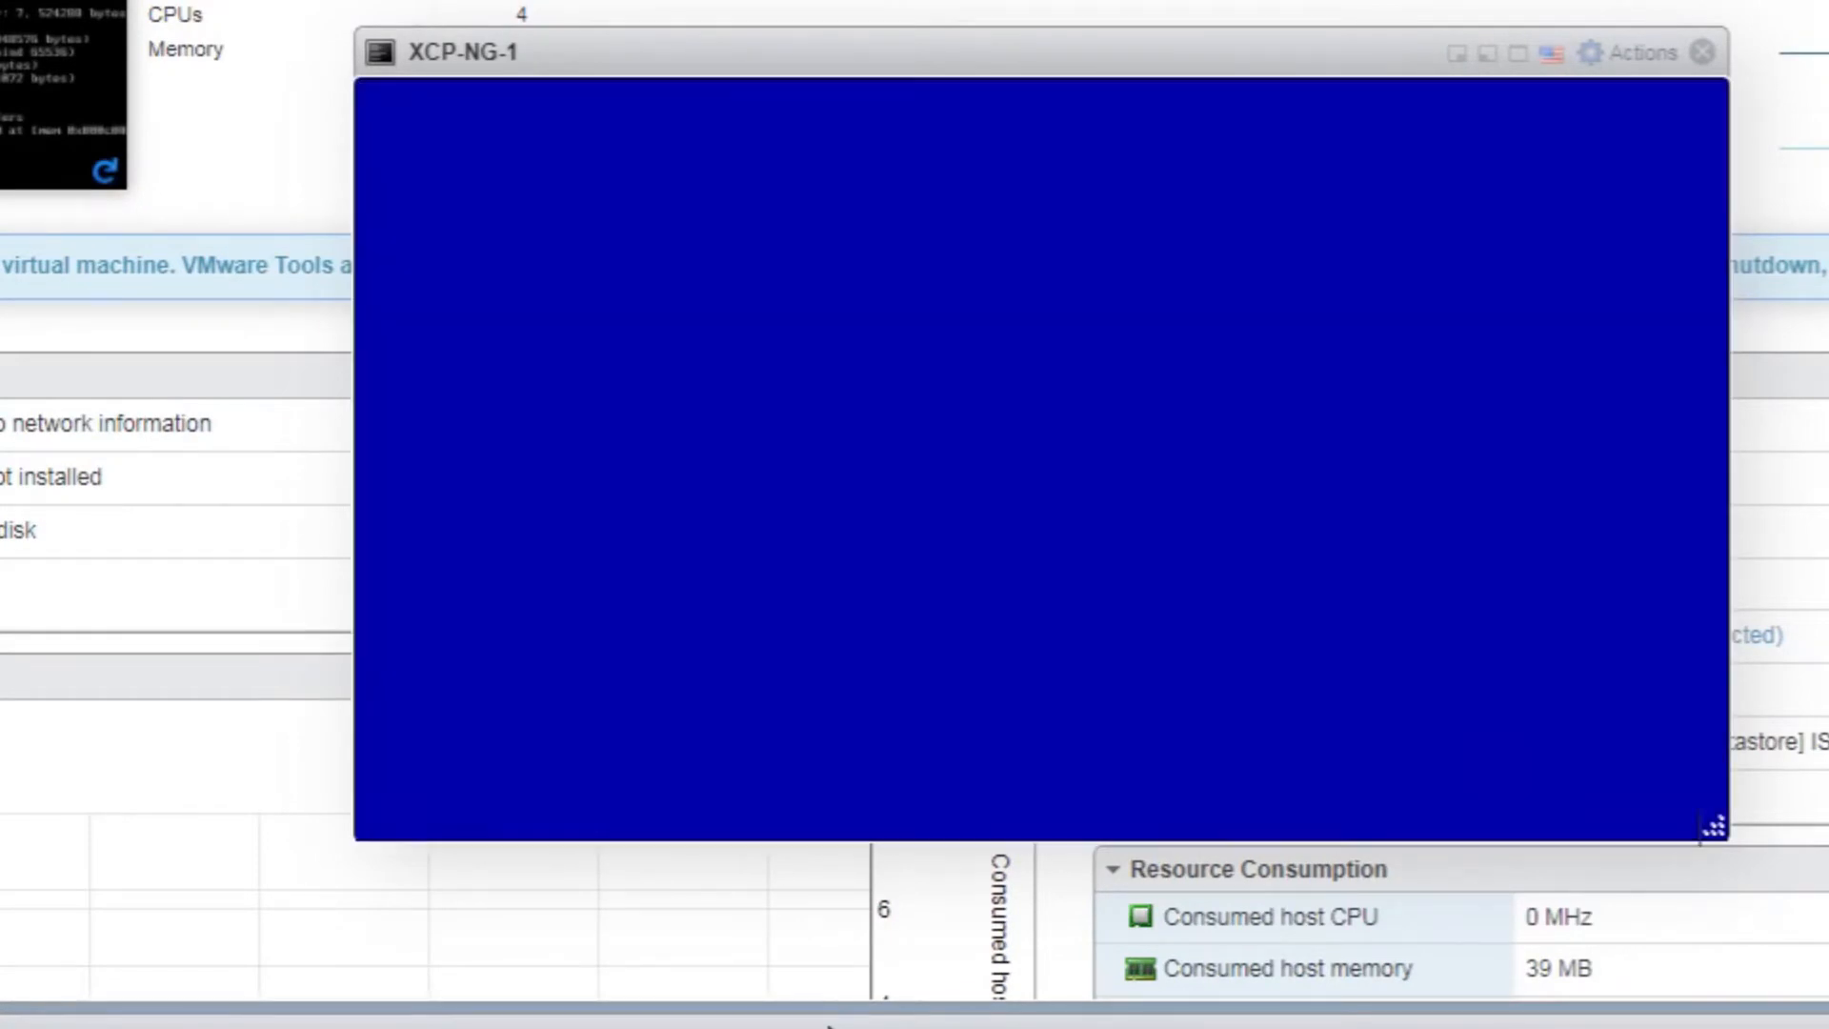
key(Return)
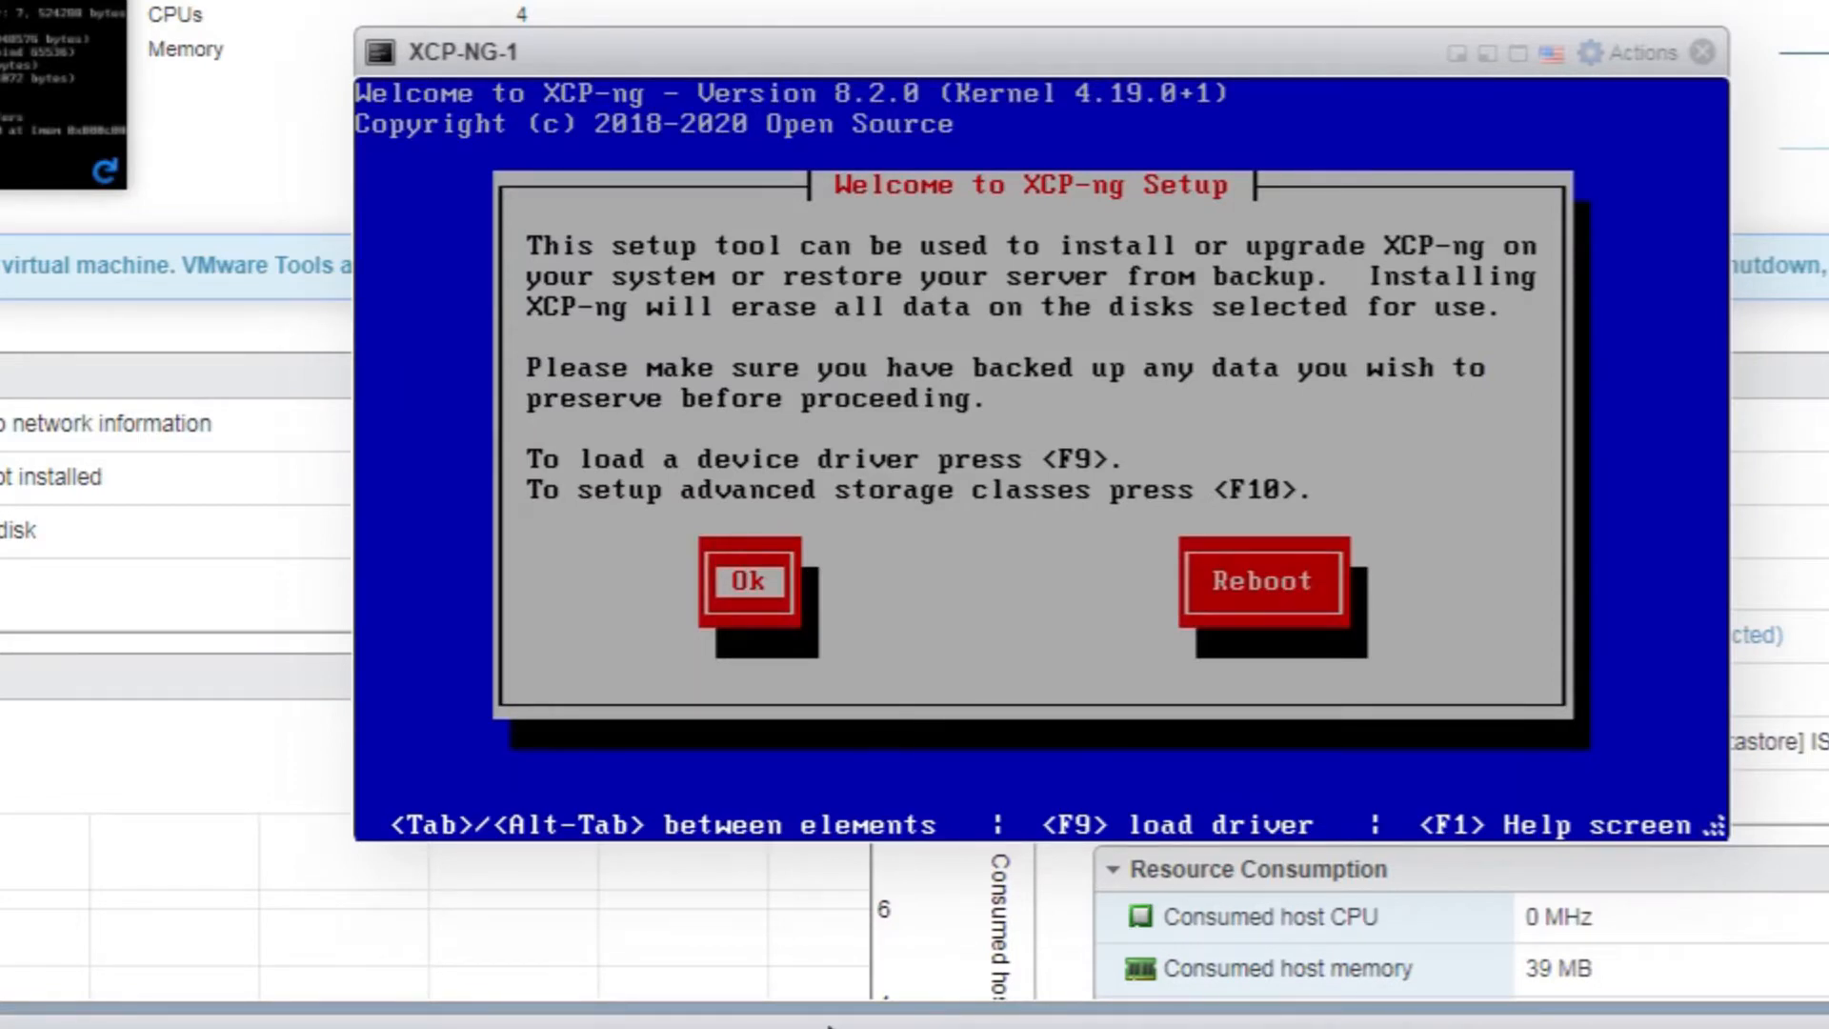
Dismiss the XCP-ng welcome notice and accept the EULA
key(Return)
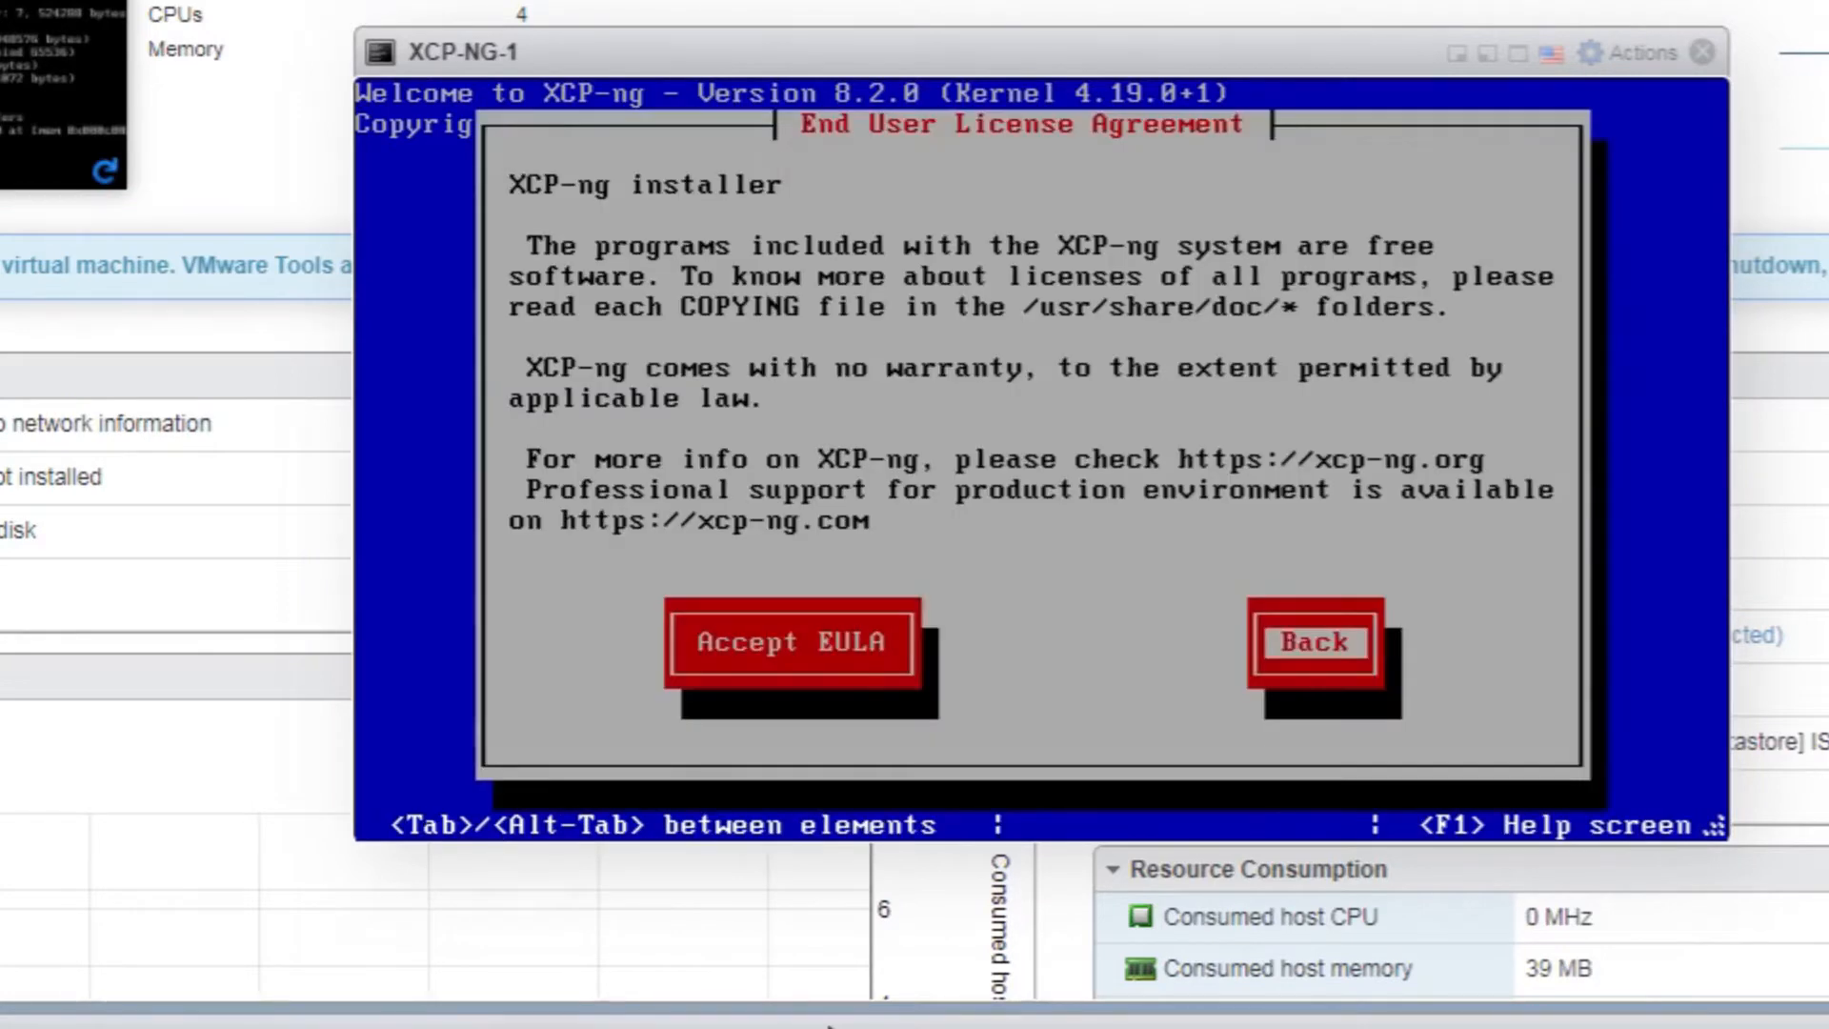
key(Tab)
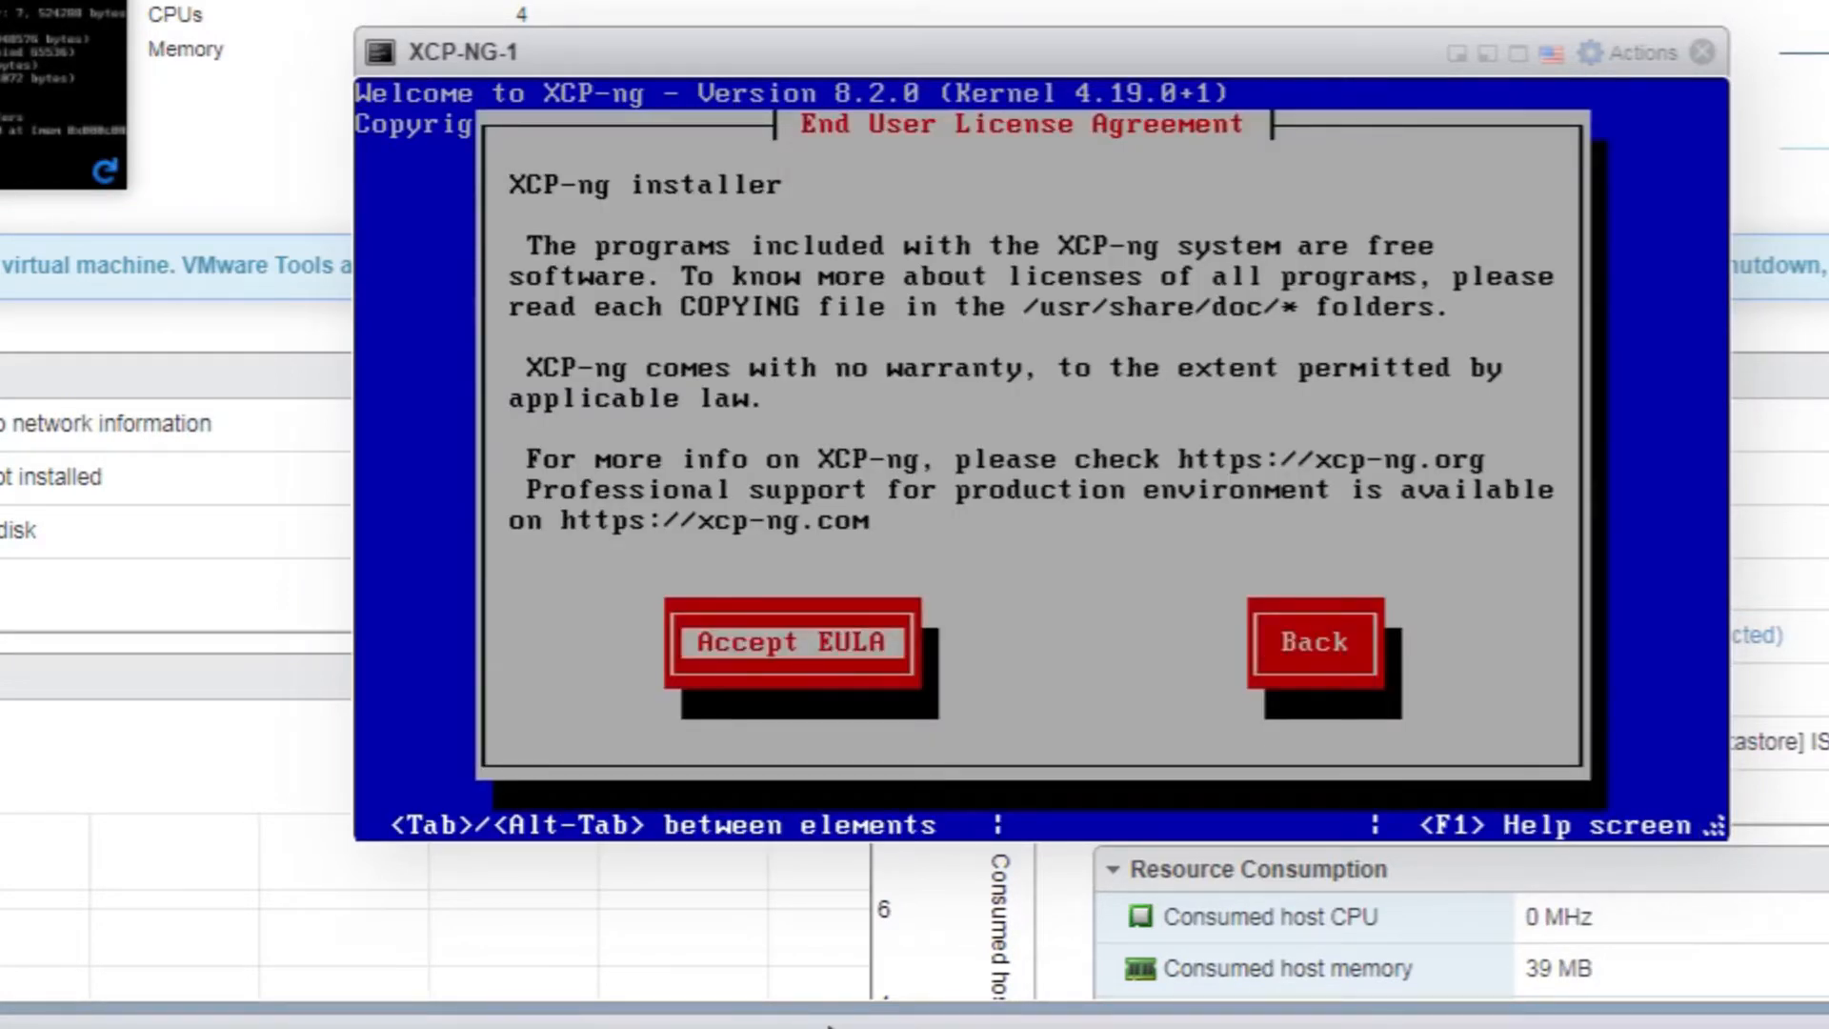
key(Return)
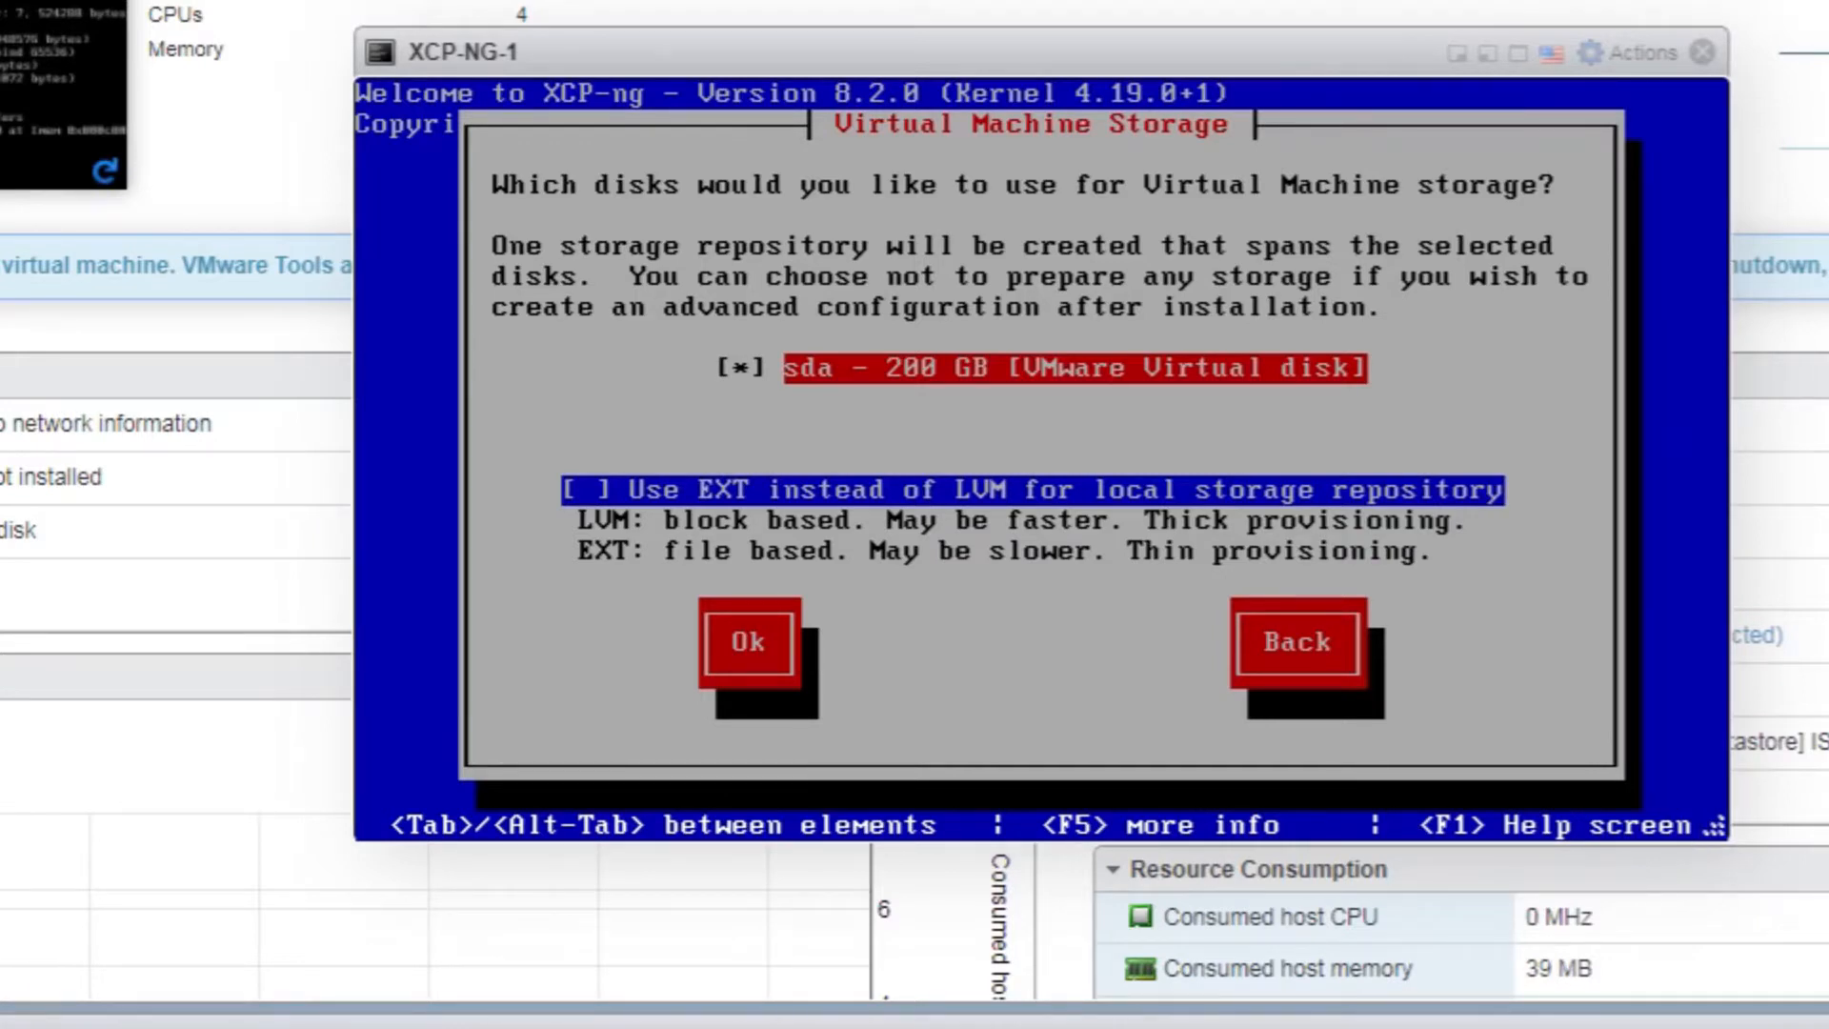
Use the 200 GB sda disk for VM storage with EXT instead of LVM
key(space)
key(space)
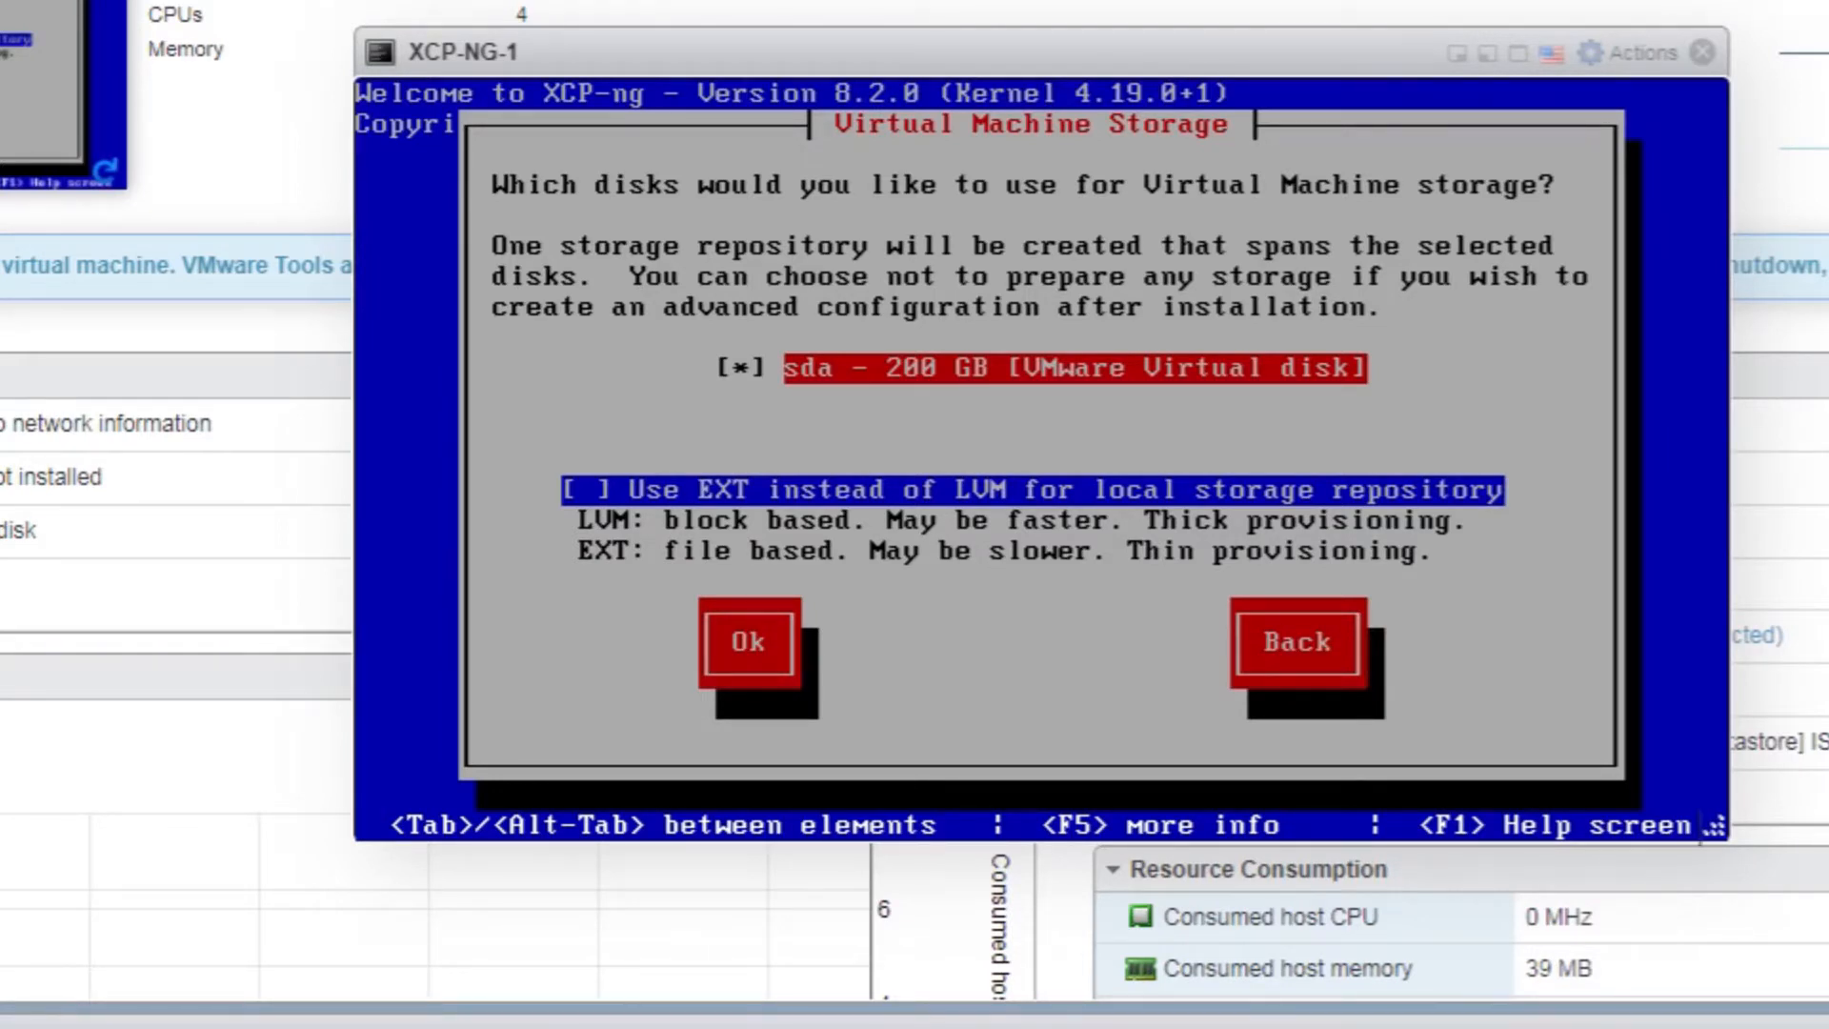
key(Tab)
key(space)
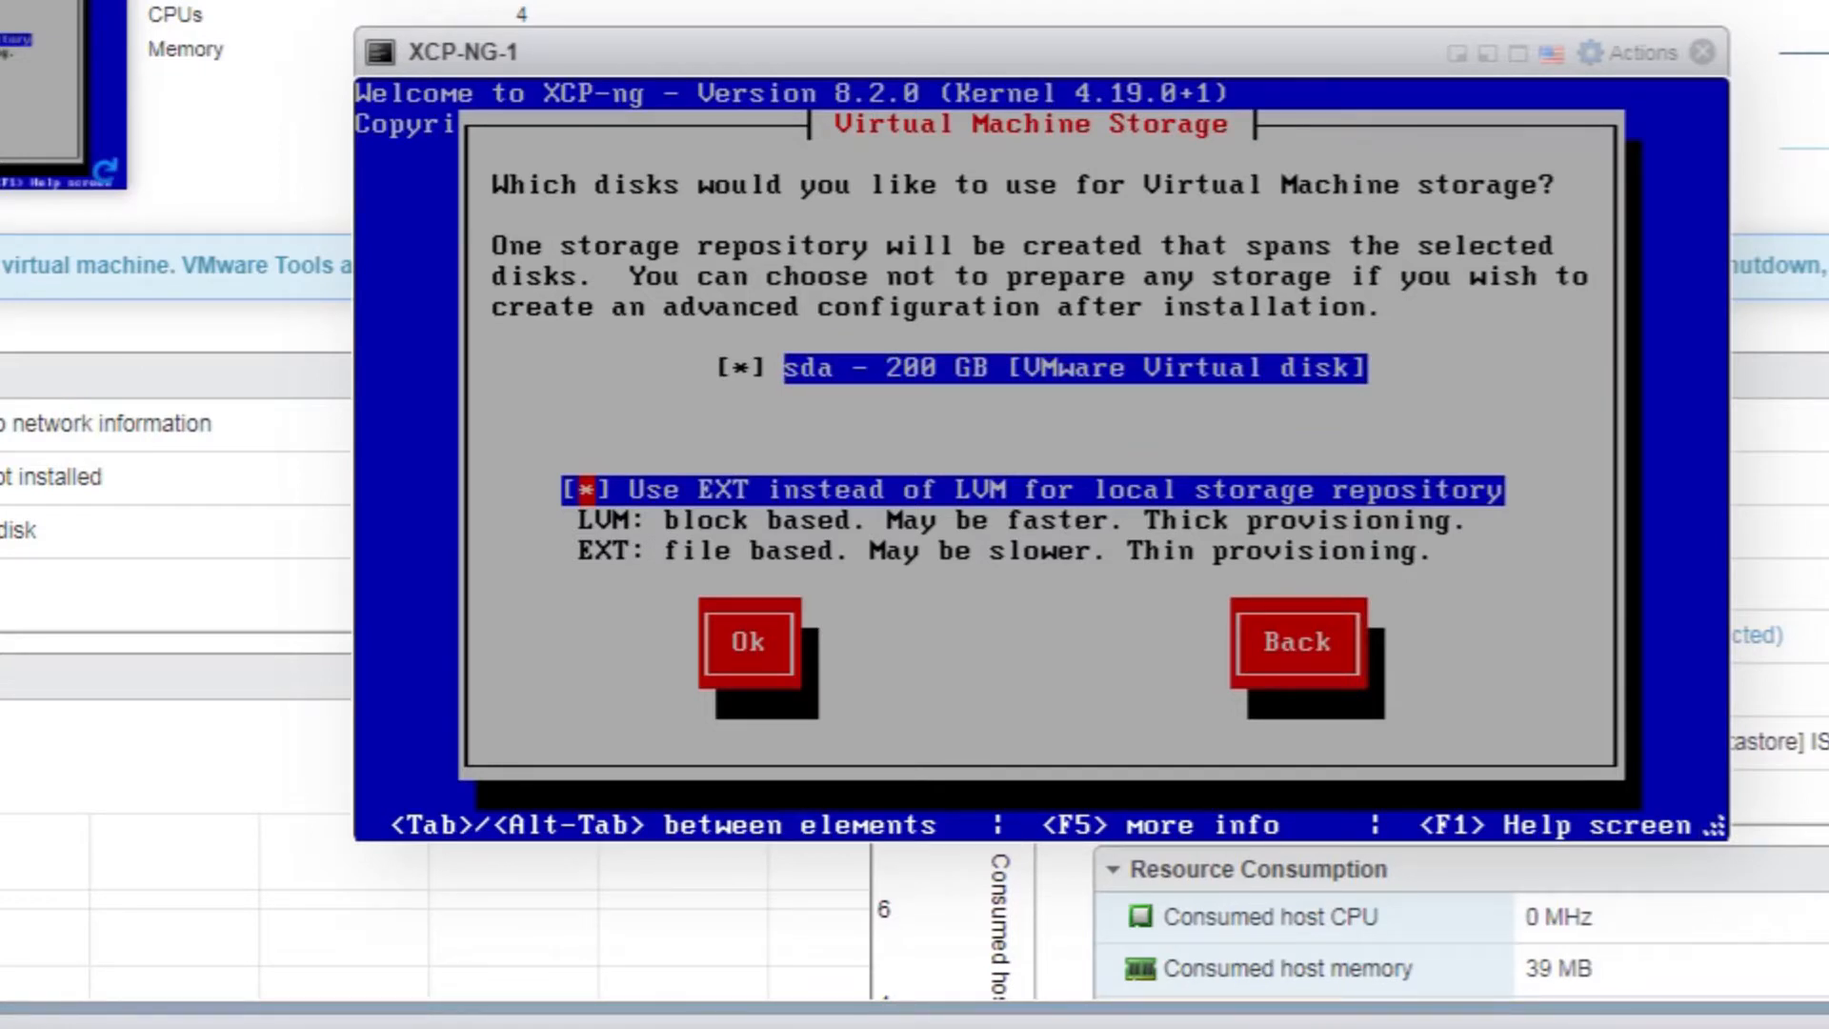
key(Tab)
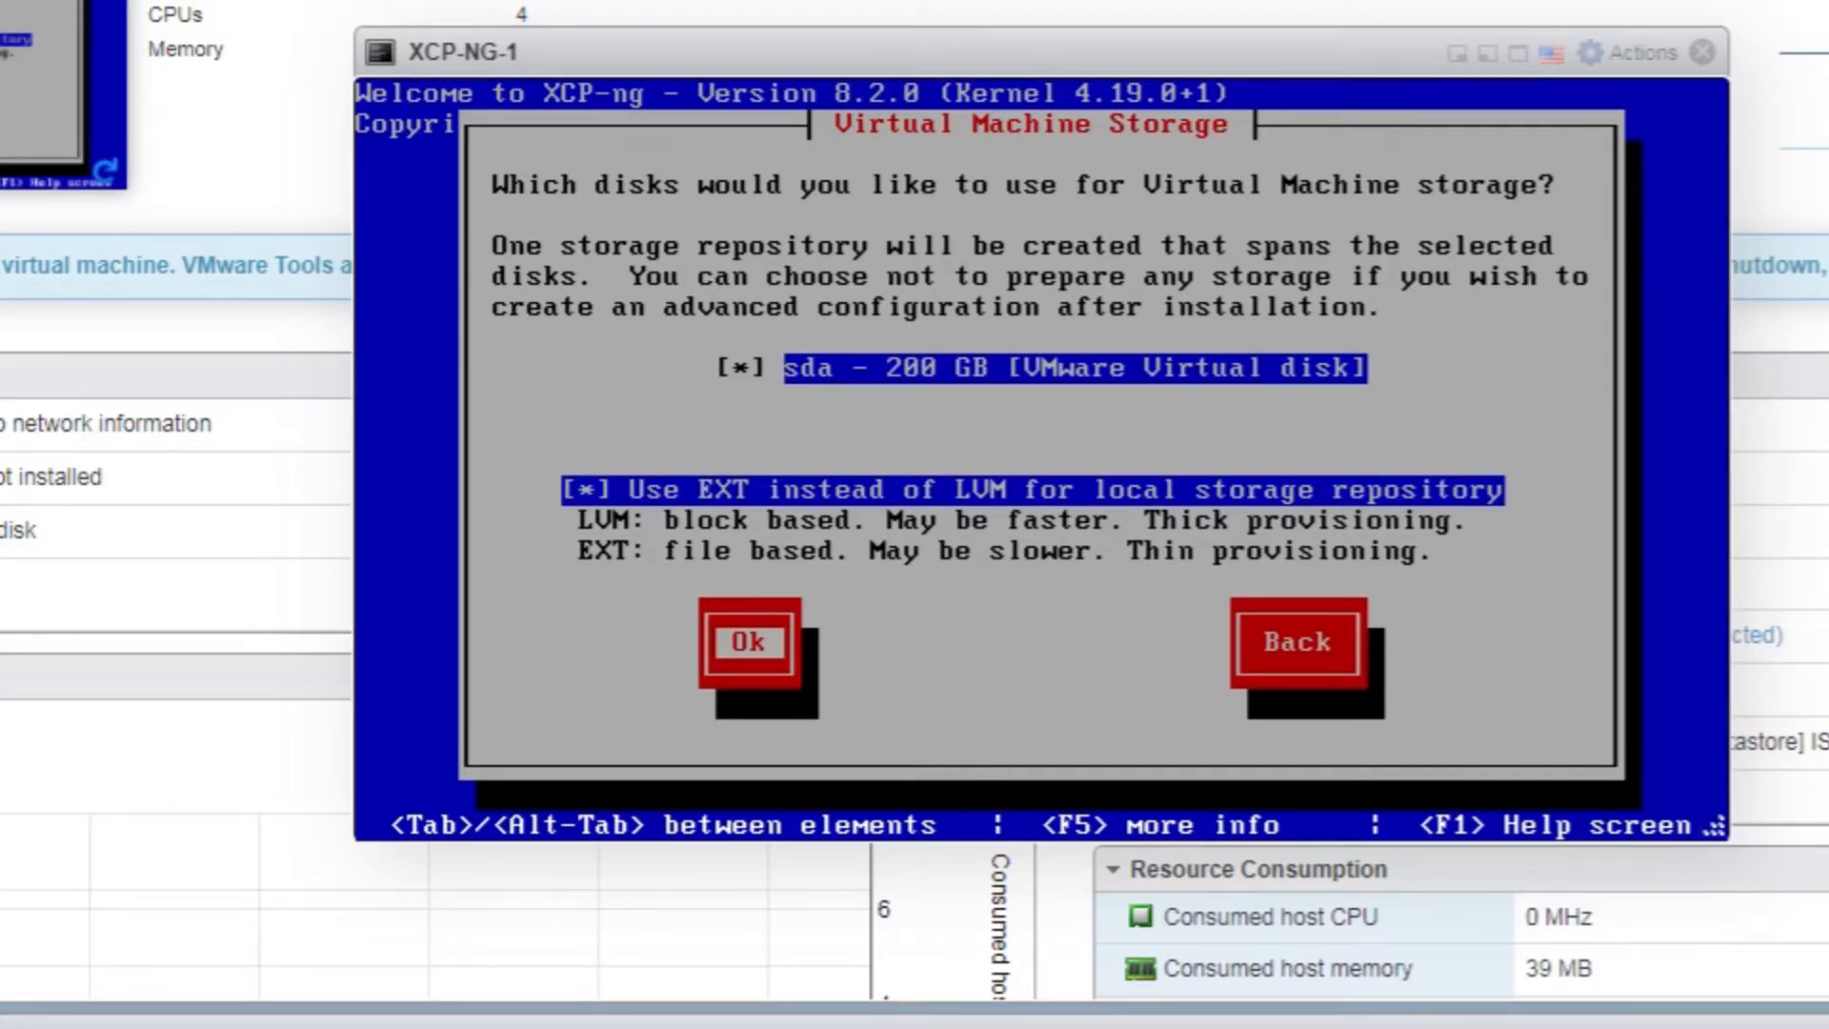
key(Return)
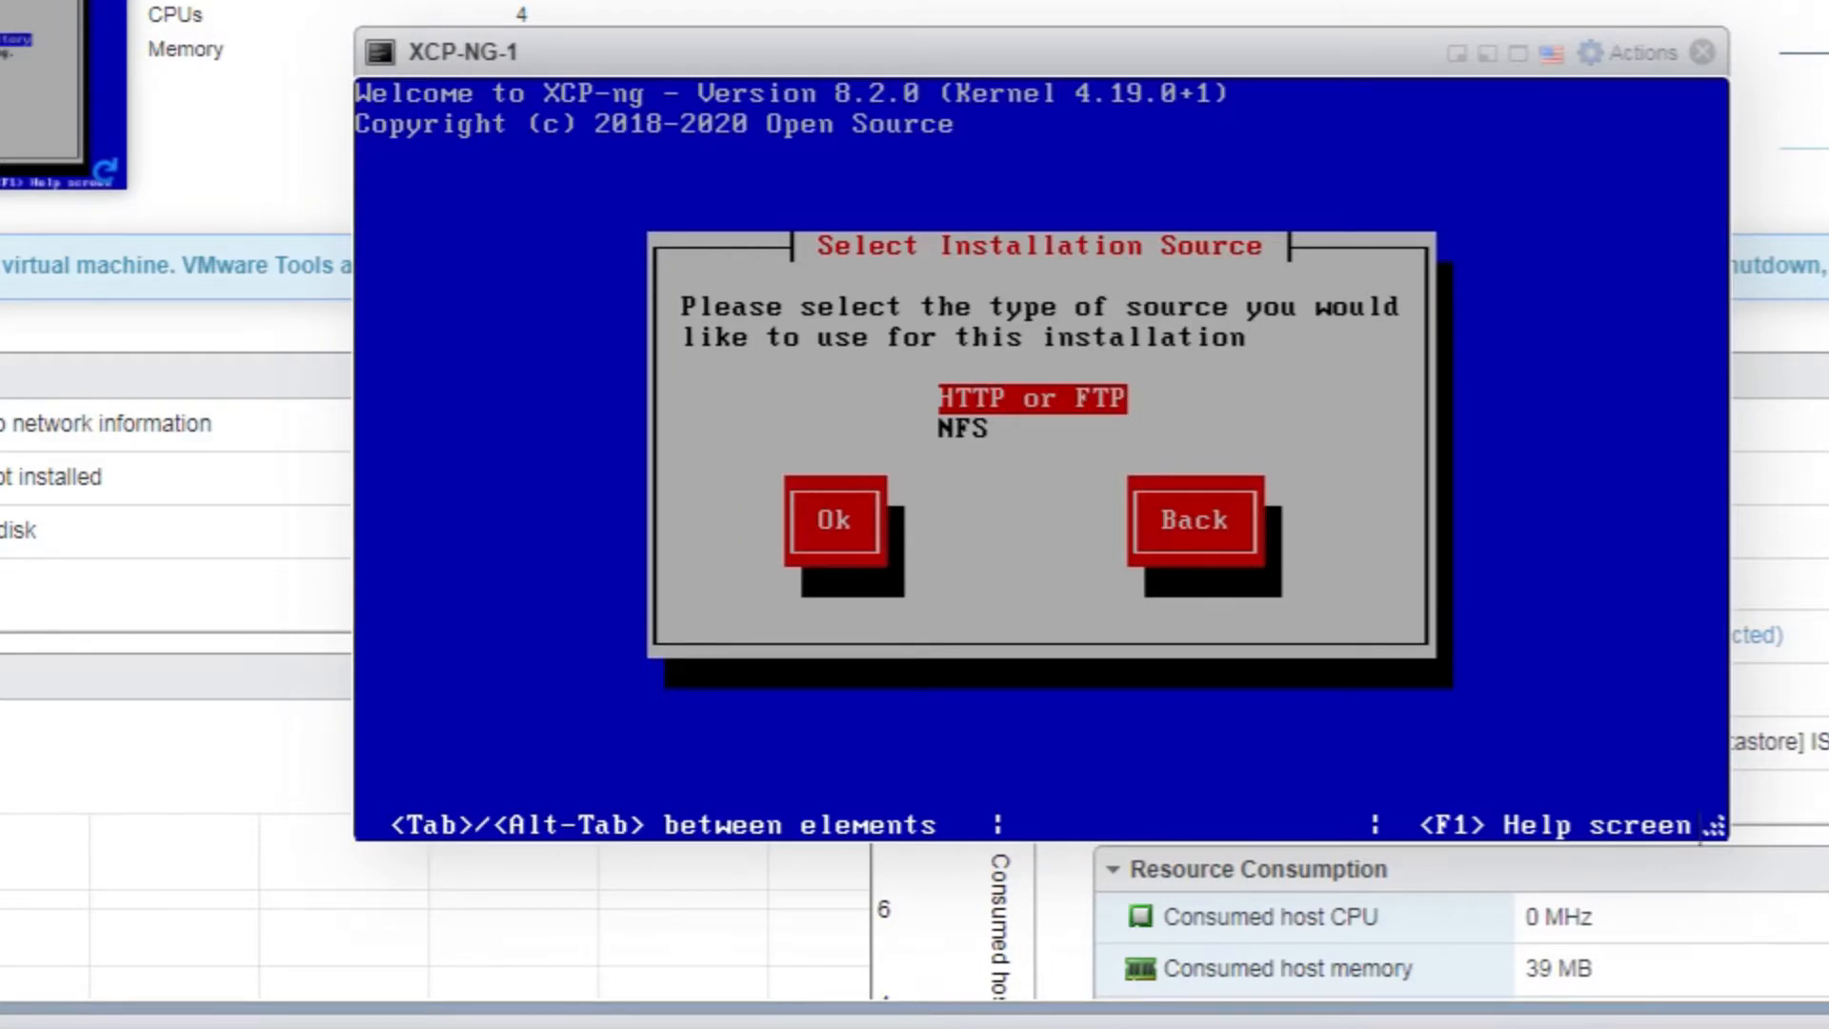
Choose HTTP or FTP as the install source with static network configuration
key(Return)
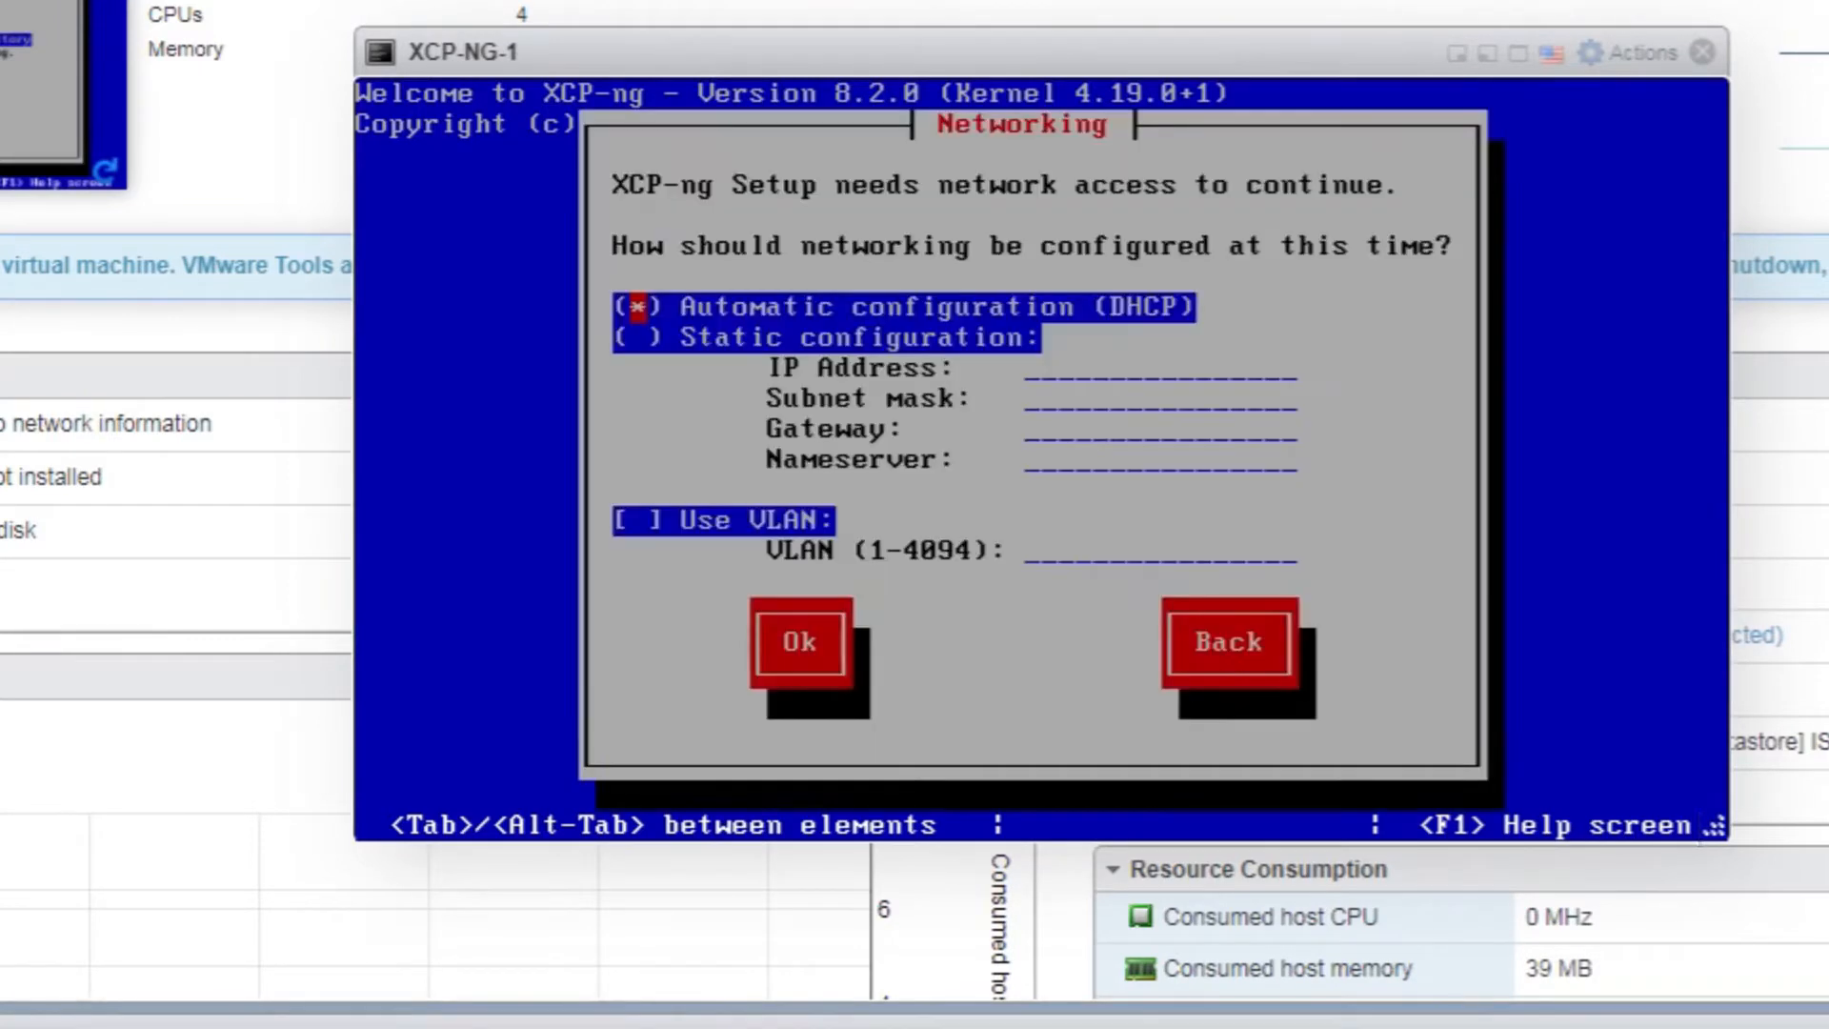
key(Down)
key(space)
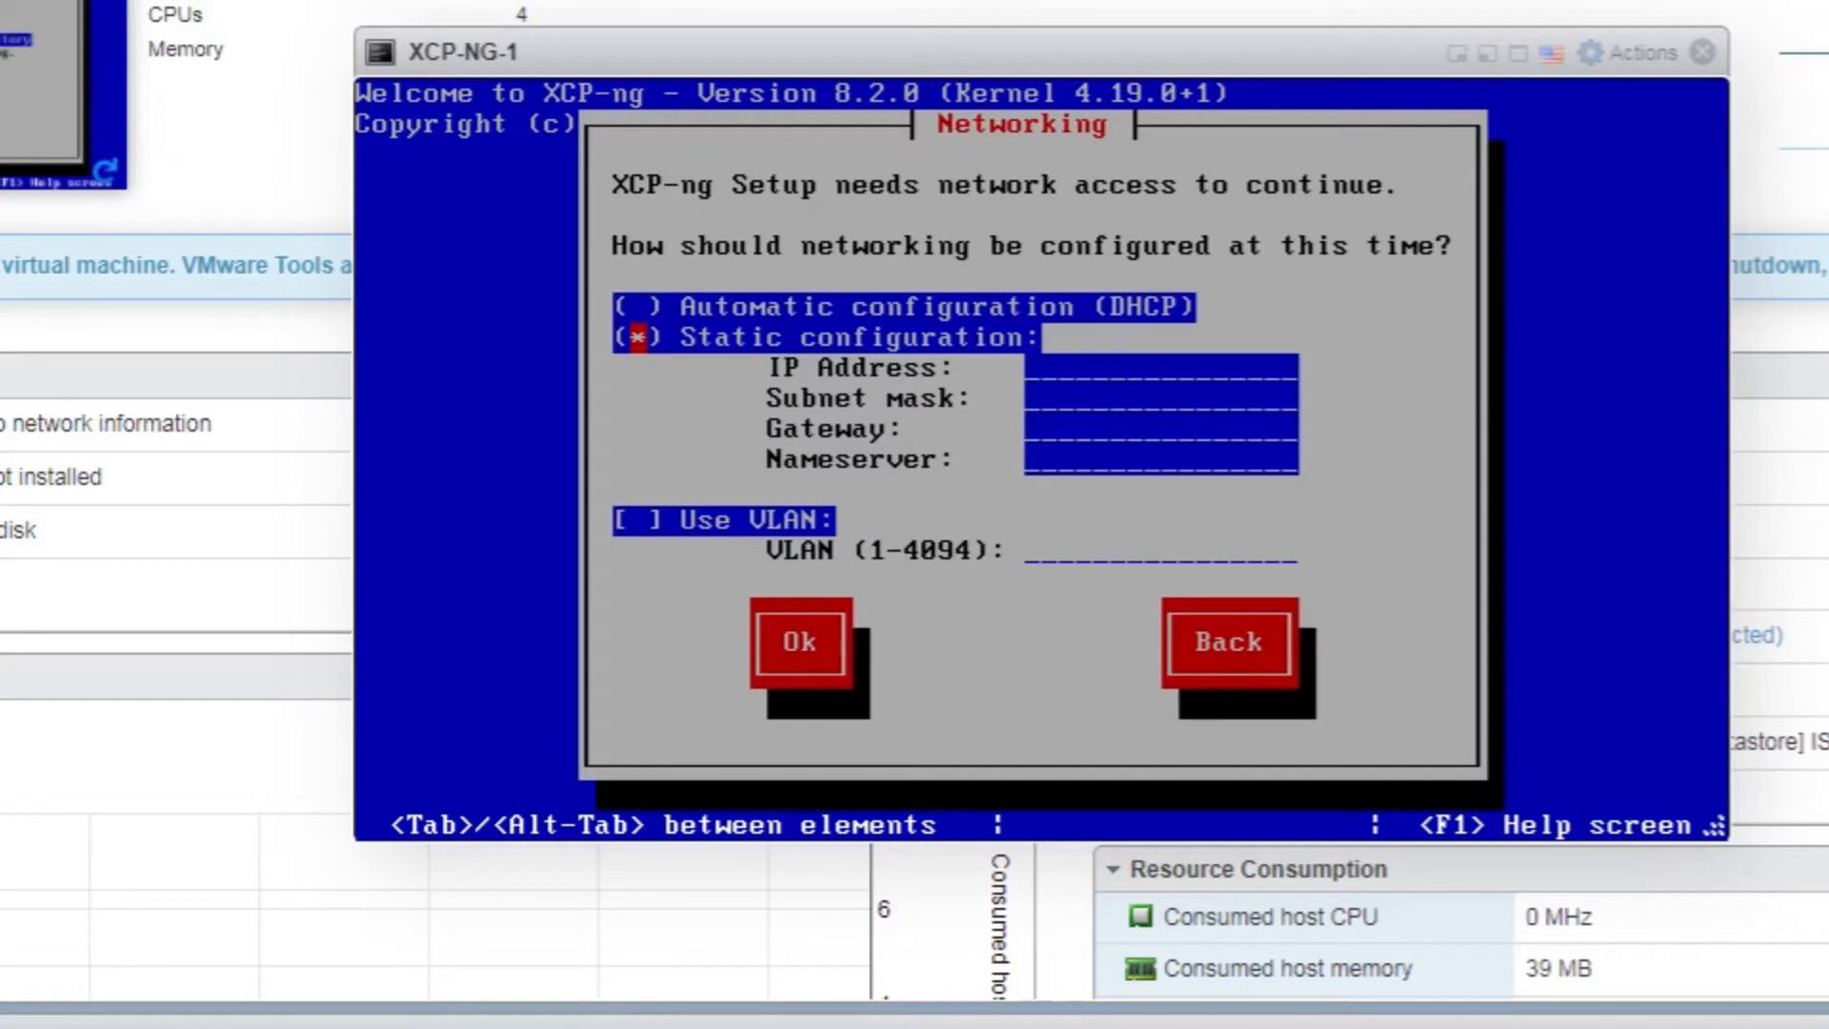
Enter IP 192.168.1.70, mask 255.255.255.0, gateway and nameserver 192.168.1.1
text(192.168.1.70)
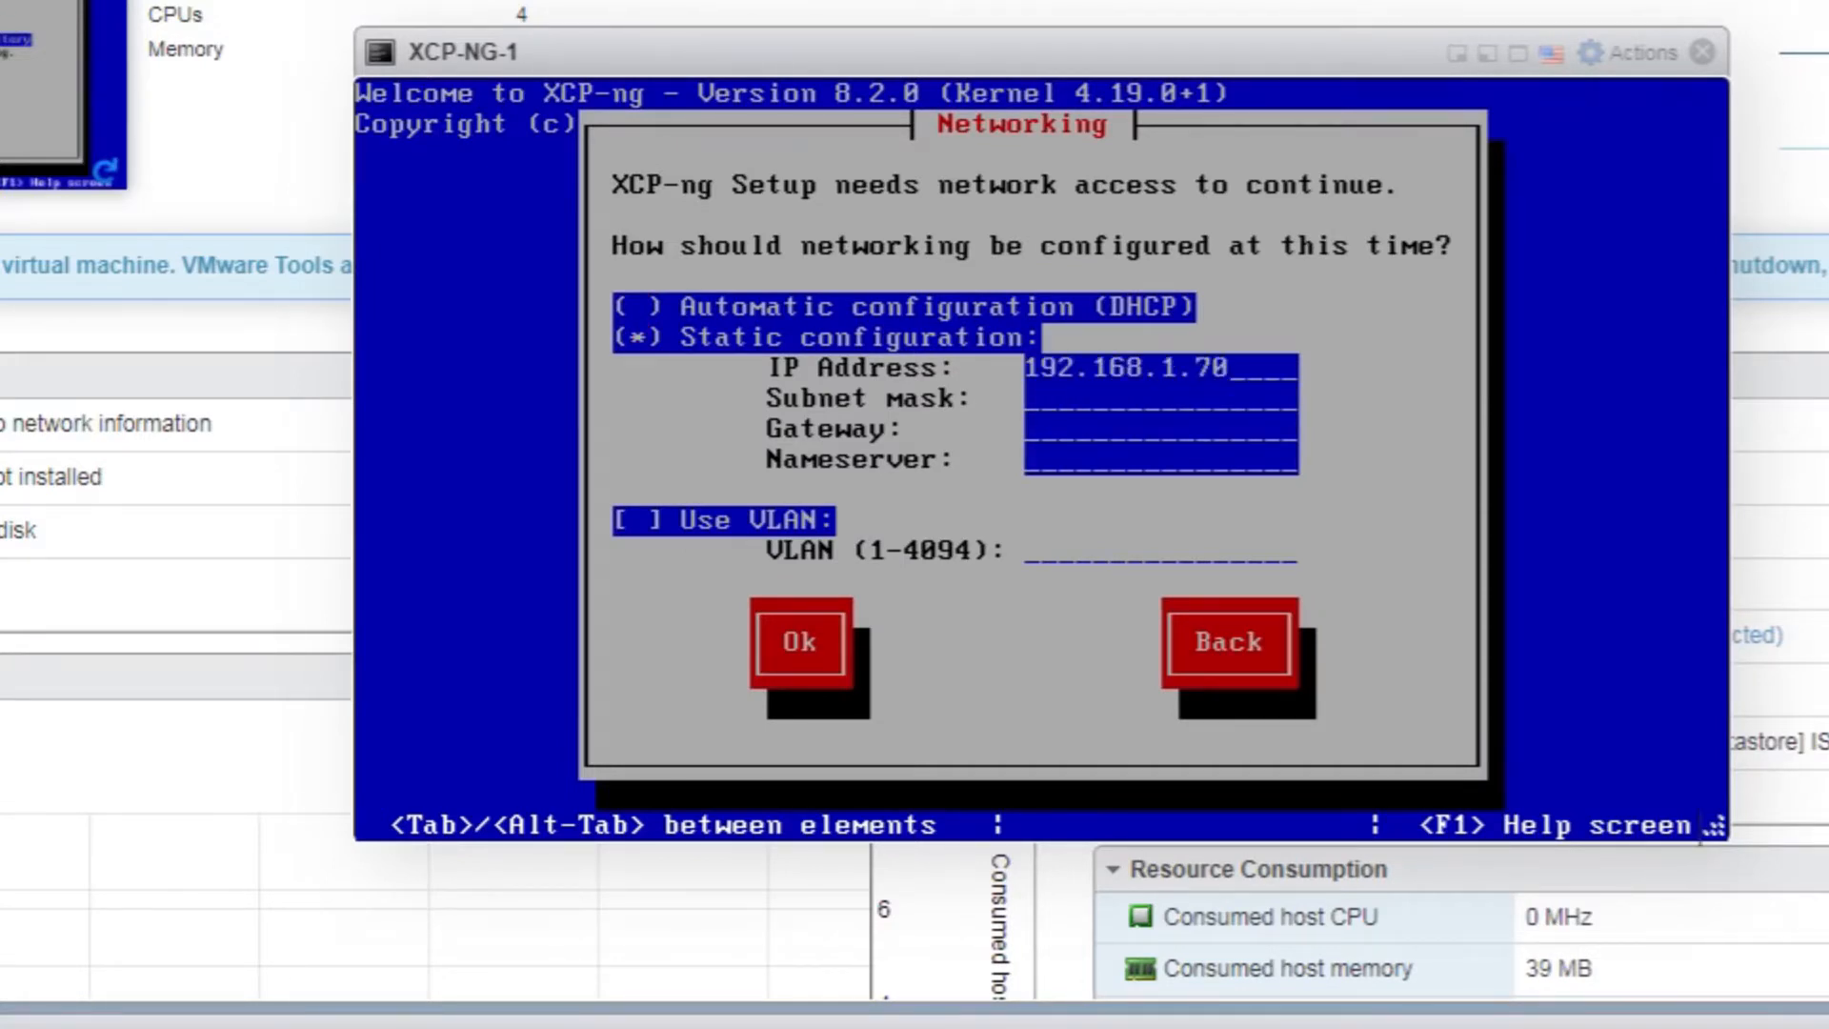
key(Tab)
text(255.255.255.0)
key(Tab)
text(192.168.1.1)
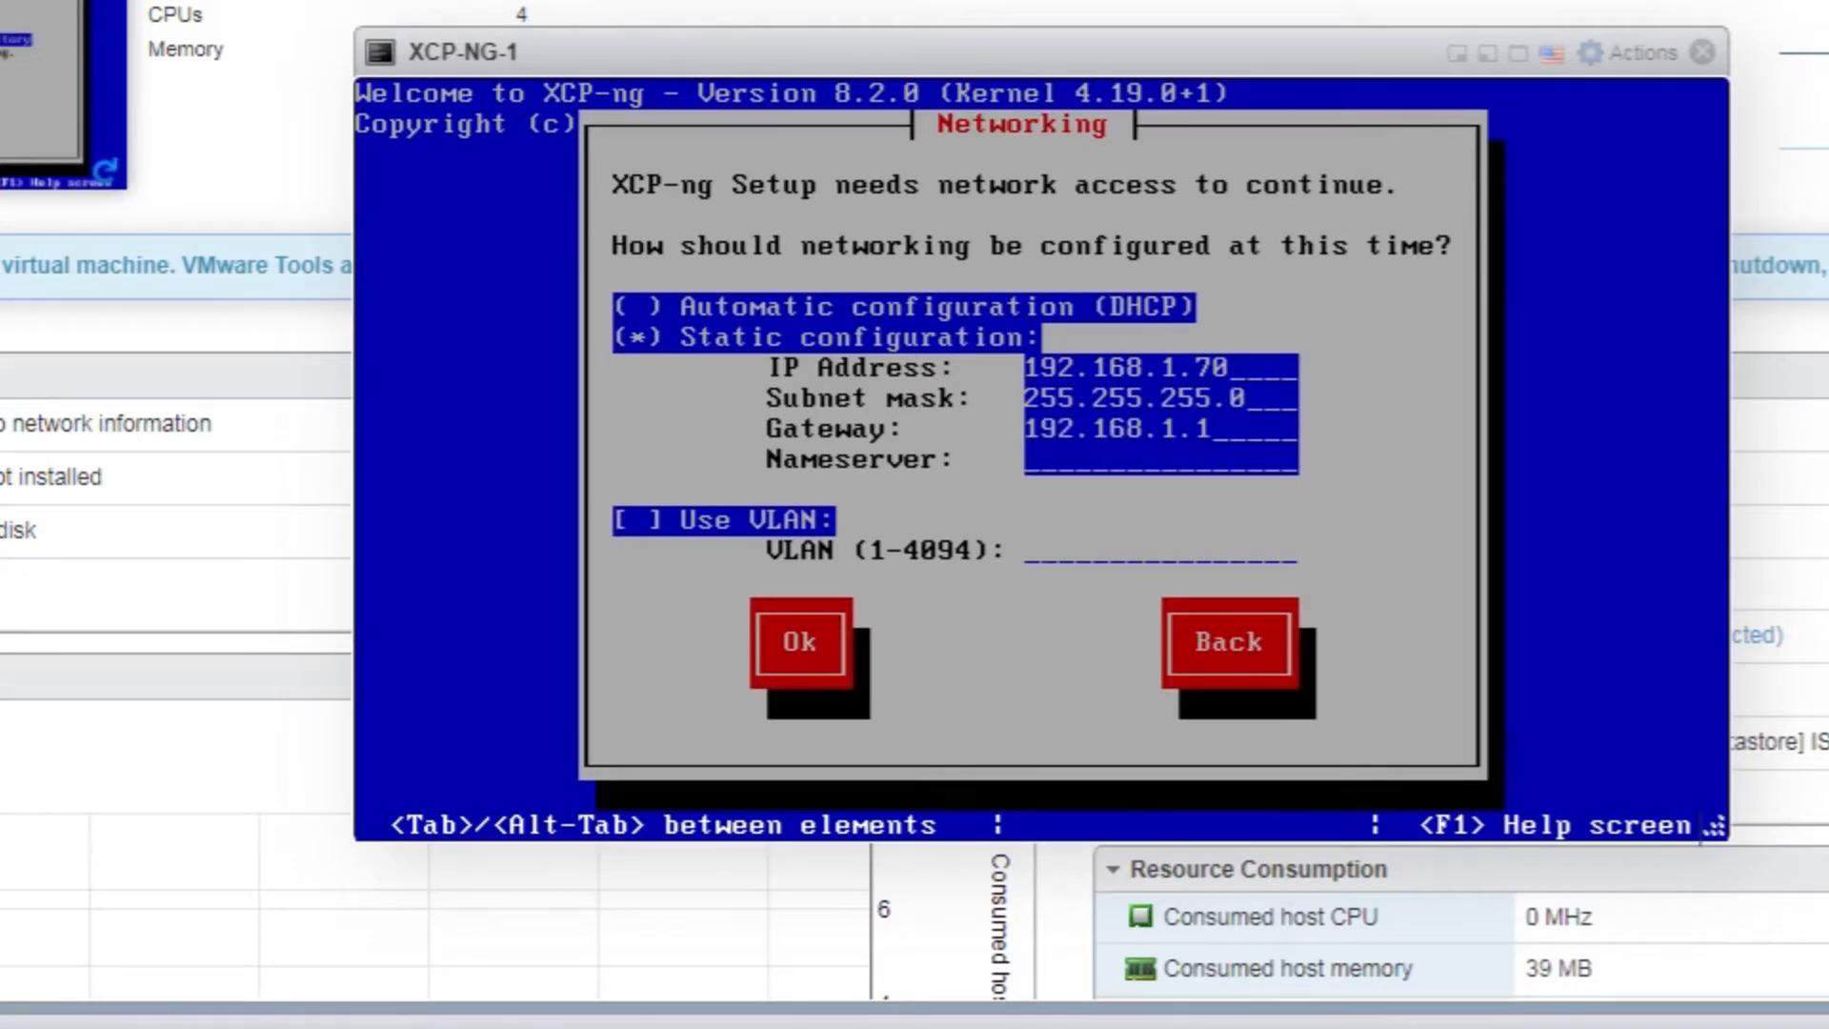
key(Tab)
text(192.168.1.1)
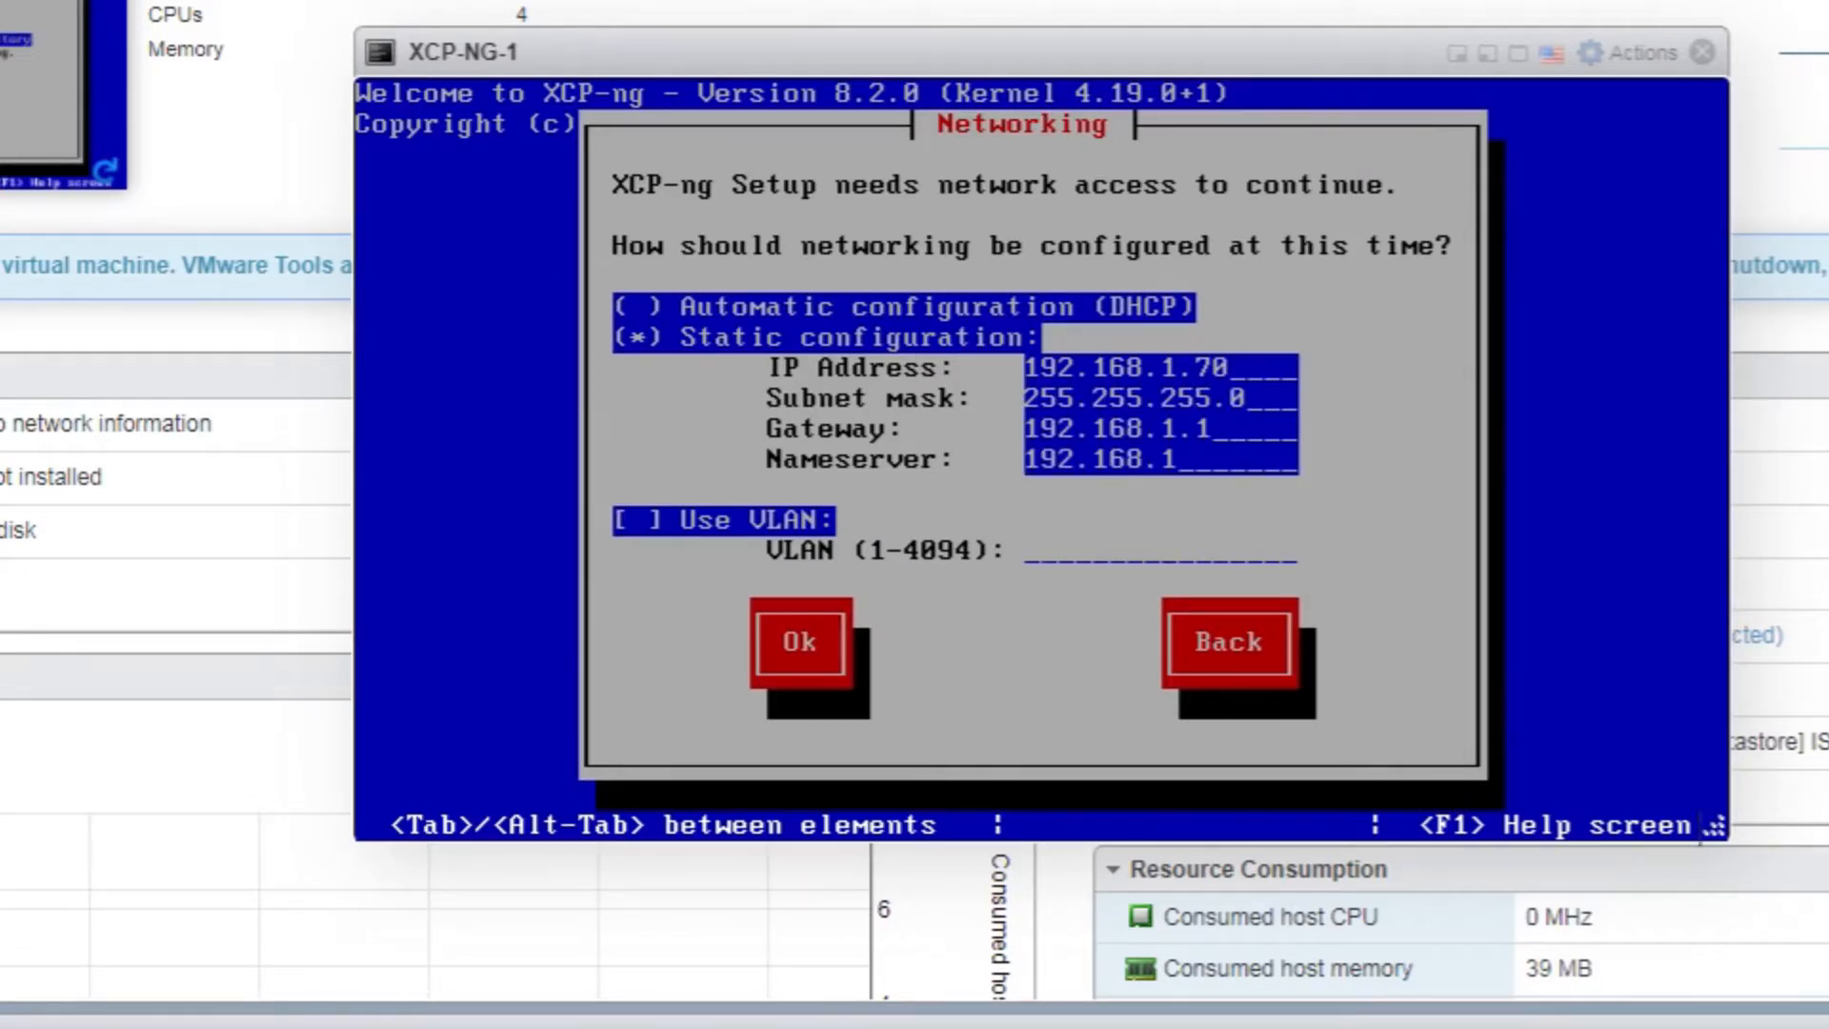
key(Tab)
key(Tab)
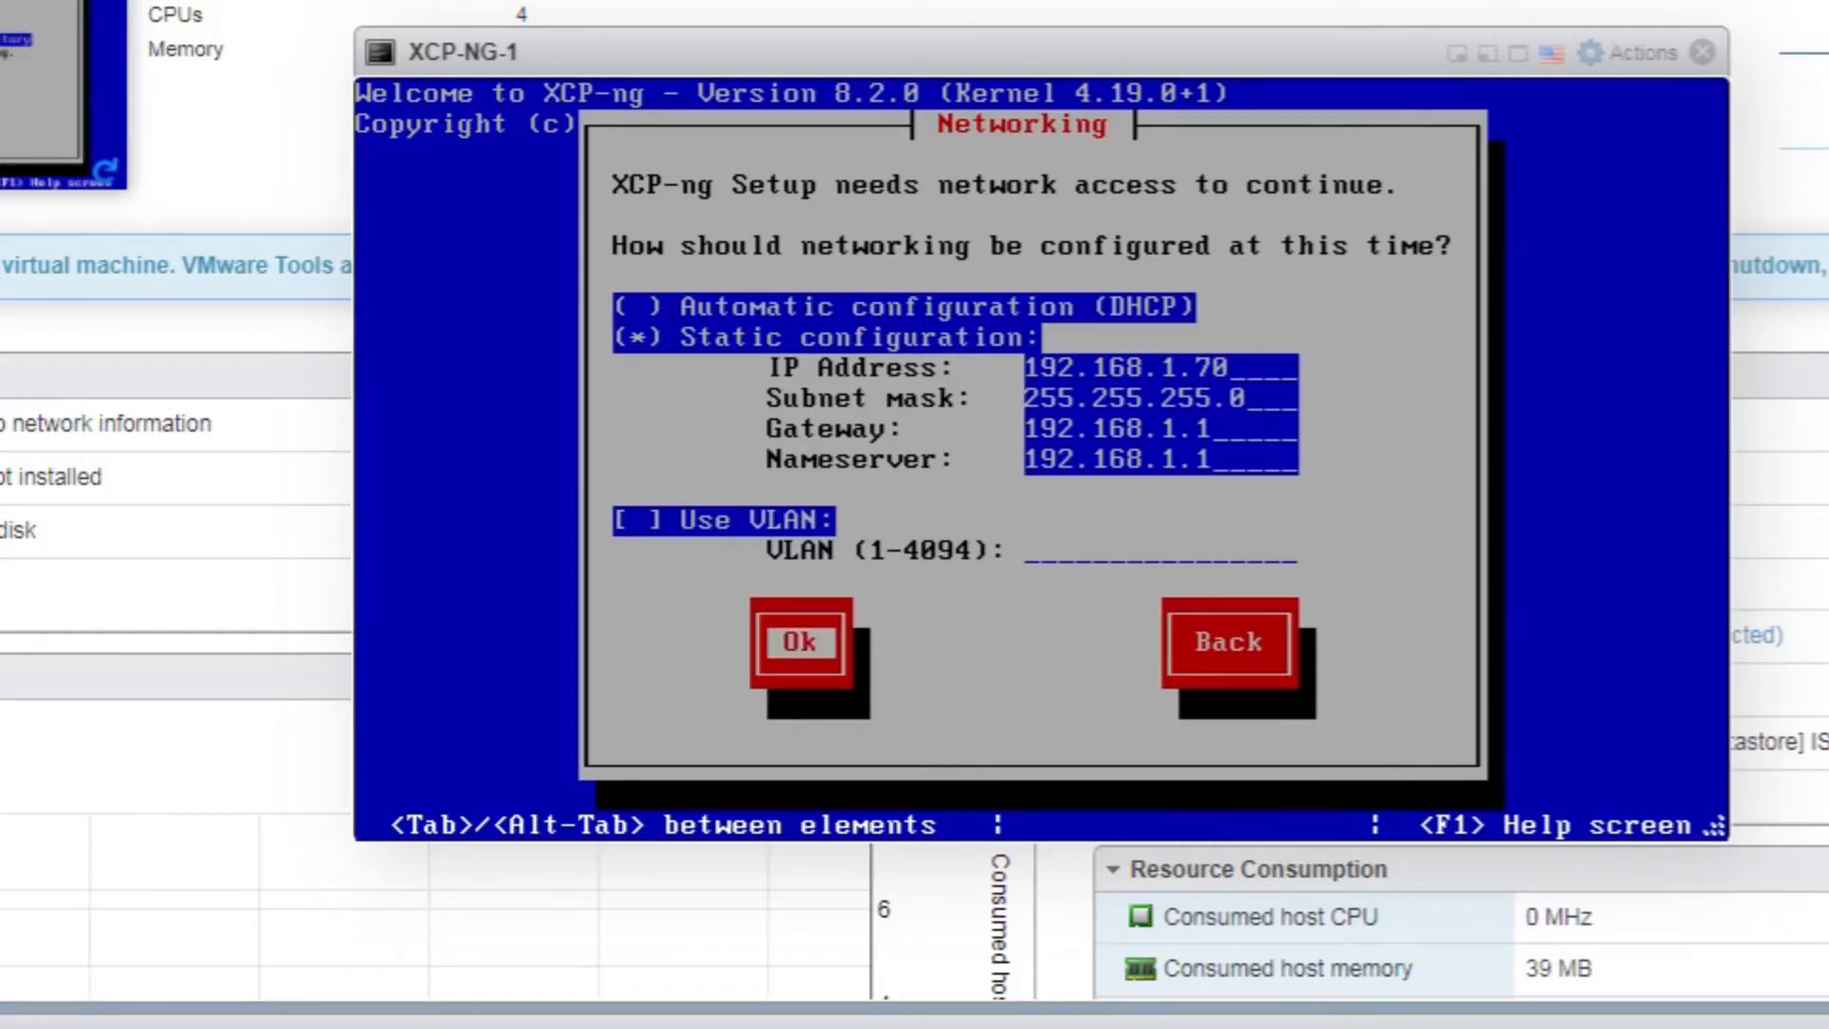
key(Return)
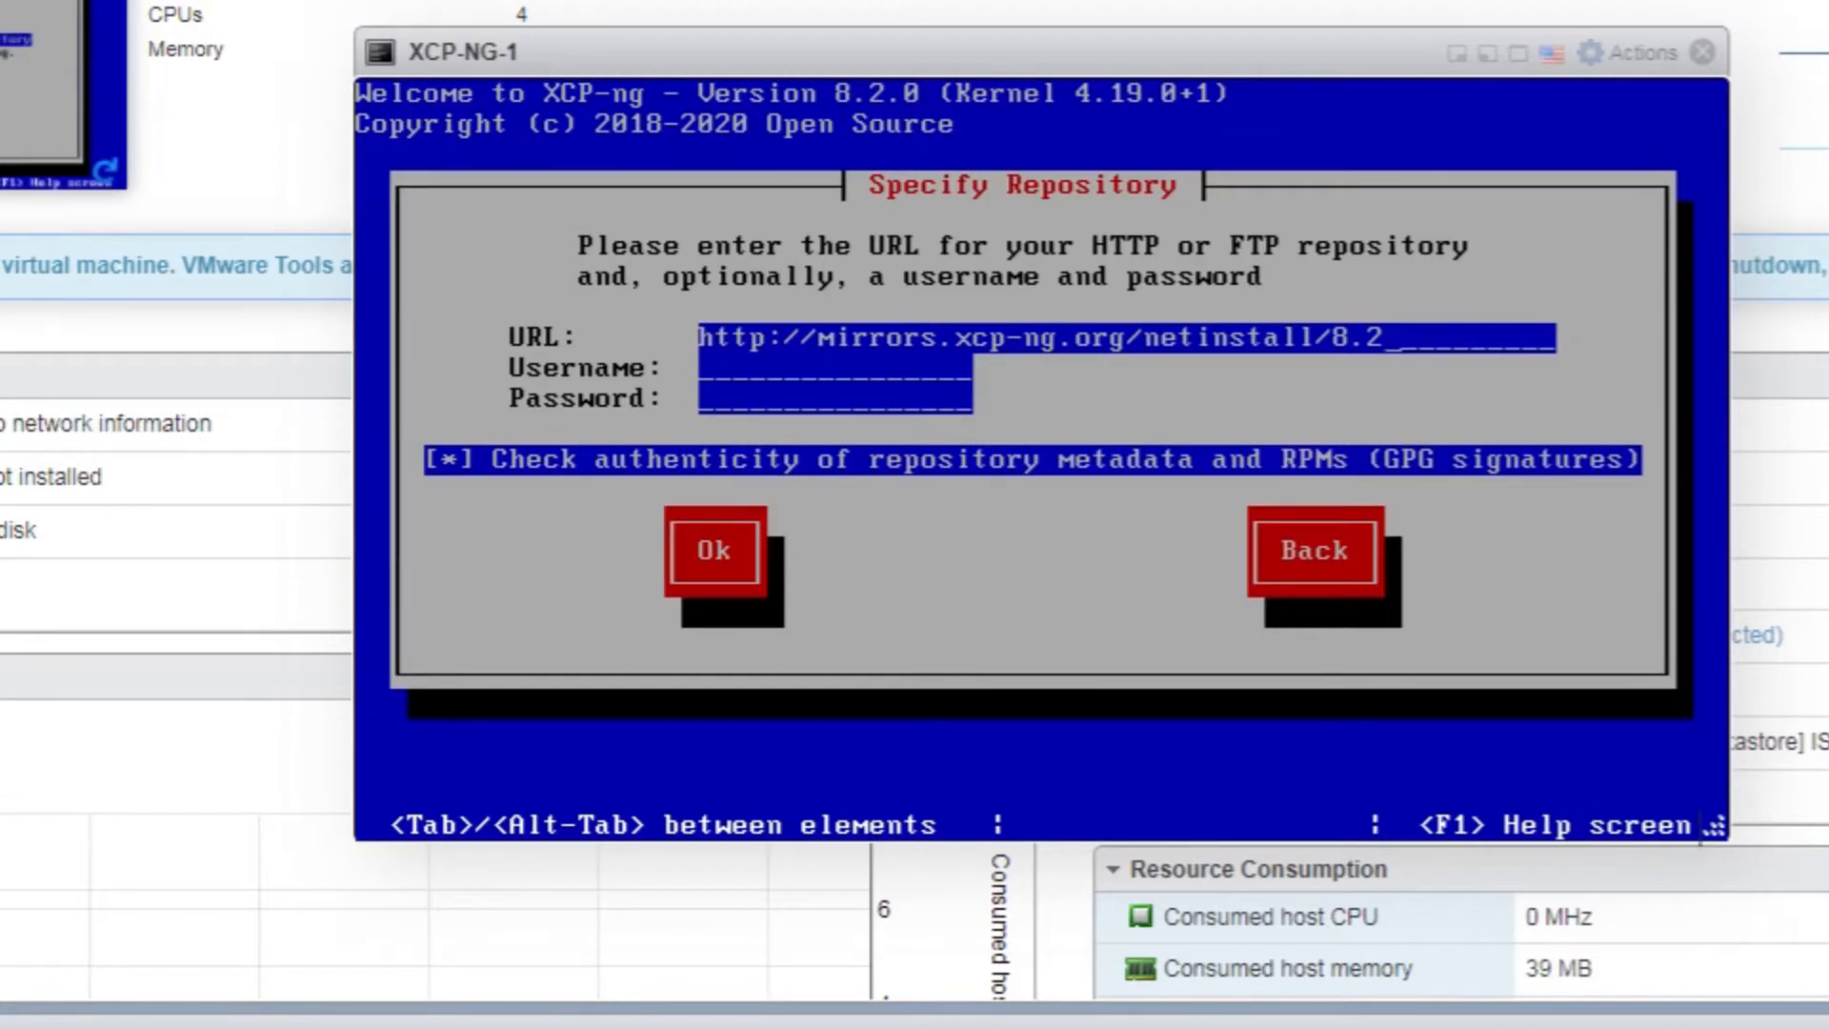
key(Tab)
key(Tab)
key(Tab)
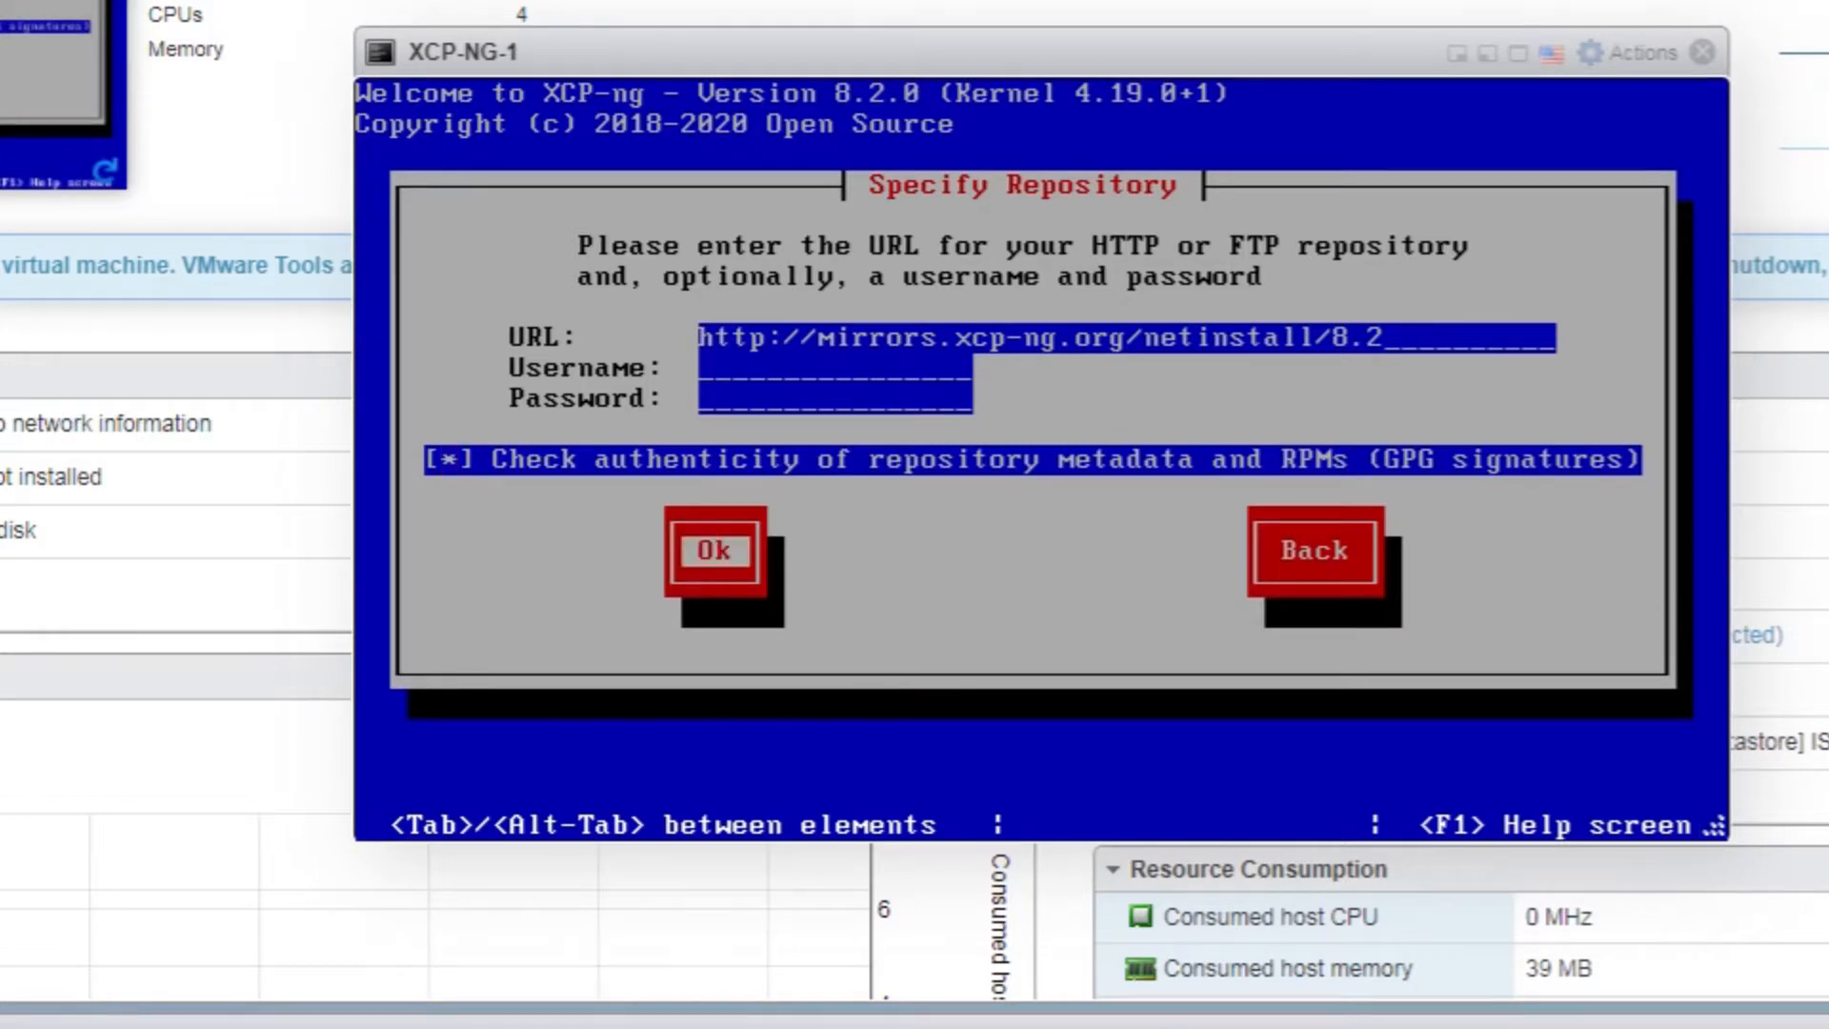
key(Return)
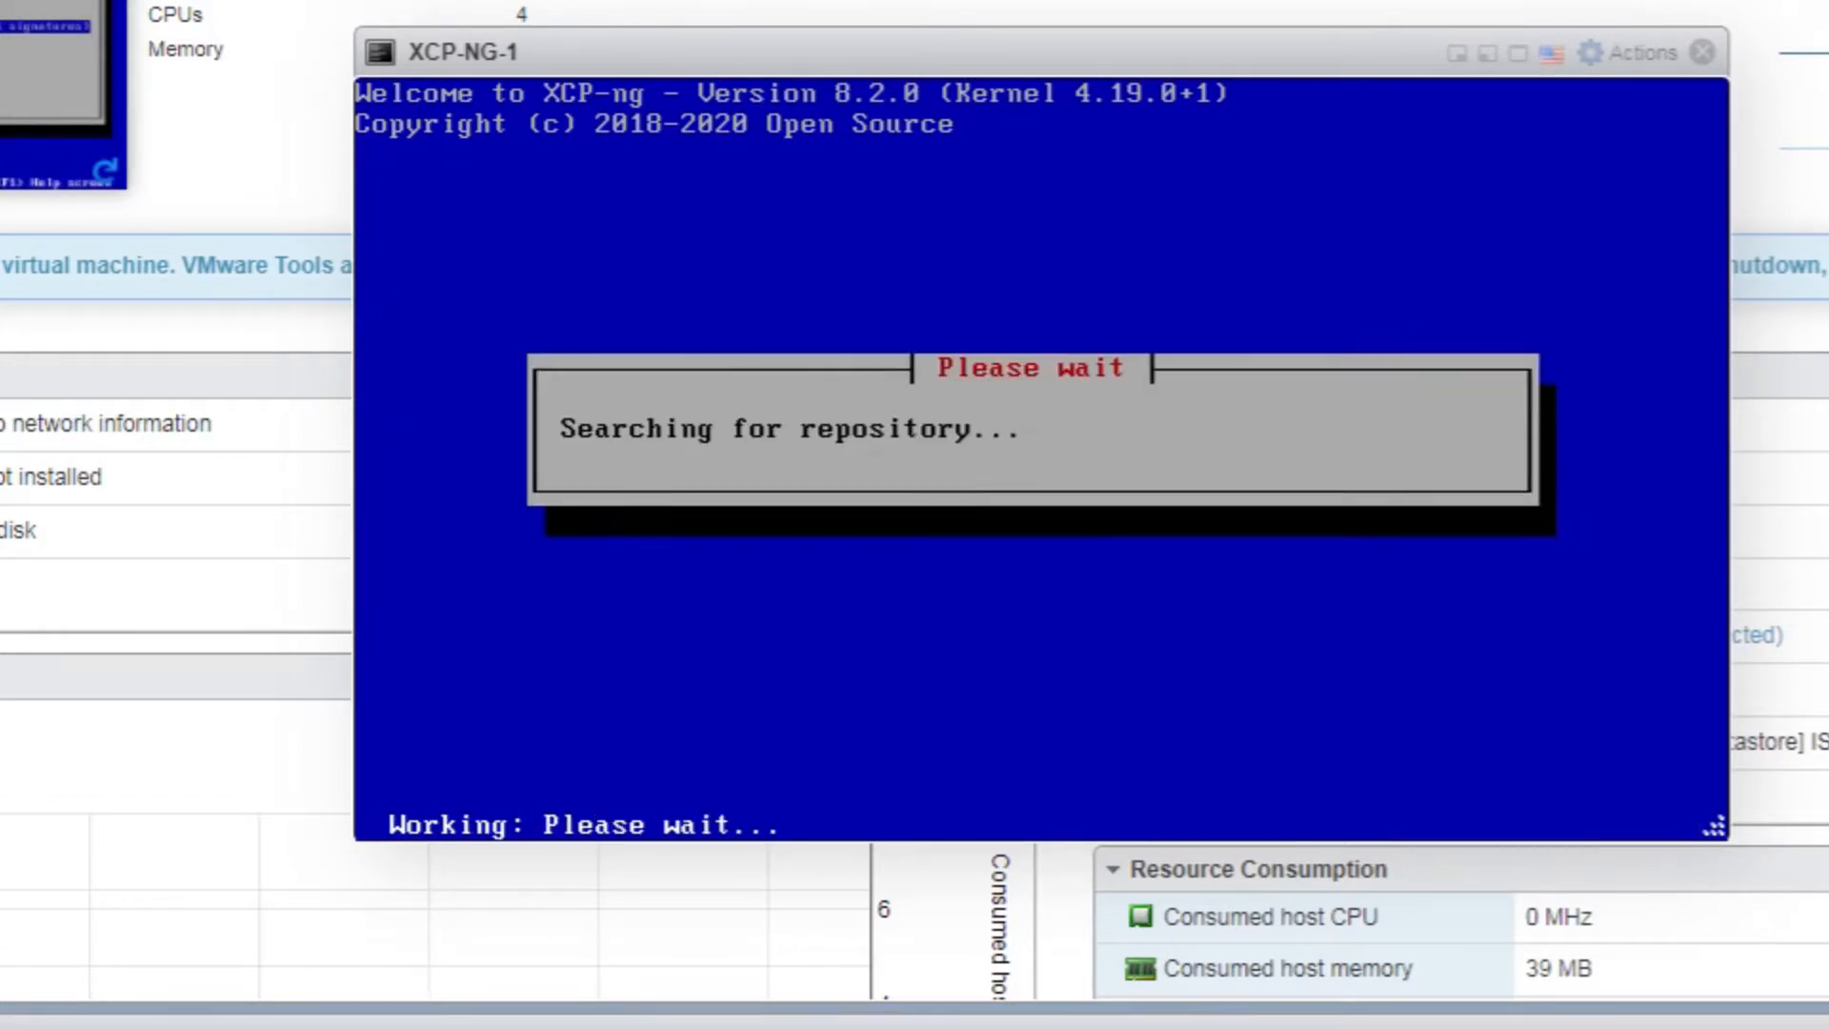
key(Down)
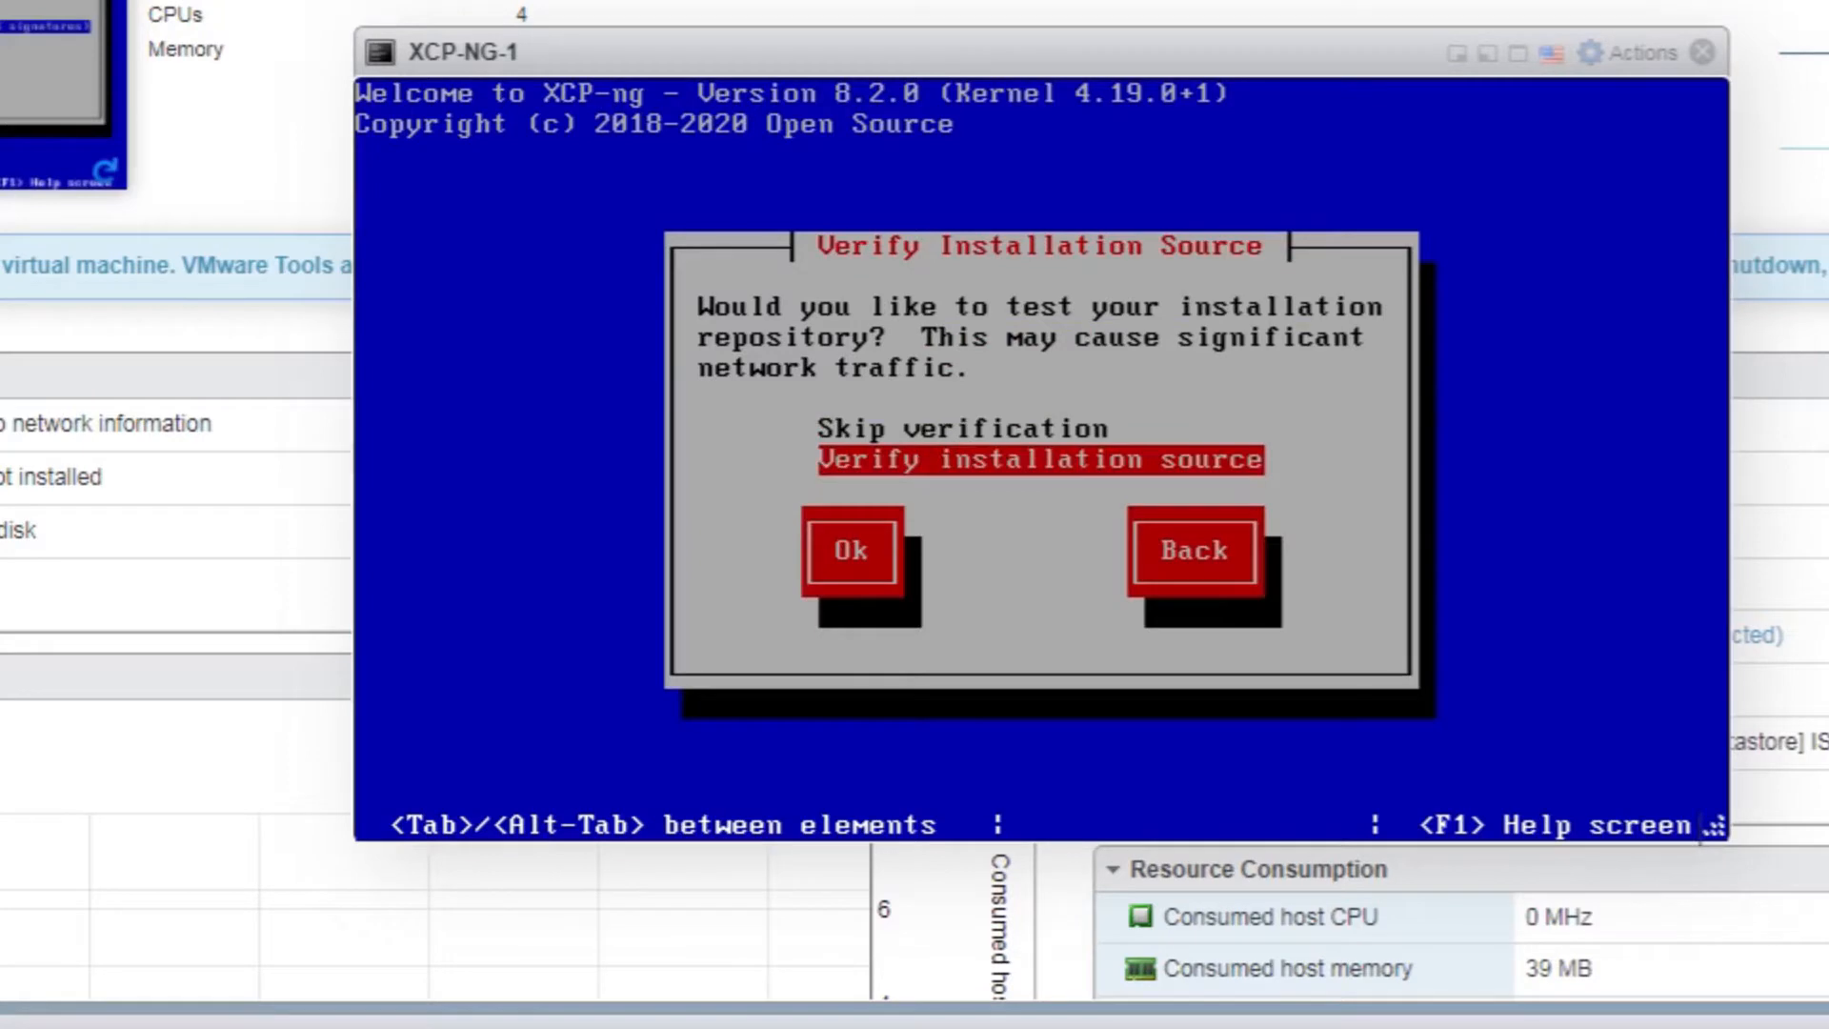
key(Return)
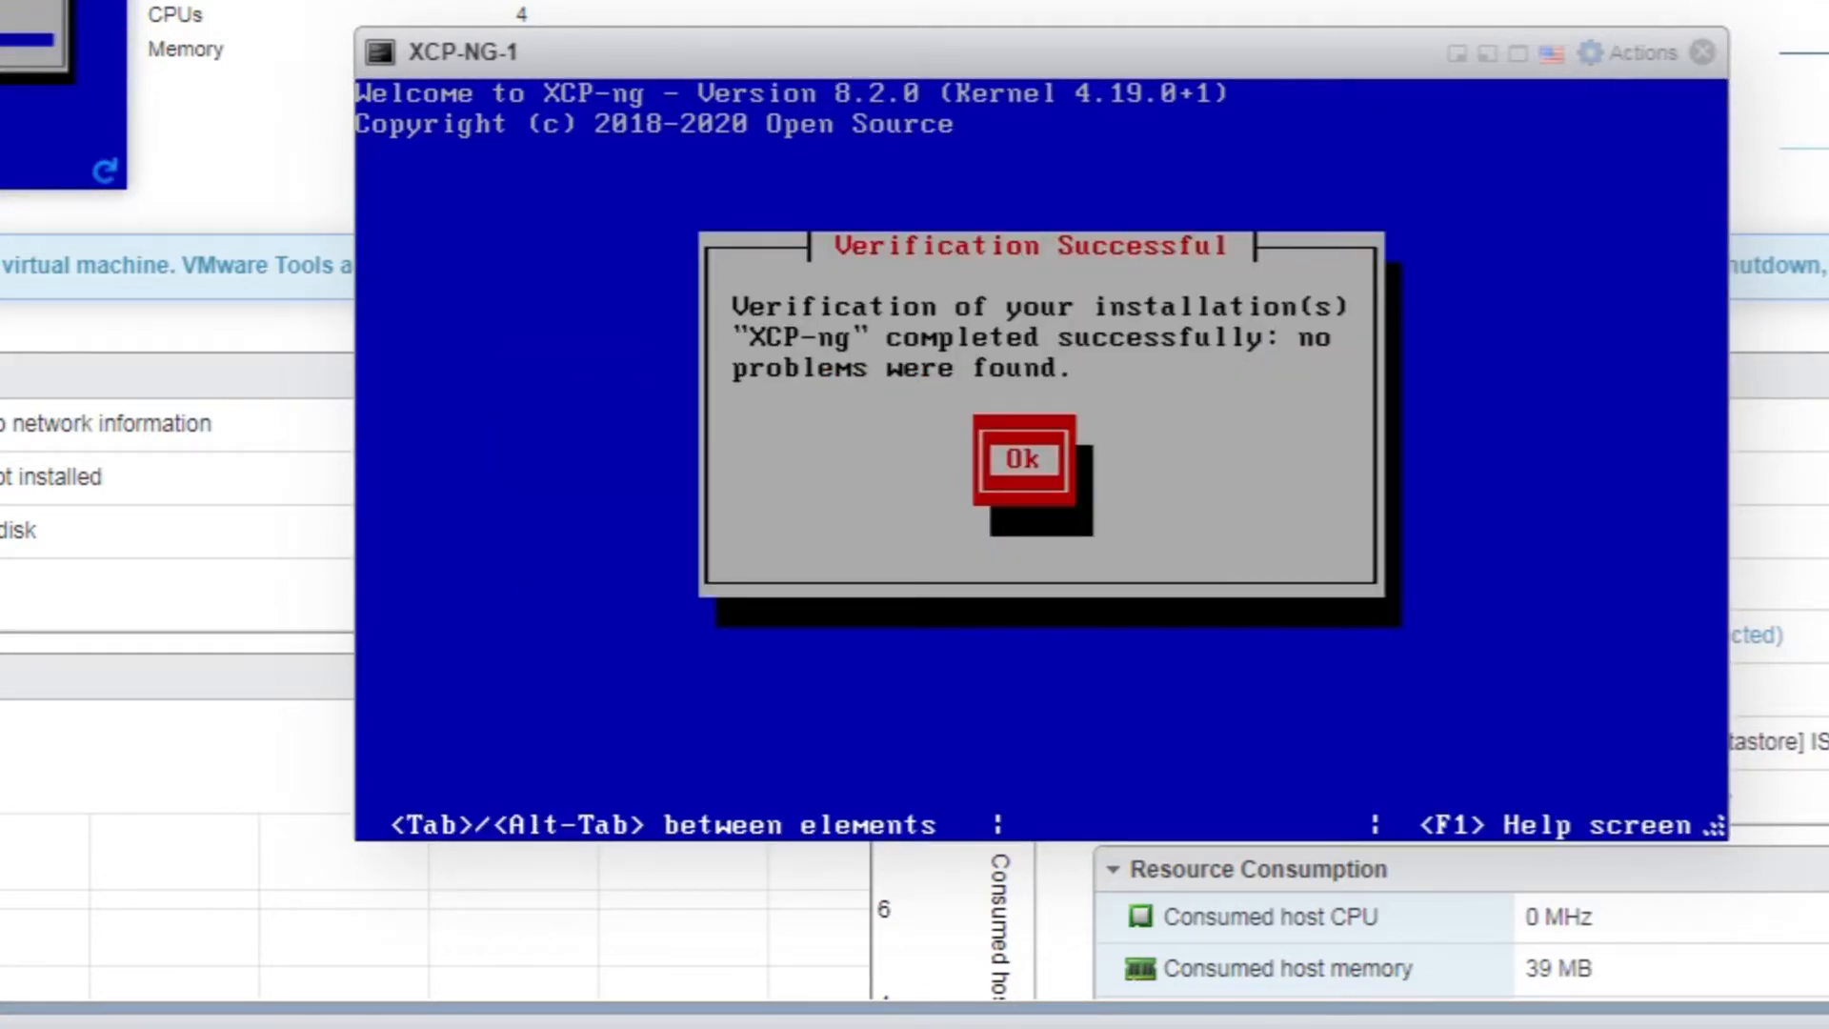
key(Return)
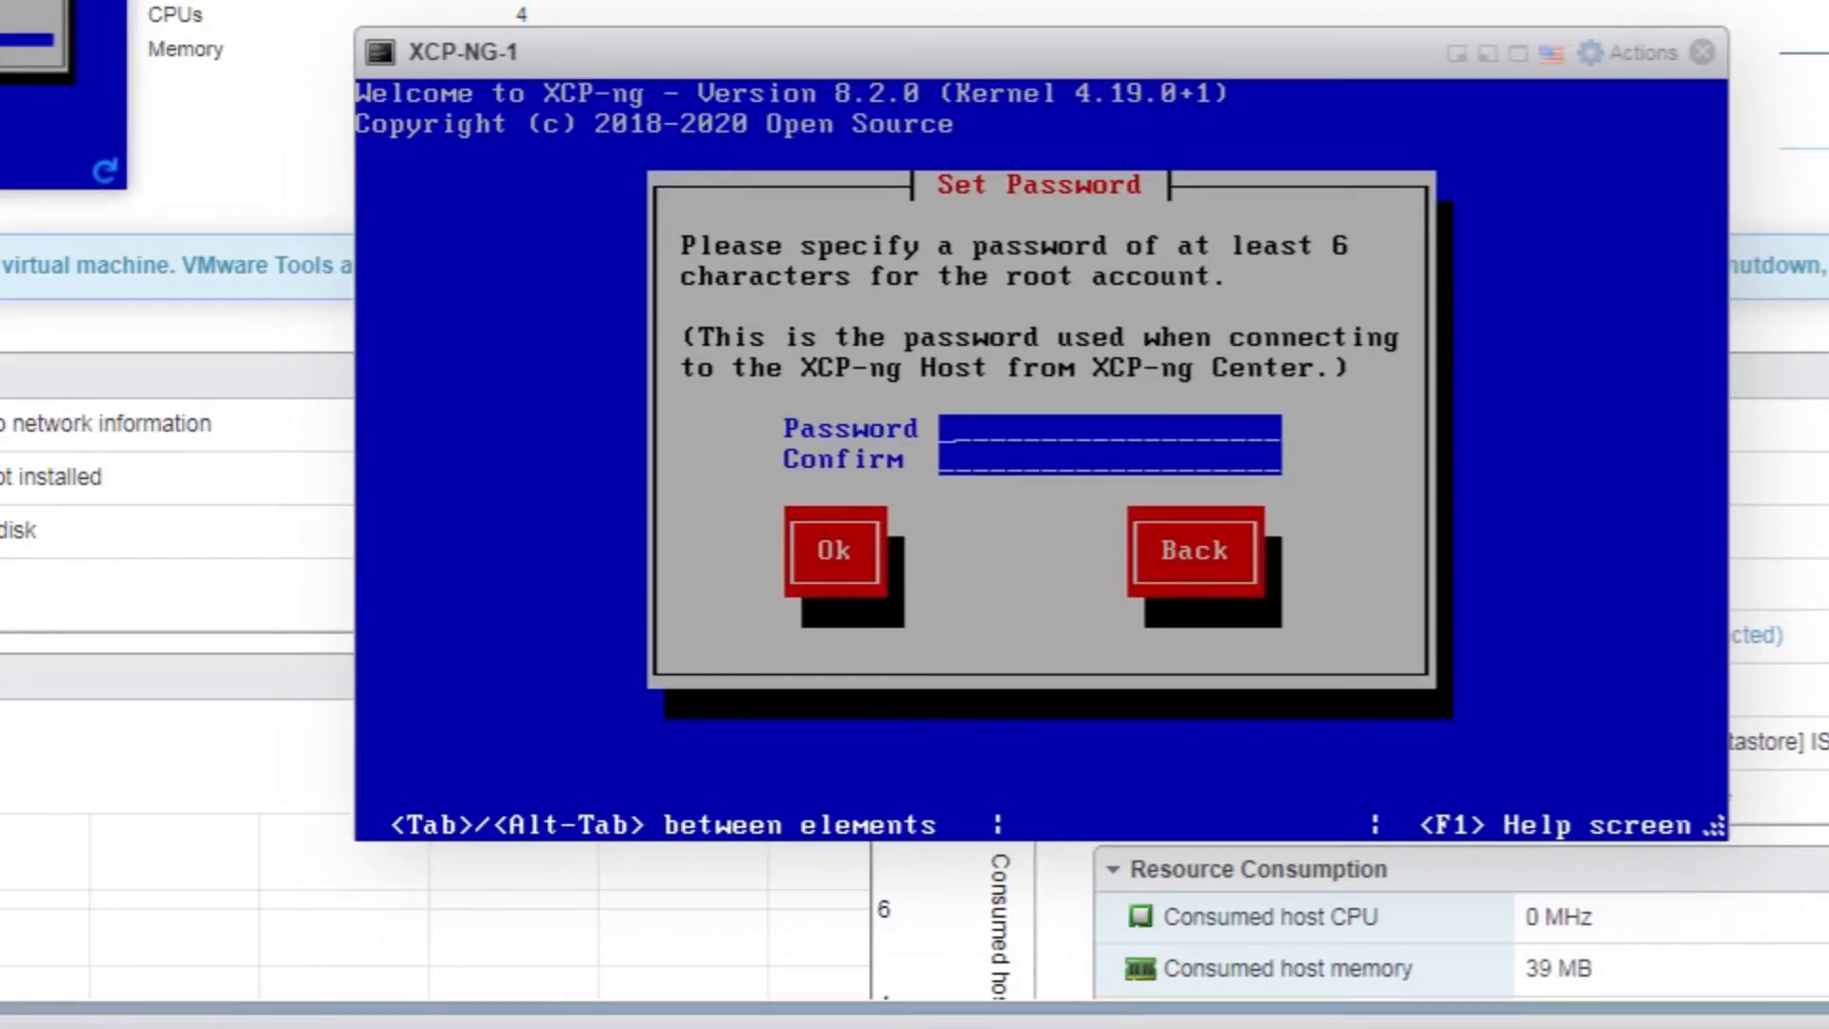
Enter the root password in both Password and Confirm fields and accept it
text(********)
key(Tab)
text(********)
key(Tab)
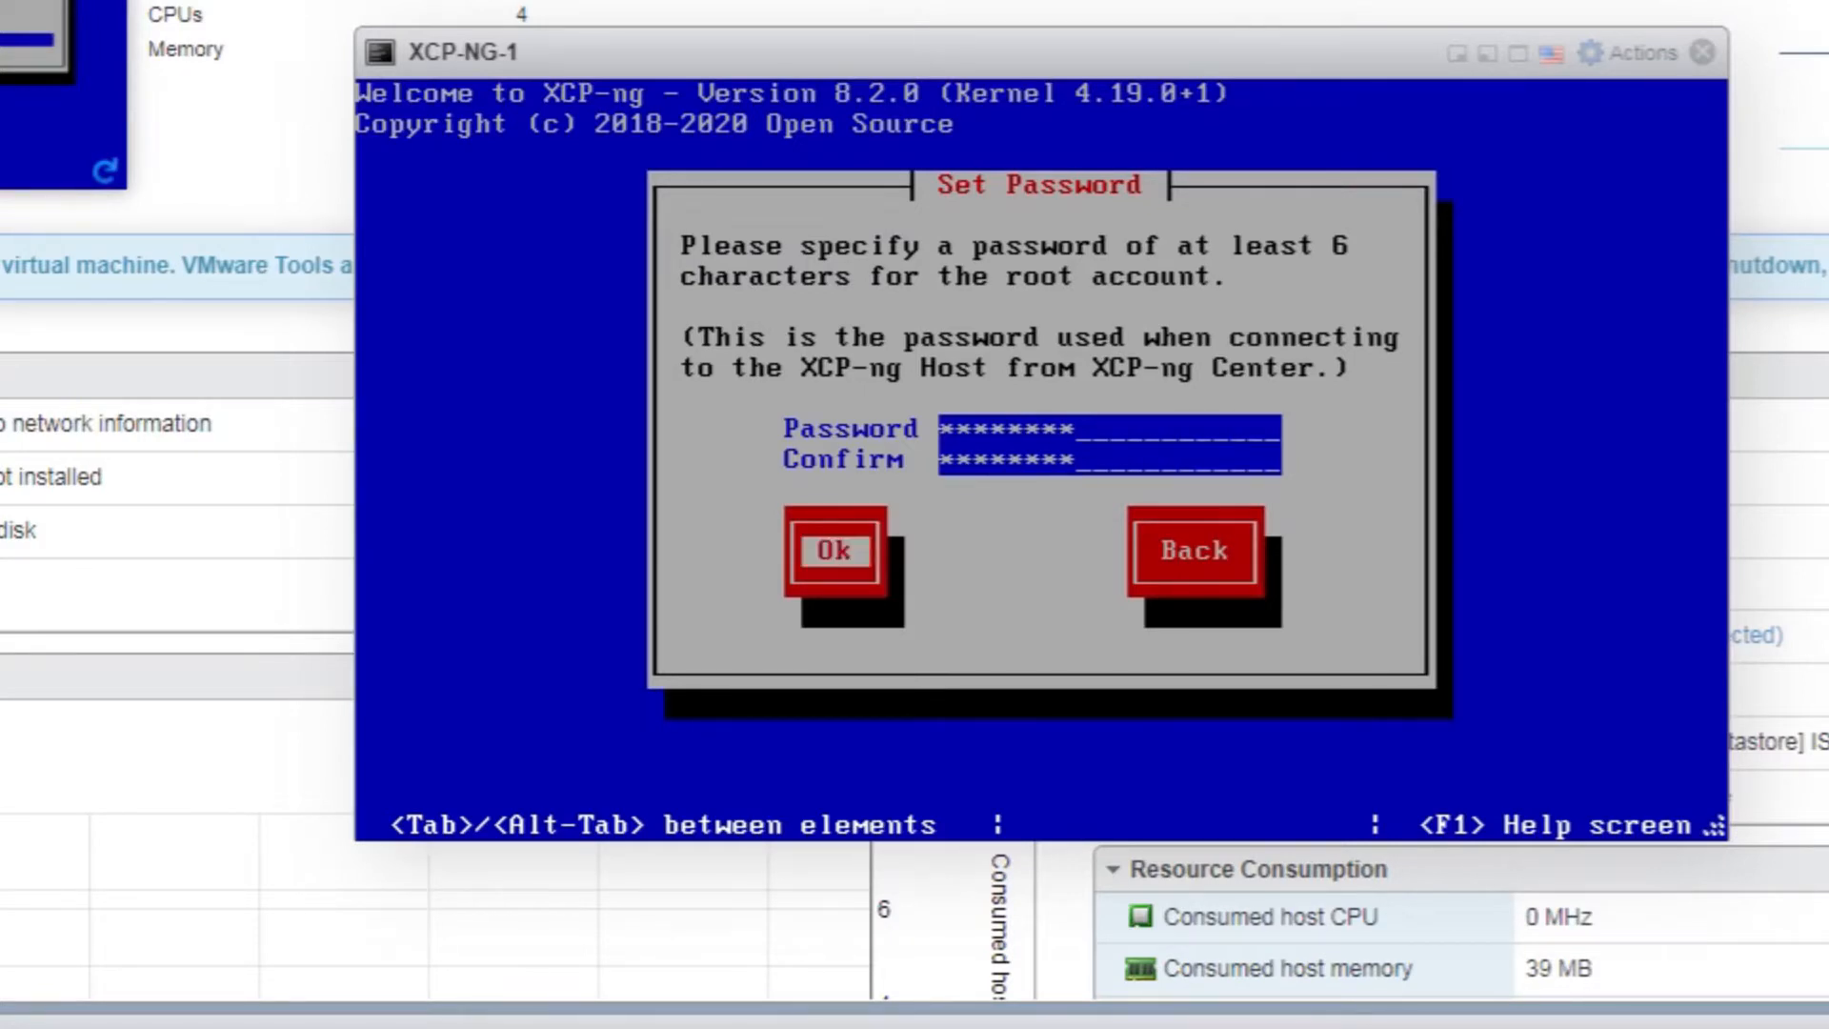
key(Return)
Keep the static management networking and set the hostname to xcp-ng-1
key(Tab)
key(Tab)
key(Tab)
key(Tab)
key(Tab)
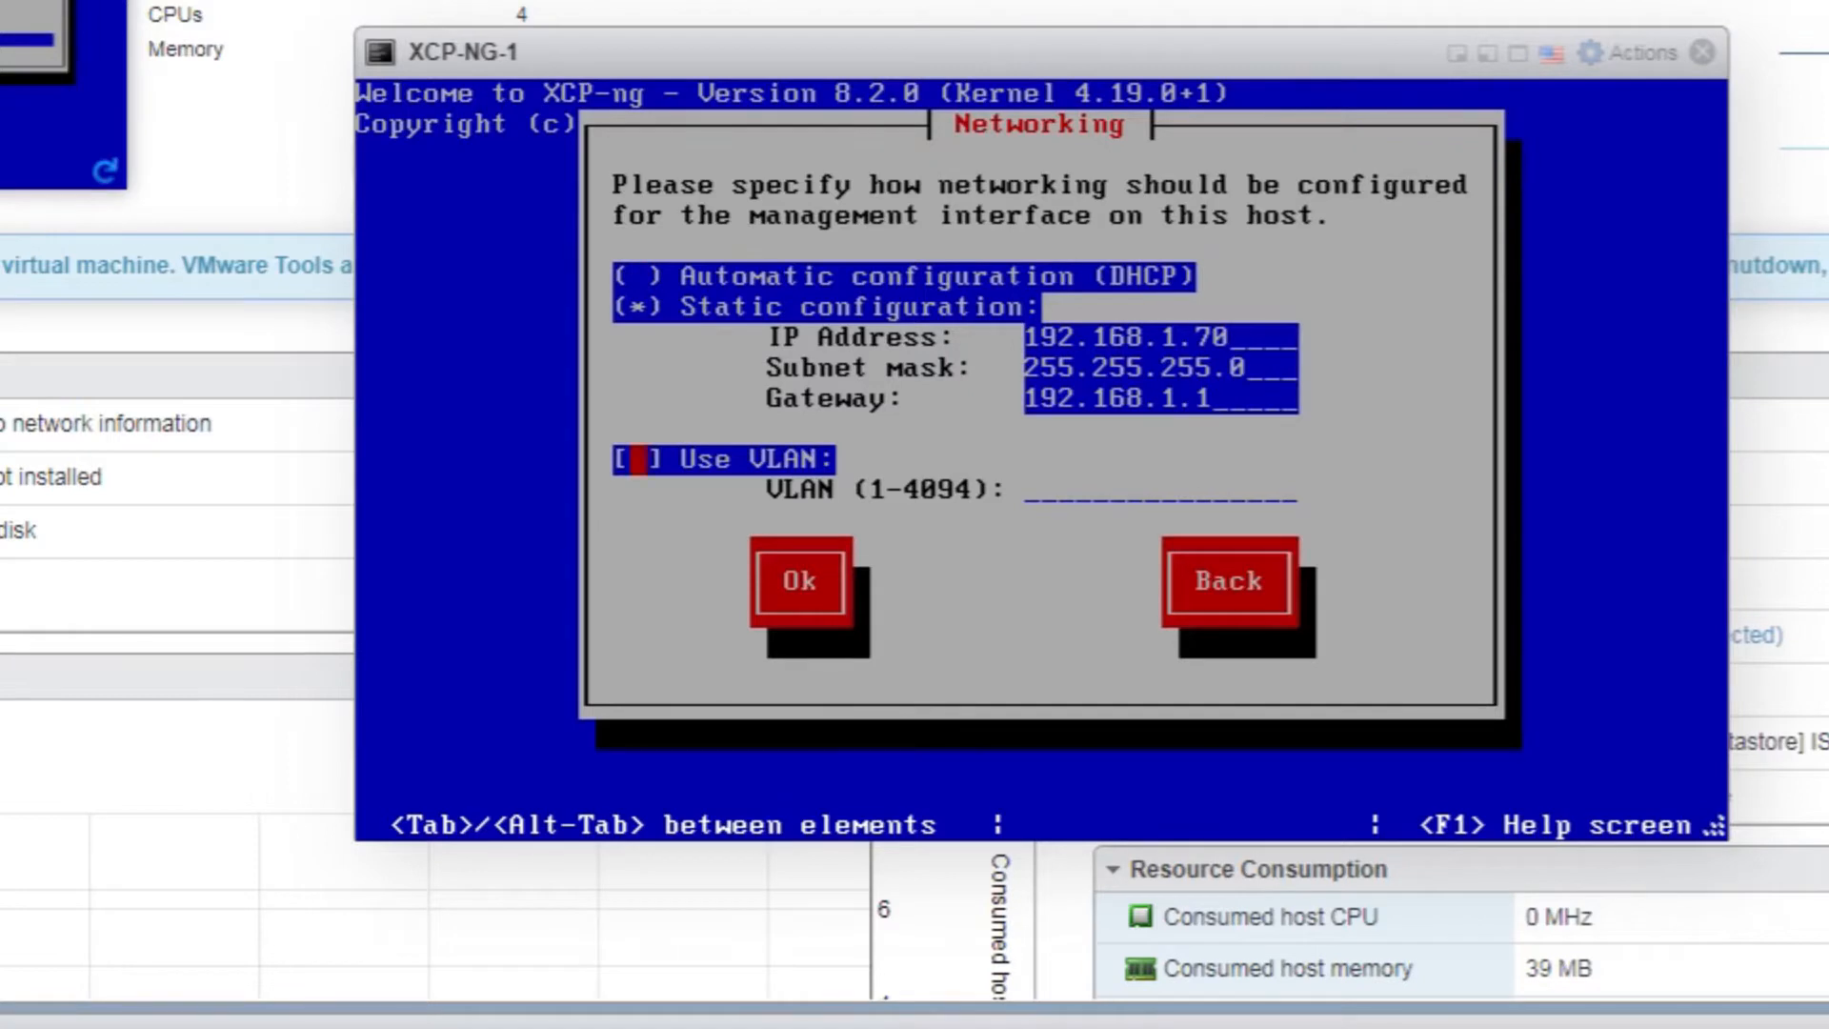
key(Tab)
key(Return)
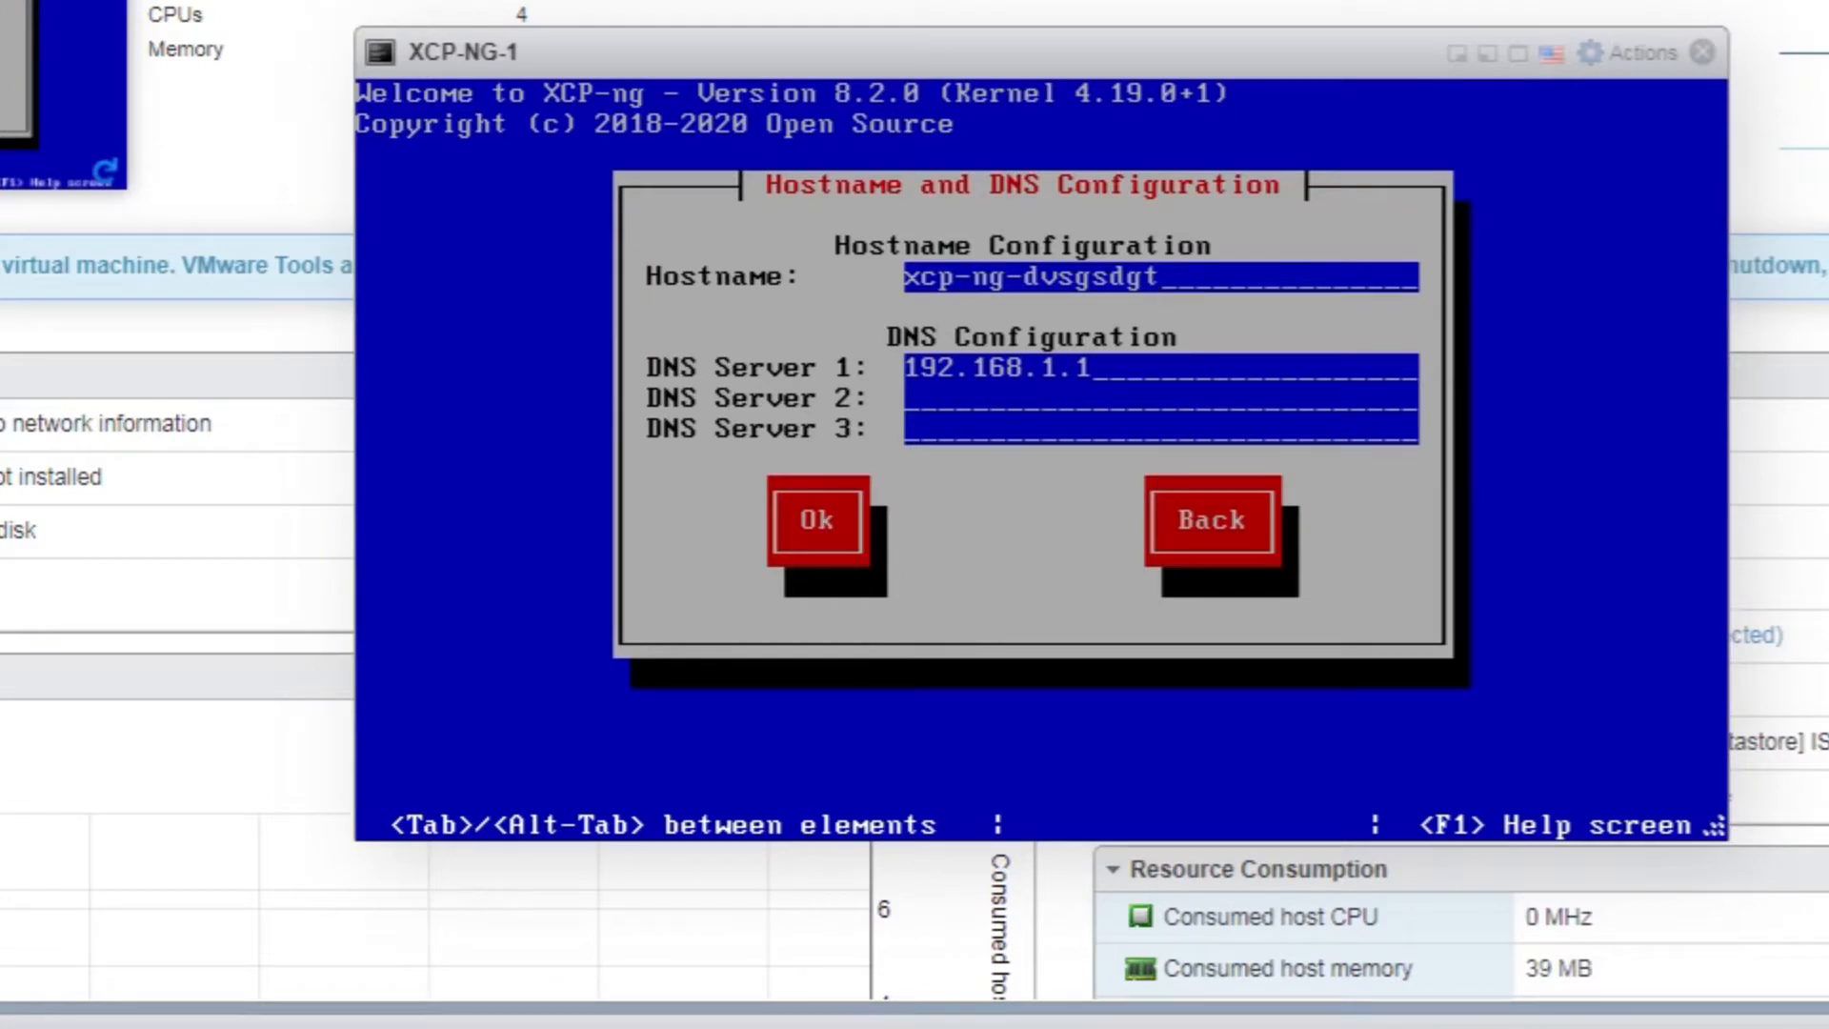
key(BackSpace)
key(BackSpace)
key(BackSpace)
key(BackSpace)
key(BackSpace)
key(BackSpace)
key(BackSpace)
key(BackSpace)
key(BackSpace)
text(-1)
key(Tab)
key(Tab)
key(Return)
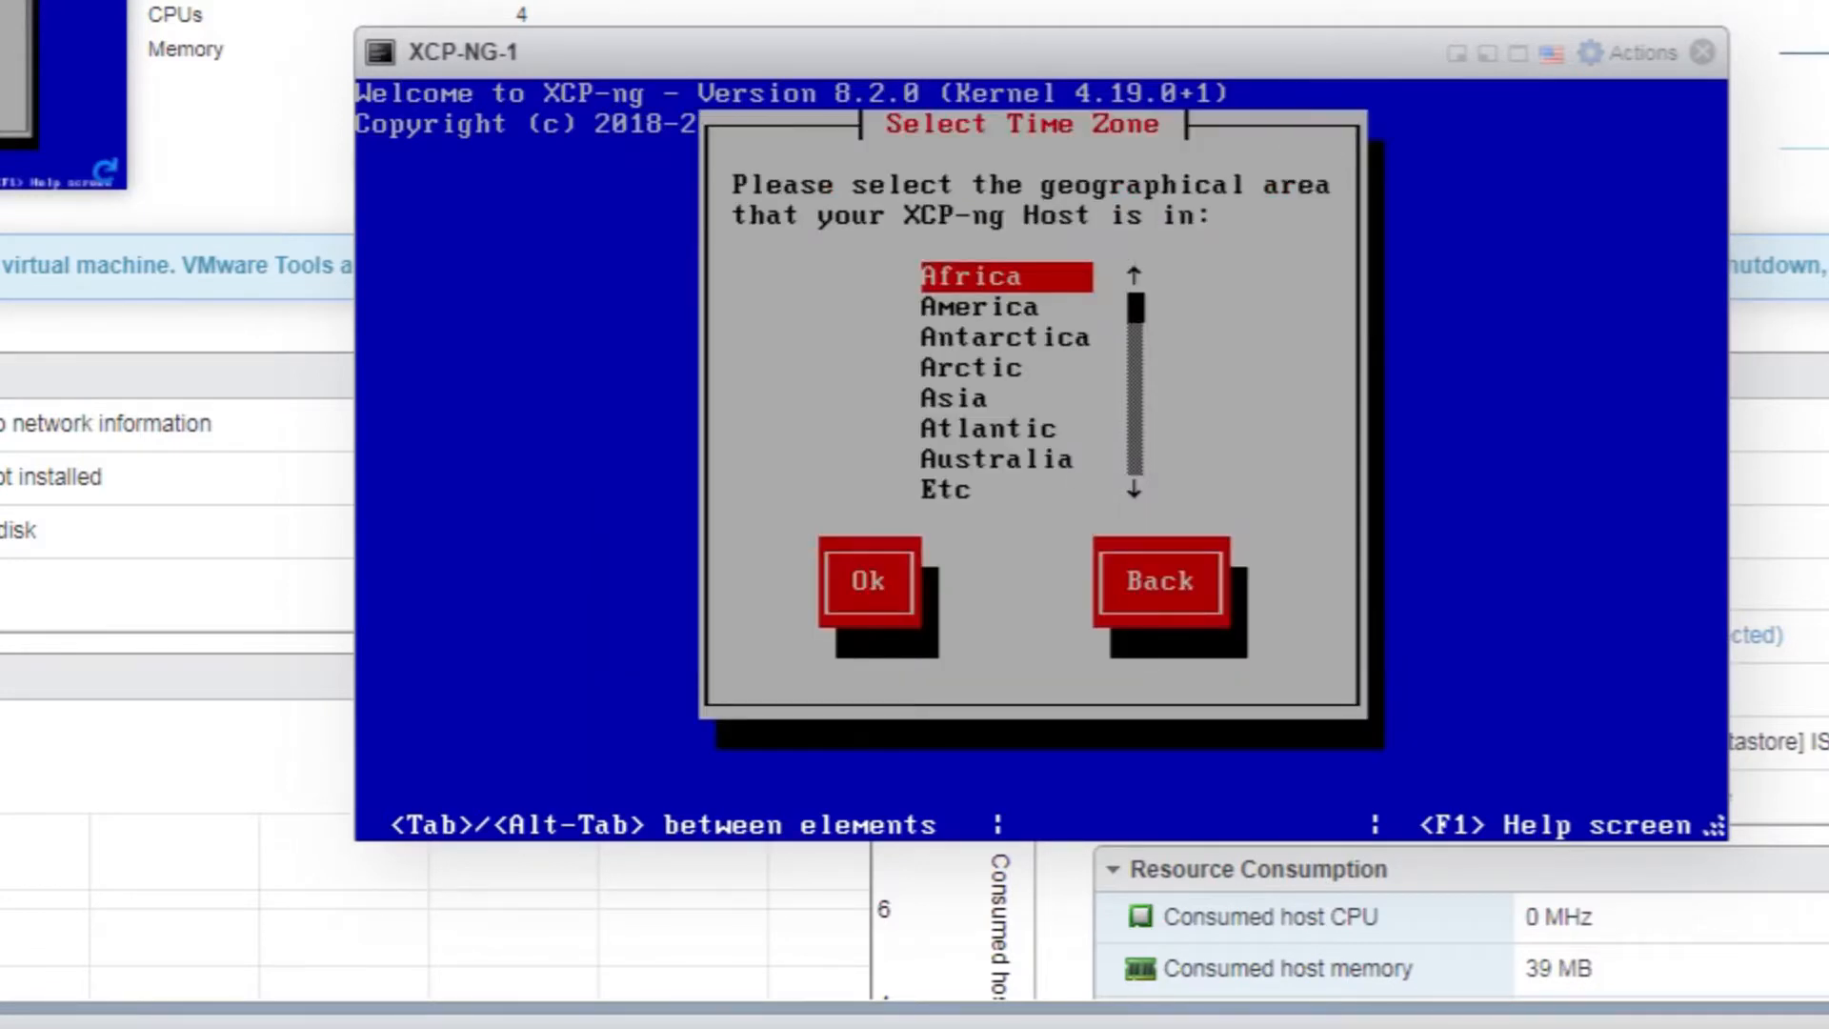
Set the time zone to US > Central
key(Down)
key(Down)
key(Down)
key(Down)
key(Down)
key(Down)
key(Down)
key(Down)
key(Down)
key(Down)
key(Down)
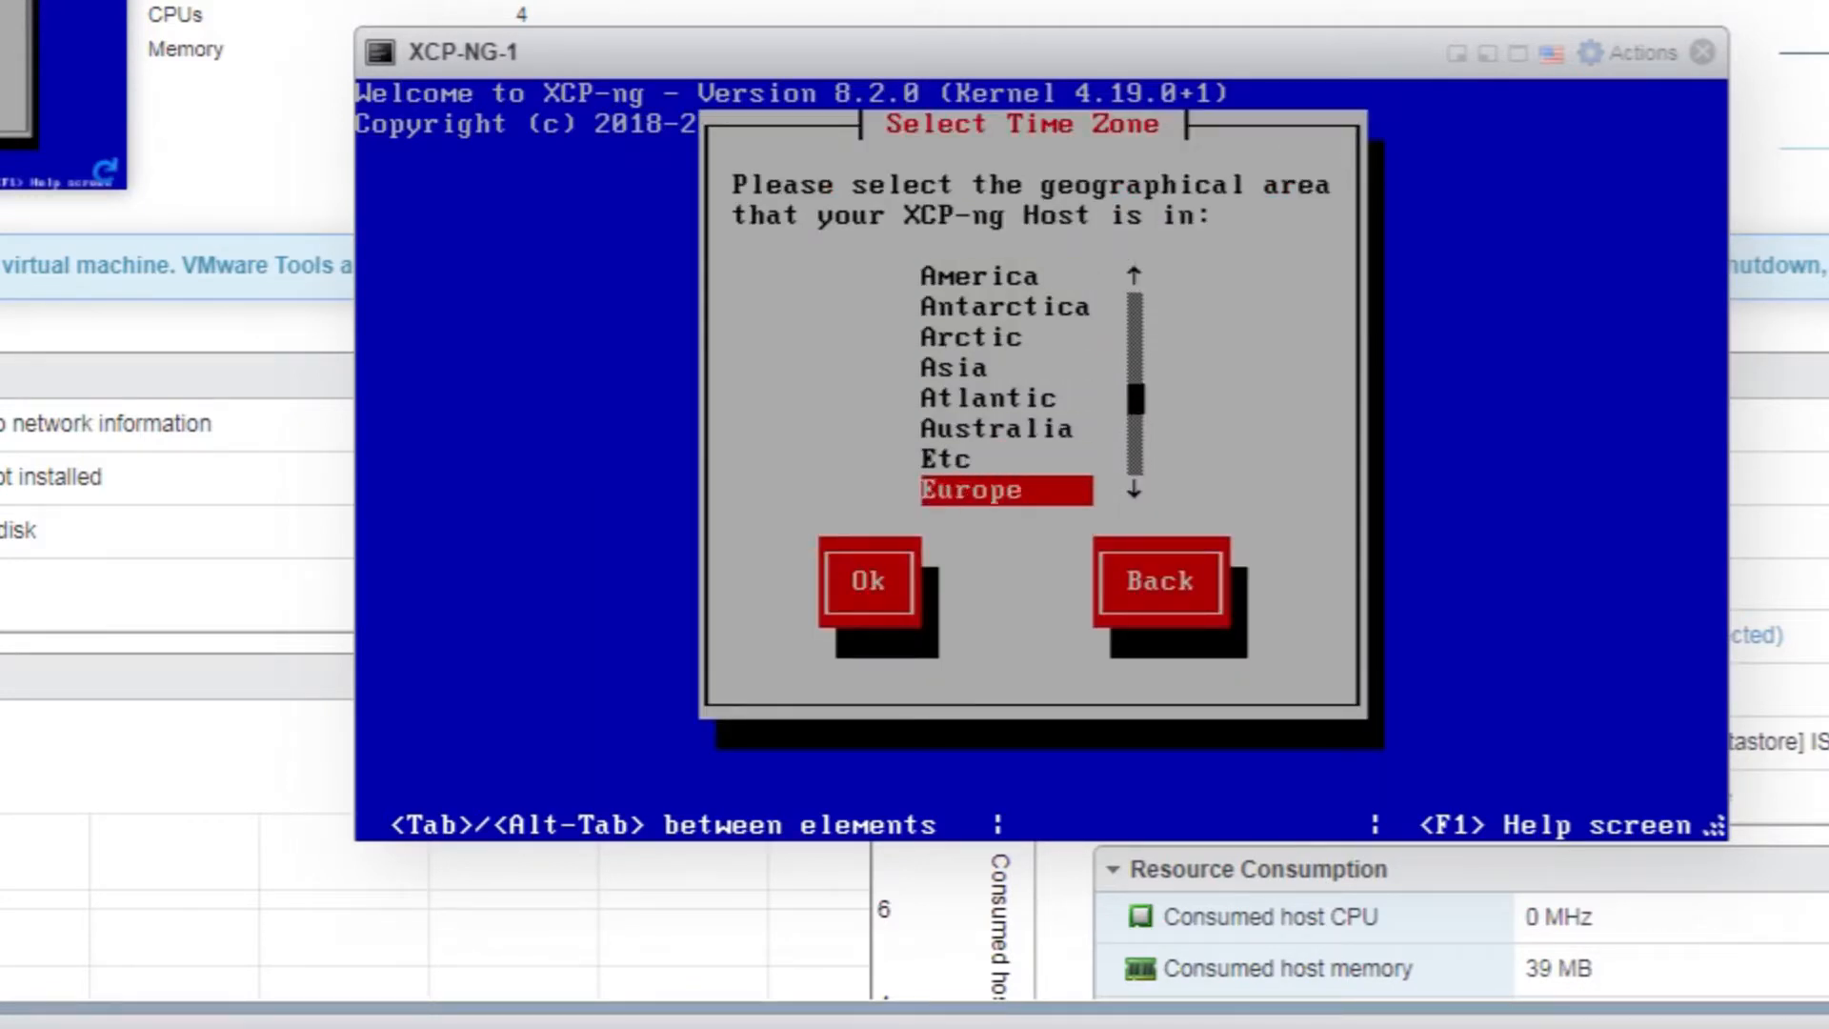
key(Return)
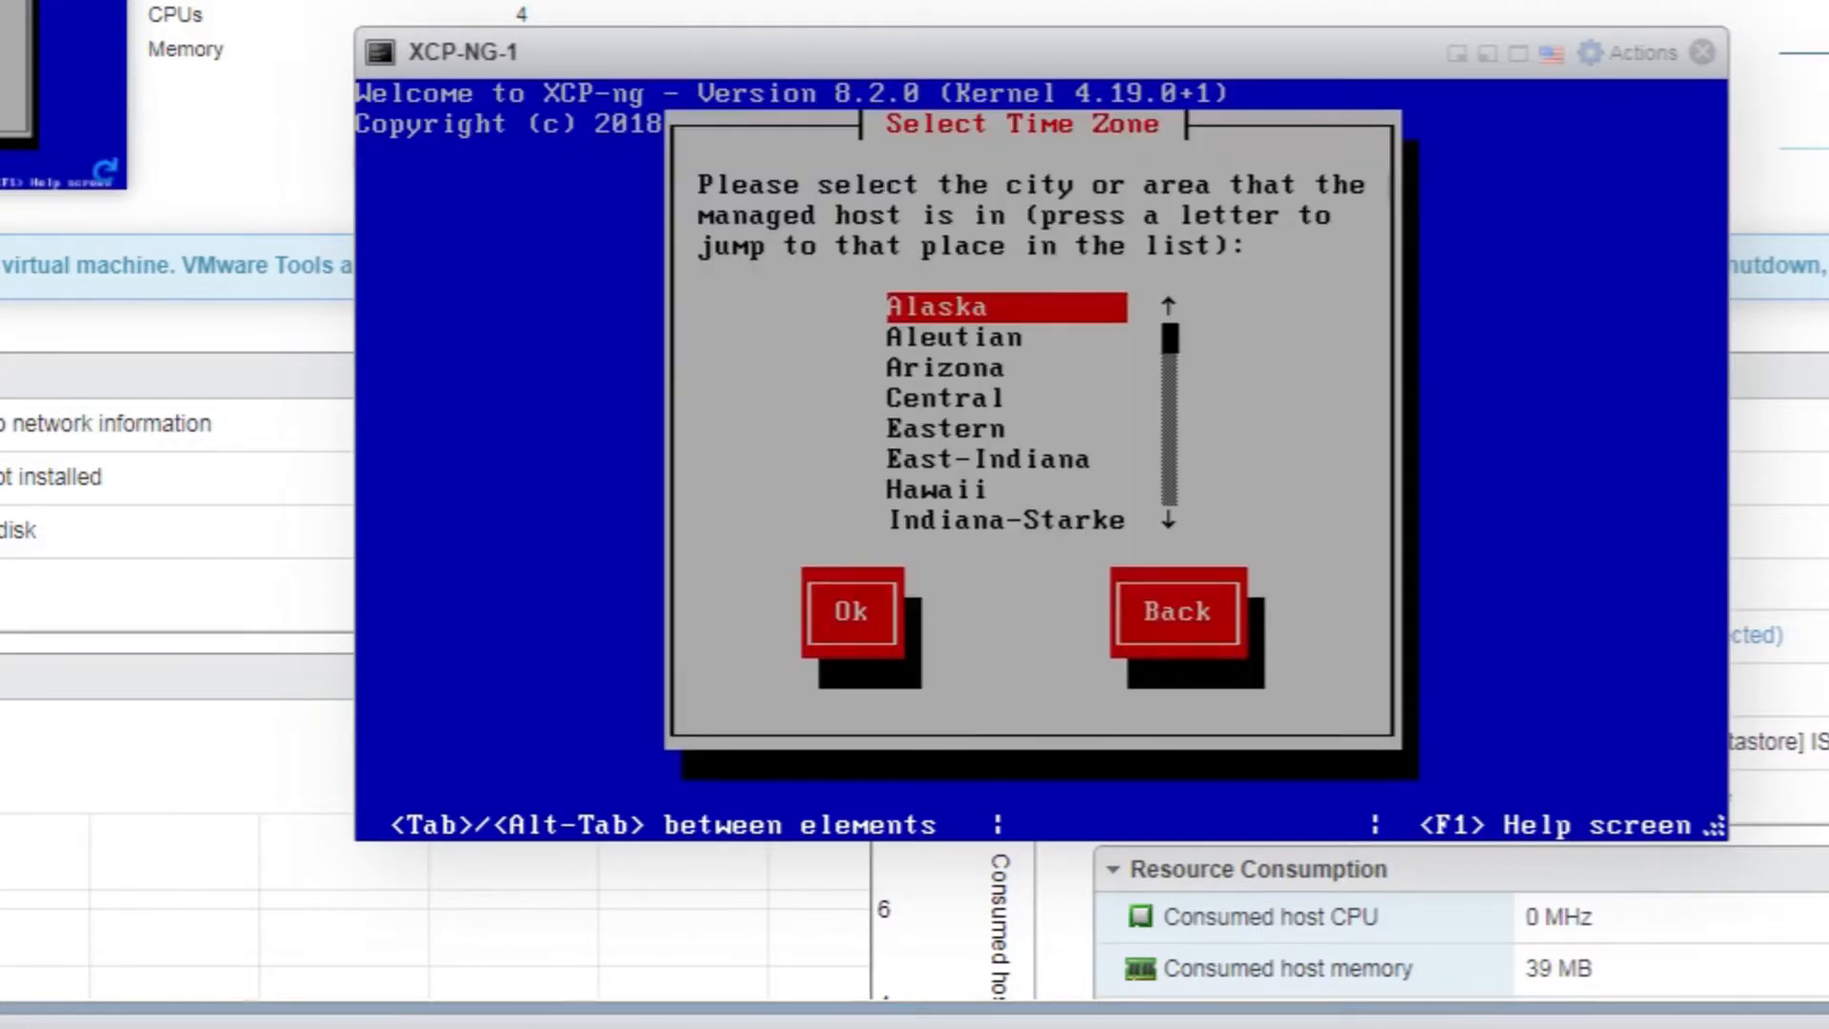
key(Down)
key(Down)
key(Down)
key(Down)
key(Up)
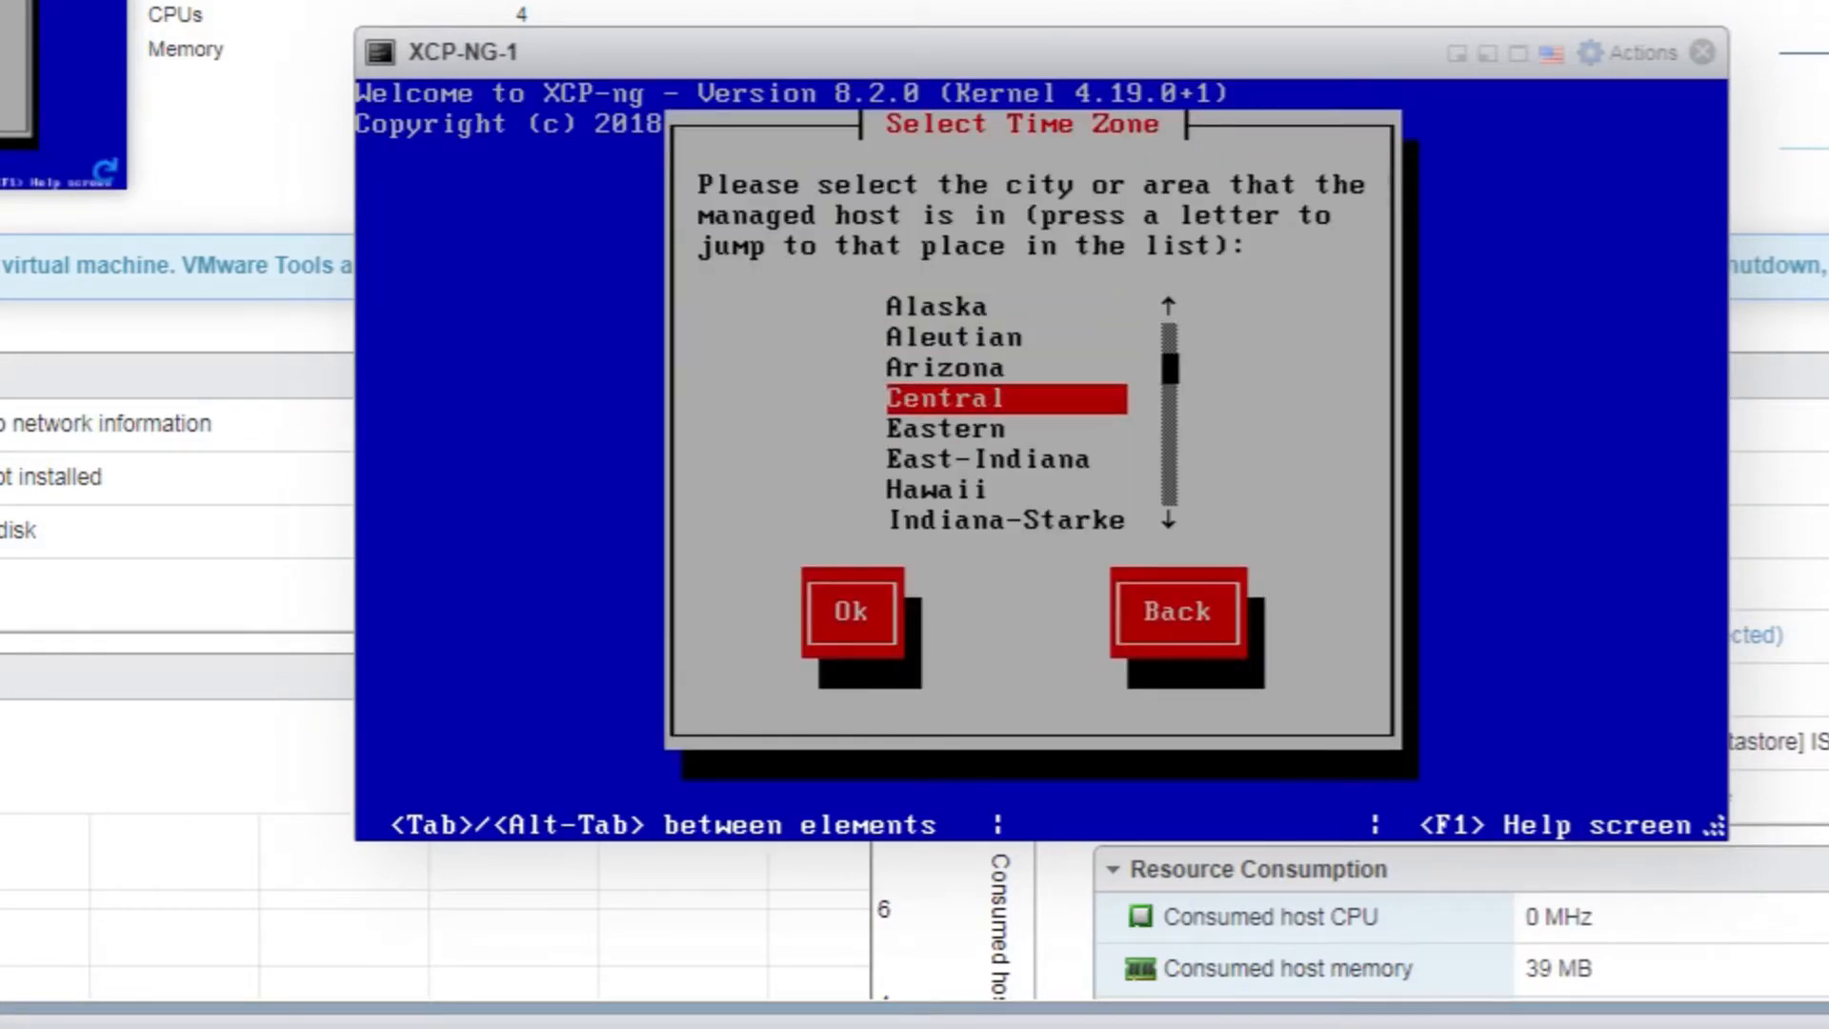
key(Return)
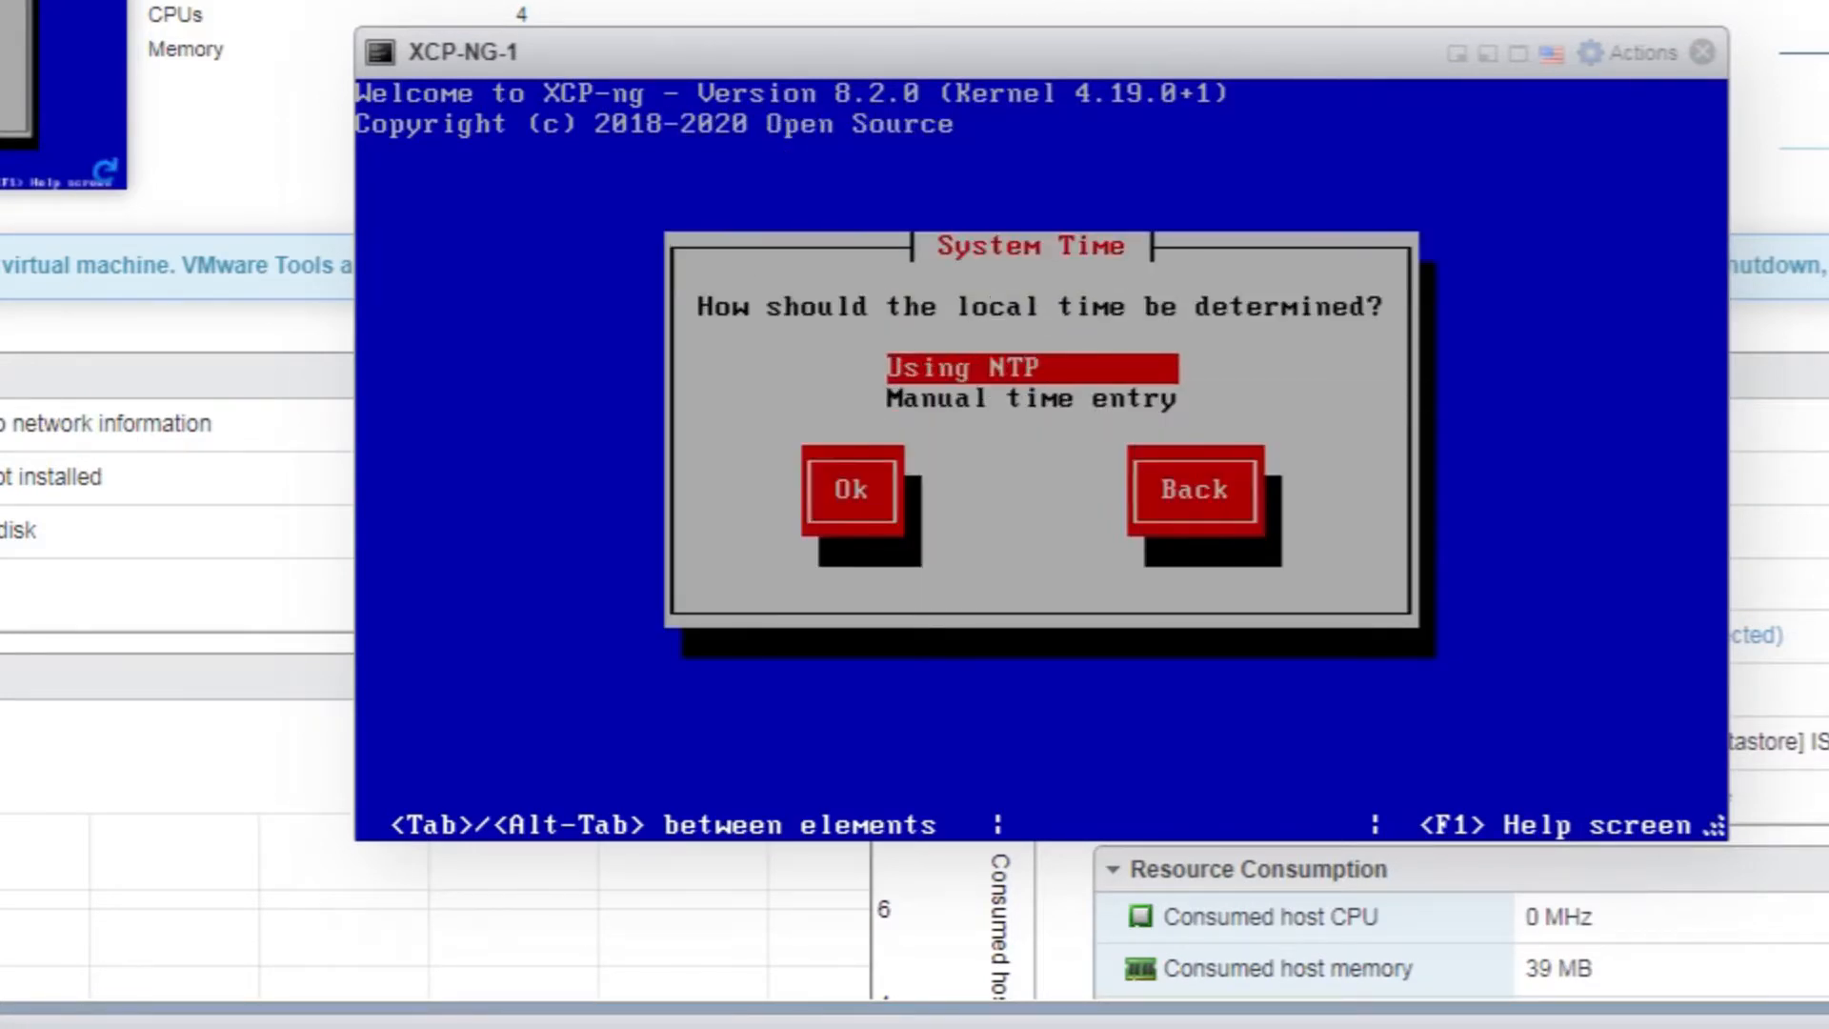
Use NTP for local time with server pool.ntp.org
key(Return)
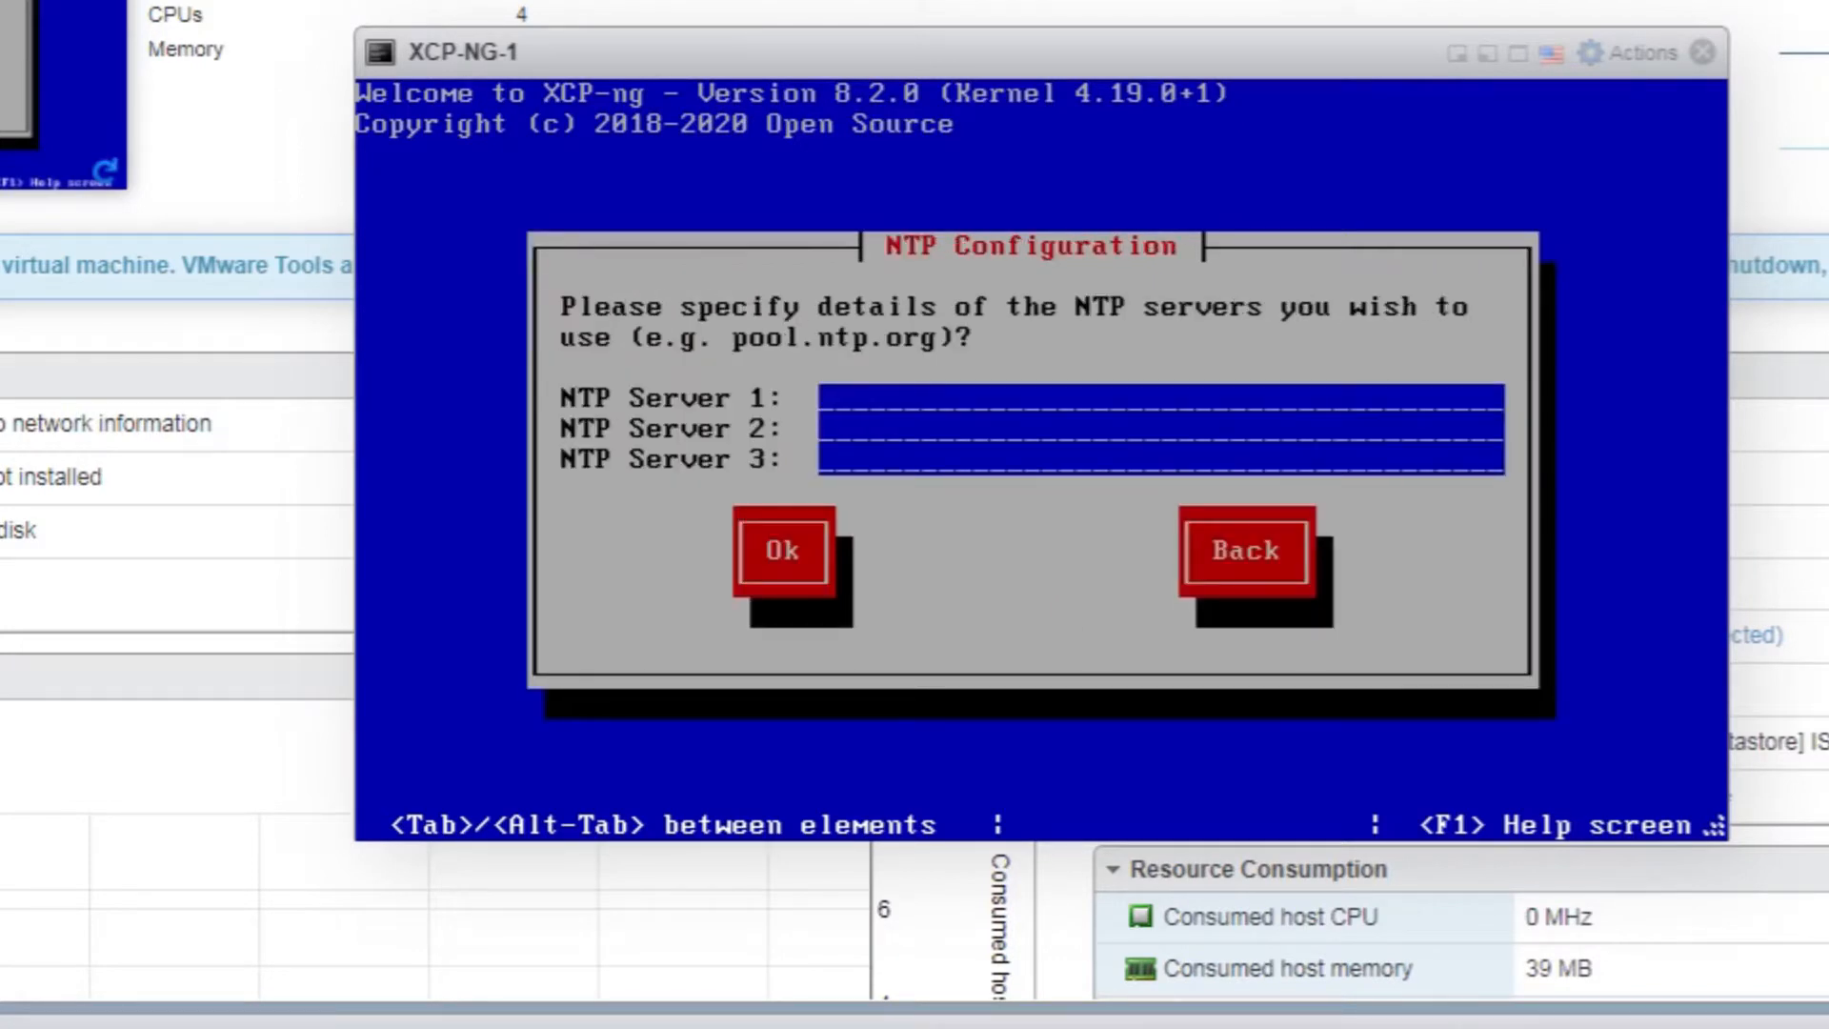
text(pool.ntp.org)
key(Tab)
key(Tab)
key(Tab)
key(Return)
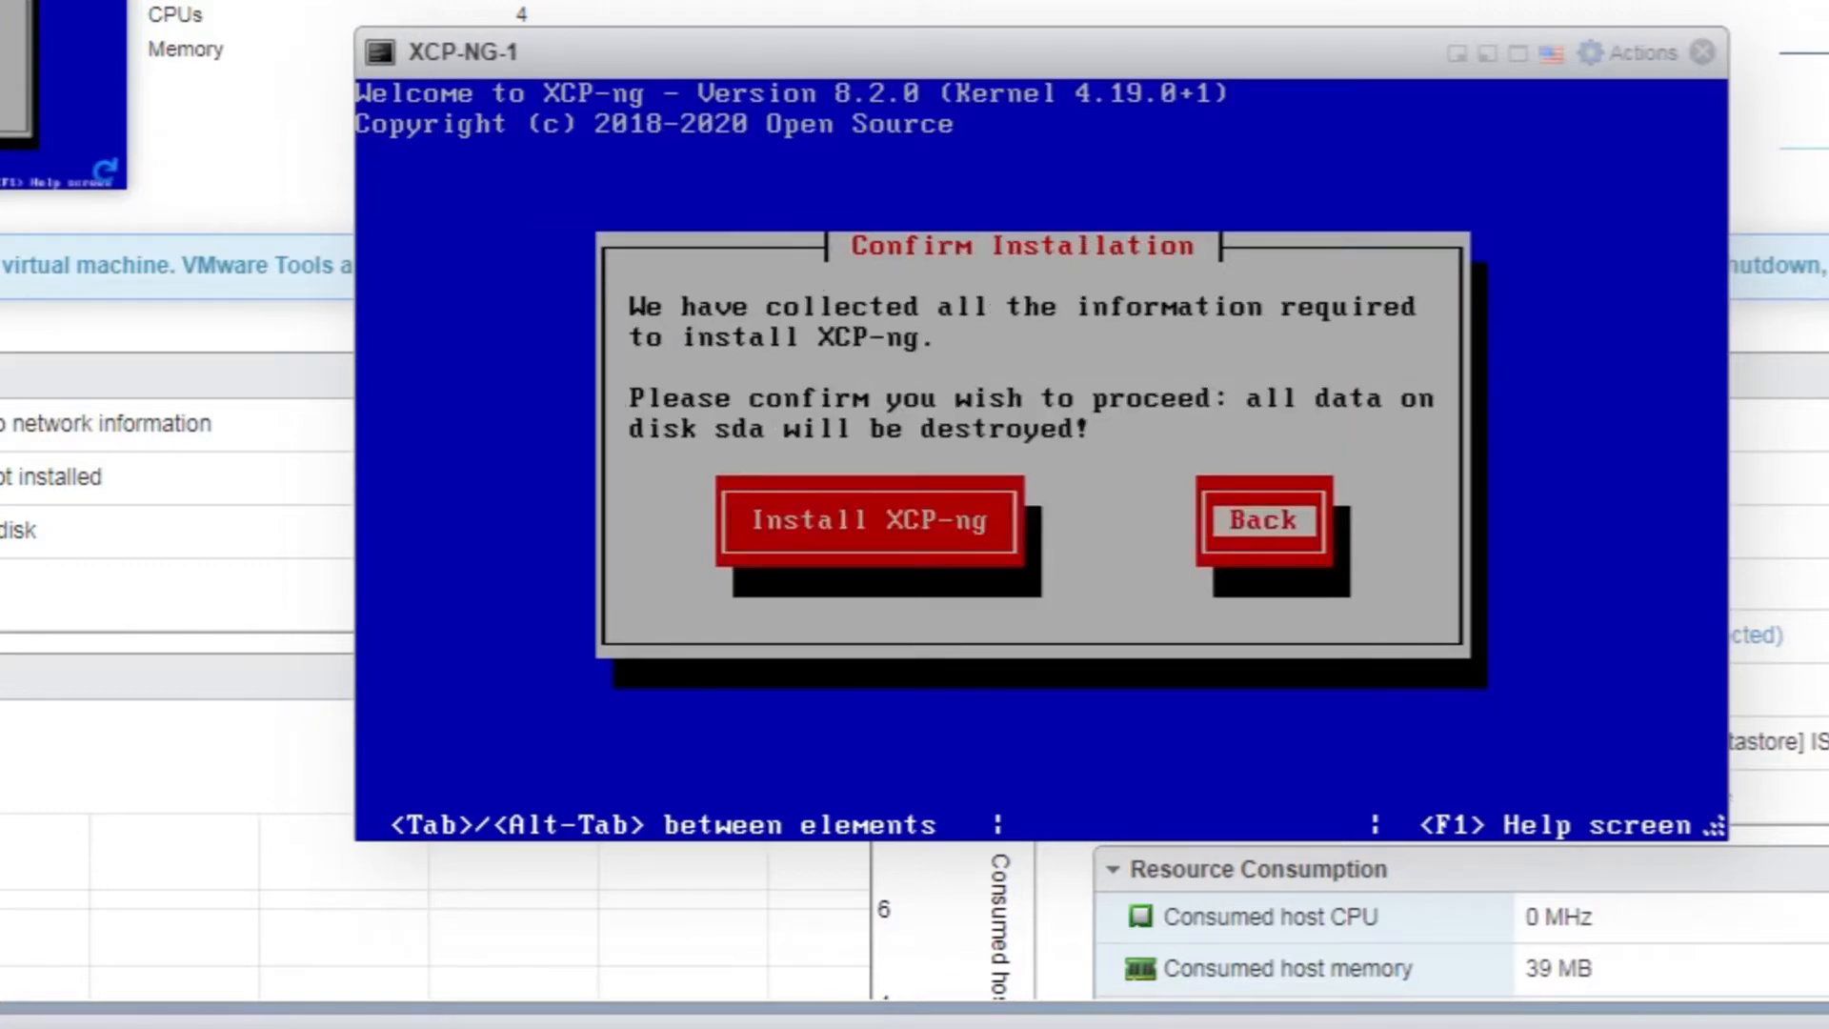
Install XCP-ng onto disk sda, declining any supplemental packs
key(Tab)
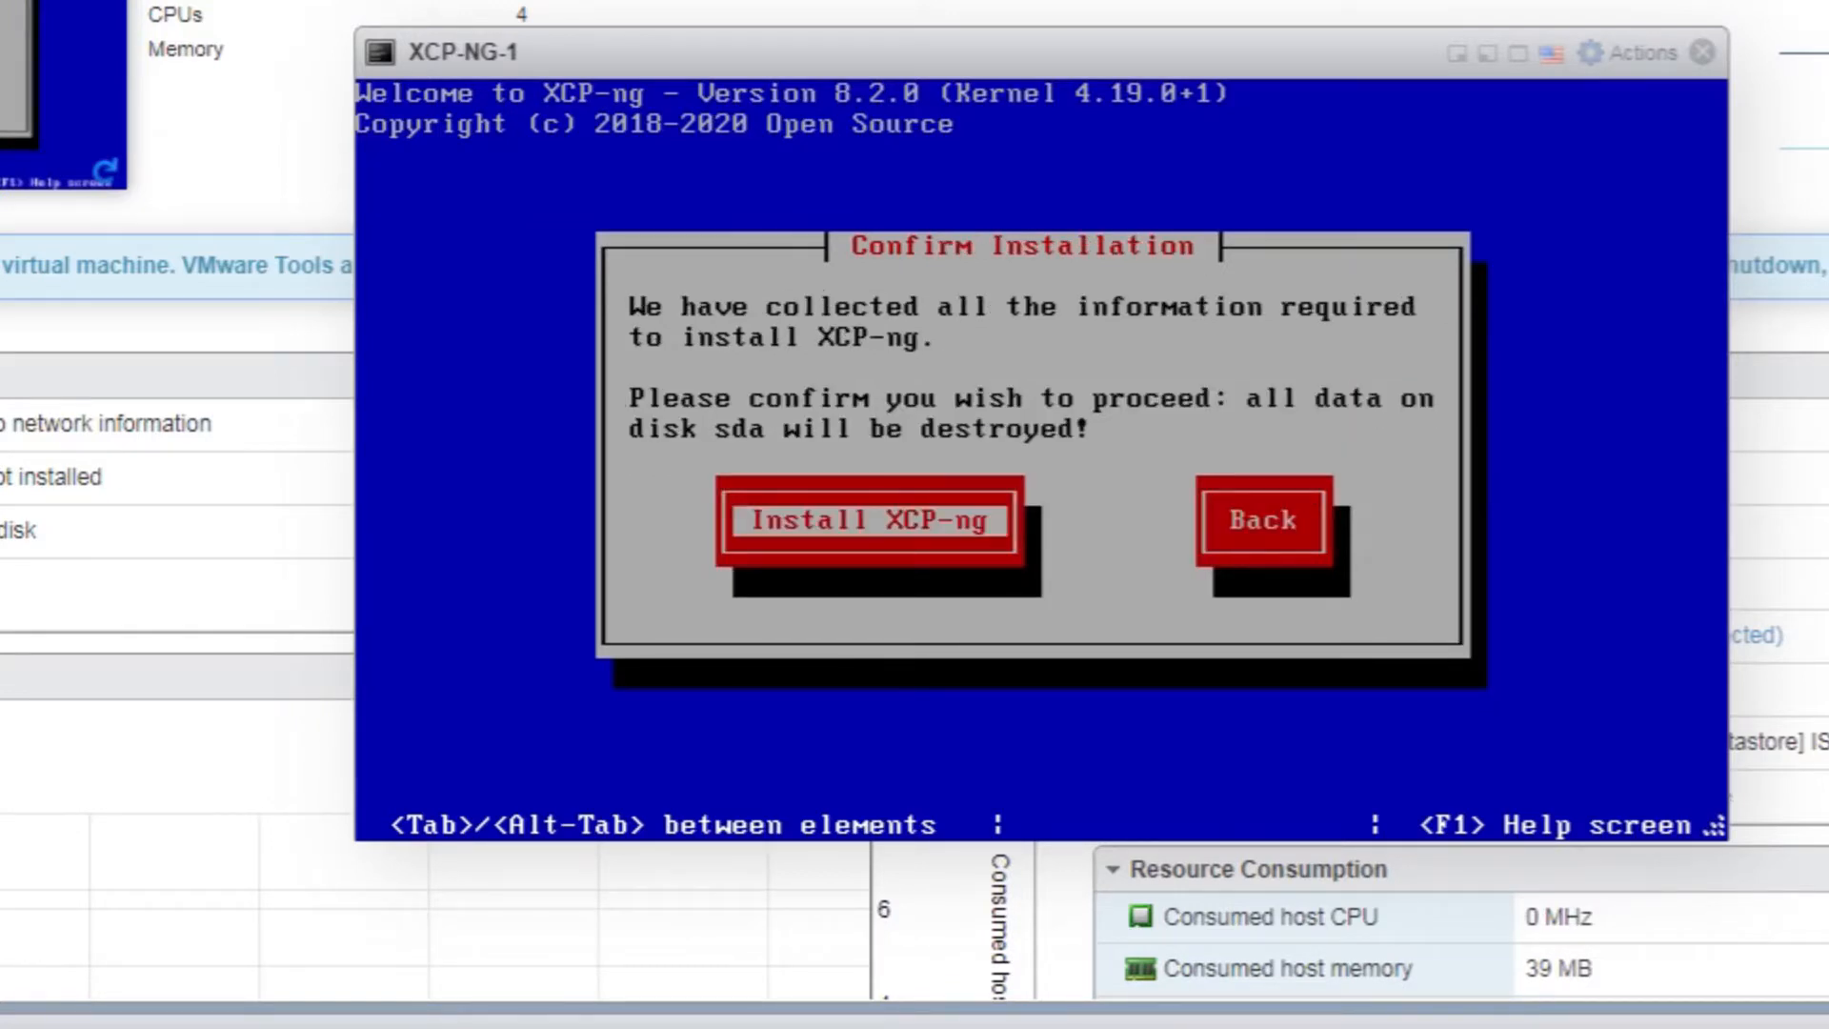
key(Return)
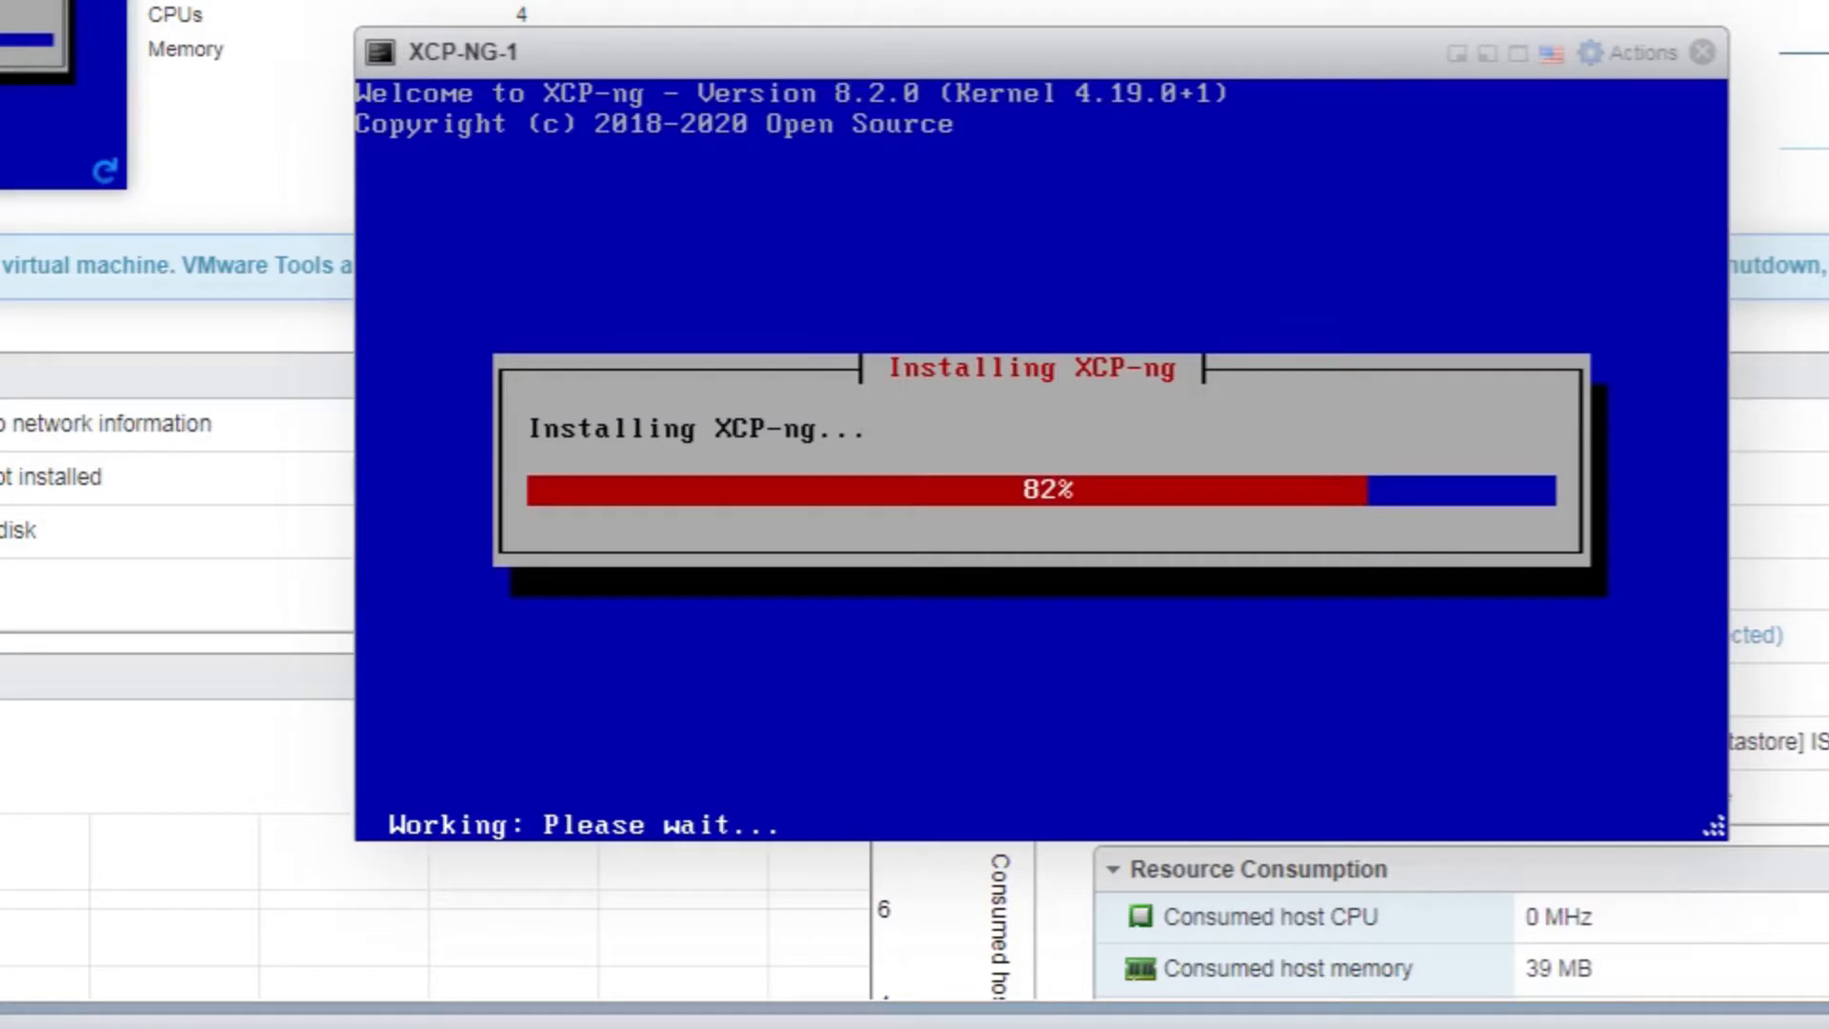
key(Tab)
key(Tab)
key(Return)
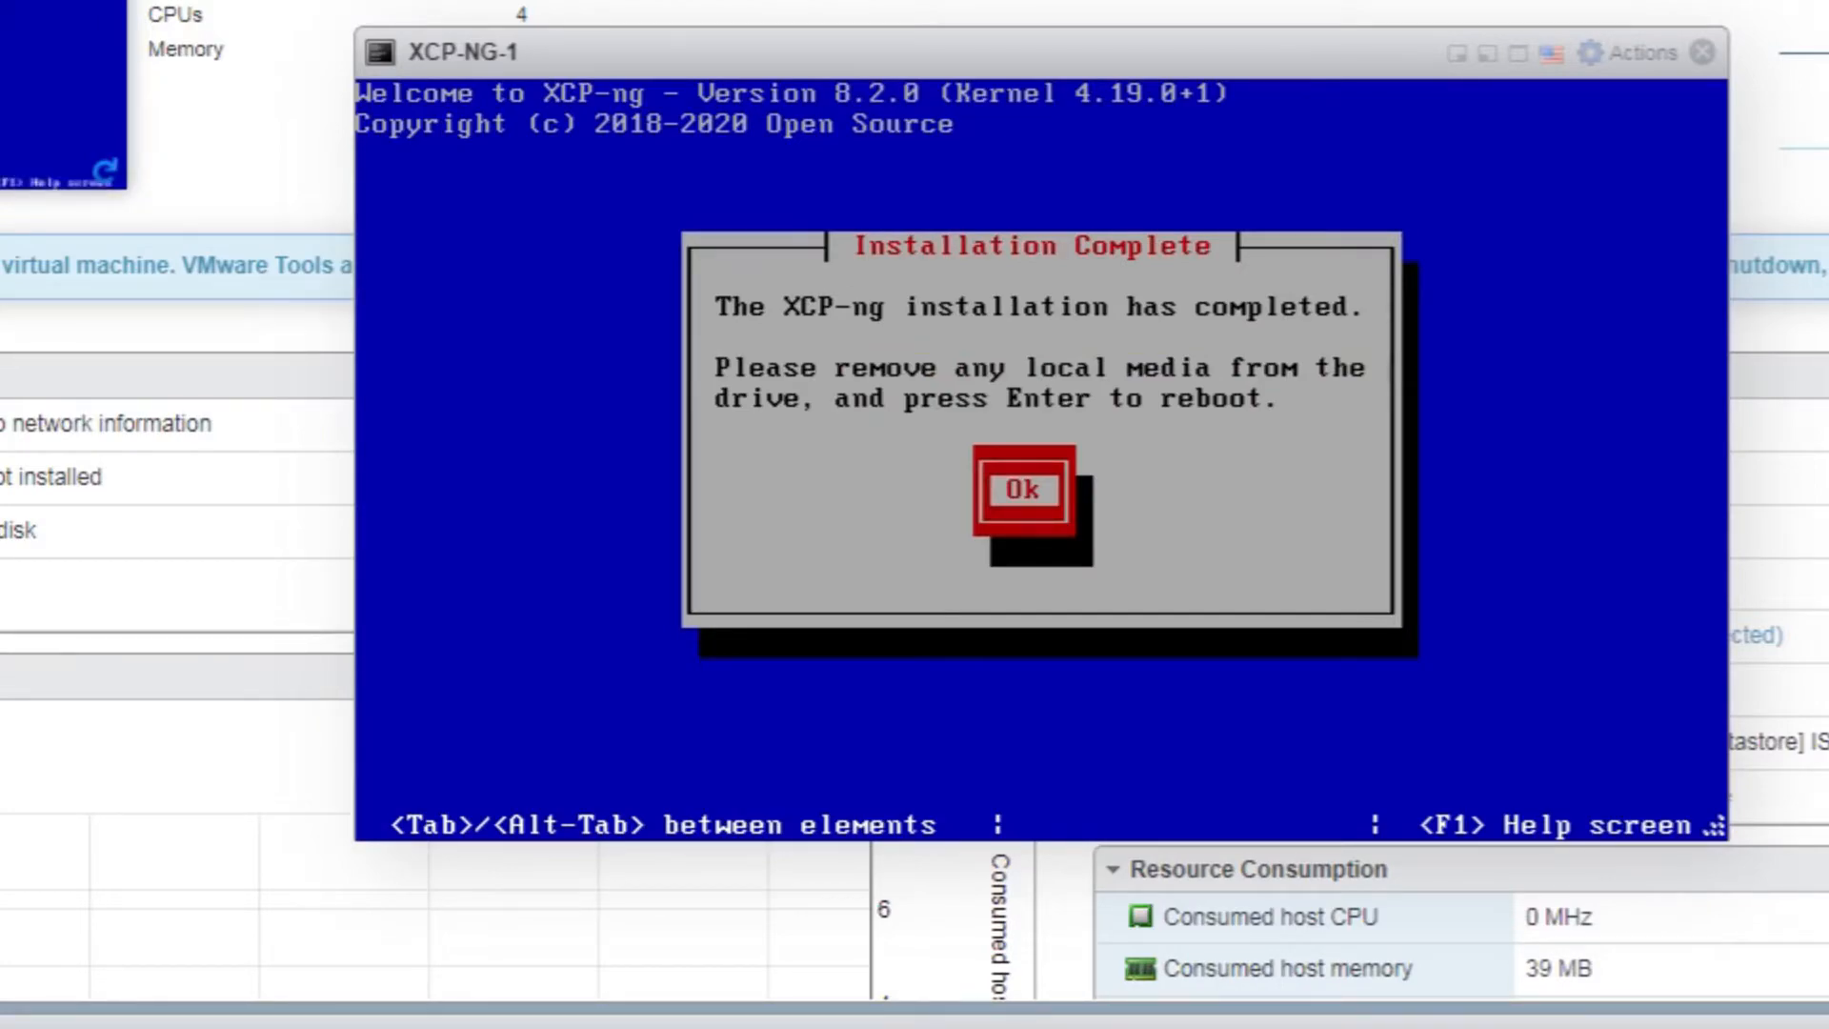
Reboot from the Installation Complete screen into the installed XCP-ng
key(Return)
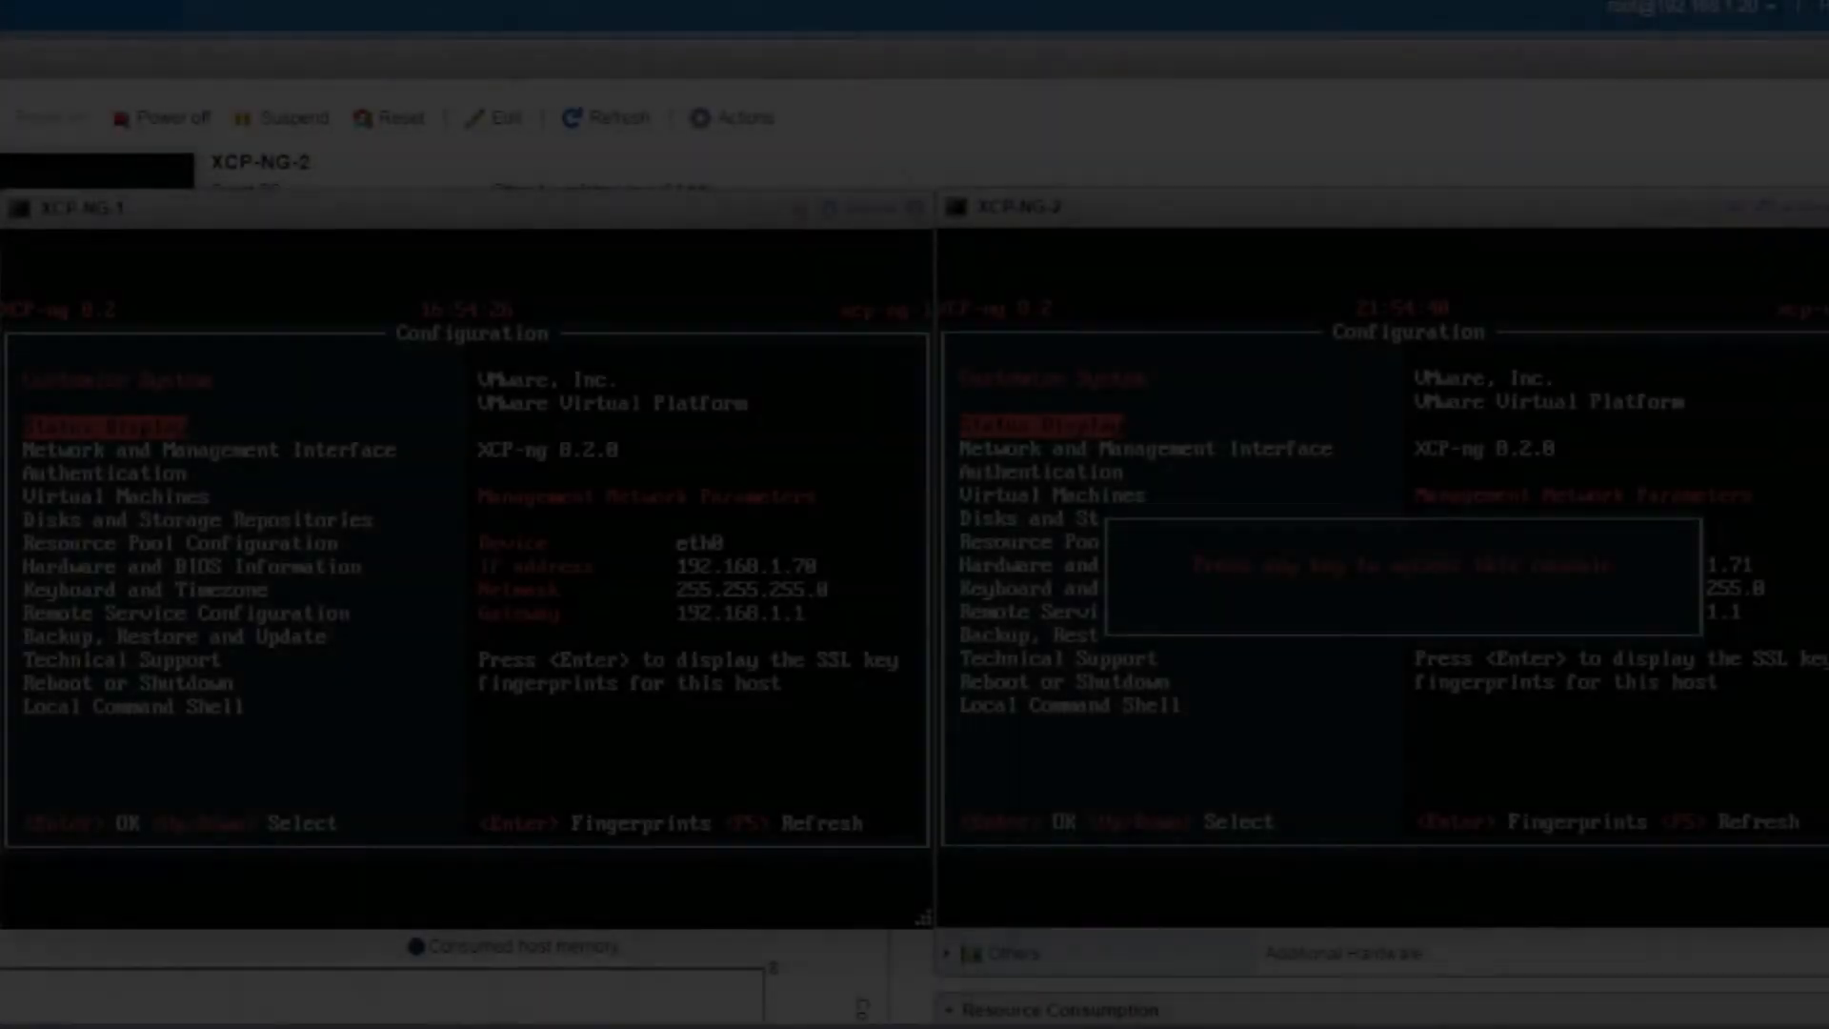
Step through every configuration entry, from Network and Management Interface down to Local Command Shell, and launch it
key(Return)
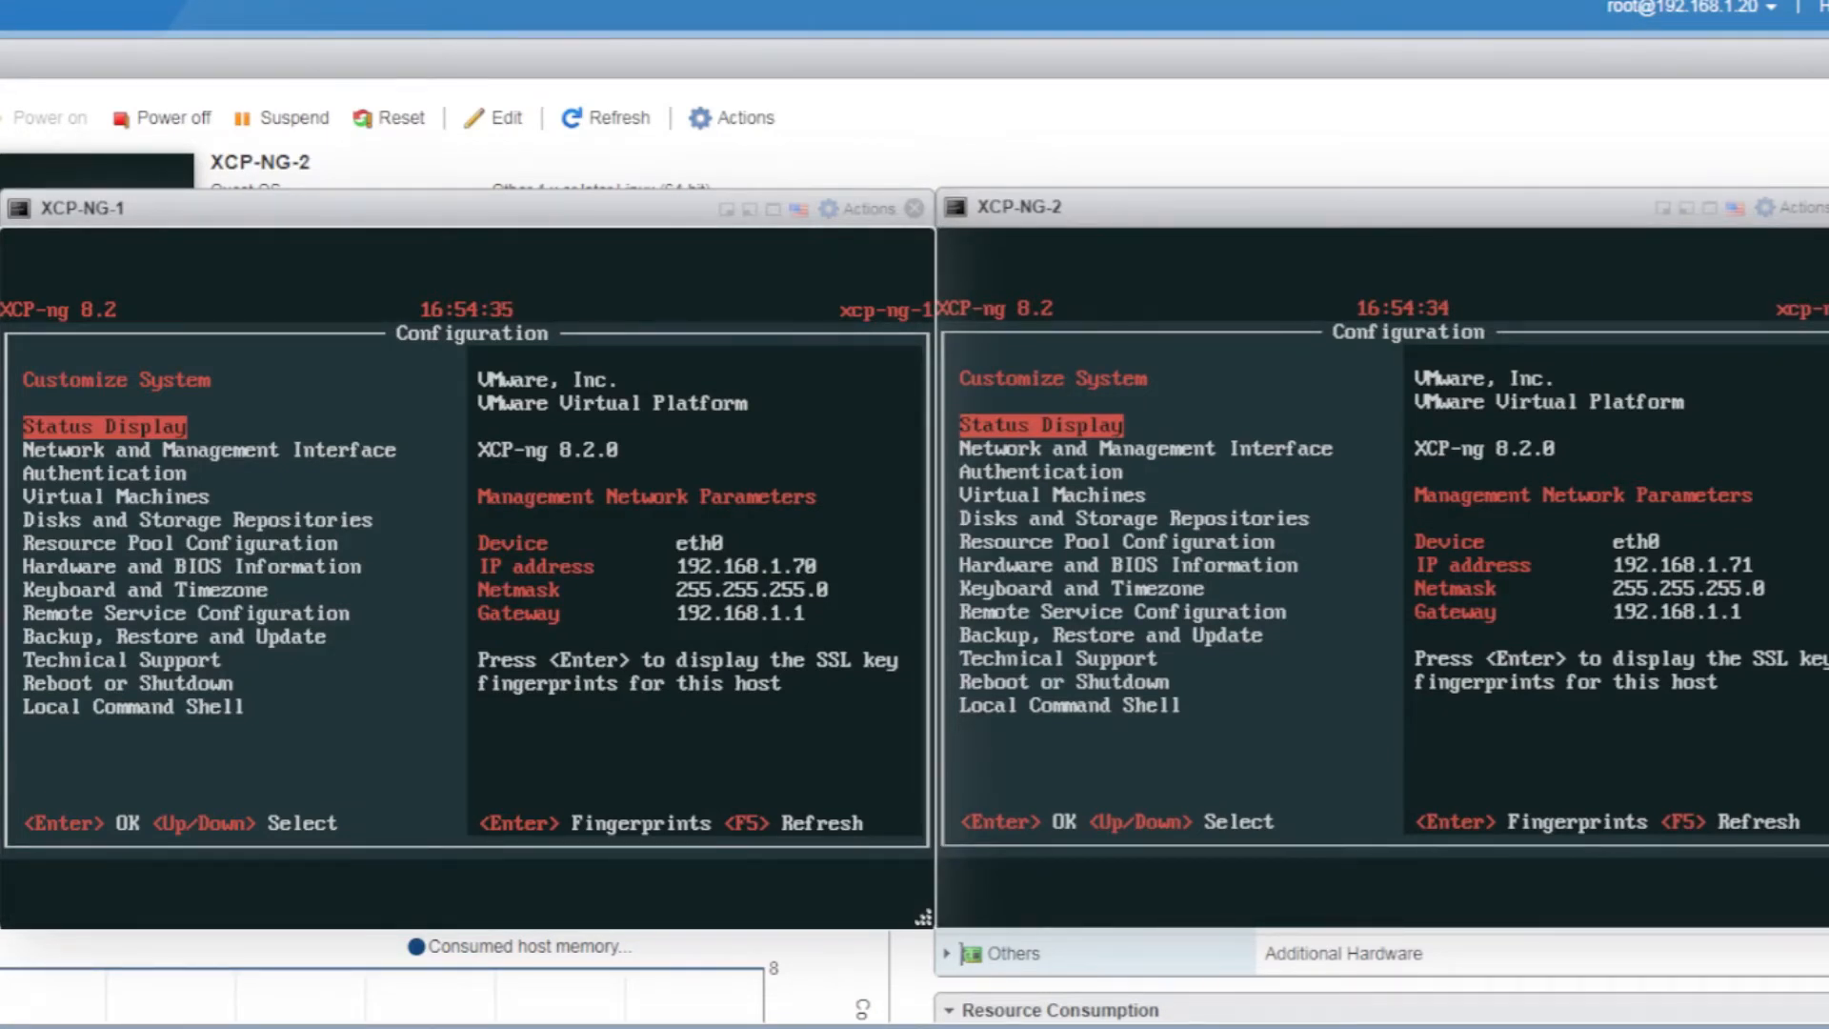
key(Down)
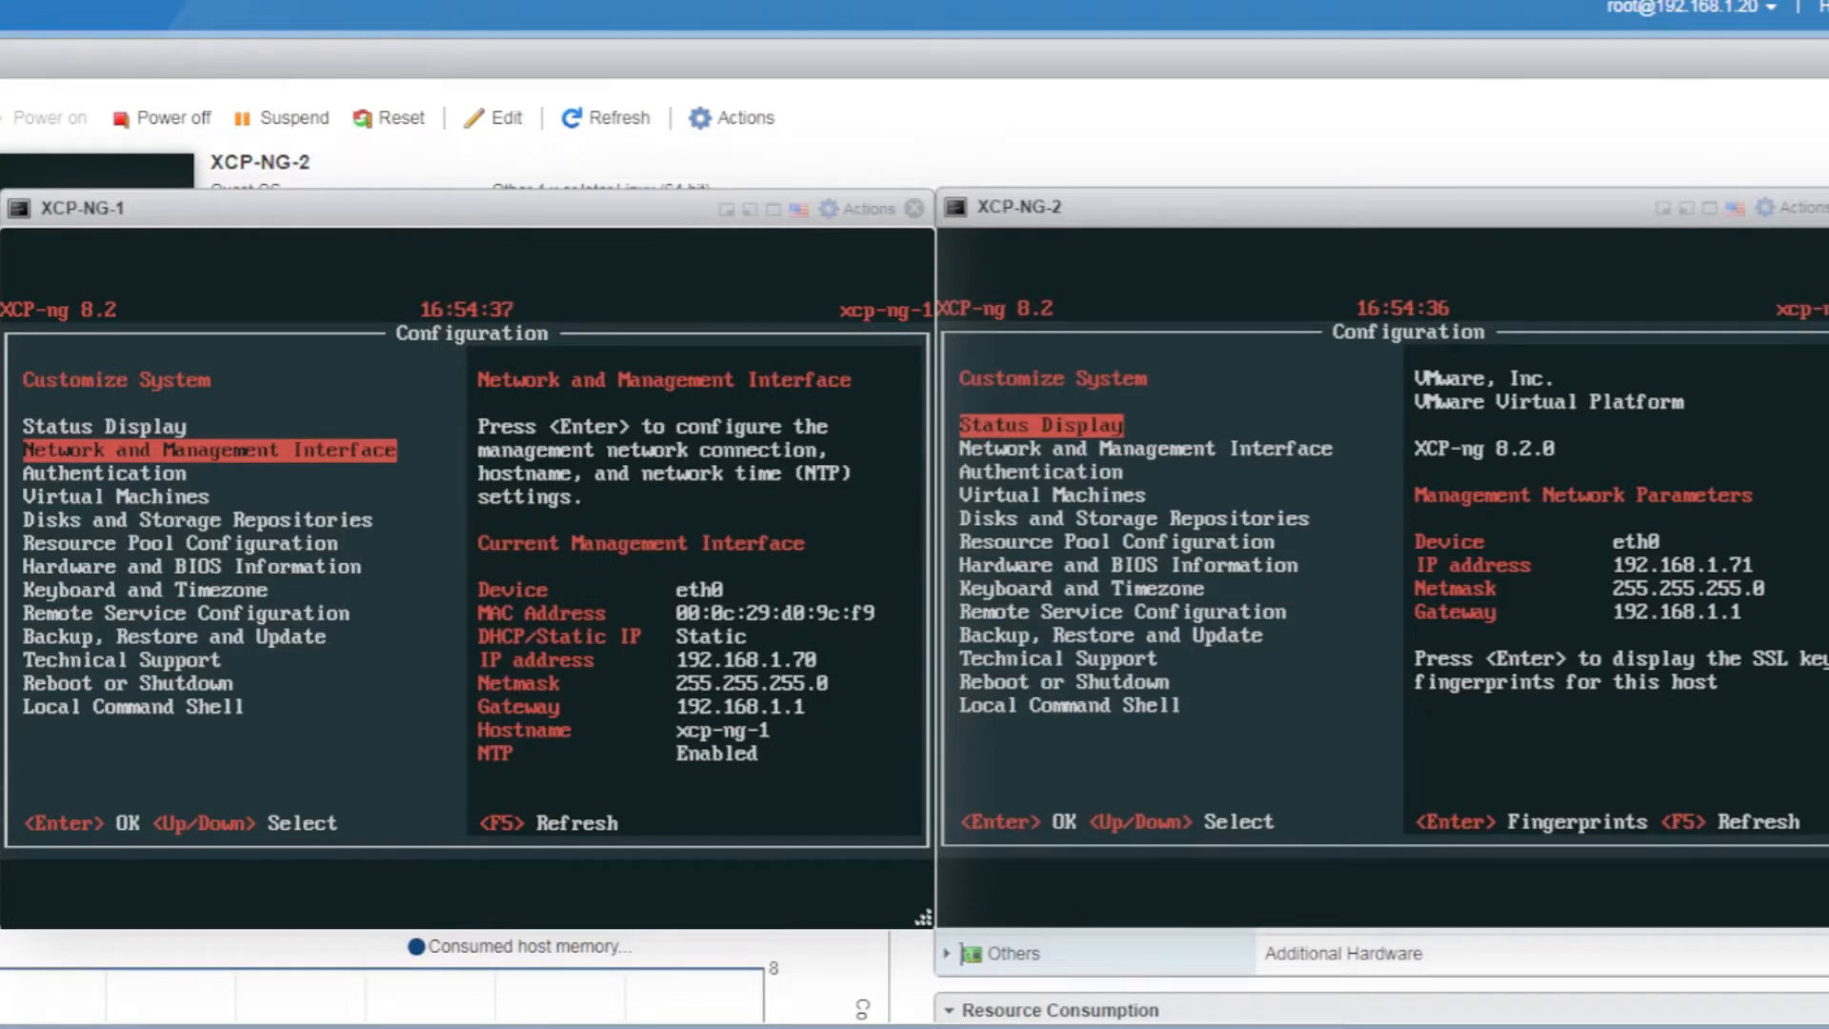
key(Down)
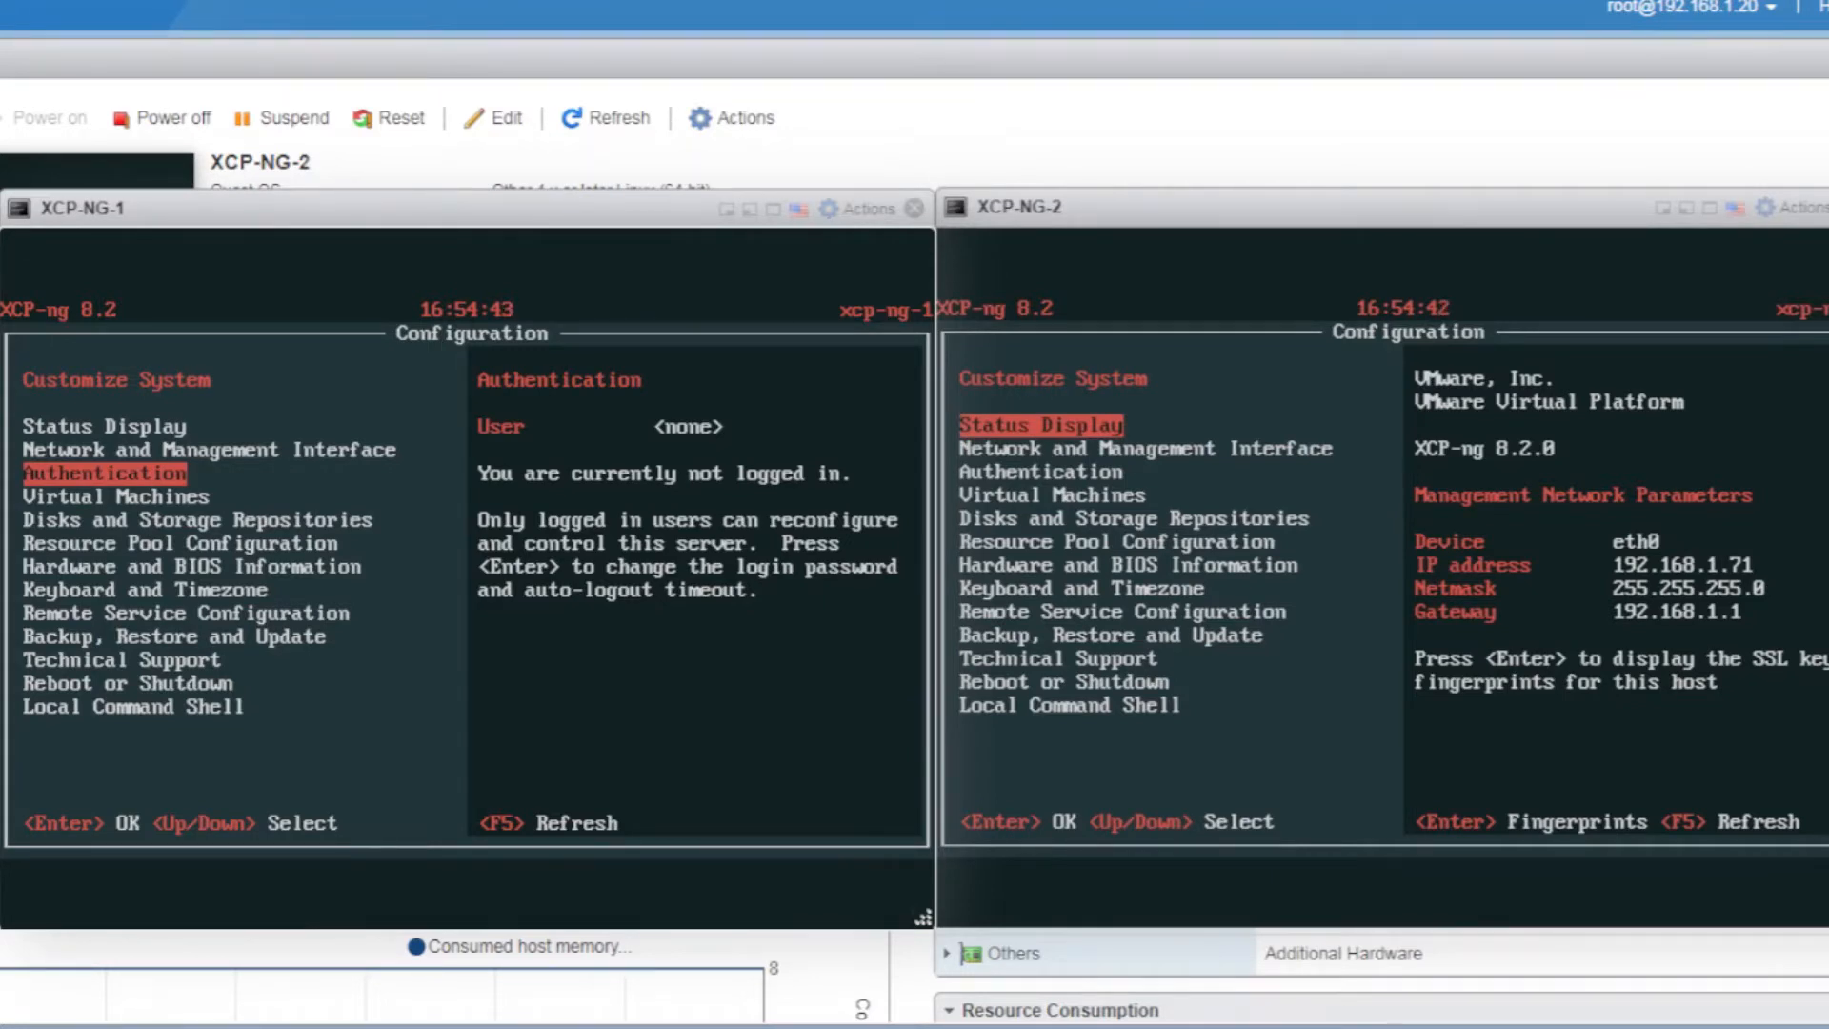
key(Down)
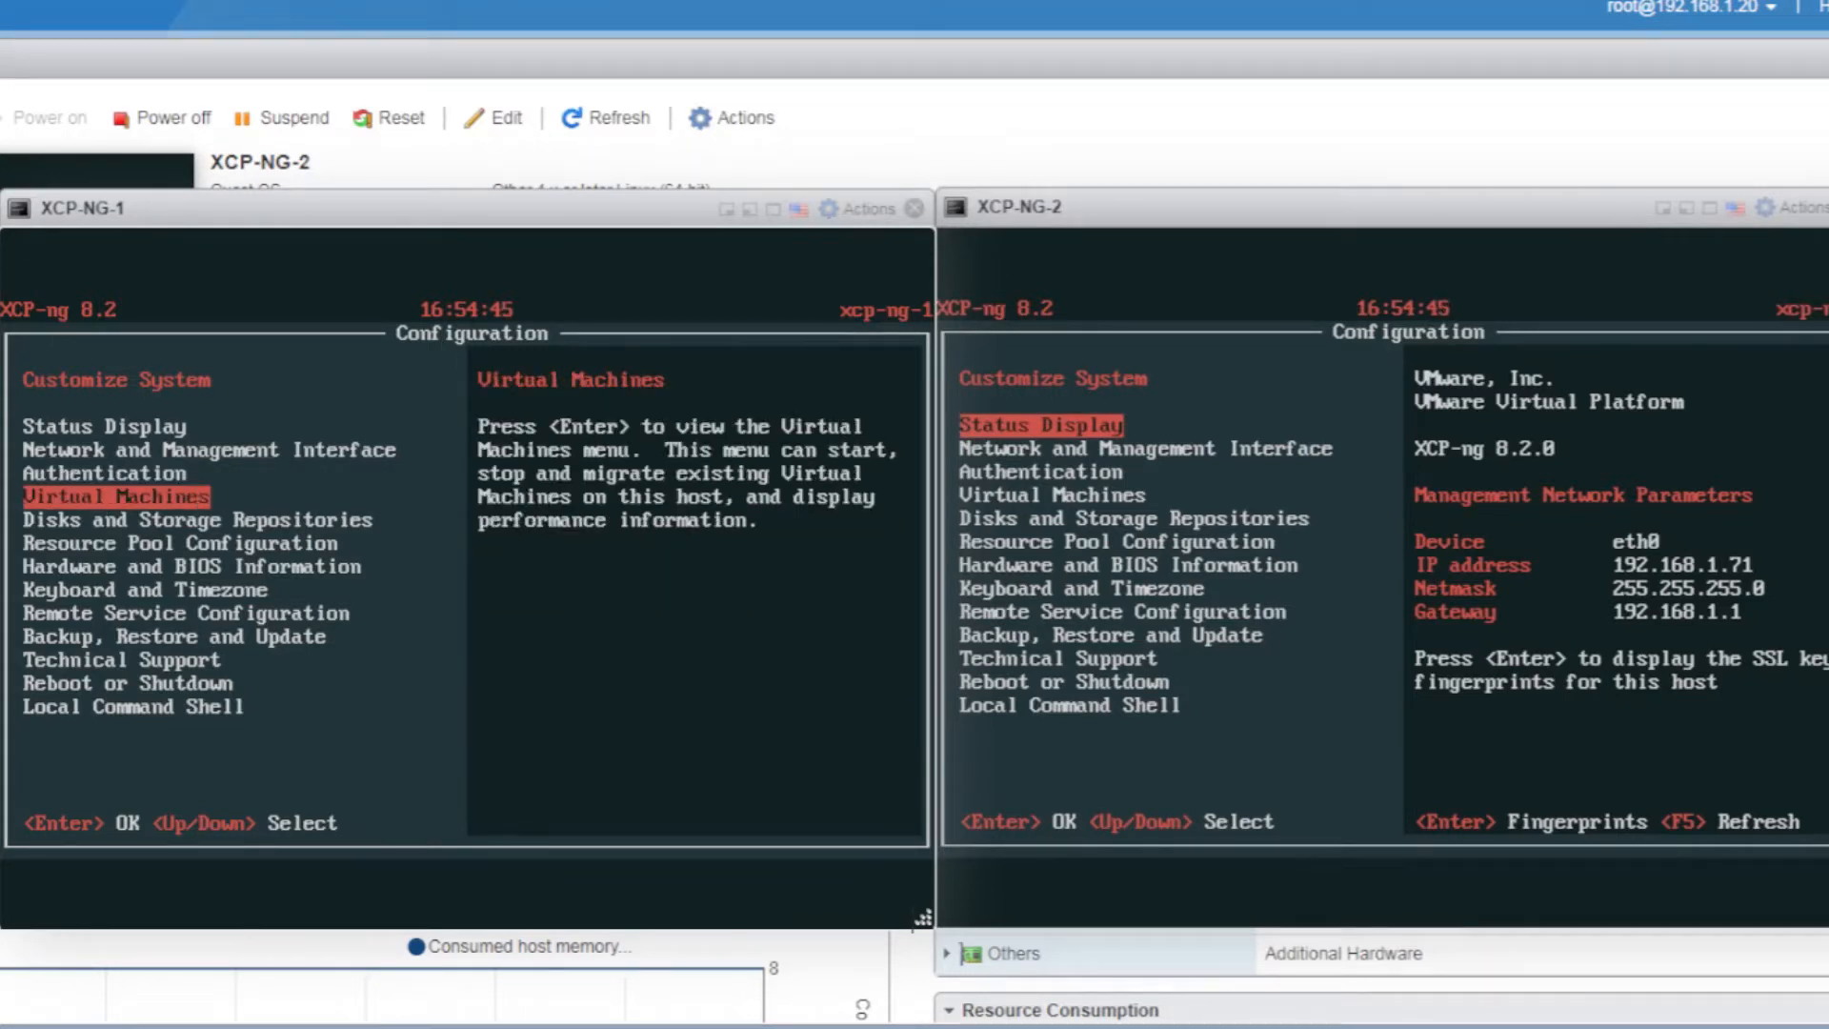
key(Down)
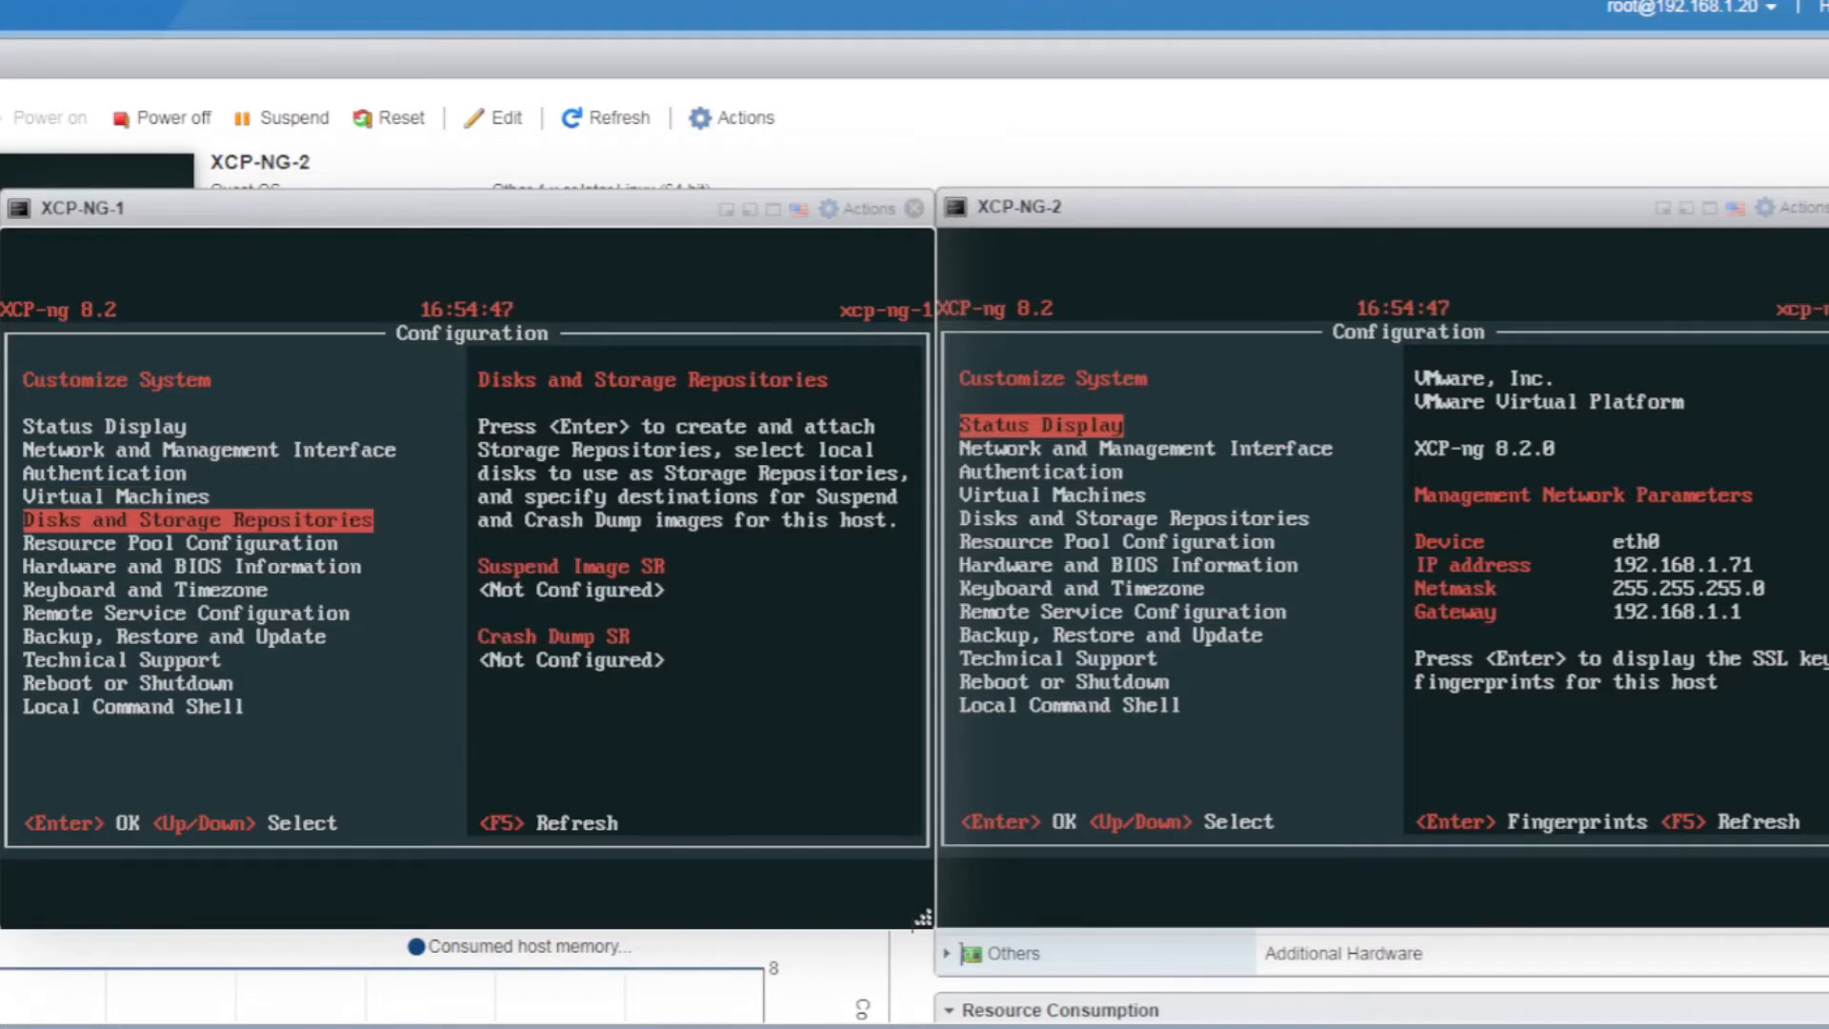
key(Down)
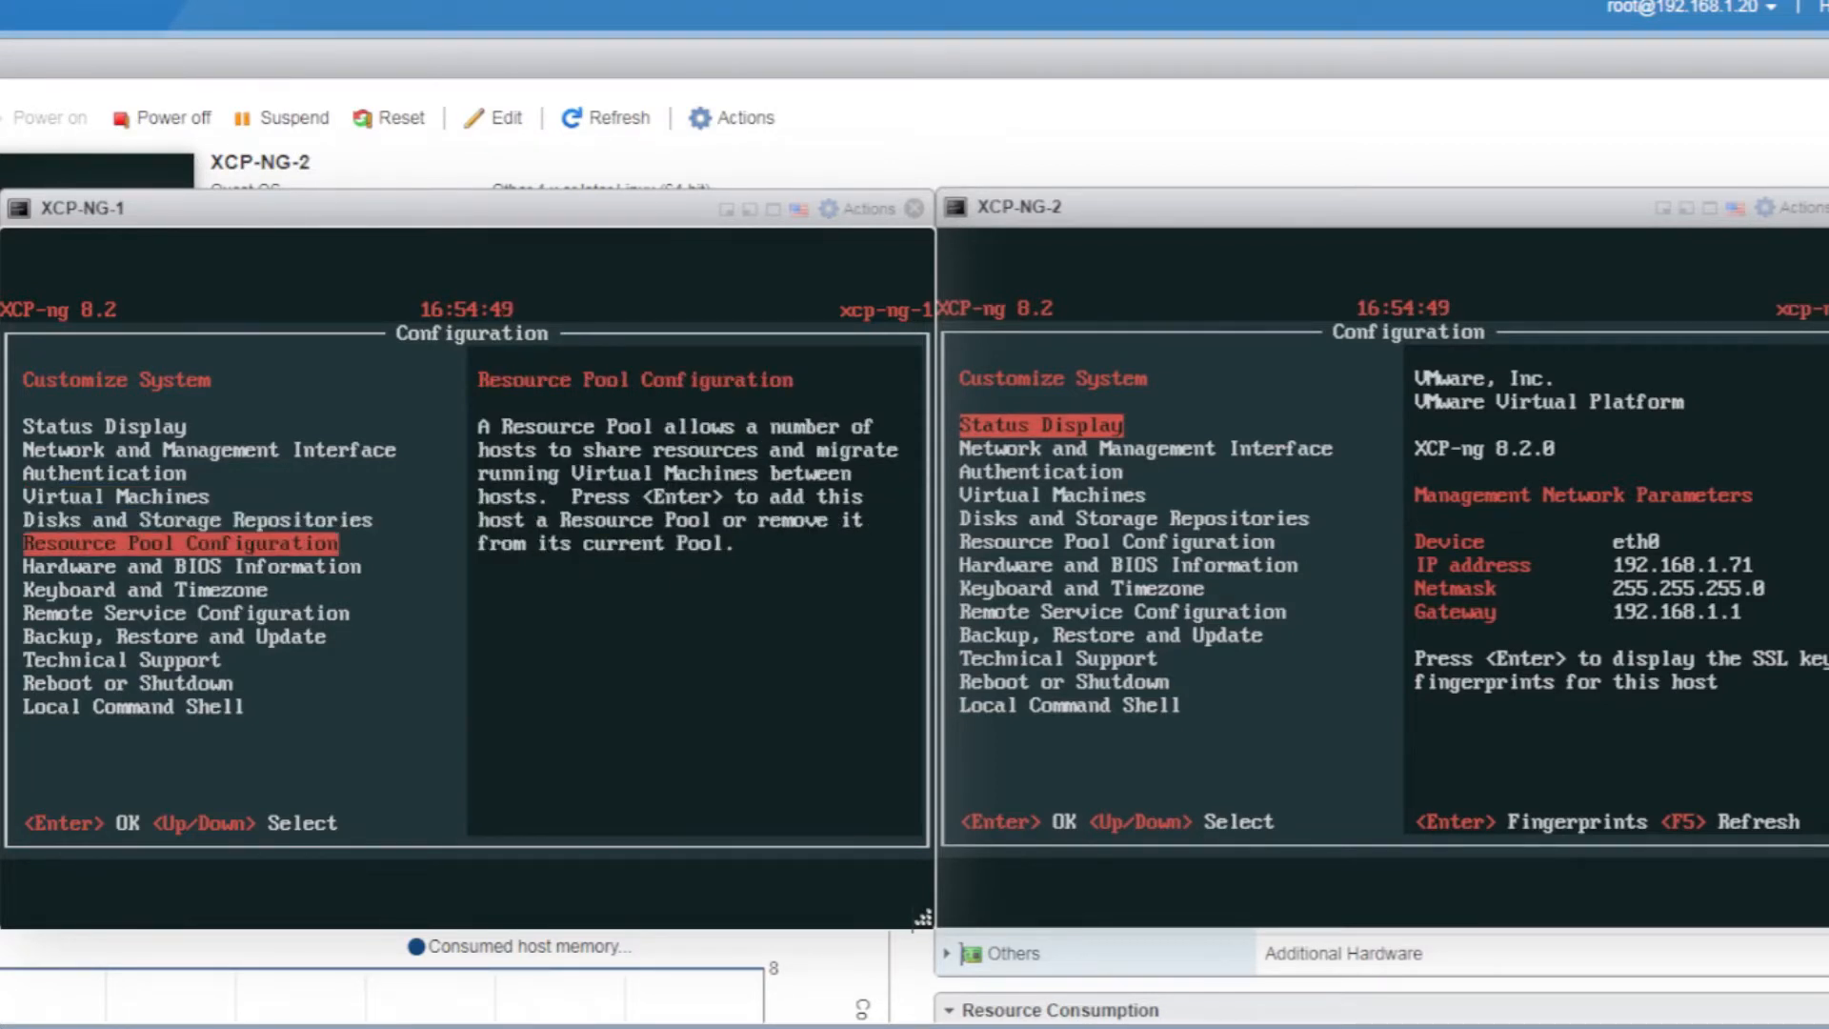
key(Down)
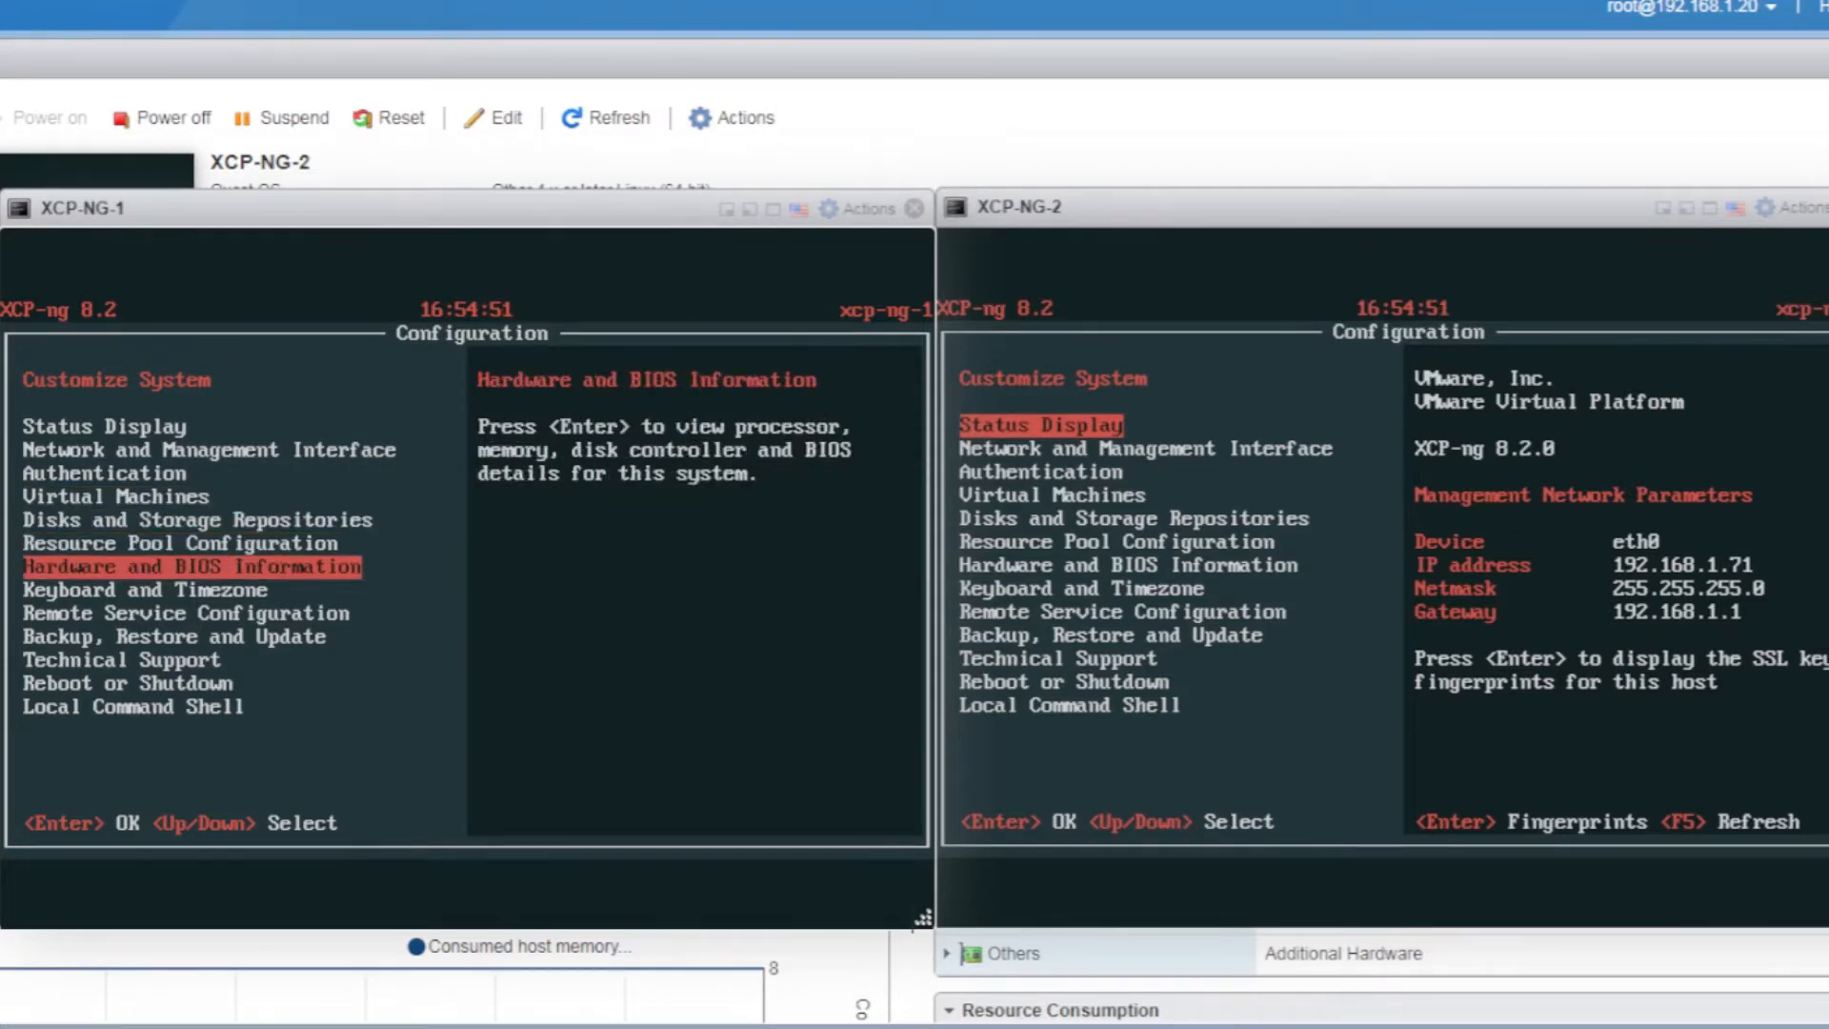
key(Down)
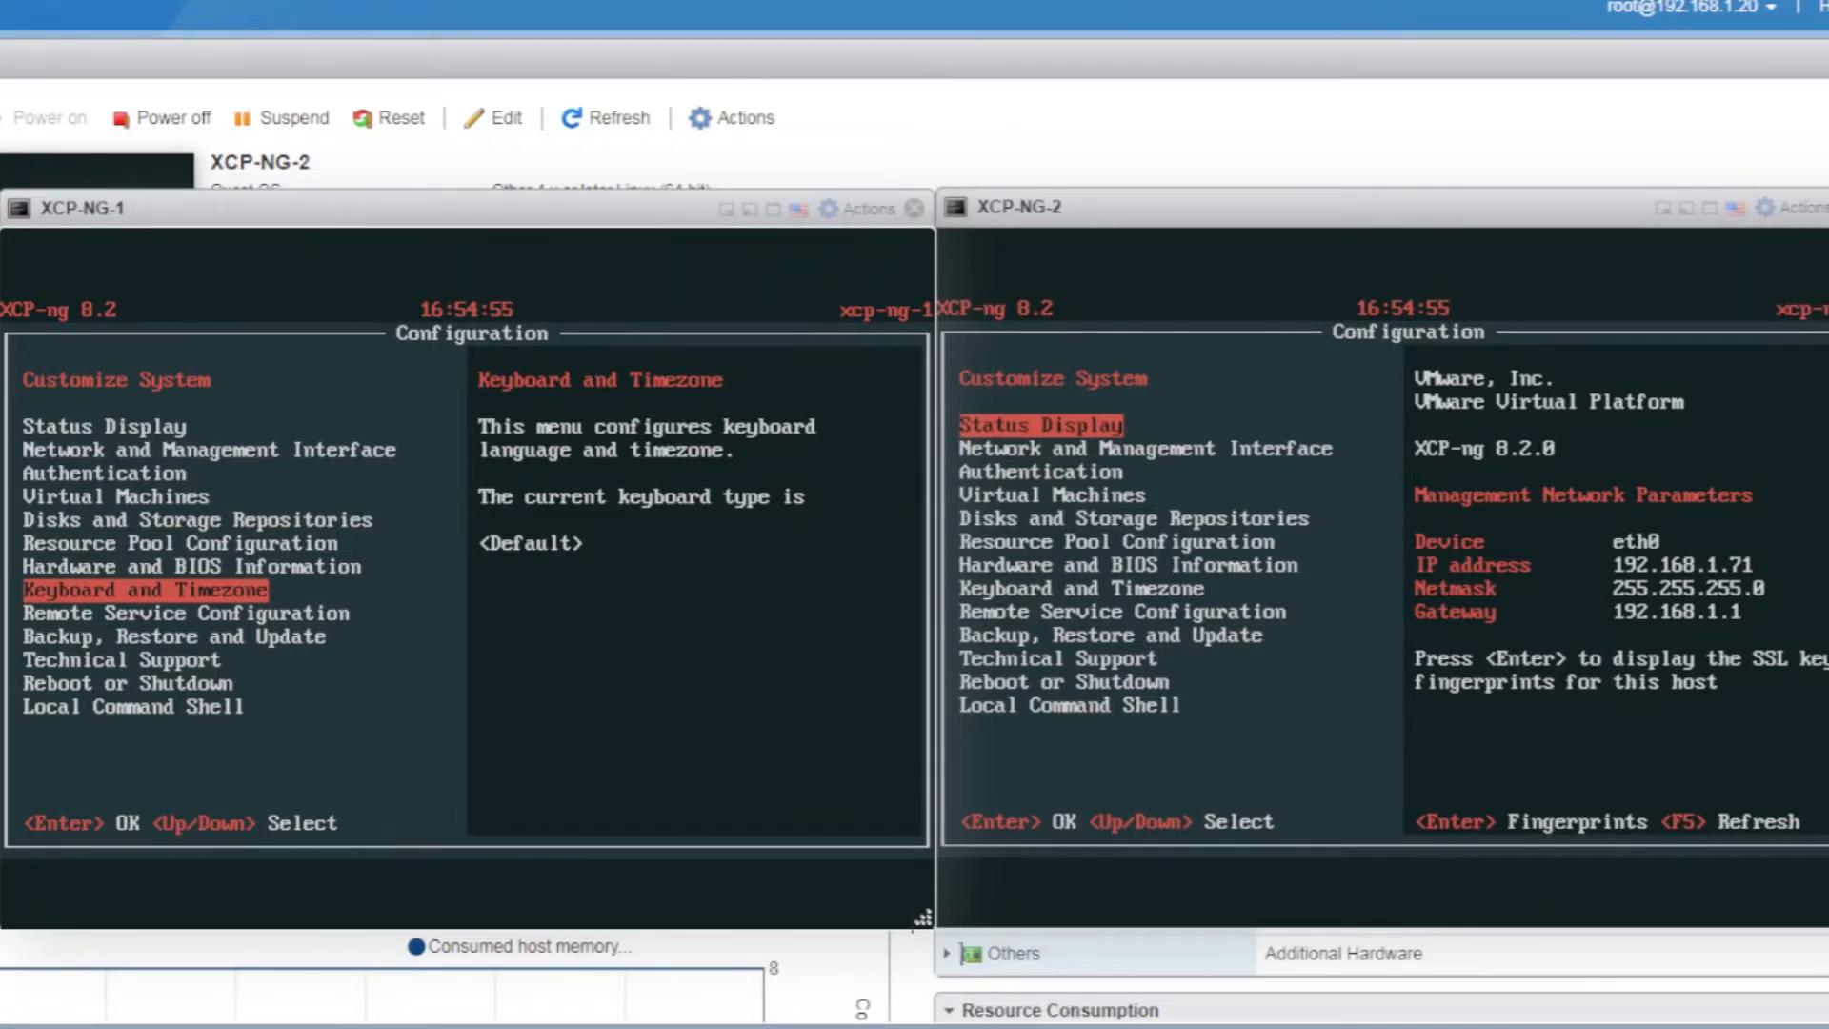
key(Down)
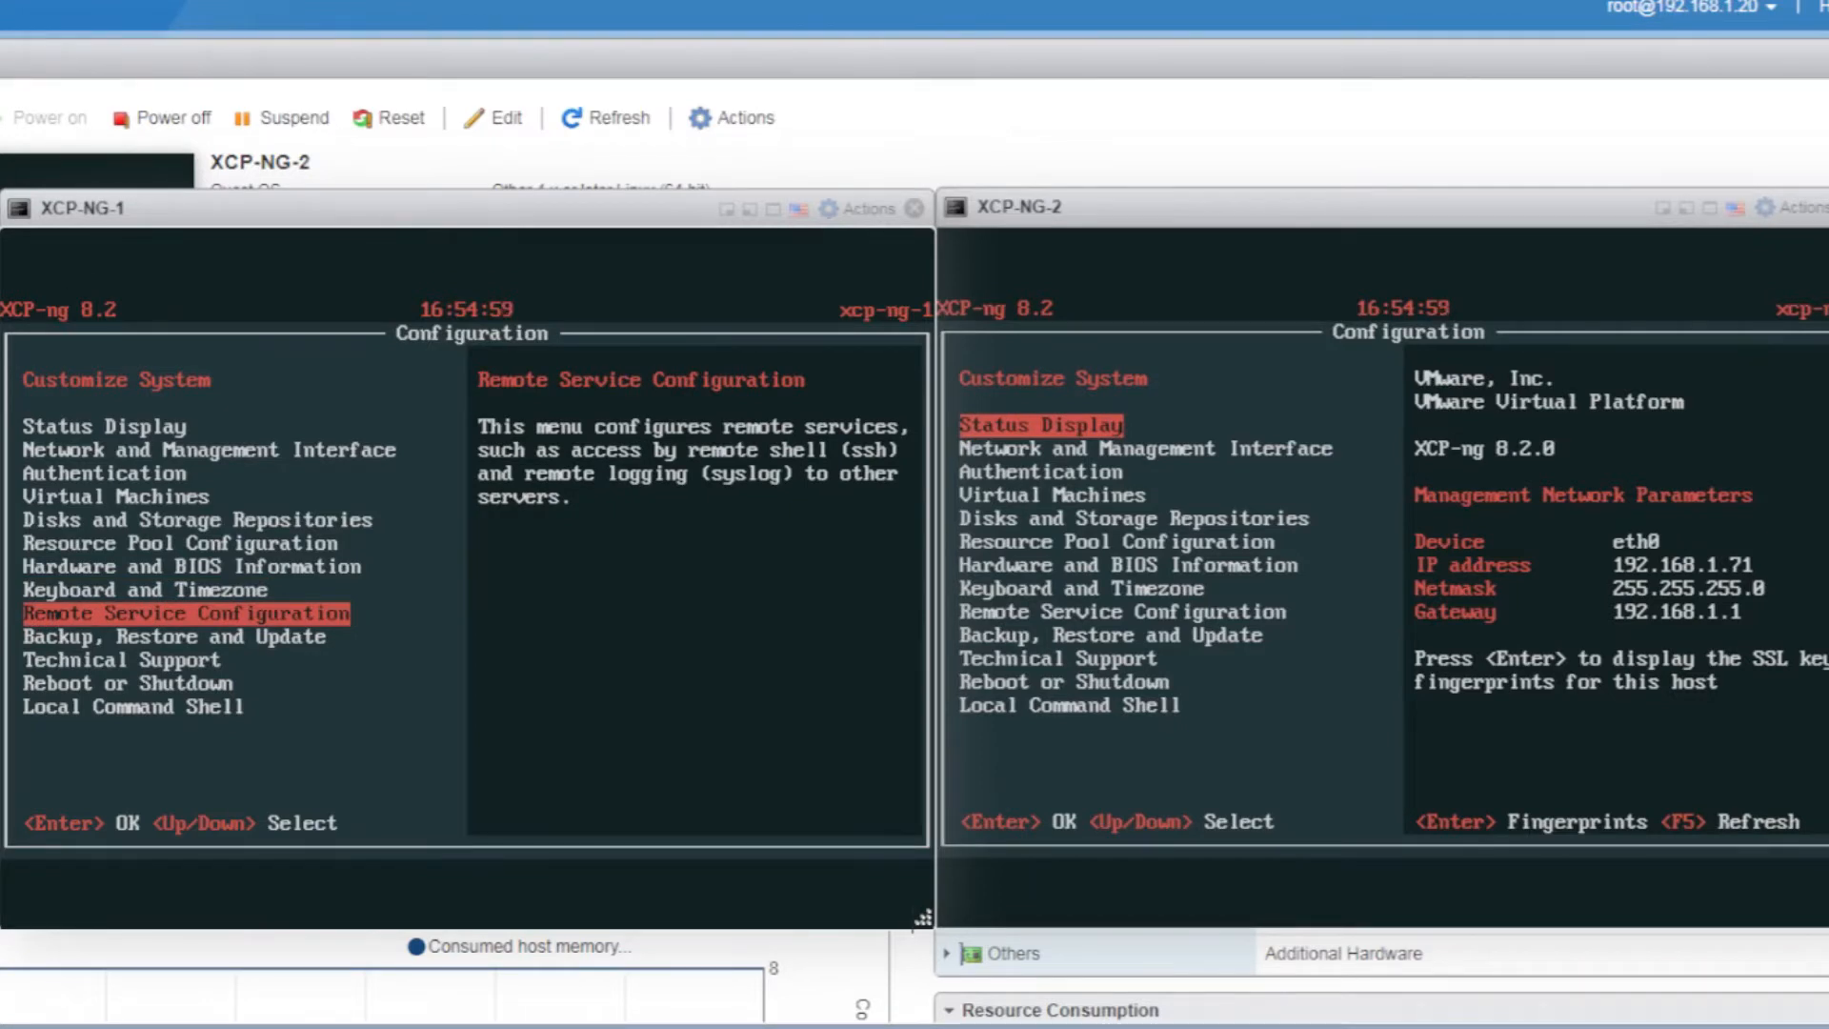
key(Down)
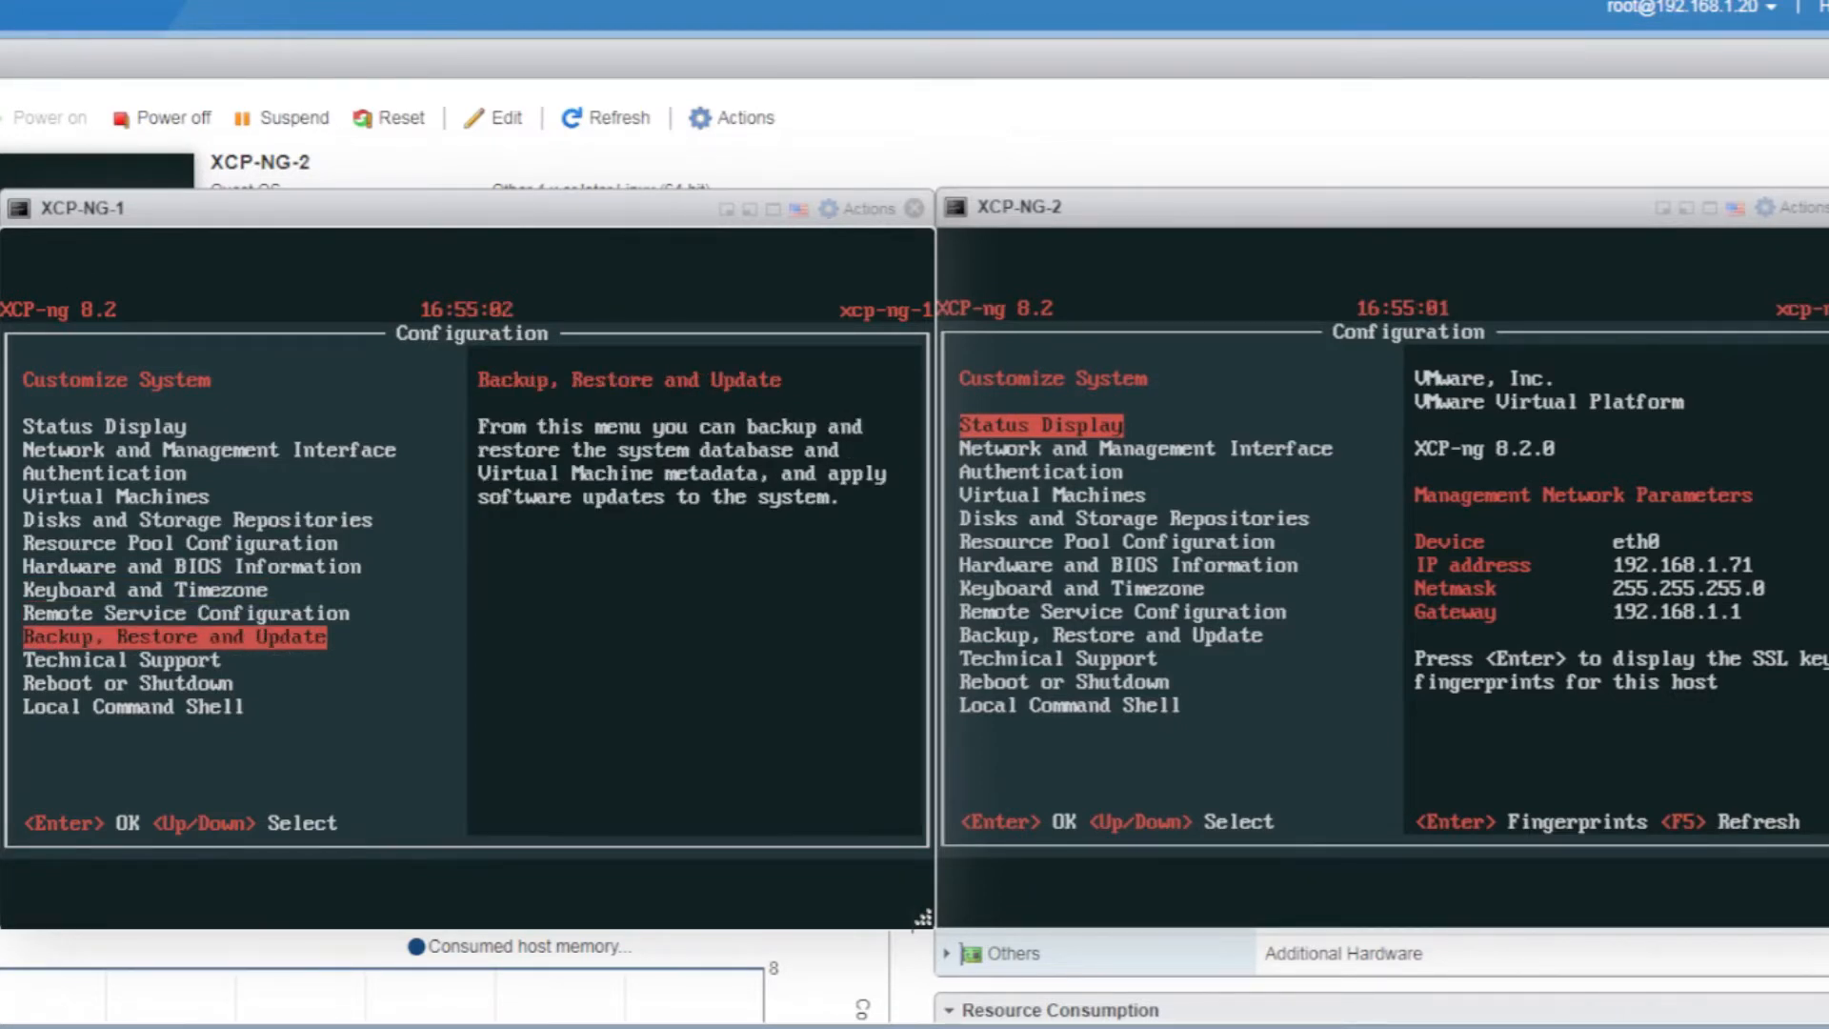
key(Down)
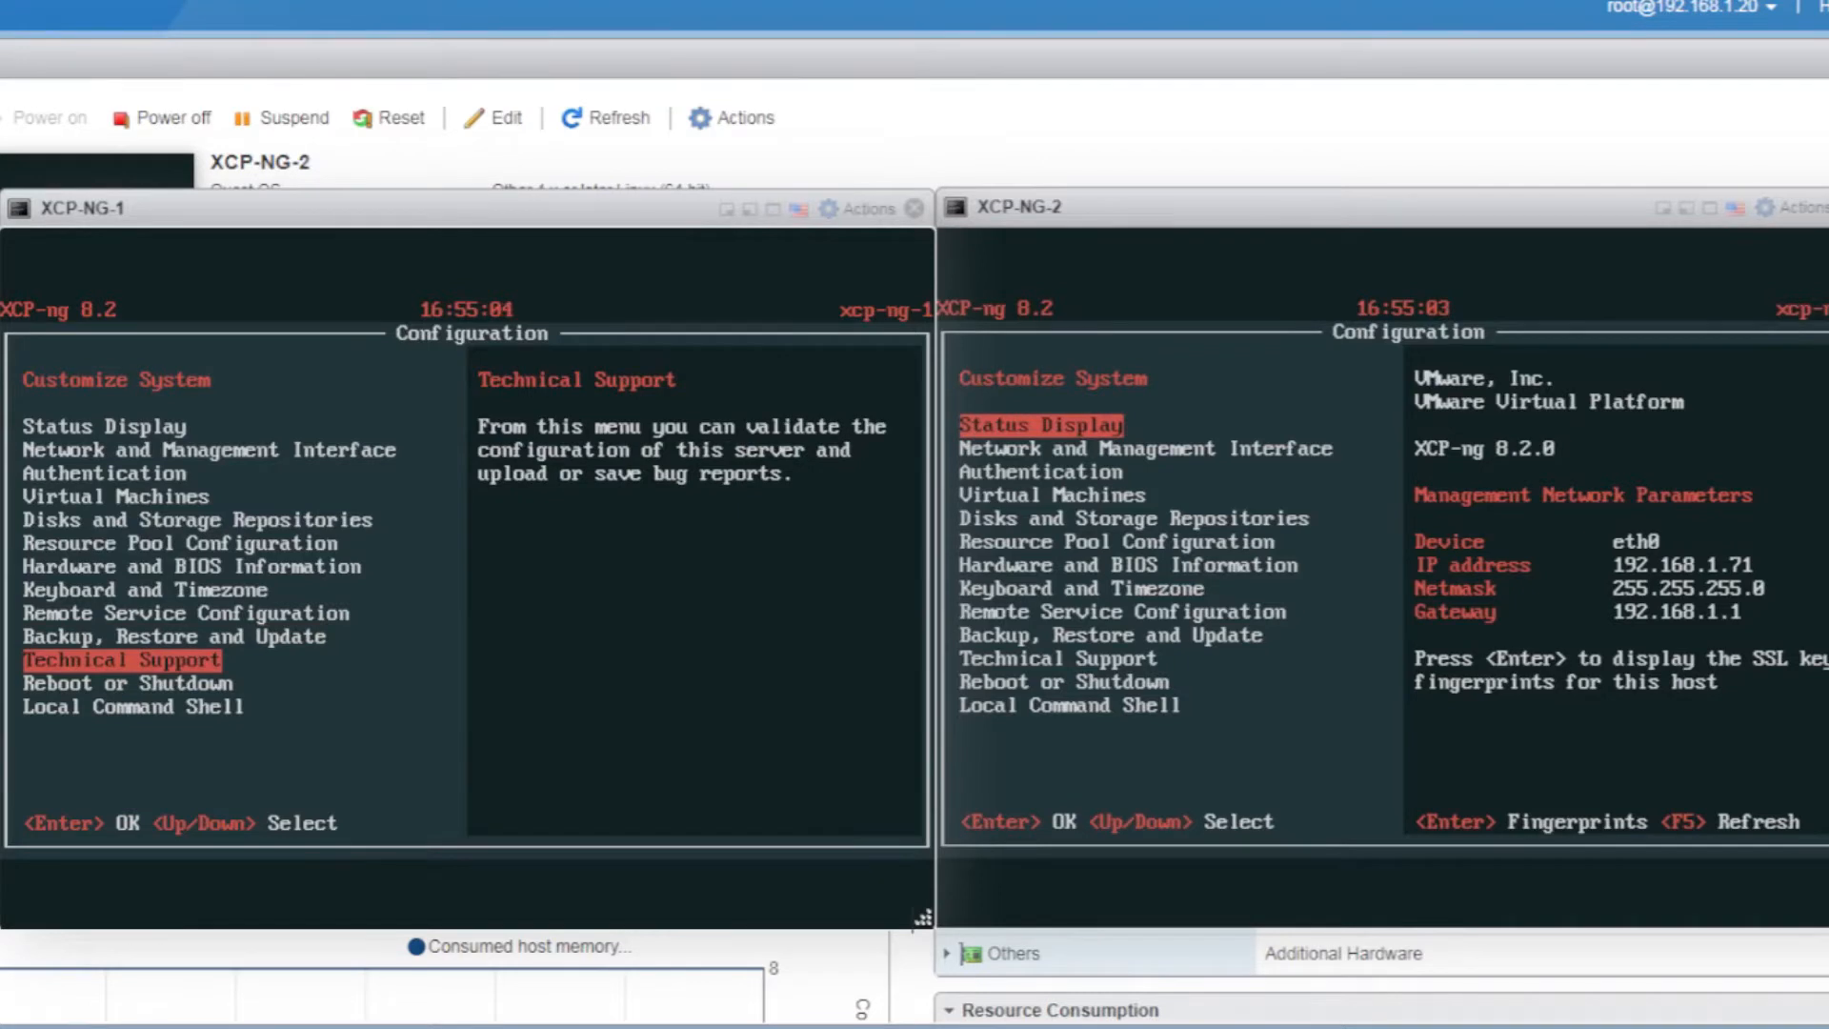
key(Down)
key(Down)
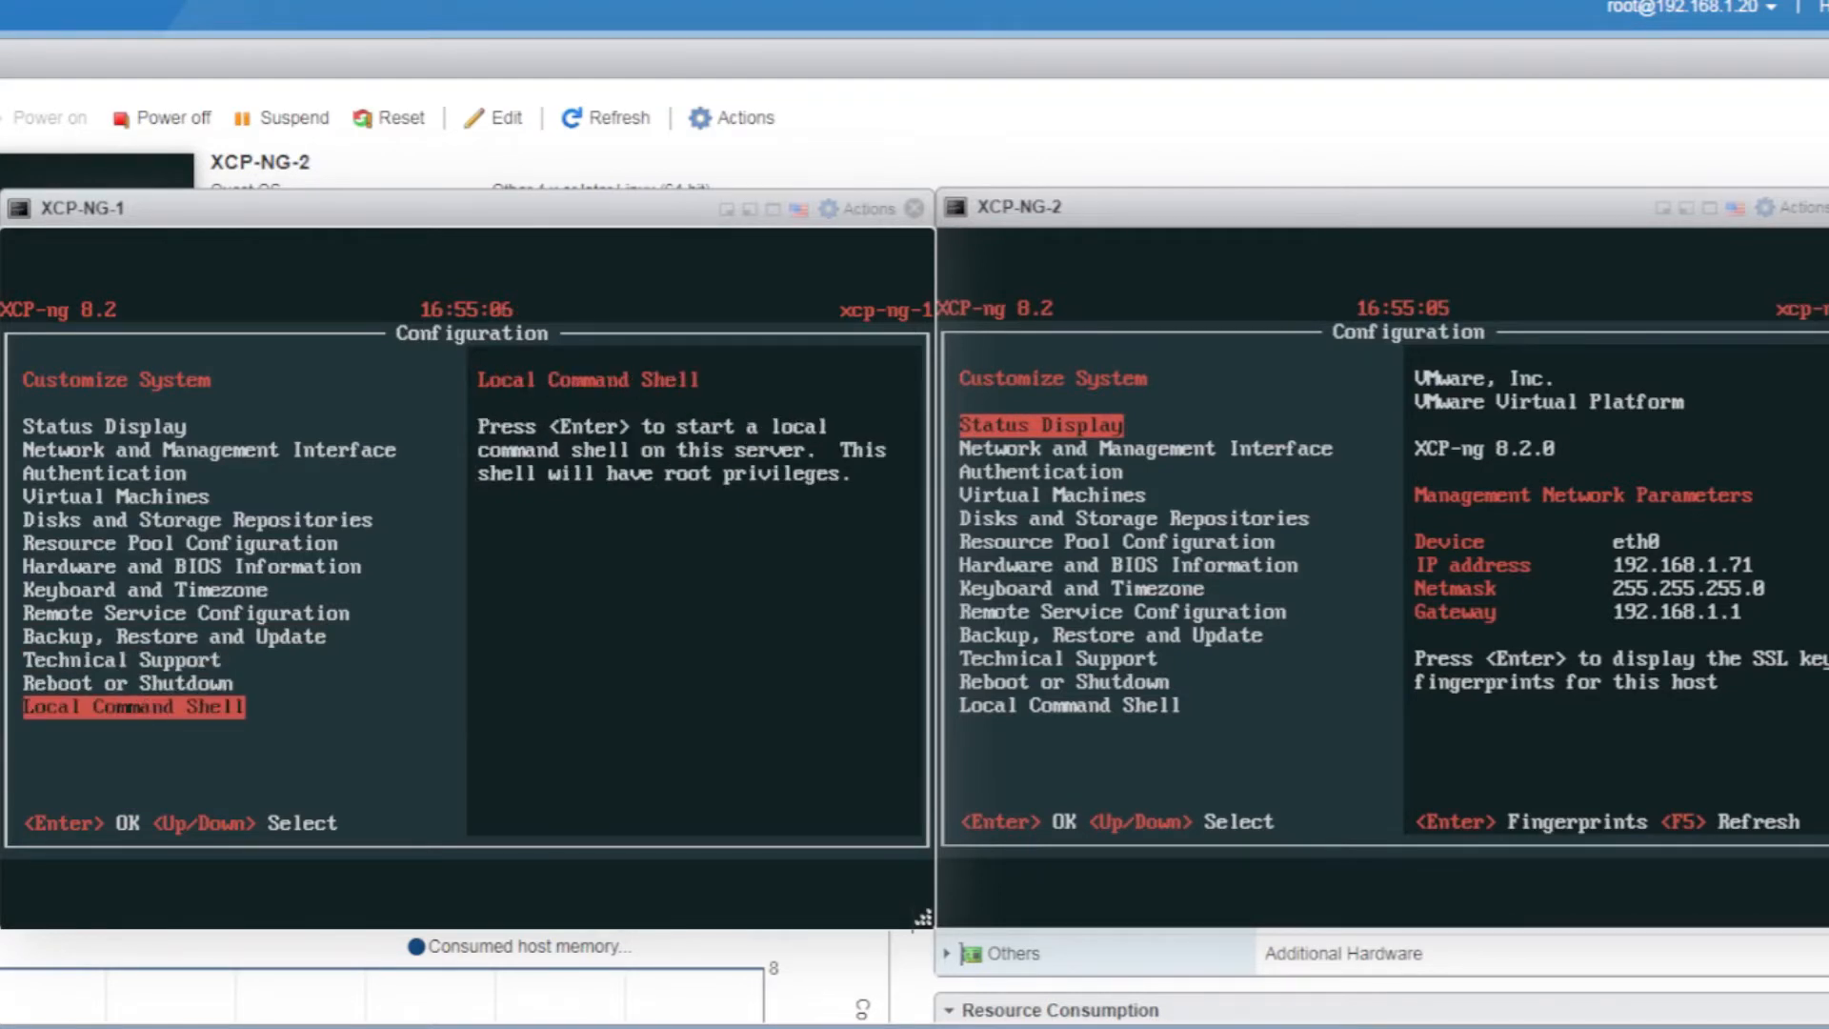
key(Return)
Log in as root and run uname -a and ls
key(Return)
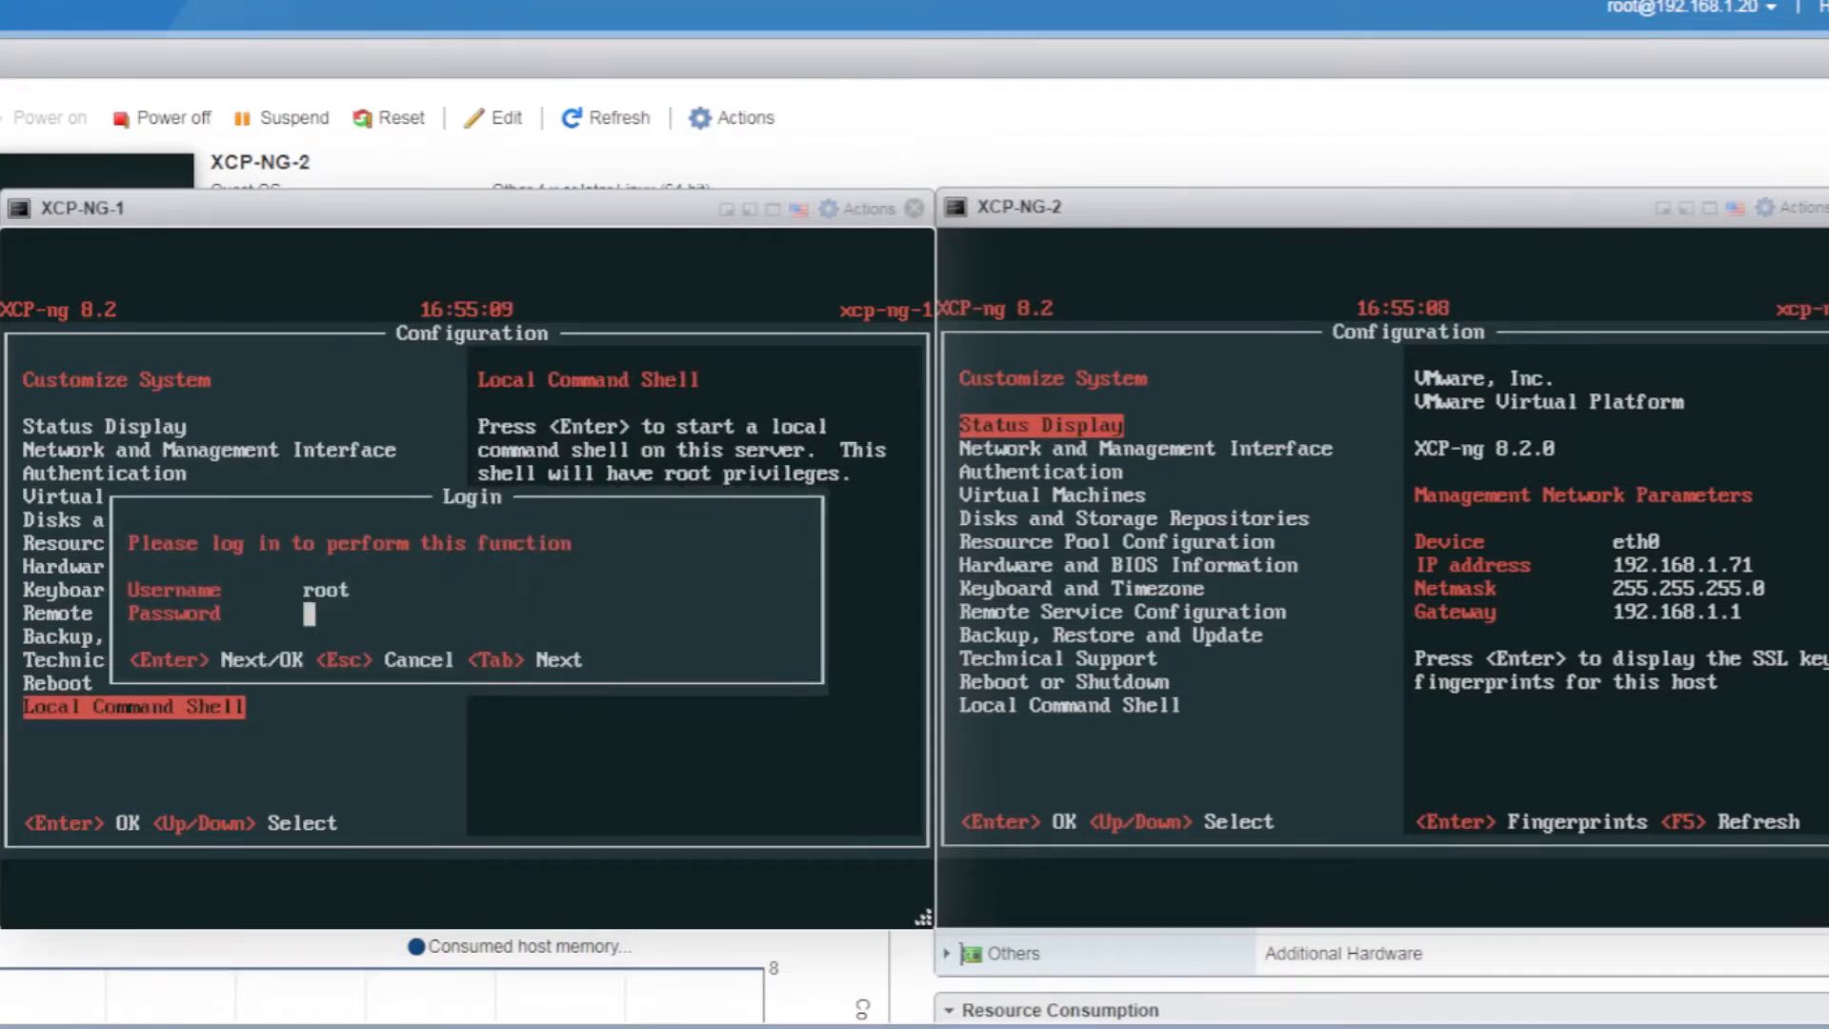
text(*******)
key(Return)
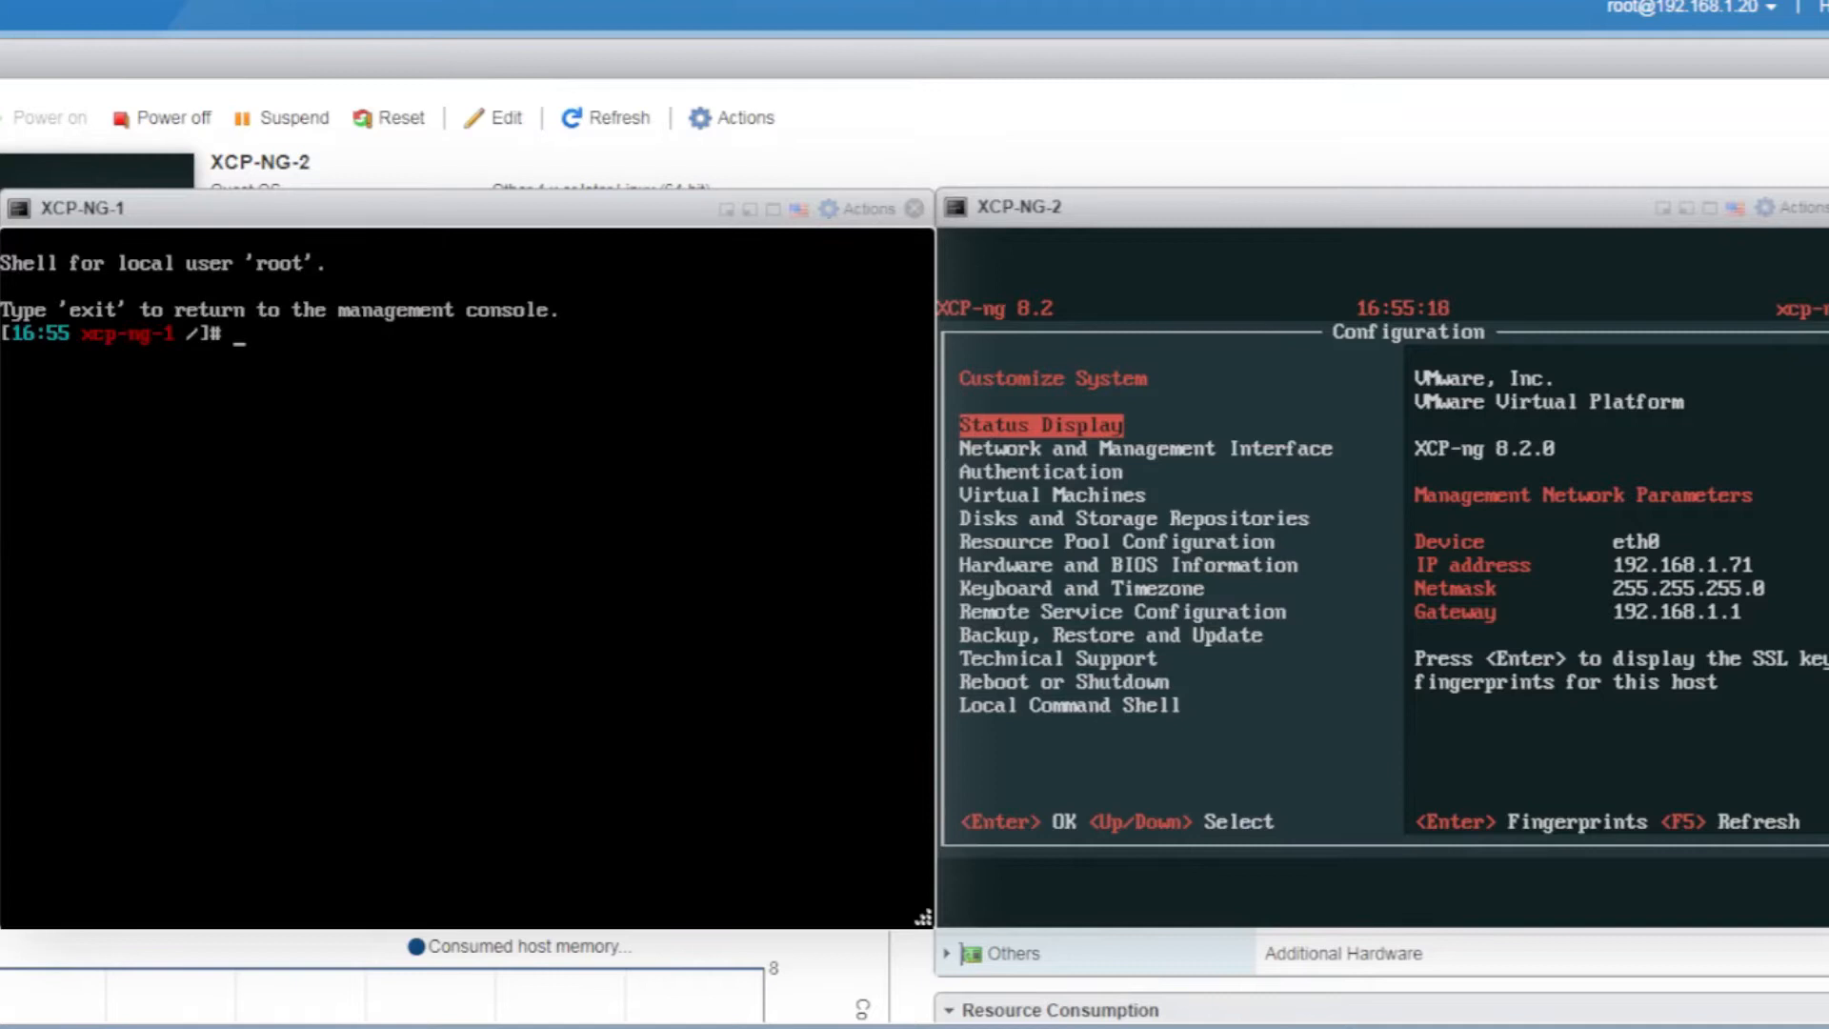
text(uname -a)
key(Return)
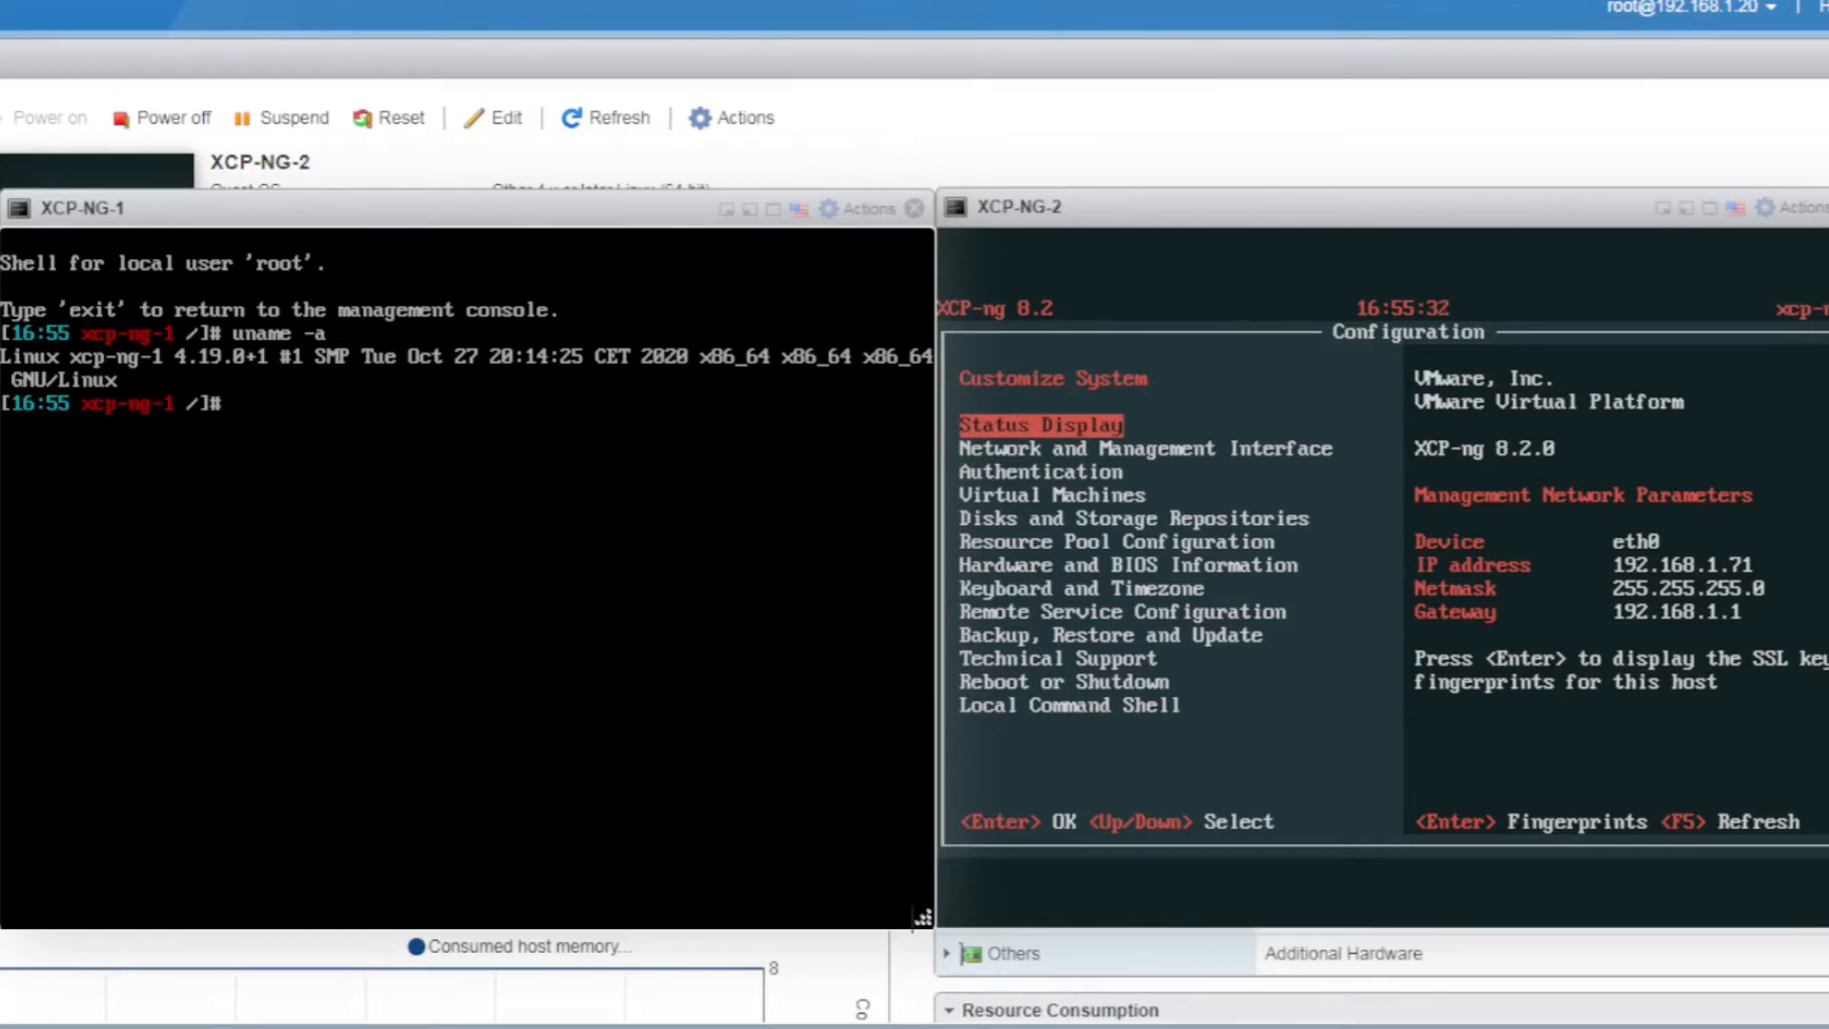
text(ls)
key(Return)
Run htop and quit it with q, clear the screen, then run xe help
text(htop)
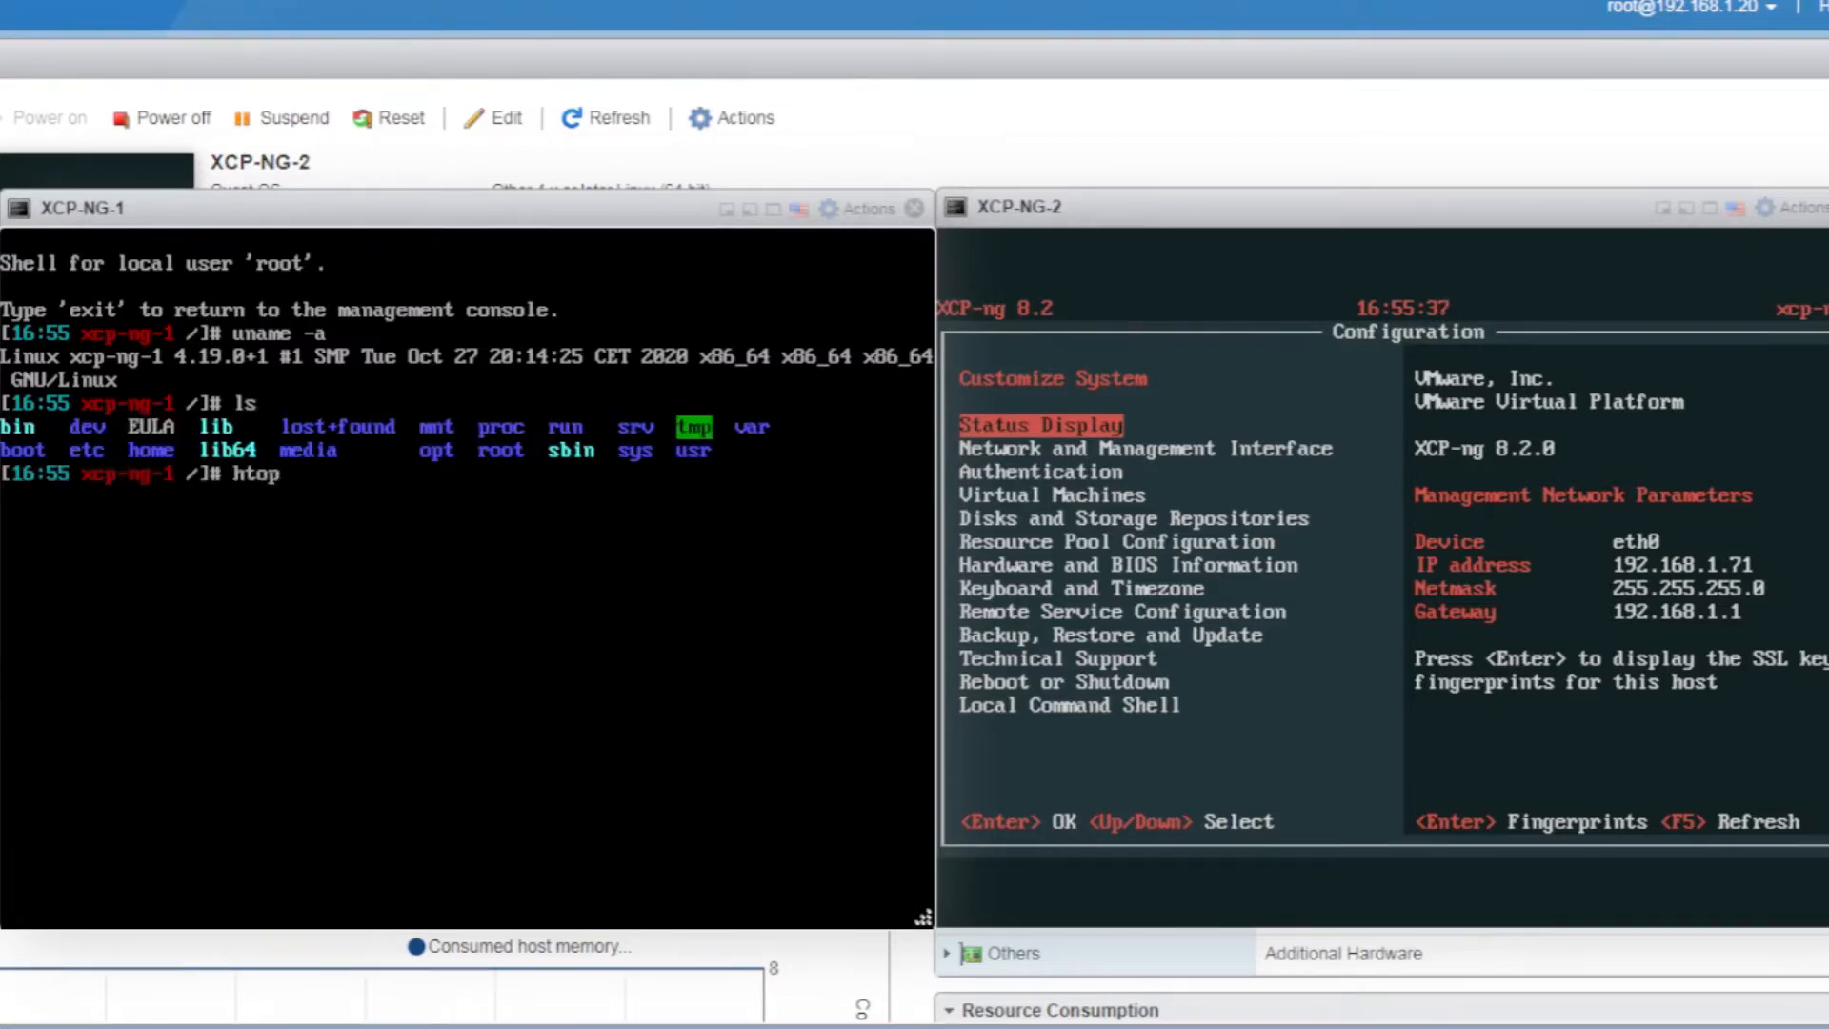
key(Return)
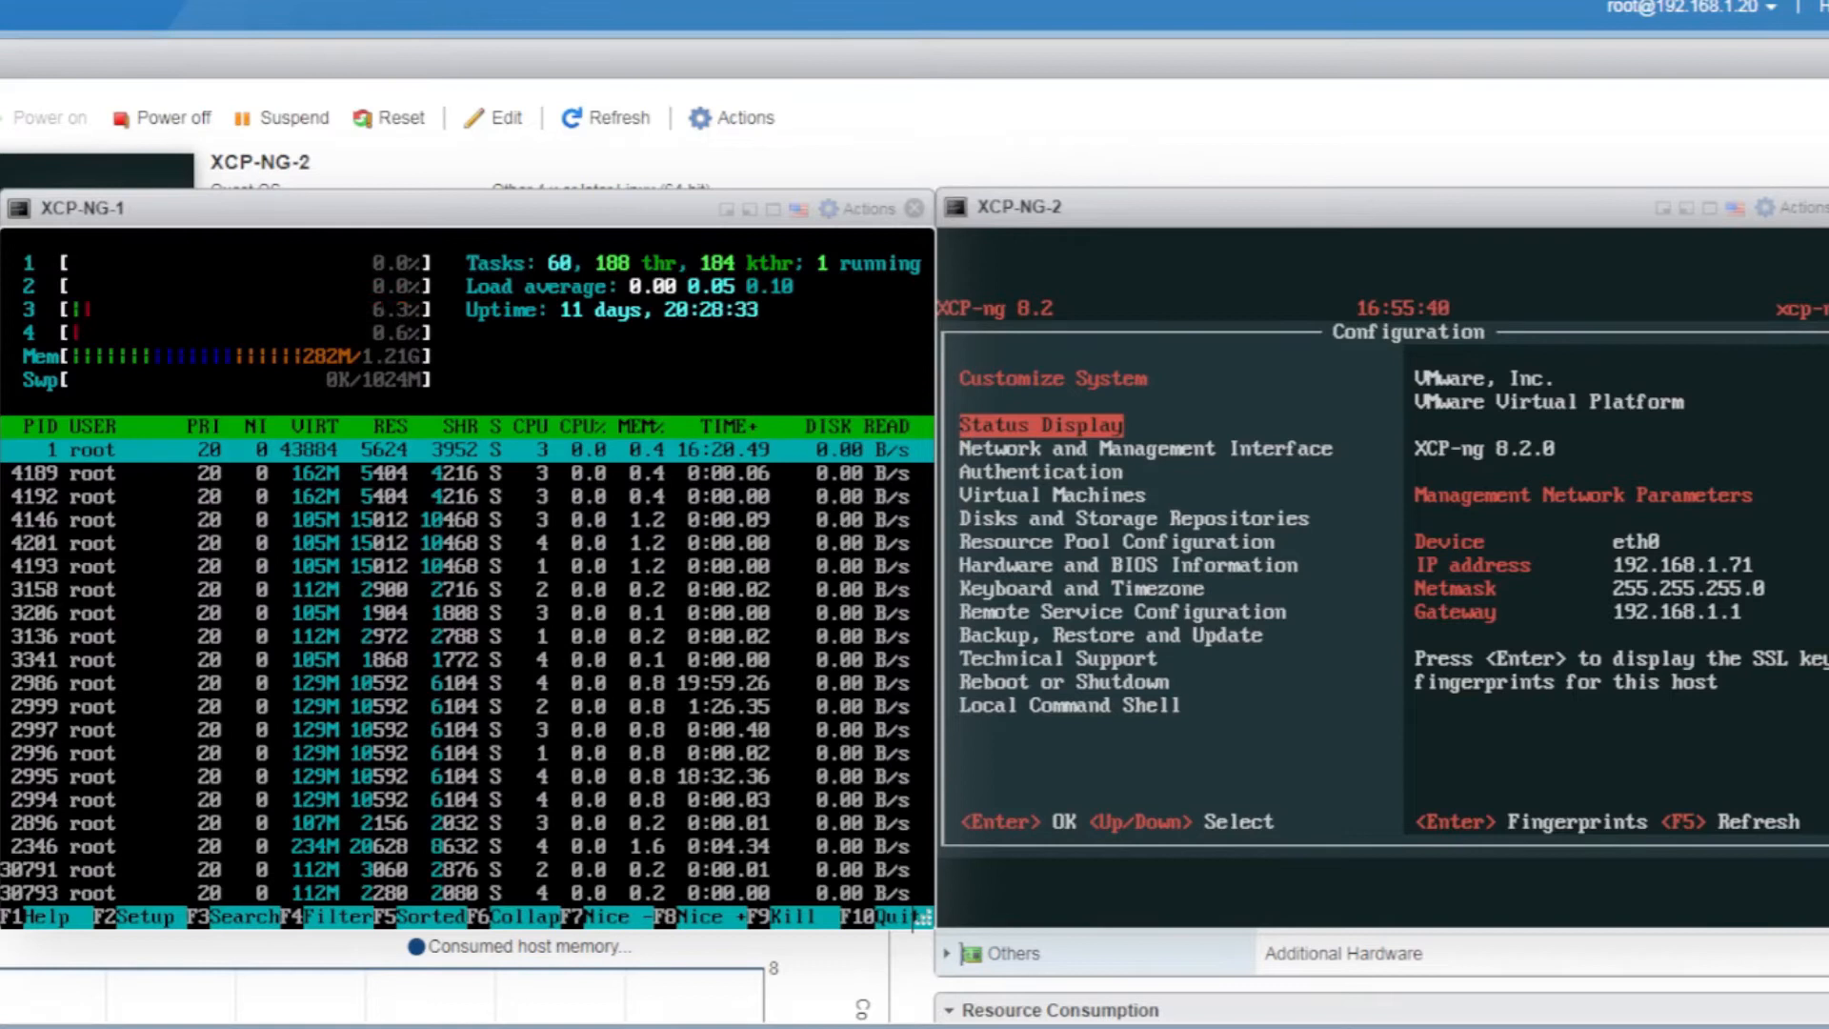
key(q)
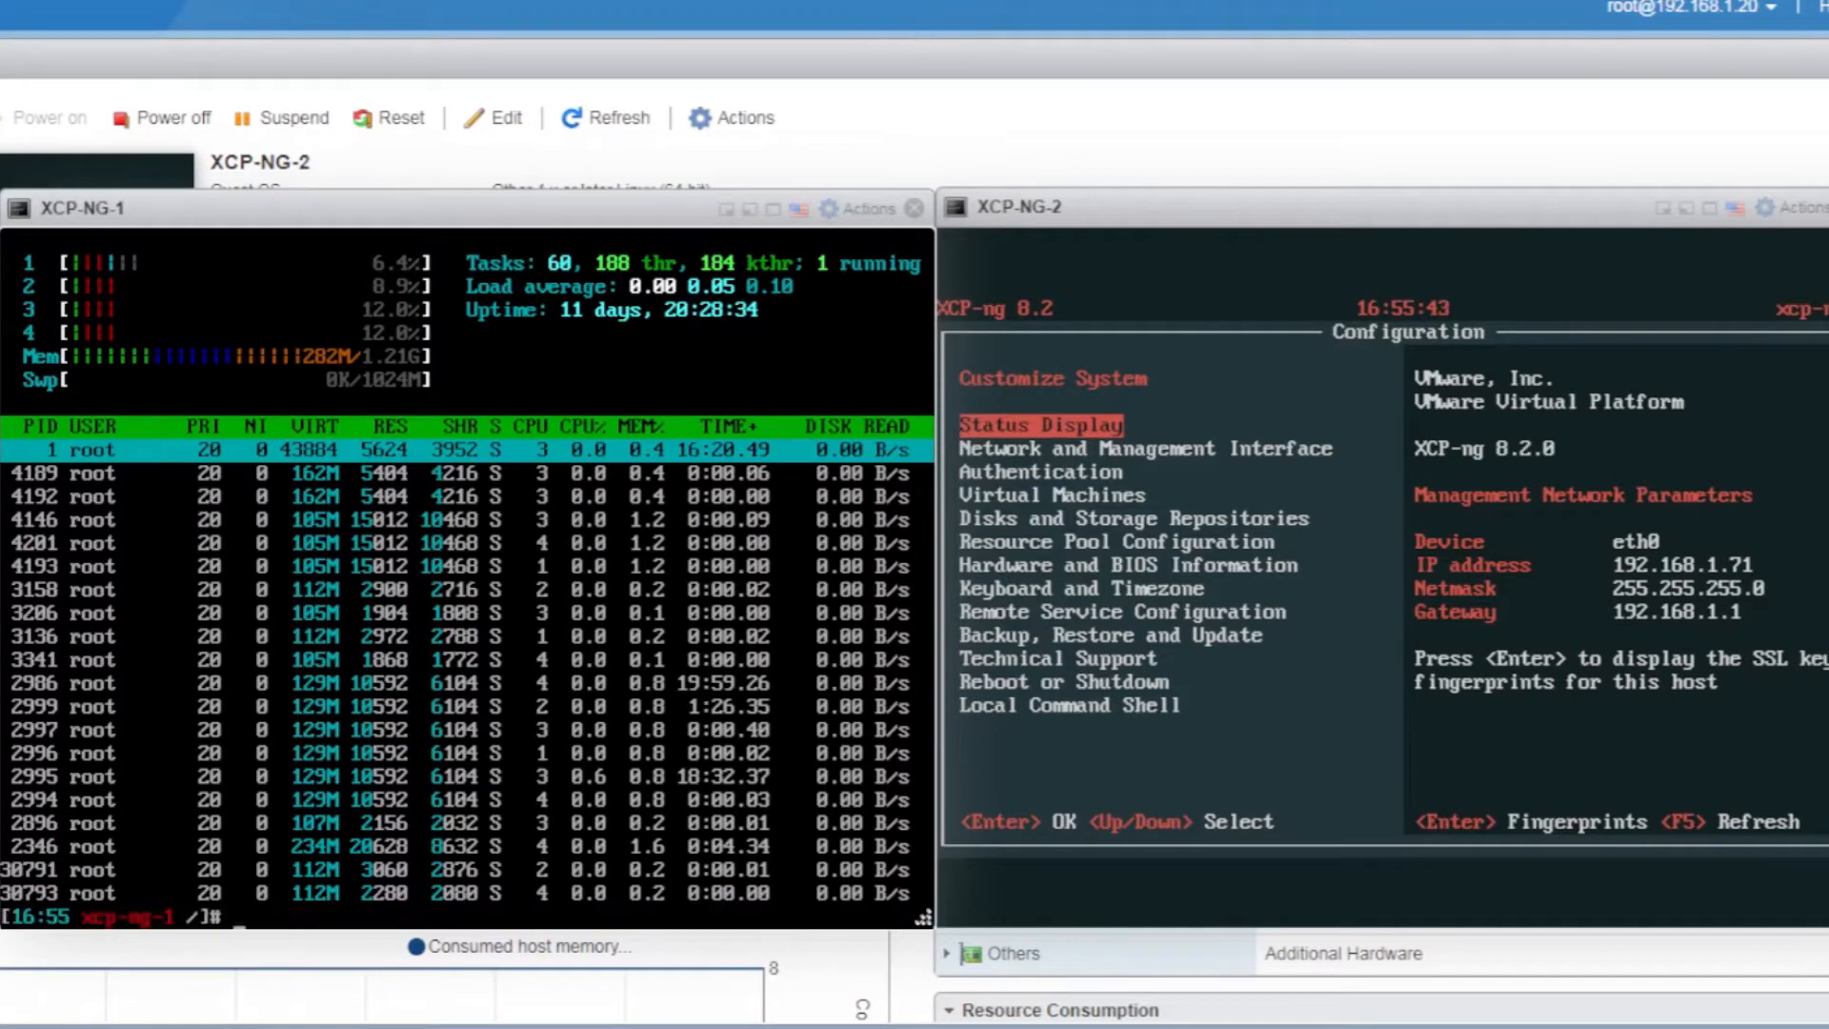
text(clear)
key(Return)
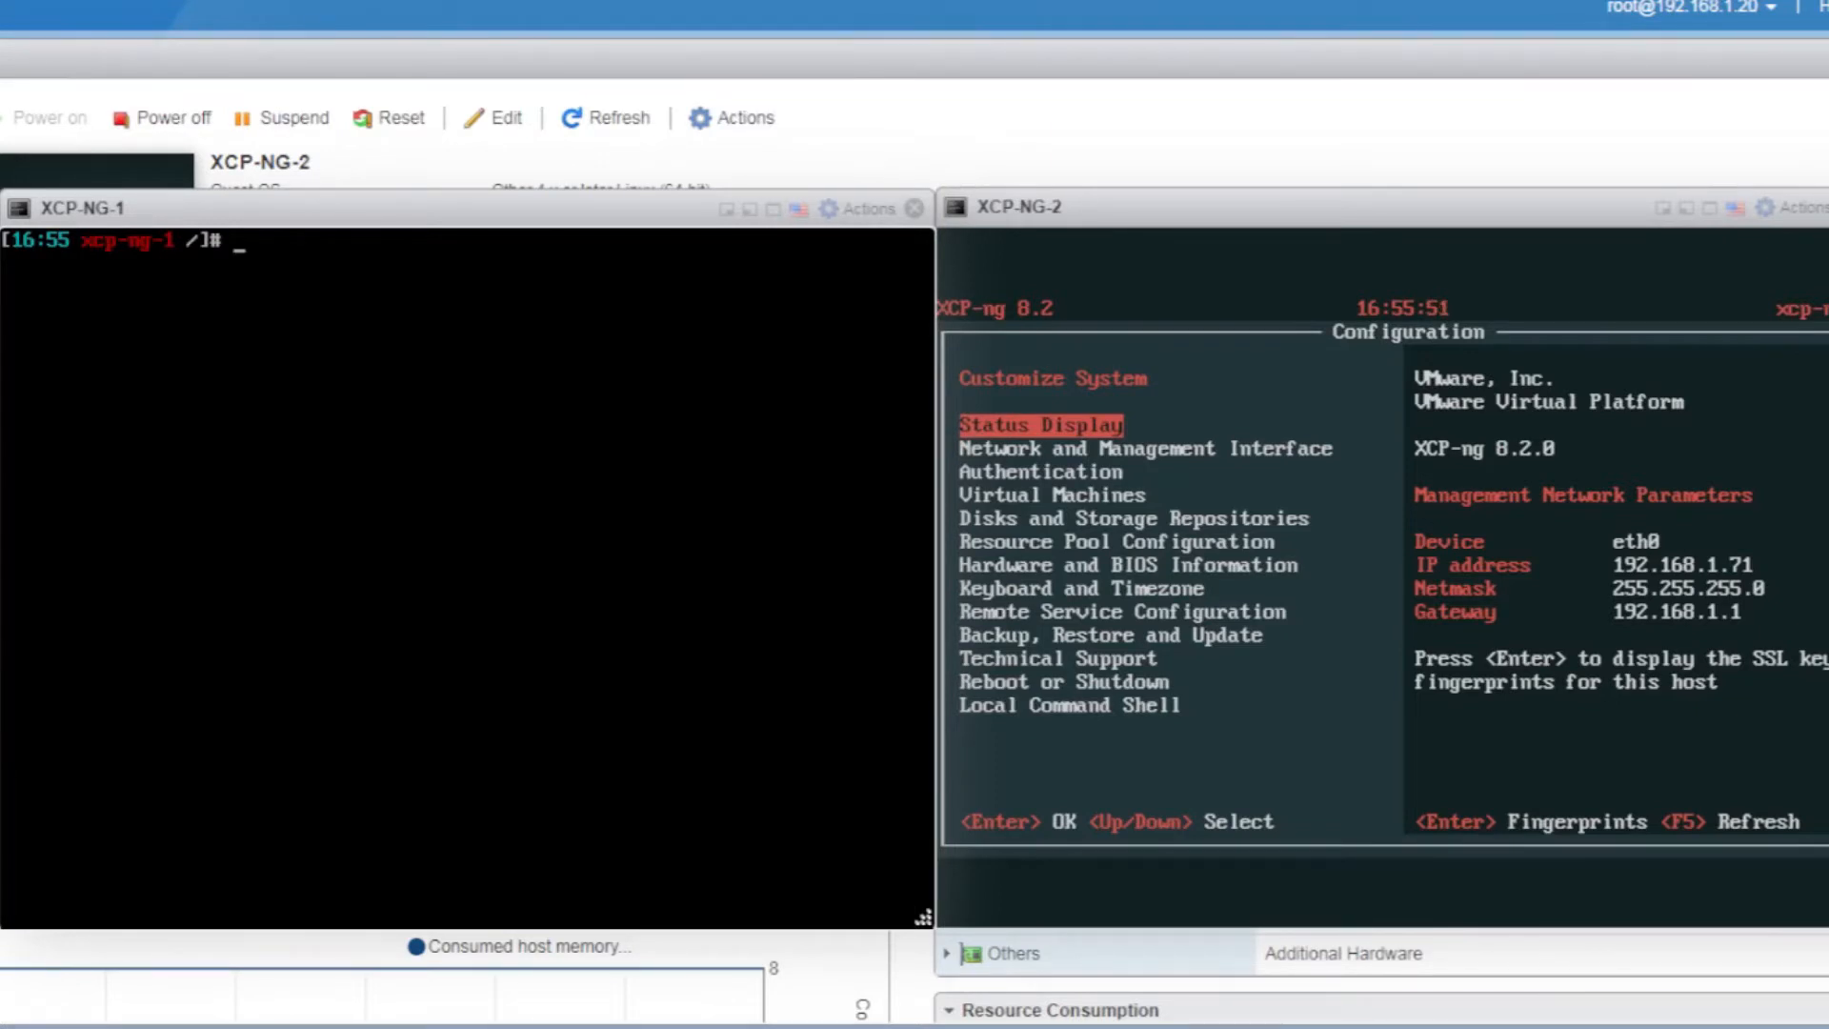
text(xe help)
key(Return)
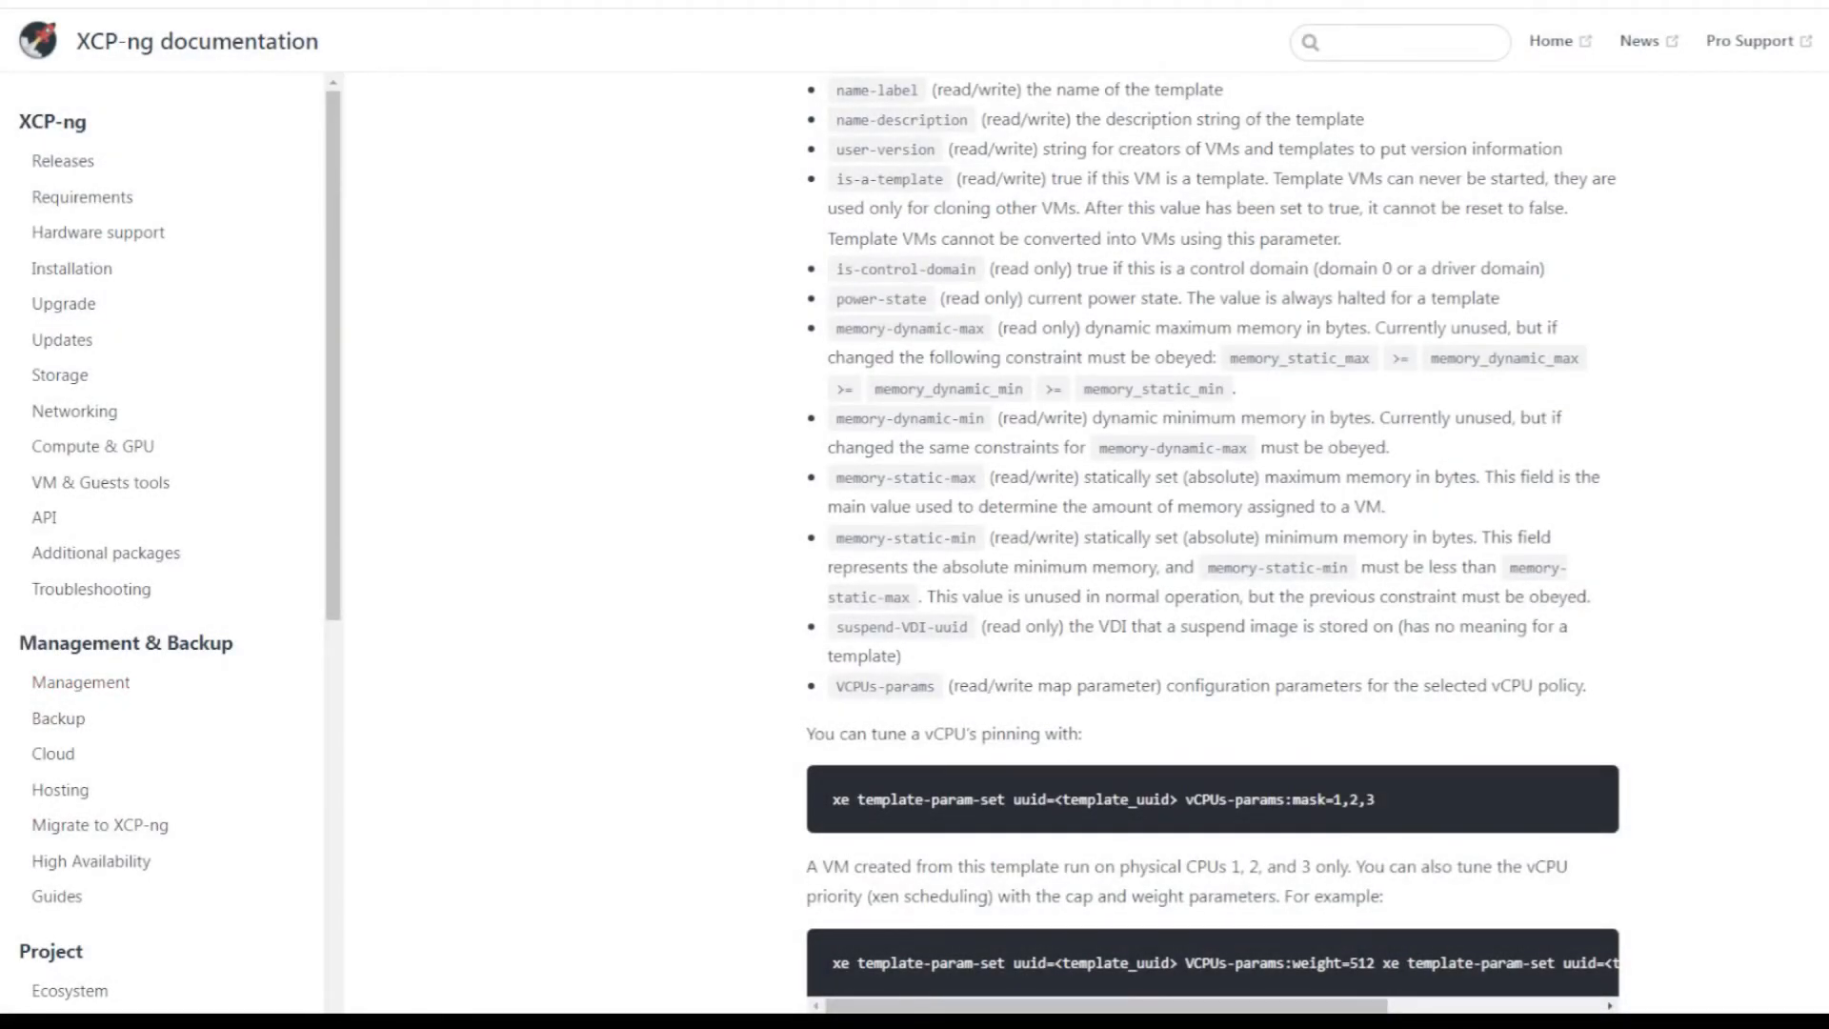
Scroll the xe CLI reference from its top through Basic xe syntax and Special characters
scroll(1211, 543, up, 20)
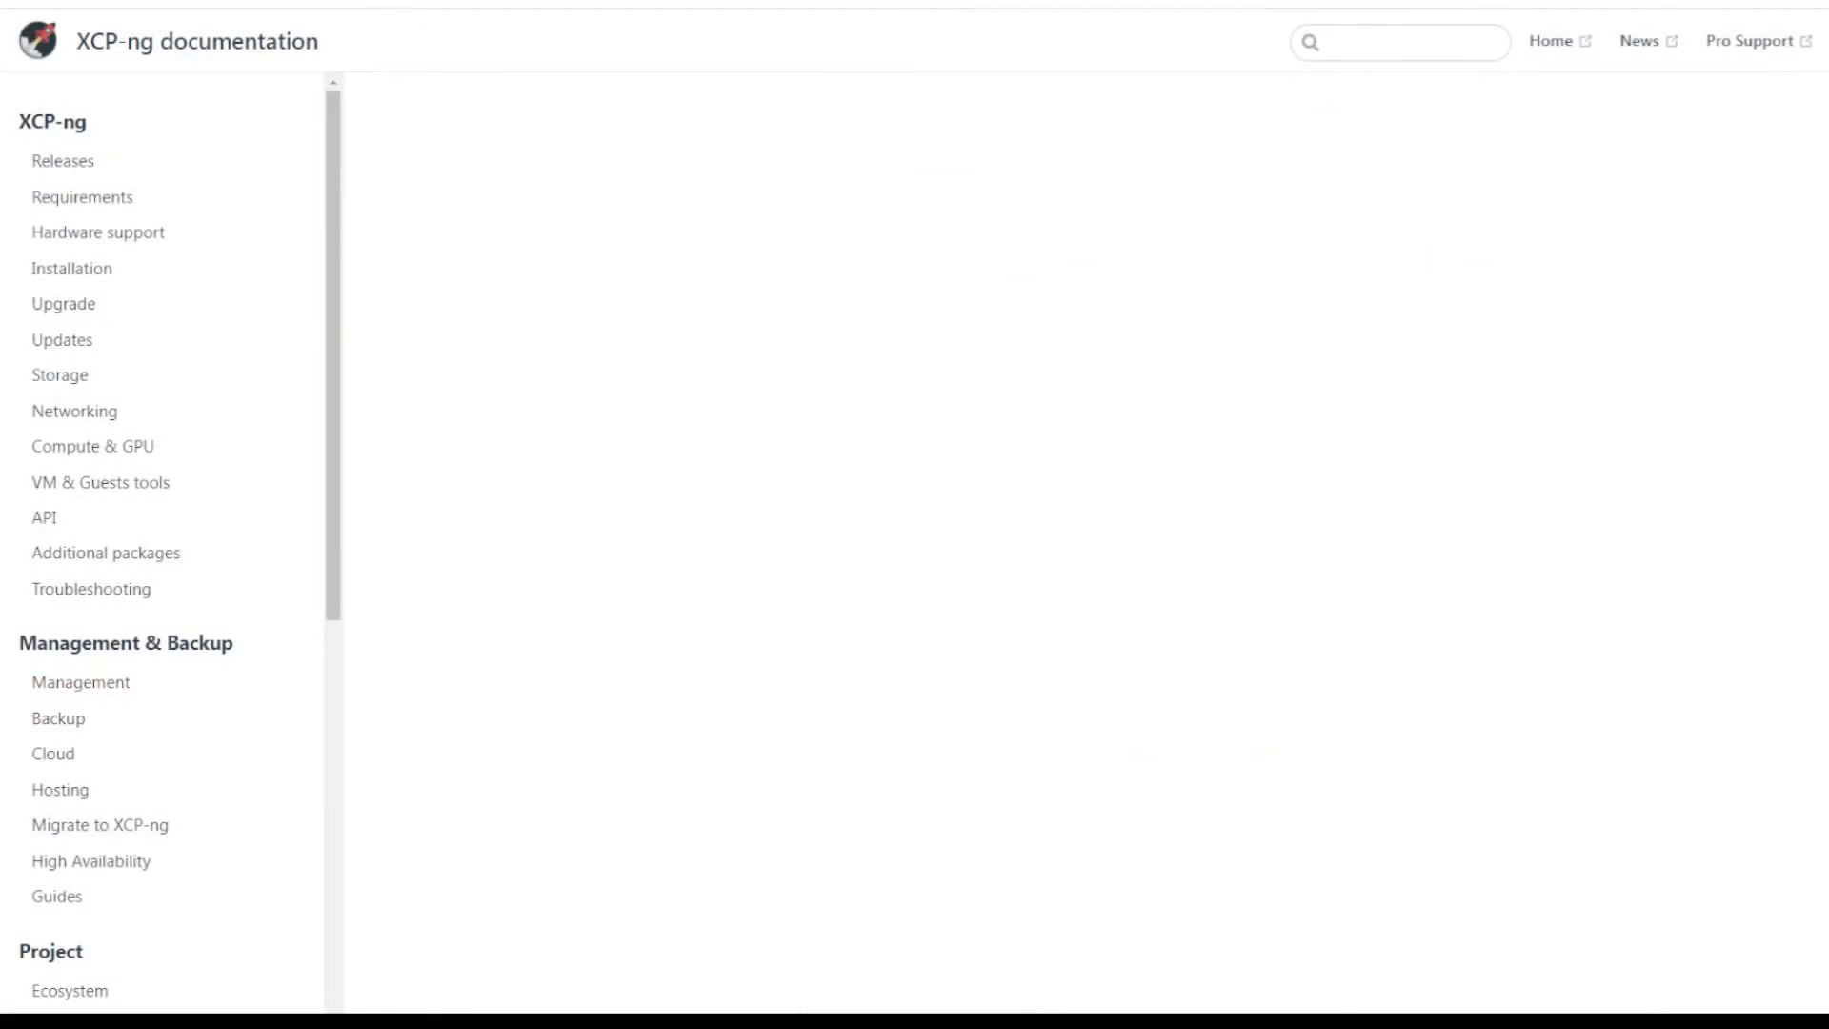
scroll(1211, 543, up, 20)
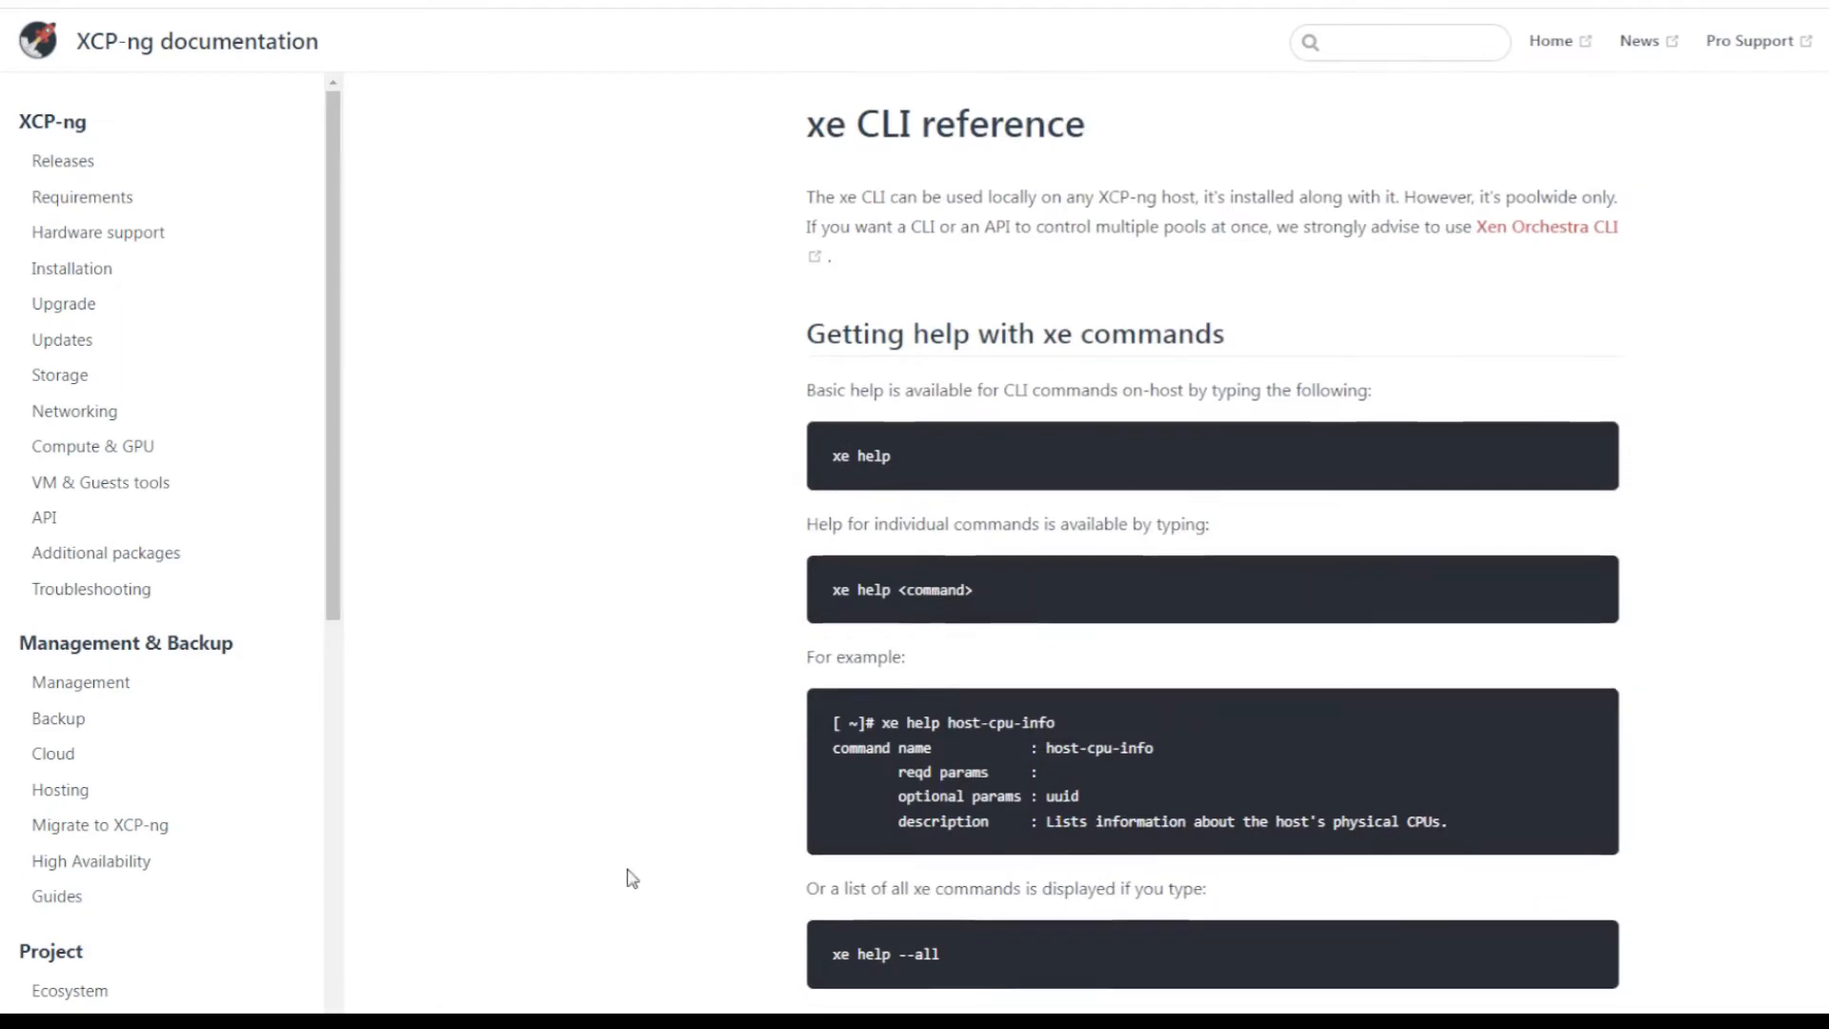
scroll(629, 870, down, 5)
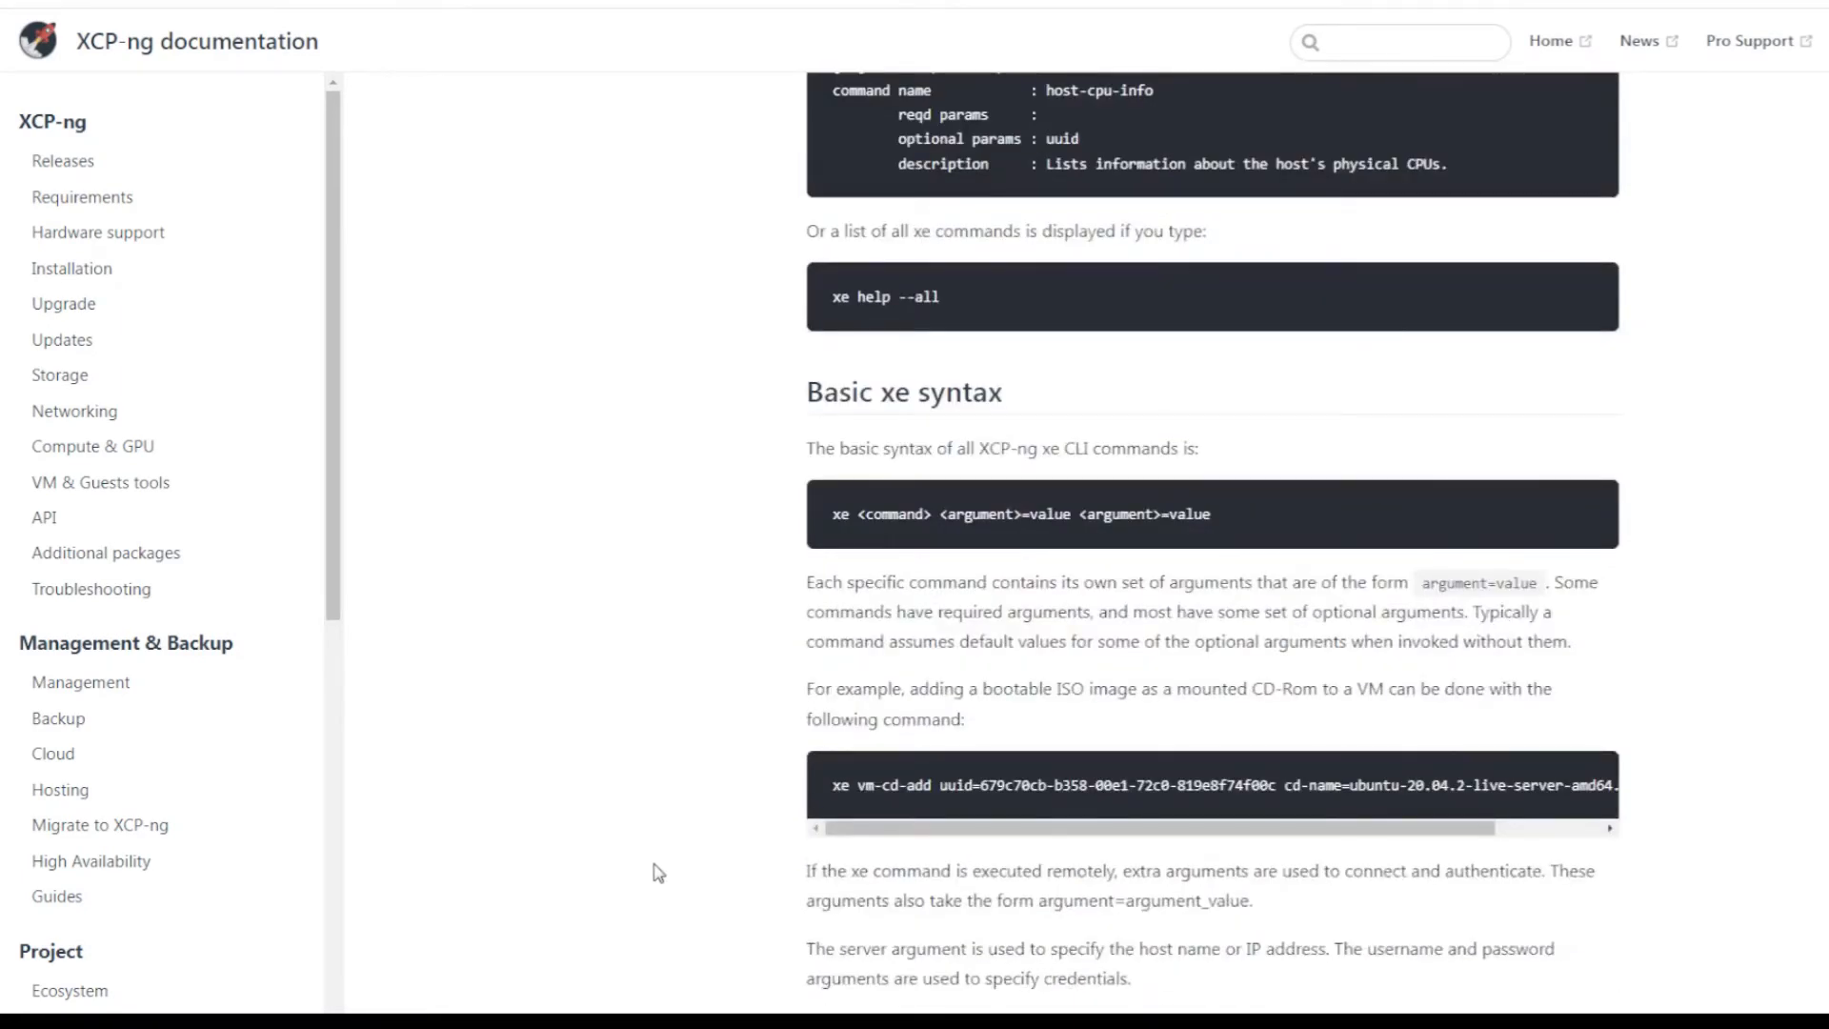
scroll(653, 870, down, 7)
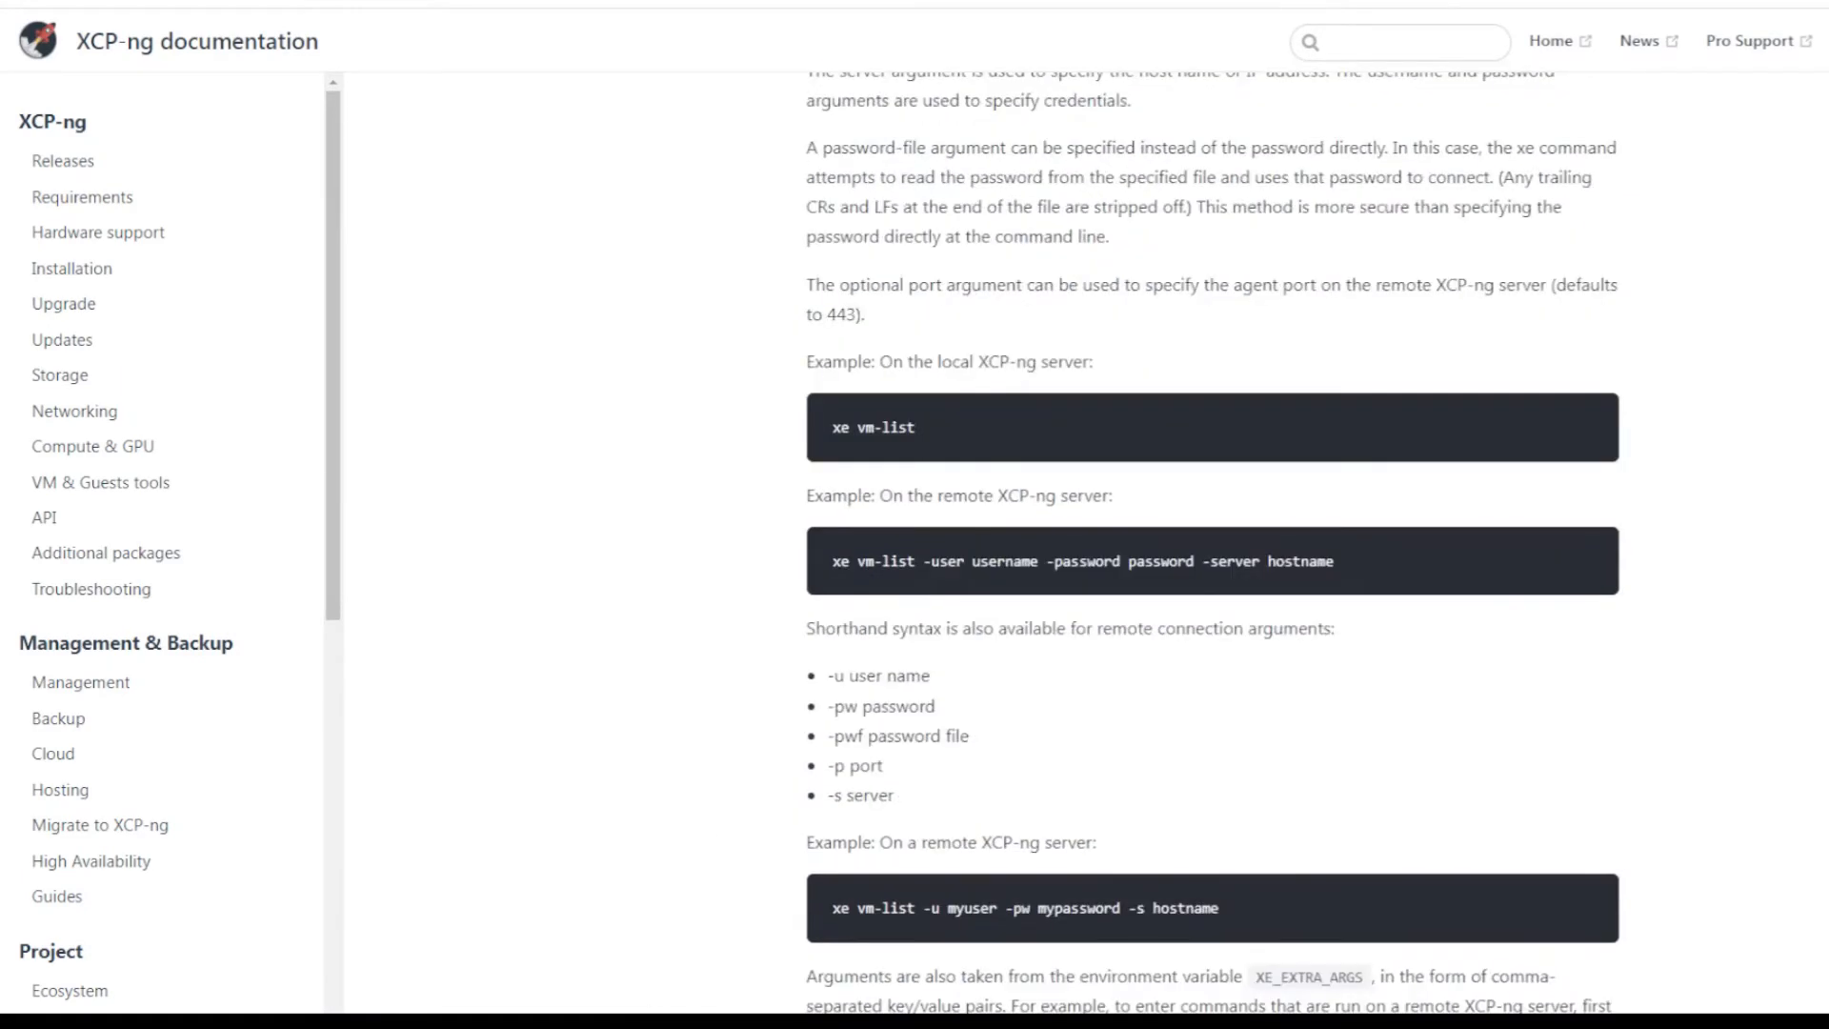
scroll(592, 527, down, 5)
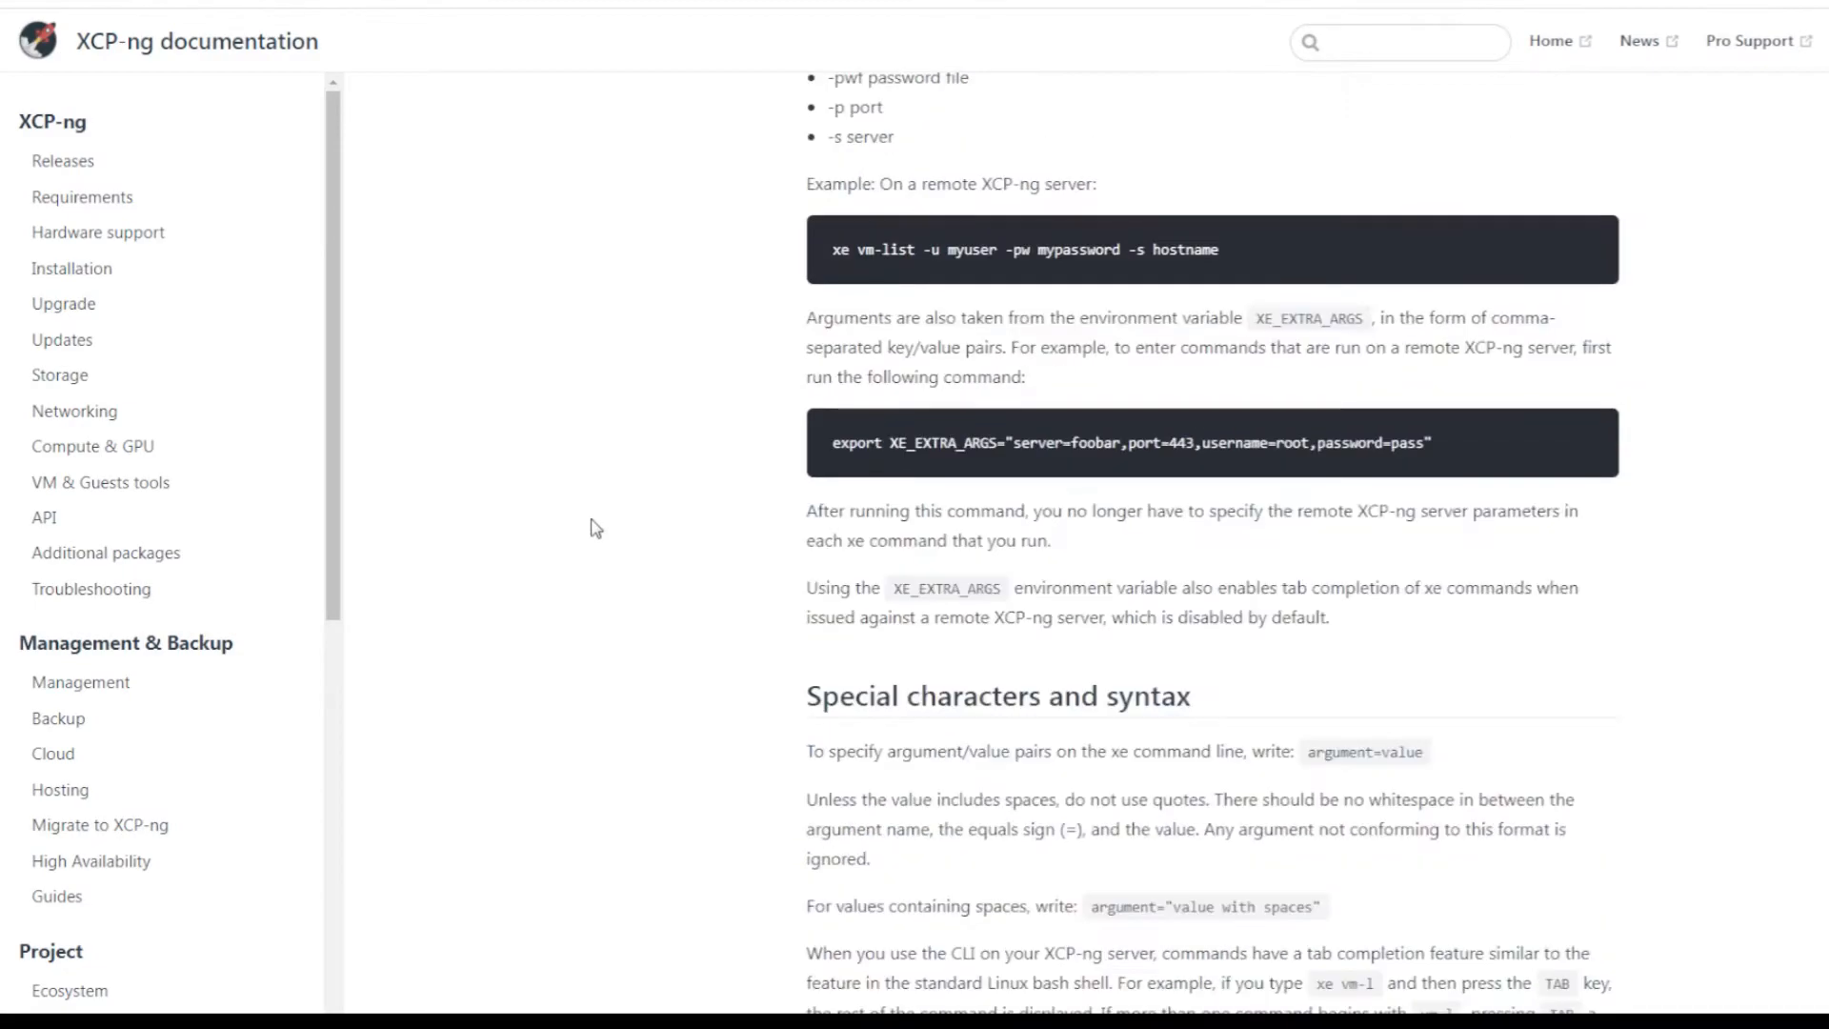
scroll(591, 527, down, 5)
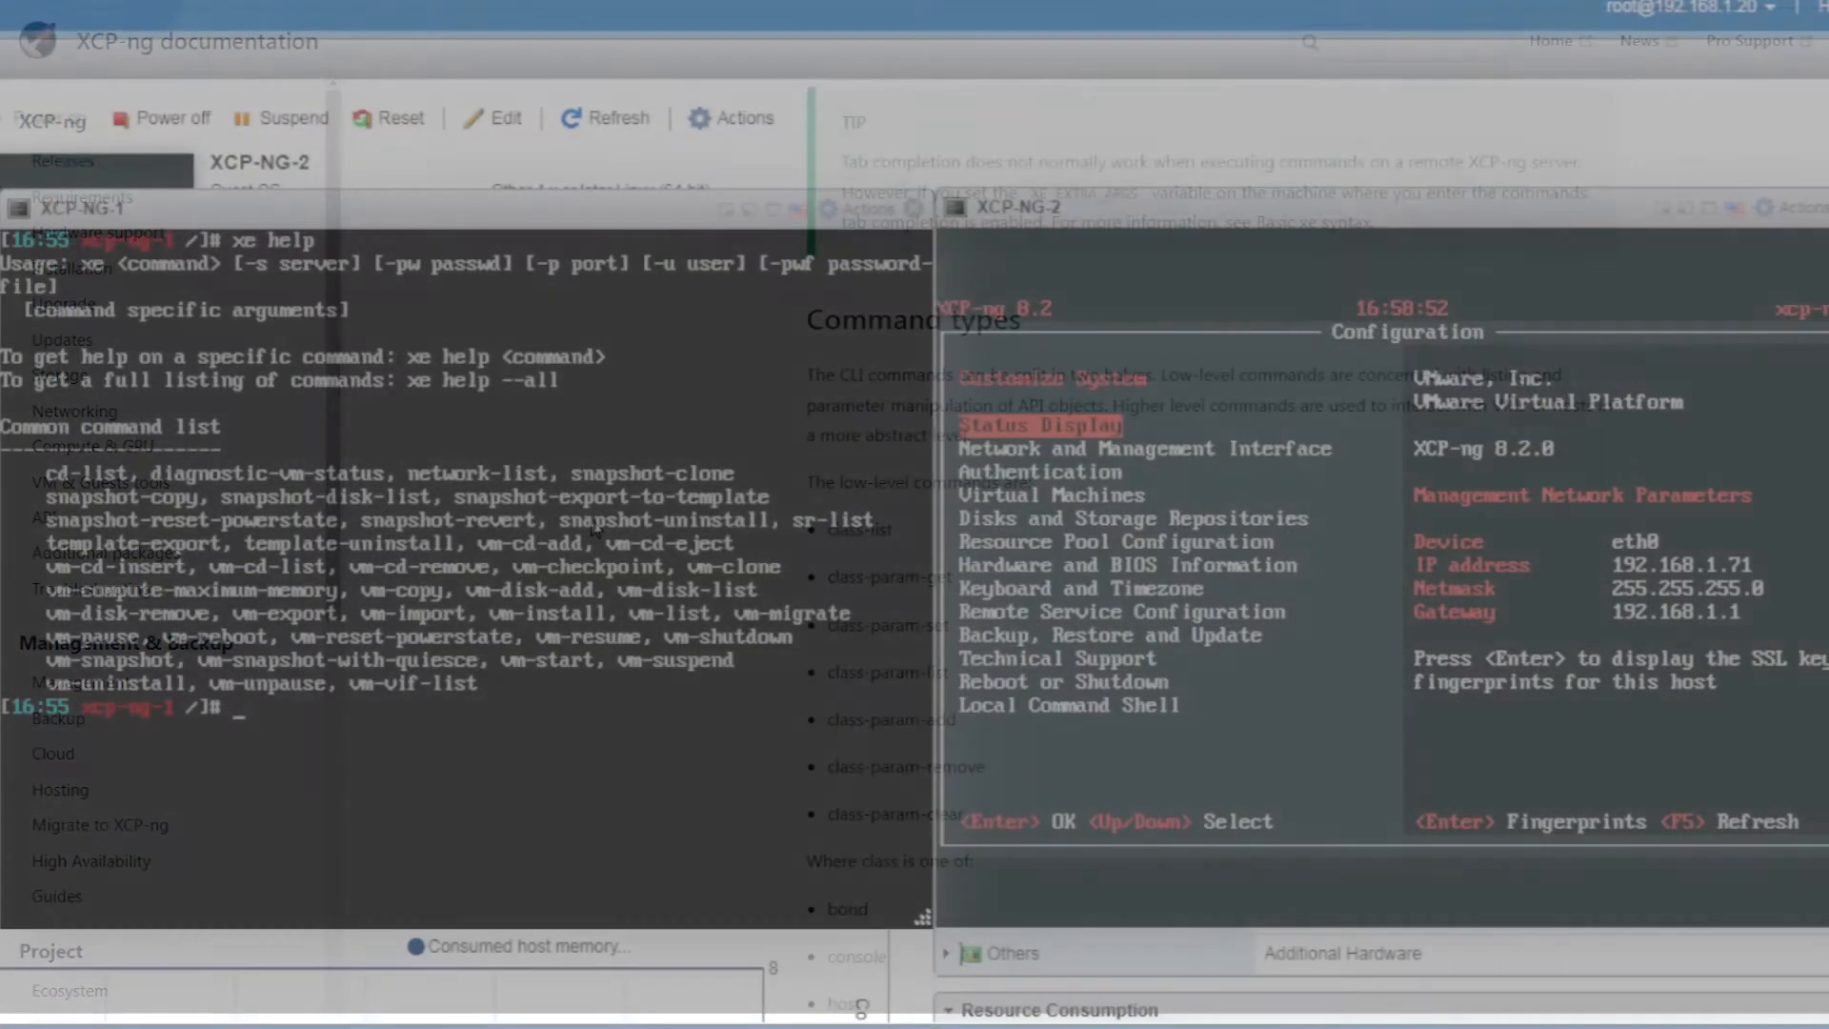
Run xe vm-list, xe cd-list and xe network-list in the XCP-NG-1 shell
text(e vm-list)
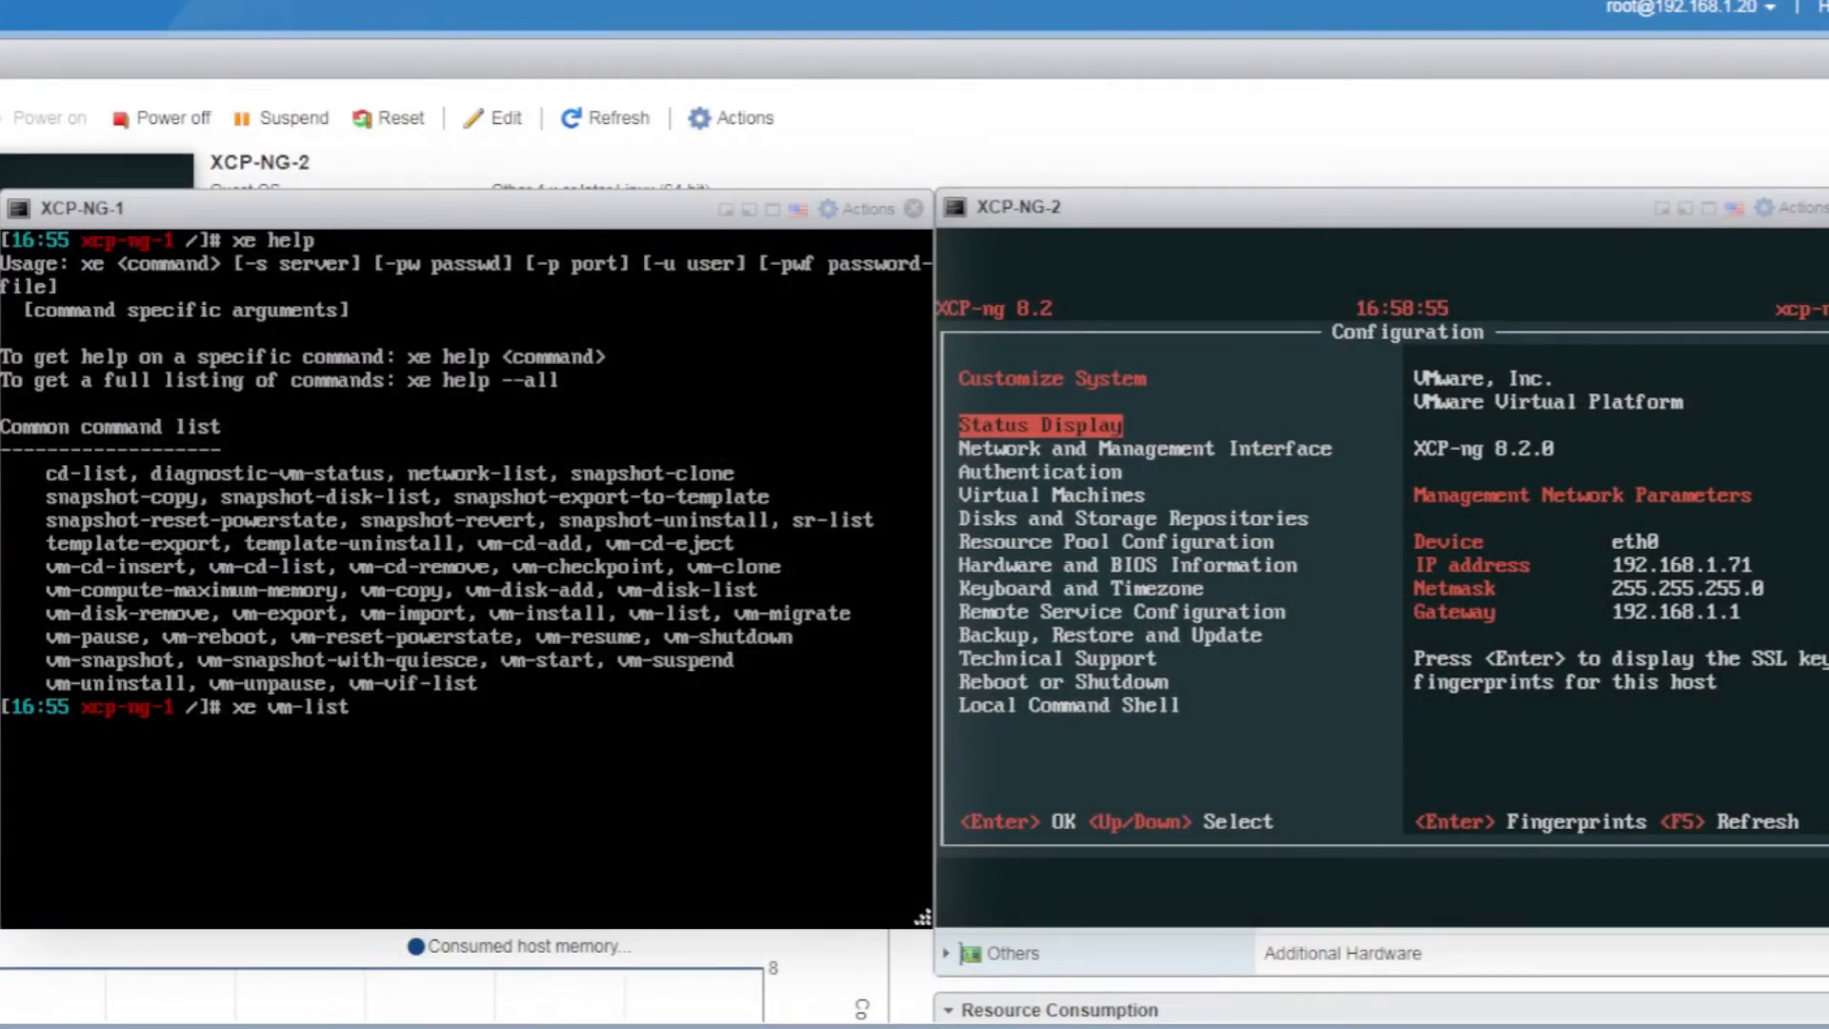
key(Return)
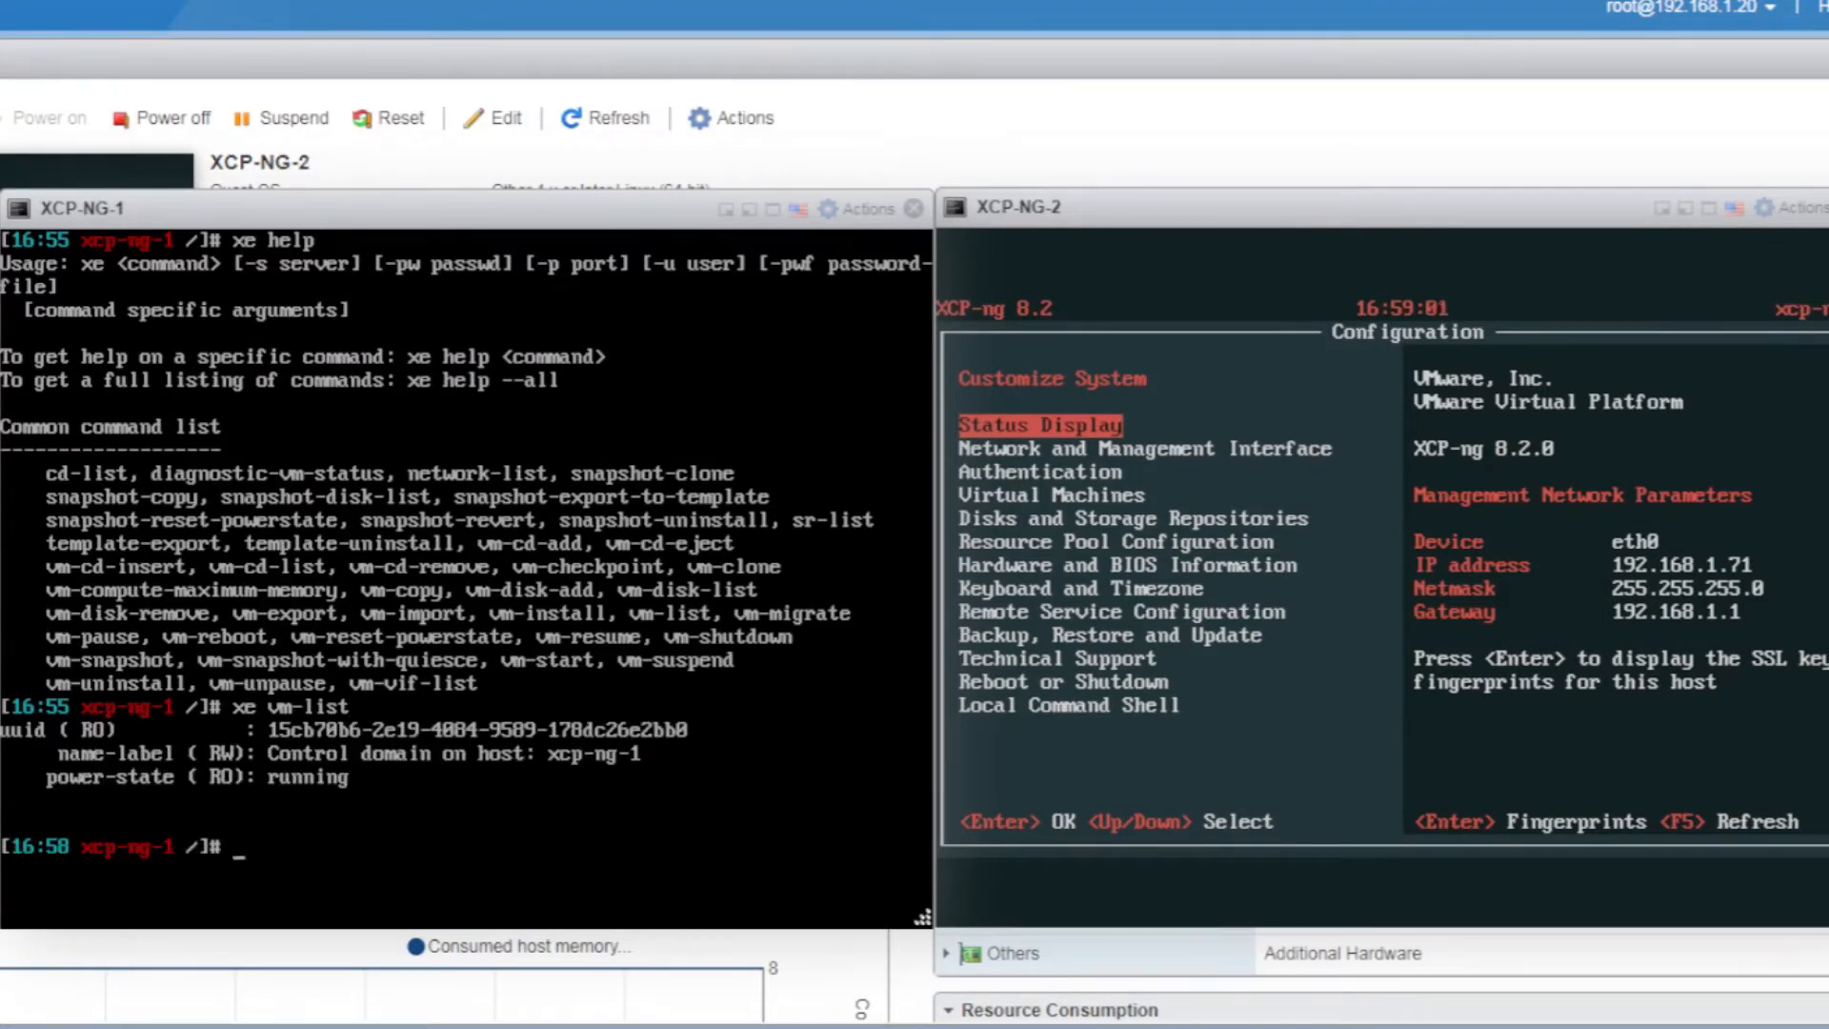
text(xe cd-list)
key(Return)
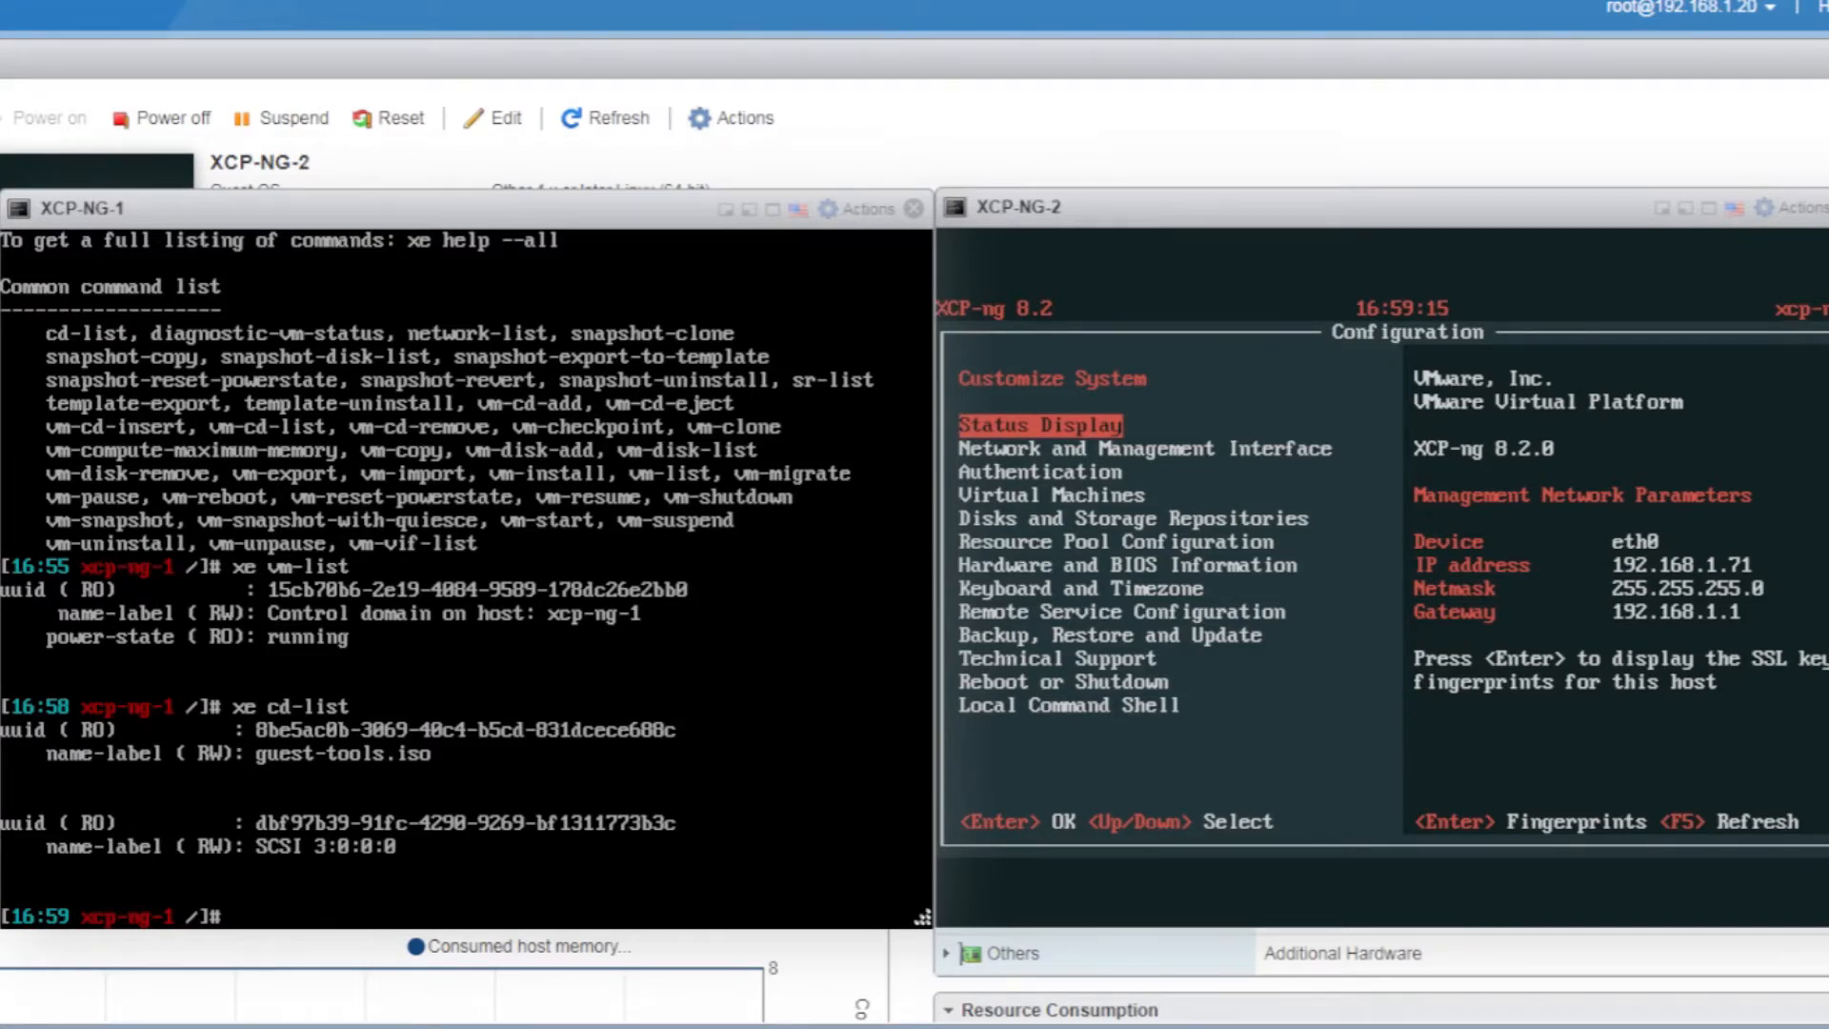
text(xe network-list)
key(Return)
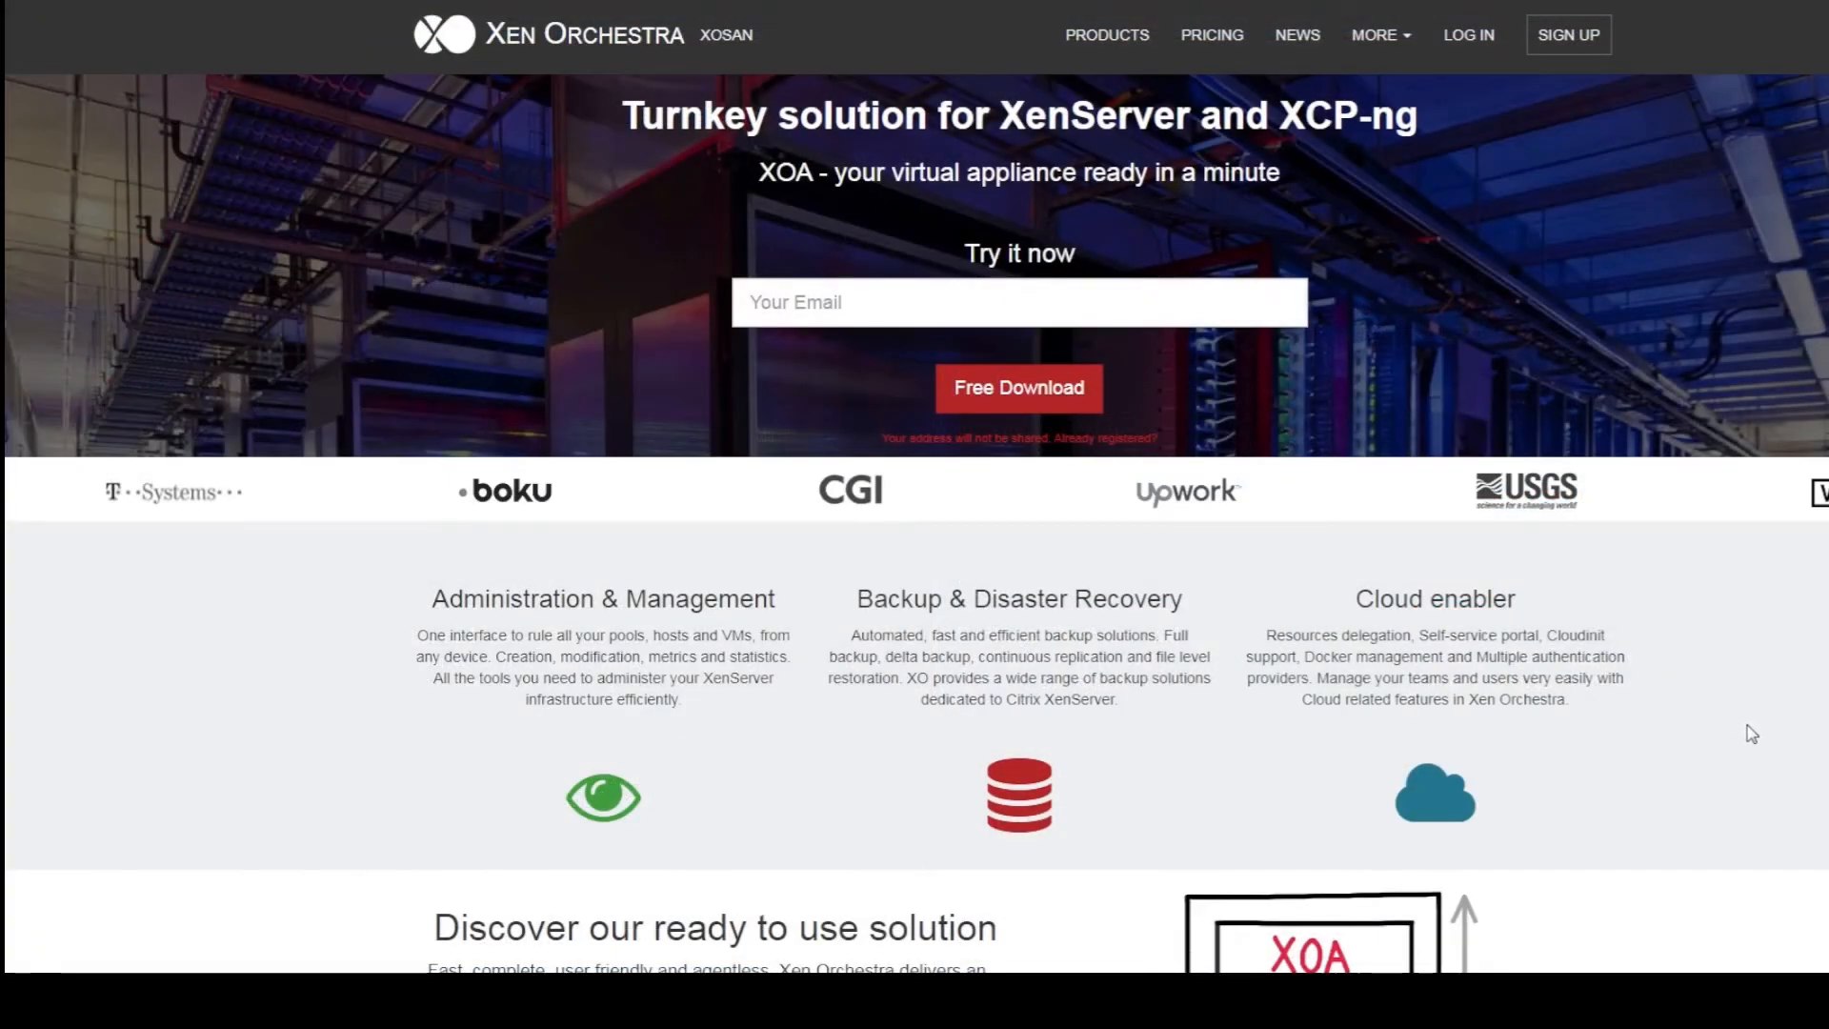
Open the Xen Orchestra product page from the Products menu and browse it
mouse_move(1105, 38)
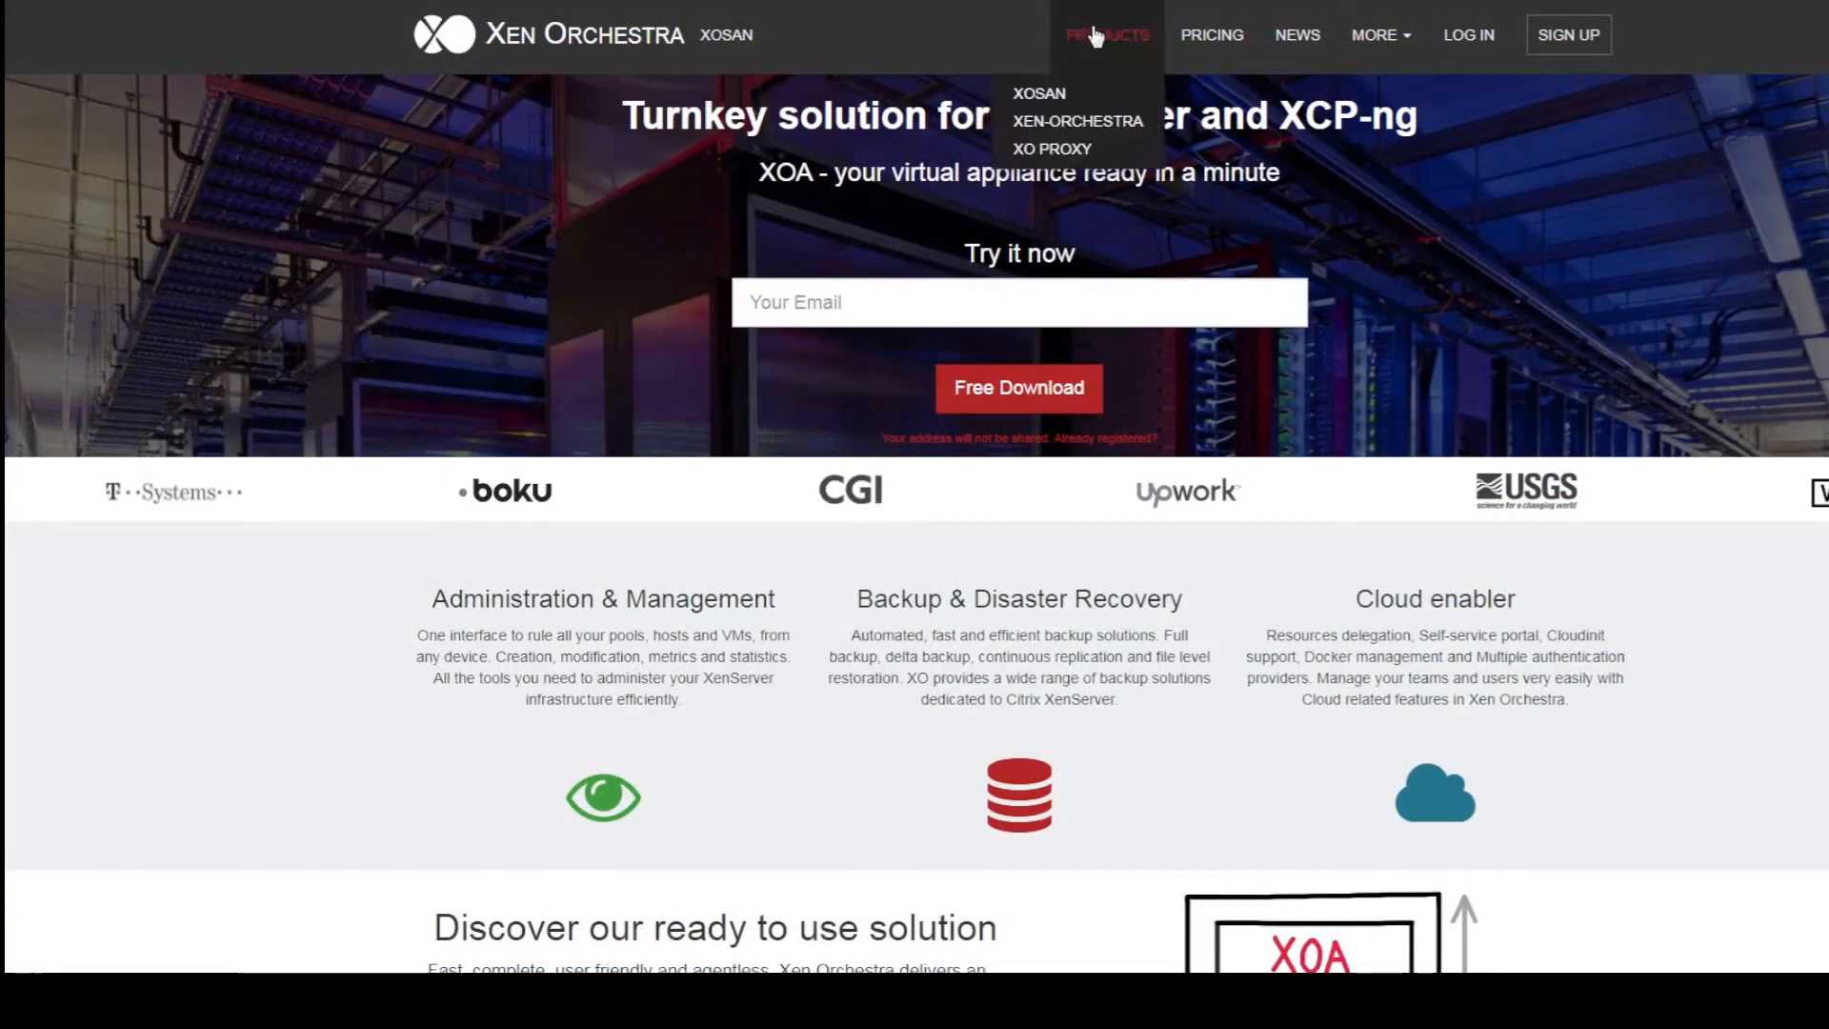
click(1101, 122)
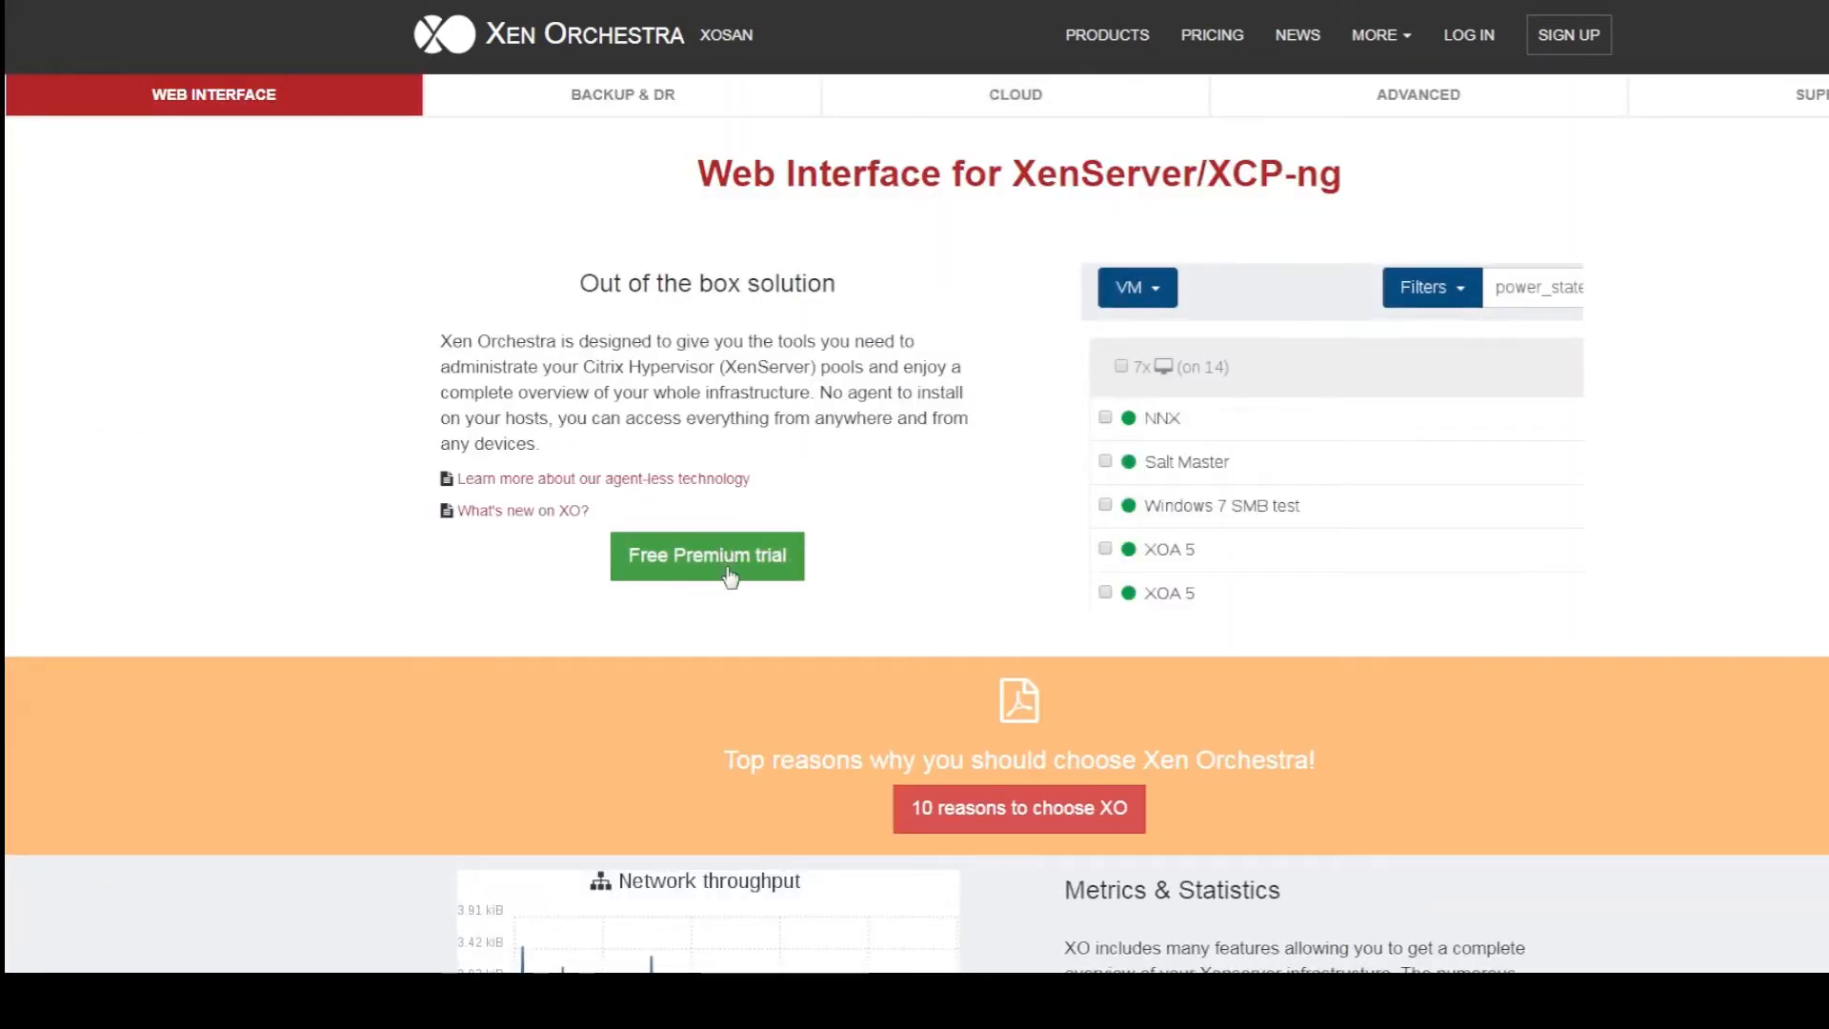
scroll(931, 609, down, 5)
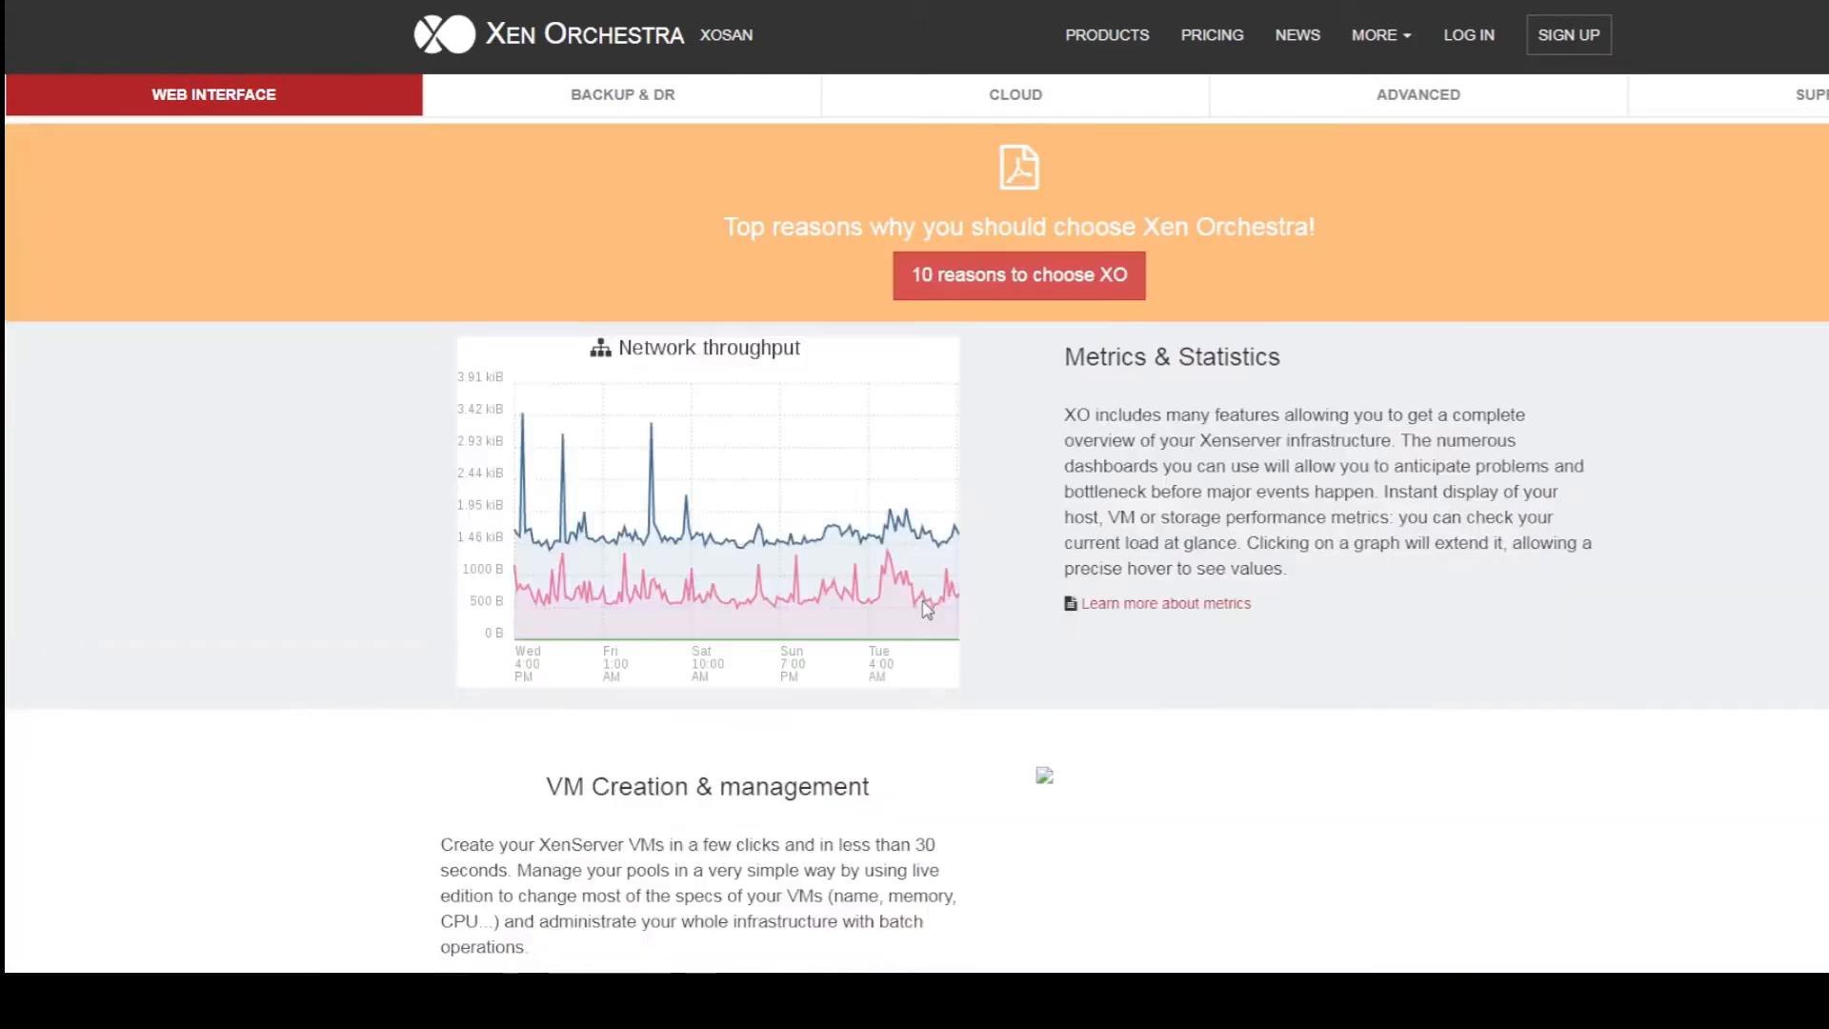
scroll(926, 608, down, 5)
scroll(924, 606, down, 8)
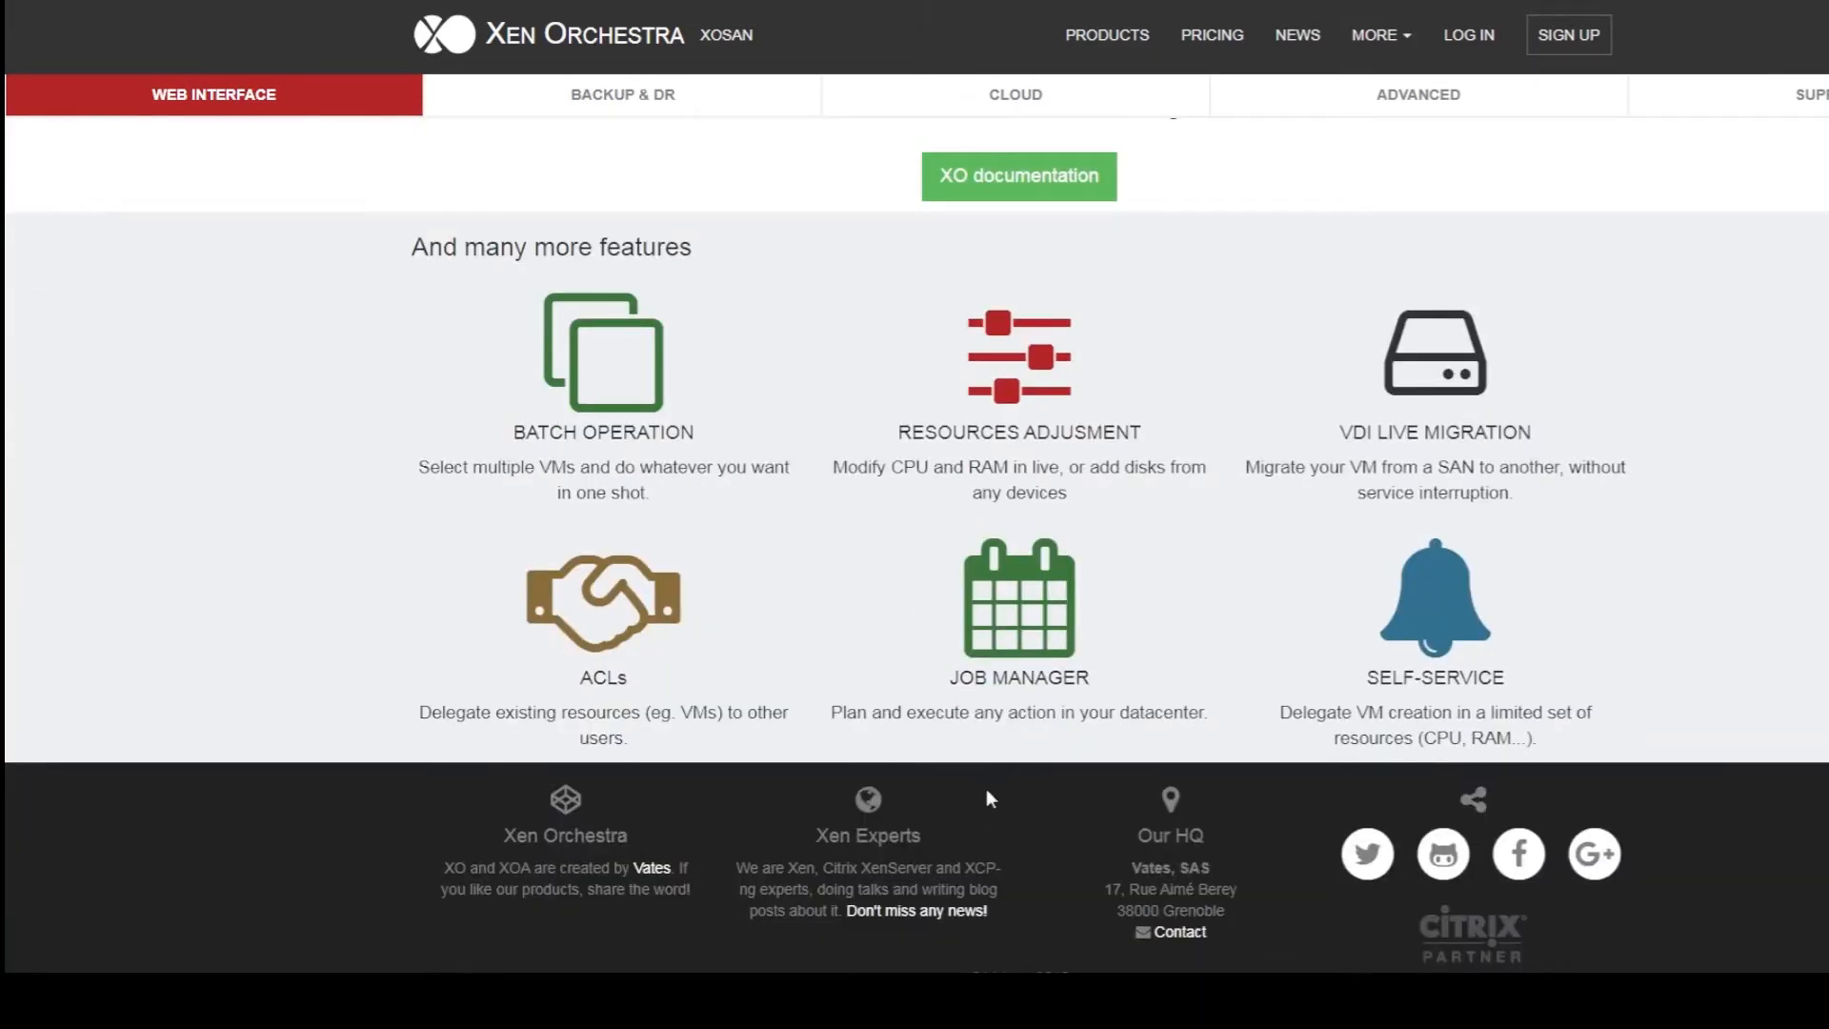
scroll(1638, 632, up, 15)
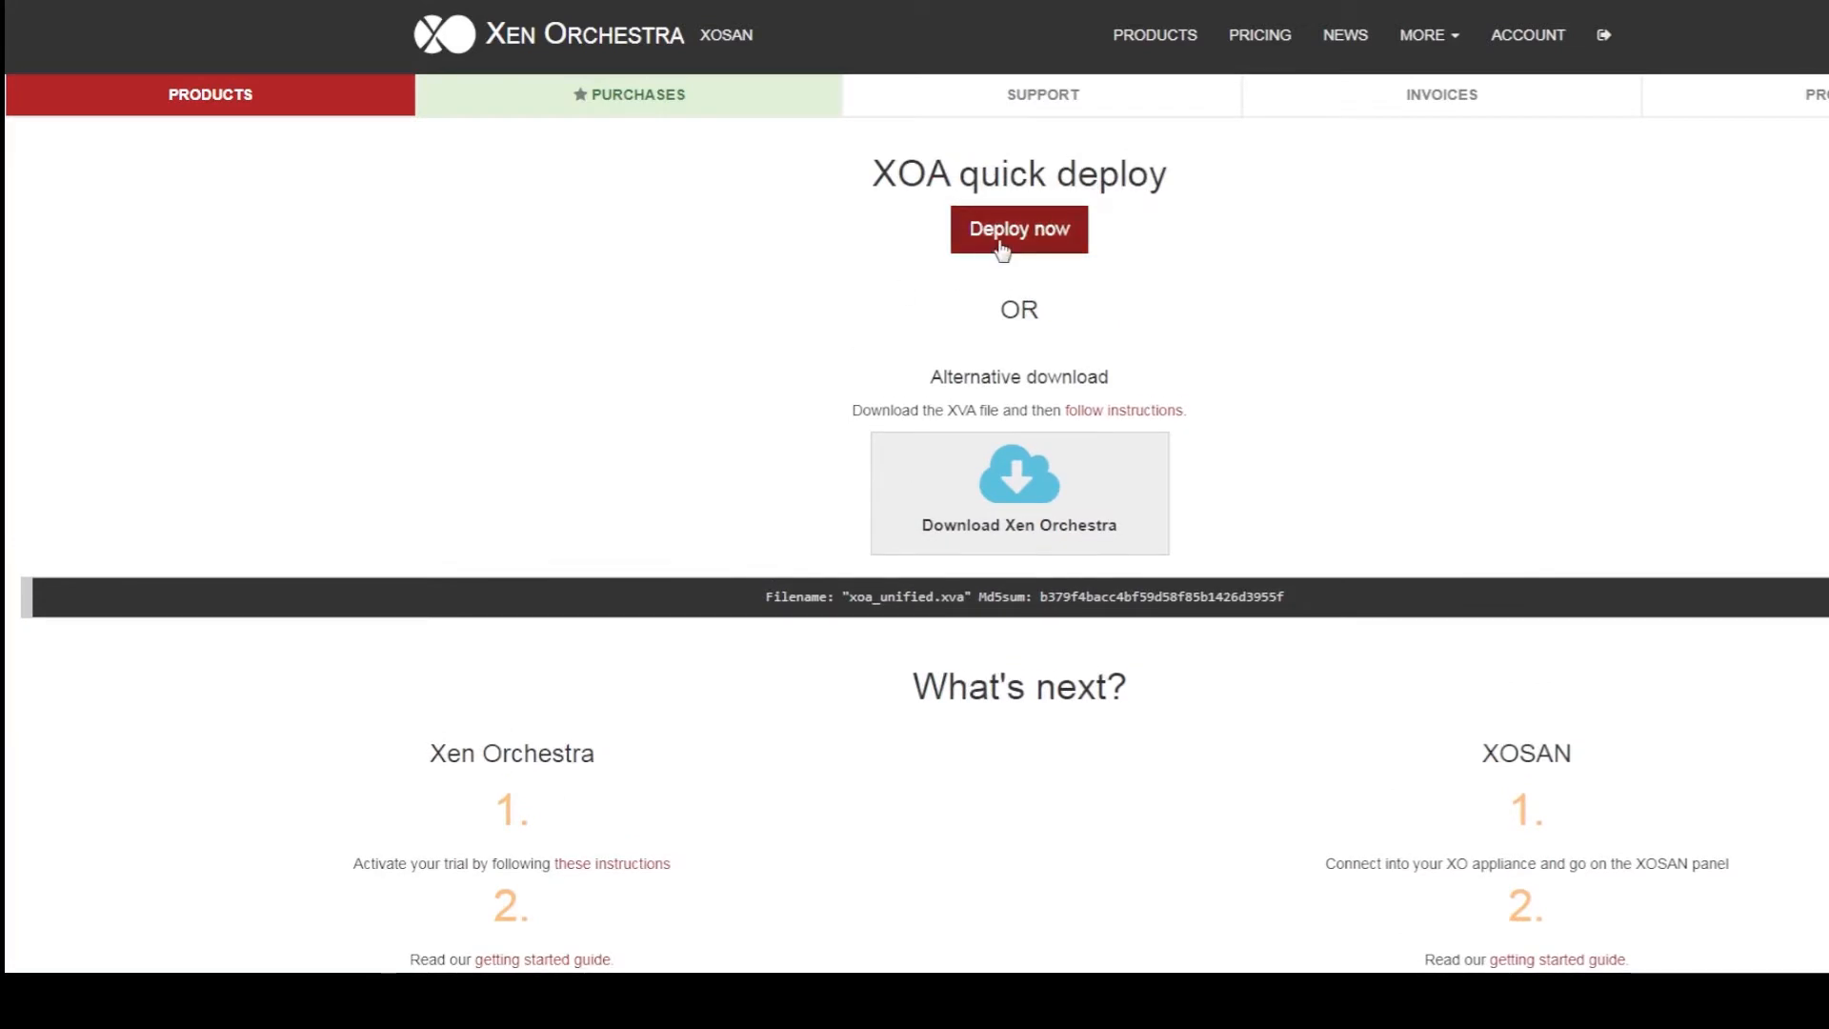
In the XOA quick deploy form, connect to host 192.168.1.70 with its root password
click(1000, 229)
click(867, 320)
text(192.16)
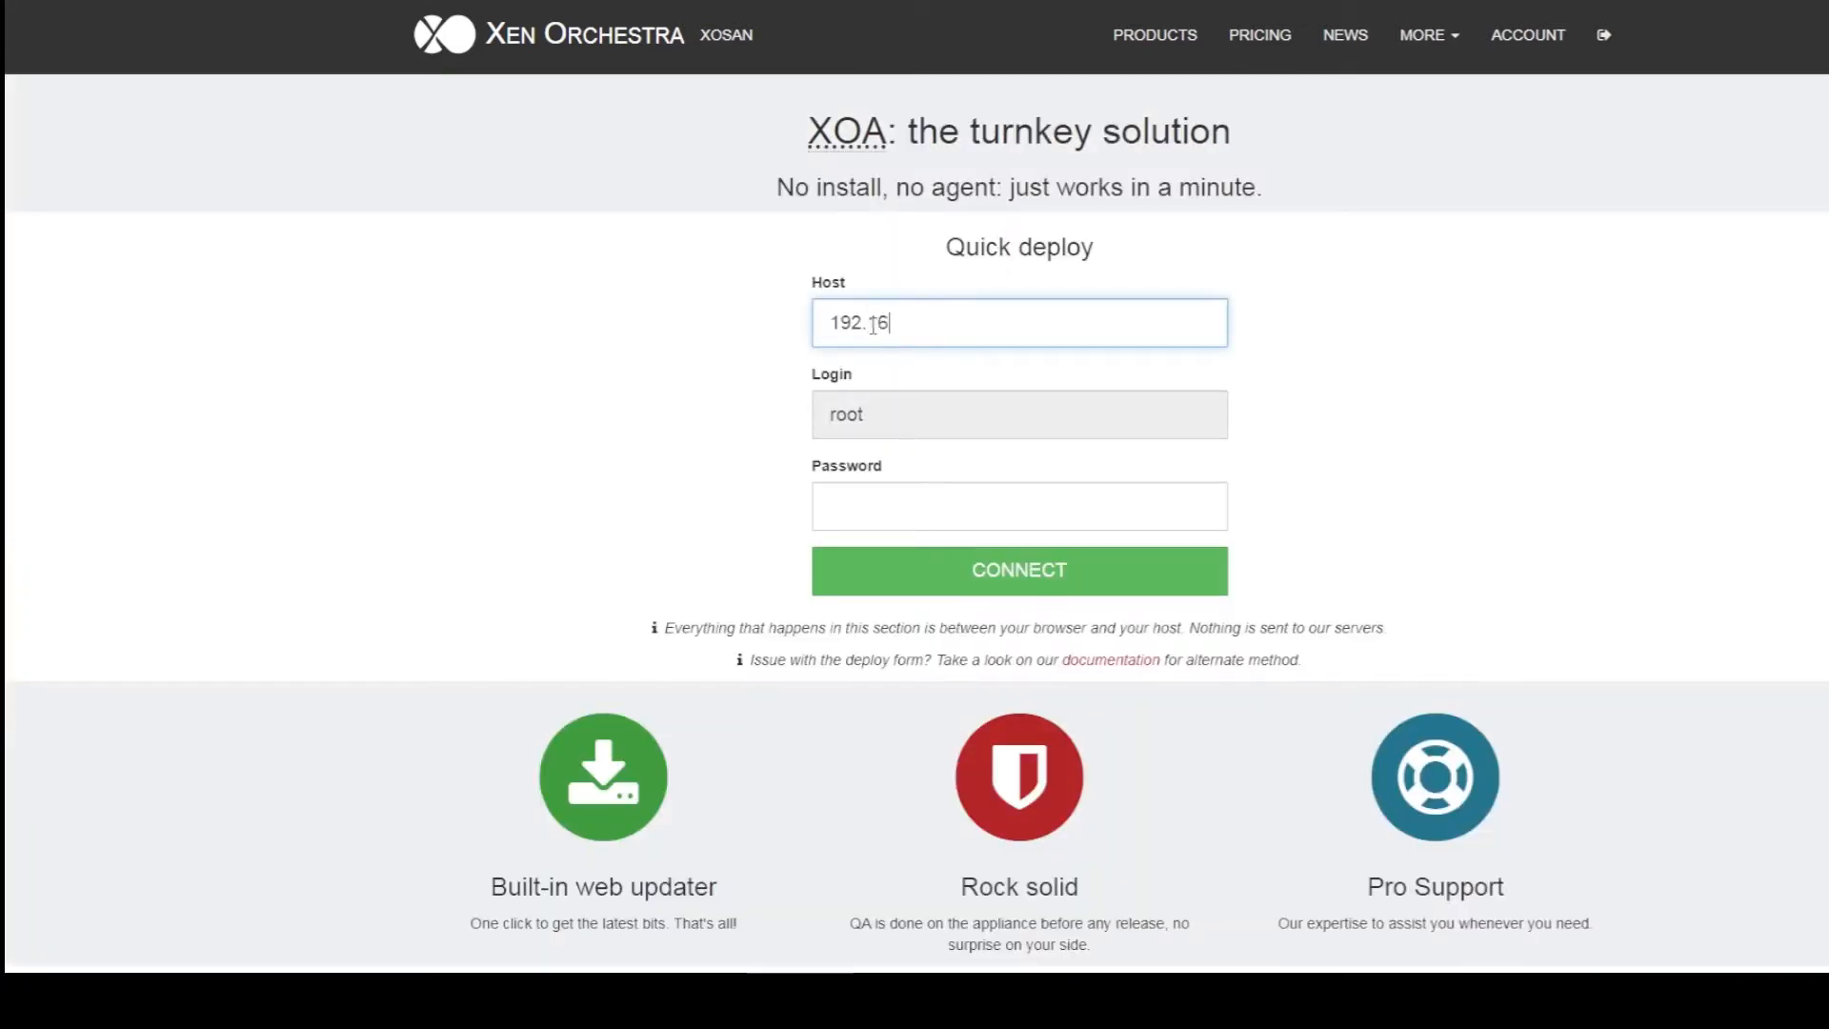
text(8.1.70)
key(Tab)
click(523, 424)
click(828, 493)
text(*******)
key(Return)
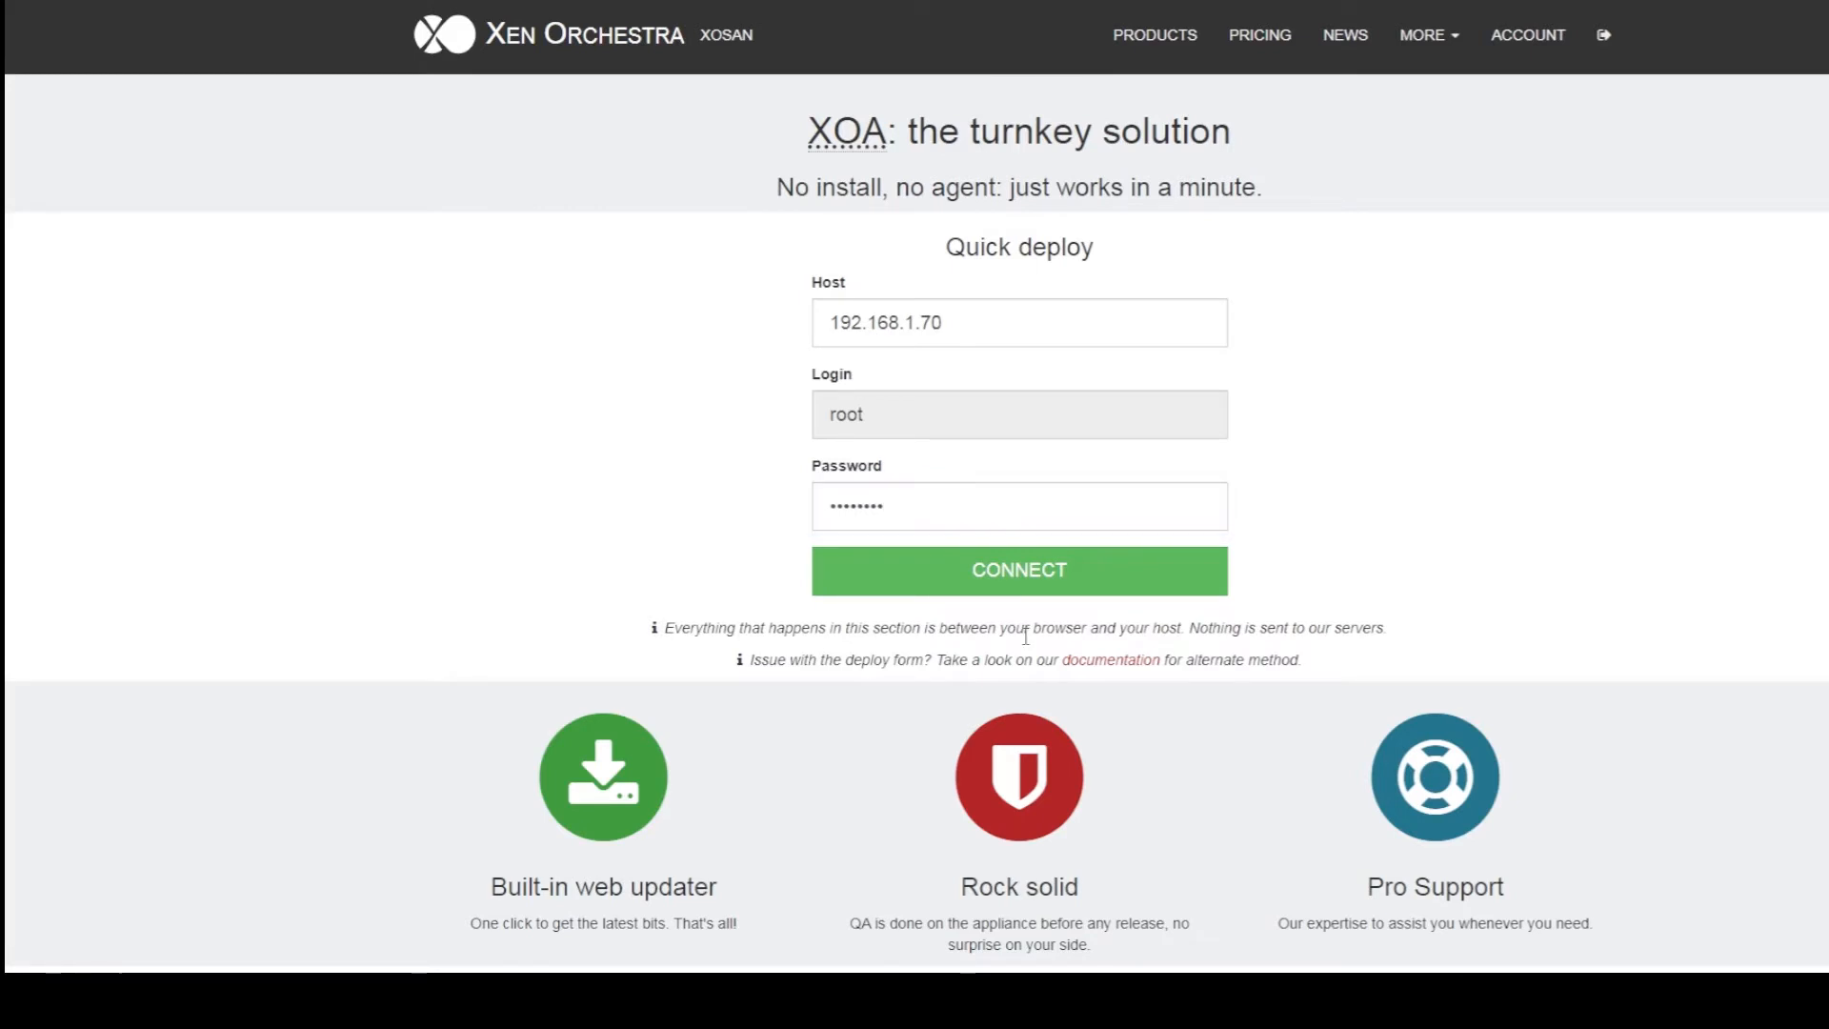
Accept the host's certificate warning and proceed to its page
click(1048, 311)
click(747, 569)
click(738, 734)
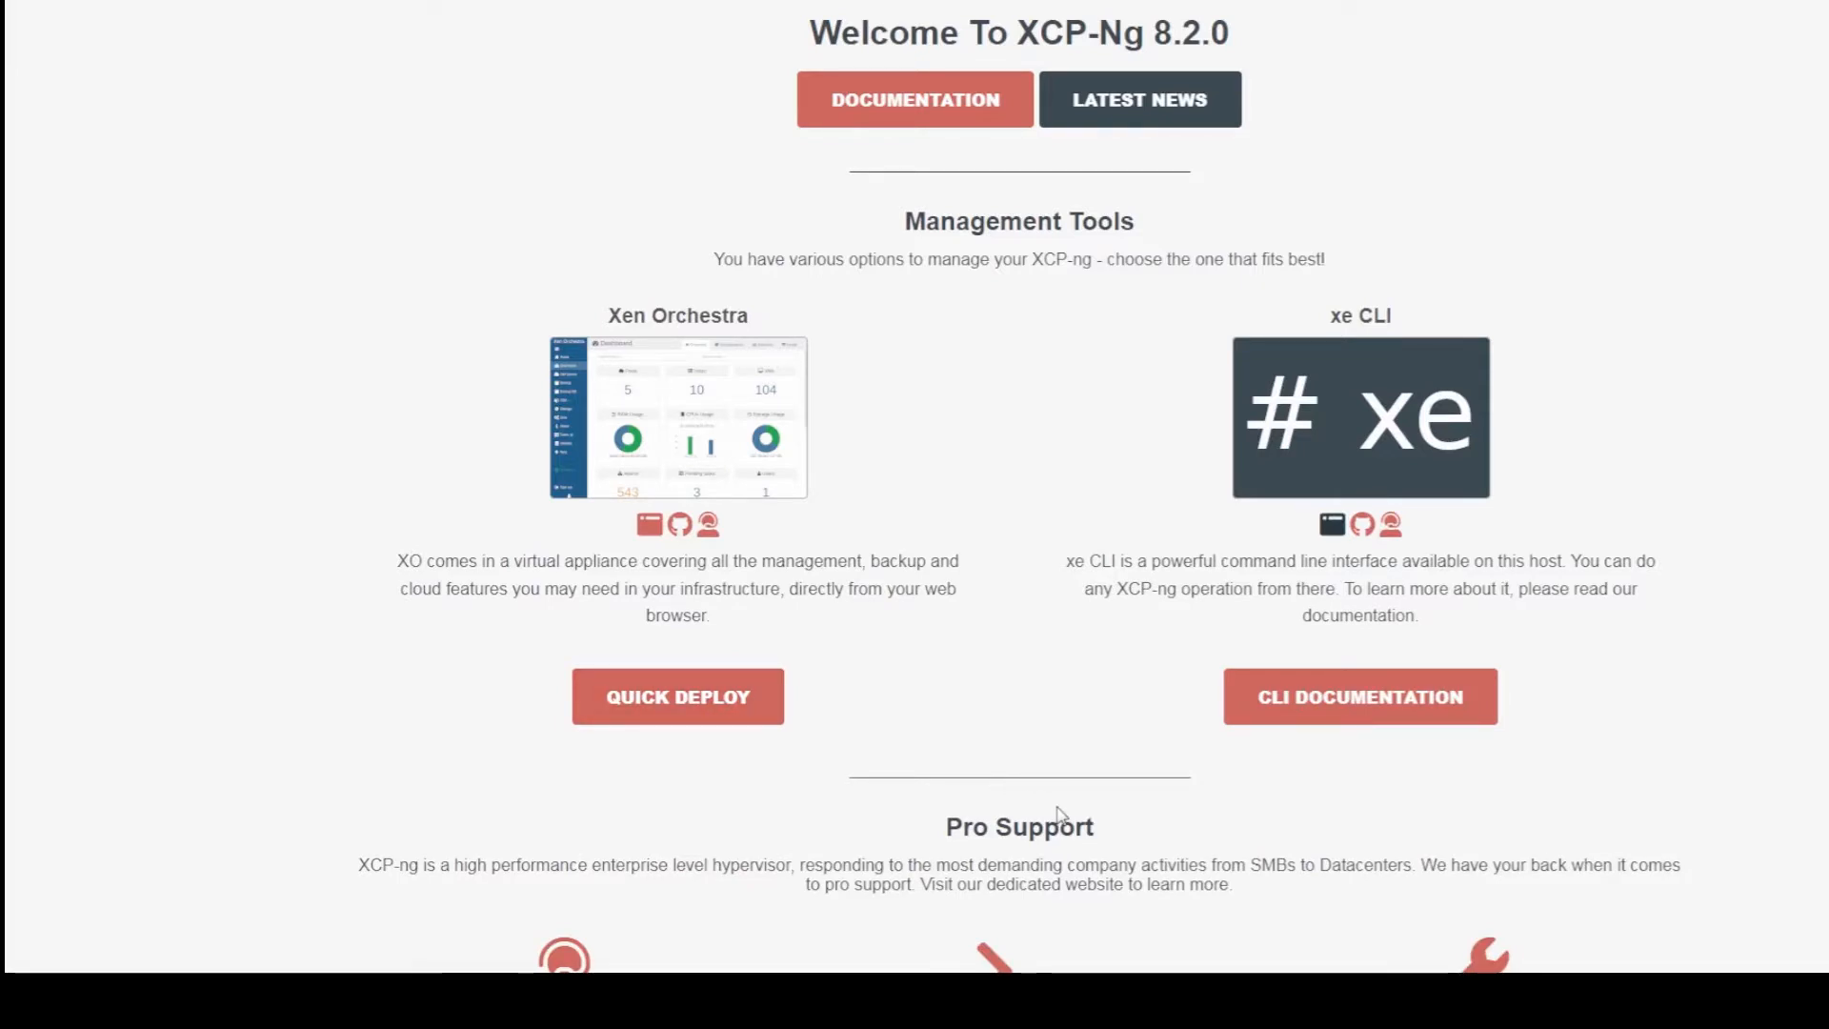
Start XOA Quick Deploy from the host page and submit the root credentials
scroll(1331, 964, down, 3)
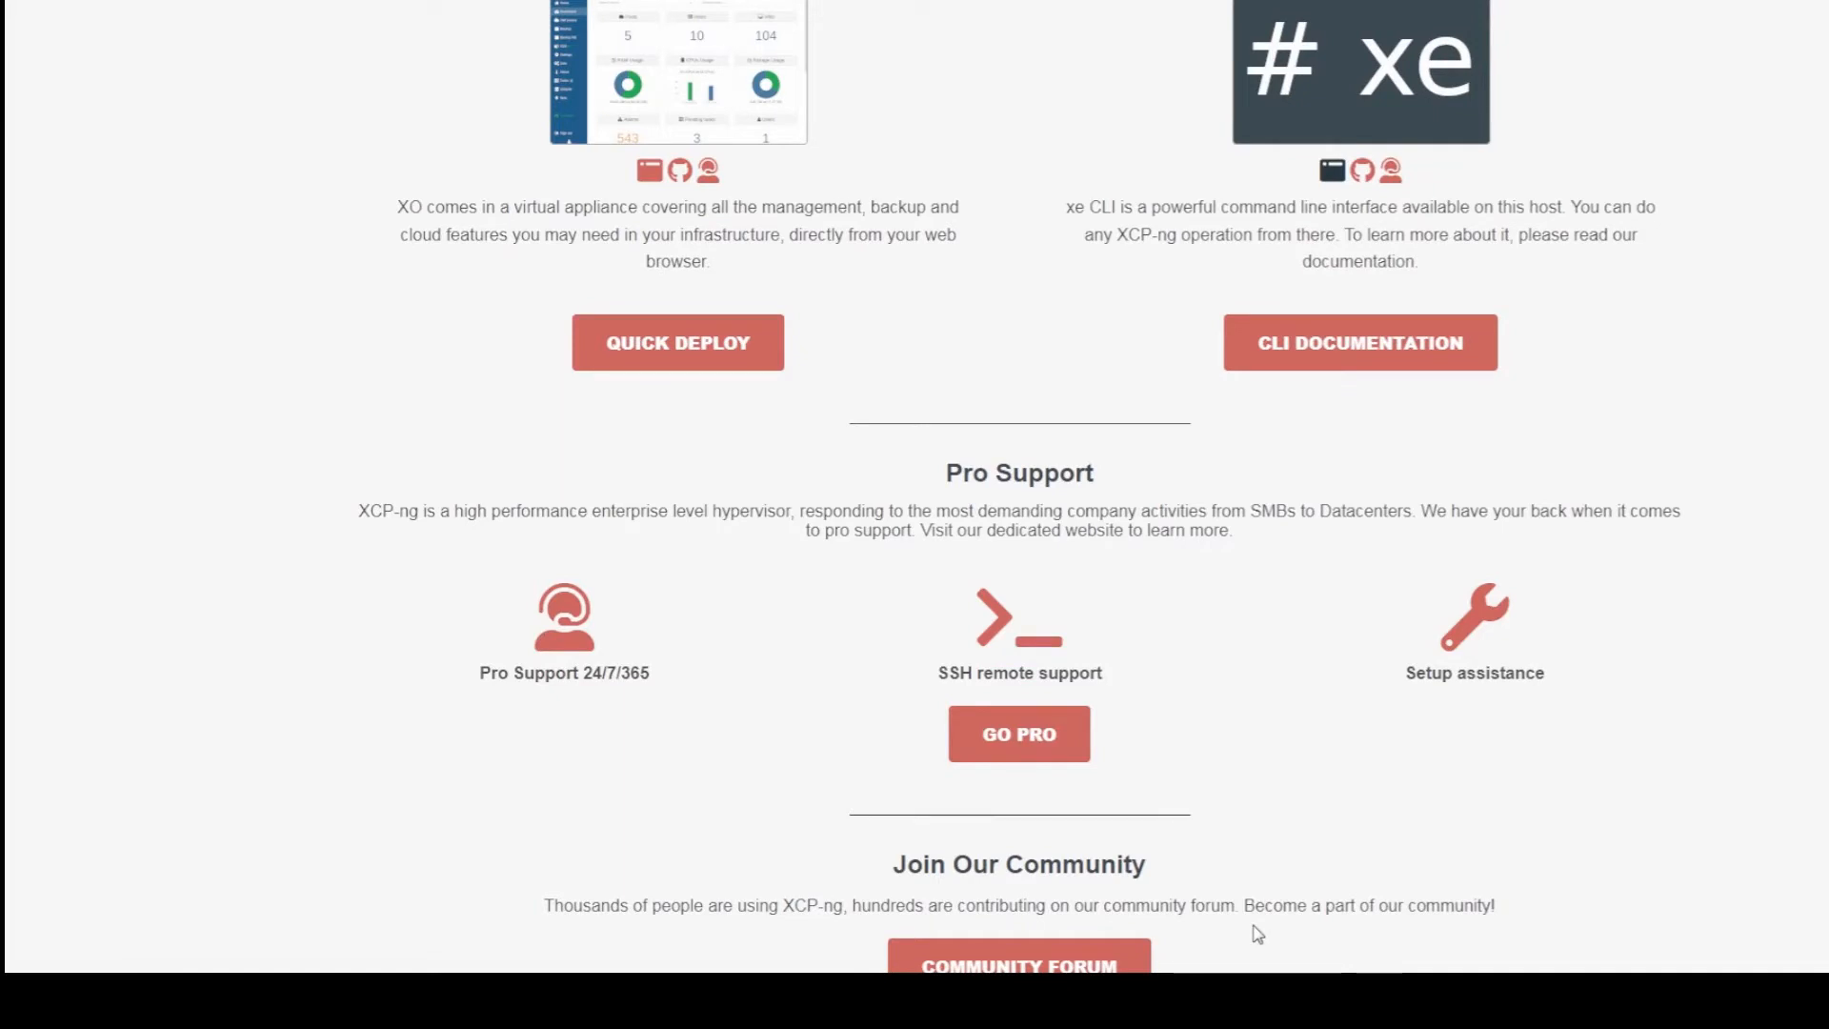
scroll(1255, 933, up, 3)
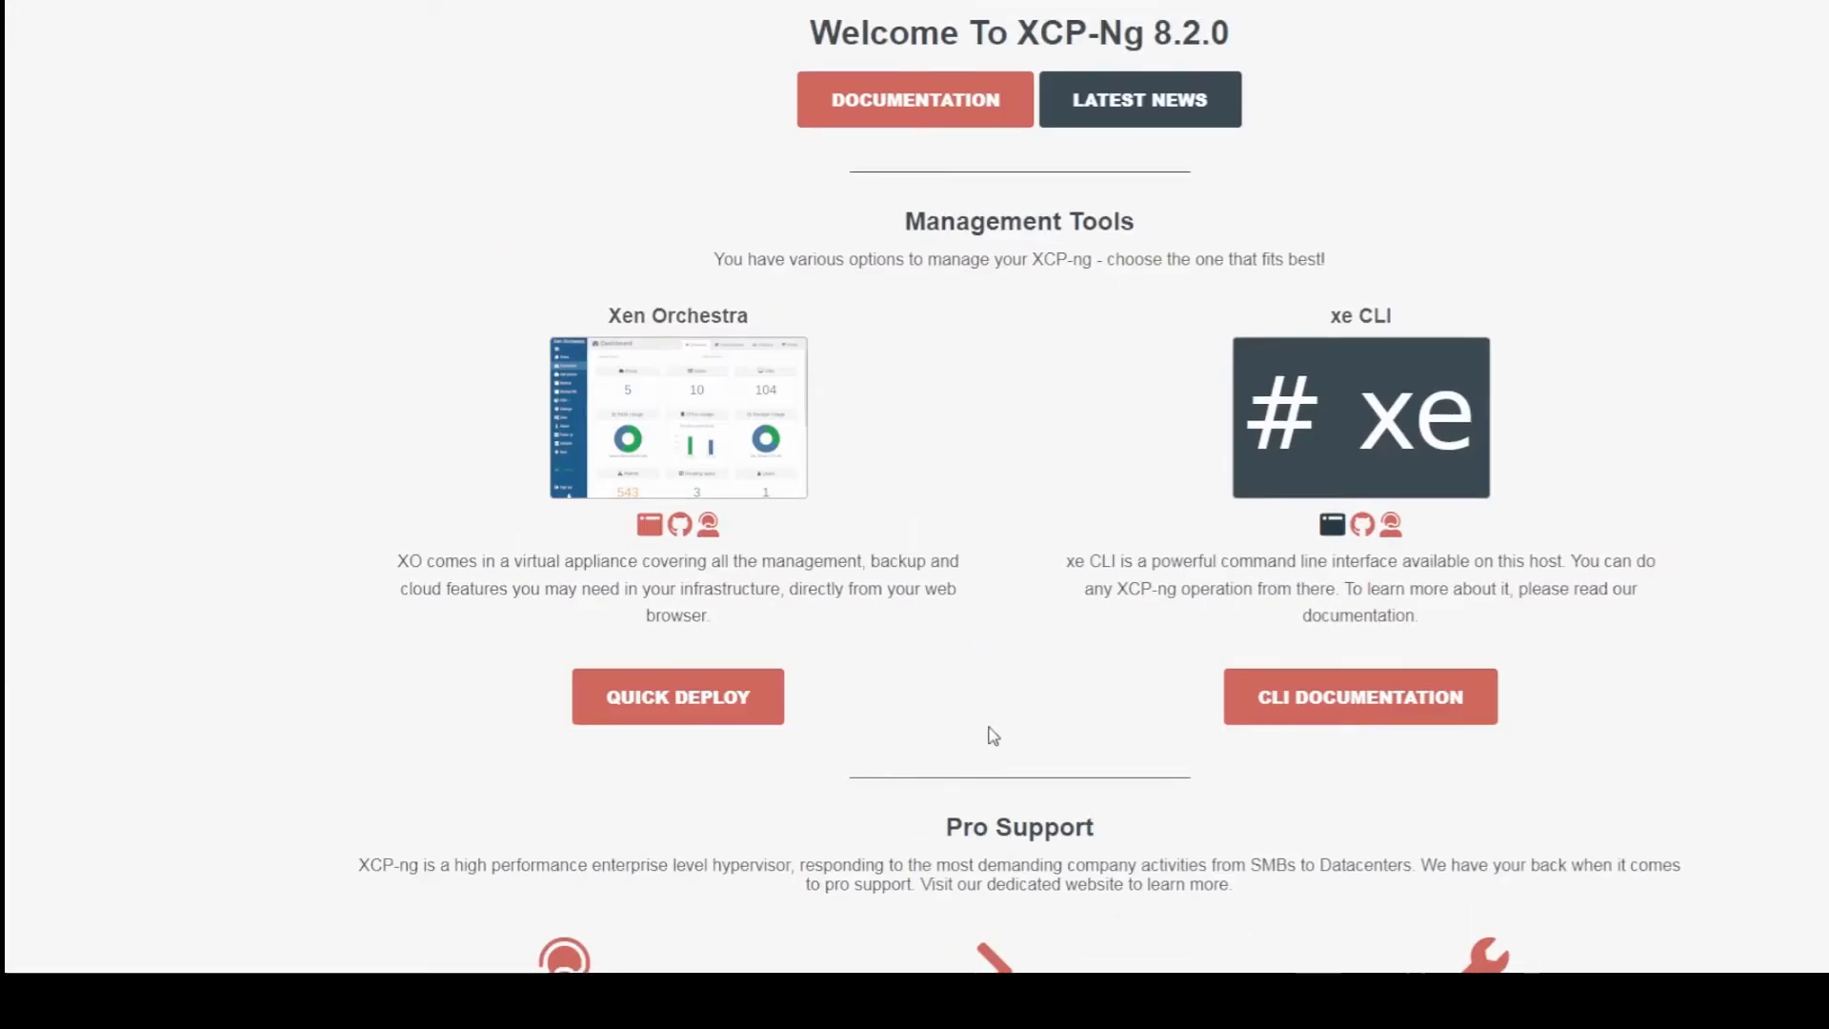
scroll(990, 736, down, 3)
scroll(657, 743, up, 3)
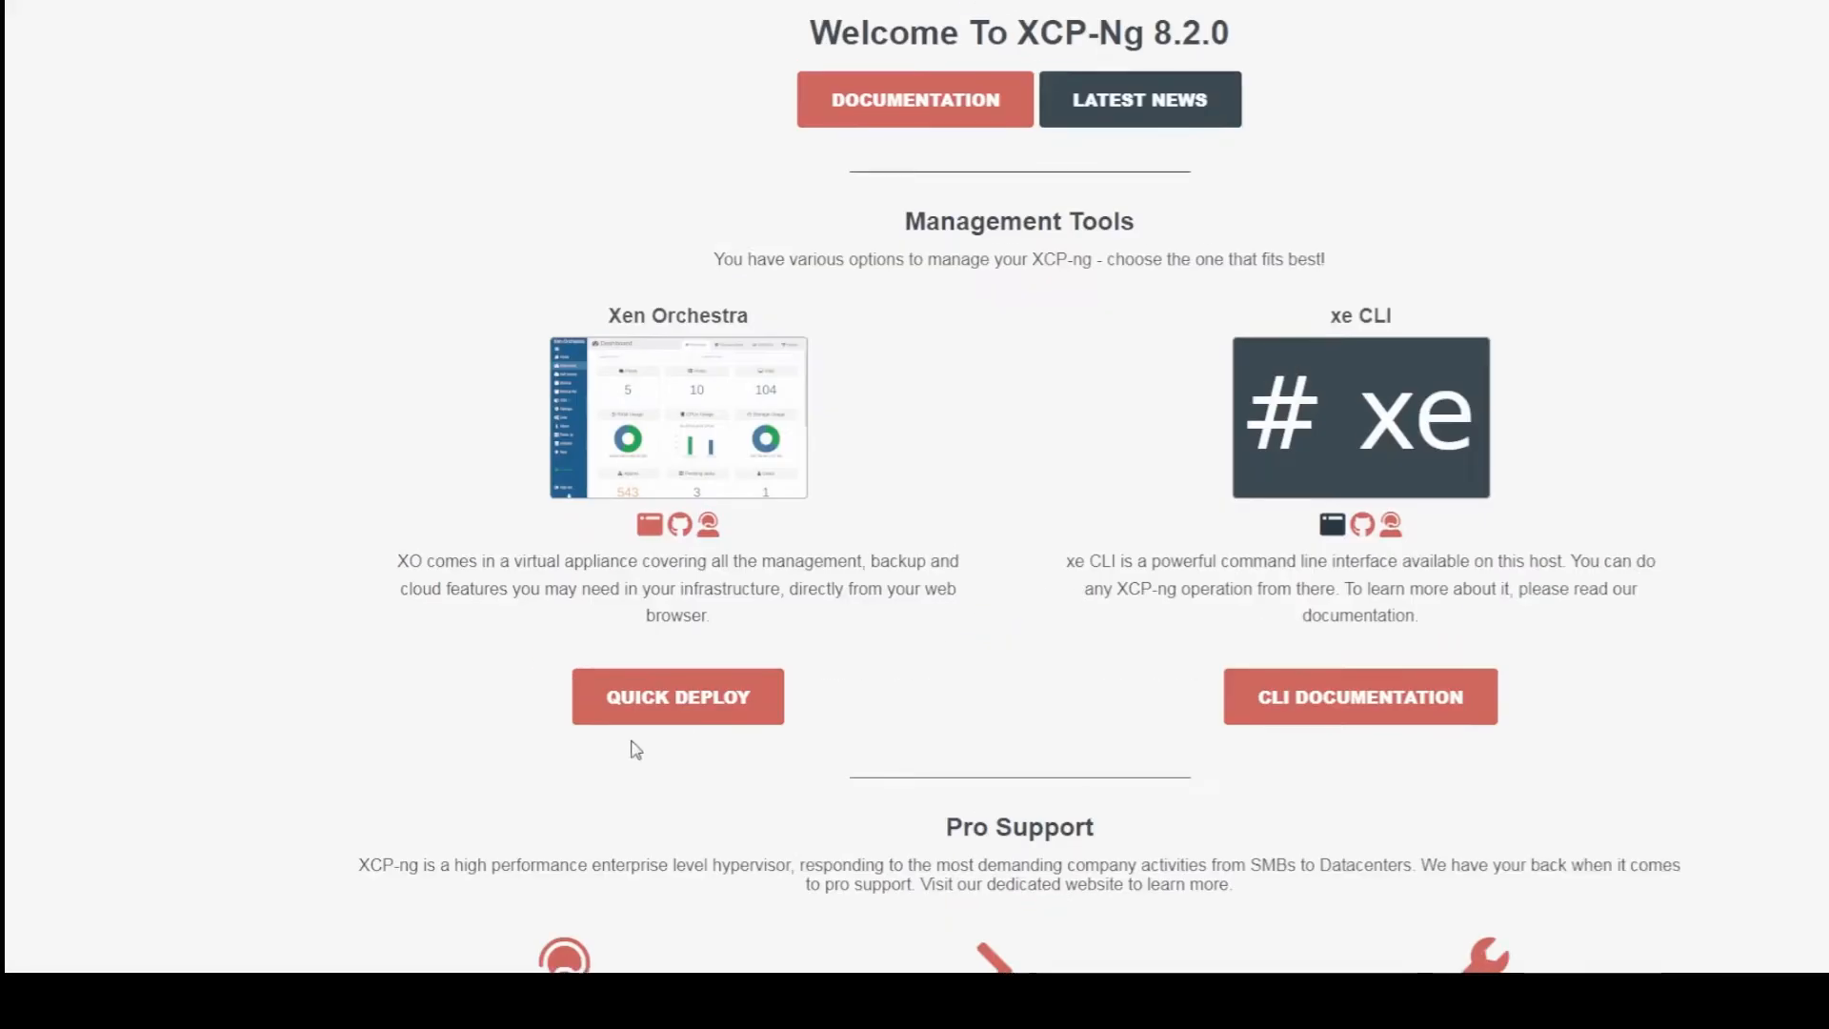
click(671, 719)
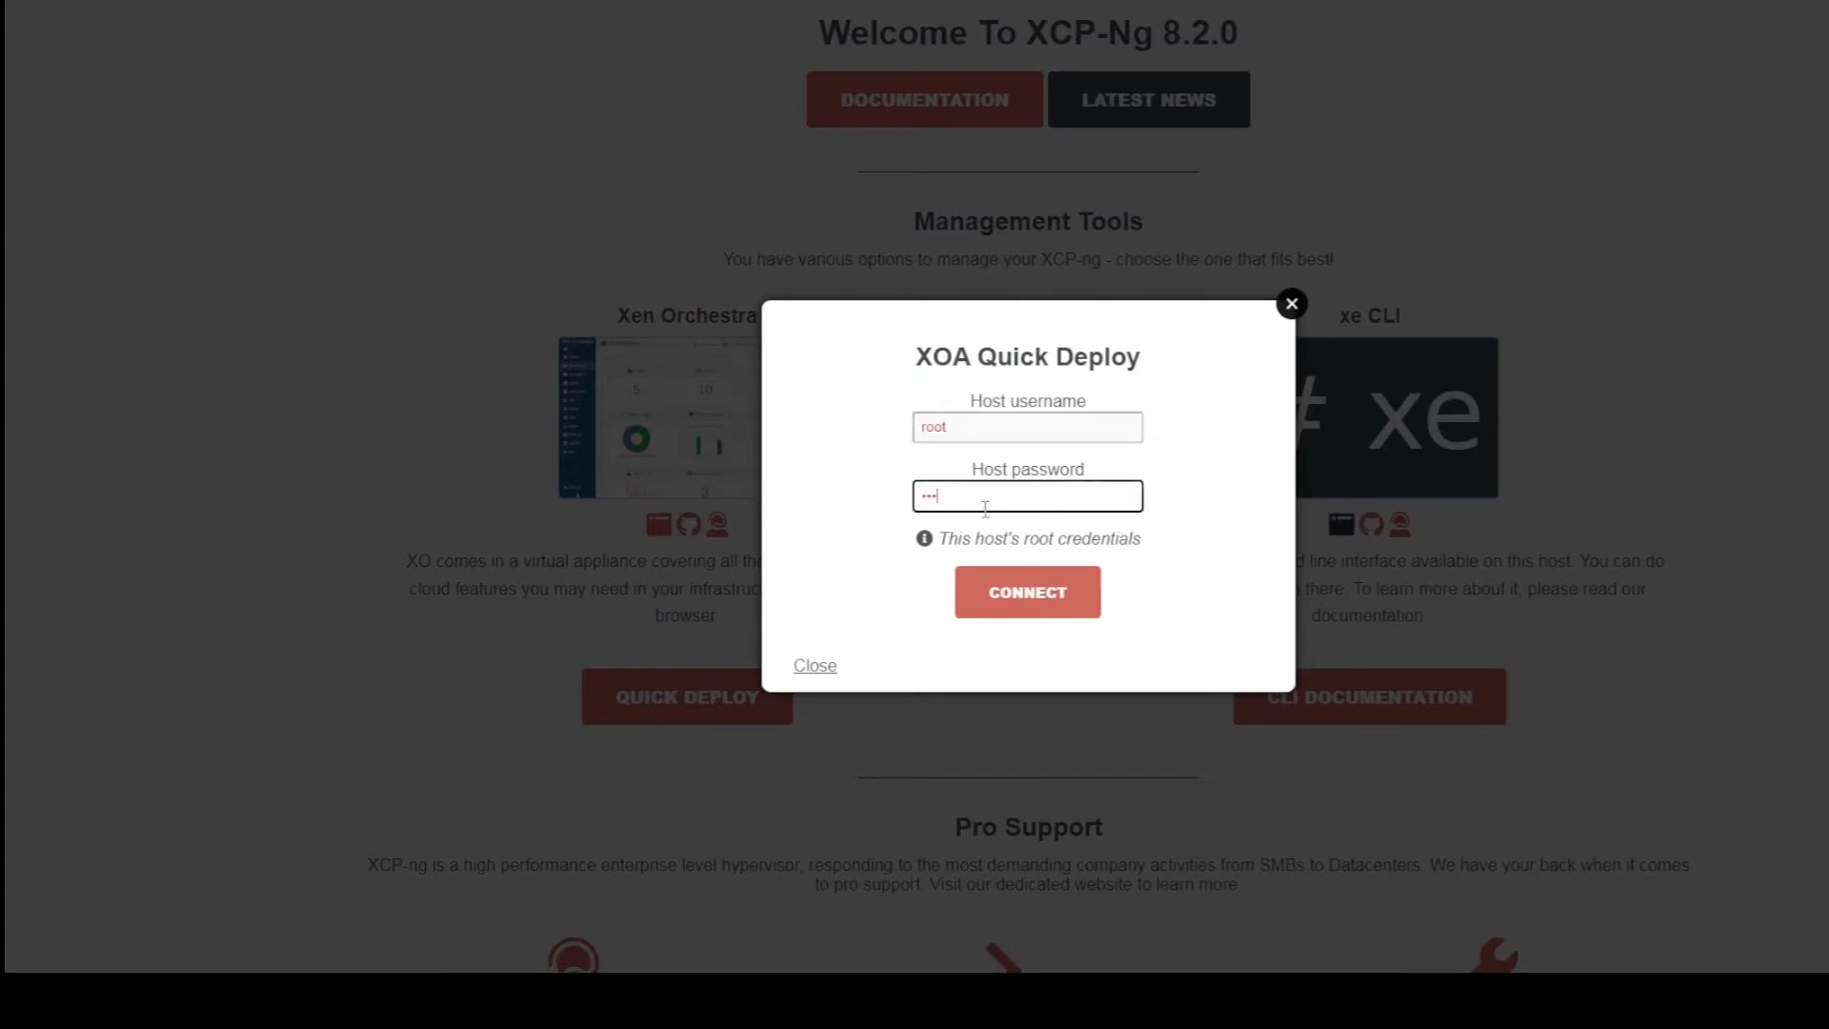
key(Return)
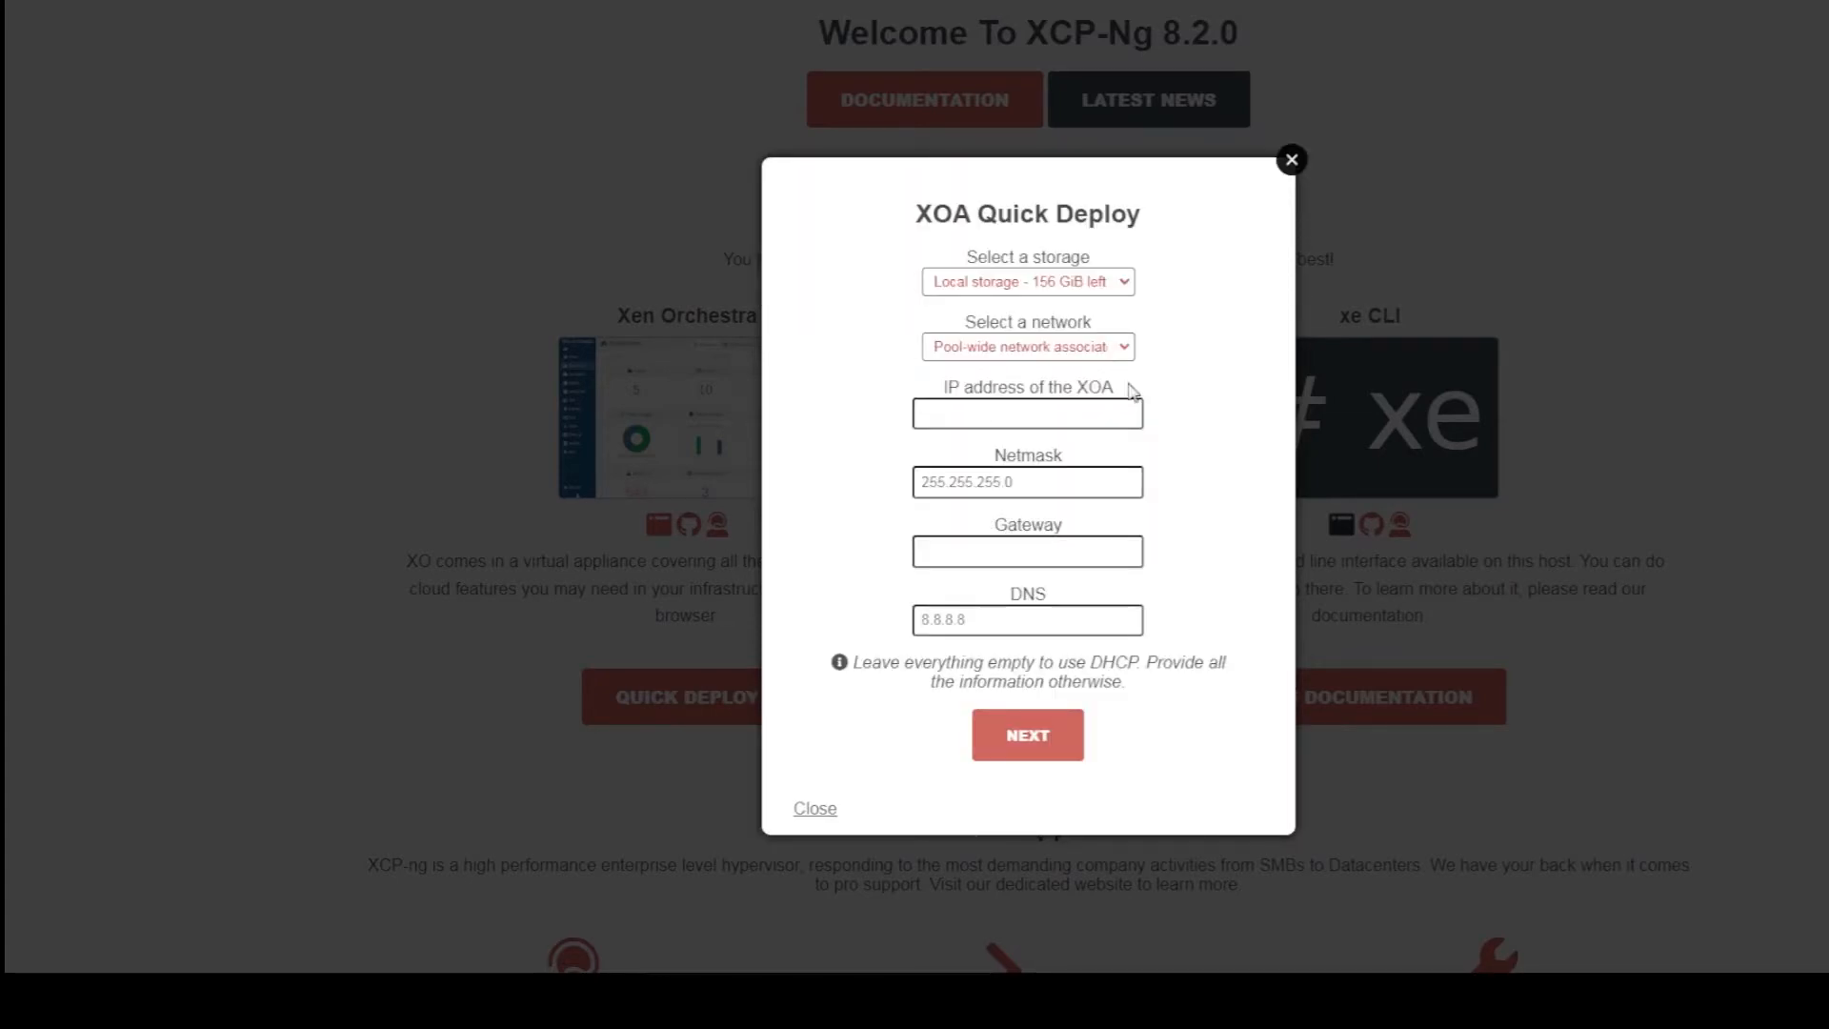
Give the appliance IP 192.168.1.80 with gateway and DNS 192.168.1.1, and continue
click(1062, 416)
text(192.168.1.80)
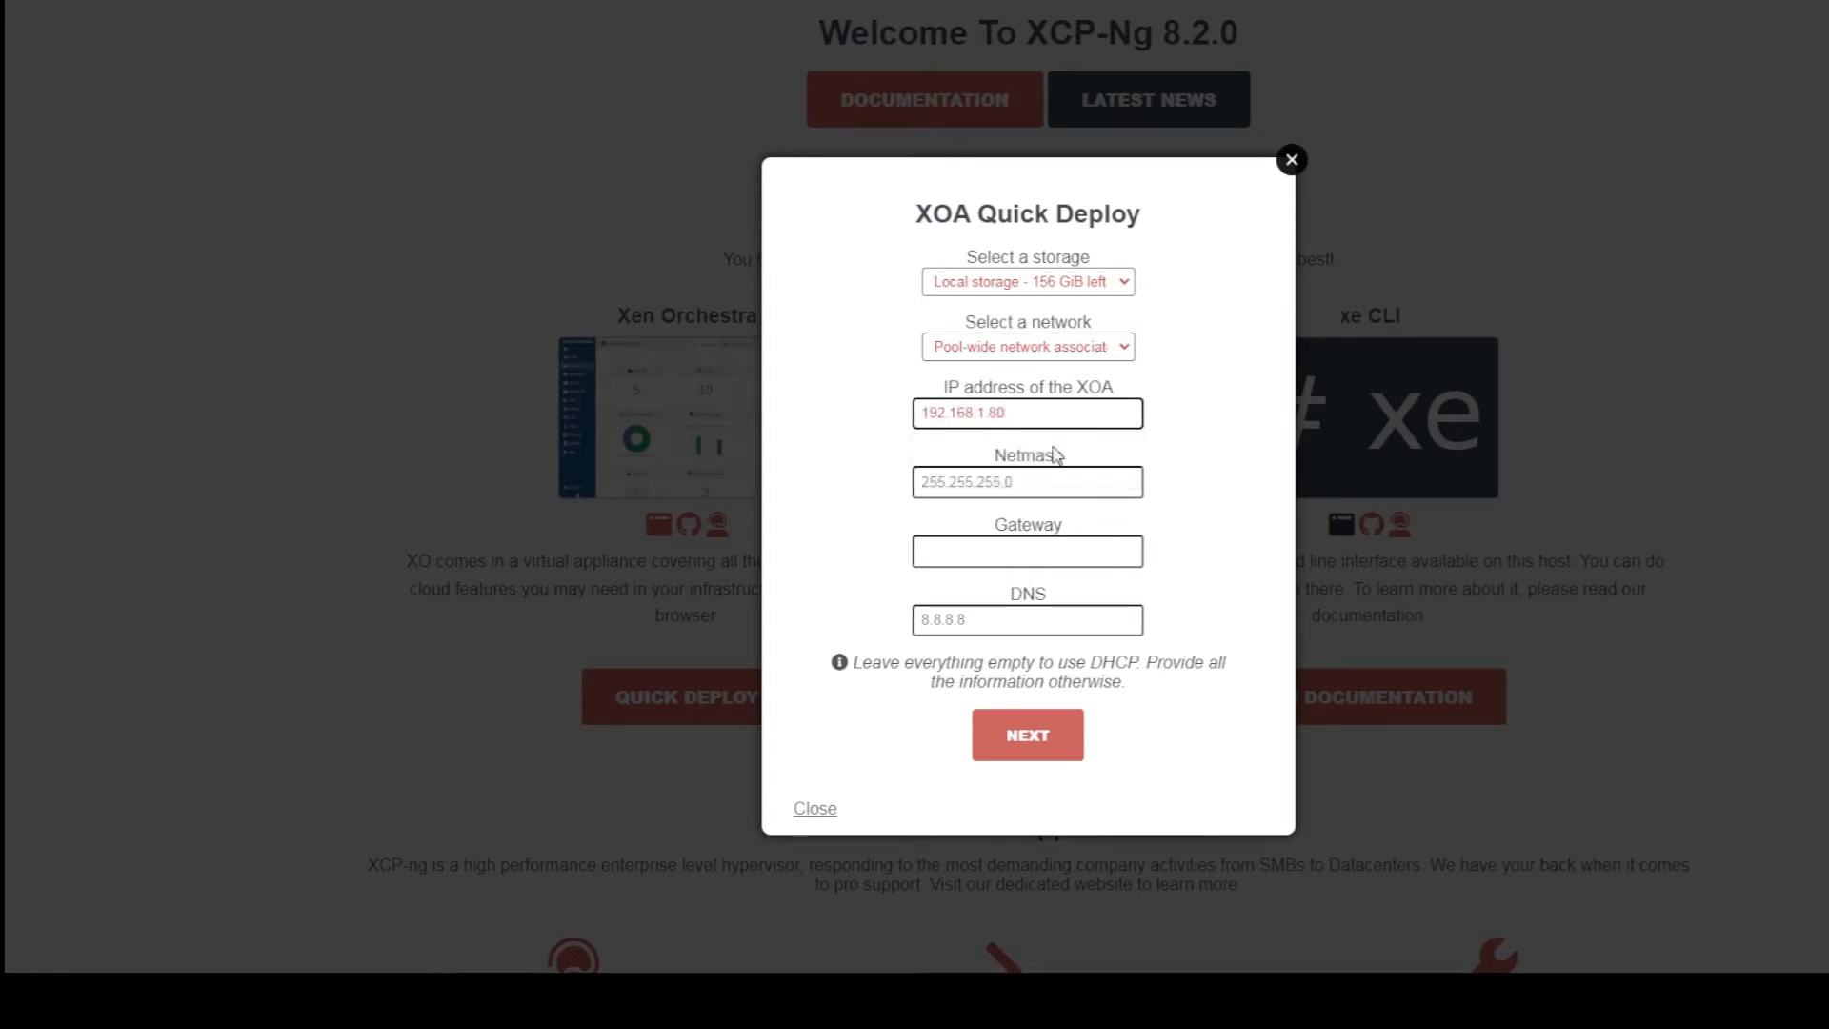
click(1065, 556)
click(958, 597)
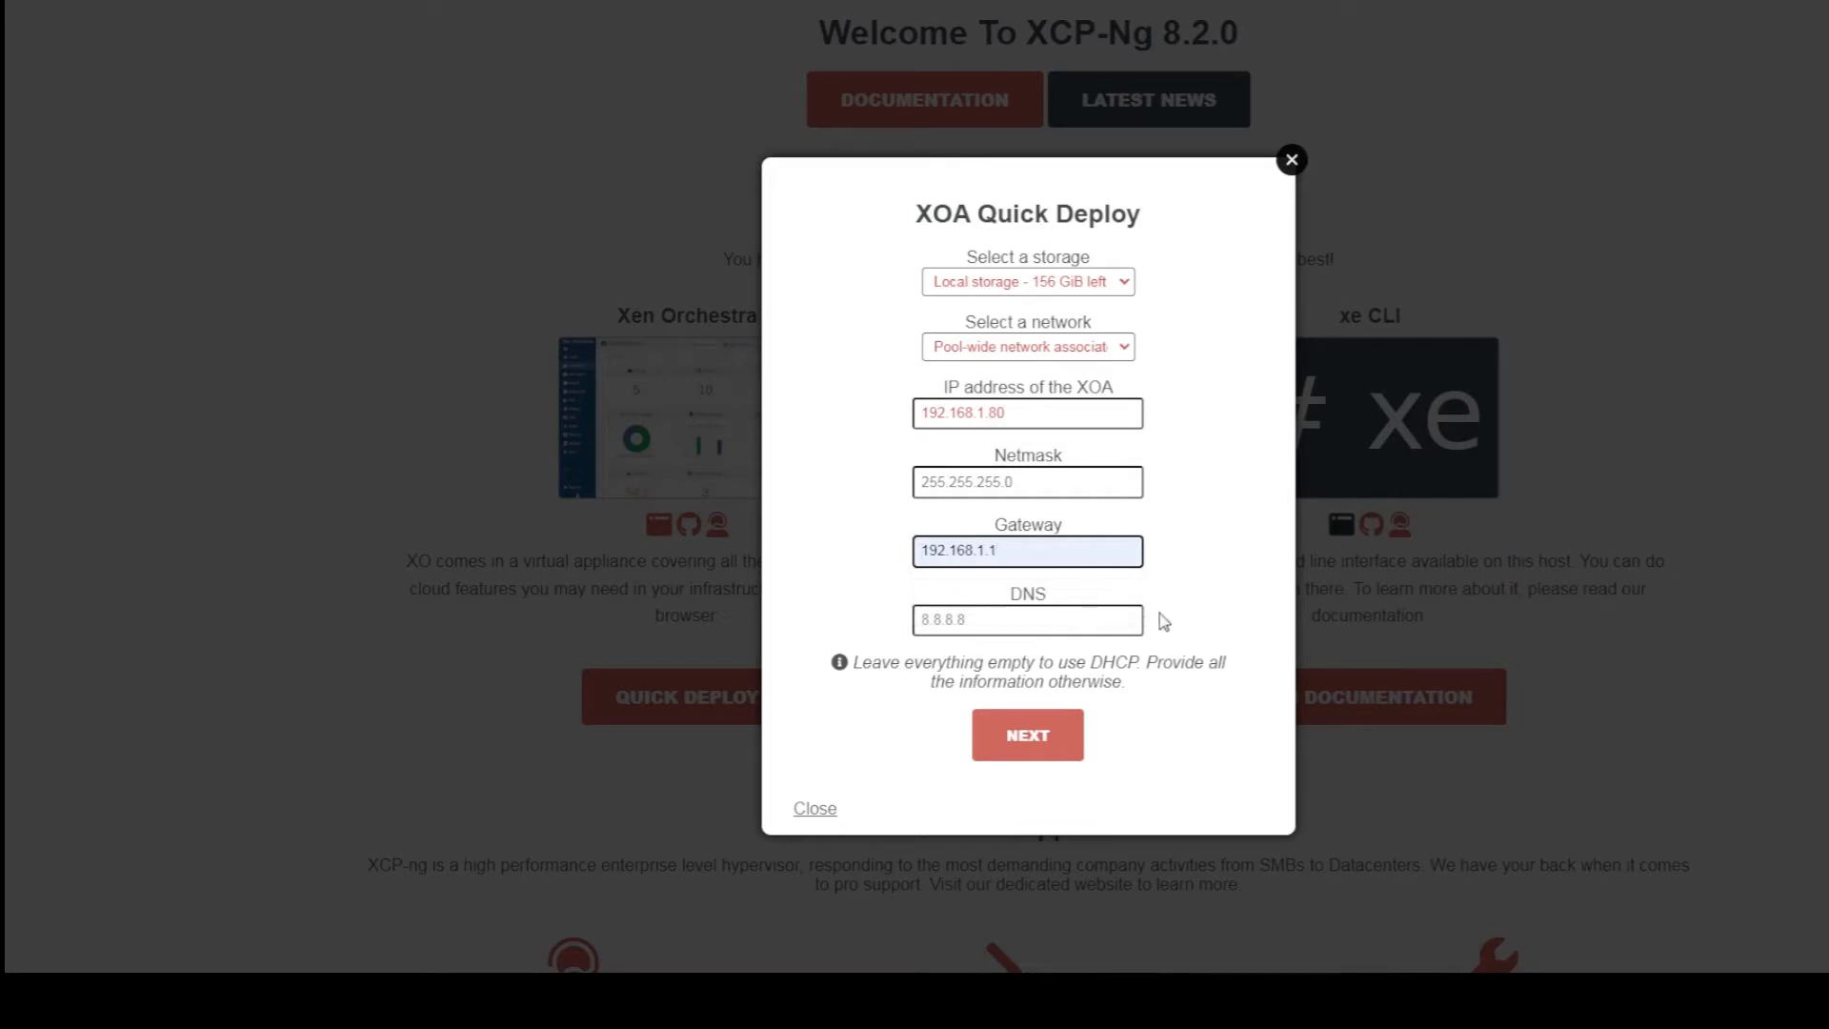
click(1018, 619)
click(1019, 667)
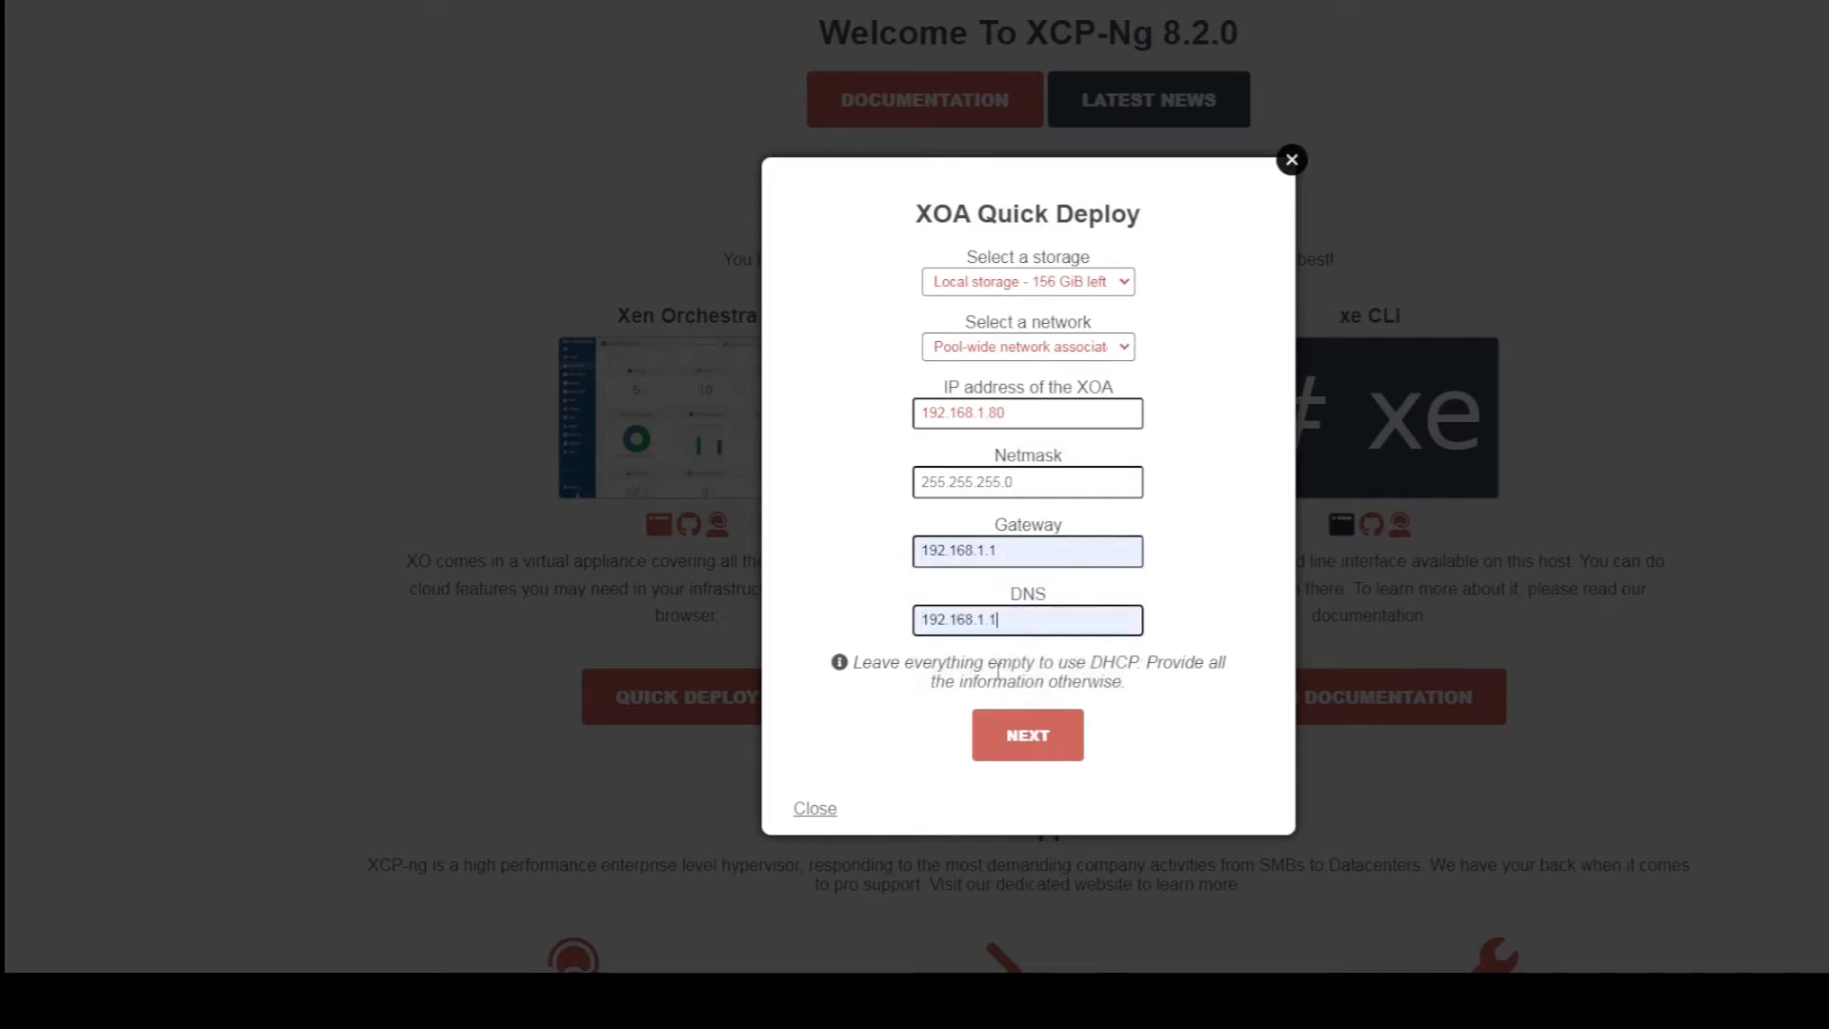
click(1022, 738)
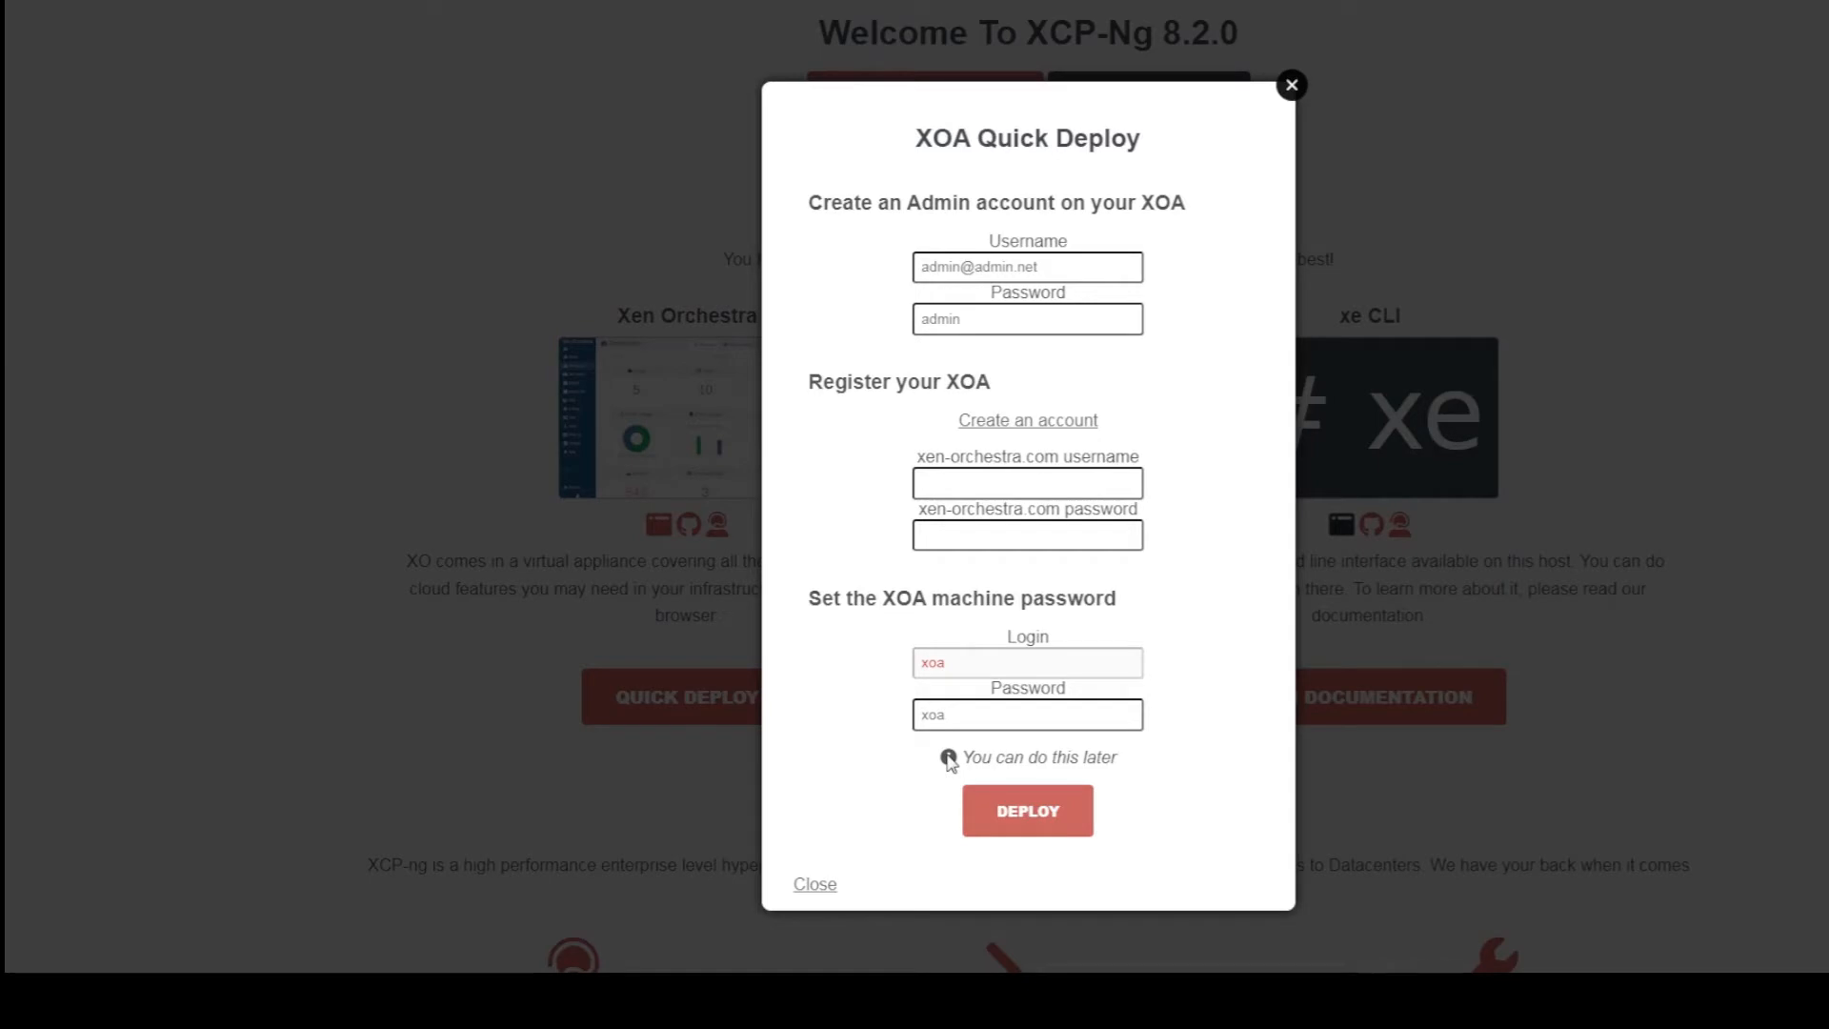
Deploy XOA with the default admin and machine credentials, then dismiss the 'XOA not responding' alert
click(1032, 818)
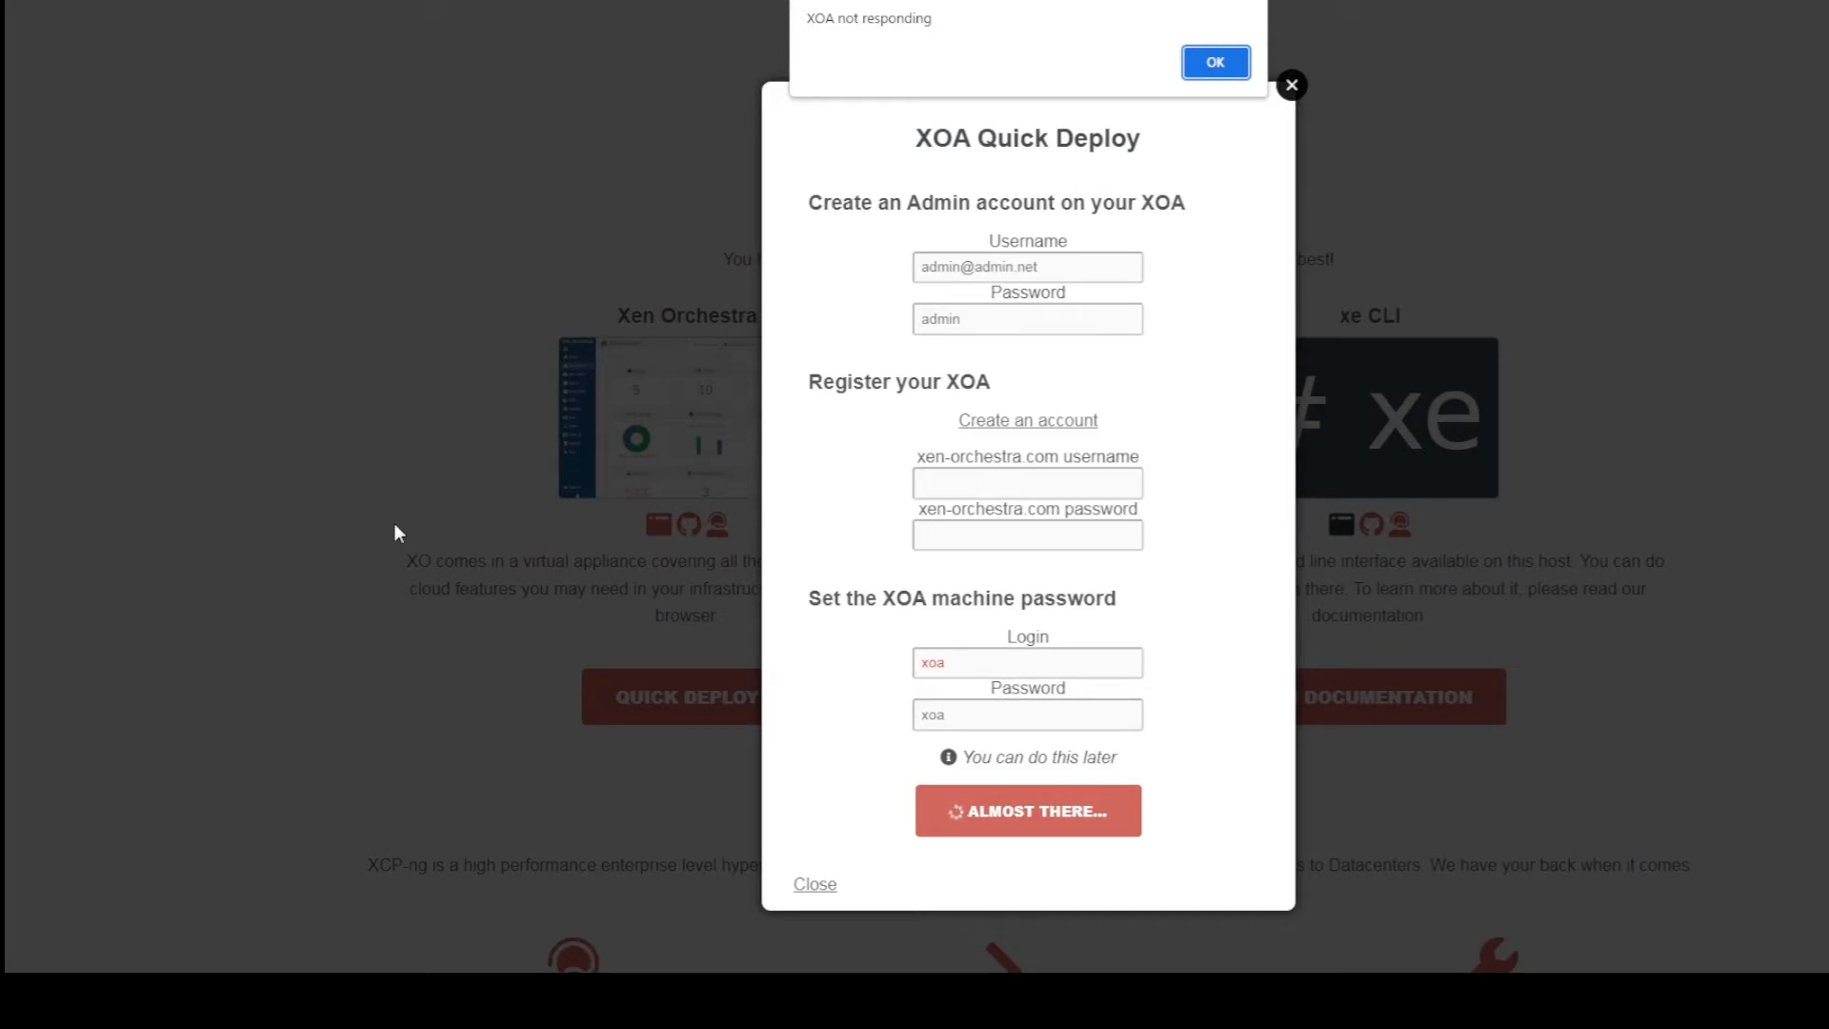
click(1215, 63)
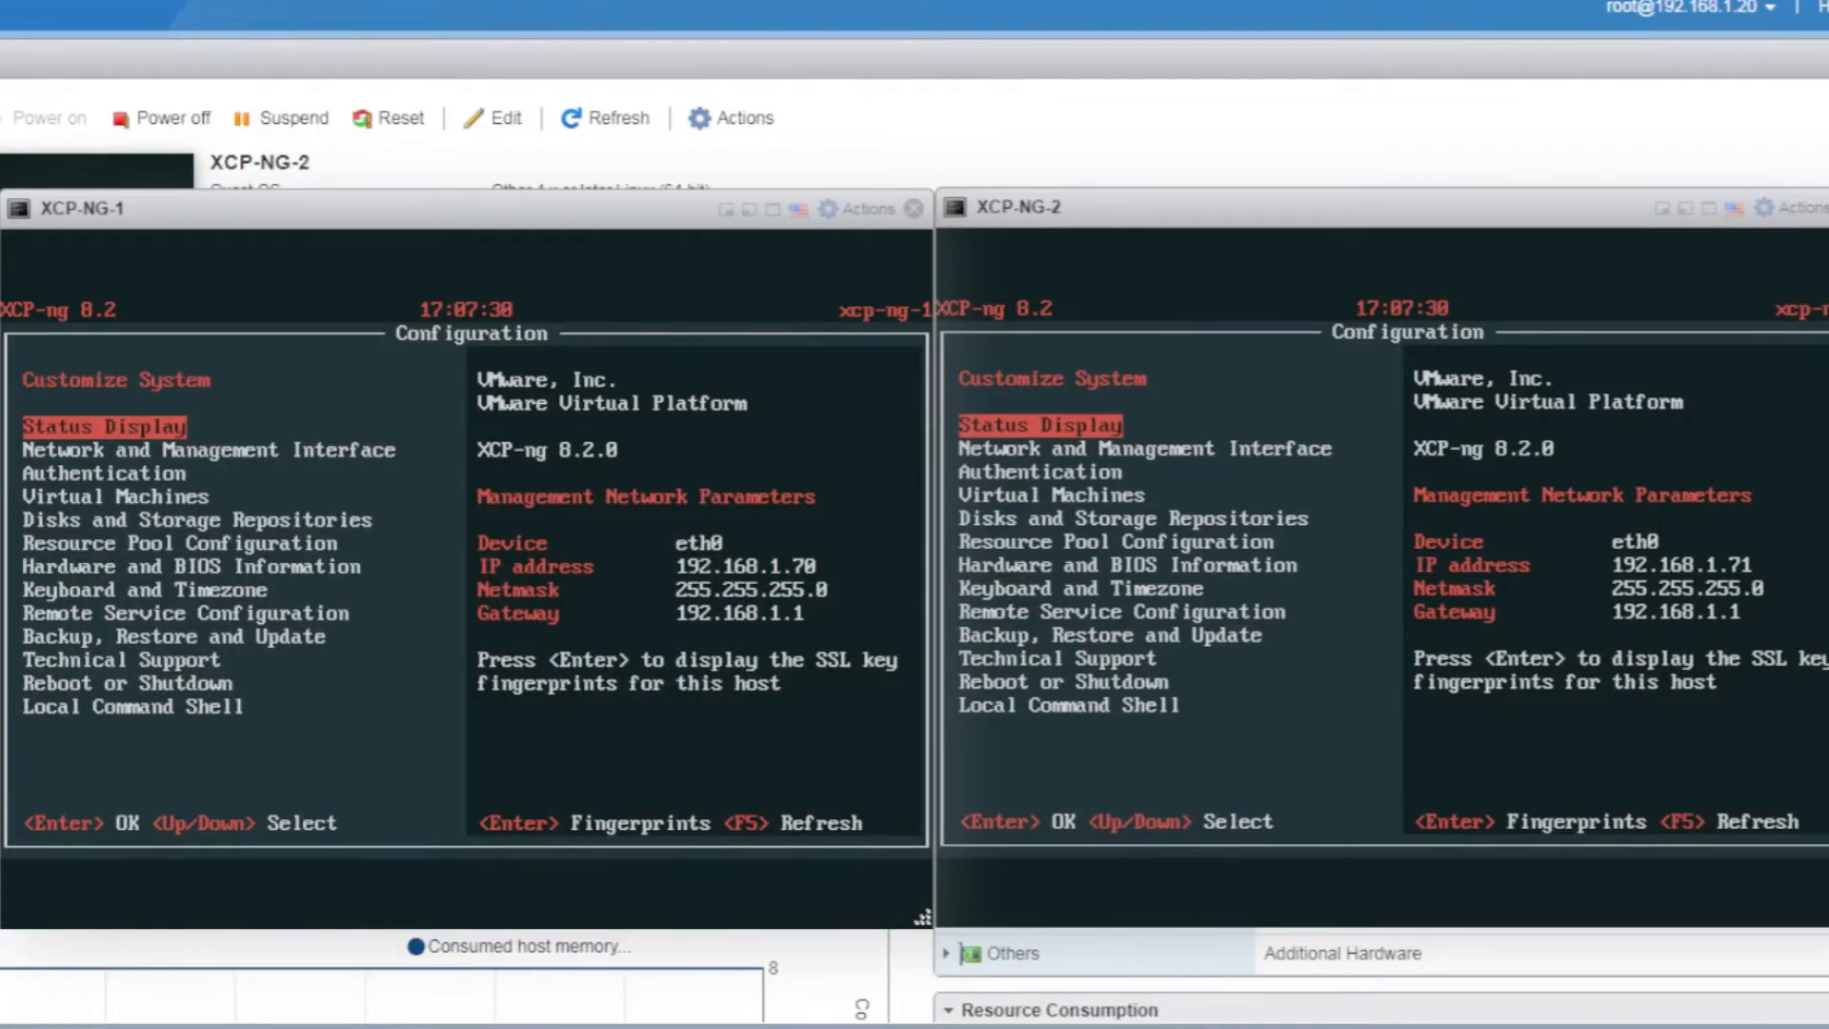
Log in to XCP-NG-1's local command shell as root and run xe vm-list
key(Down)
key(Down)
key(Down)
key(Down)
key(Down)
key(Down)
key(Down)
key(Down)
key(Down)
key(Down)
key(Down)
key(Down)
key(Return)
key(Return)
text(********)
key(Return)
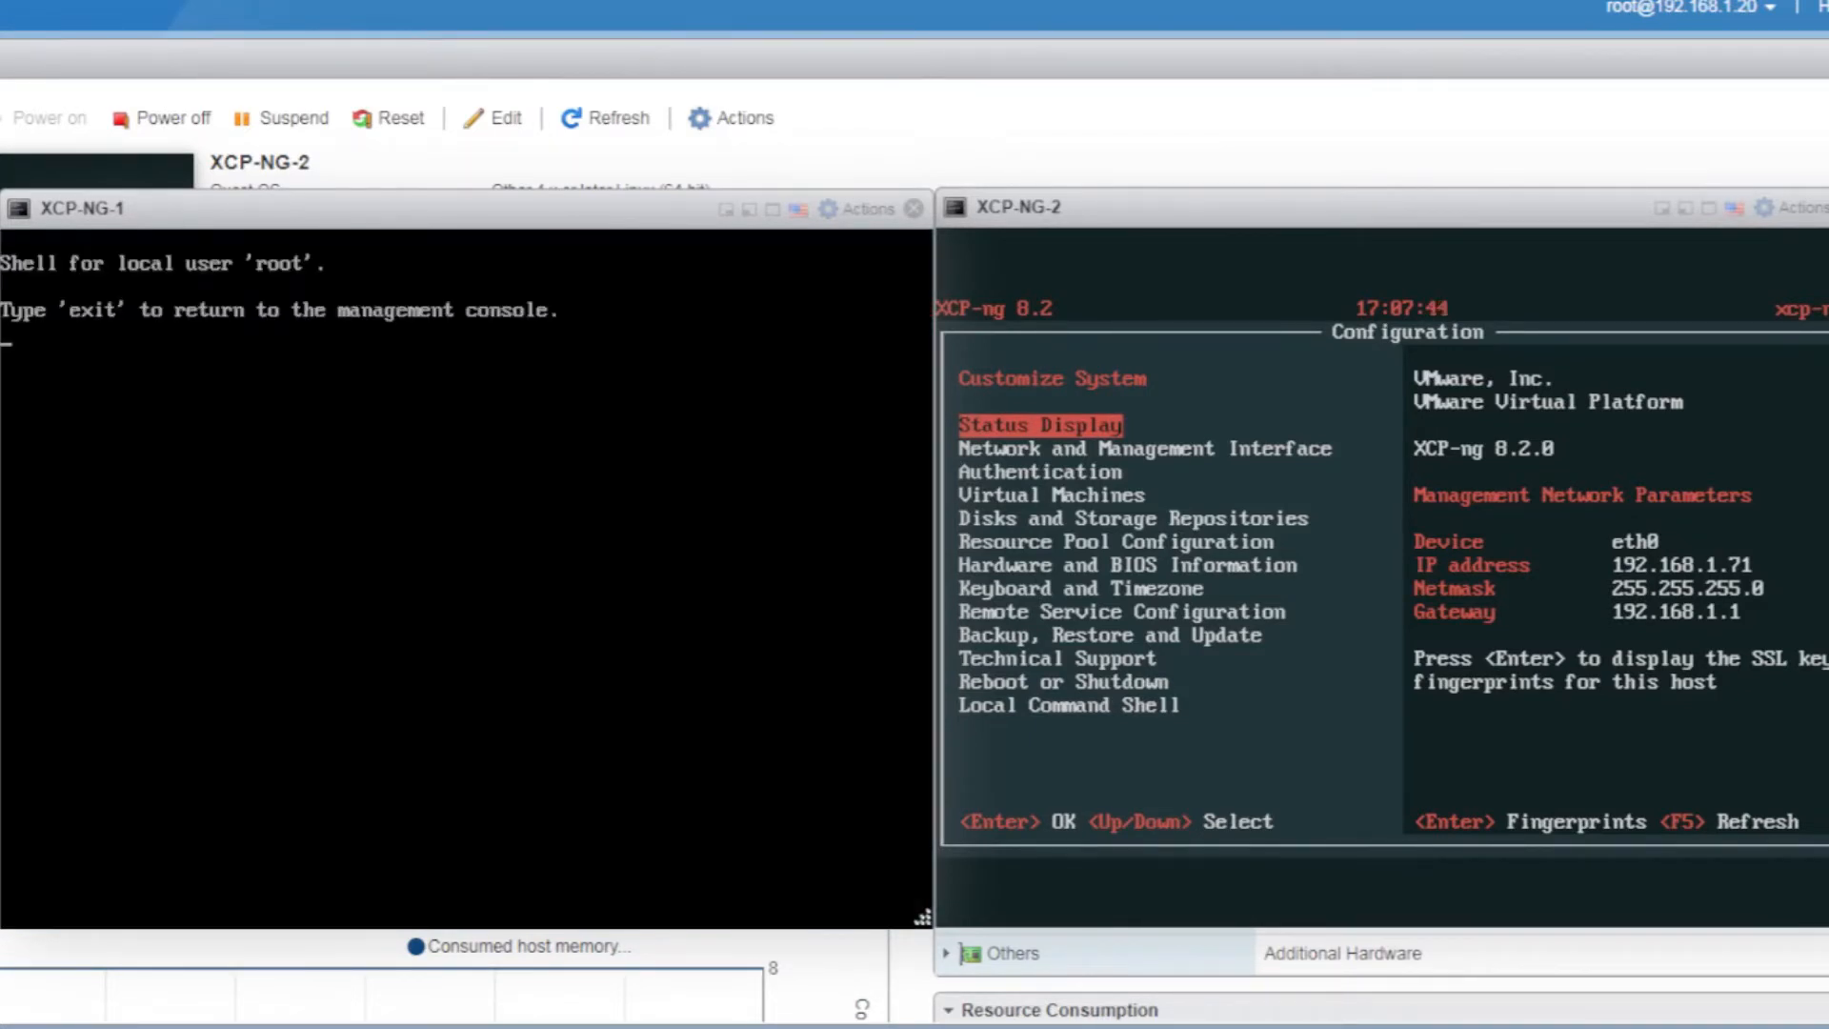
text(xe vm-list l)
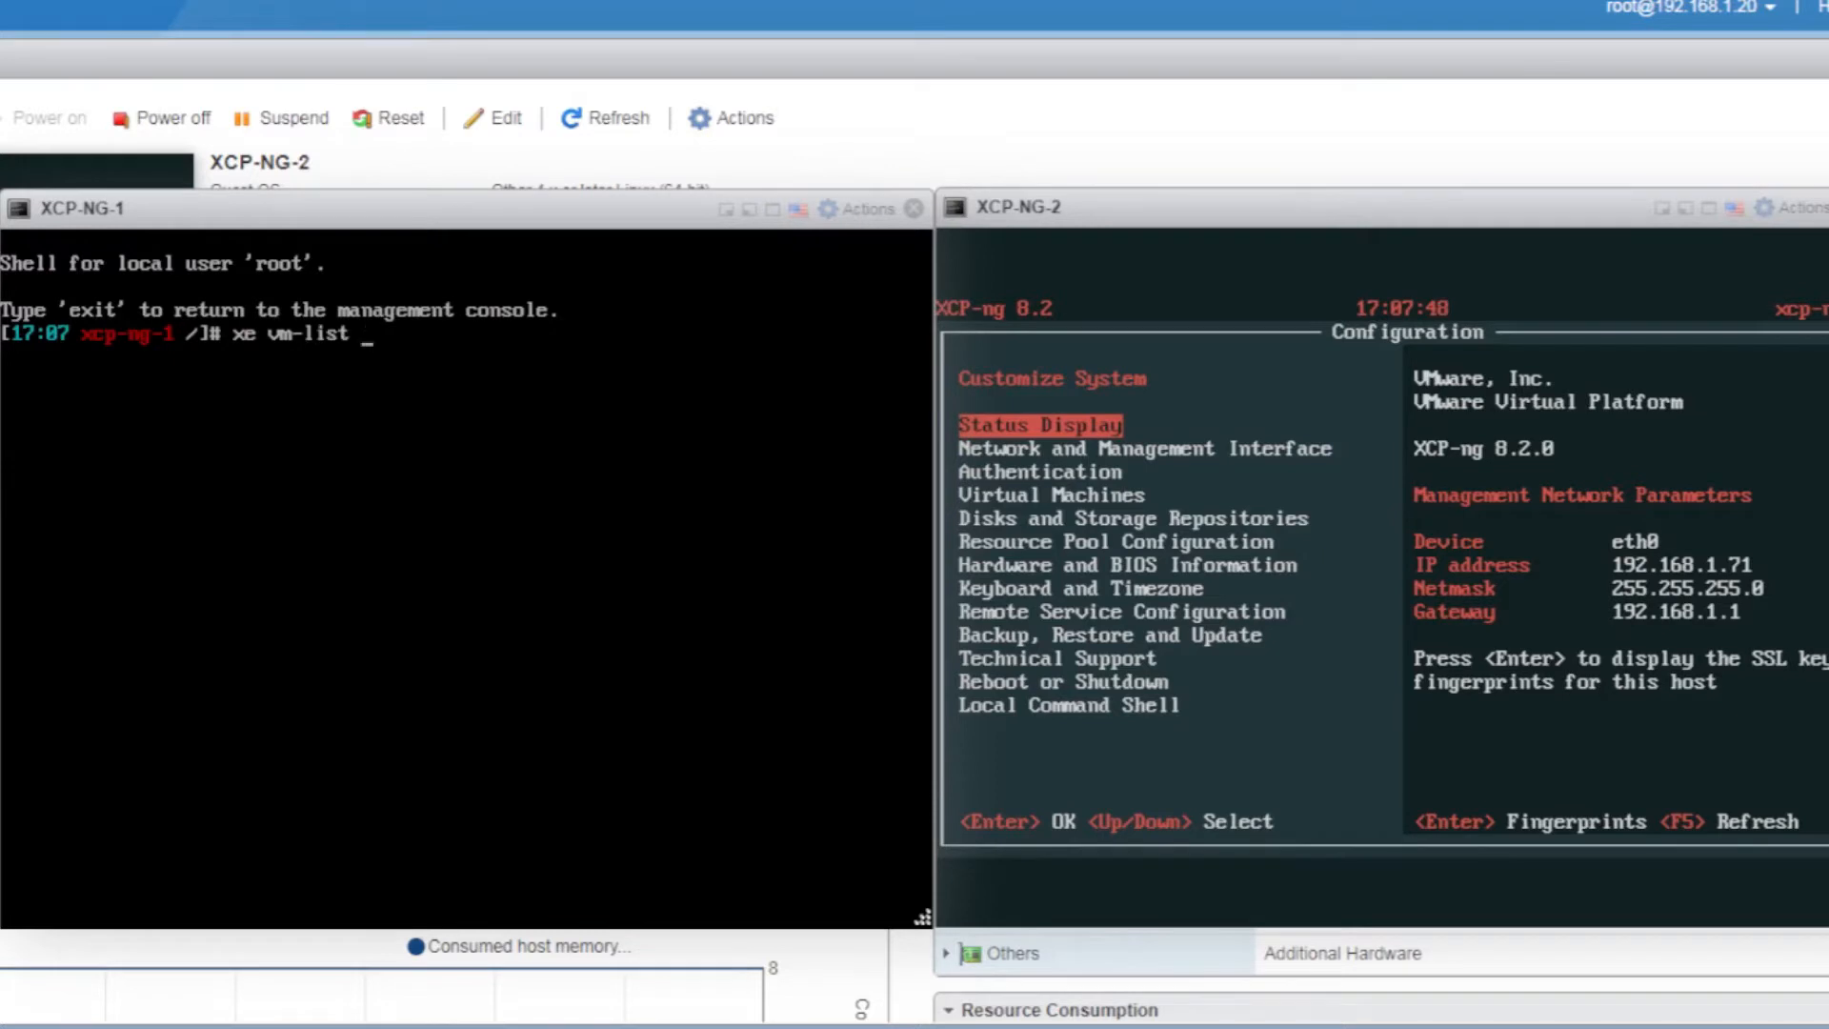
key(BackSpace)
key(BackSpace)
key(Return)
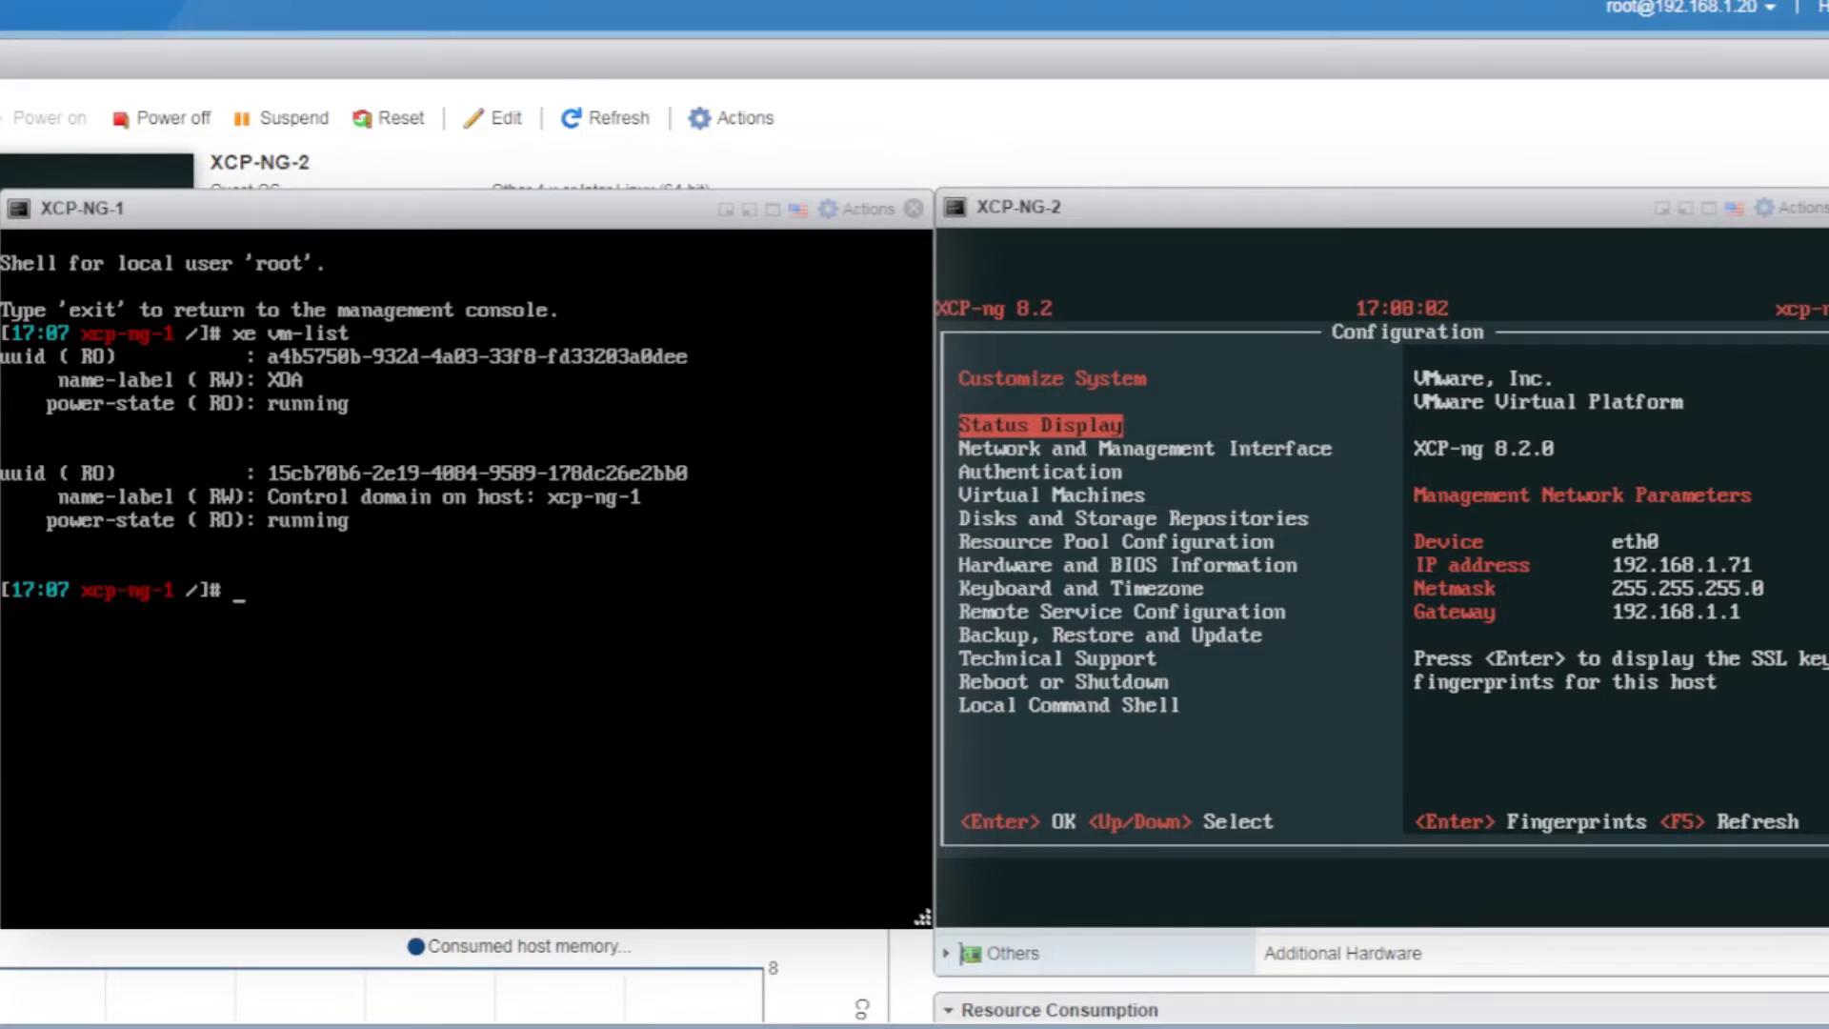
Exit the shell and move down the configuration menu to Virtual Machines
text(exit)
key(Return)
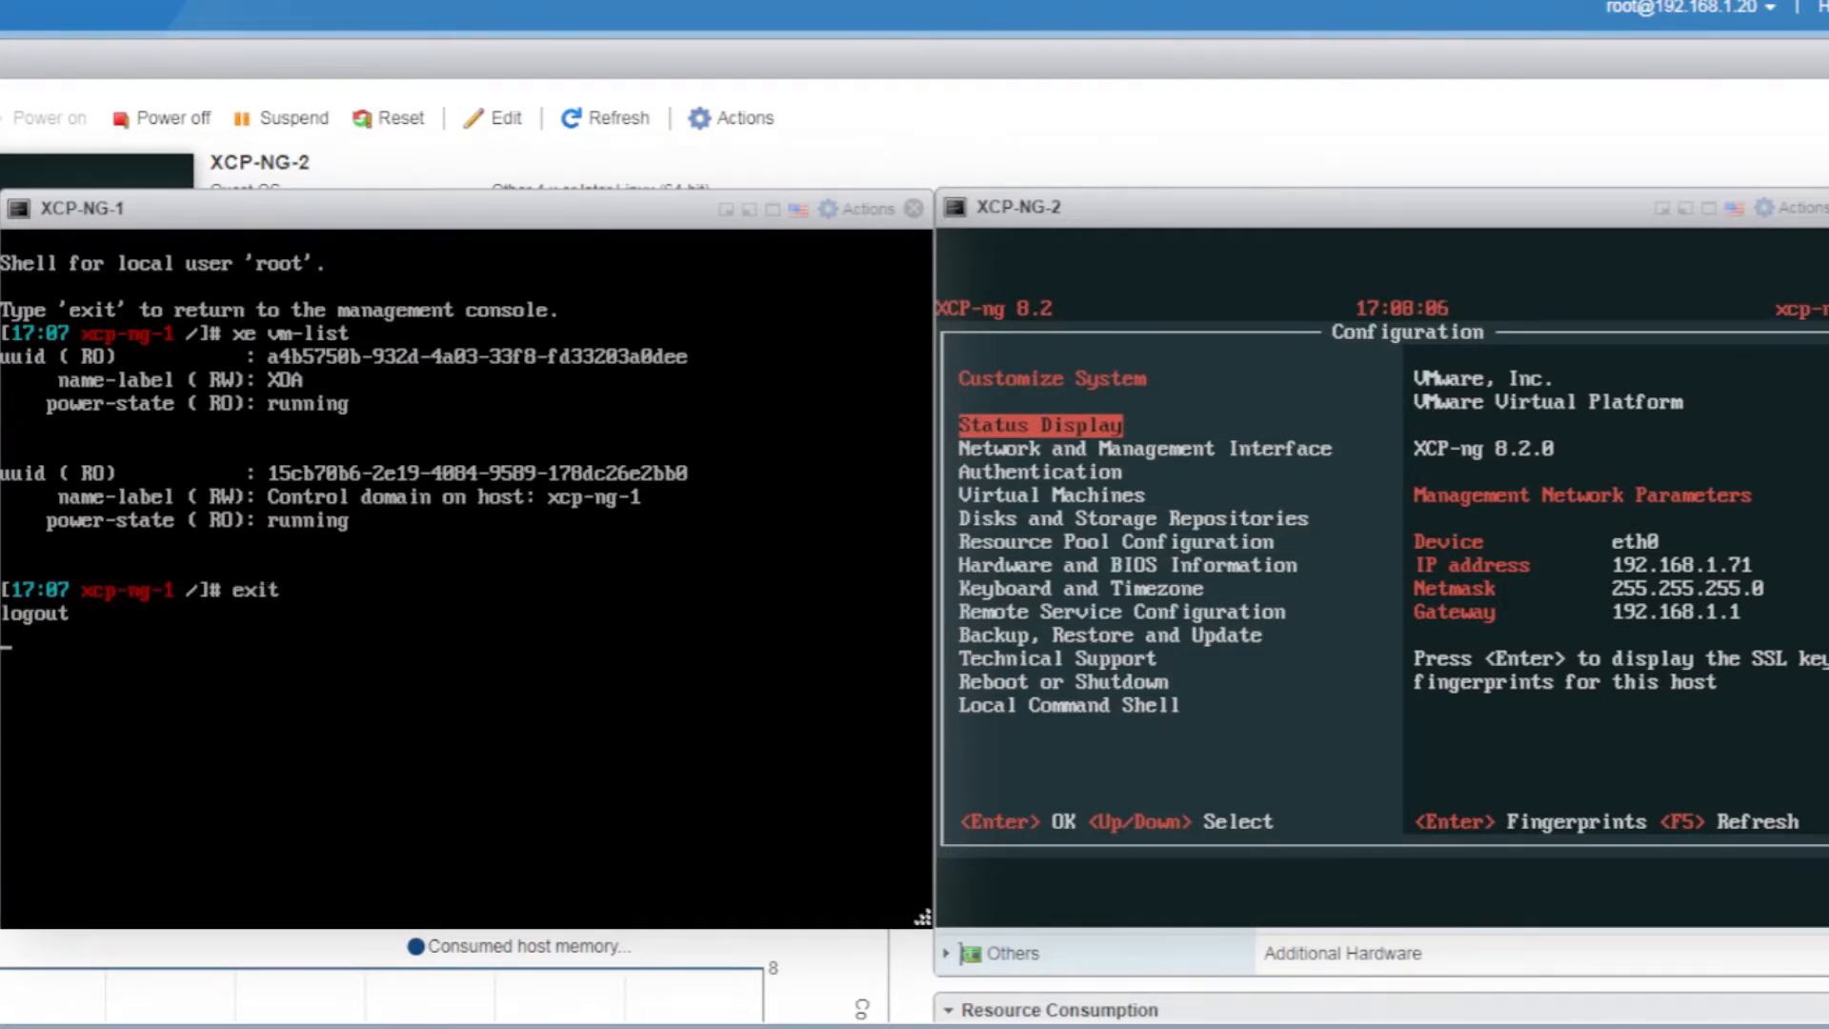
key(Down)
key(Down)
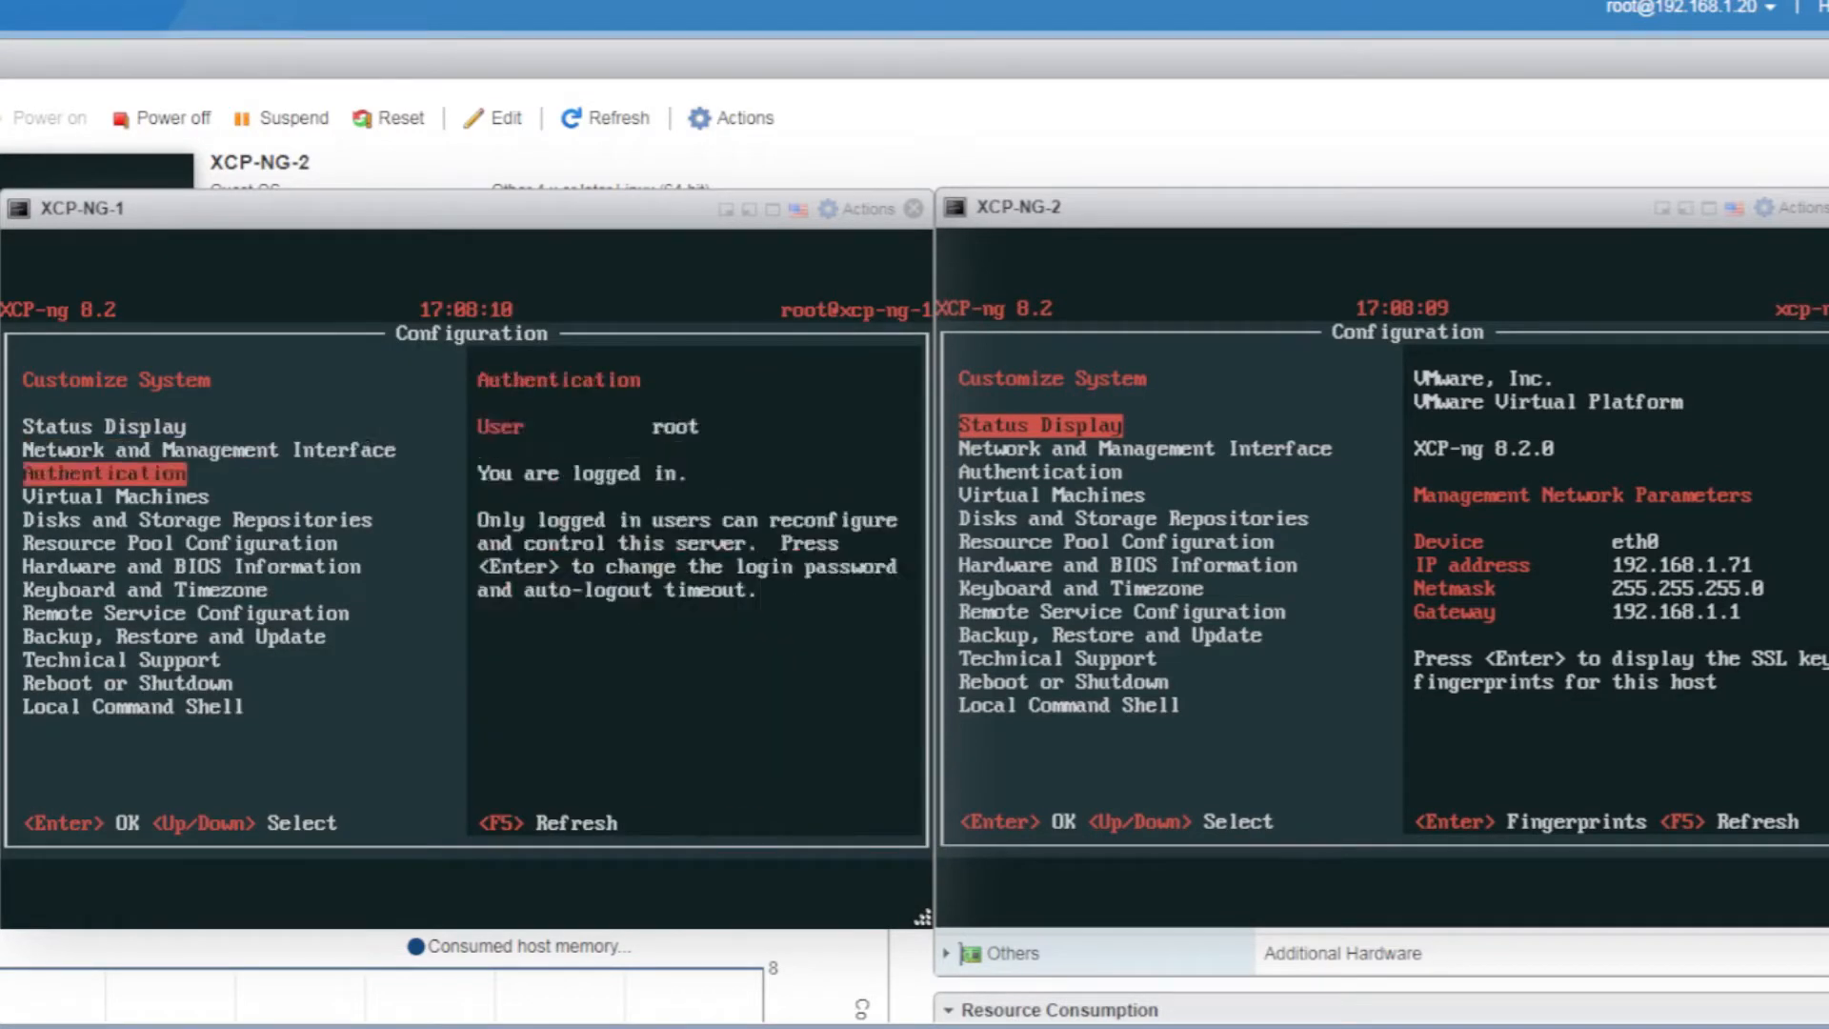
key(Down)
key(Return)
key(Return)
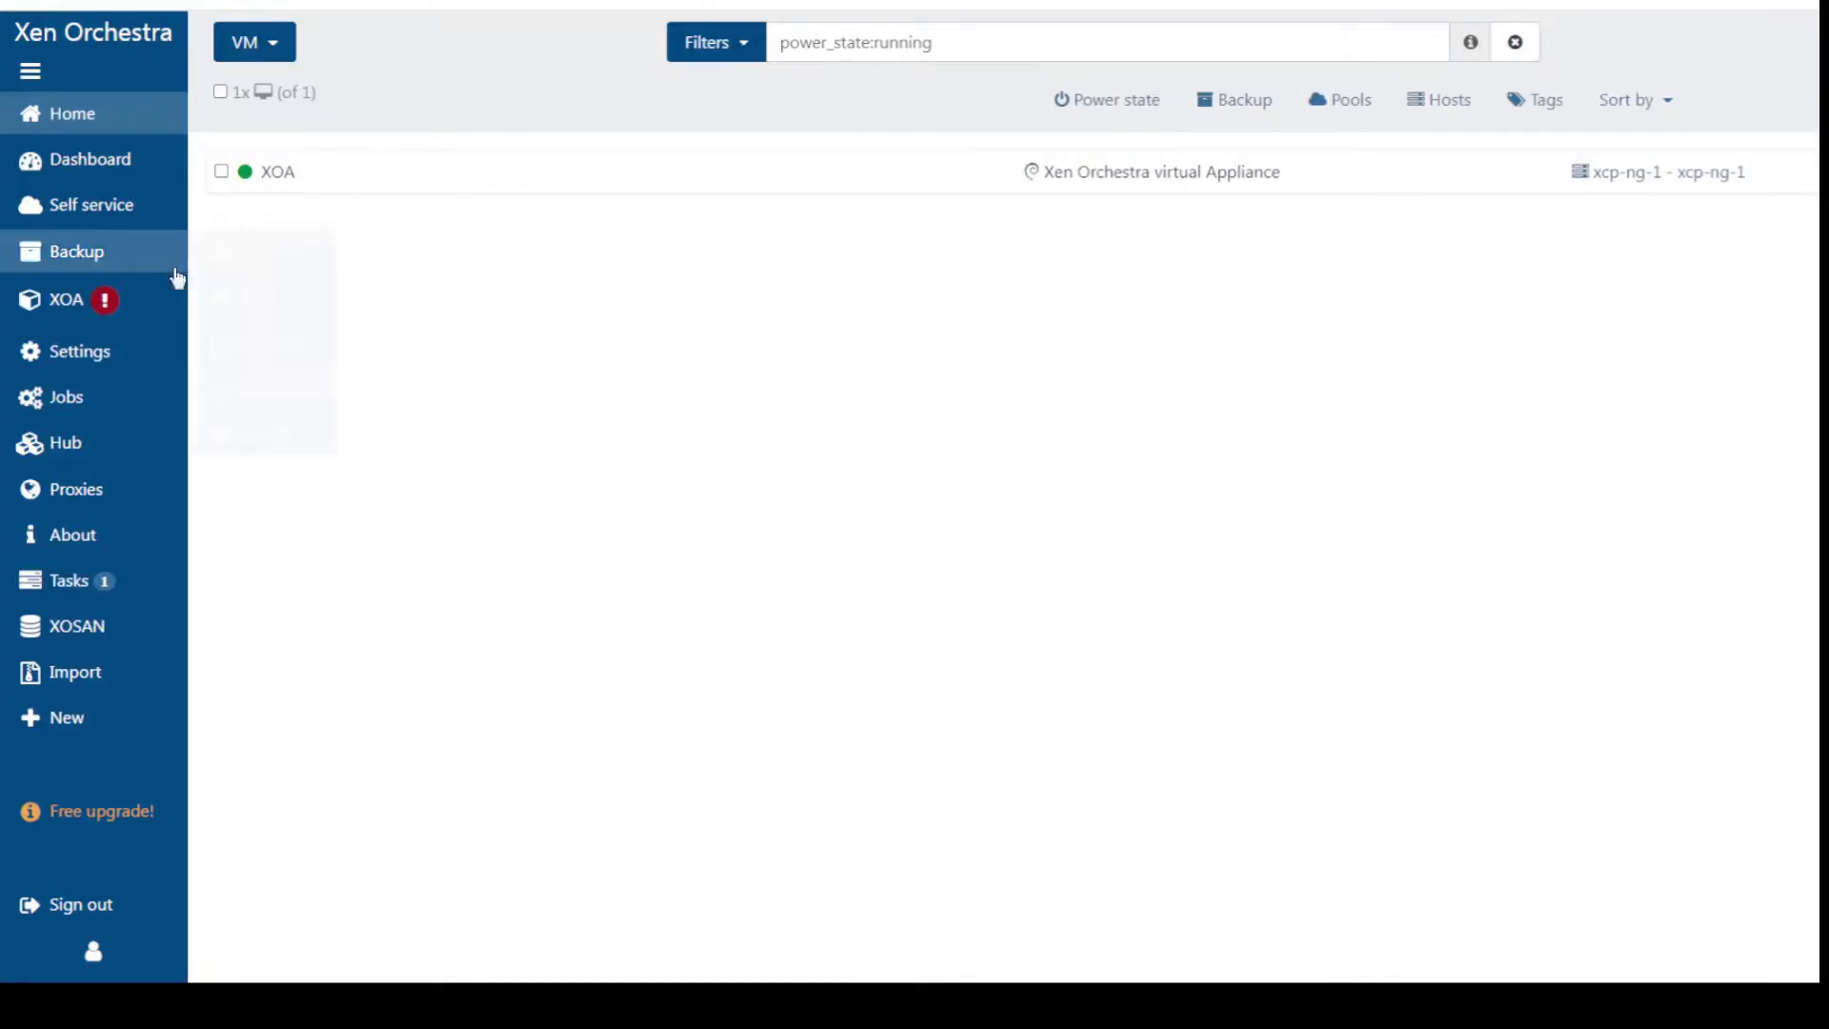
Check the XOA Updates page, then return to the Home VM list showing XOA running
mouse_move(57, 306)
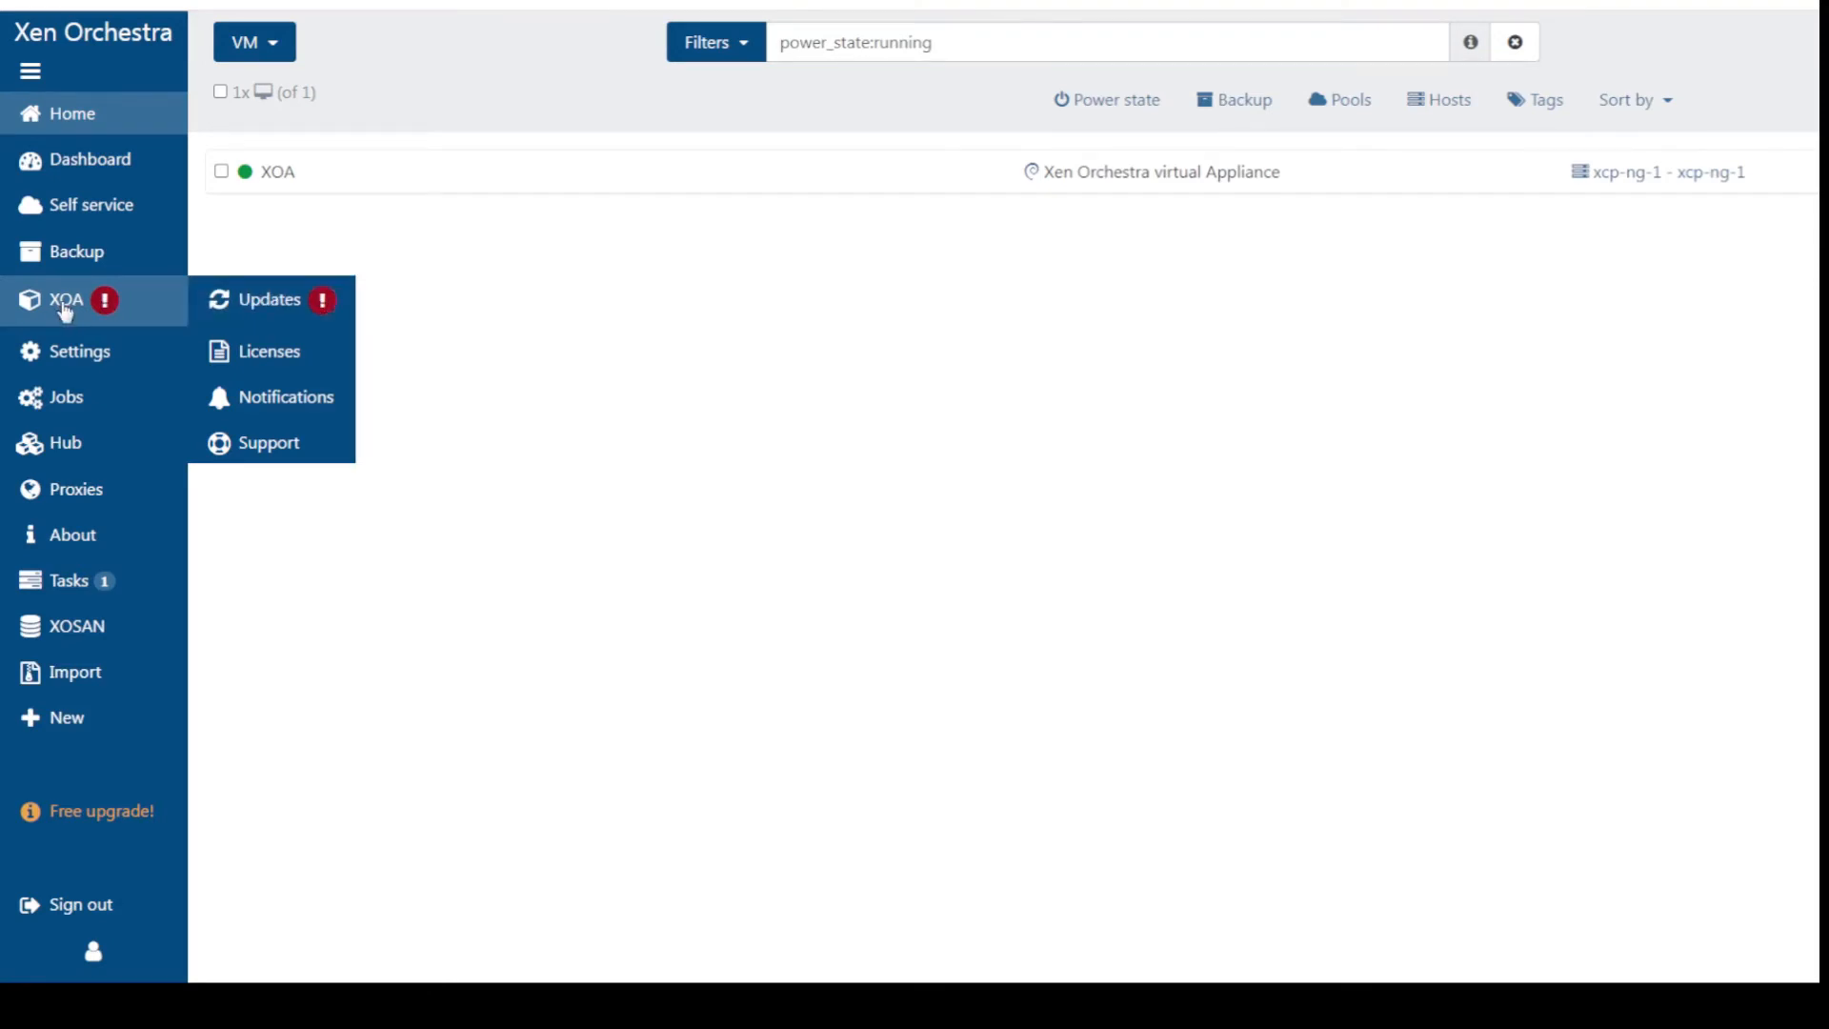
click(65, 307)
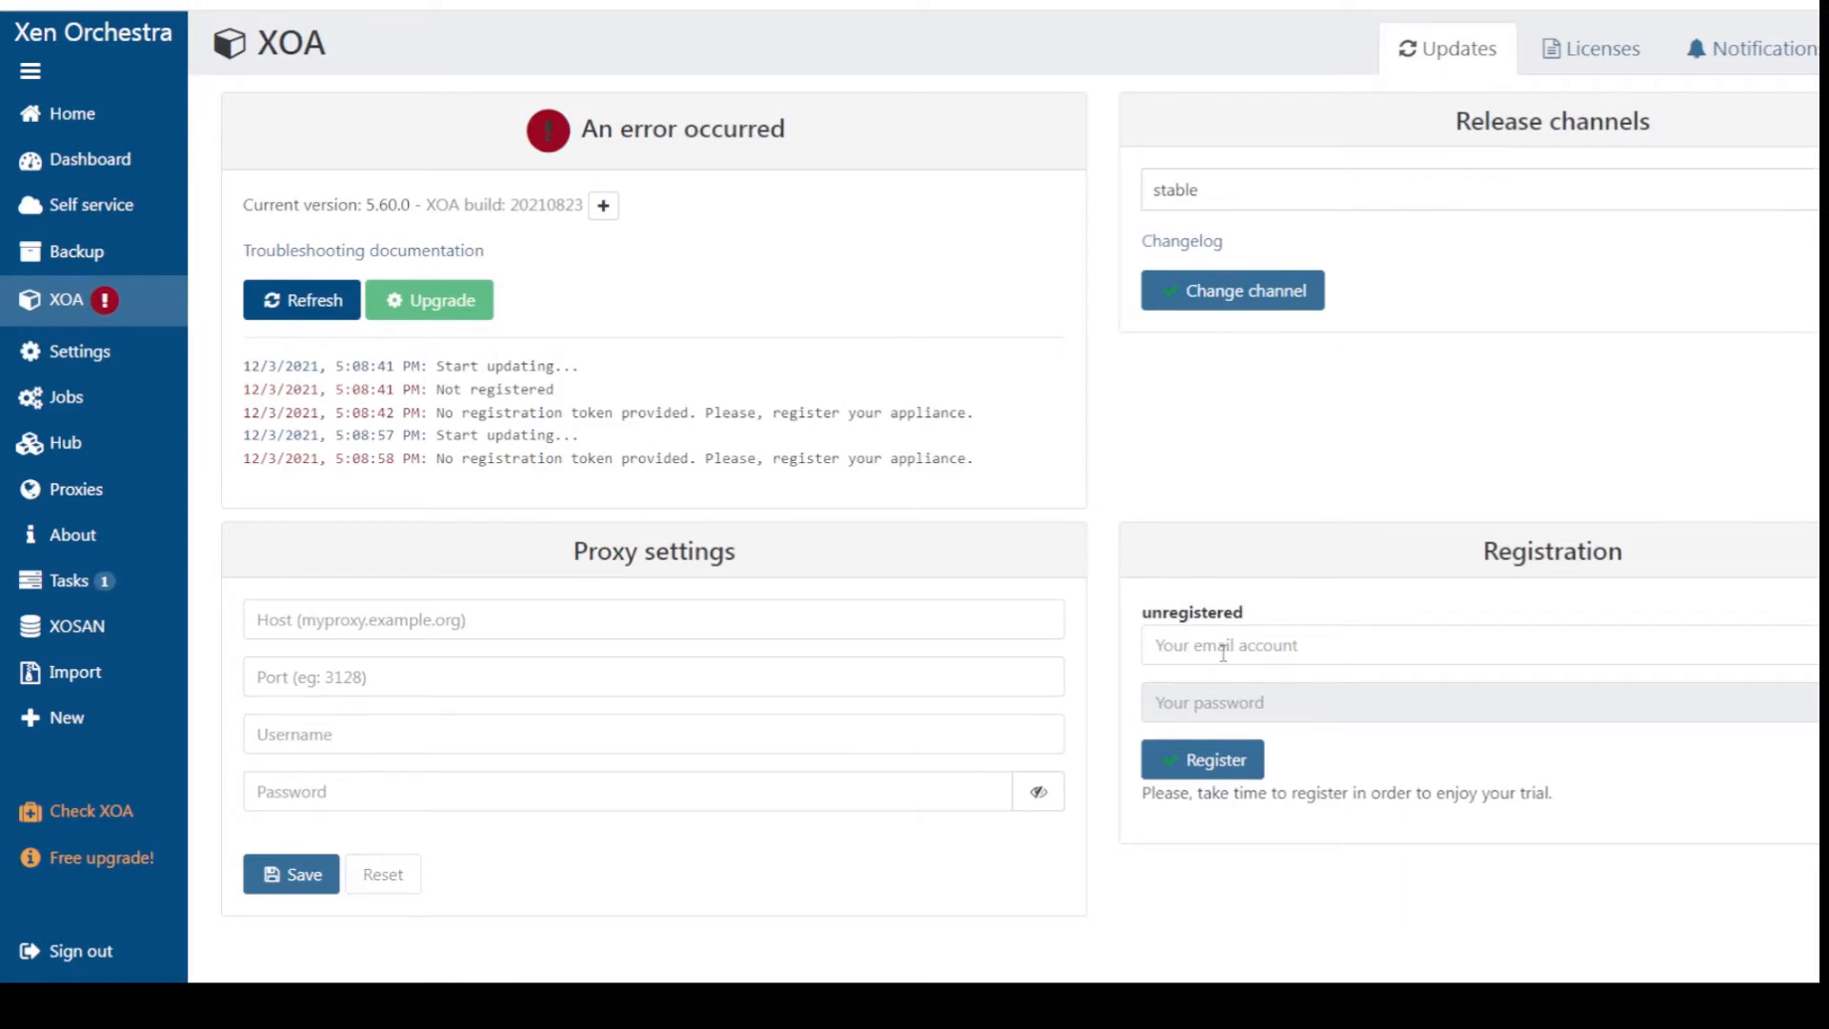
click(93, 113)
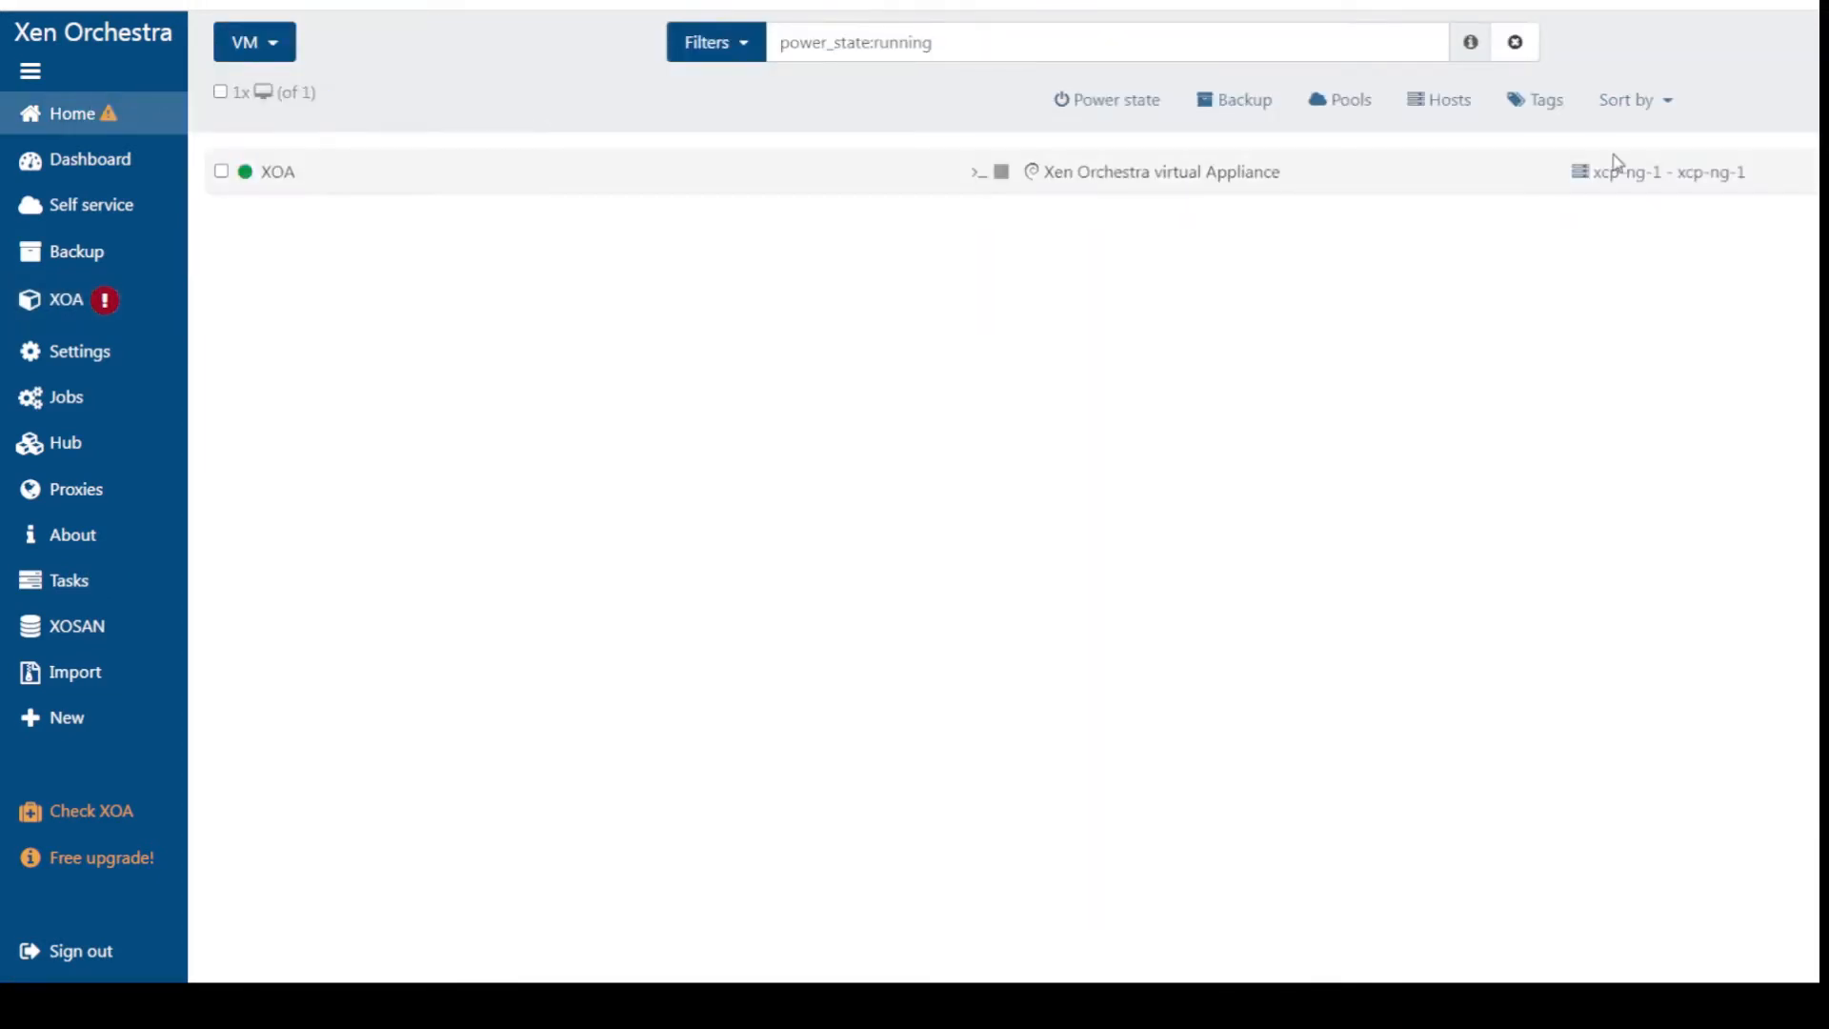
Tour the Dashboard's Visualizations, Statistics and Health tabs, ending back on Overview
click(96, 162)
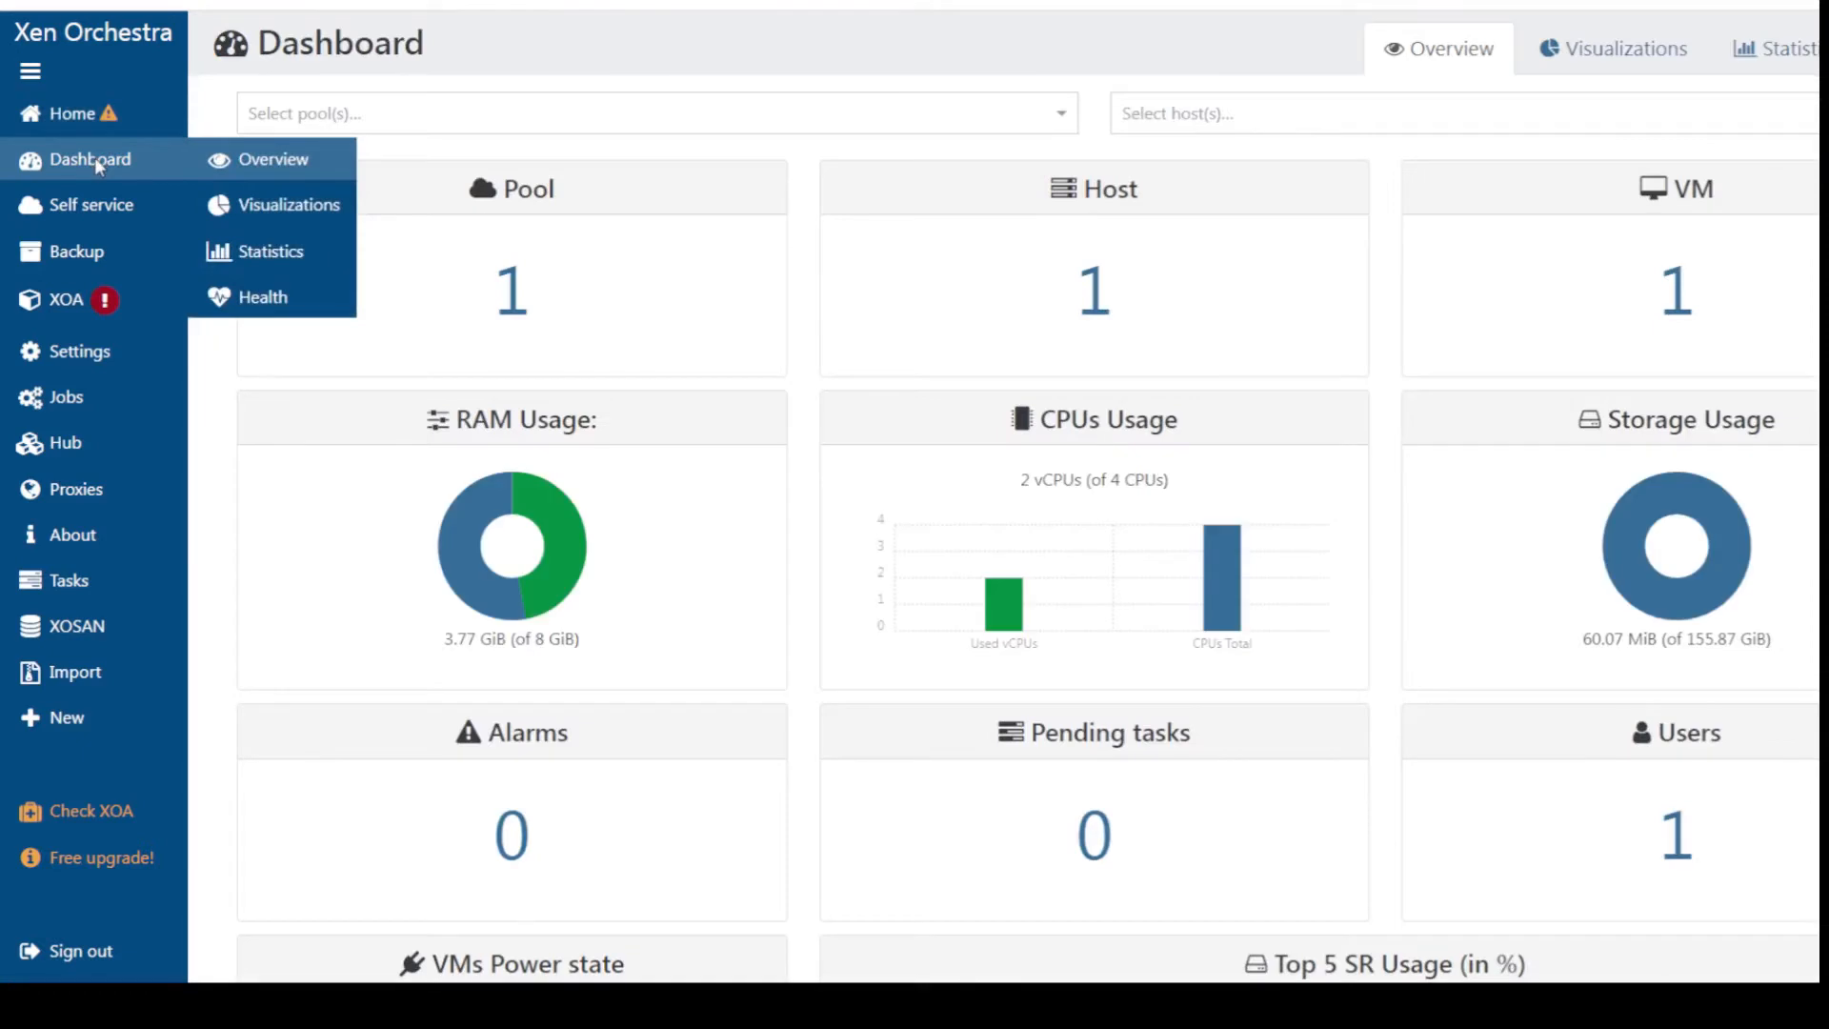
click(1669, 48)
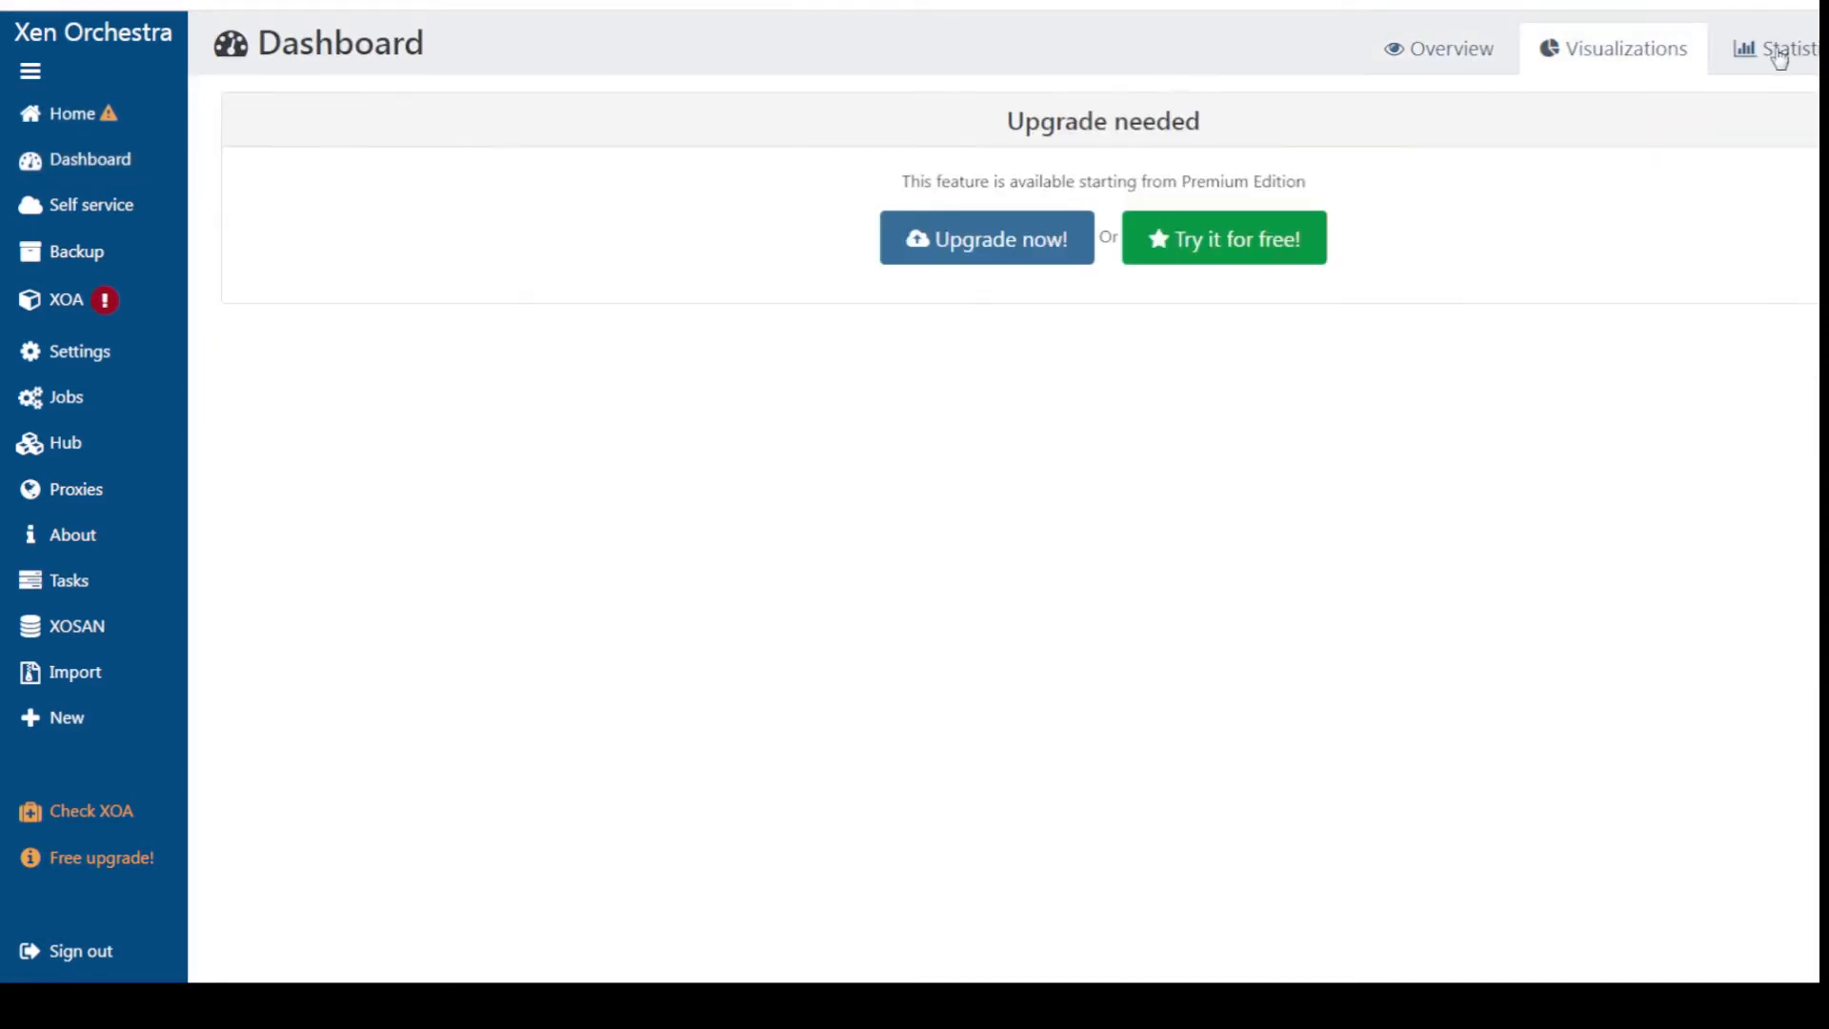
click(1780, 58)
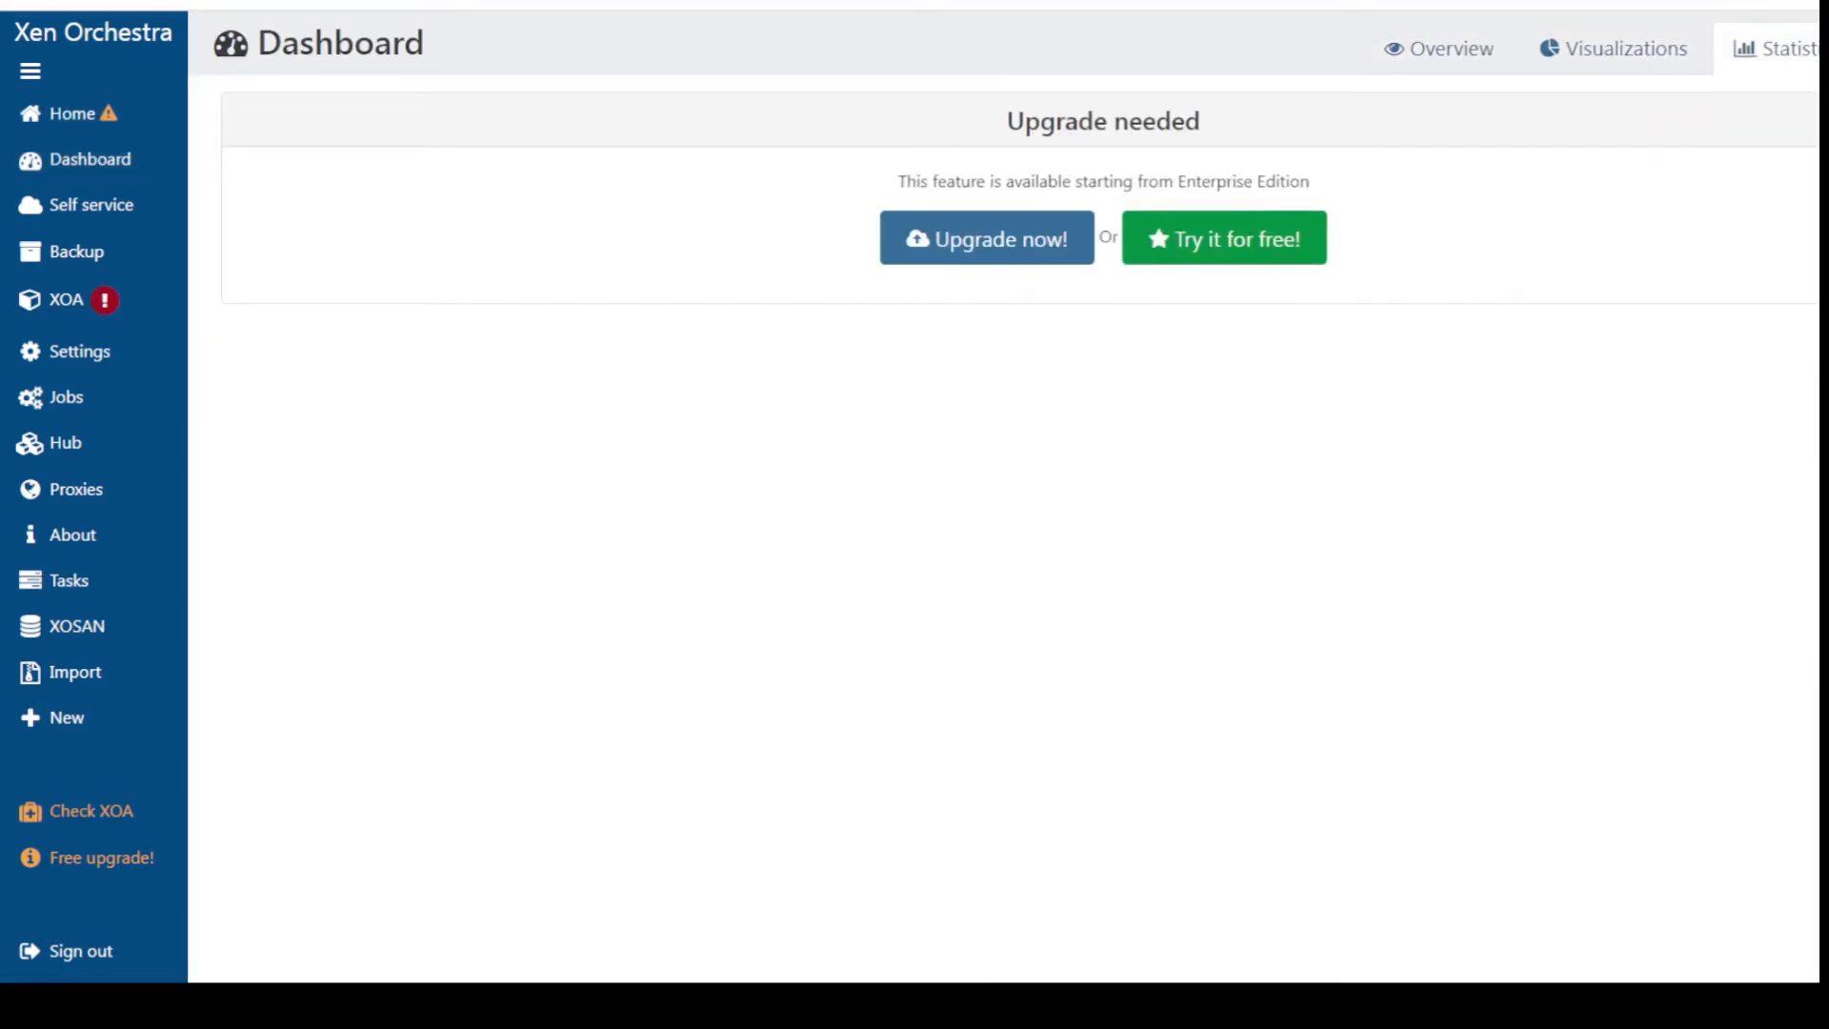
click(1824, 52)
click(1436, 59)
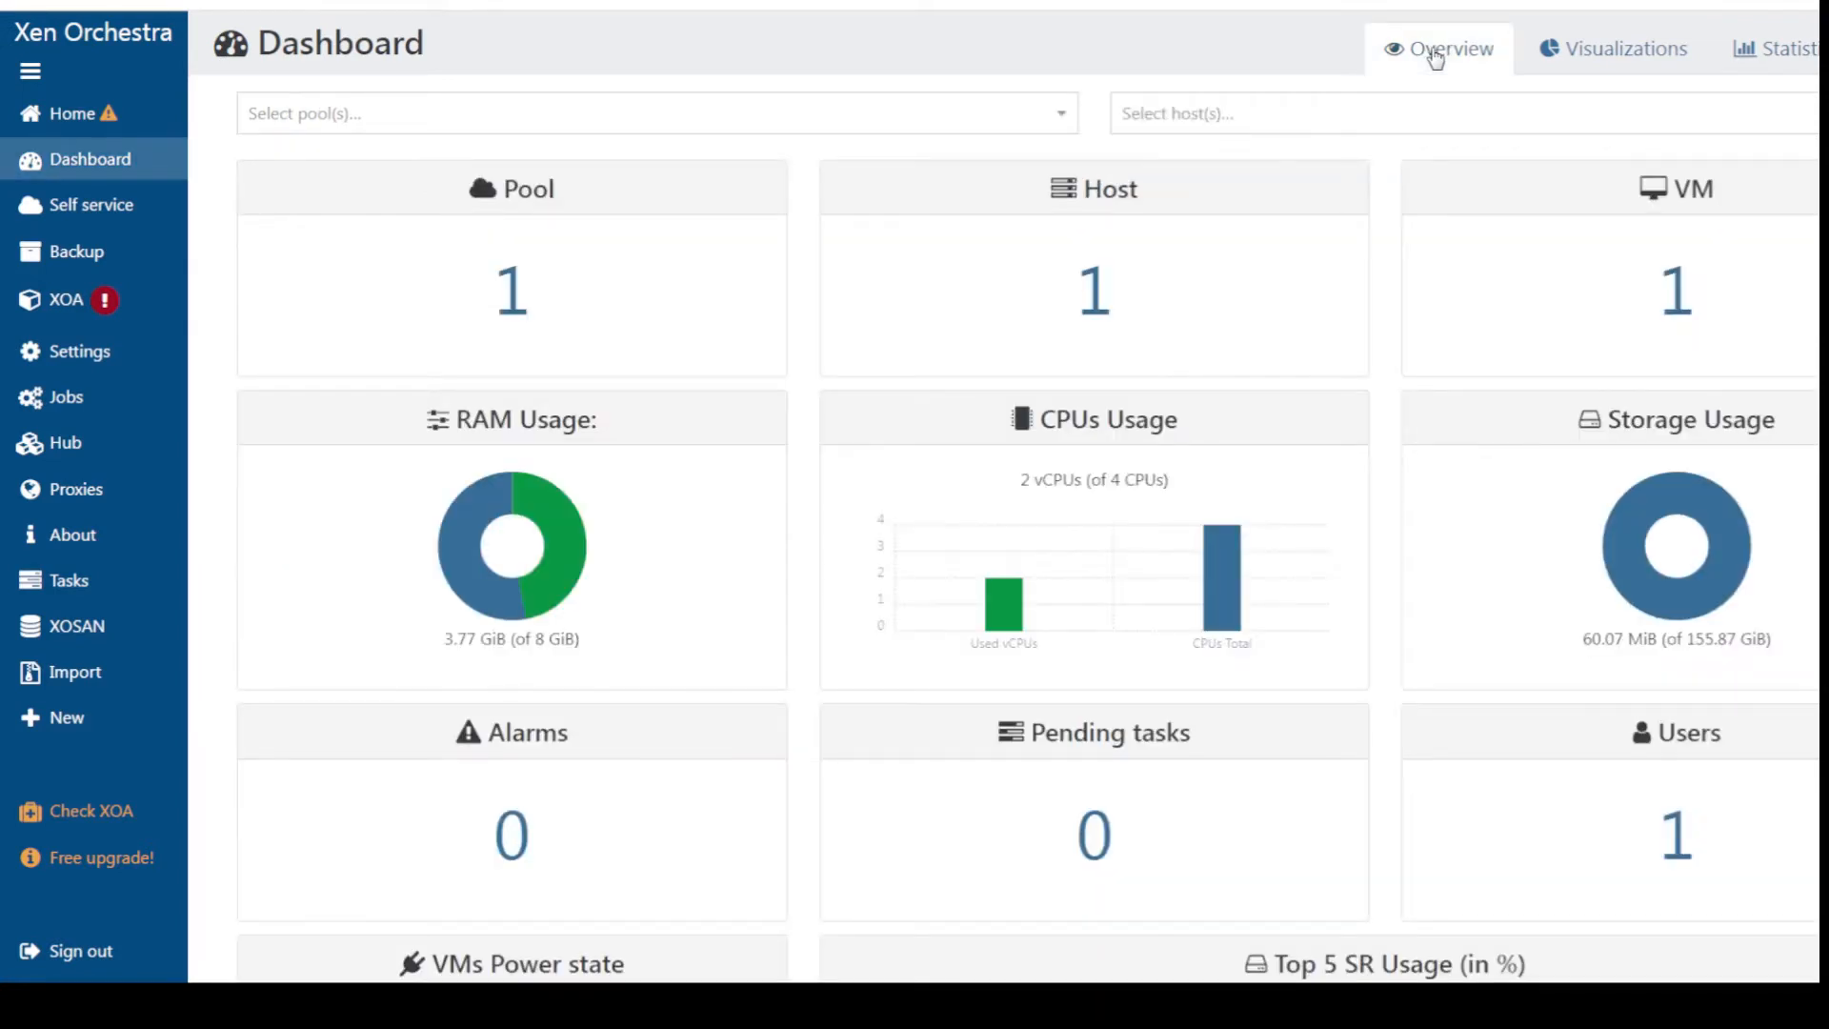
Visit Self service, then view the Backup overview with no jobs or logs
click(66, 211)
click(74, 259)
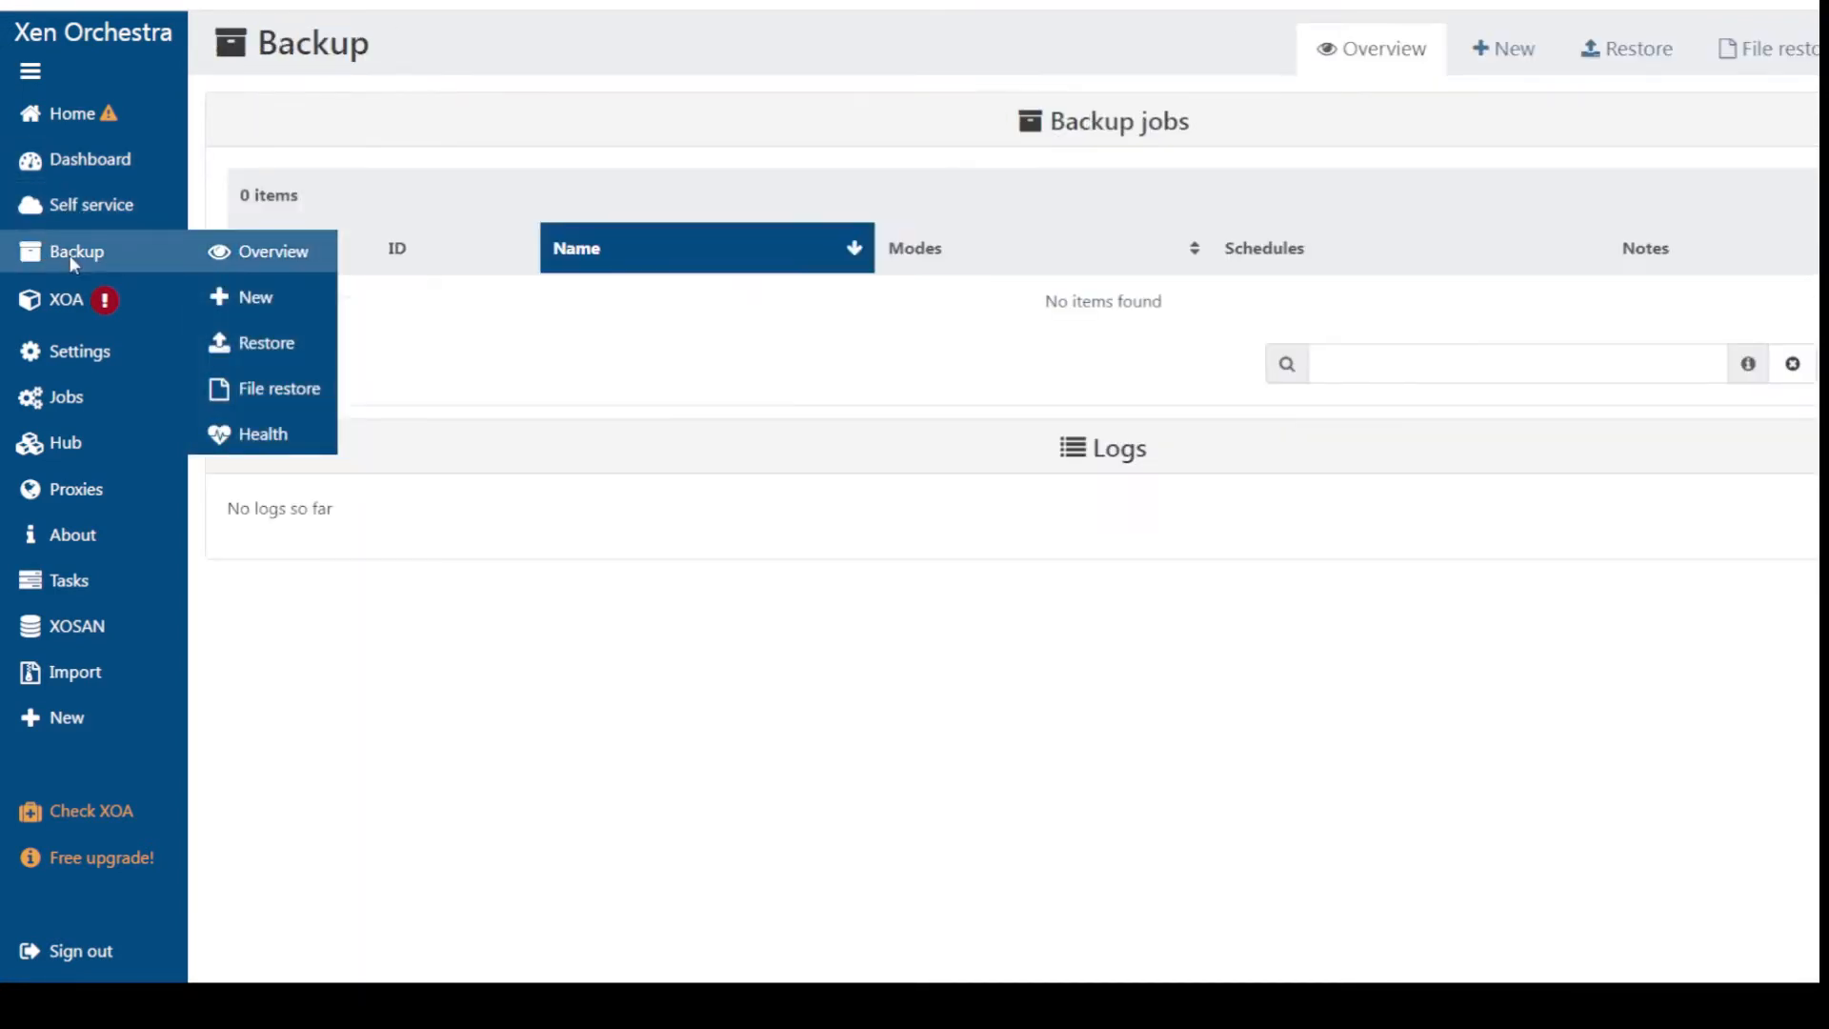
mouse_move(48, 305)
mouse_move(46, 365)
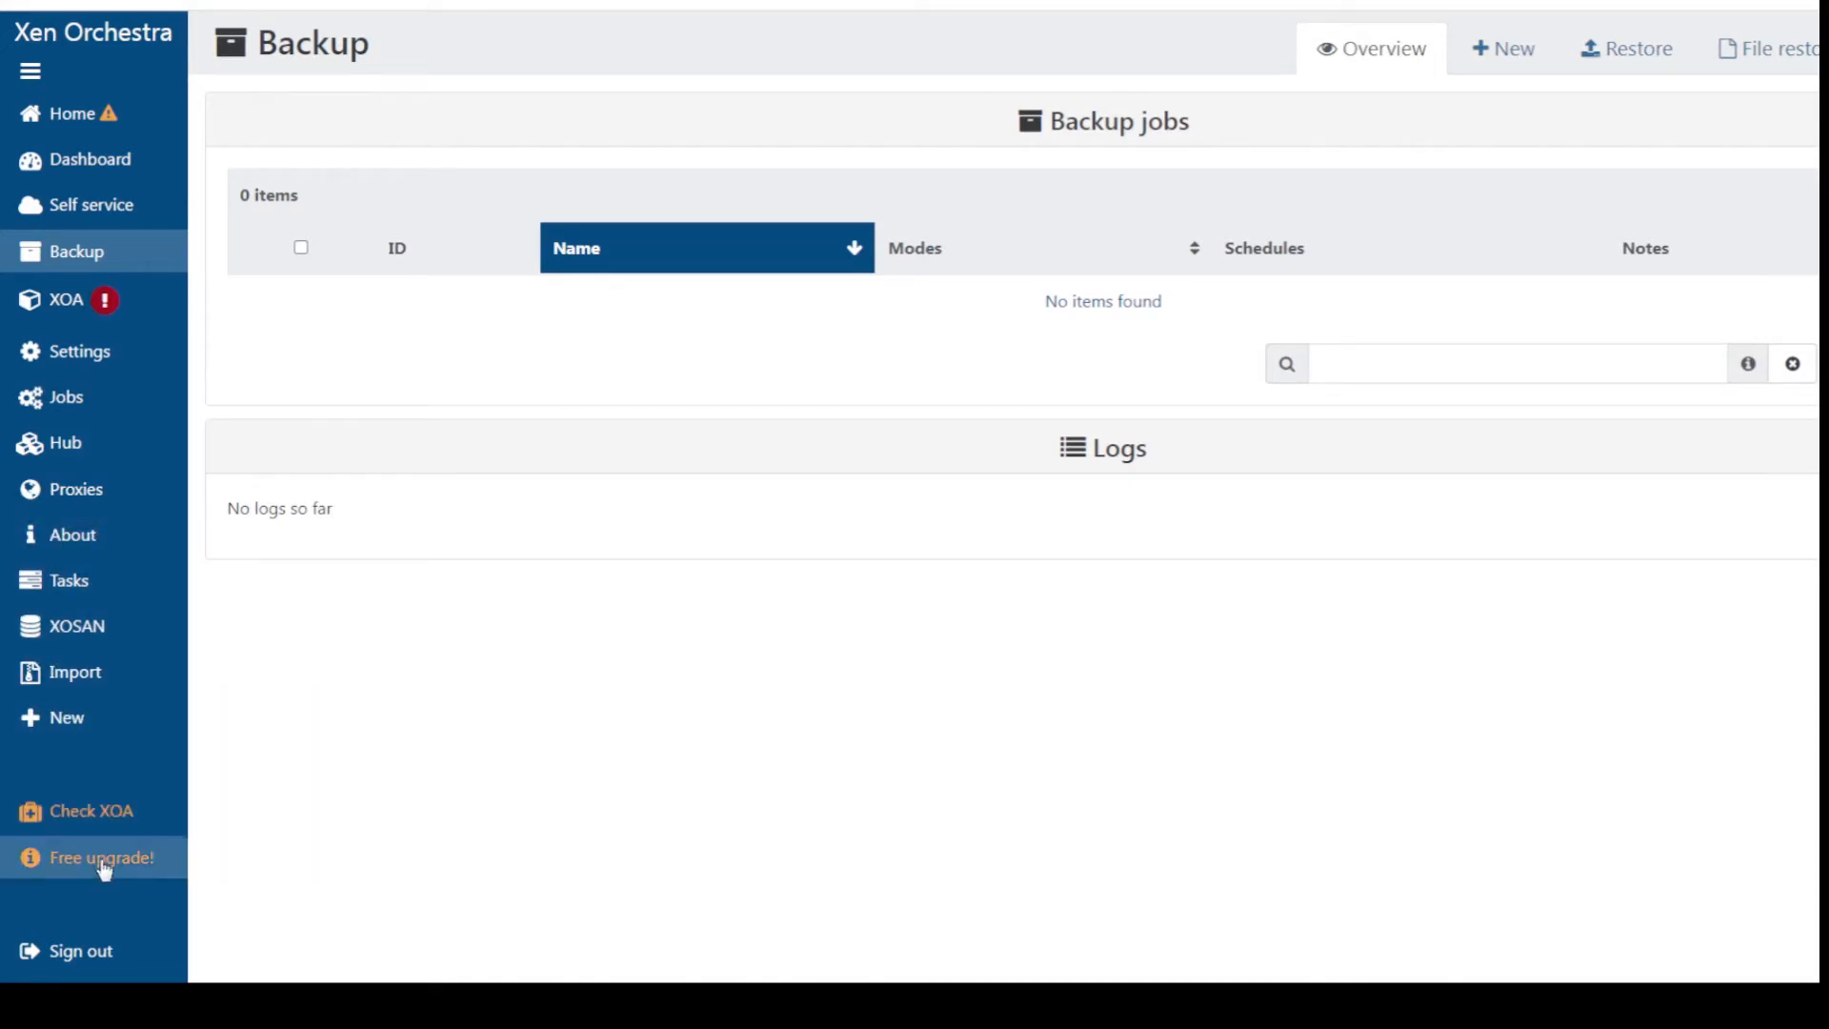
Review the Check XOA results, then scroll Dashboard Overview to the Update section showing 34 missing patches
scroll(286, 743, down, 1)
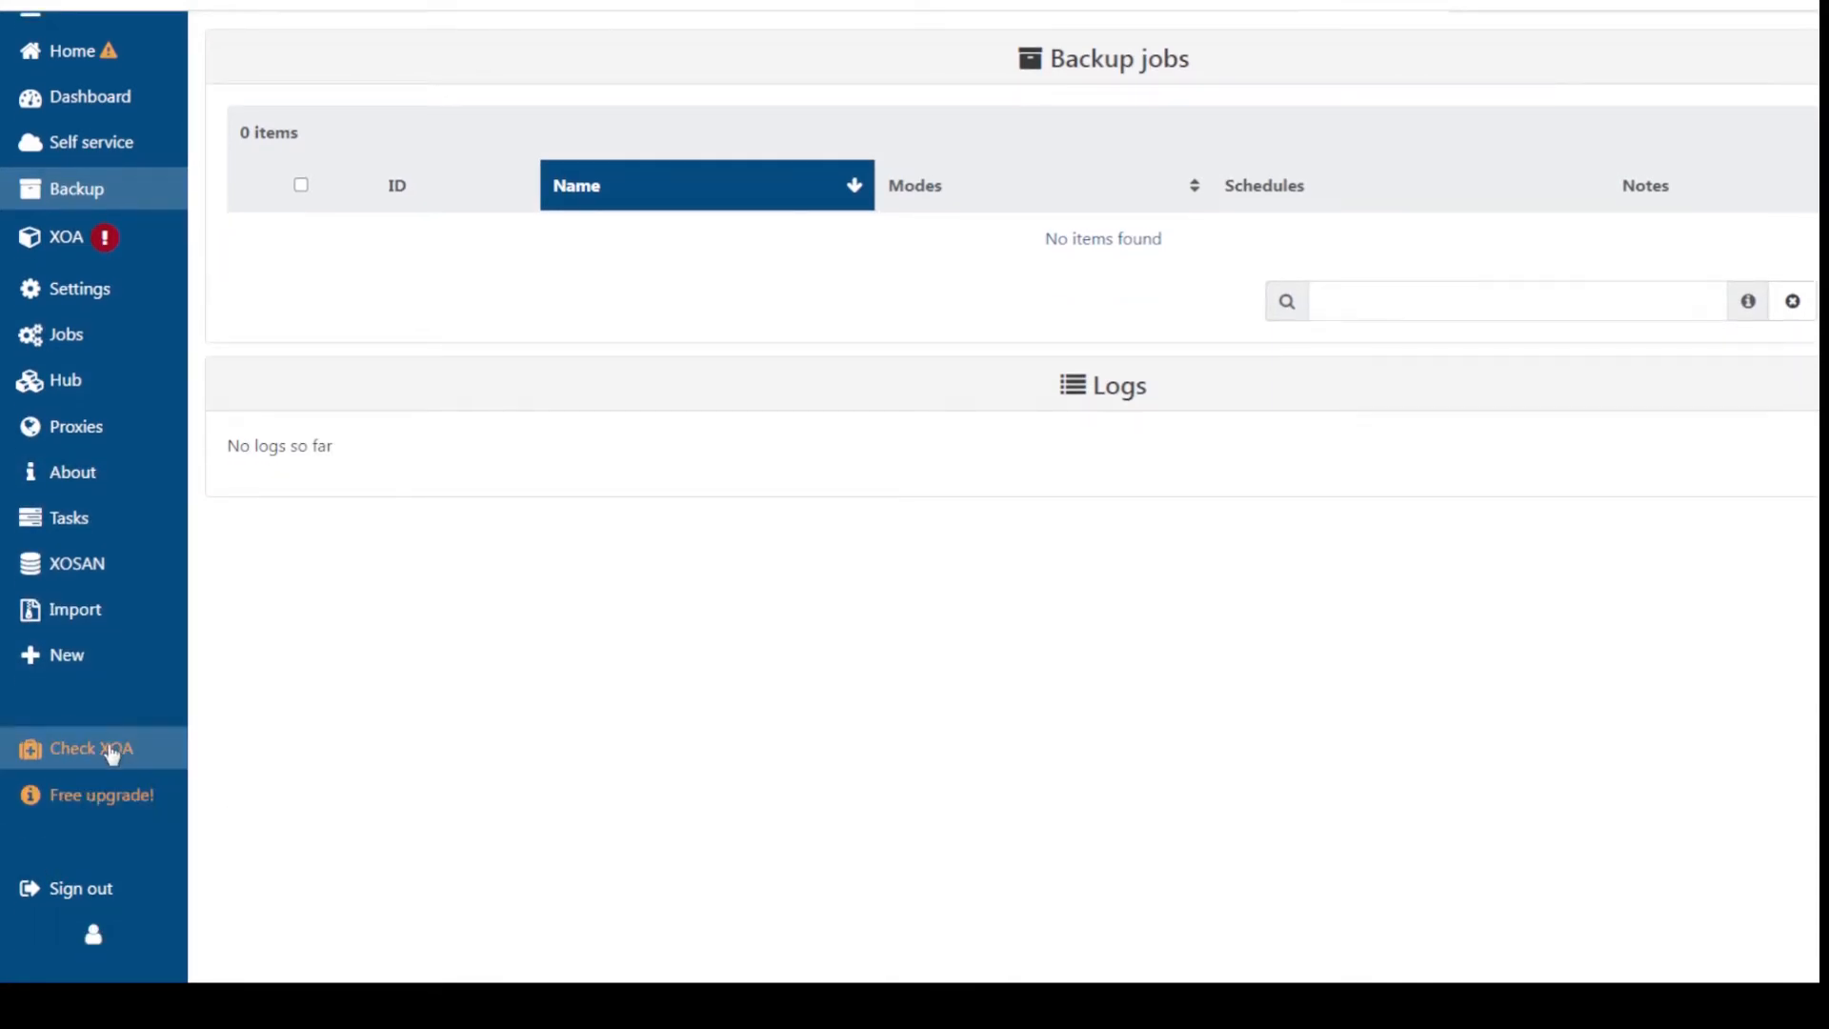
click(112, 755)
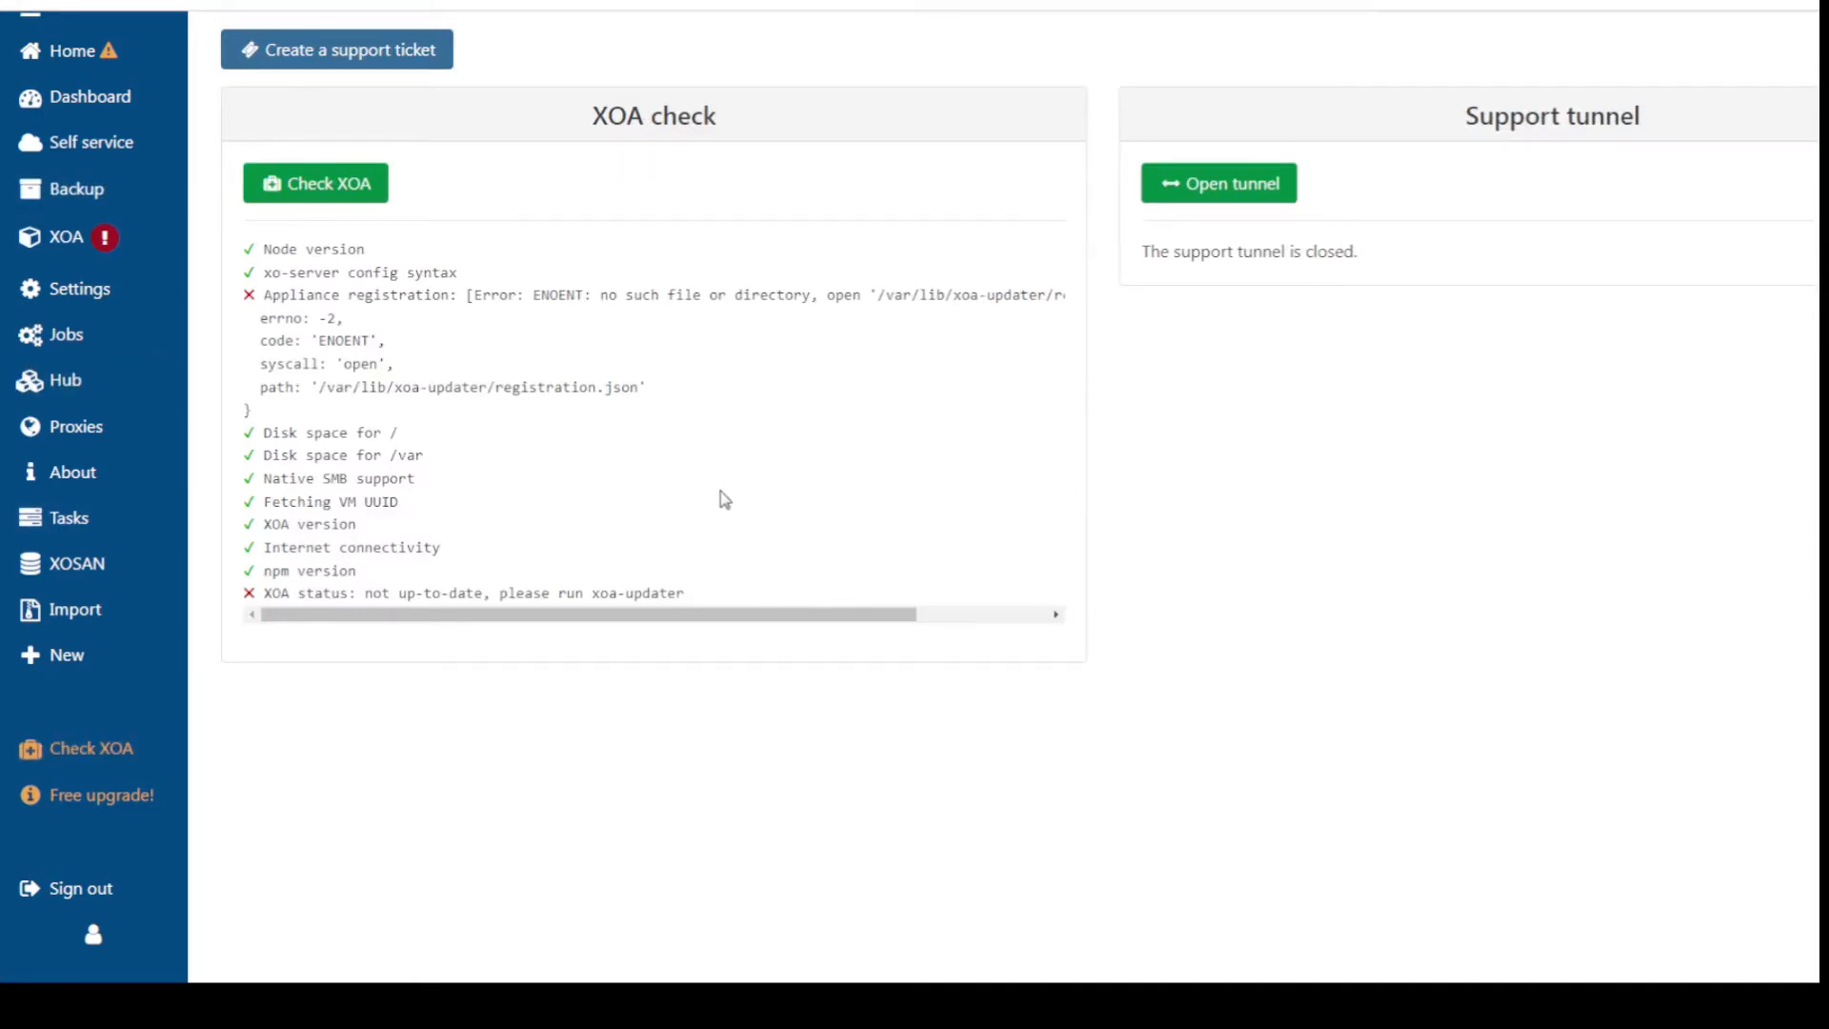
scroll(58, 448, up, 1)
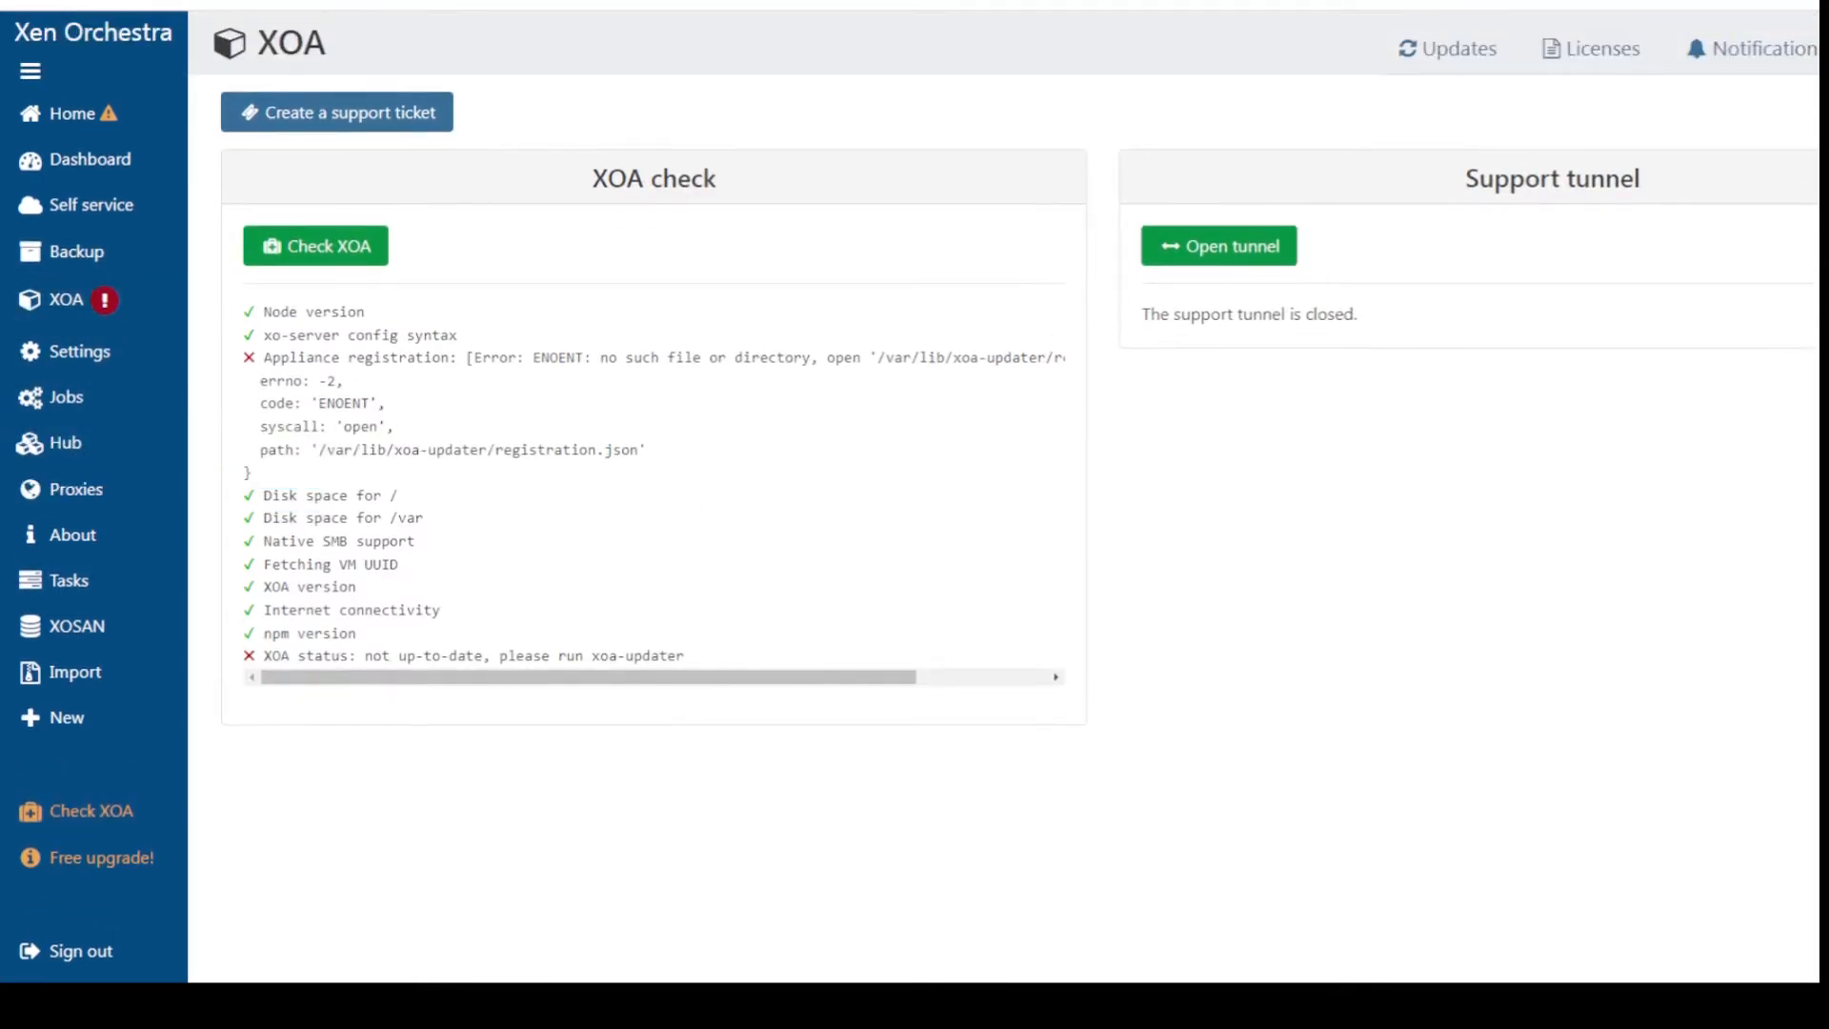
click(286, 160)
scroll(1294, 511, down, 9)
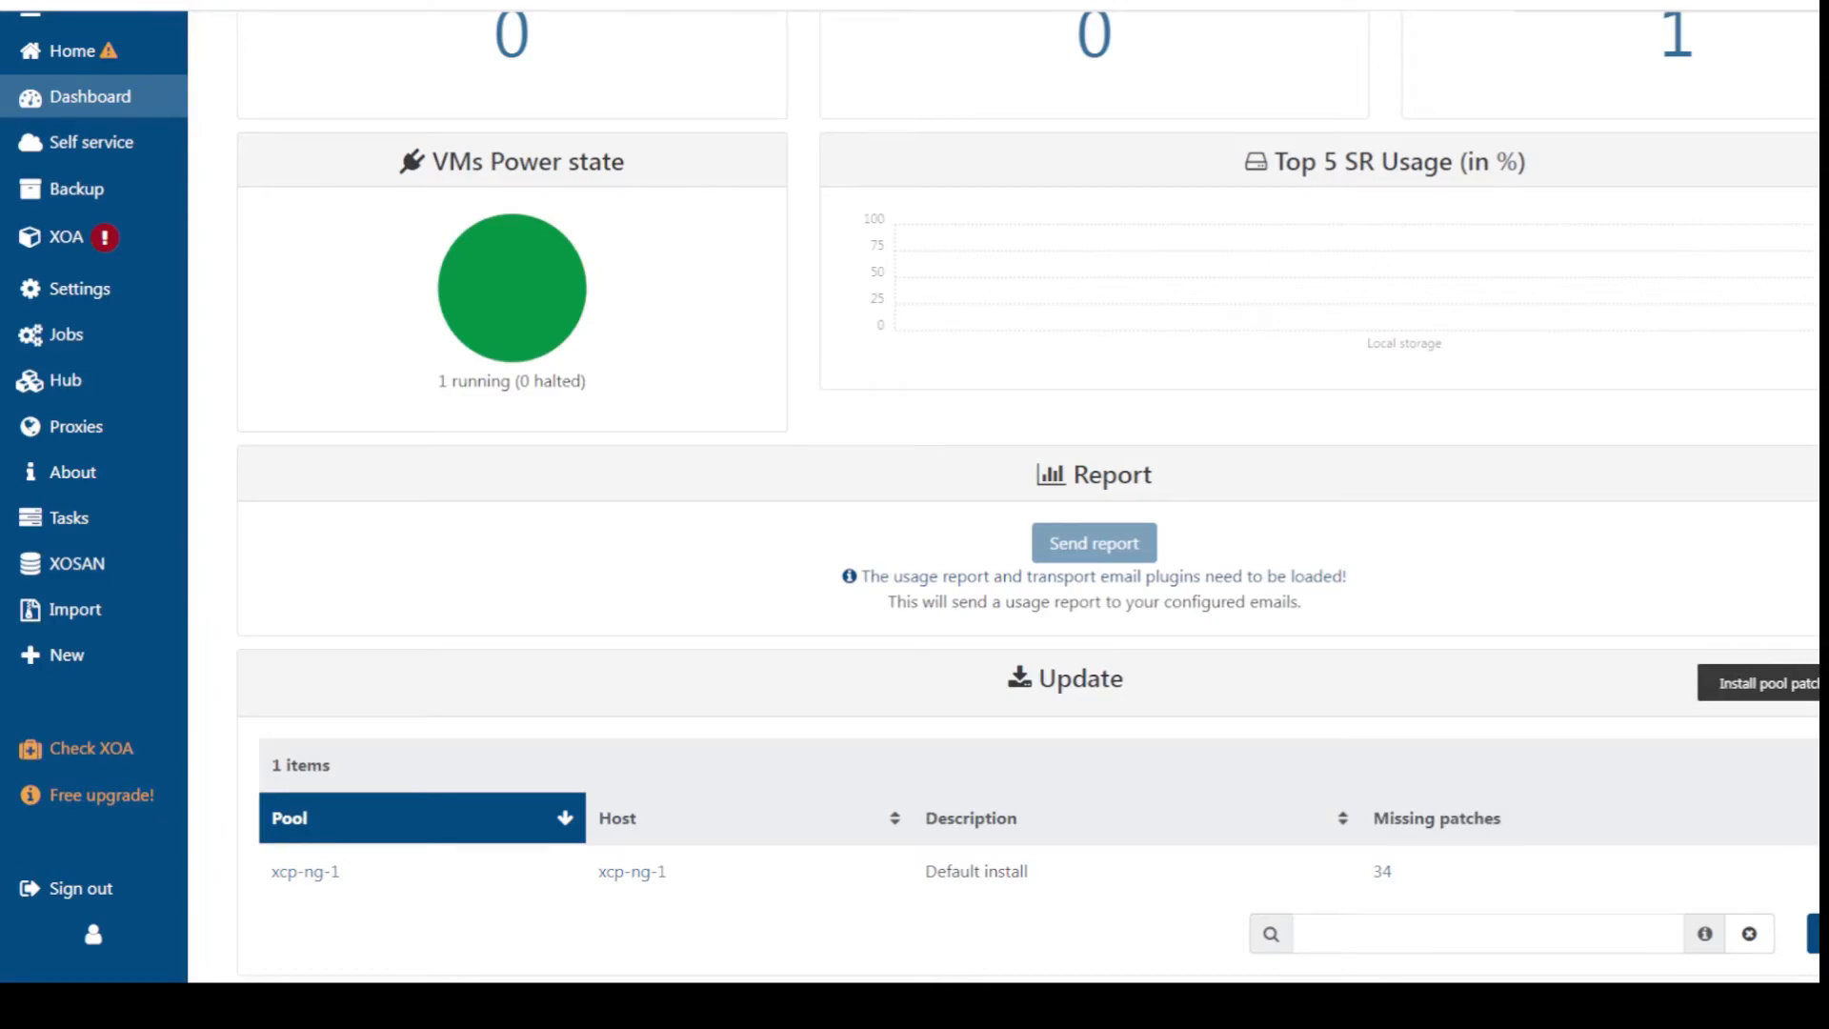
Start installing all missing patches on pool xcp-ng-1, cancelling once before confirming
click(1810, 710)
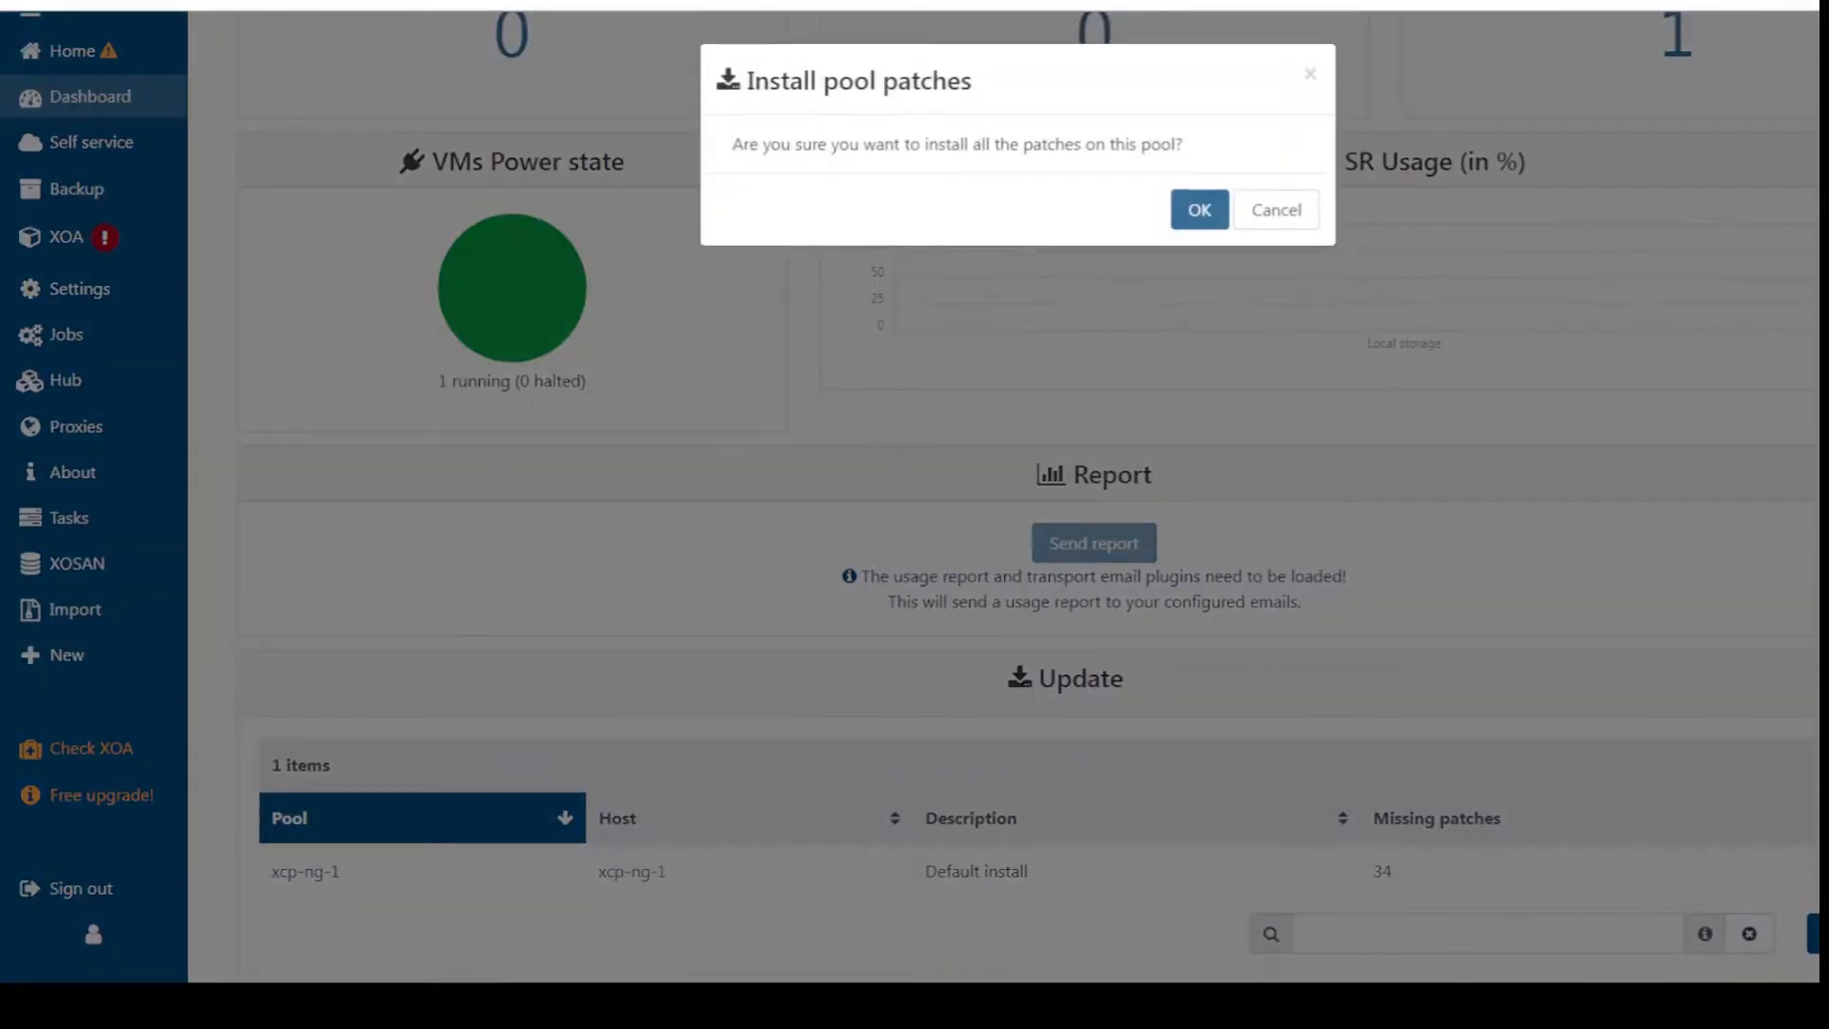
click(1268, 212)
scroll(1267, 800, down, 1)
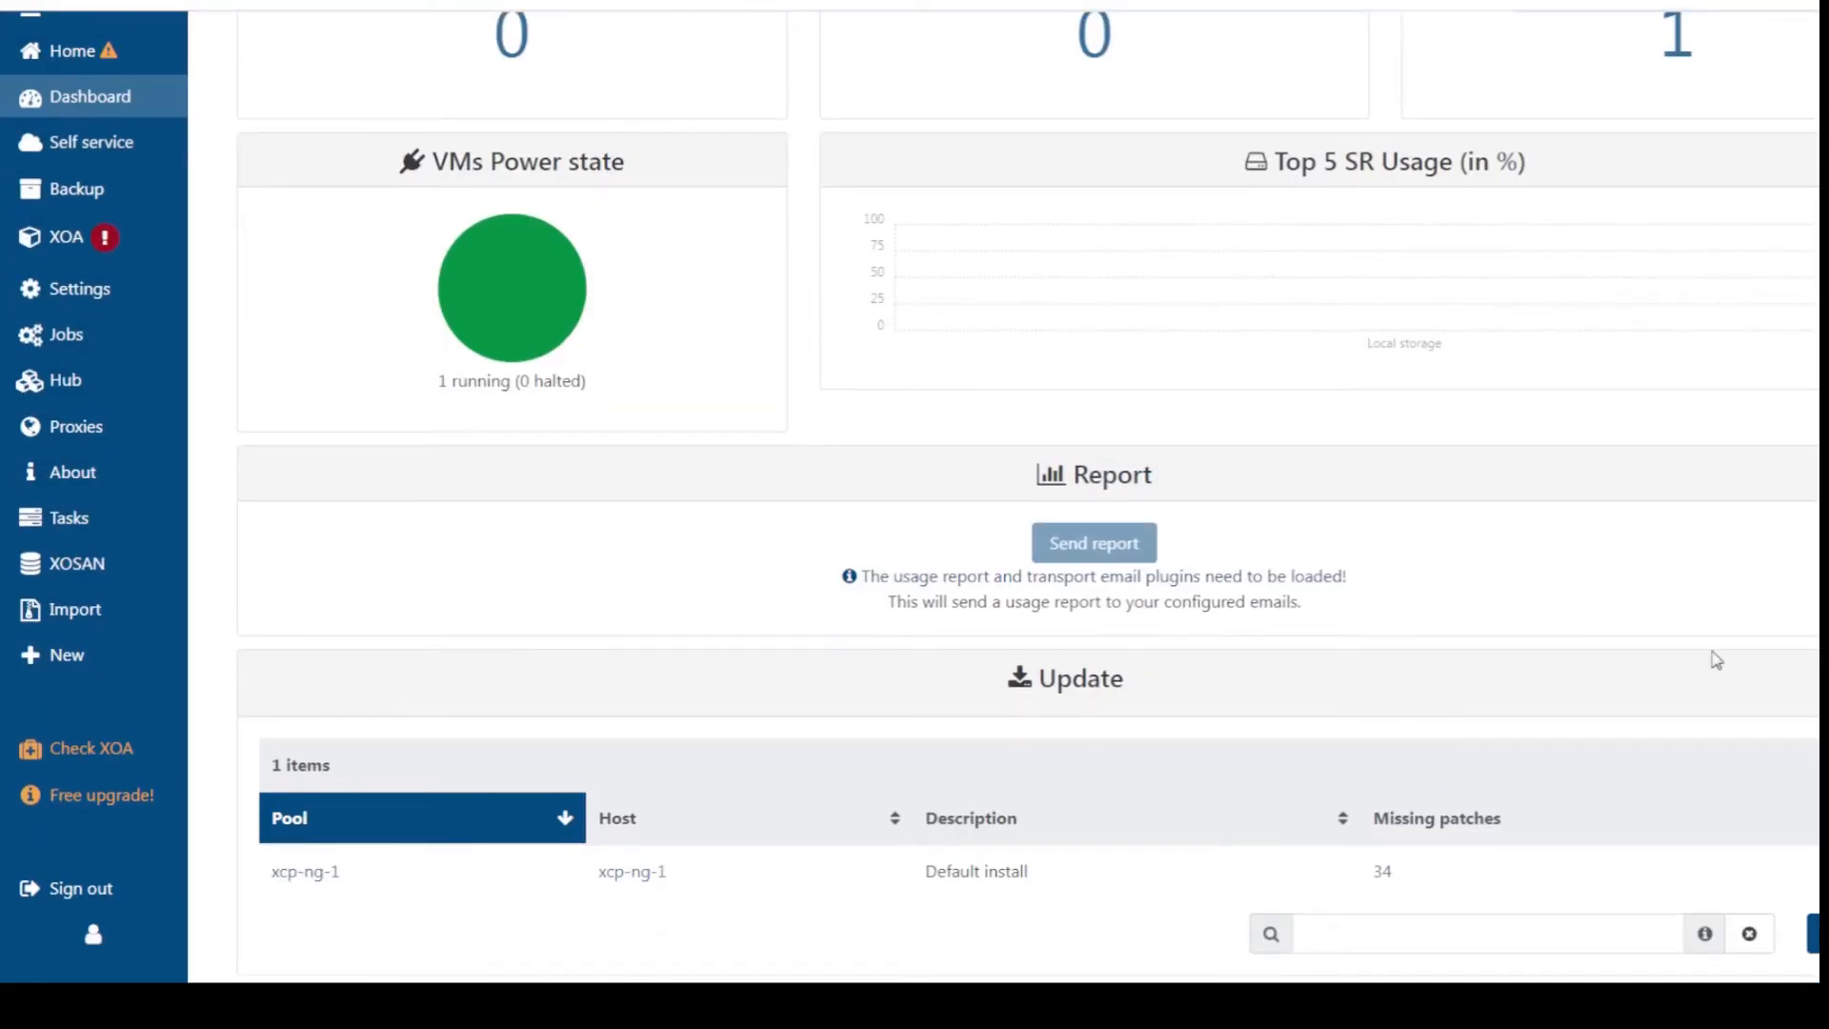
click(1813, 683)
click(1192, 209)
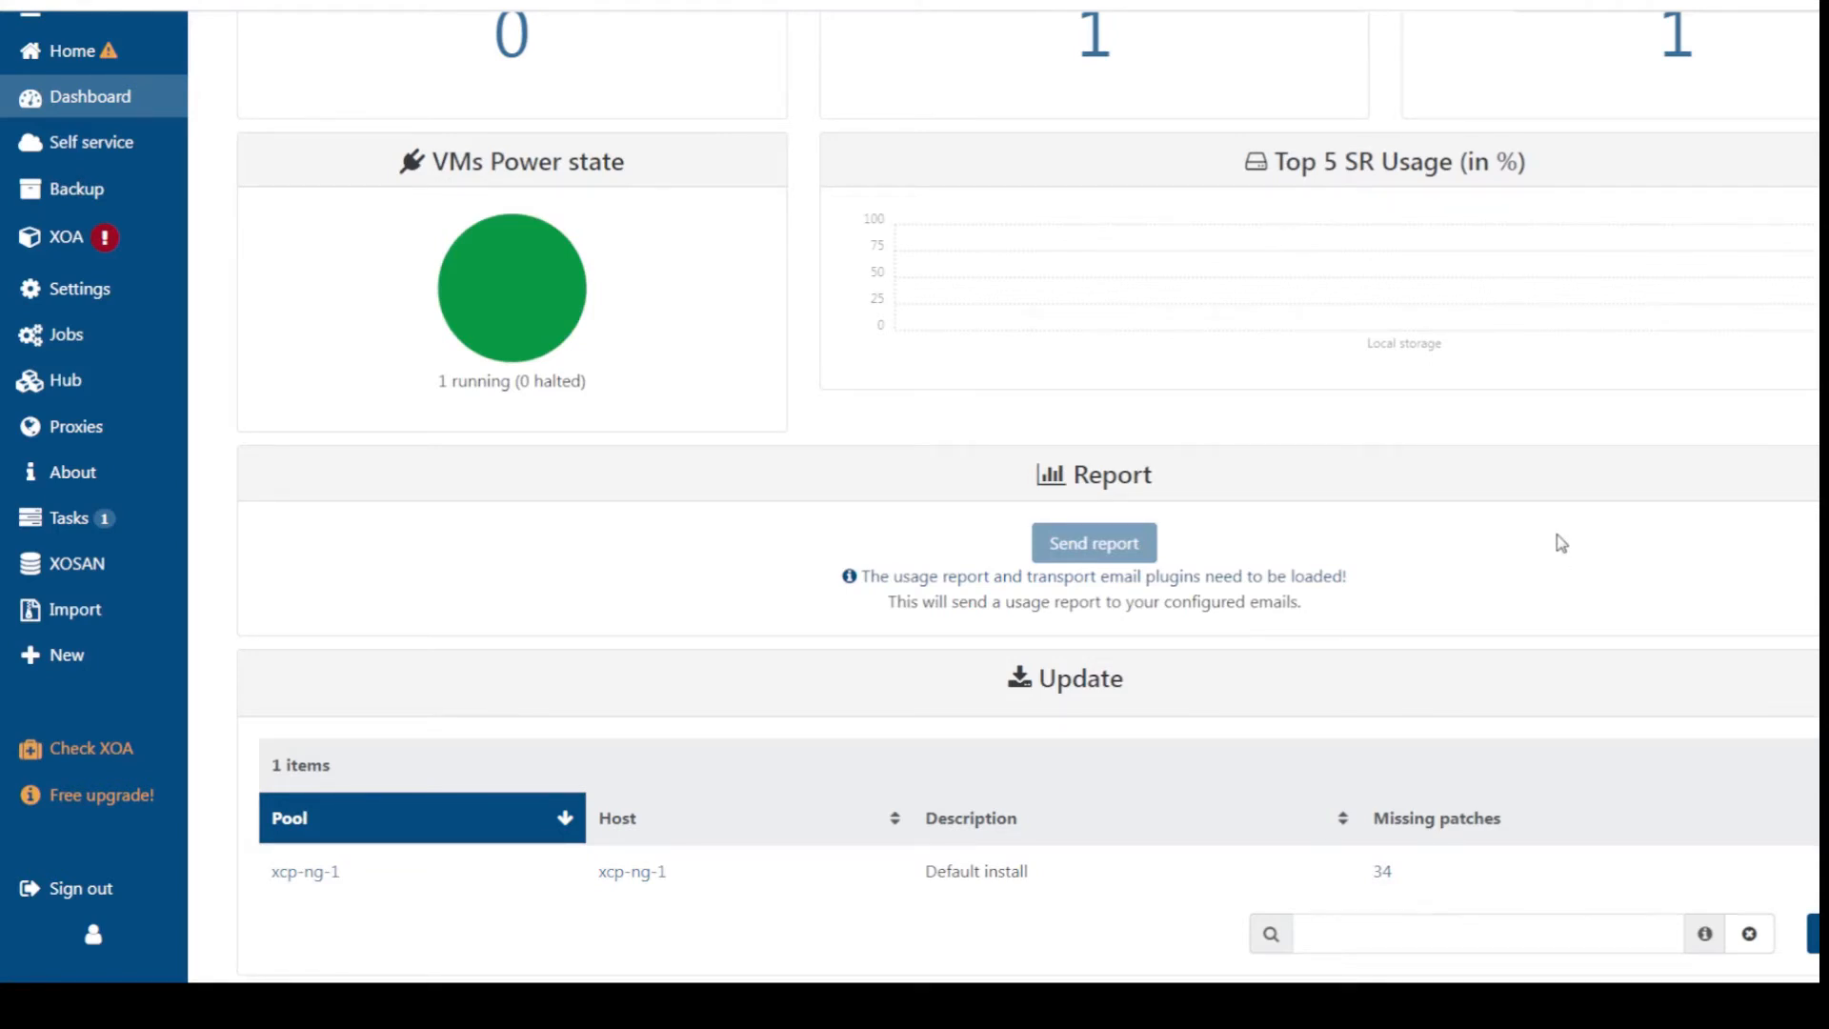
scroll(1560, 561, up, 8)
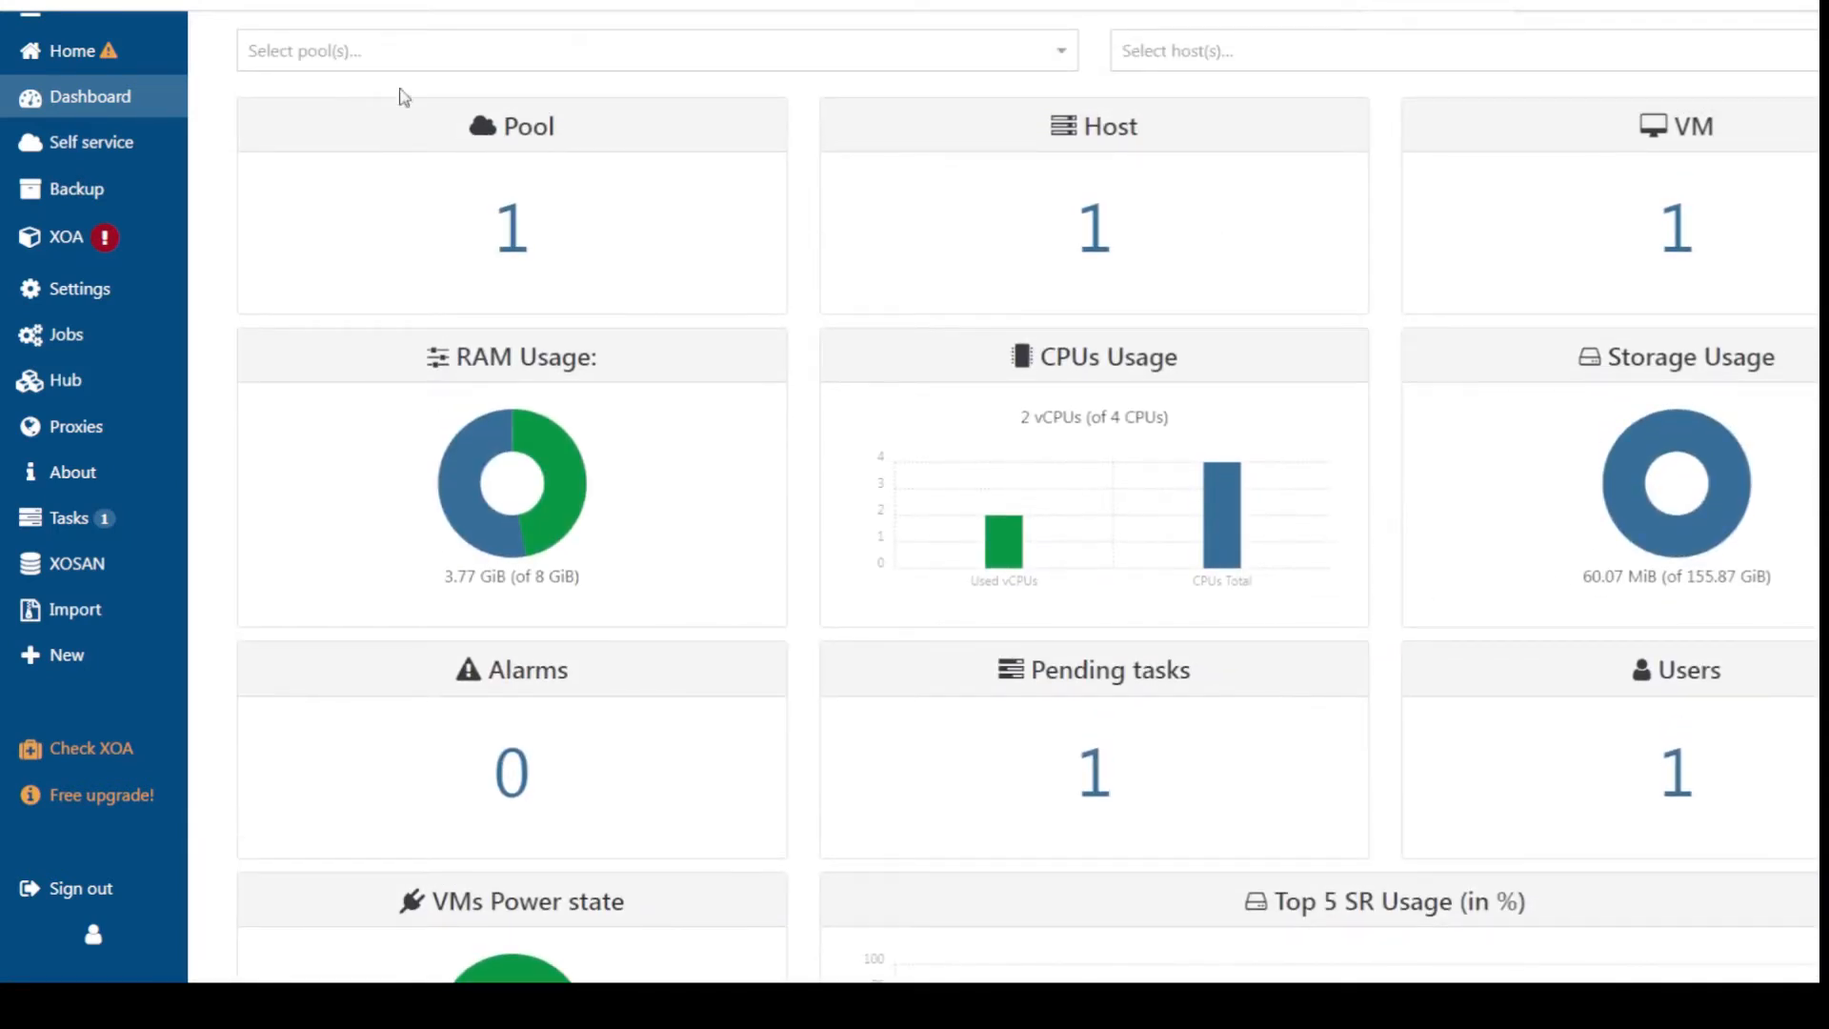
scroll(86, 95, up, 1)
mouse_move(49, 162)
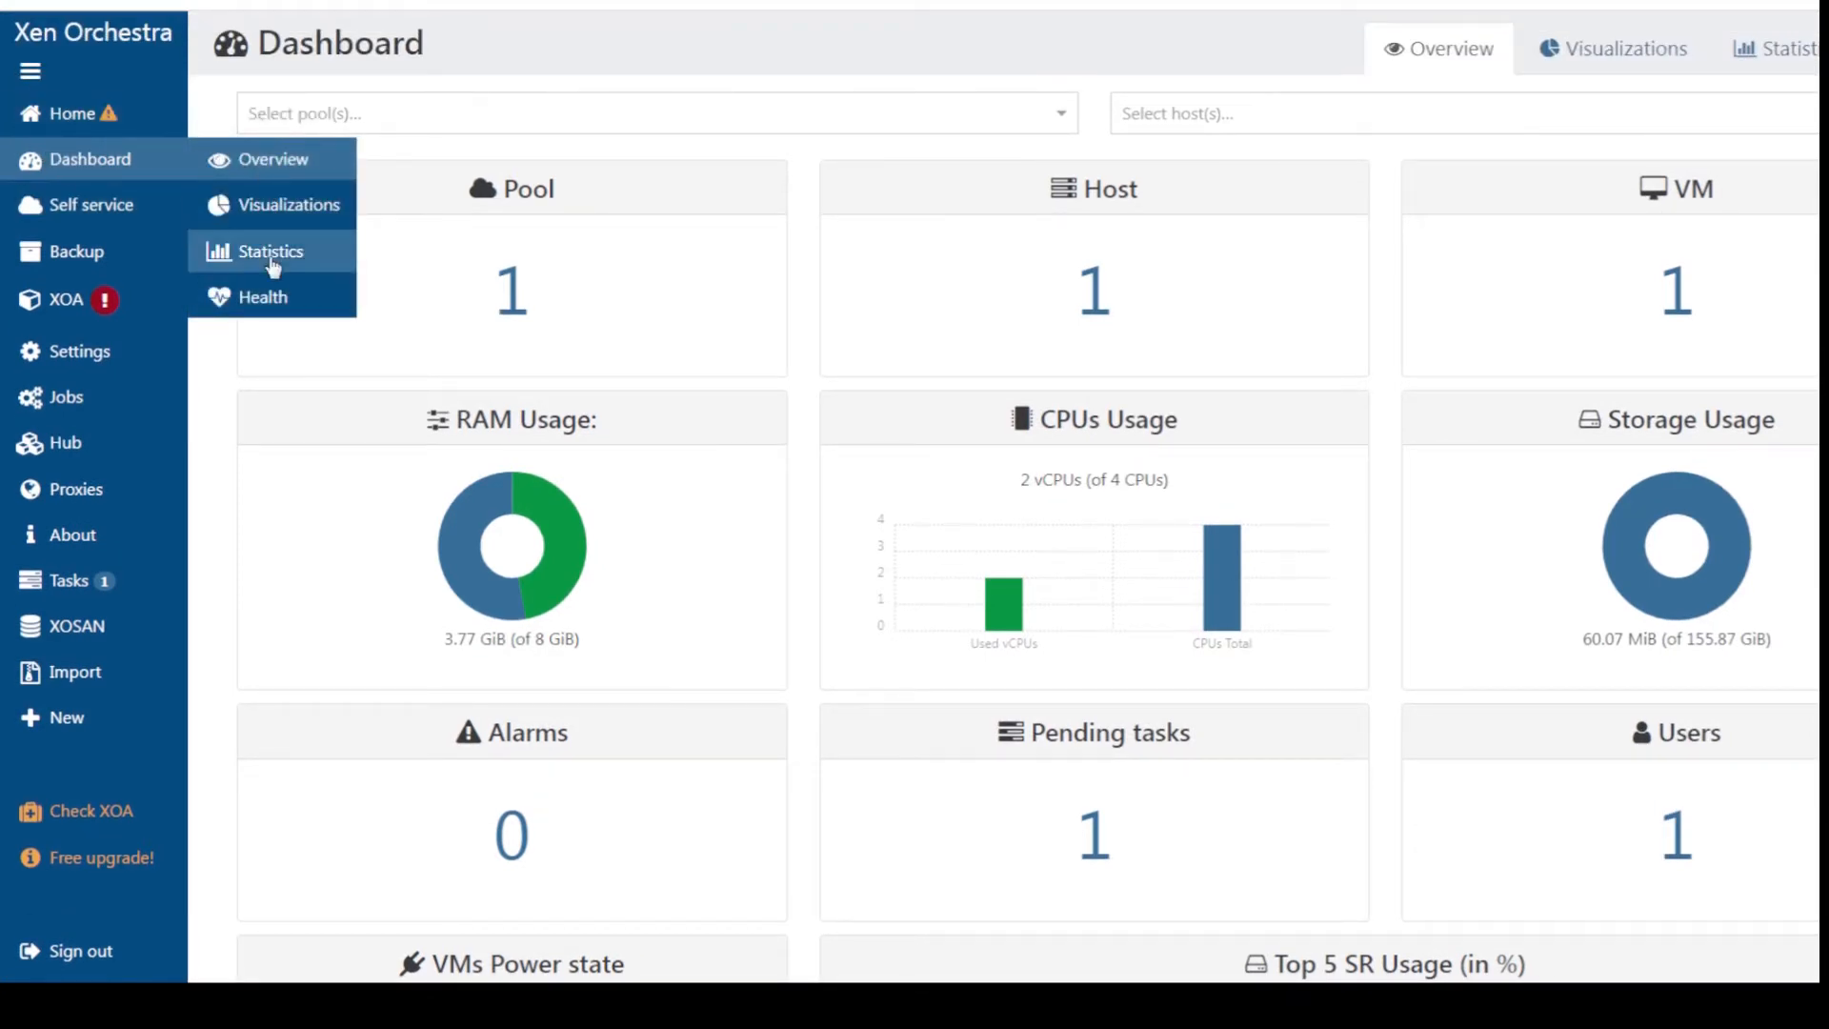
scroll(1170, 597, down, 8)
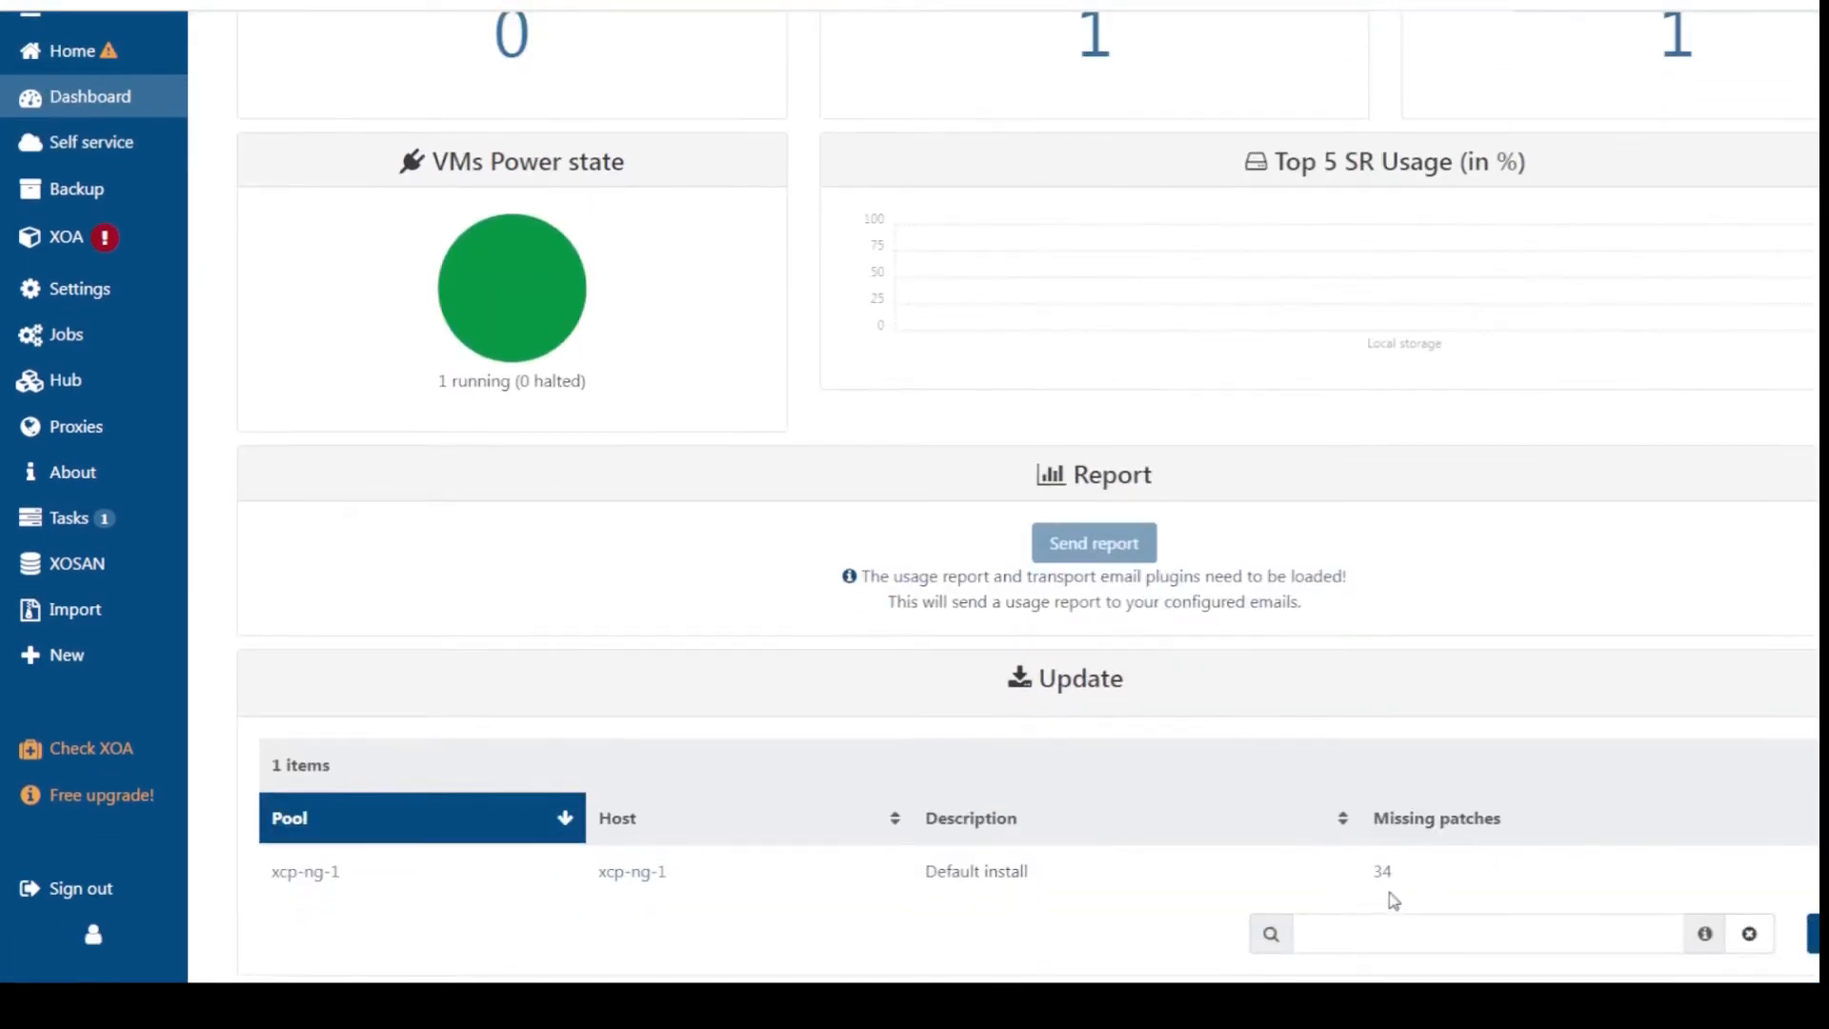
mouse_move(86, 614)
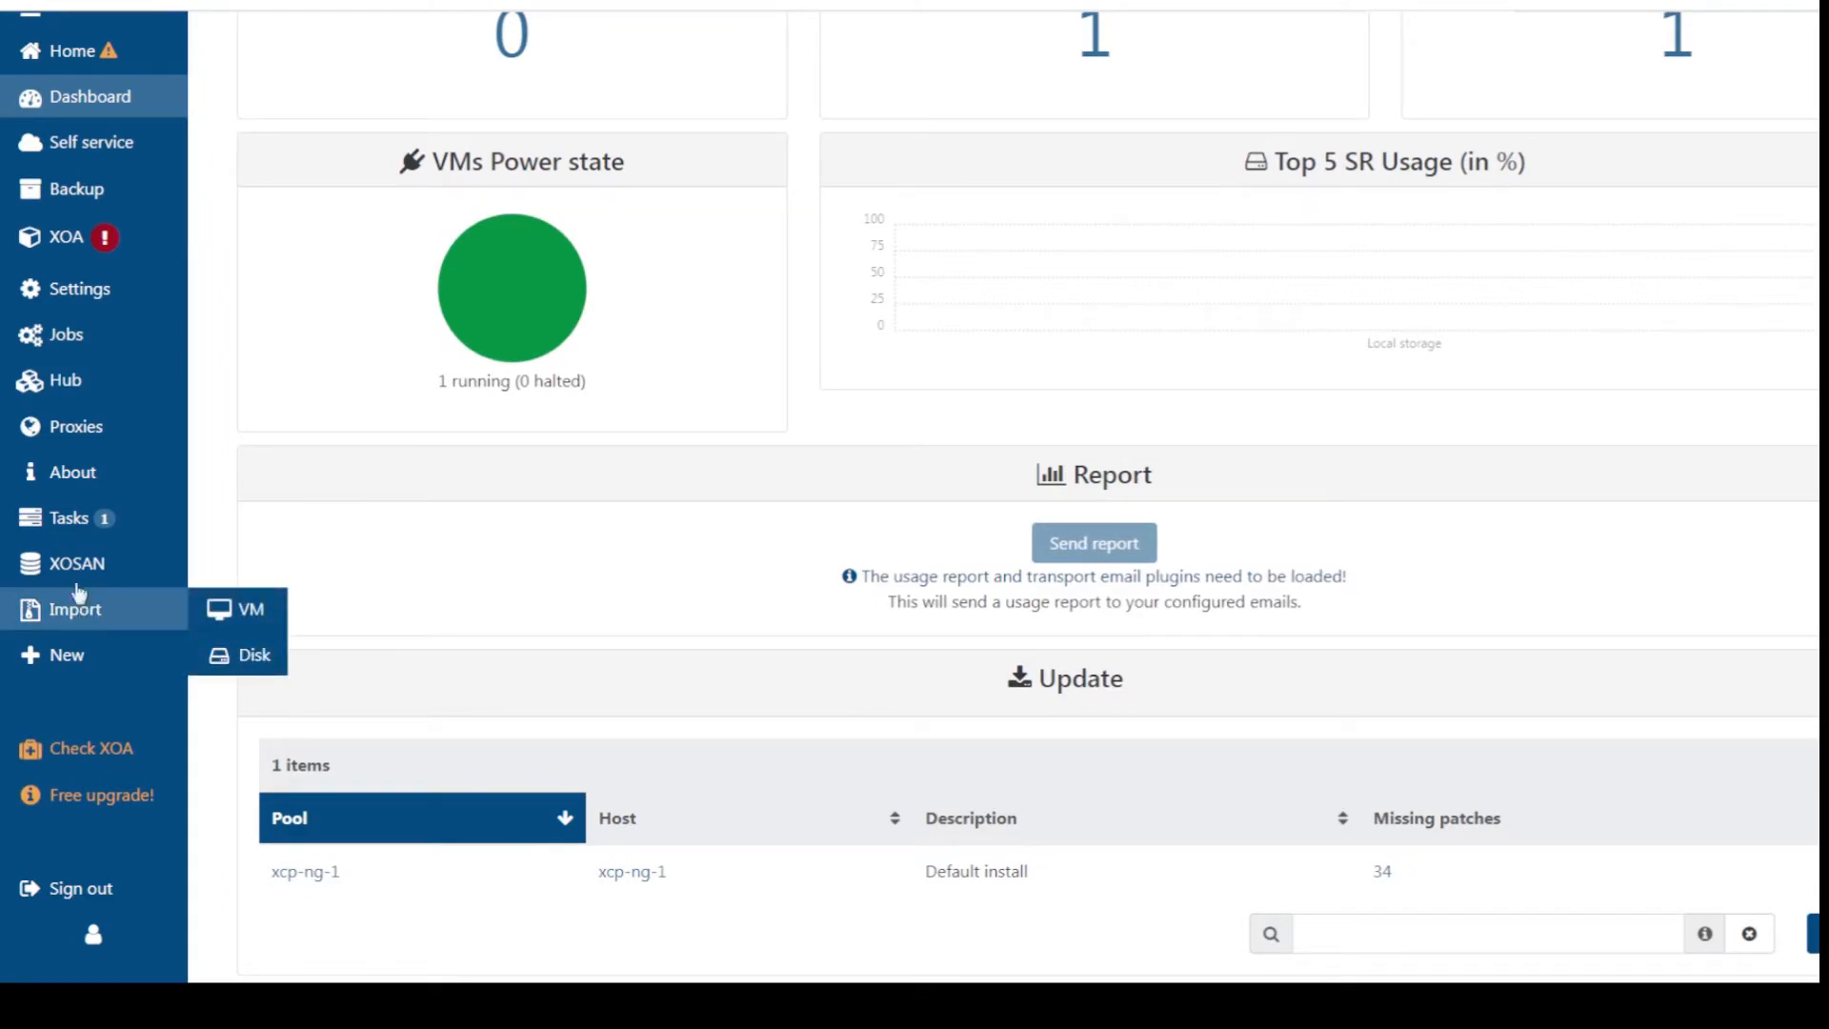
Open the Import > VM page
click(210, 620)
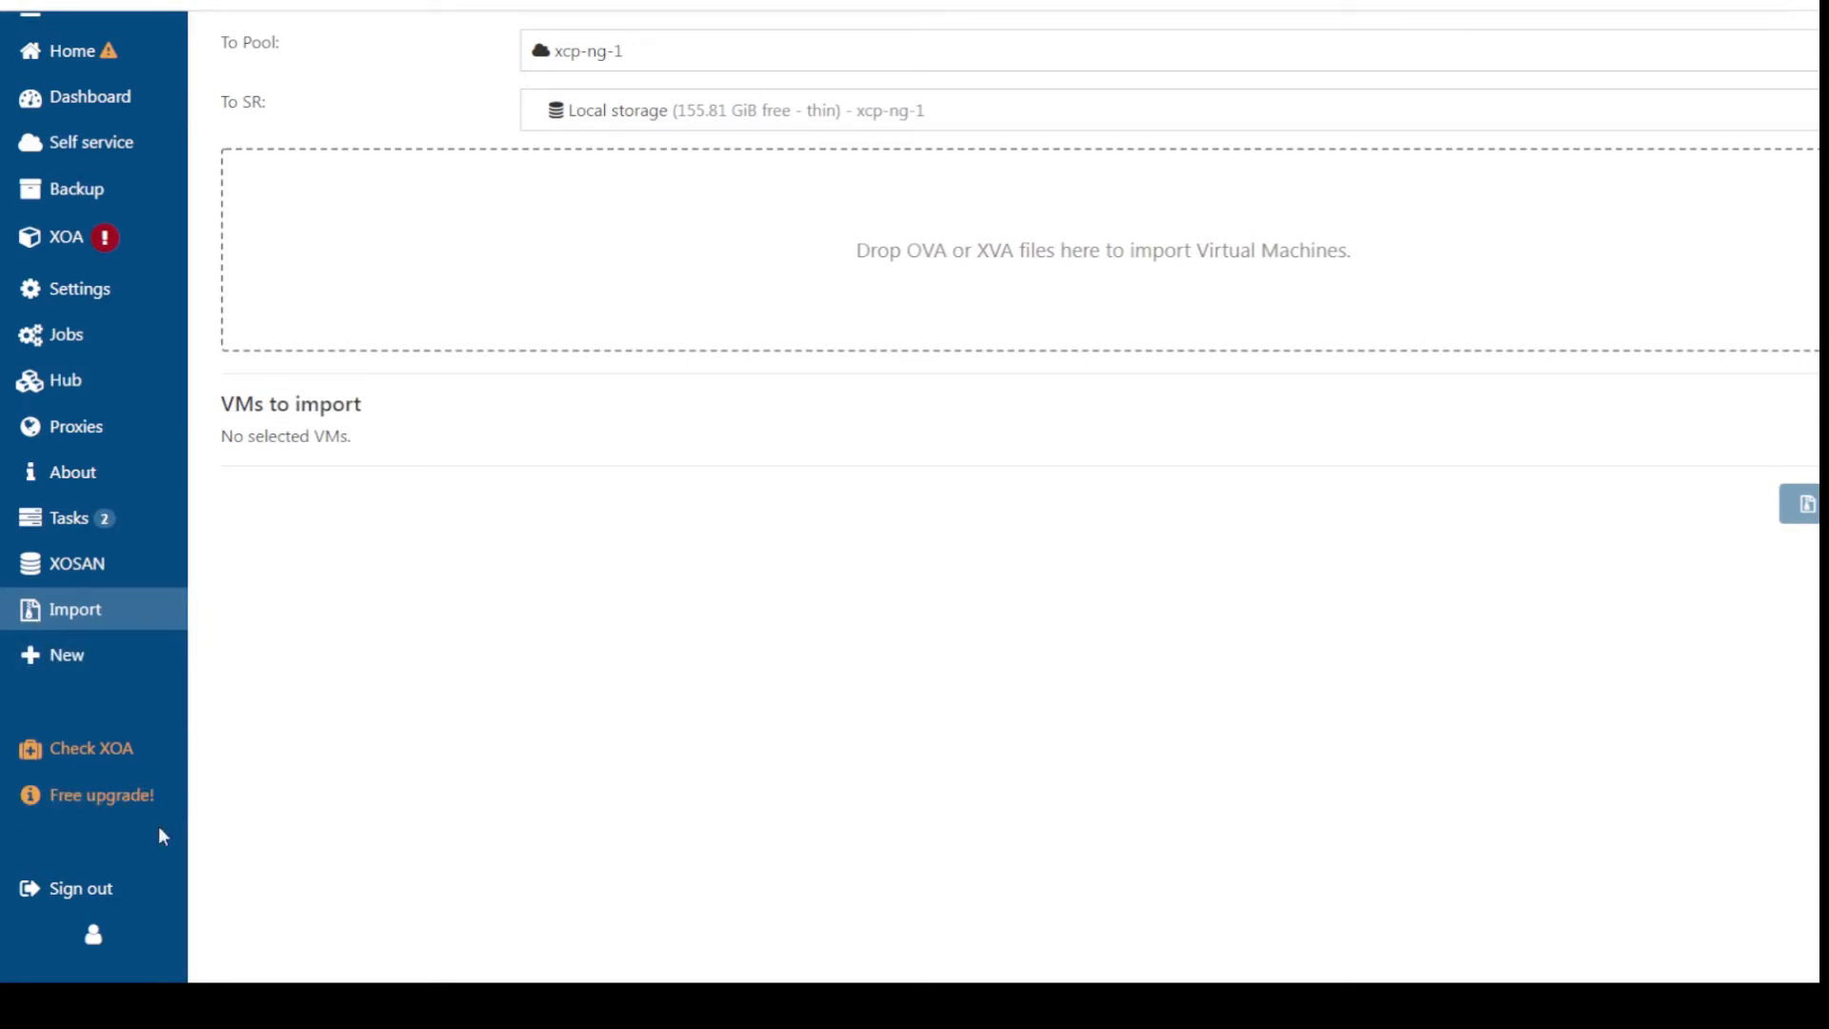
mouse_move(20, 670)
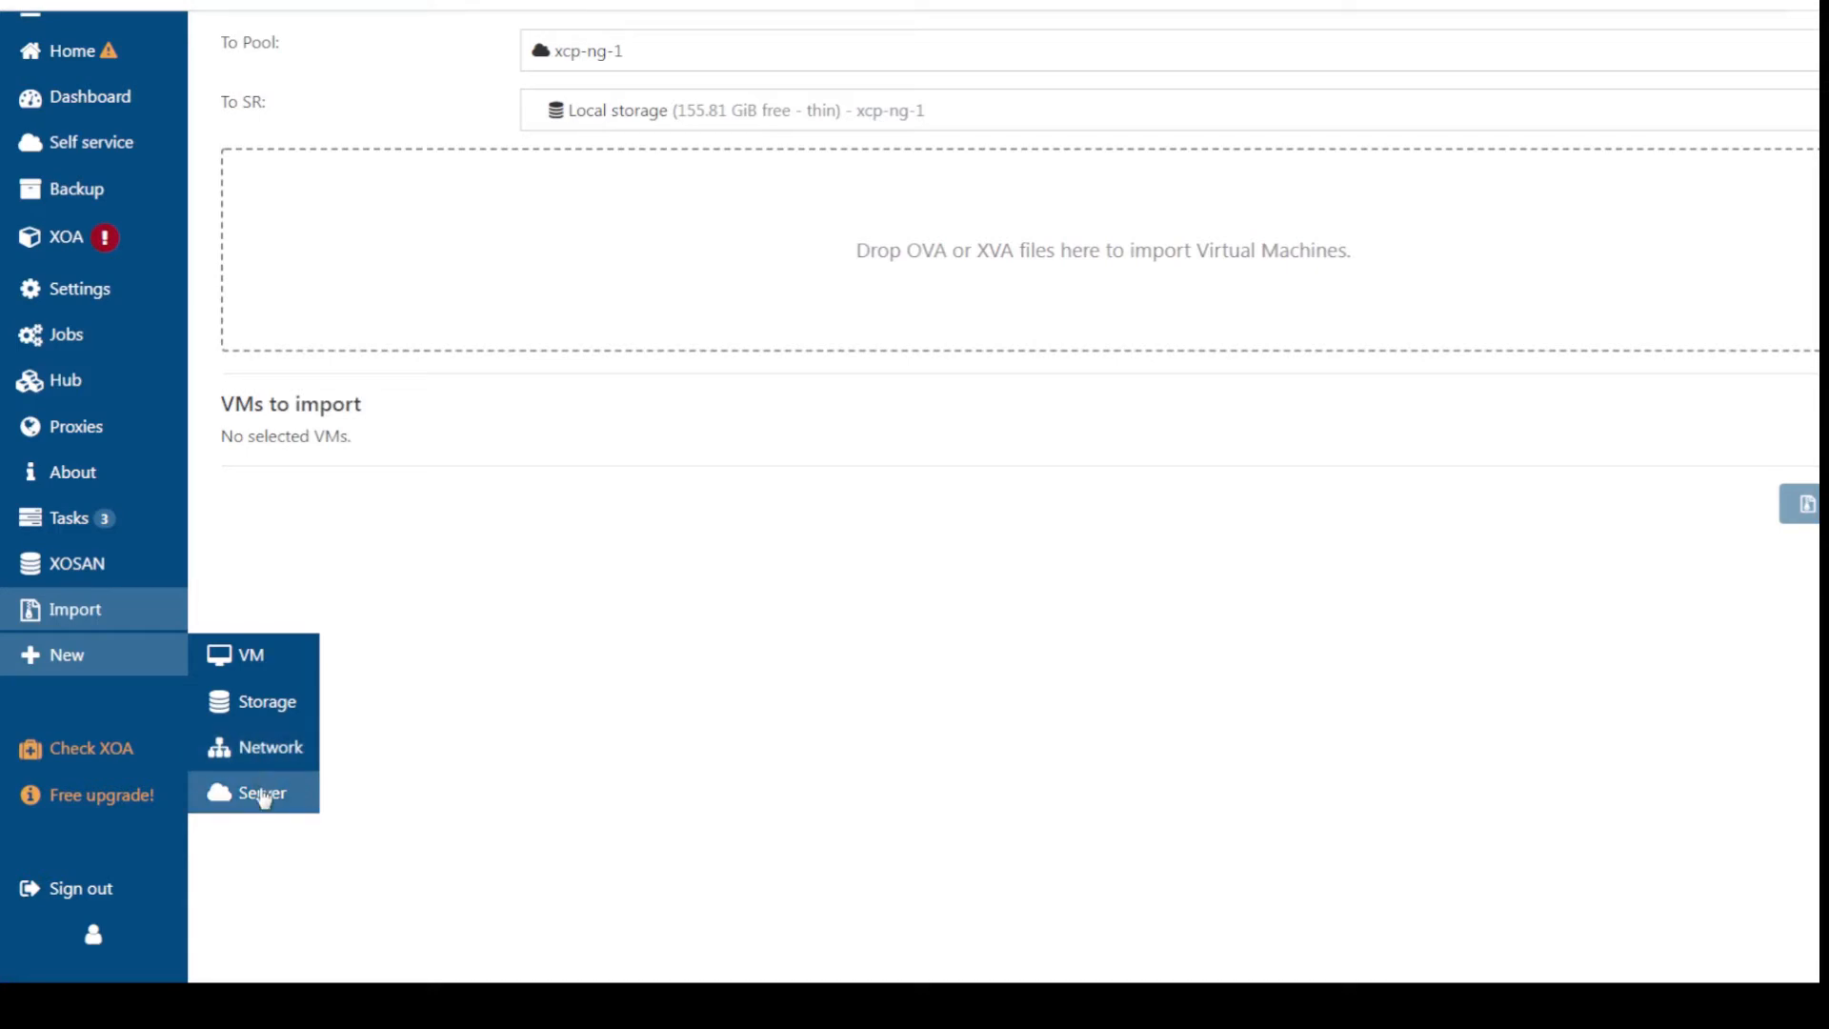
mouse_move(43, 236)
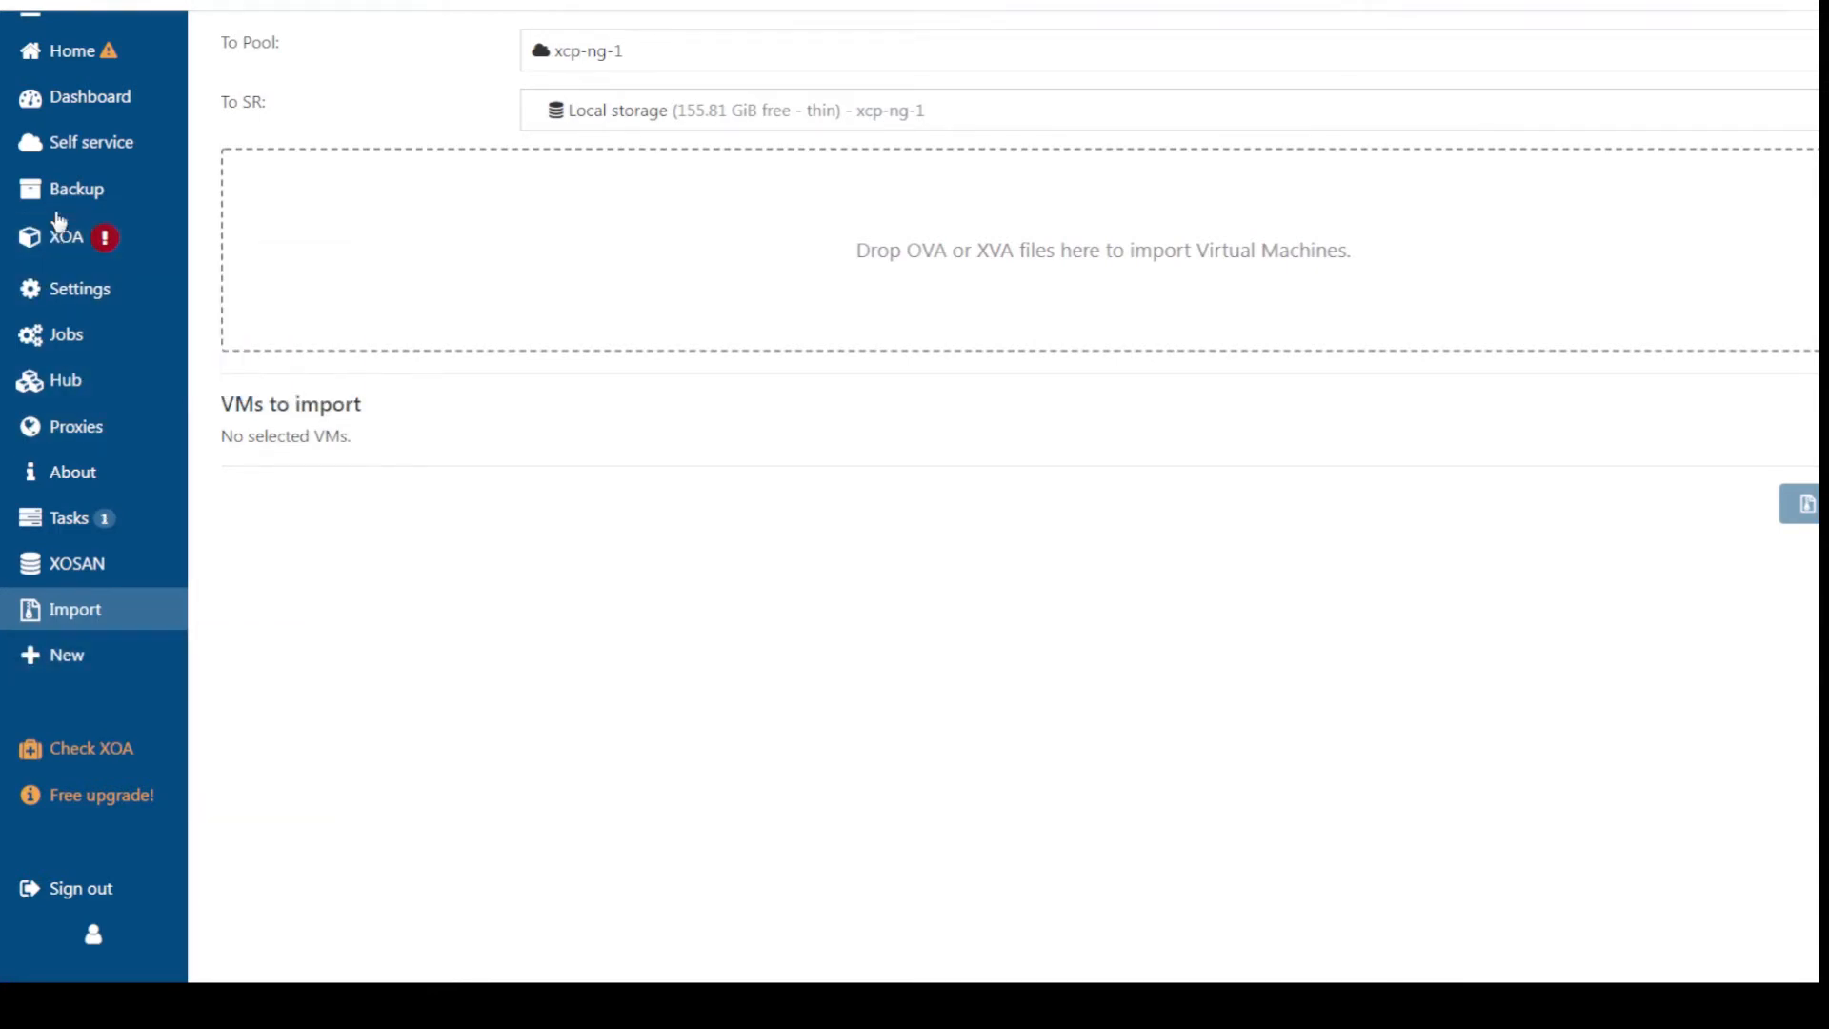
mouse_move(65, 88)
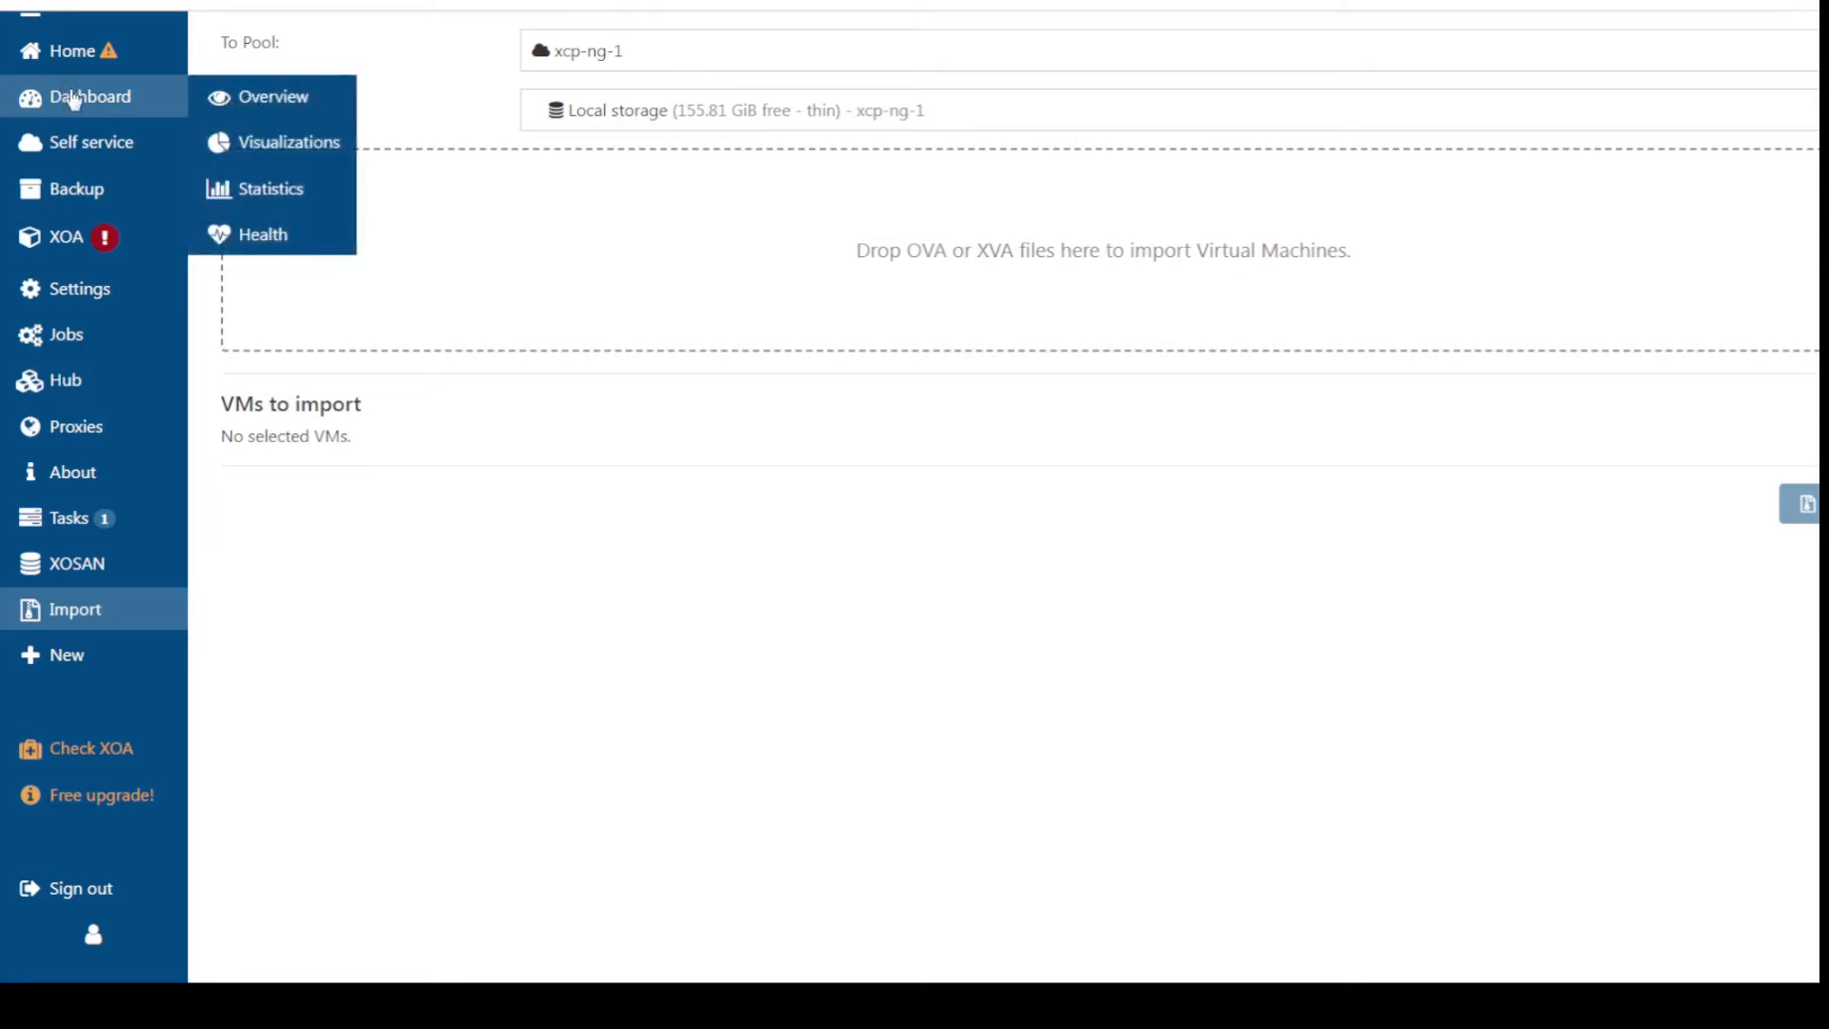
Confirm on Dashboard Overview that no patches remain, check the pool filter, then view XOA Updates
click(64, 88)
scroll(5, 55, up, 1)
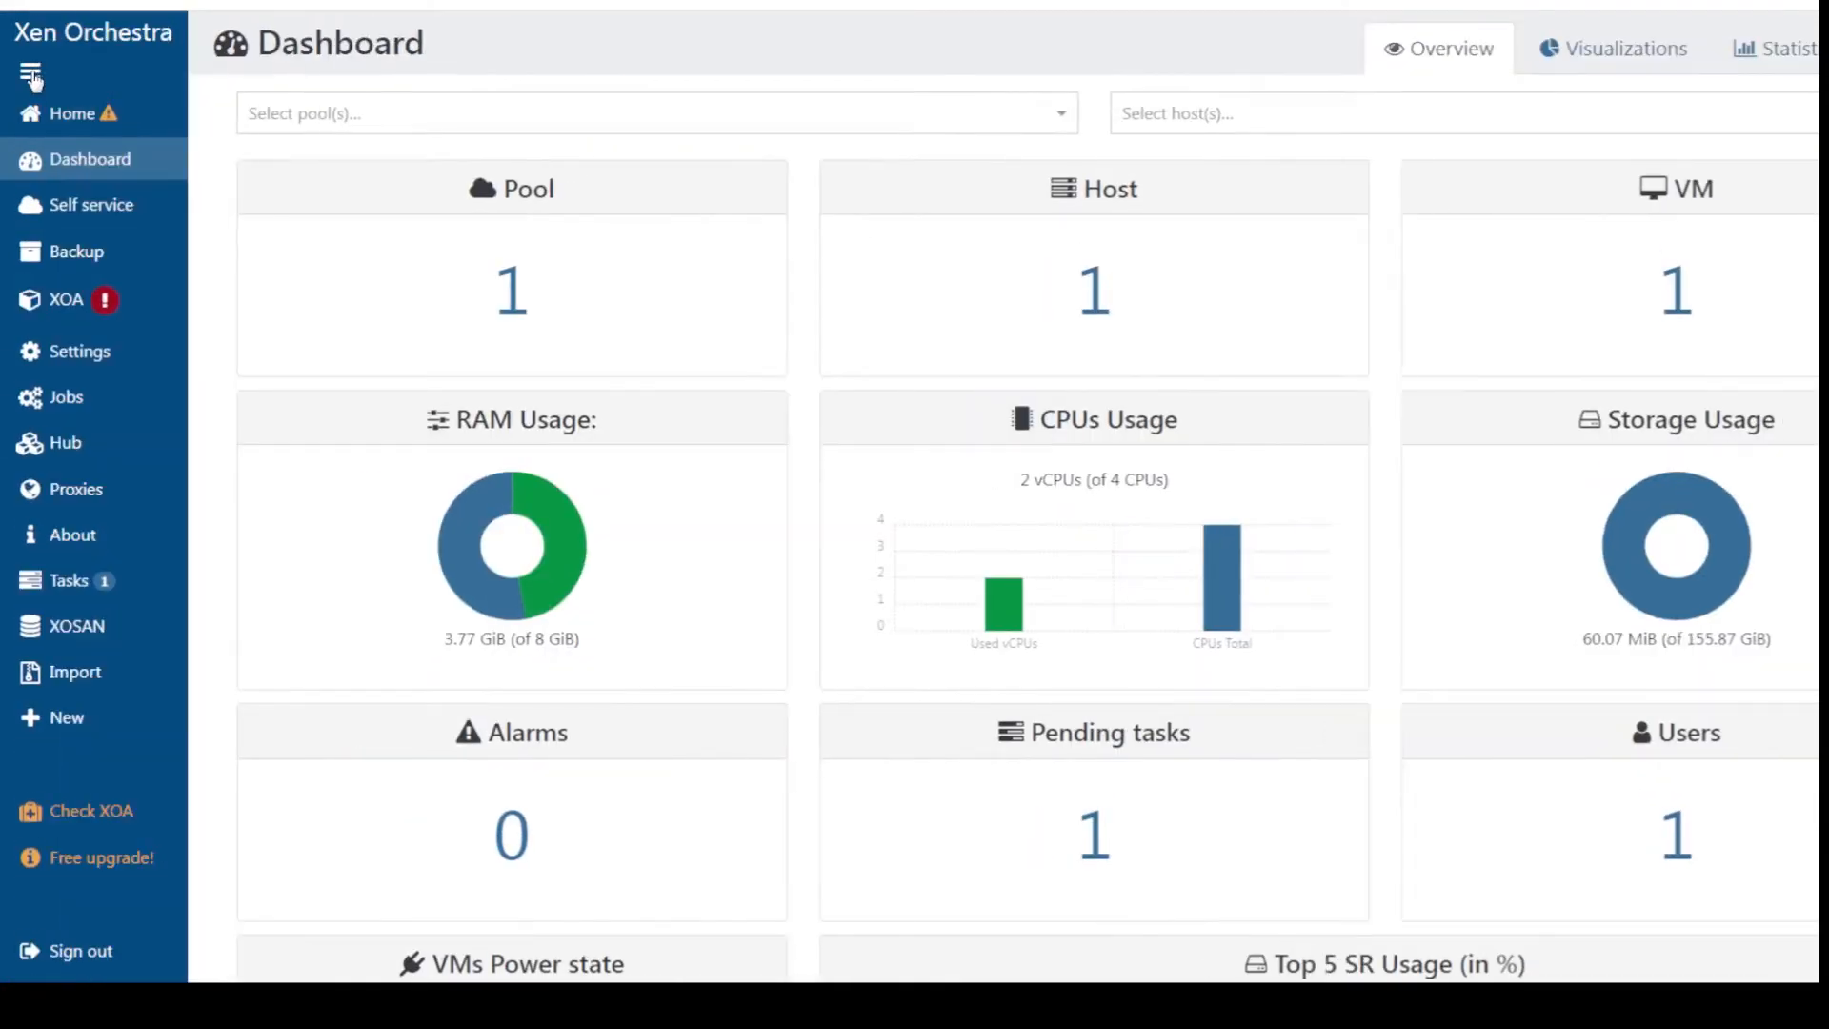
mouse_move(62, 729)
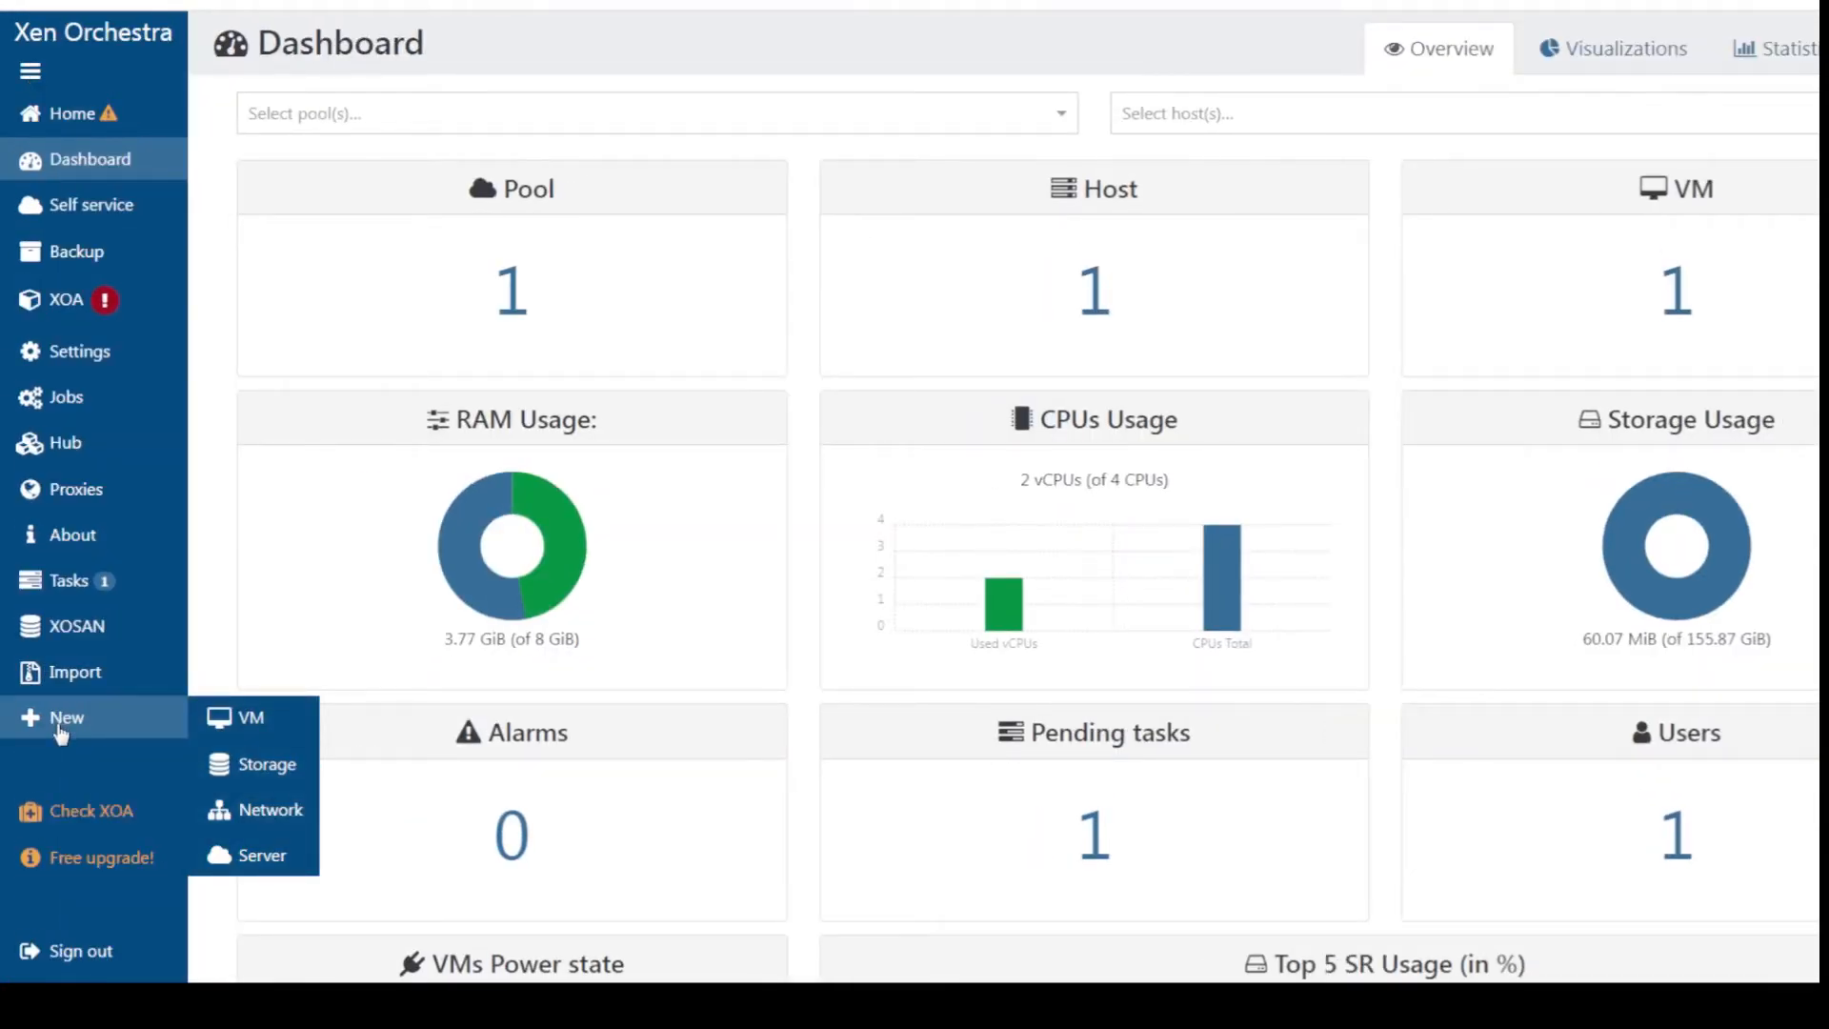
scroll(1278, 604, down, 7)
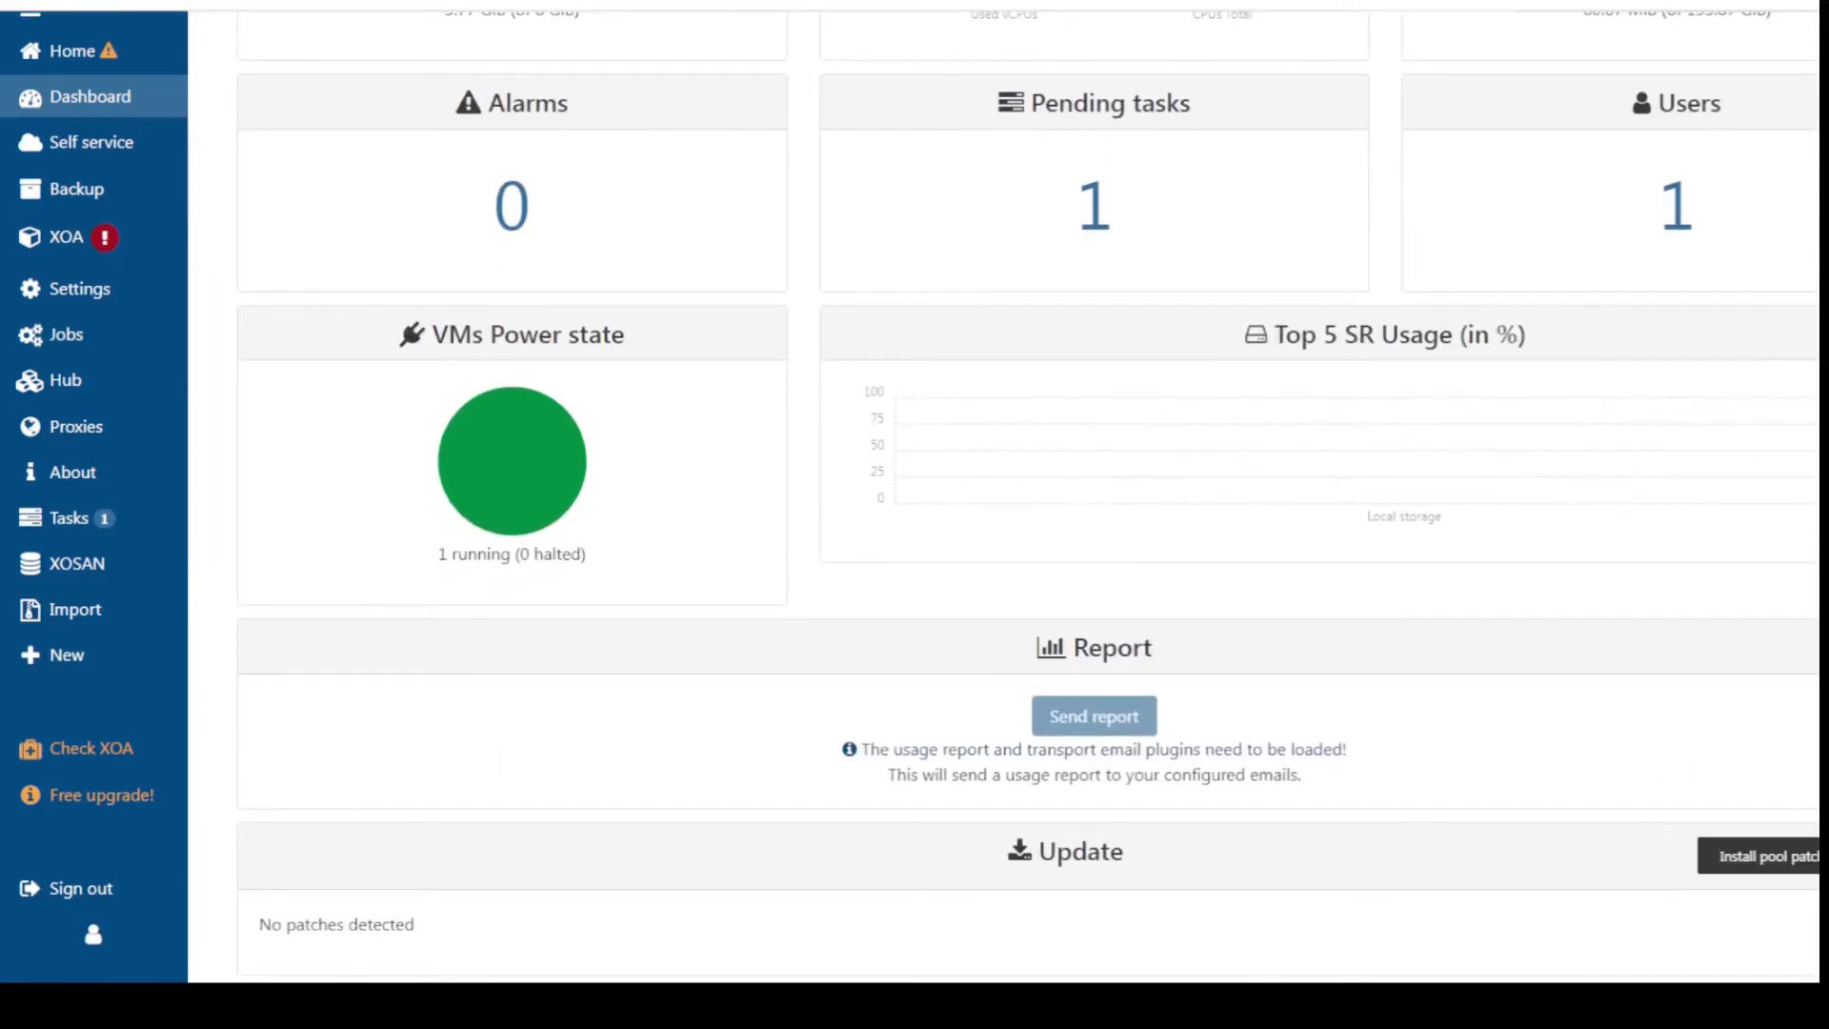
scroll(727, 800, up, 7)
click(922, 114)
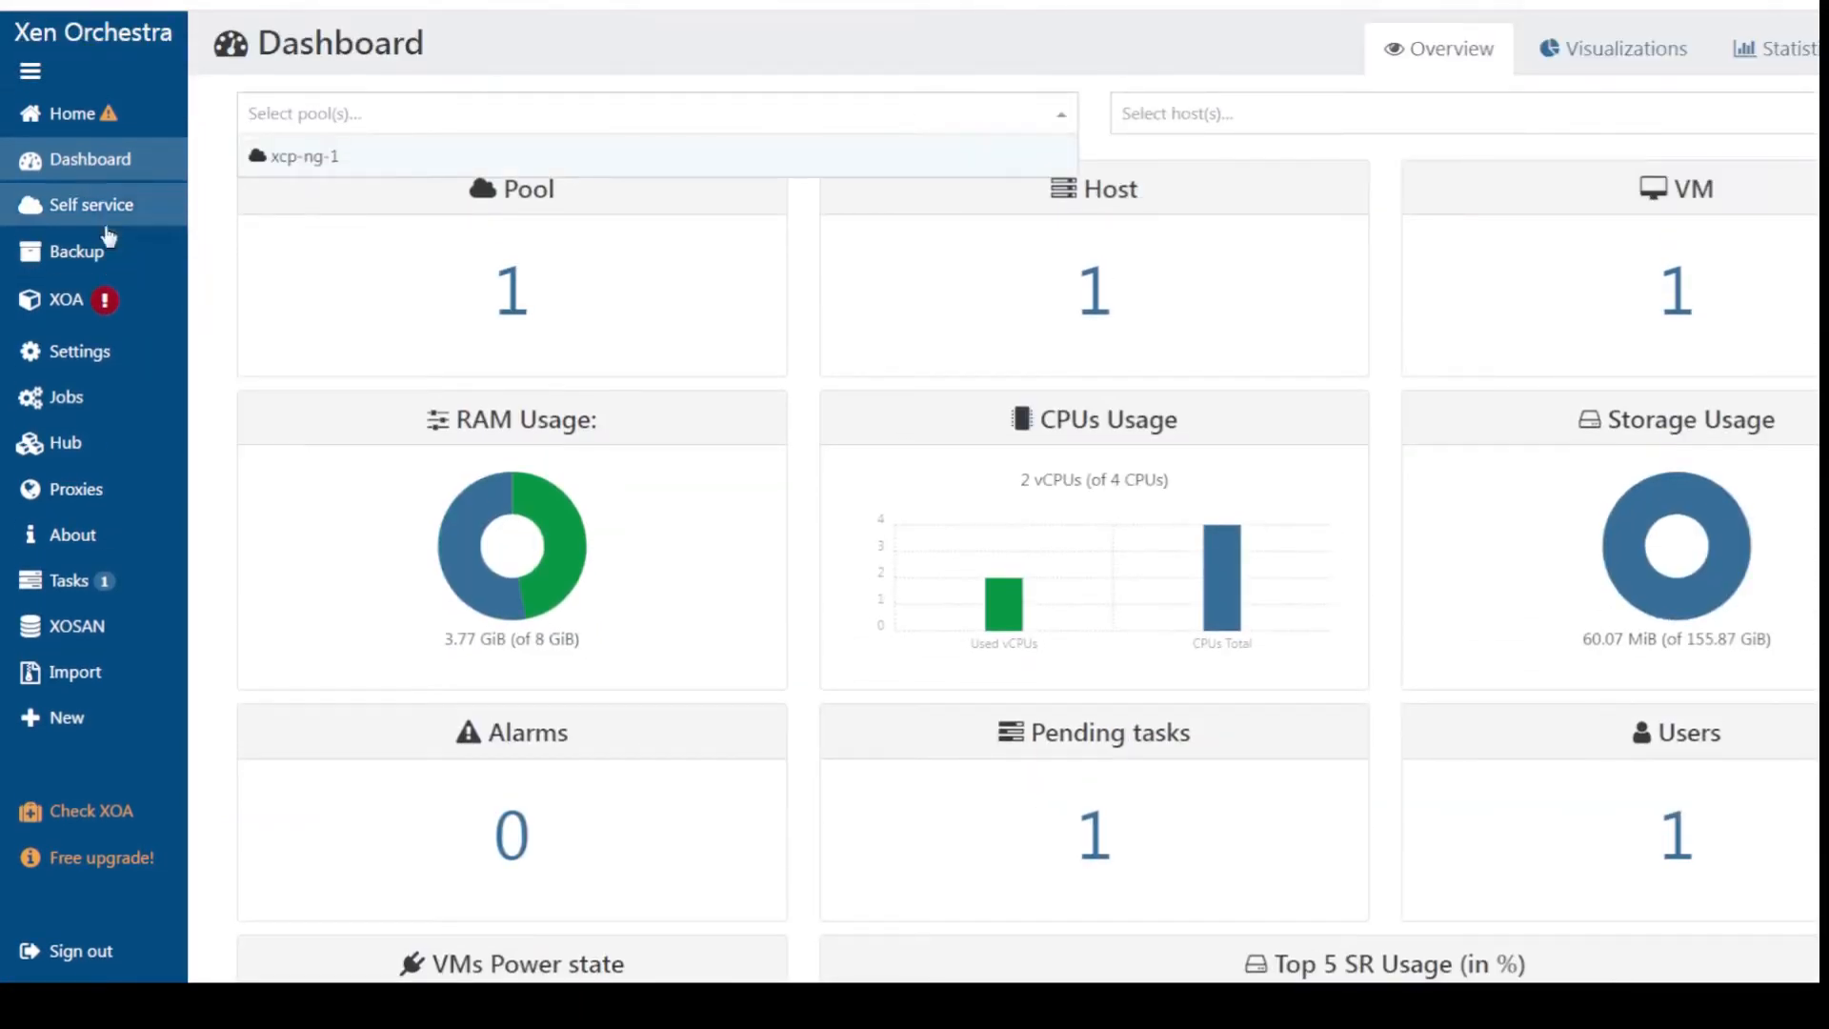
mouse_move(71, 299)
click(253, 303)
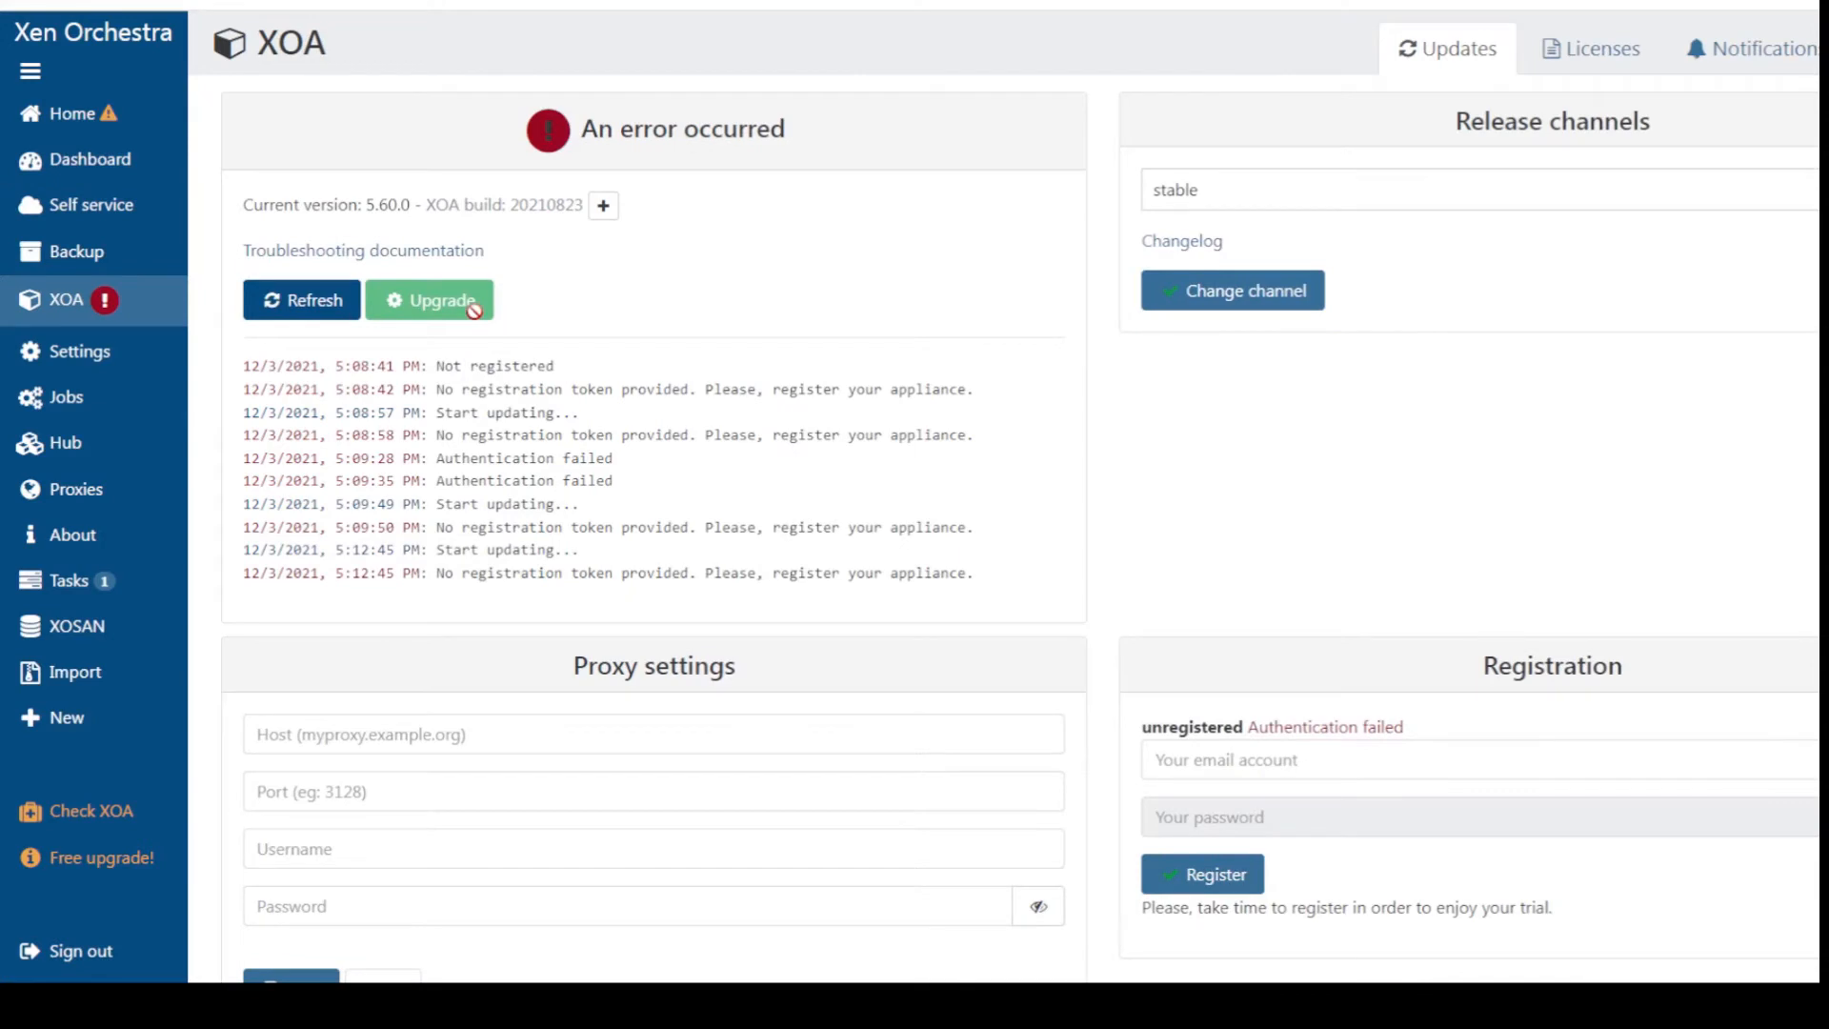
Go to the Settings > Servers list of connected servers
click(1241, 758)
mouse_move(93, 371)
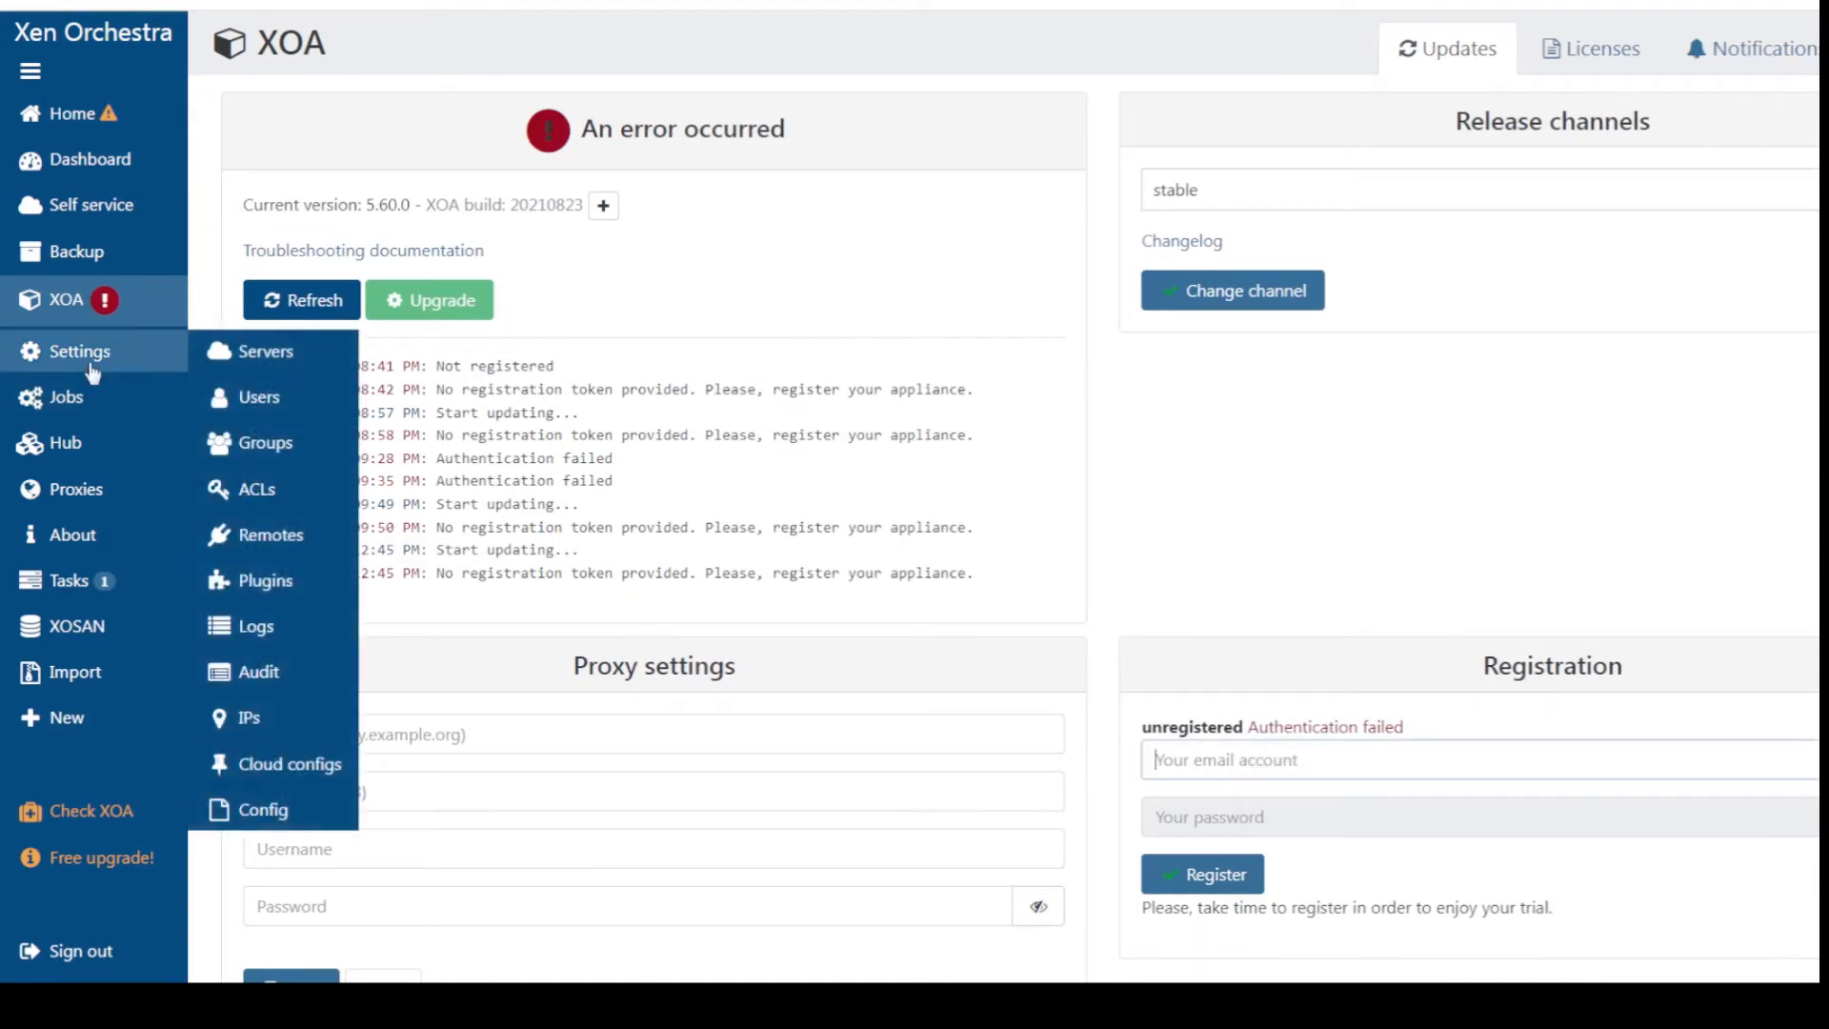
click(250, 352)
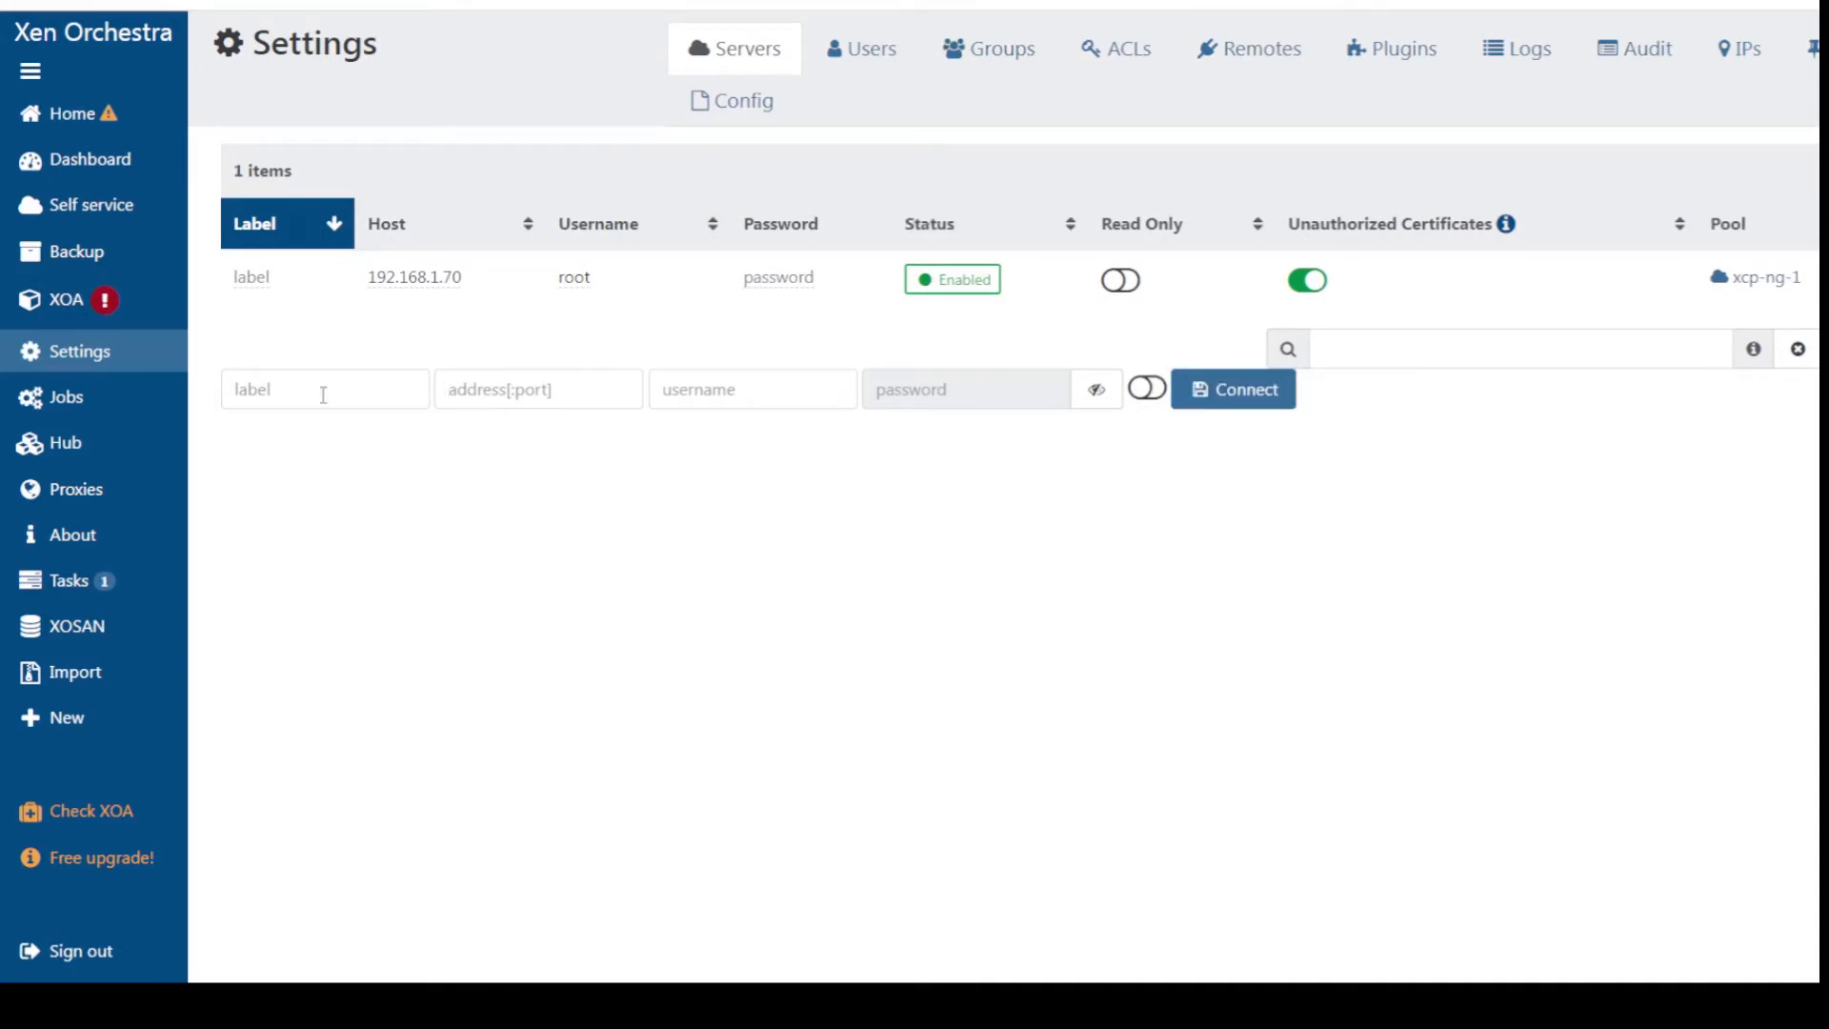
Add server 192.168.1.71 as root, connect it, and accept its self-signed certificate
click(468, 392)
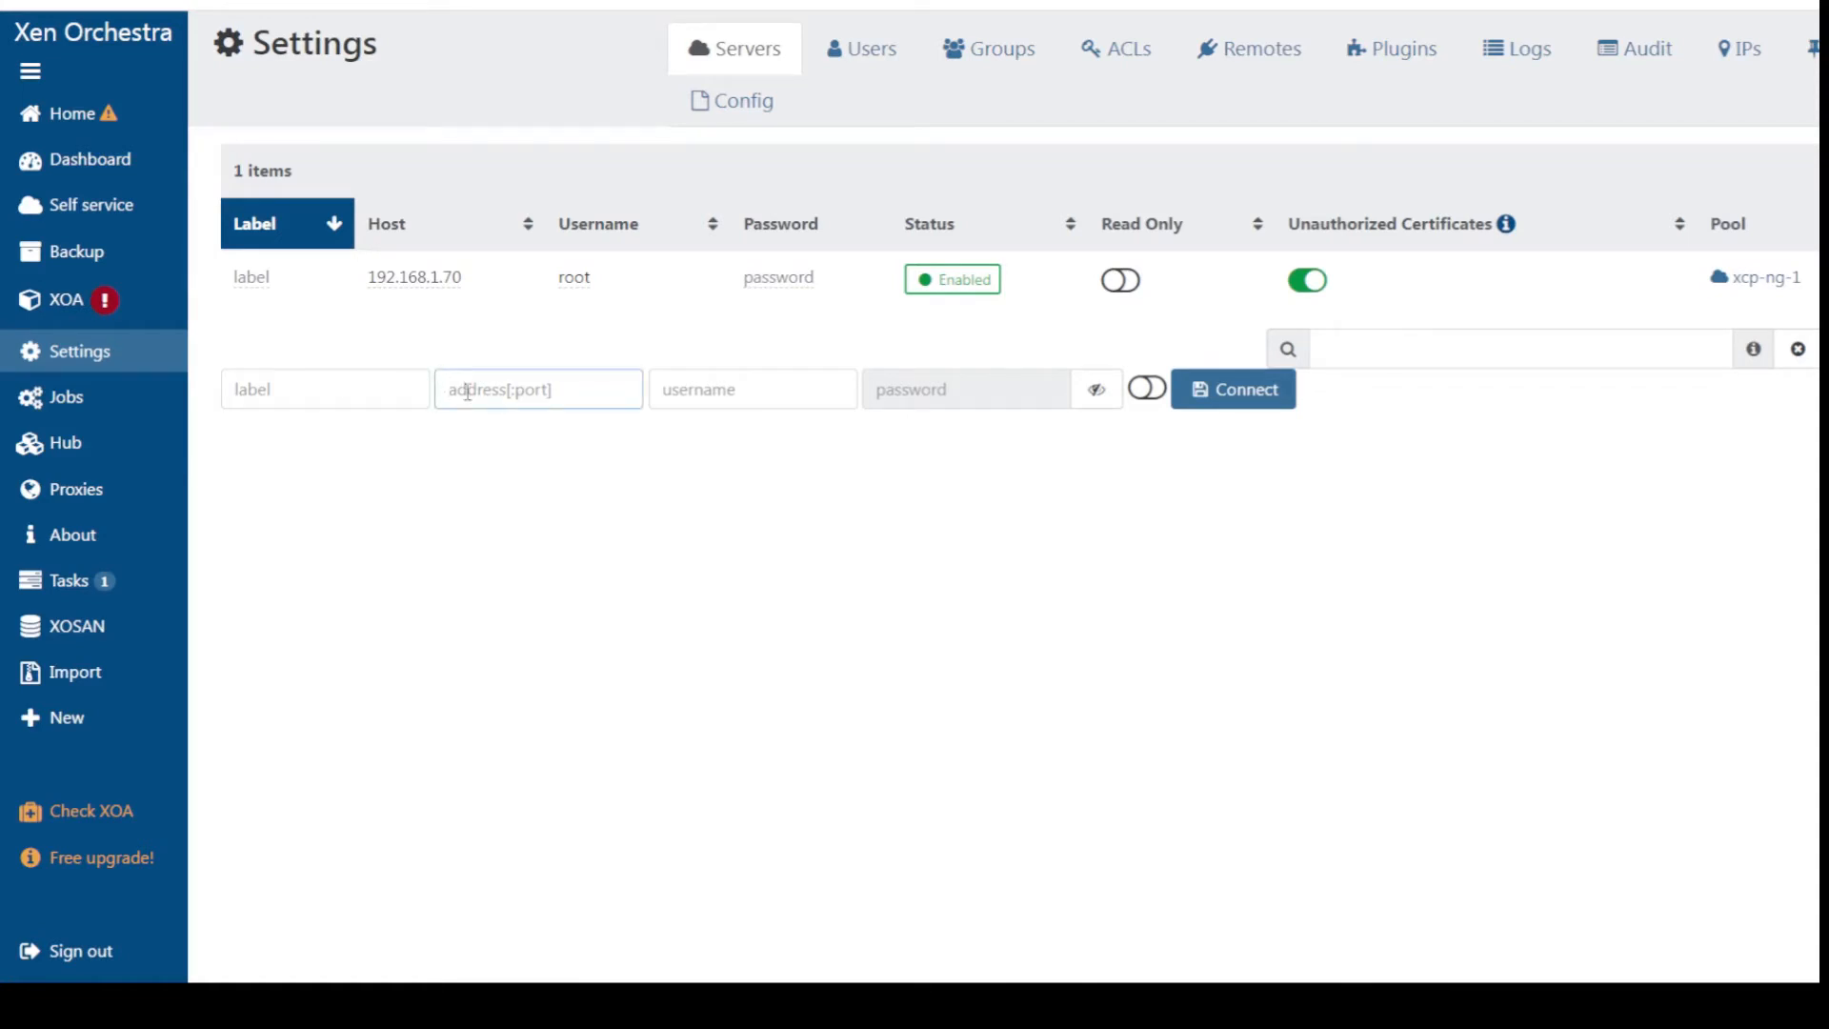
text(192.168.1.71)
key(Tab)
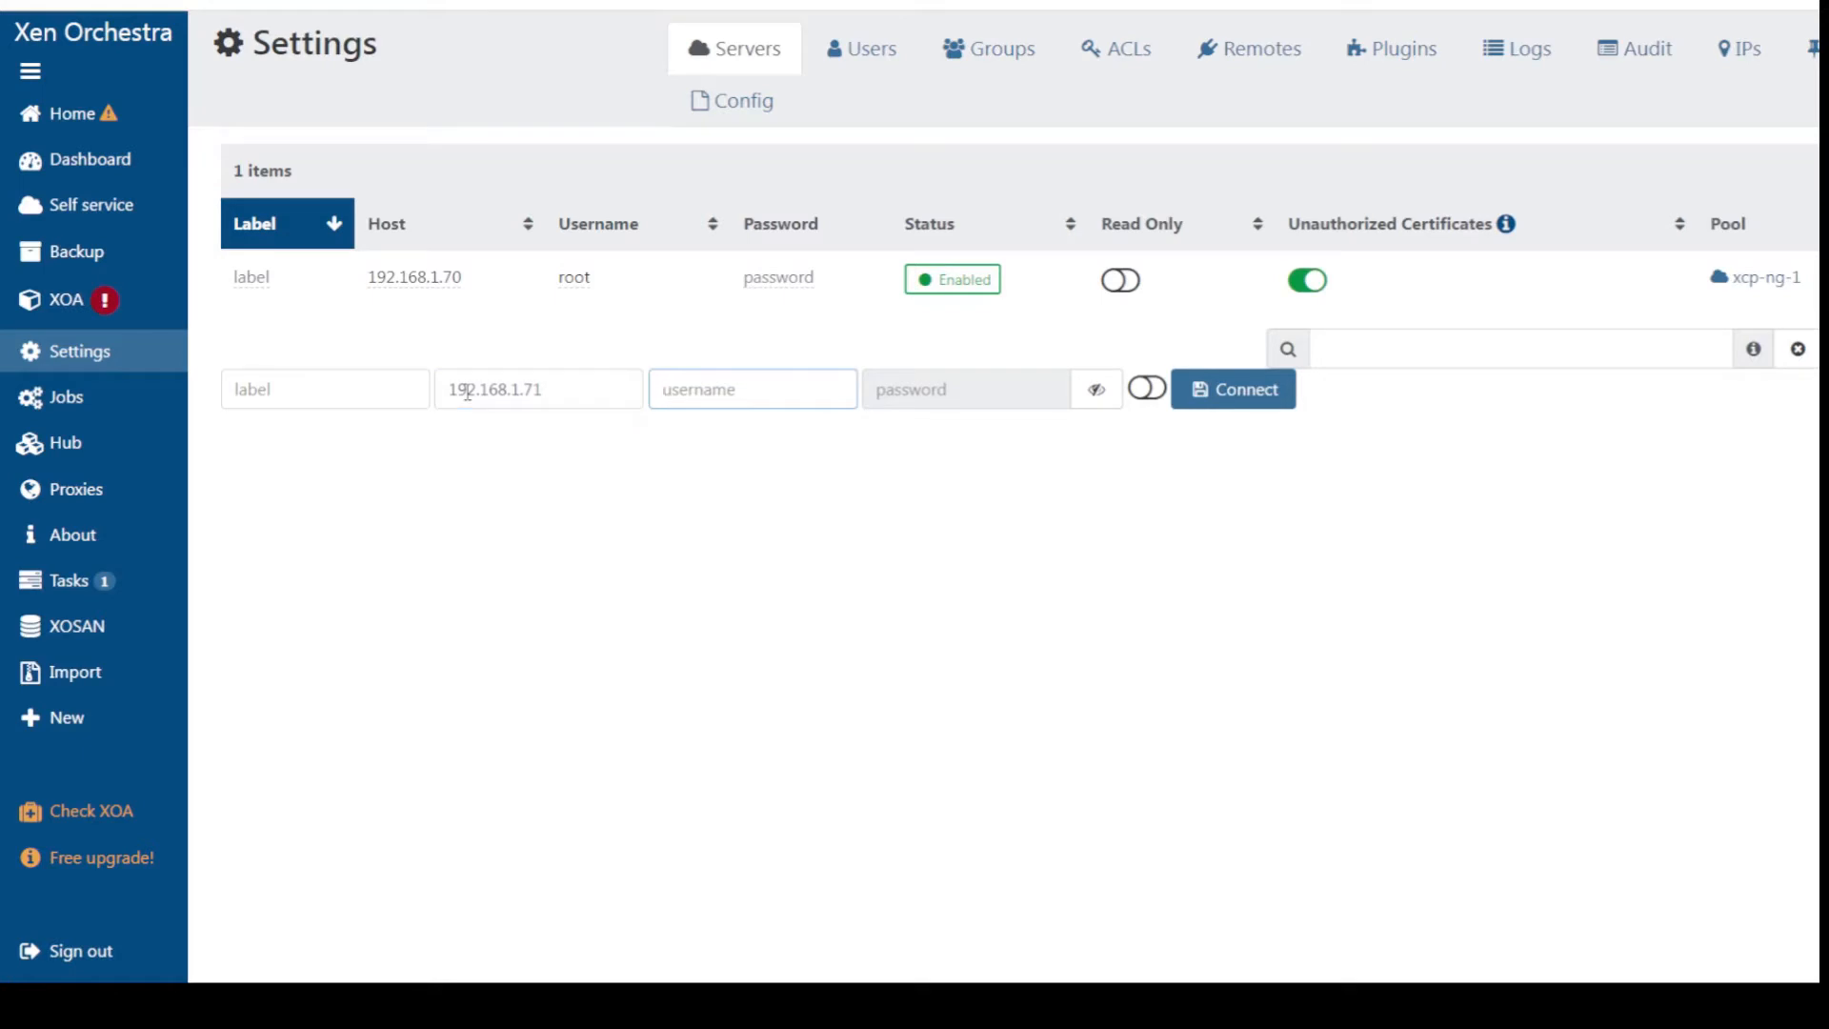
text(root)
key(Tab)
text(•••)
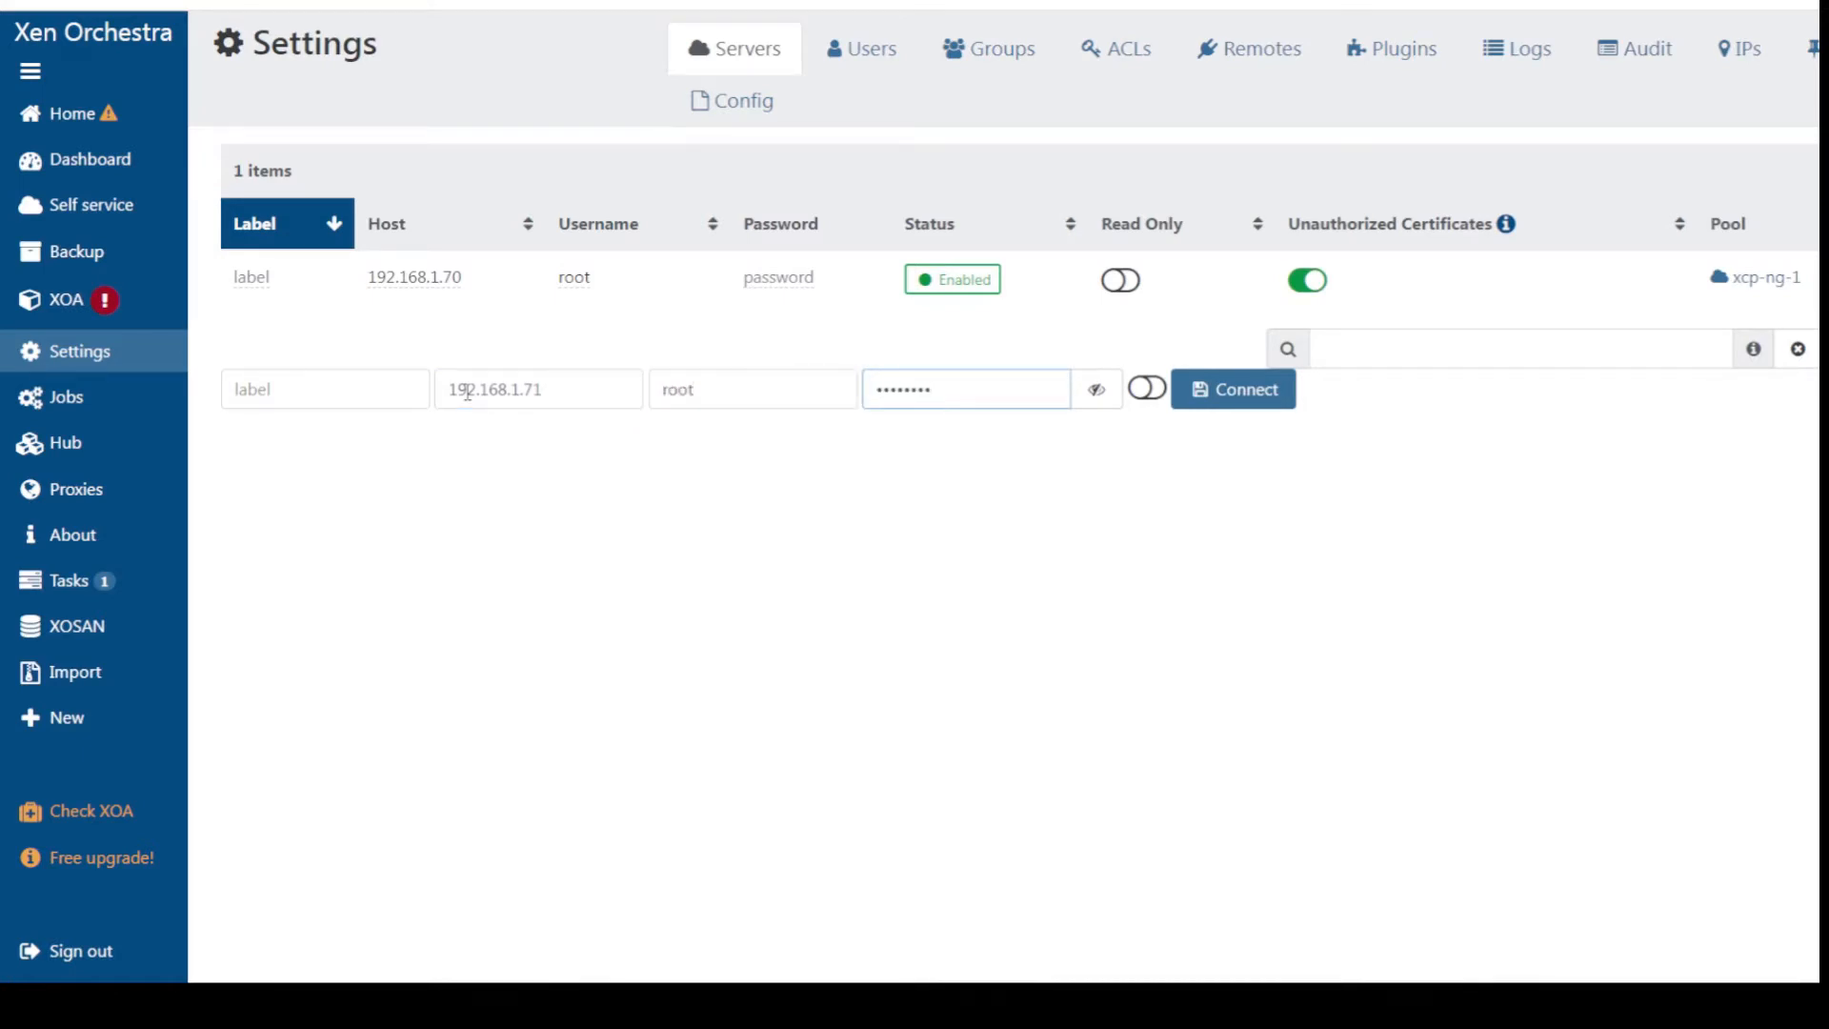
click(1239, 396)
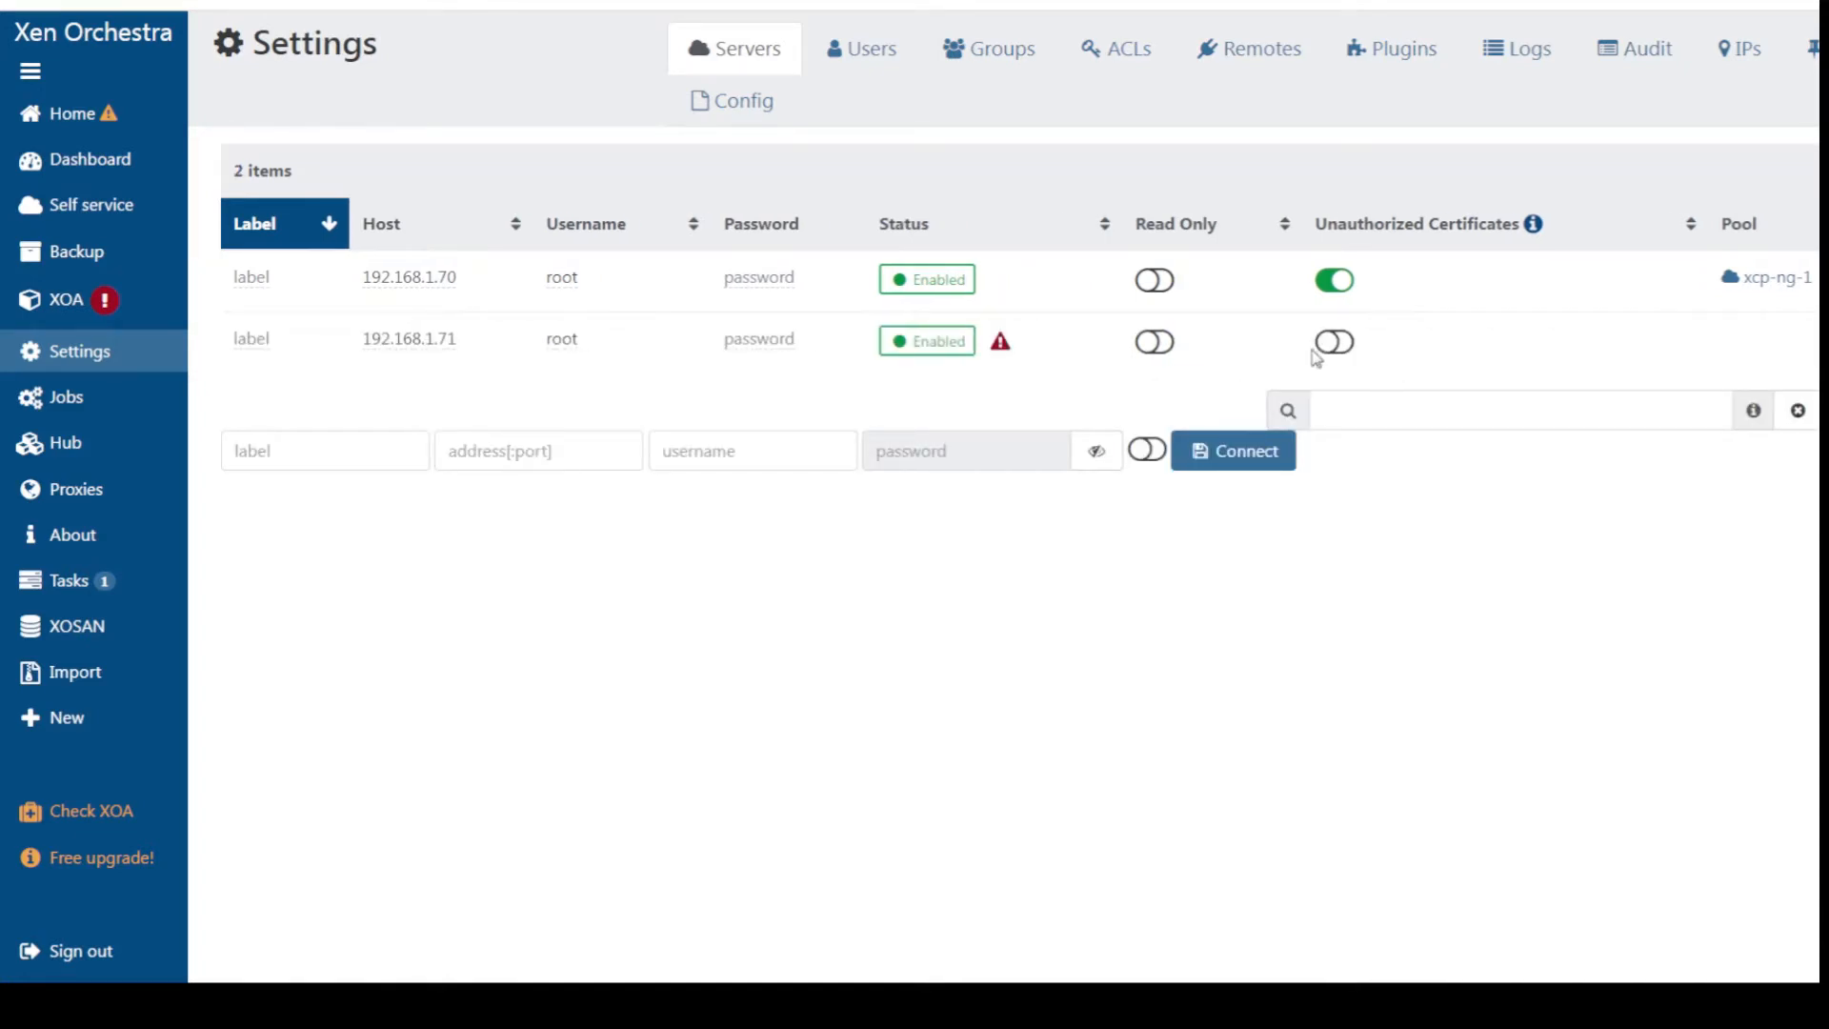
click(1003, 350)
click(1198, 235)
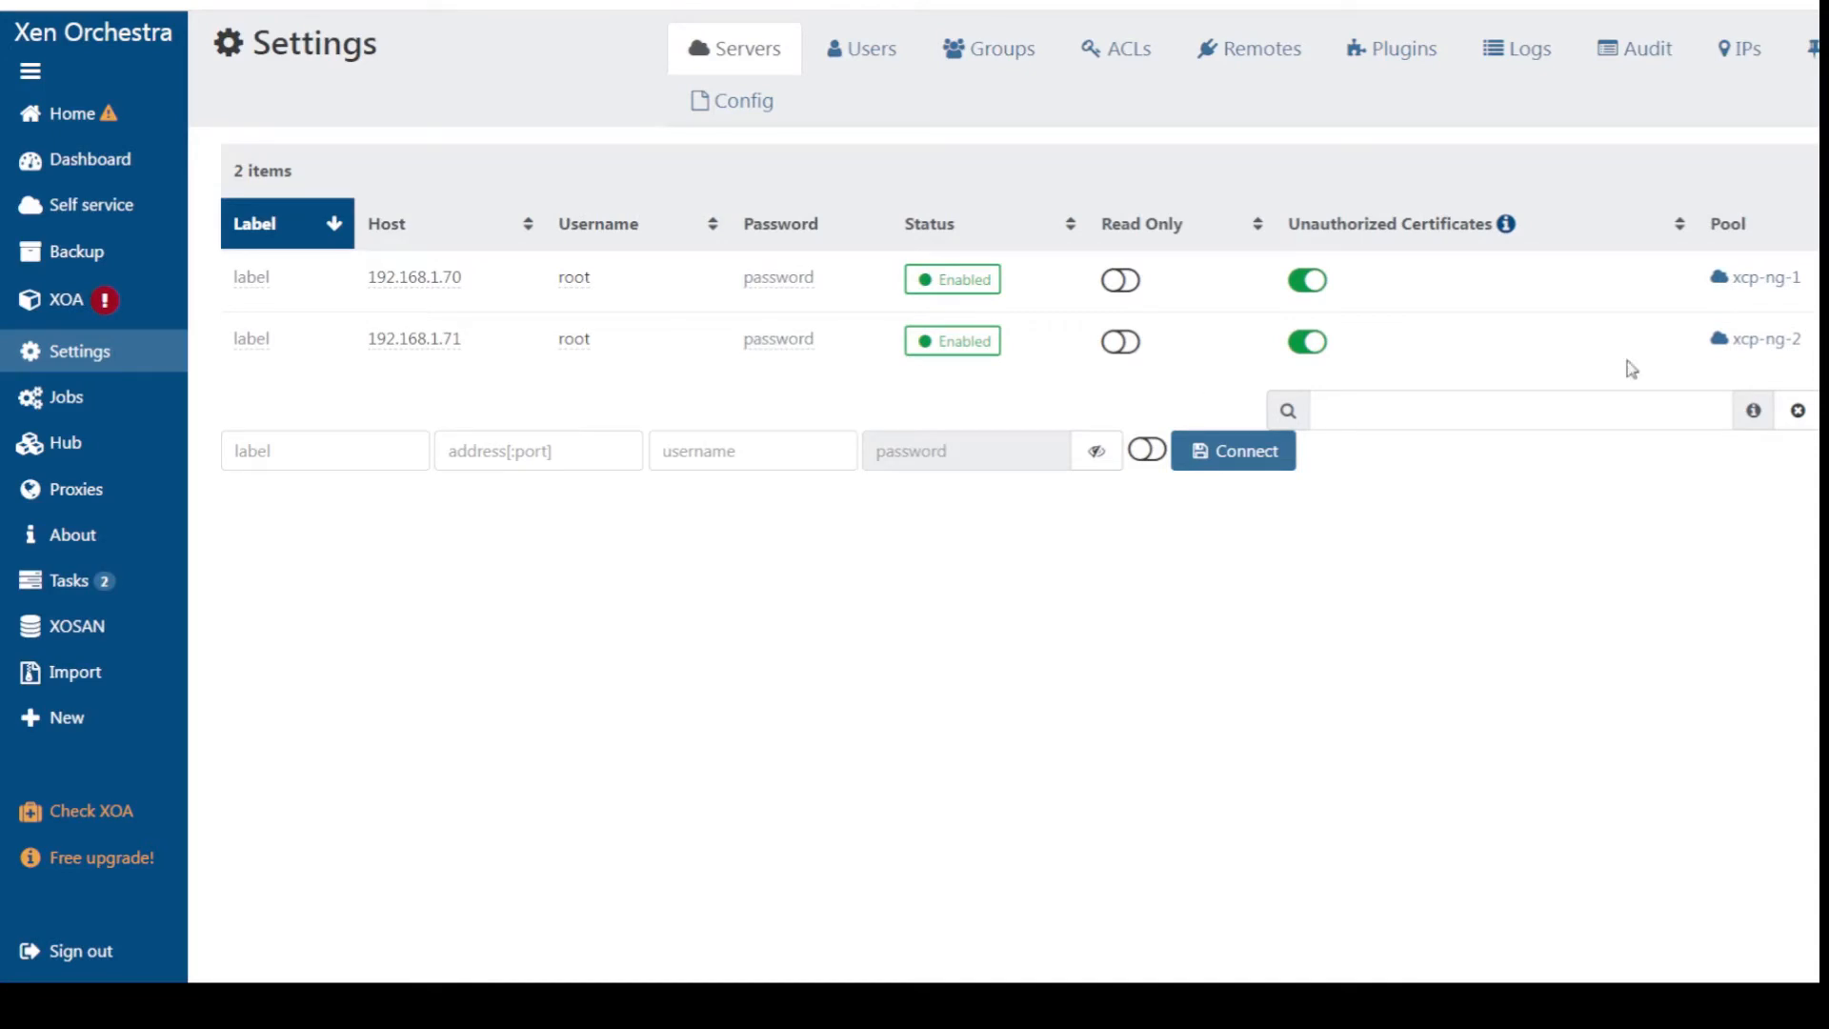
Browse the xcp-ng-2 pool page, Tasks, Self service, Dashboard and Settings > Servers
click(1769, 347)
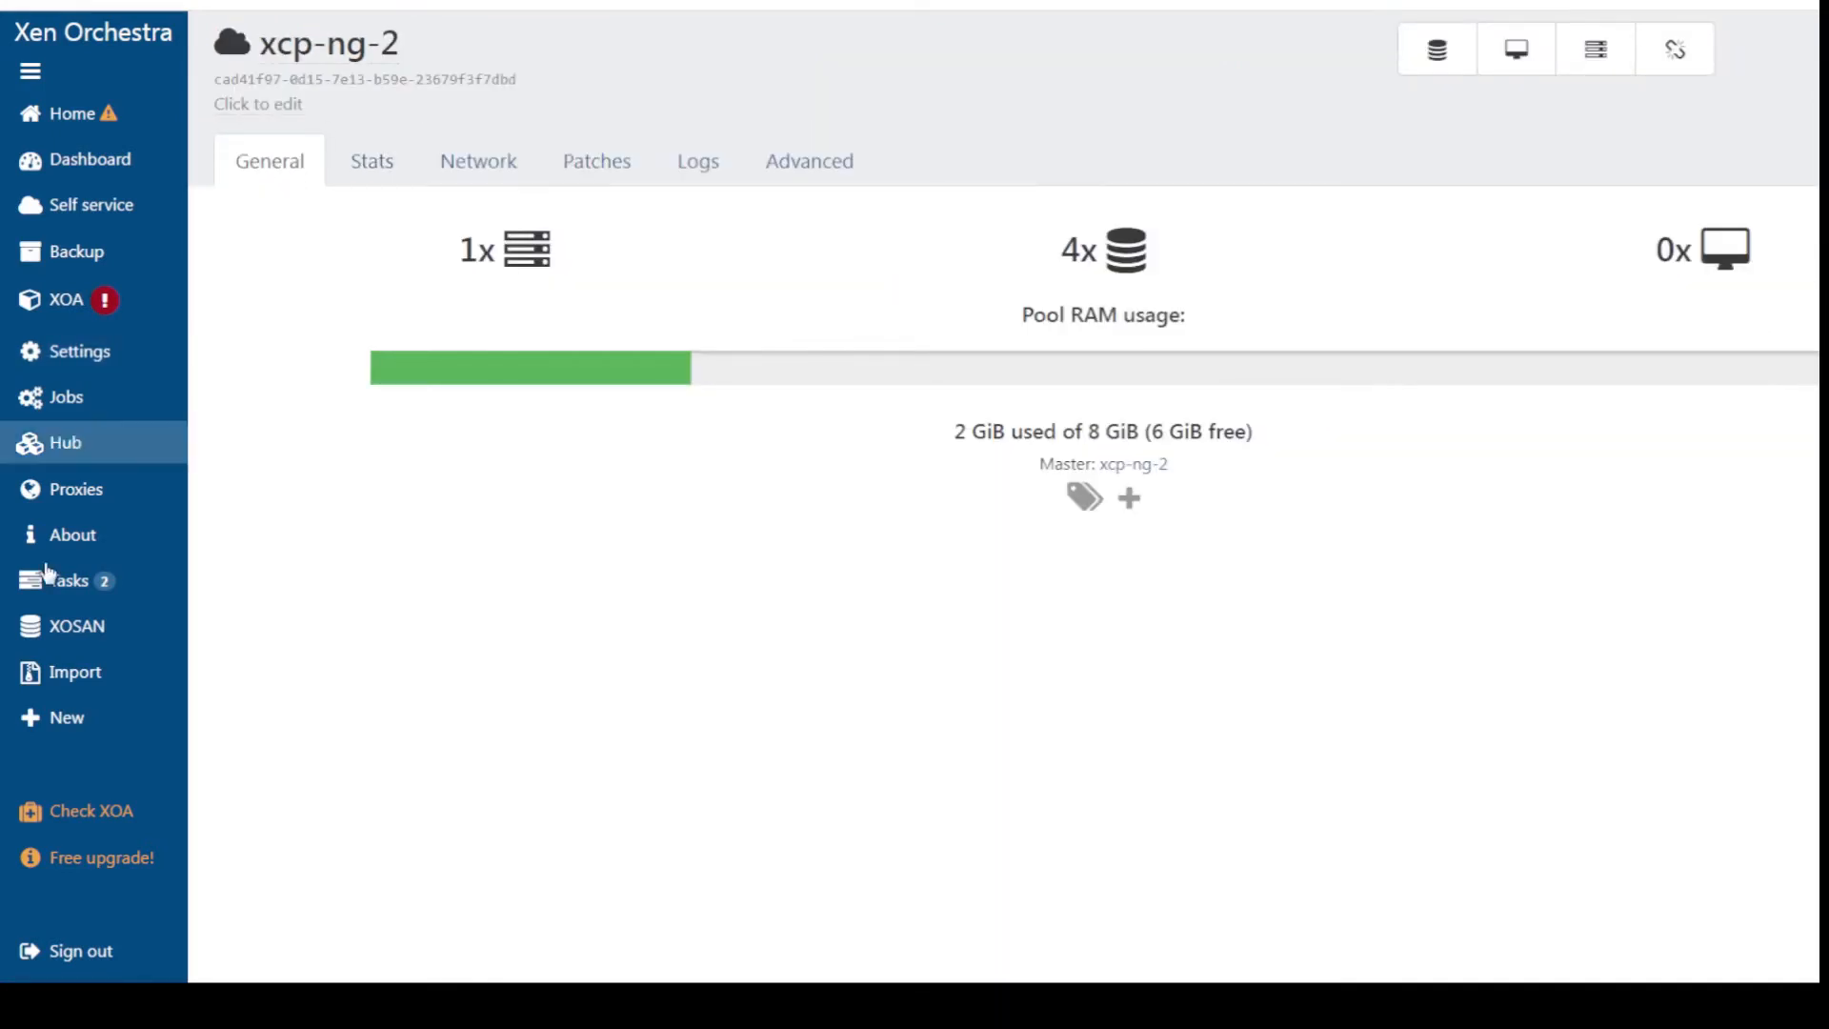
click(82, 583)
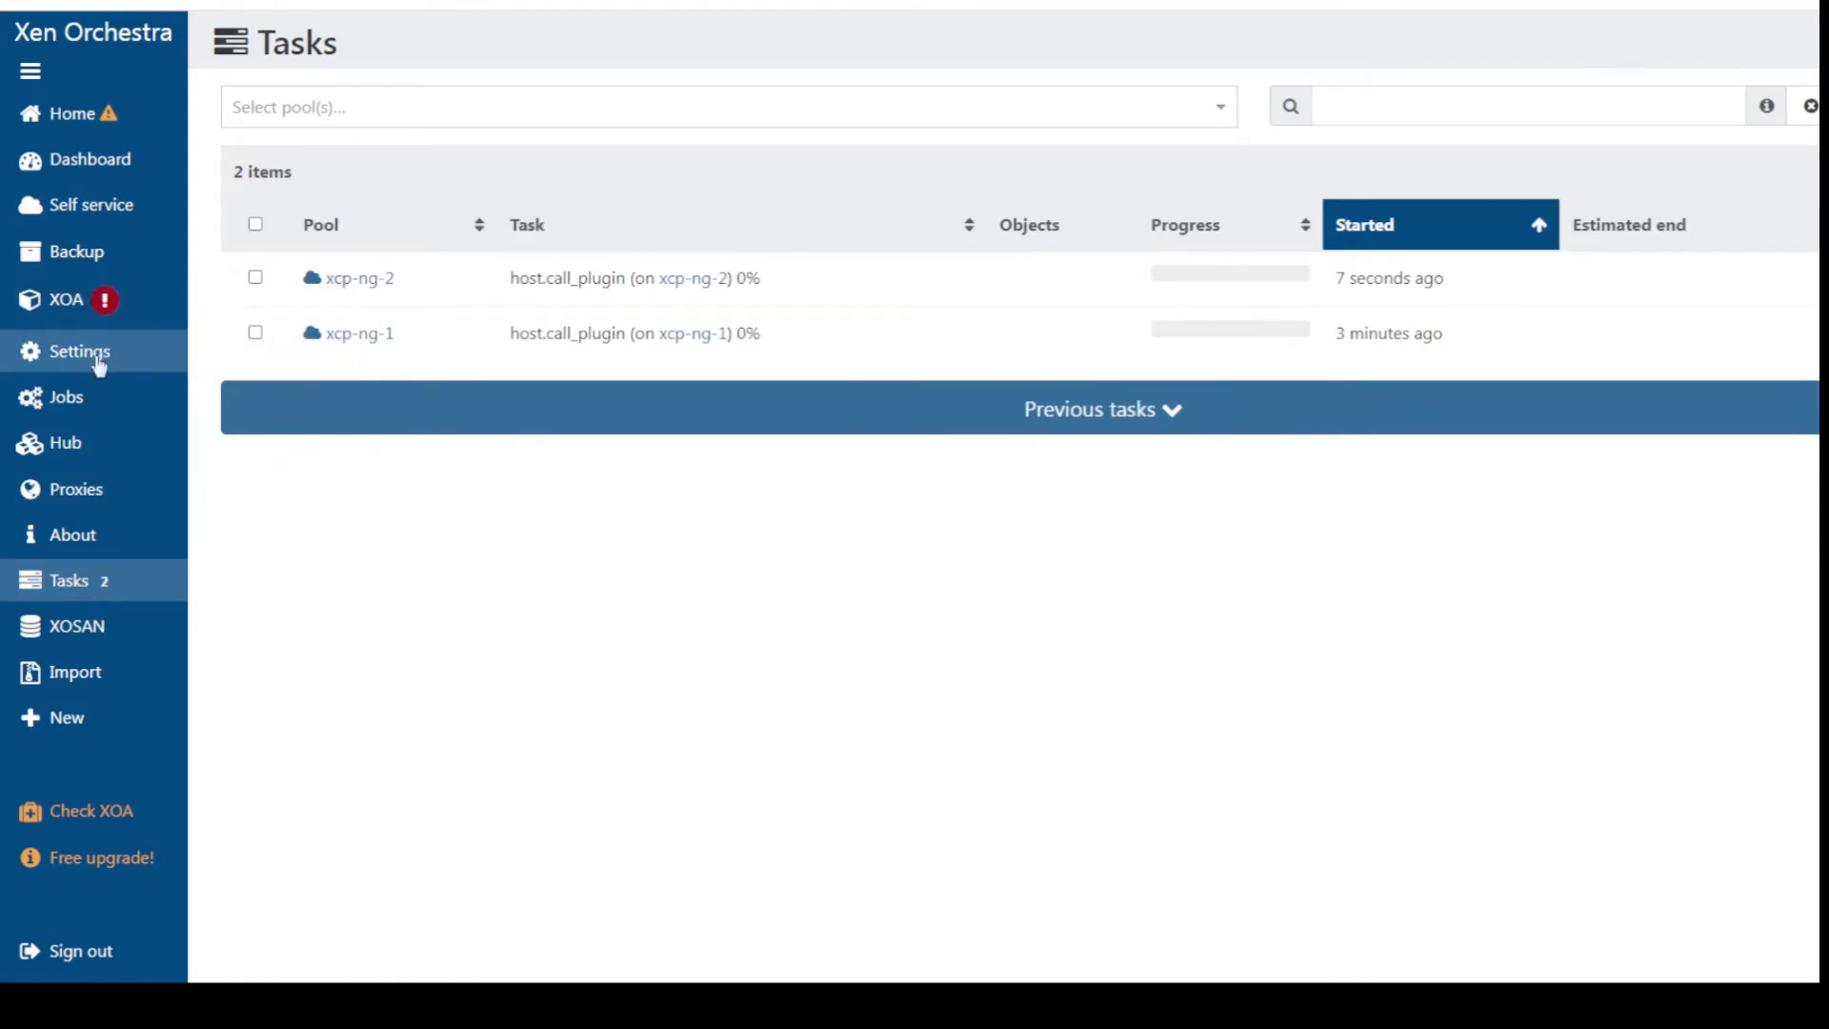
click(80, 221)
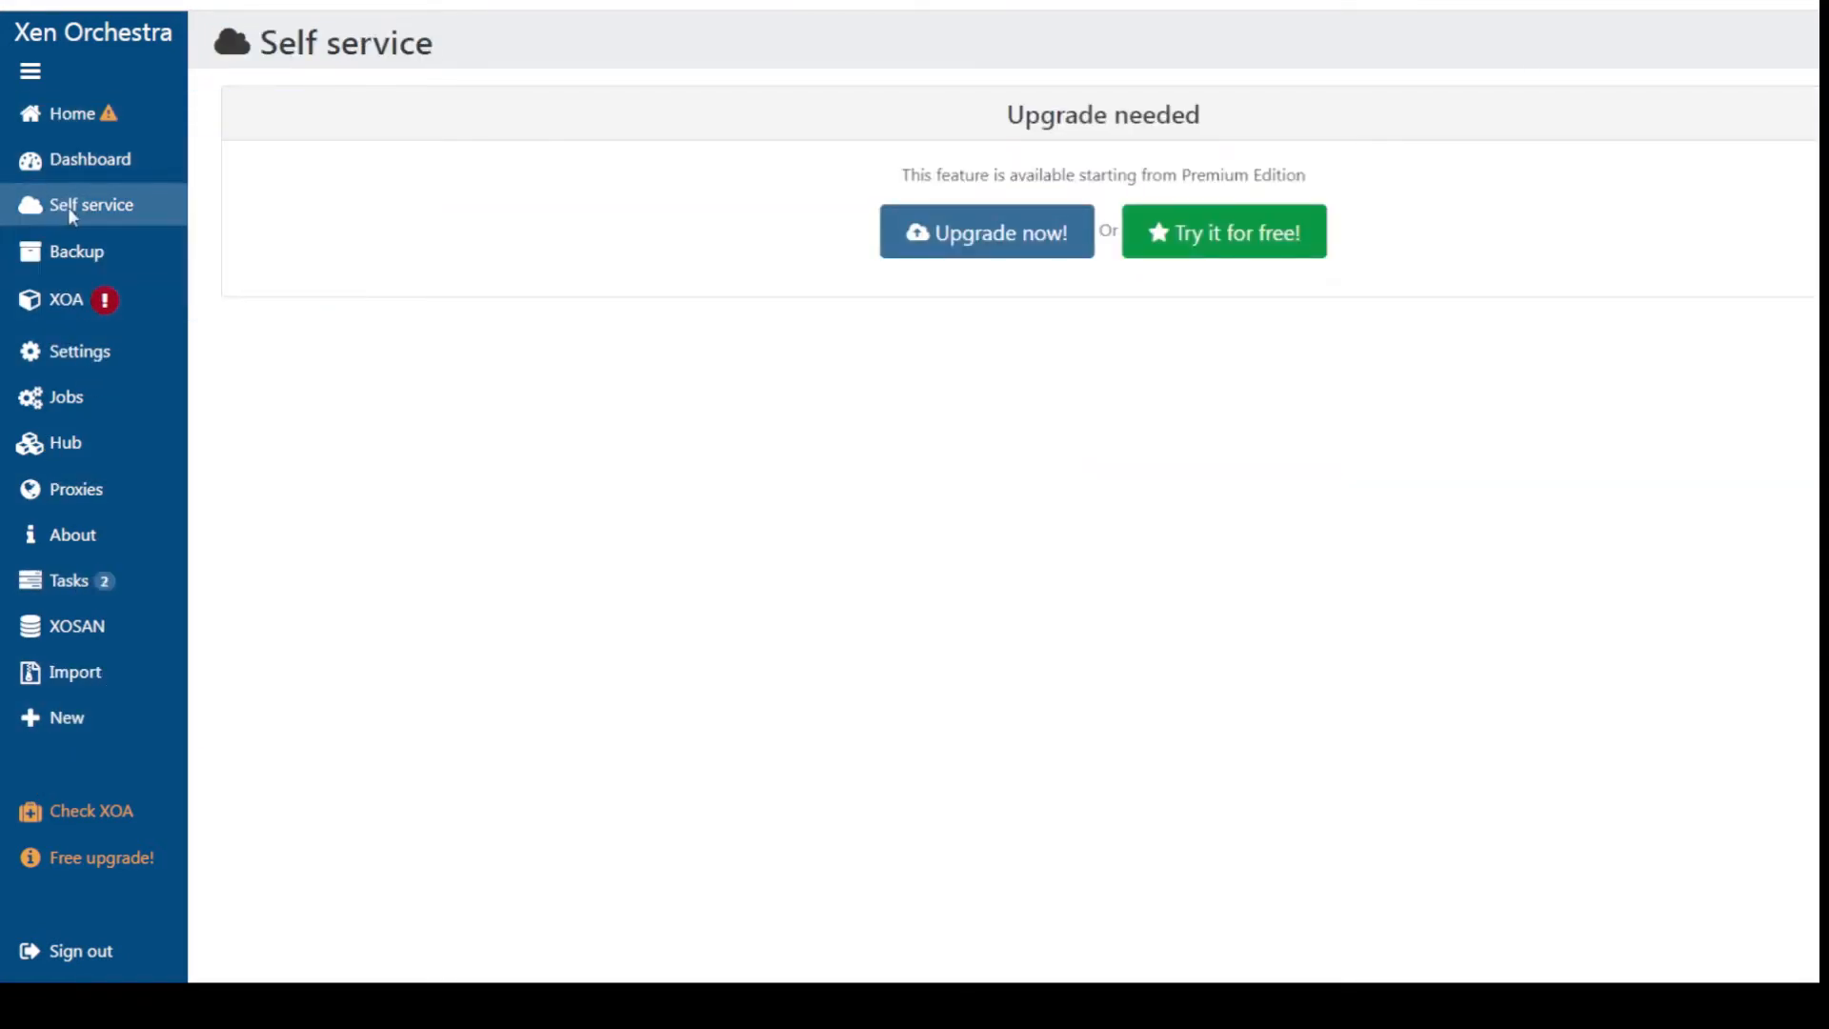
click(67, 164)
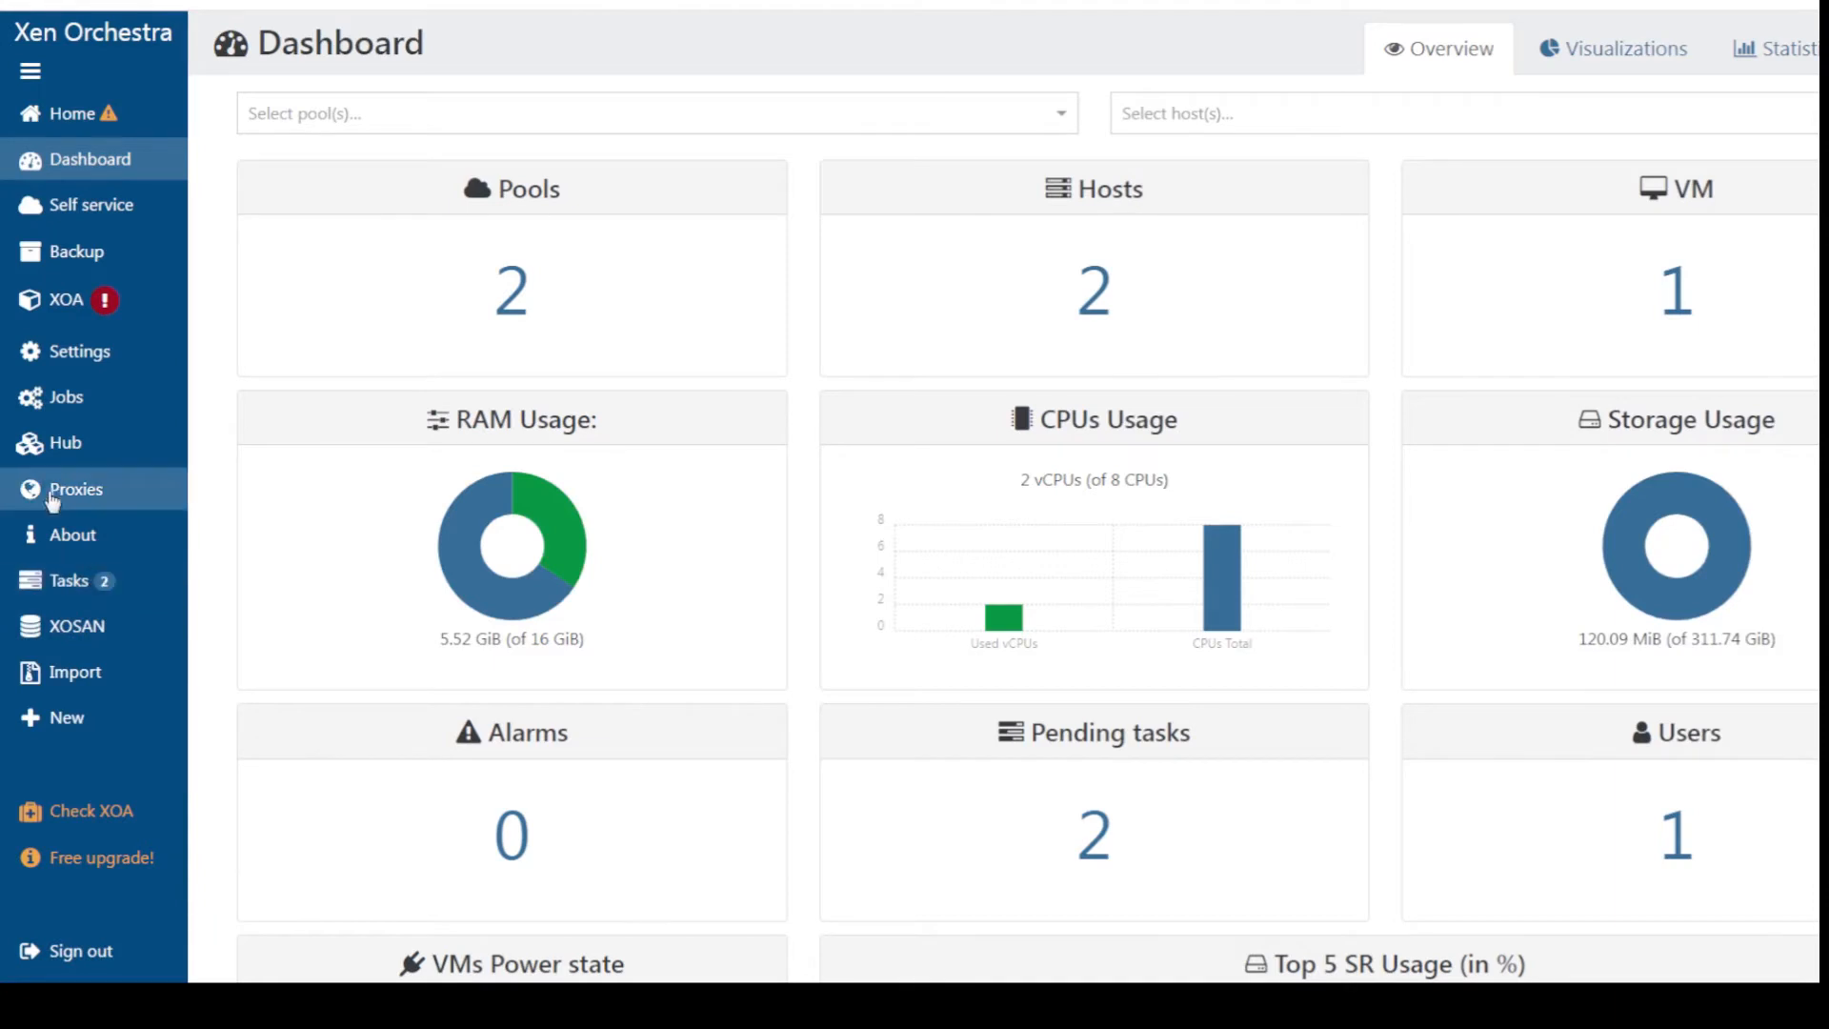
mouse_move(86, 354)
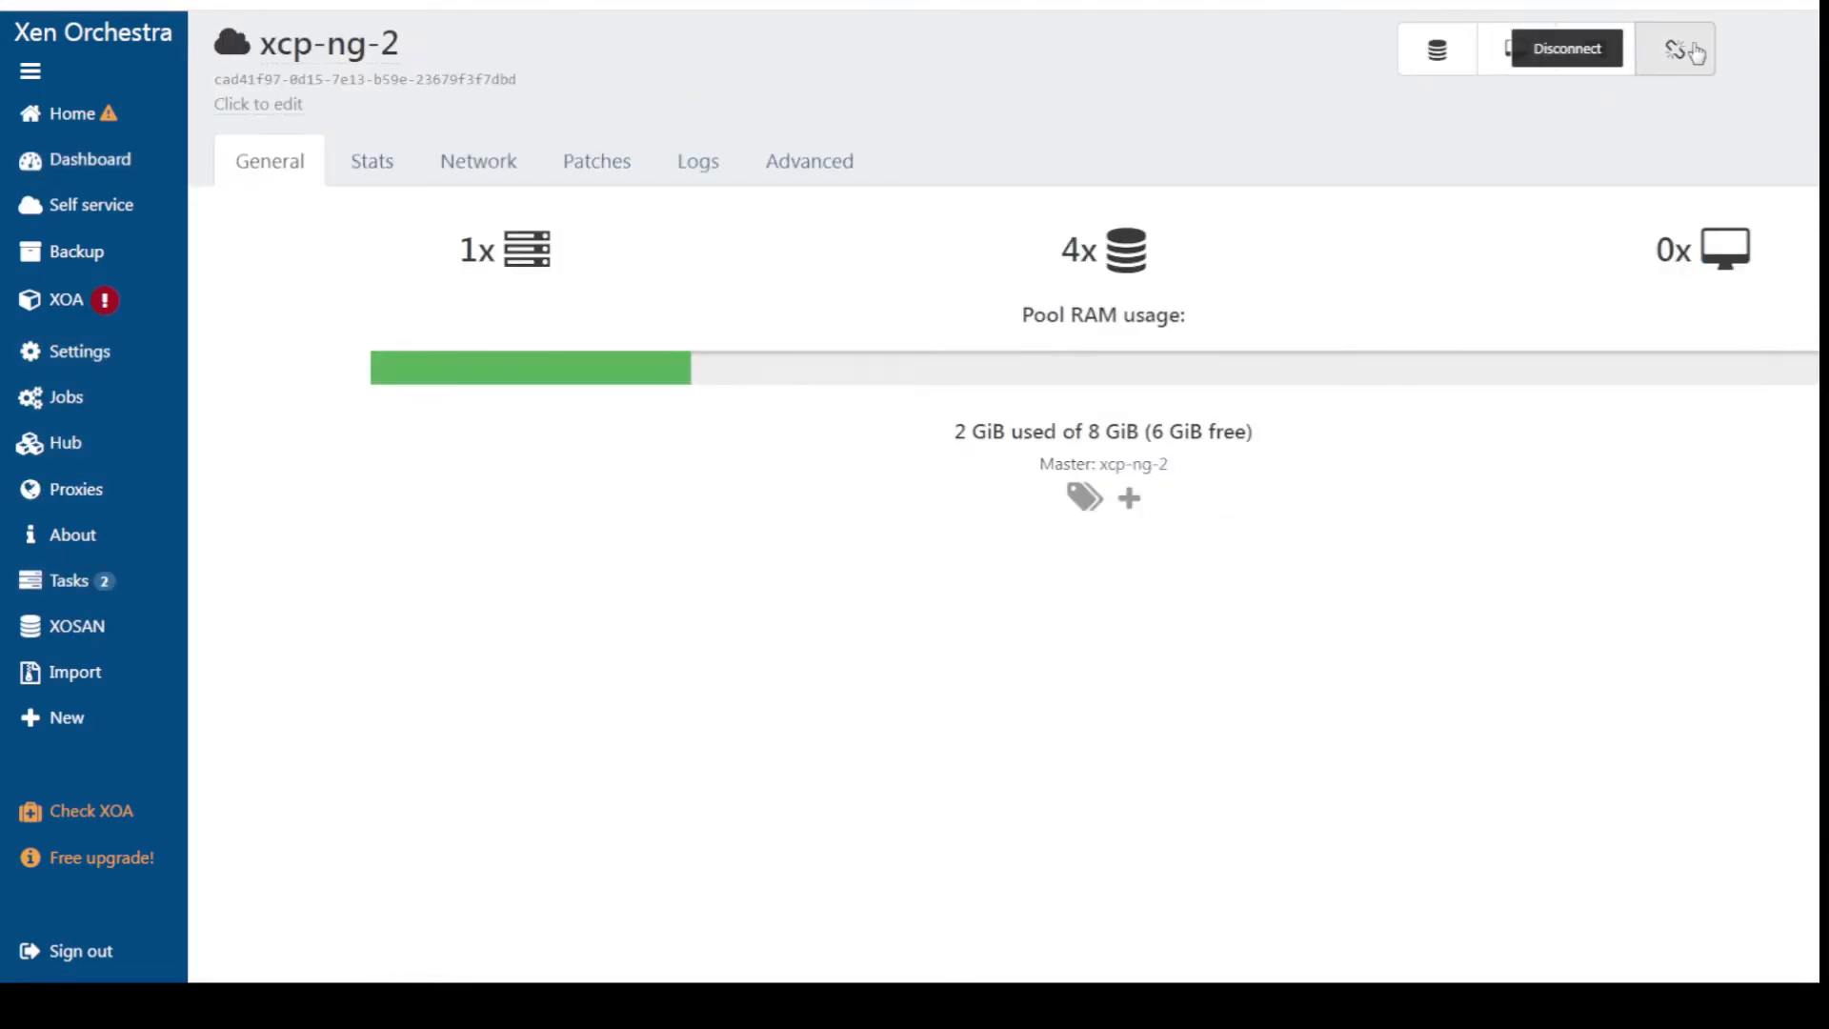
click(1696, 52)
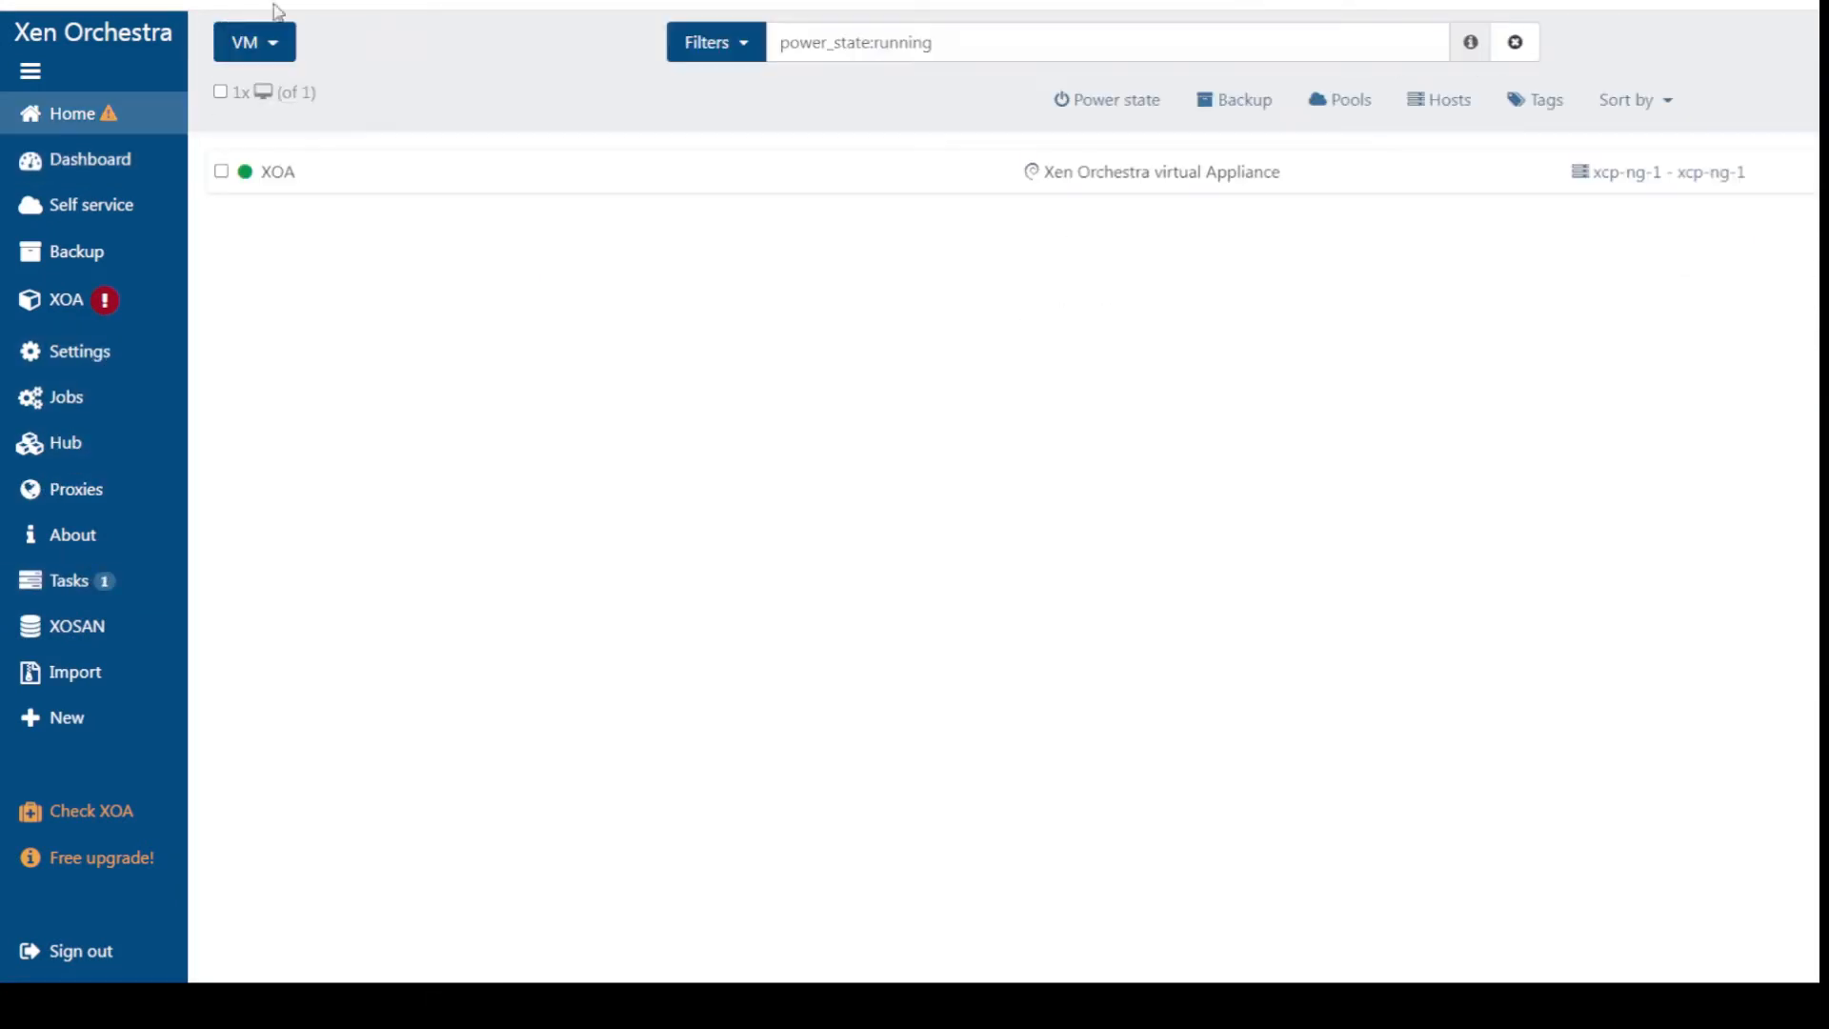
click(92, 355)
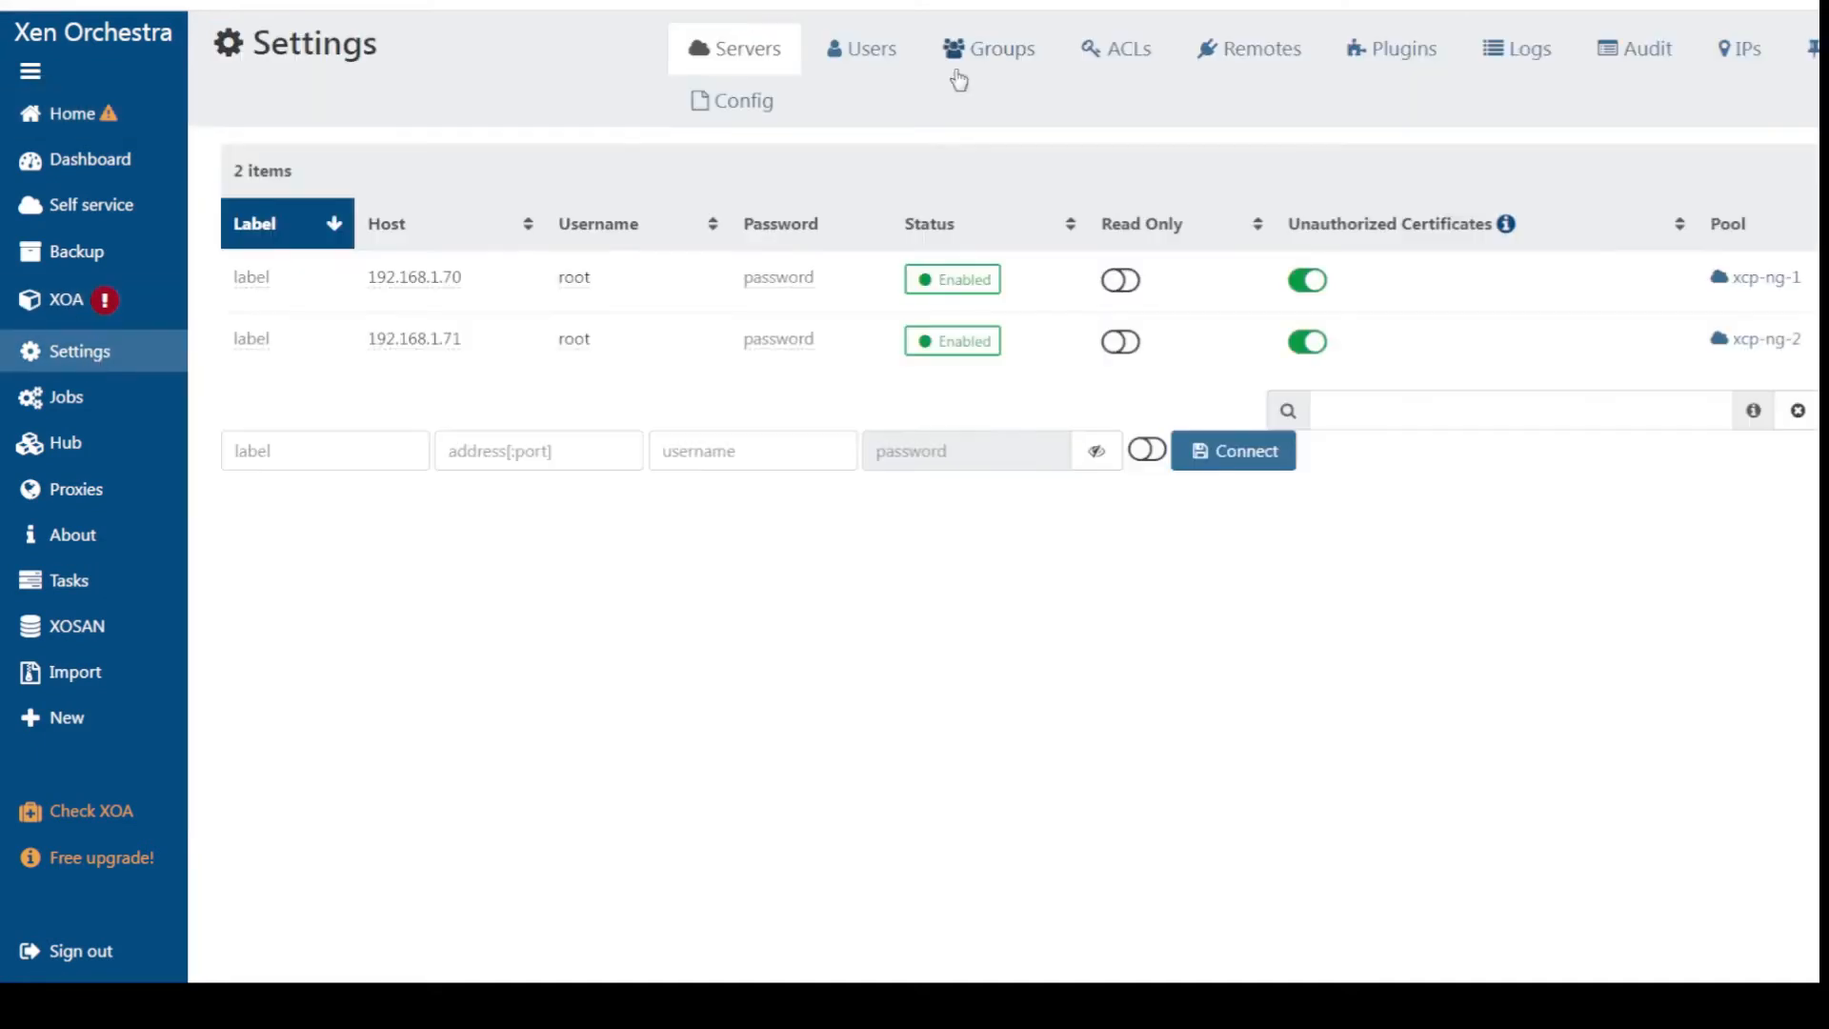
List the pools, then the running hosts, and expand xcp-ng-2's details
mouse_move(105, 356)
mouse_move(76, 114)
click(282, 209)
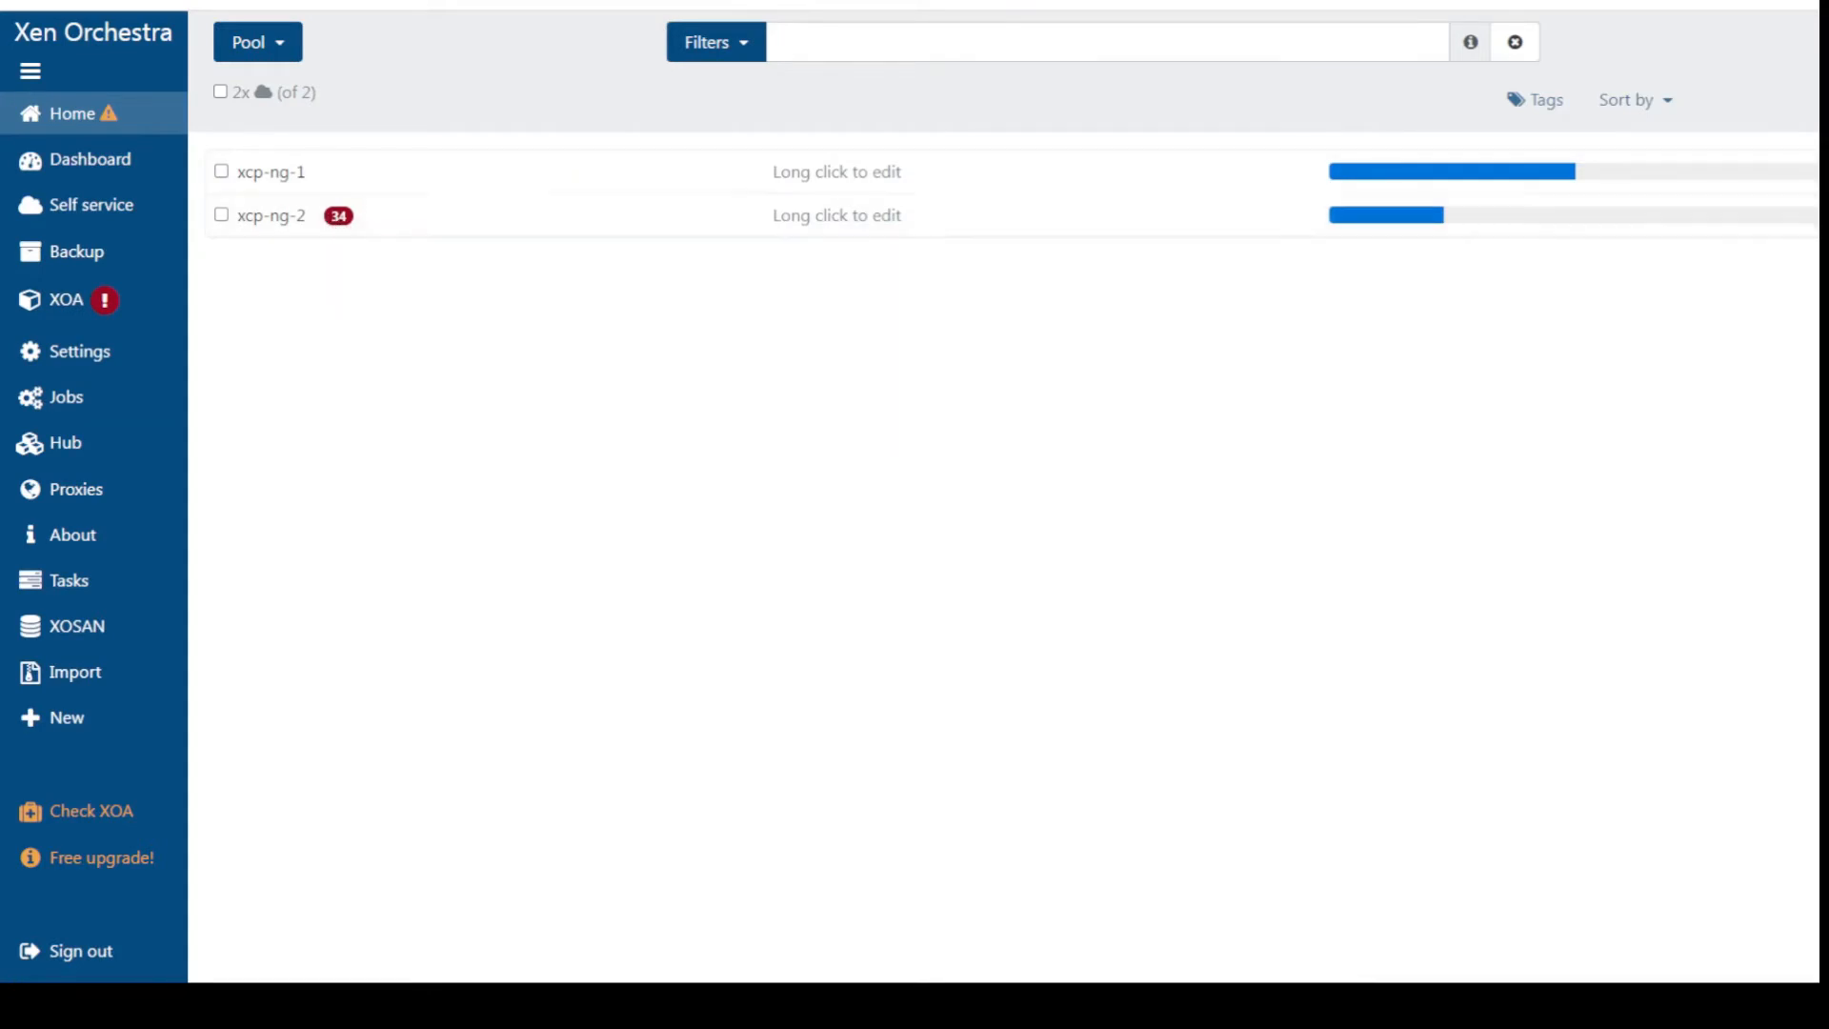
mouse_move(134, 115)
click(259, 159)
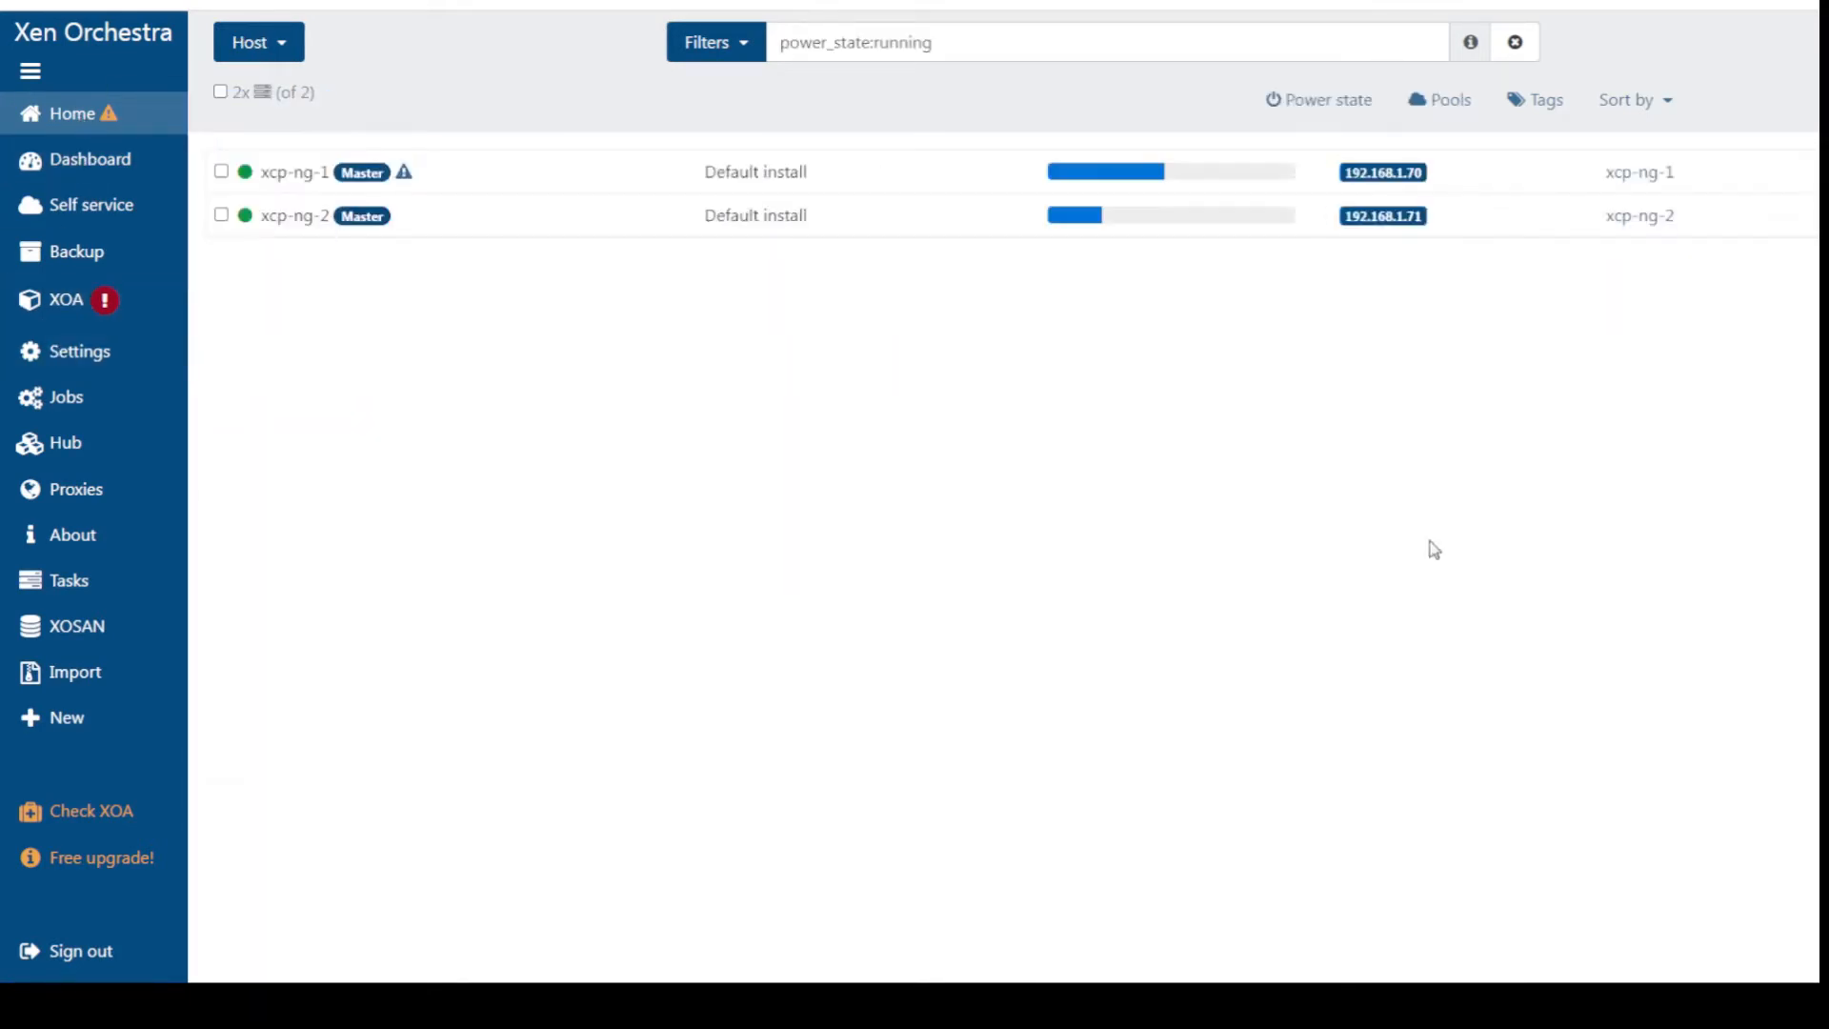
click(1767, 217)
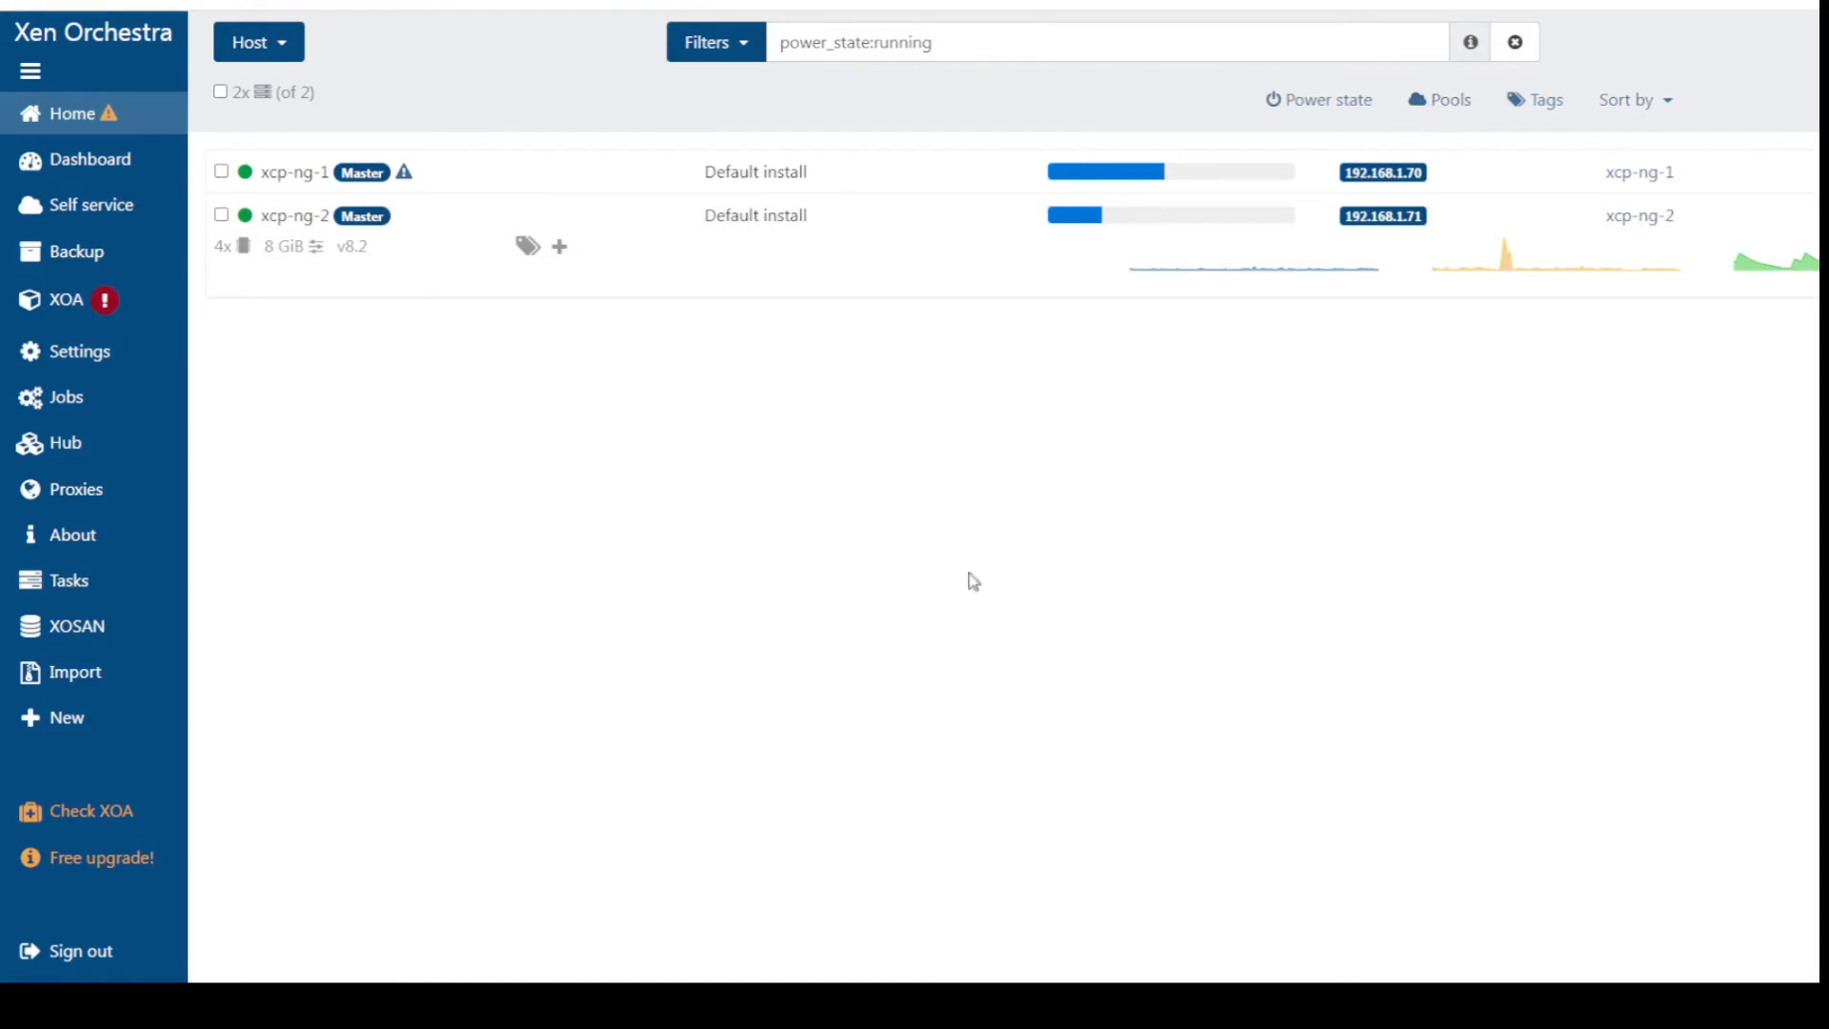
Install all 34 missing patches on pool xcp-ng-2 and confirm none remain
scroll(115, 695, down, 1)
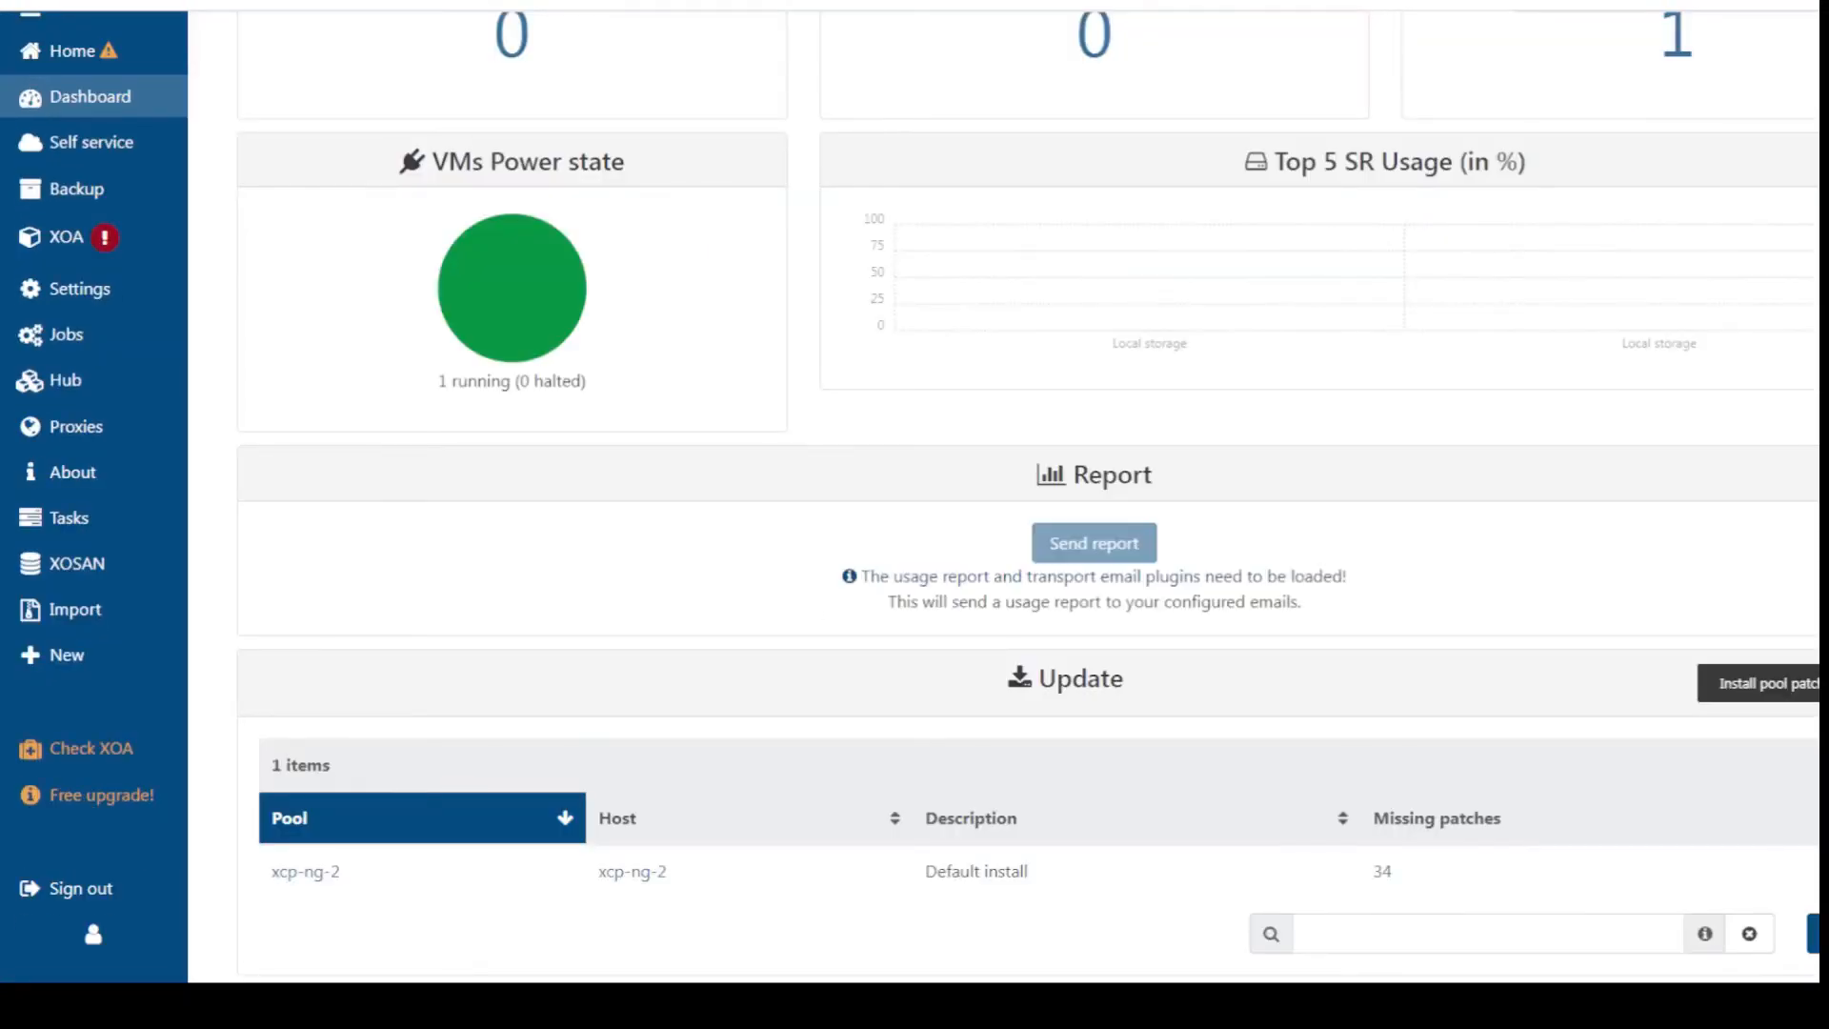
click(1824, 683)
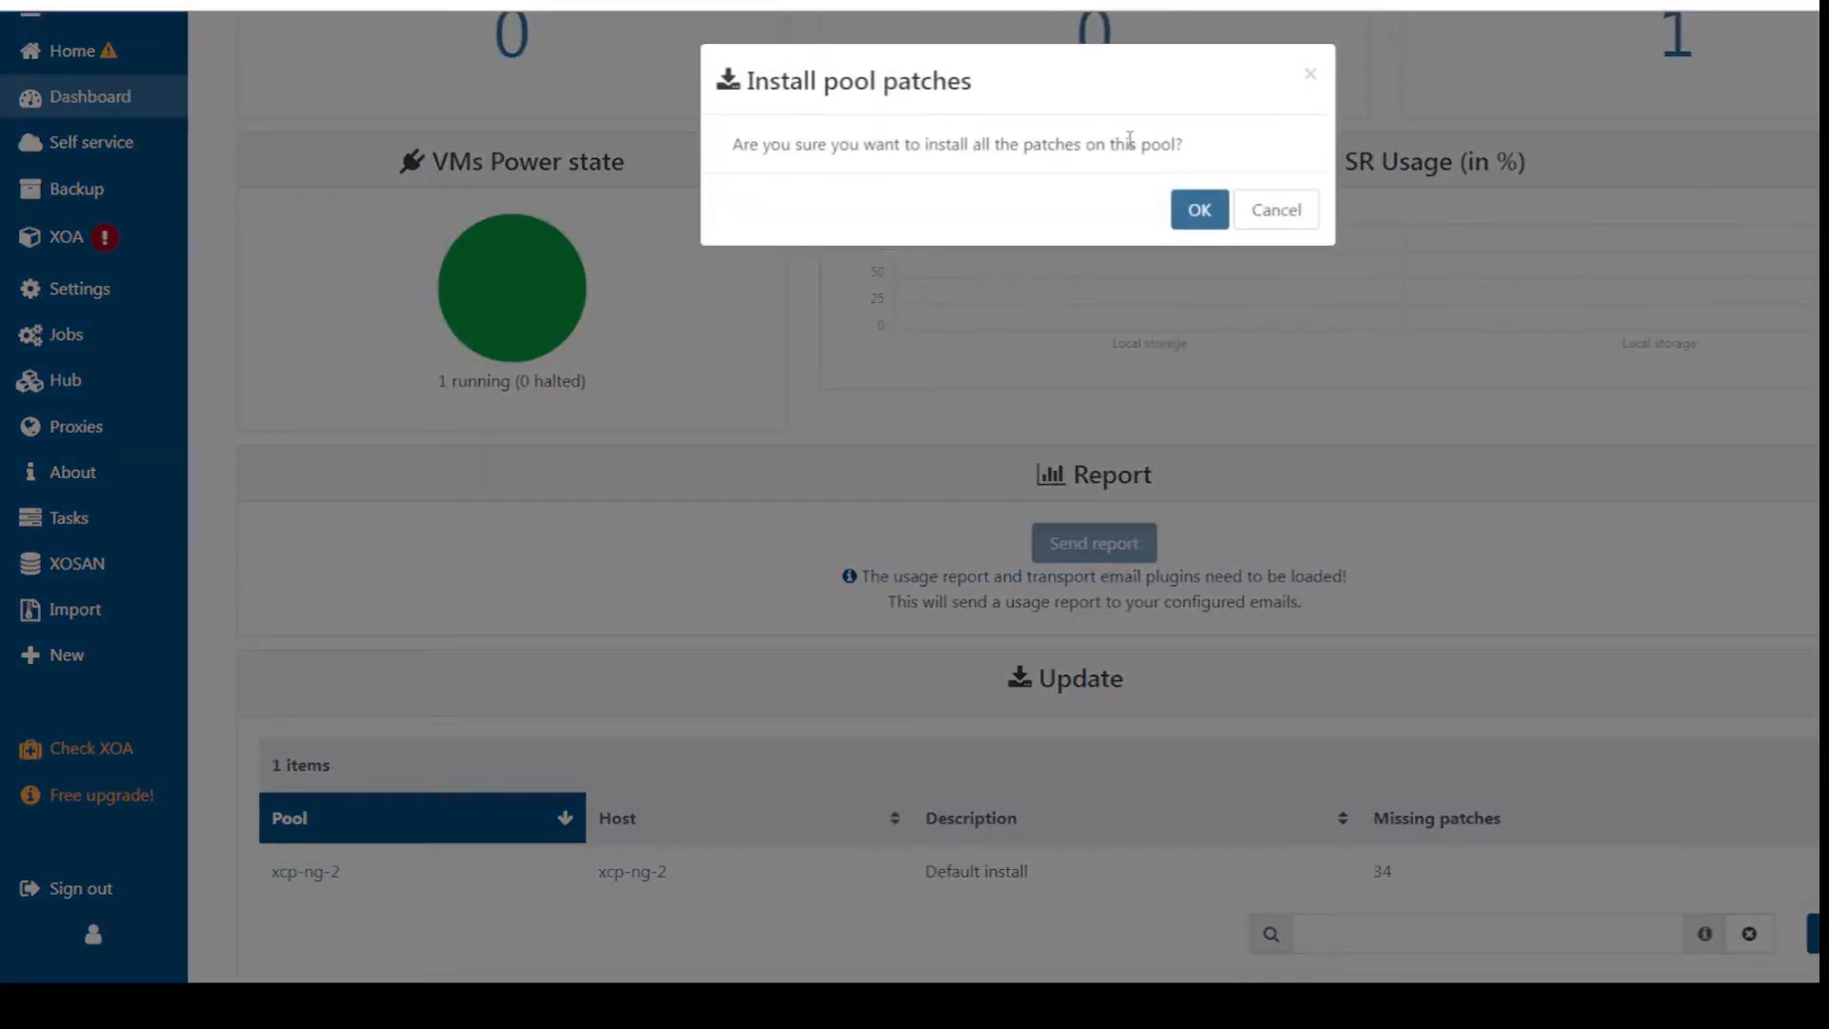
click(1198, 209)
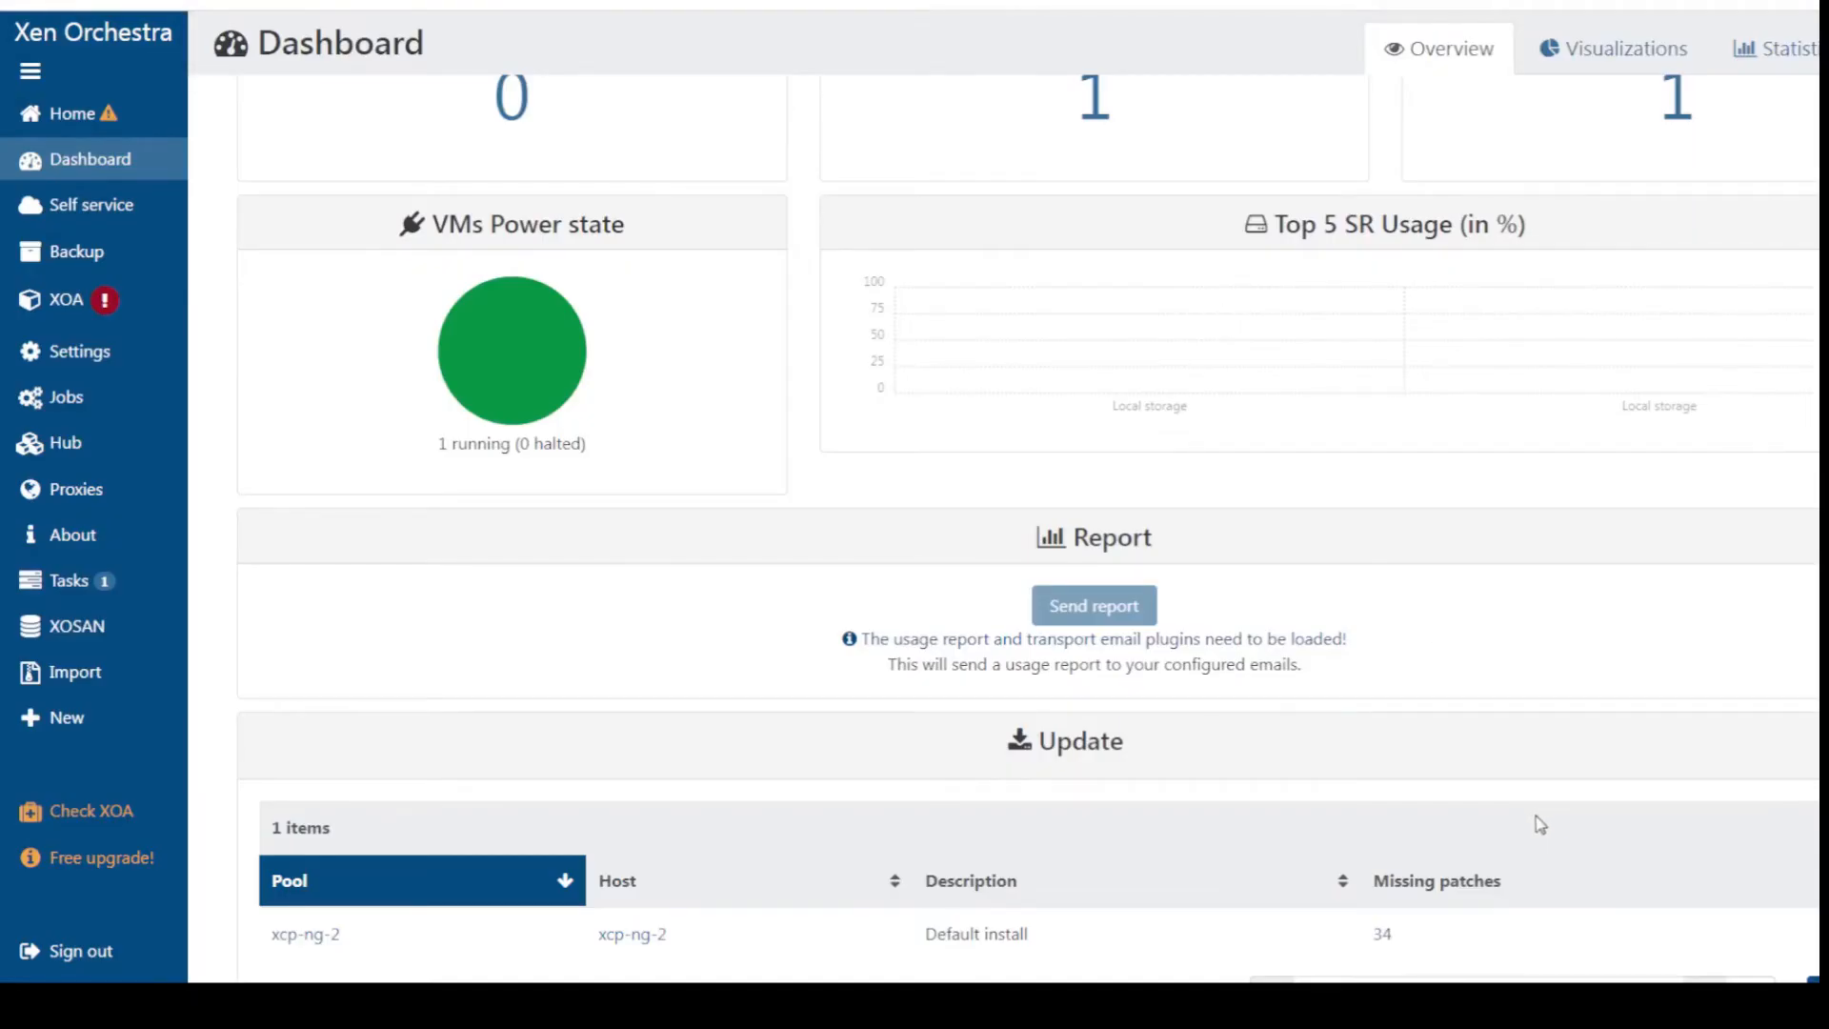
scroll(1540, 824, up, 8)
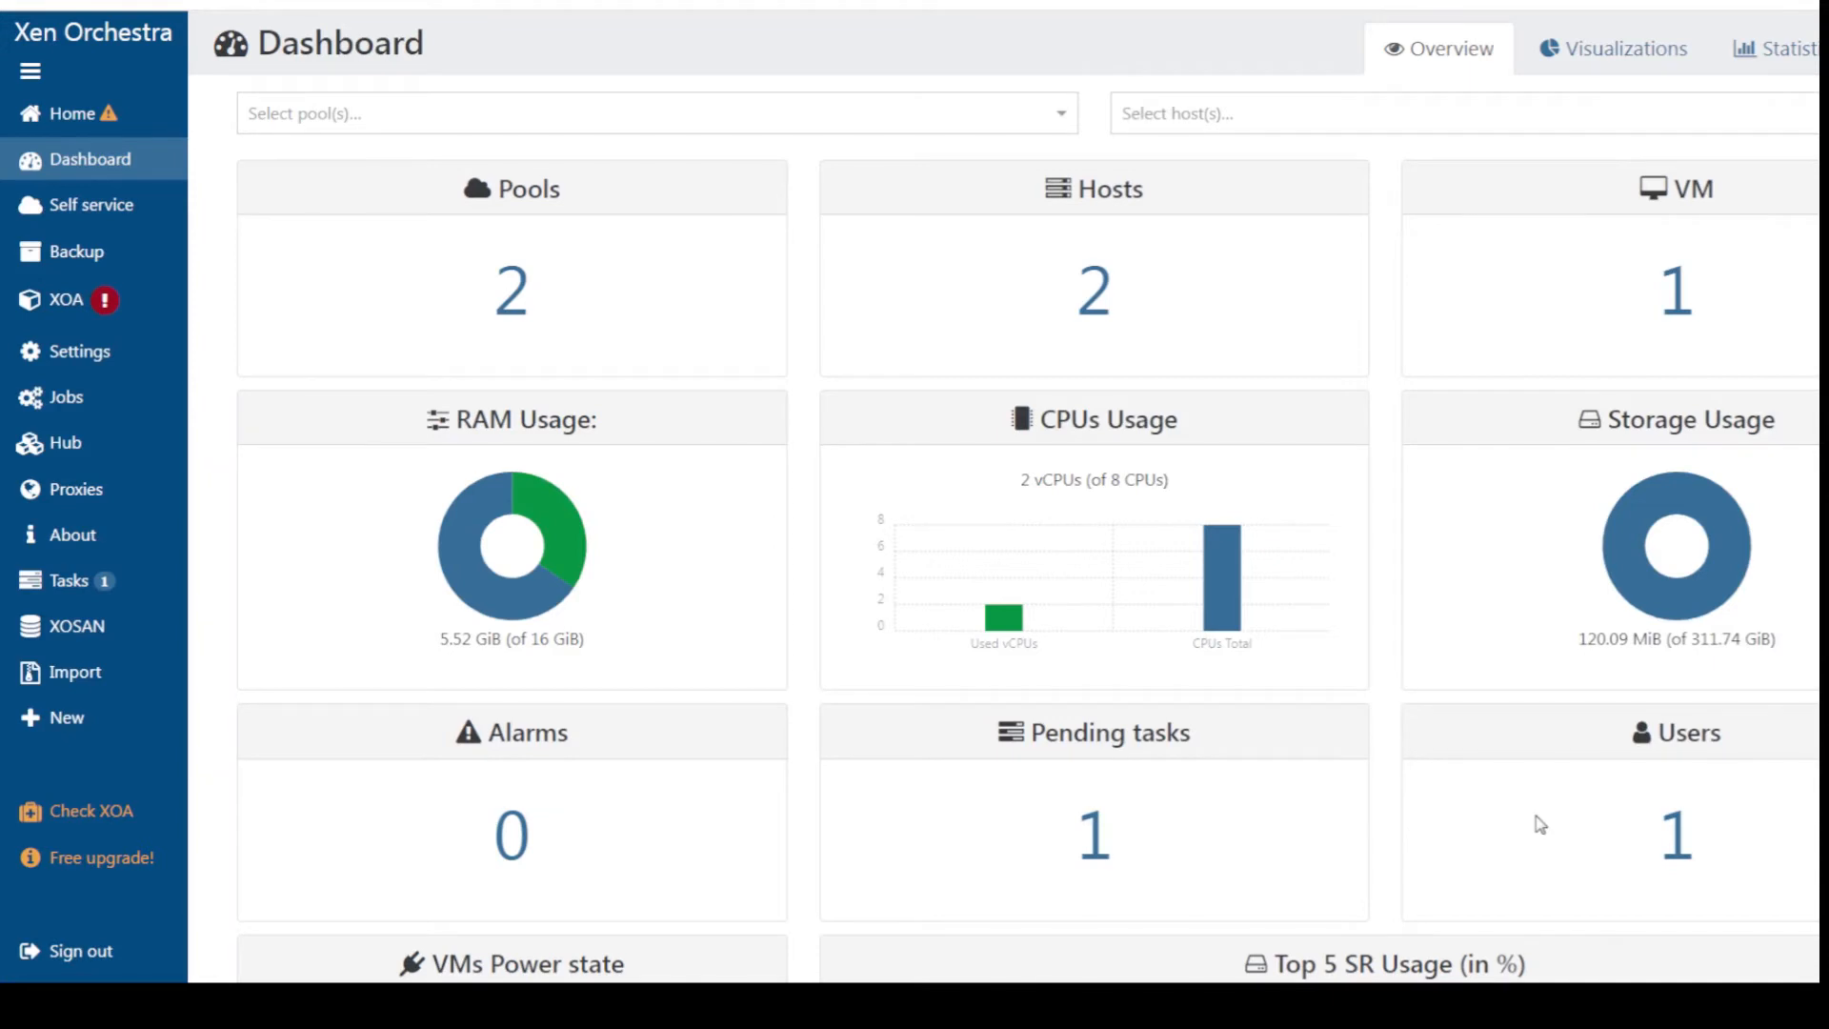
scroll(1540, 824, down, 5)
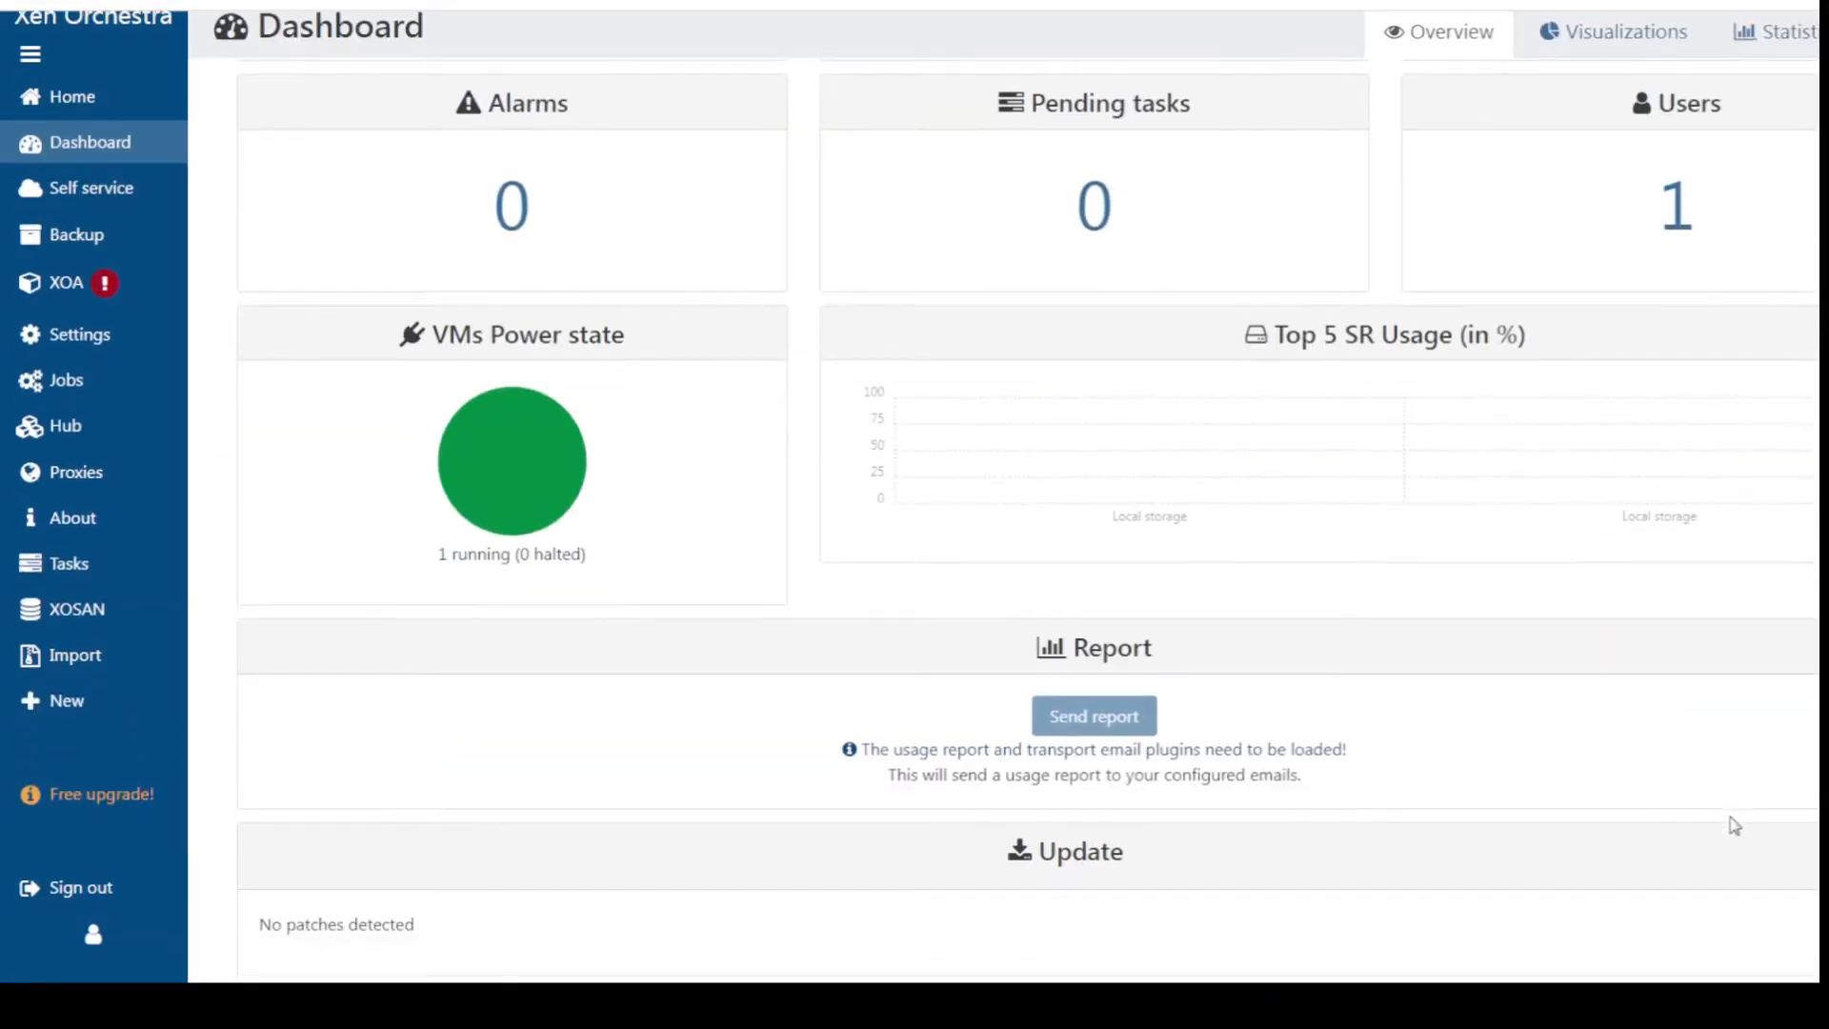
Reboot host xcp-ng-2 from the Hosts list after checking its missing patches
click(253, 139)
click(403, 200)
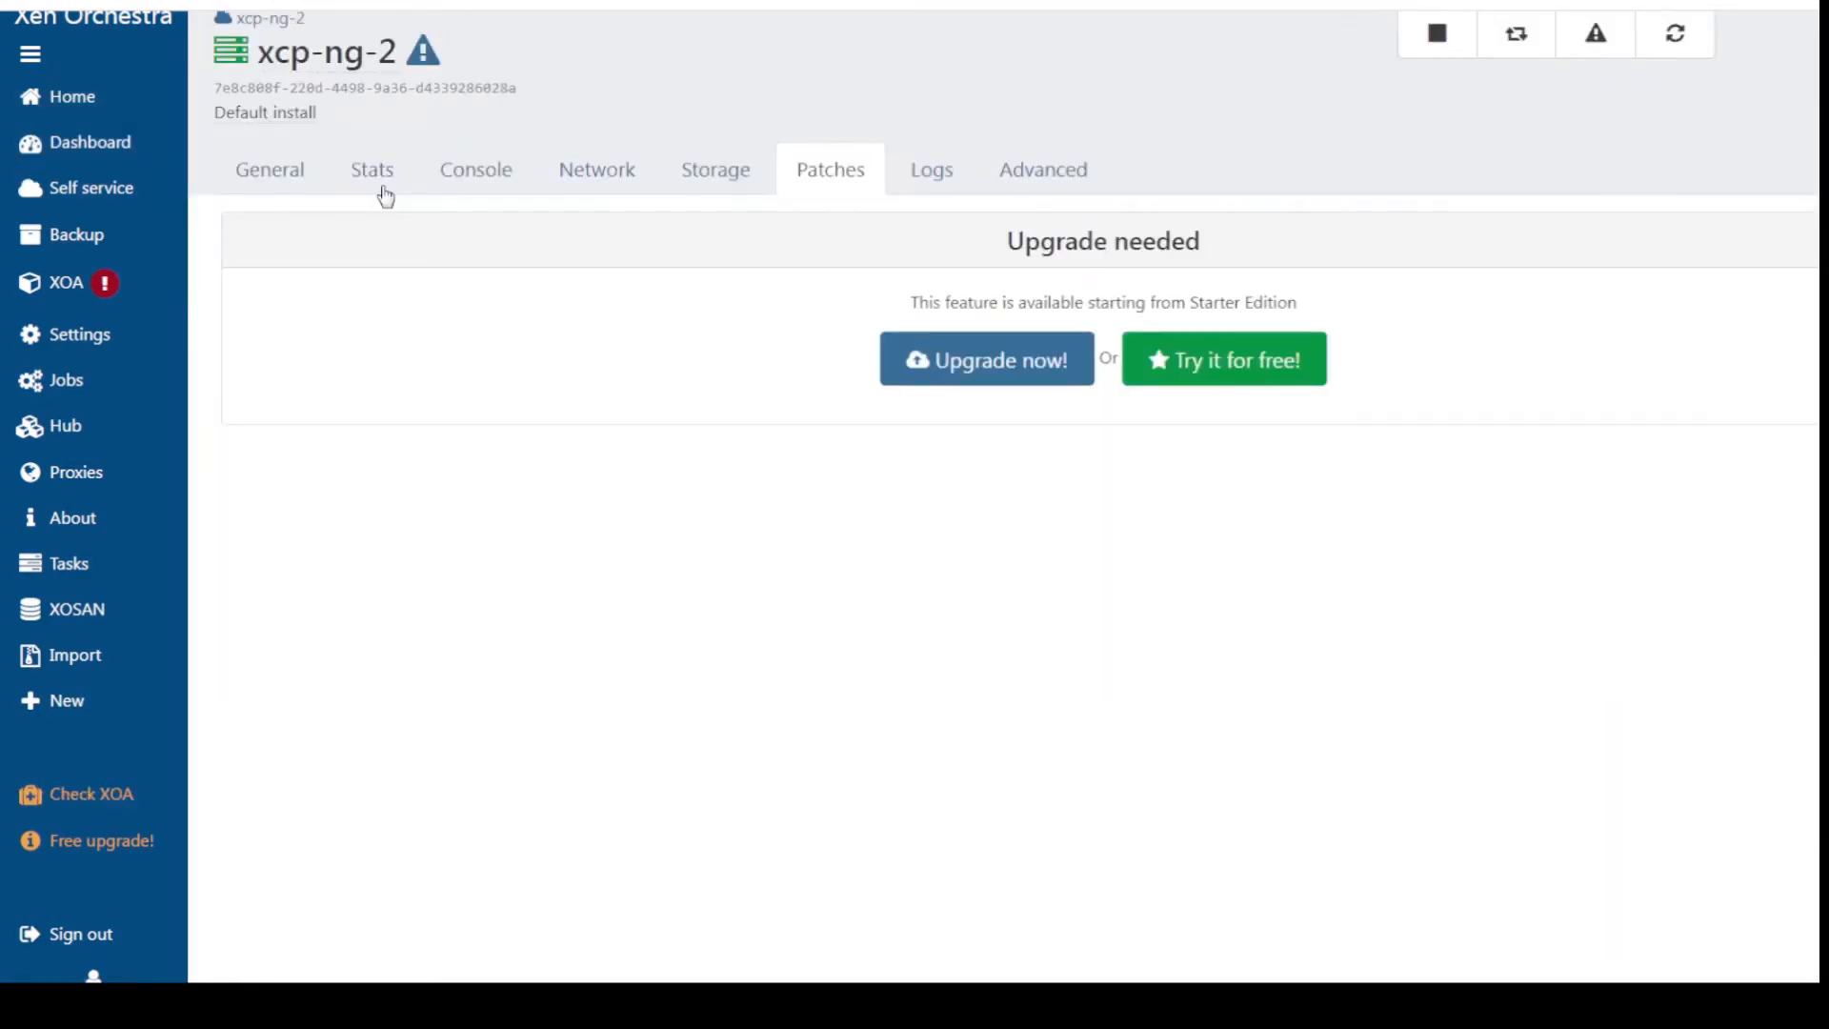
key(alt+Left)
click(222, 198)
click(222, 198)
click(221, 199)
click(1664, 82)
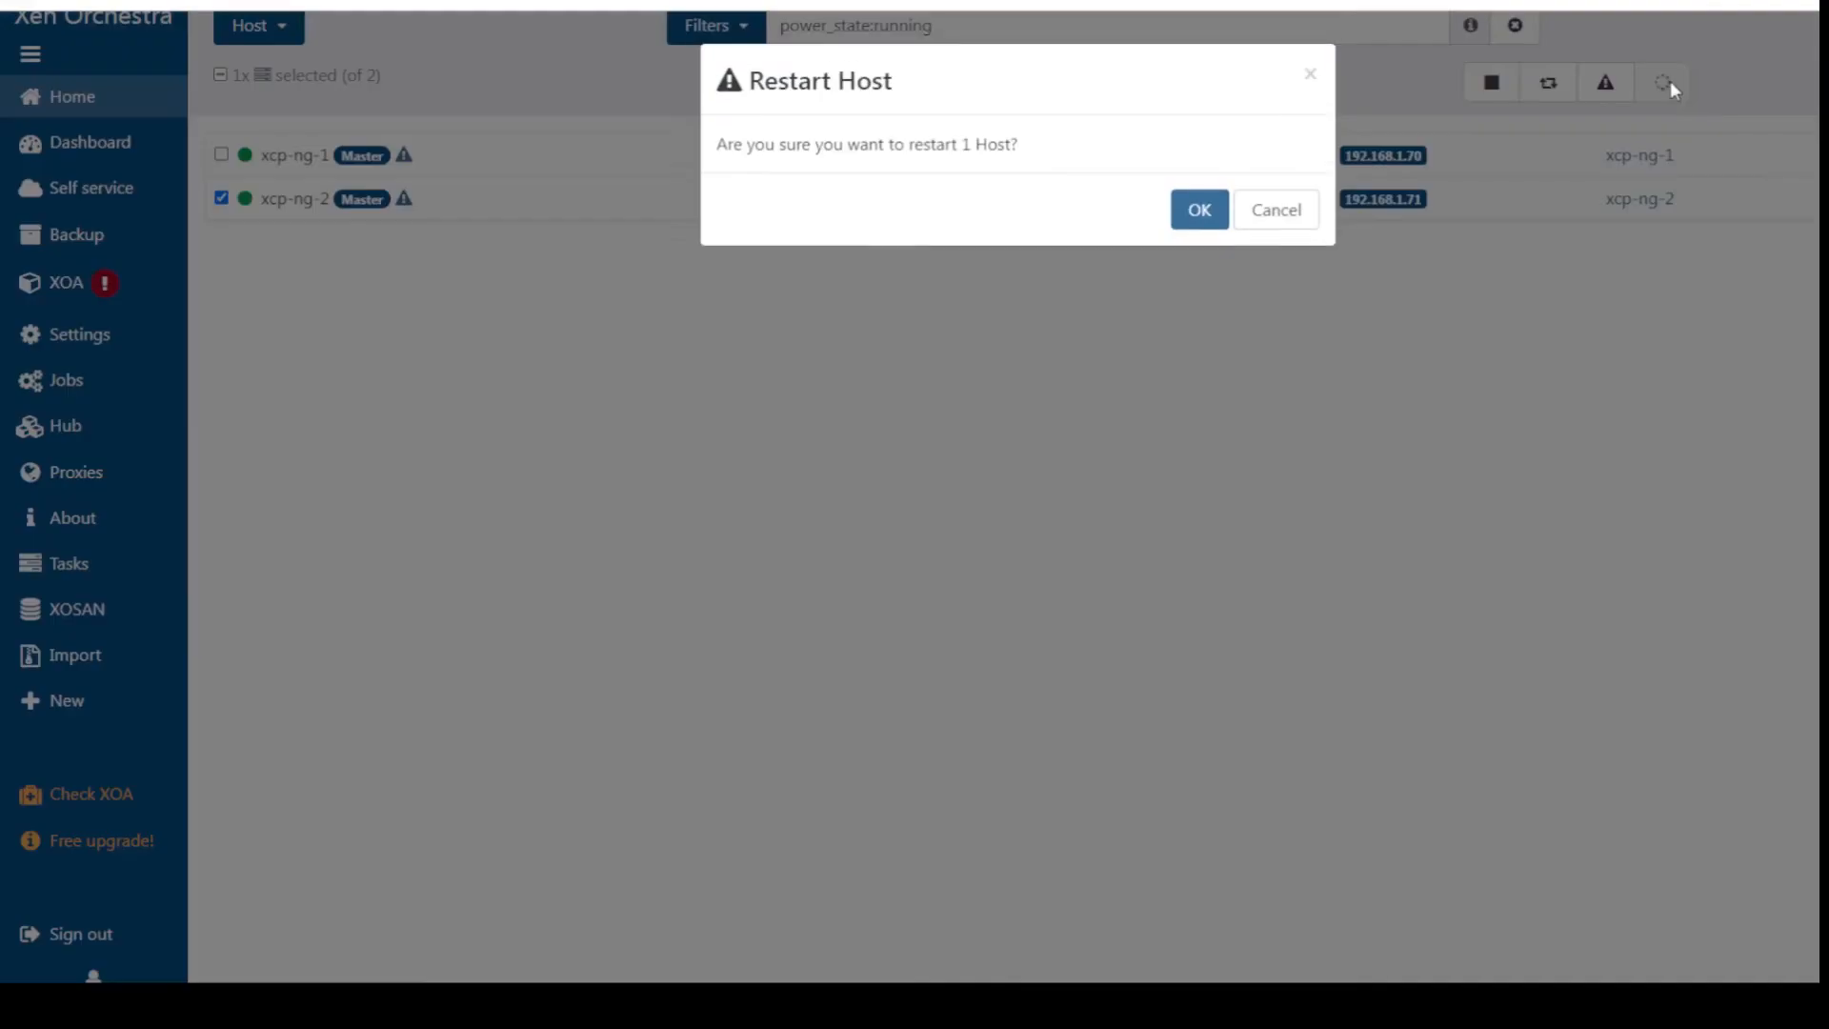
click(1197, 211)
Try rebooting xcp-ng-1 twice, dismissing the error message each time
click(221, 171)
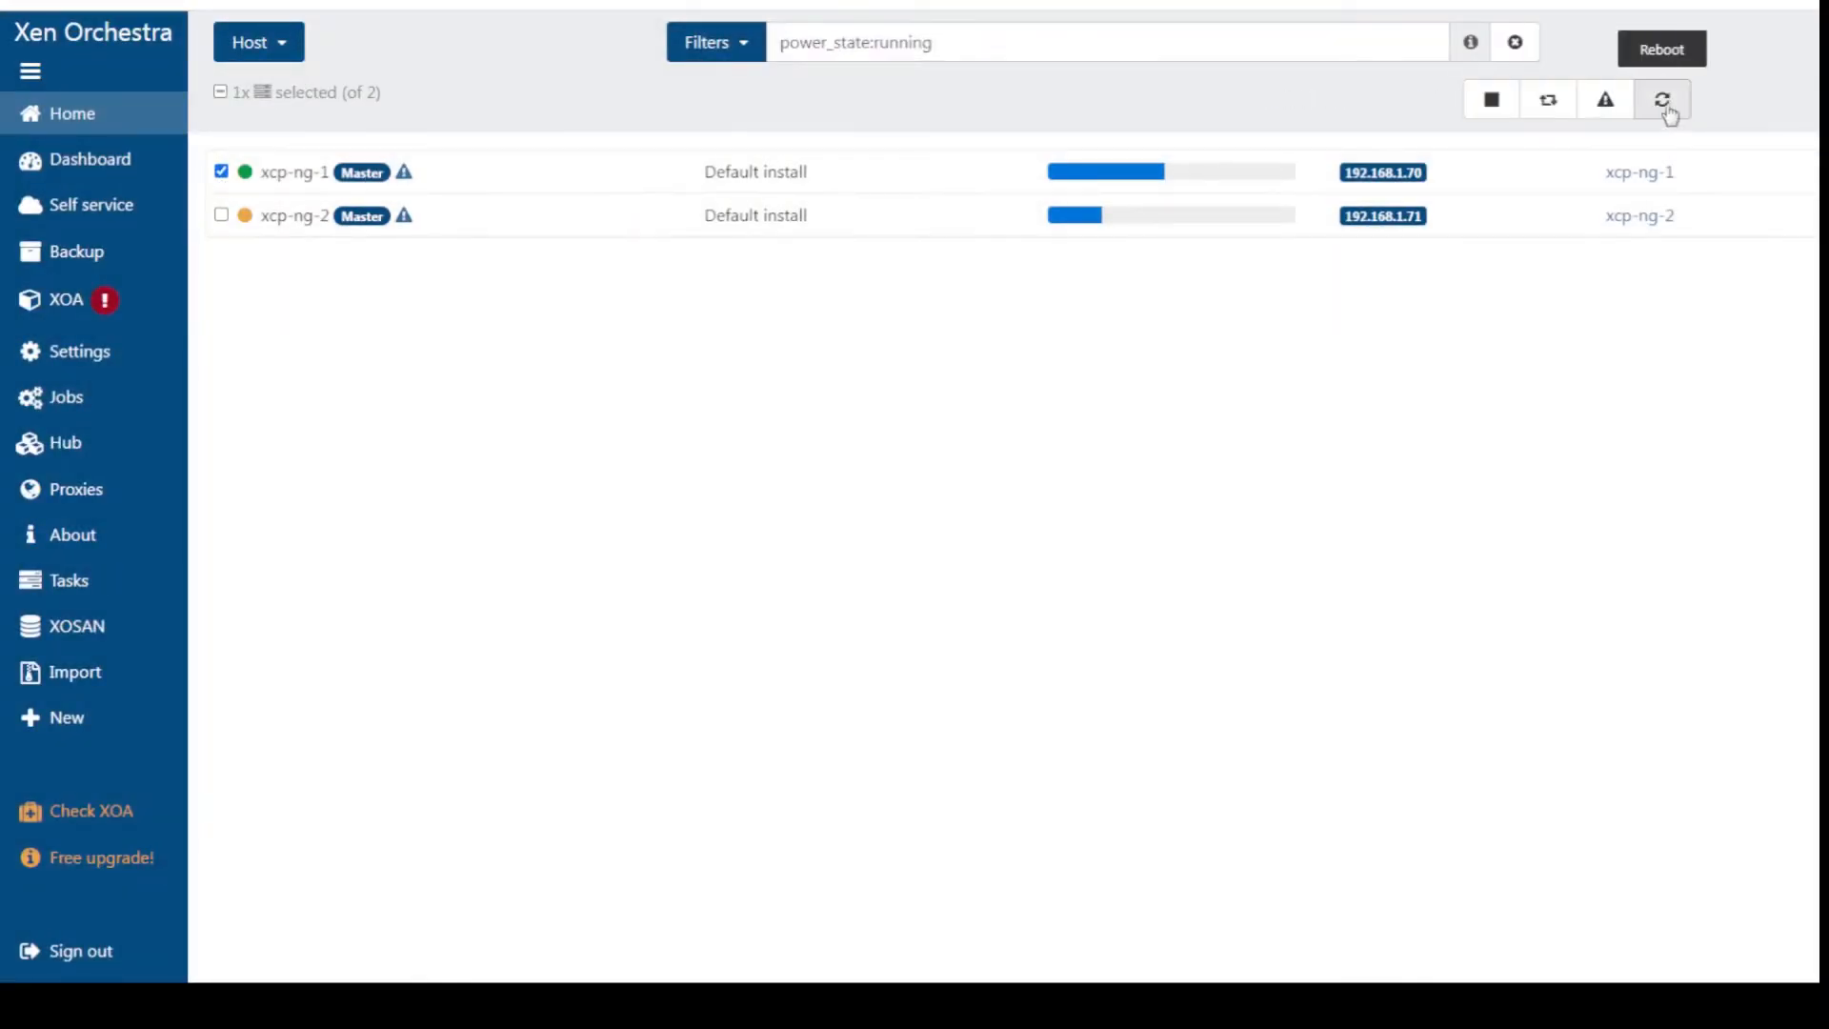
click(1665, 105)
click(1197, 212)
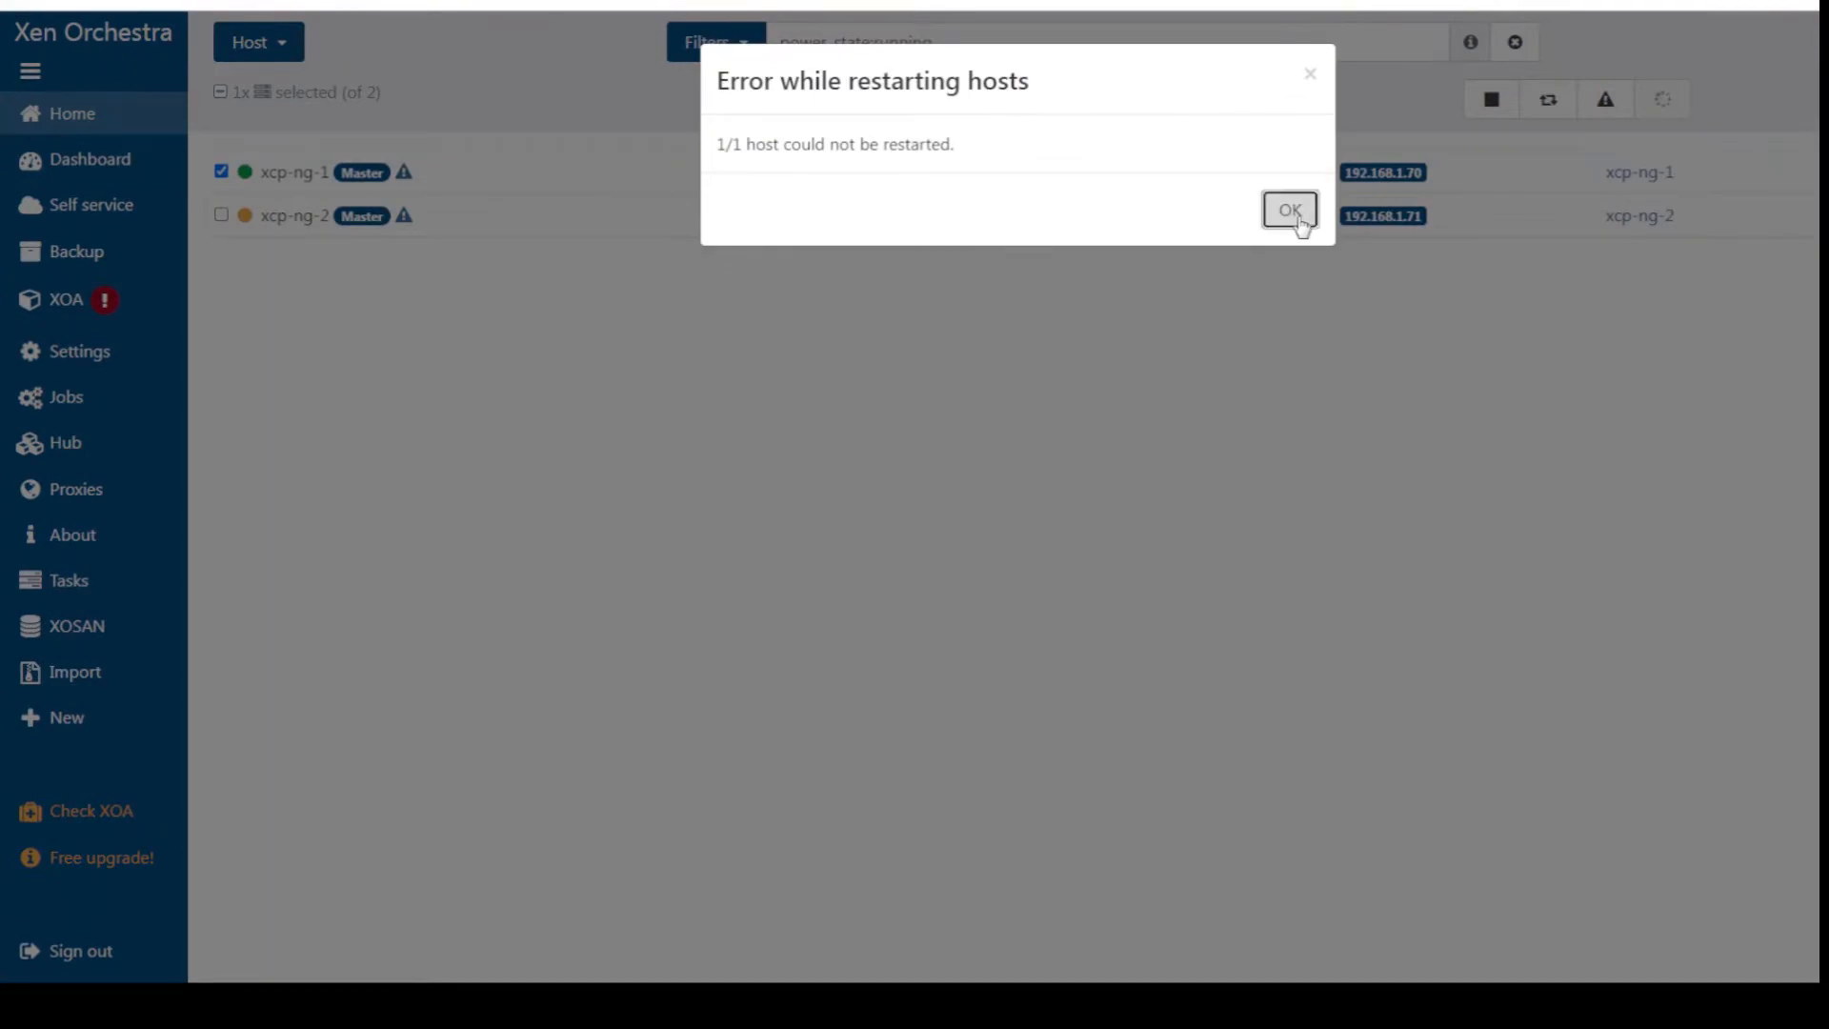
click(1298, 218)
click(1663, 99)
key(Return)
click(1288, 207)
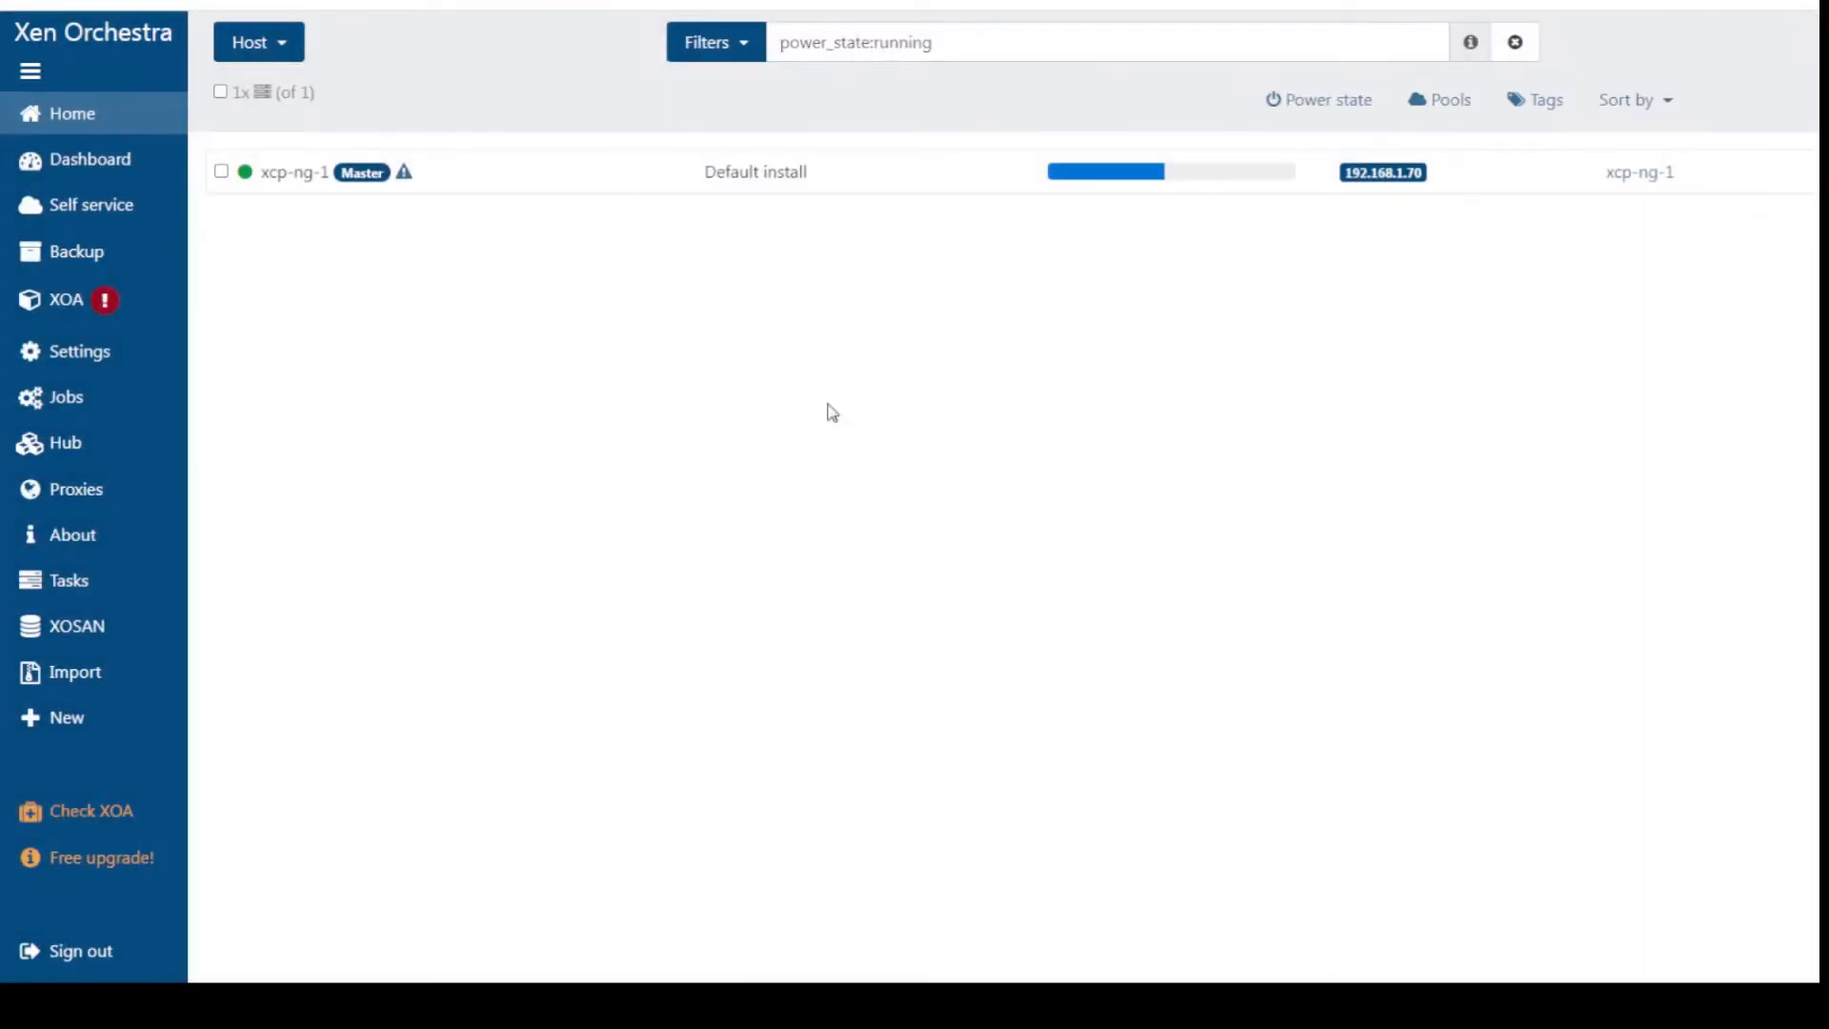
click(225, 176)
Reboot the xcp-ng-1 server from its console menu, entering the login credentials when prompted
click(225, 175)
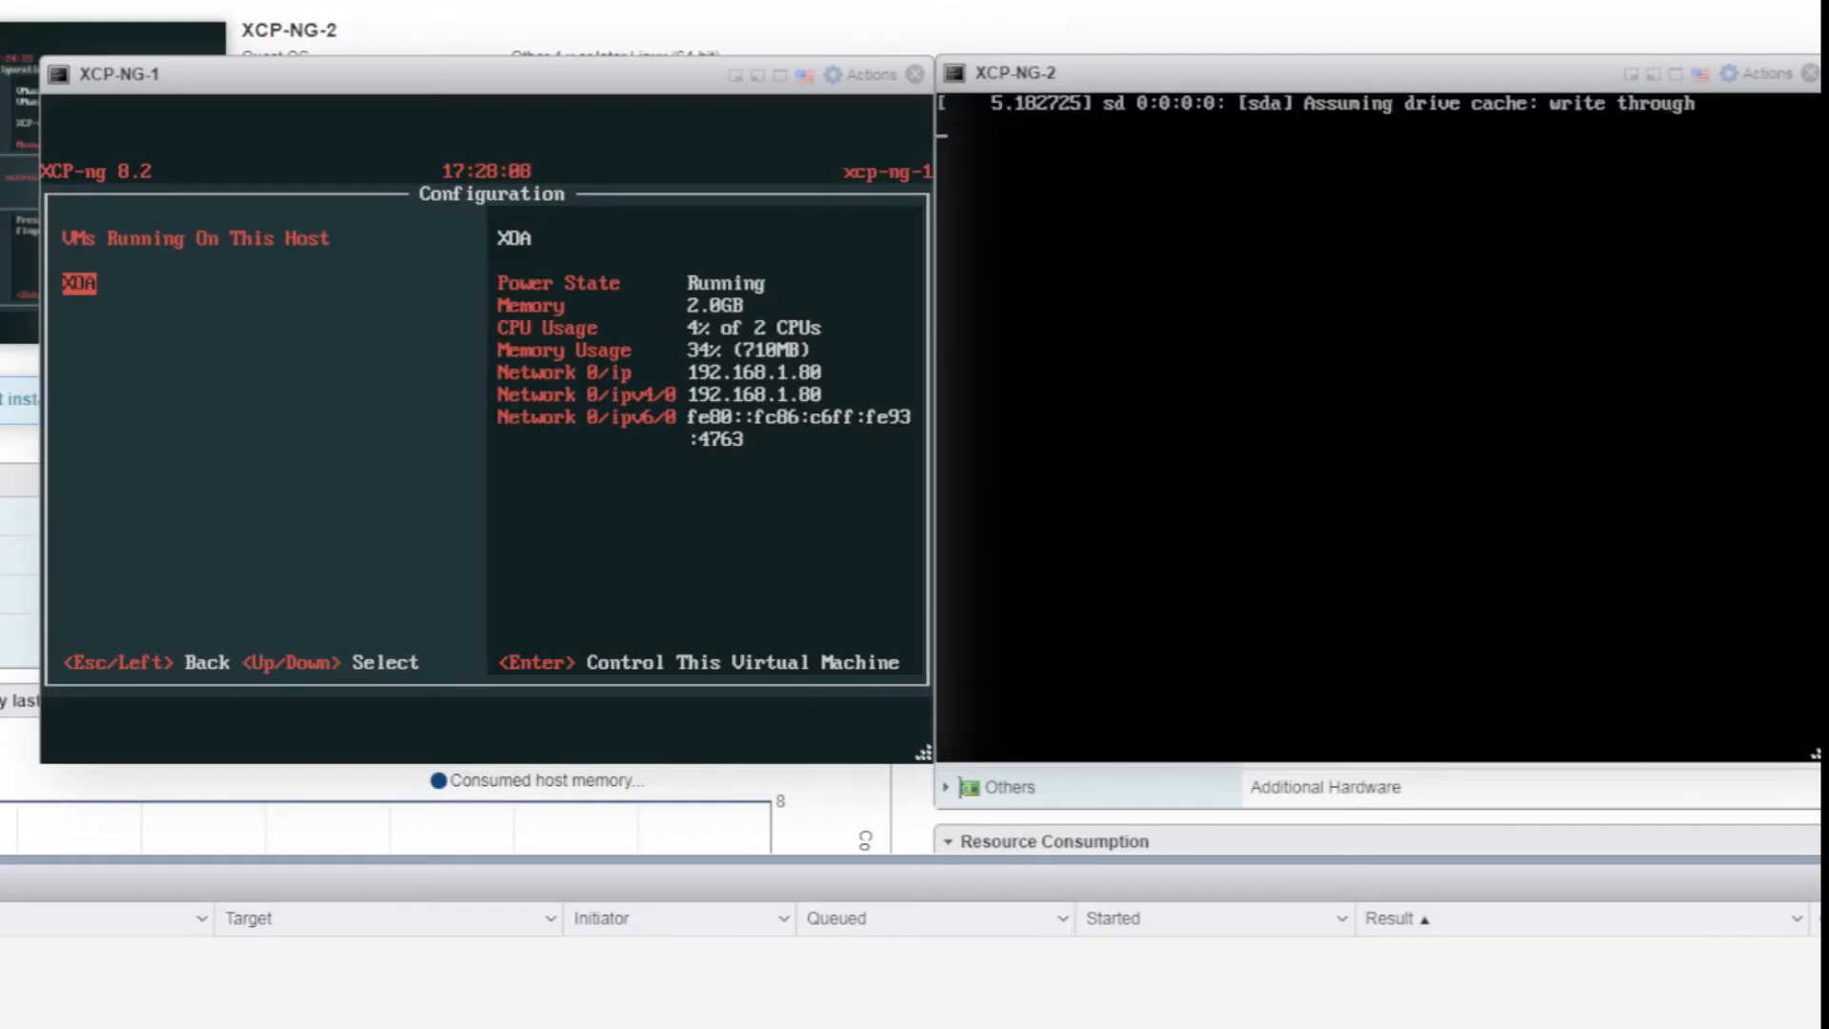
key(Left)
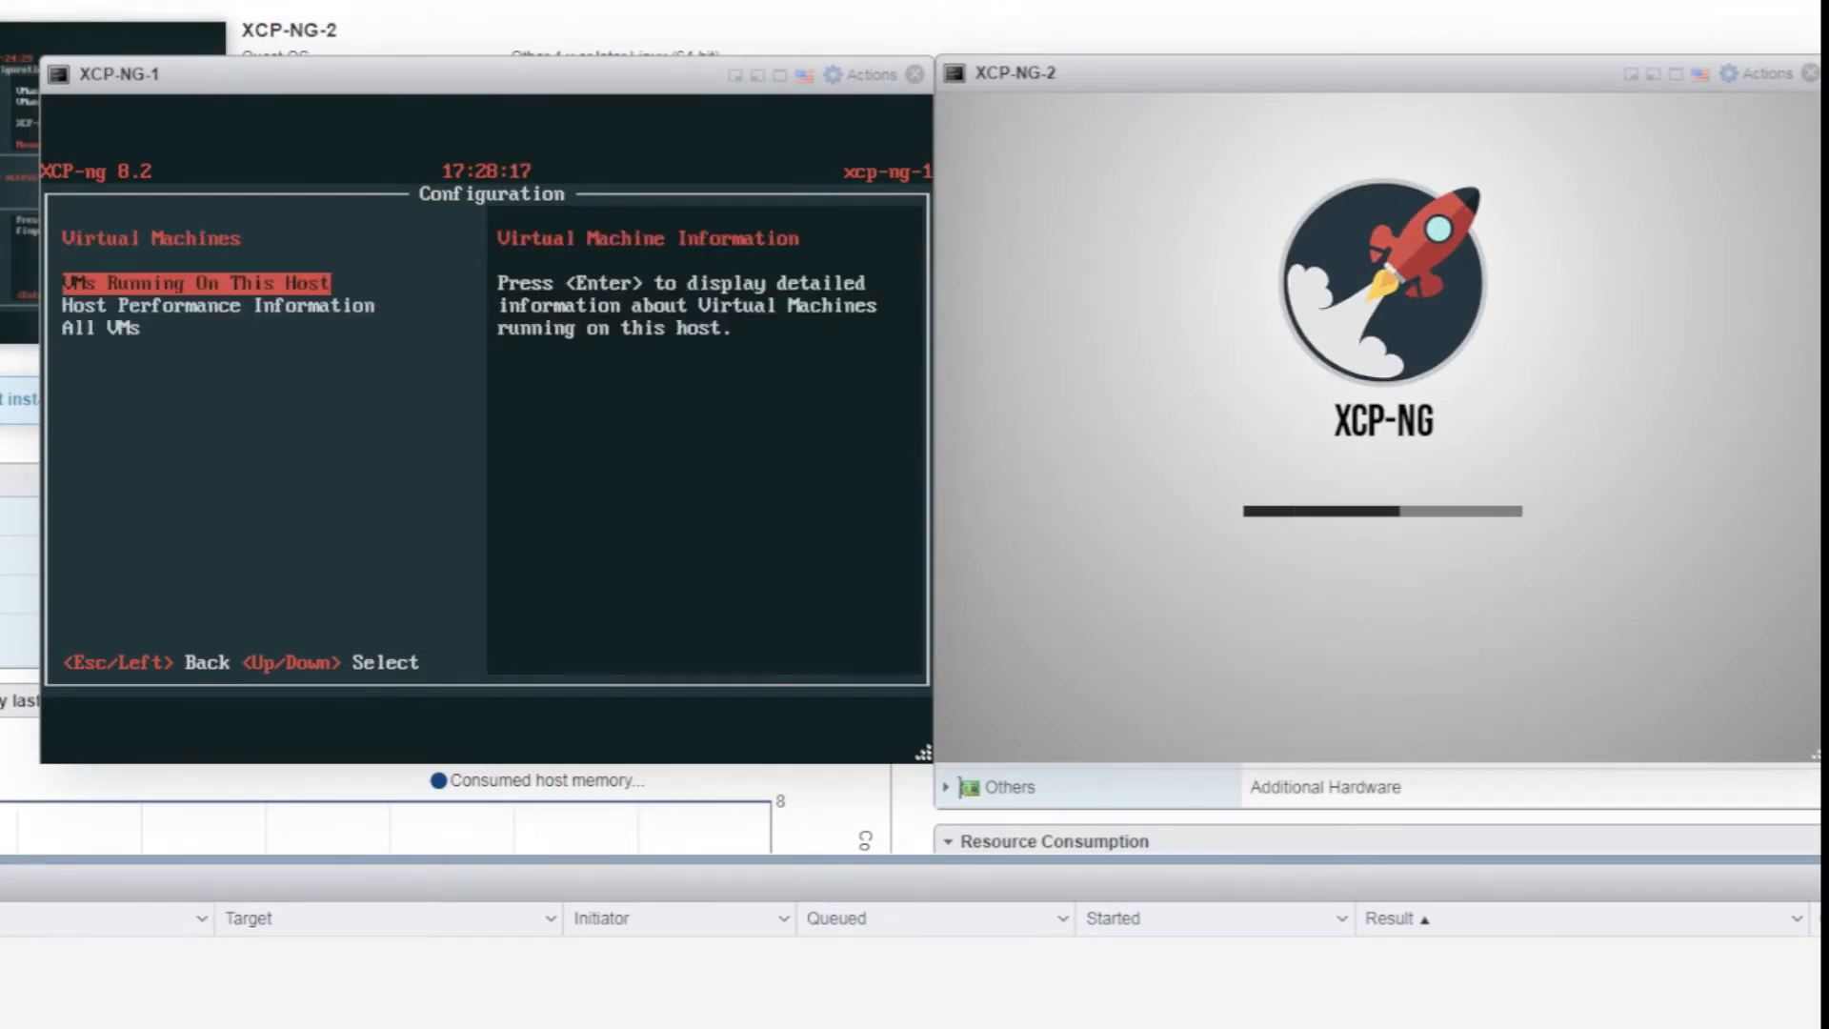
key(Left)
key(Down)
key(Down)
key(Down)
key(Down)
key(Down)
key(Down)
key(Down)
key(Down)
key(Return)
key(Down)
key(Return)
key(Return)
text(*********)
key(Return)
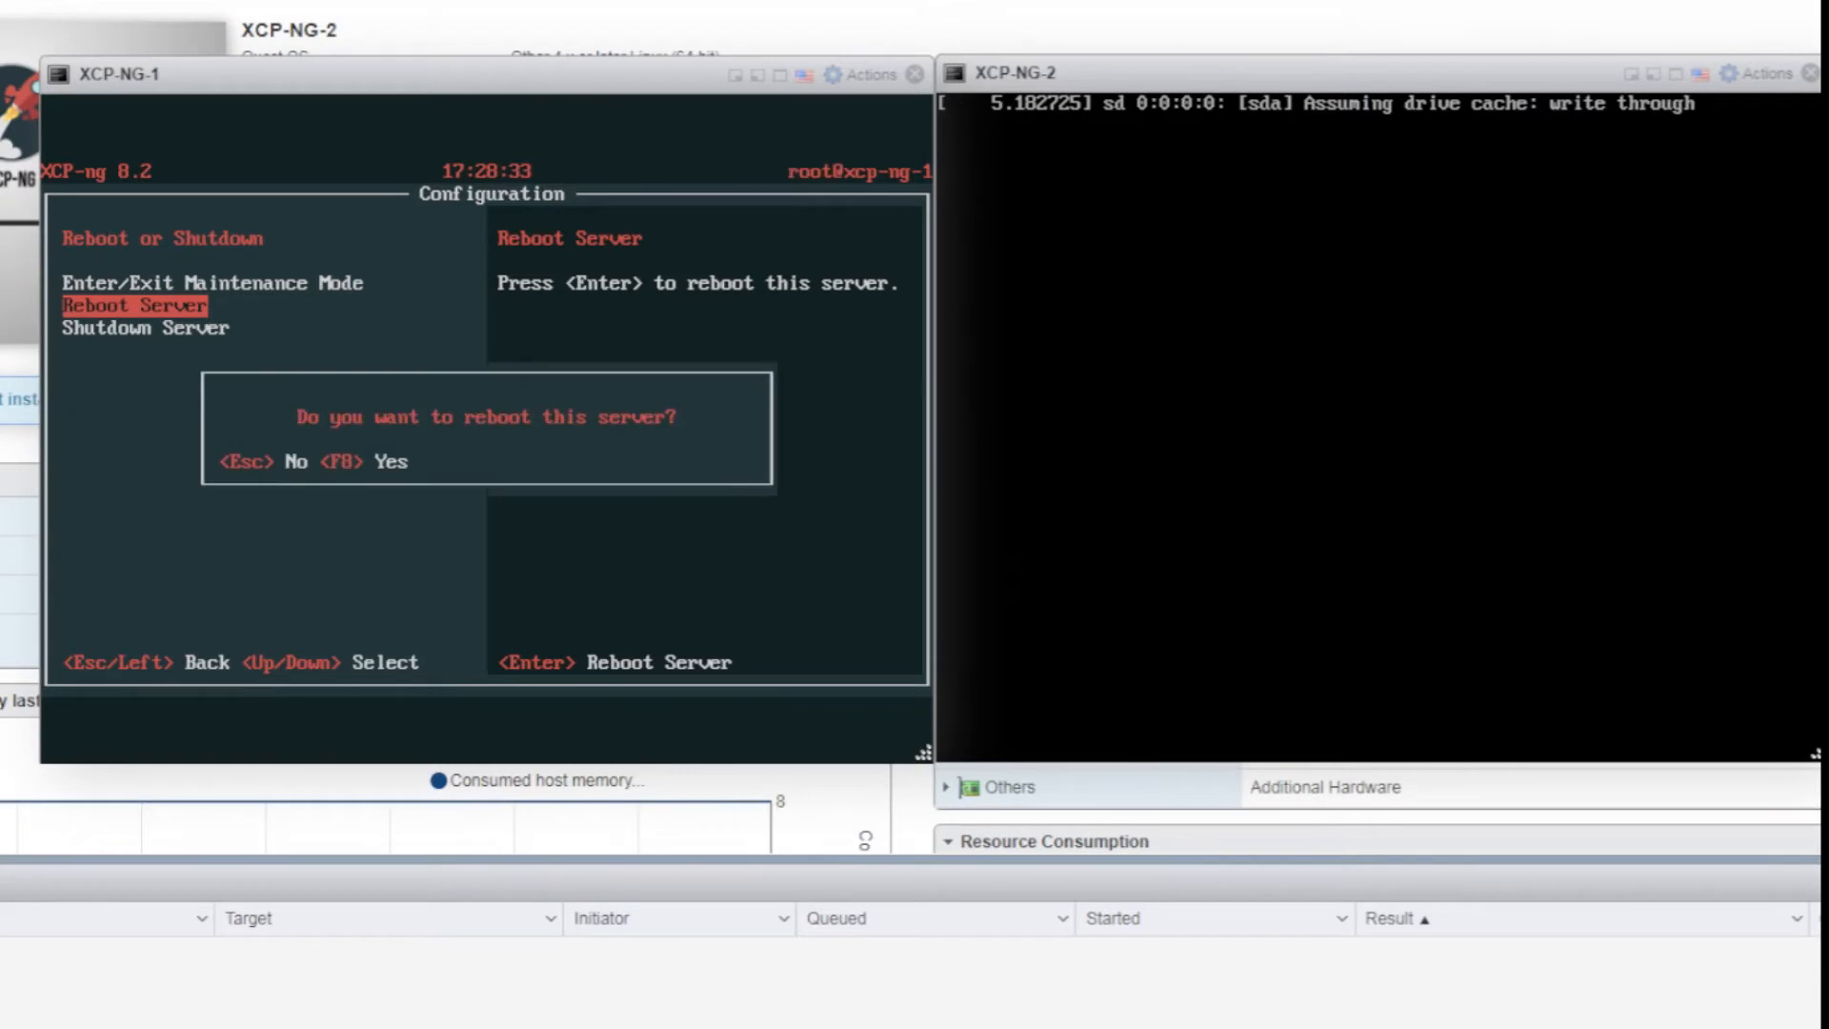
key(F8)
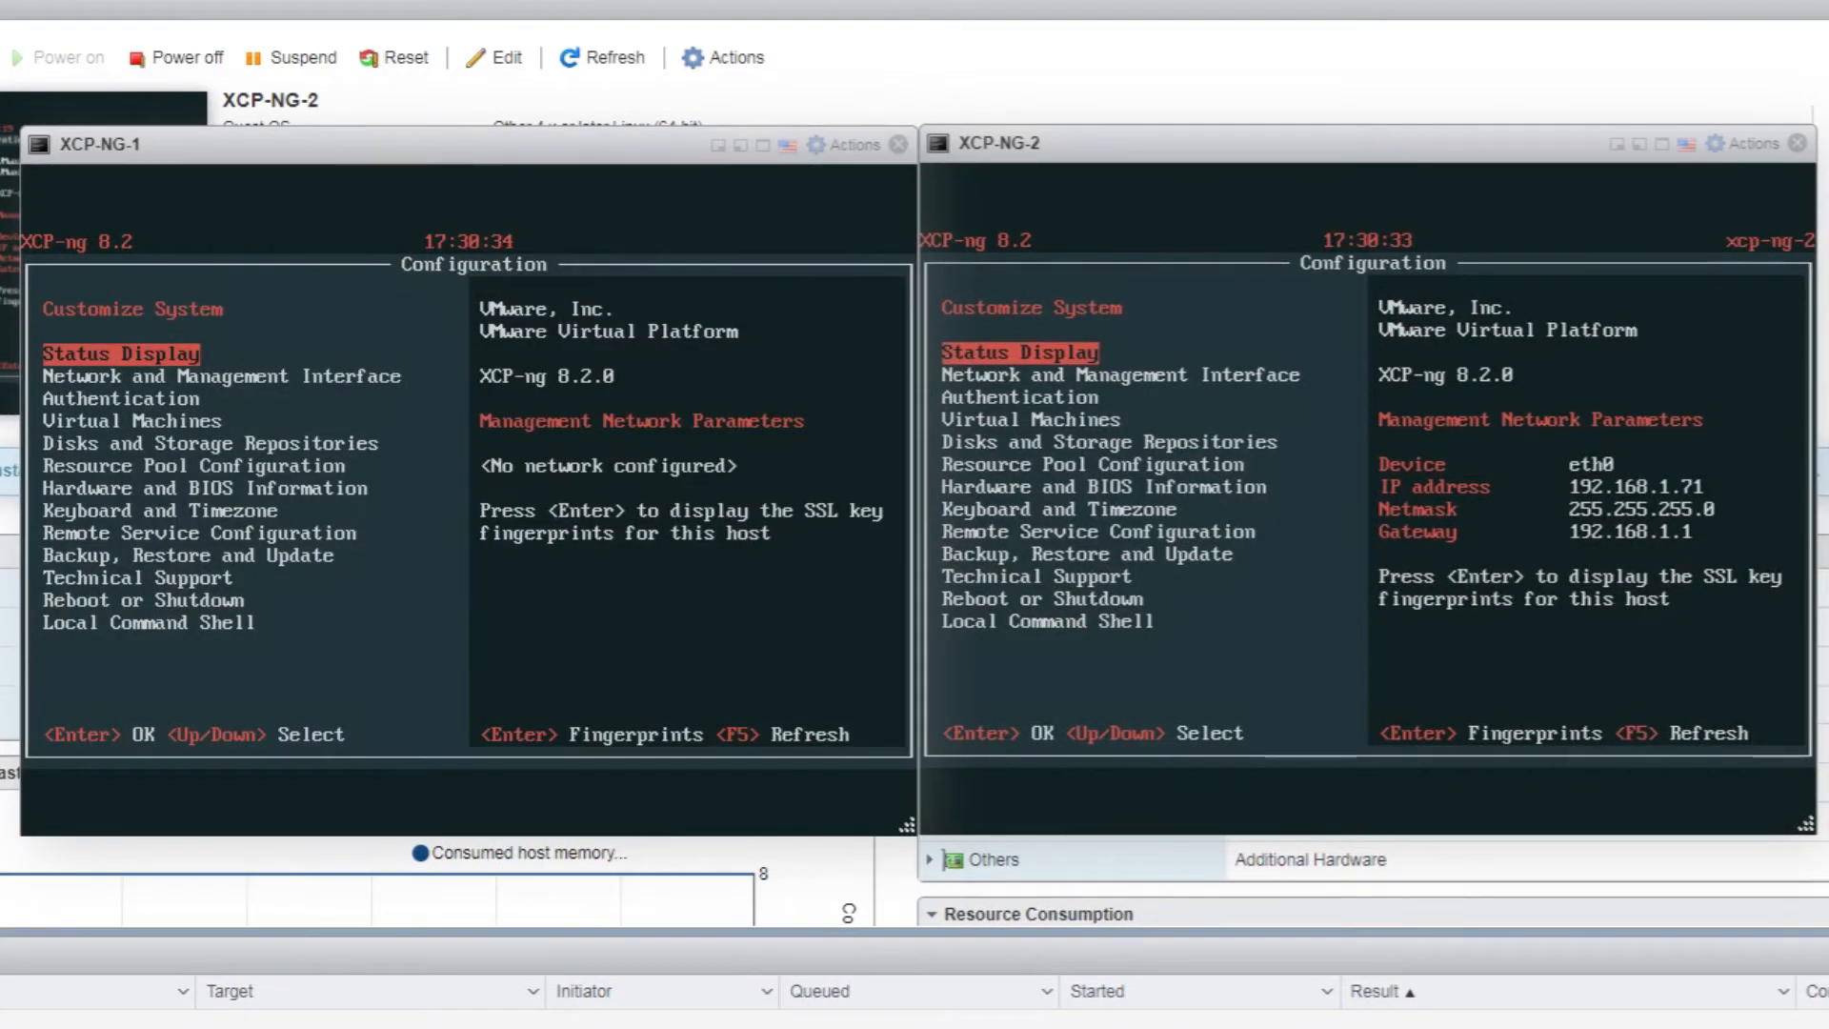
Start the XOA virtual machine from the console's All VMs list
key(Down)
key(Down)
key(Down)
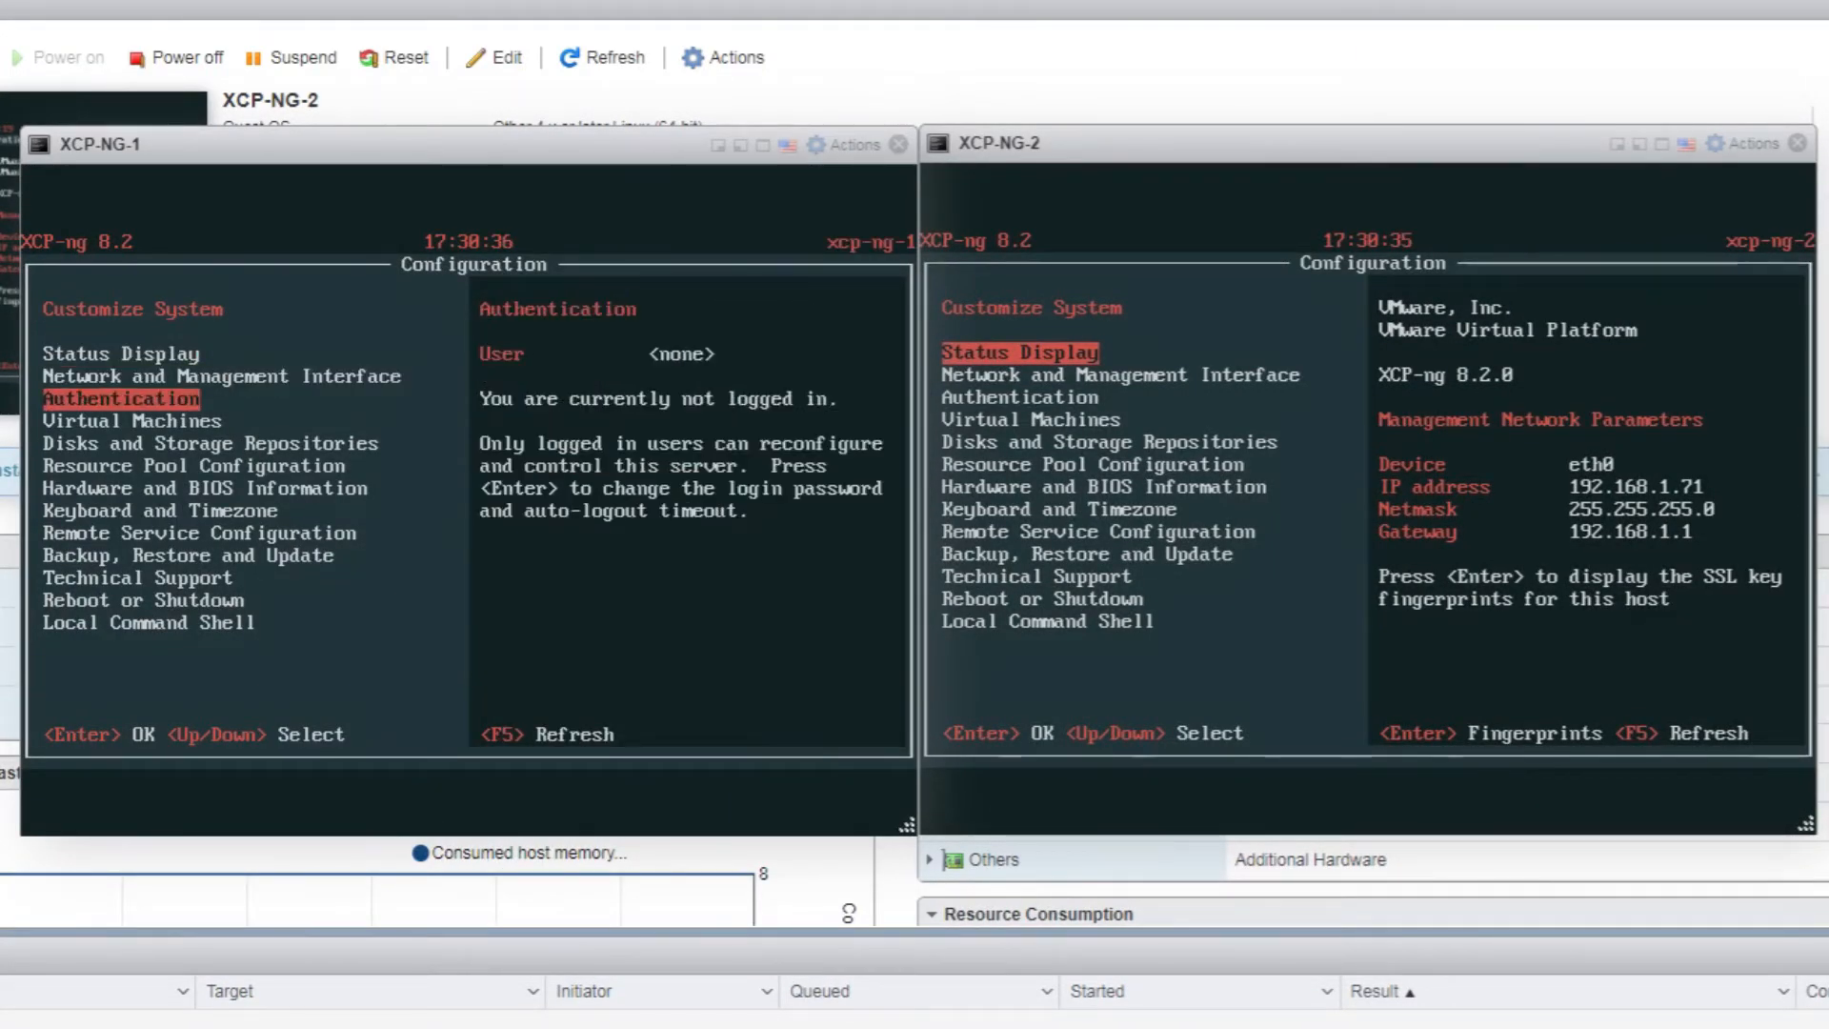
key(Return)
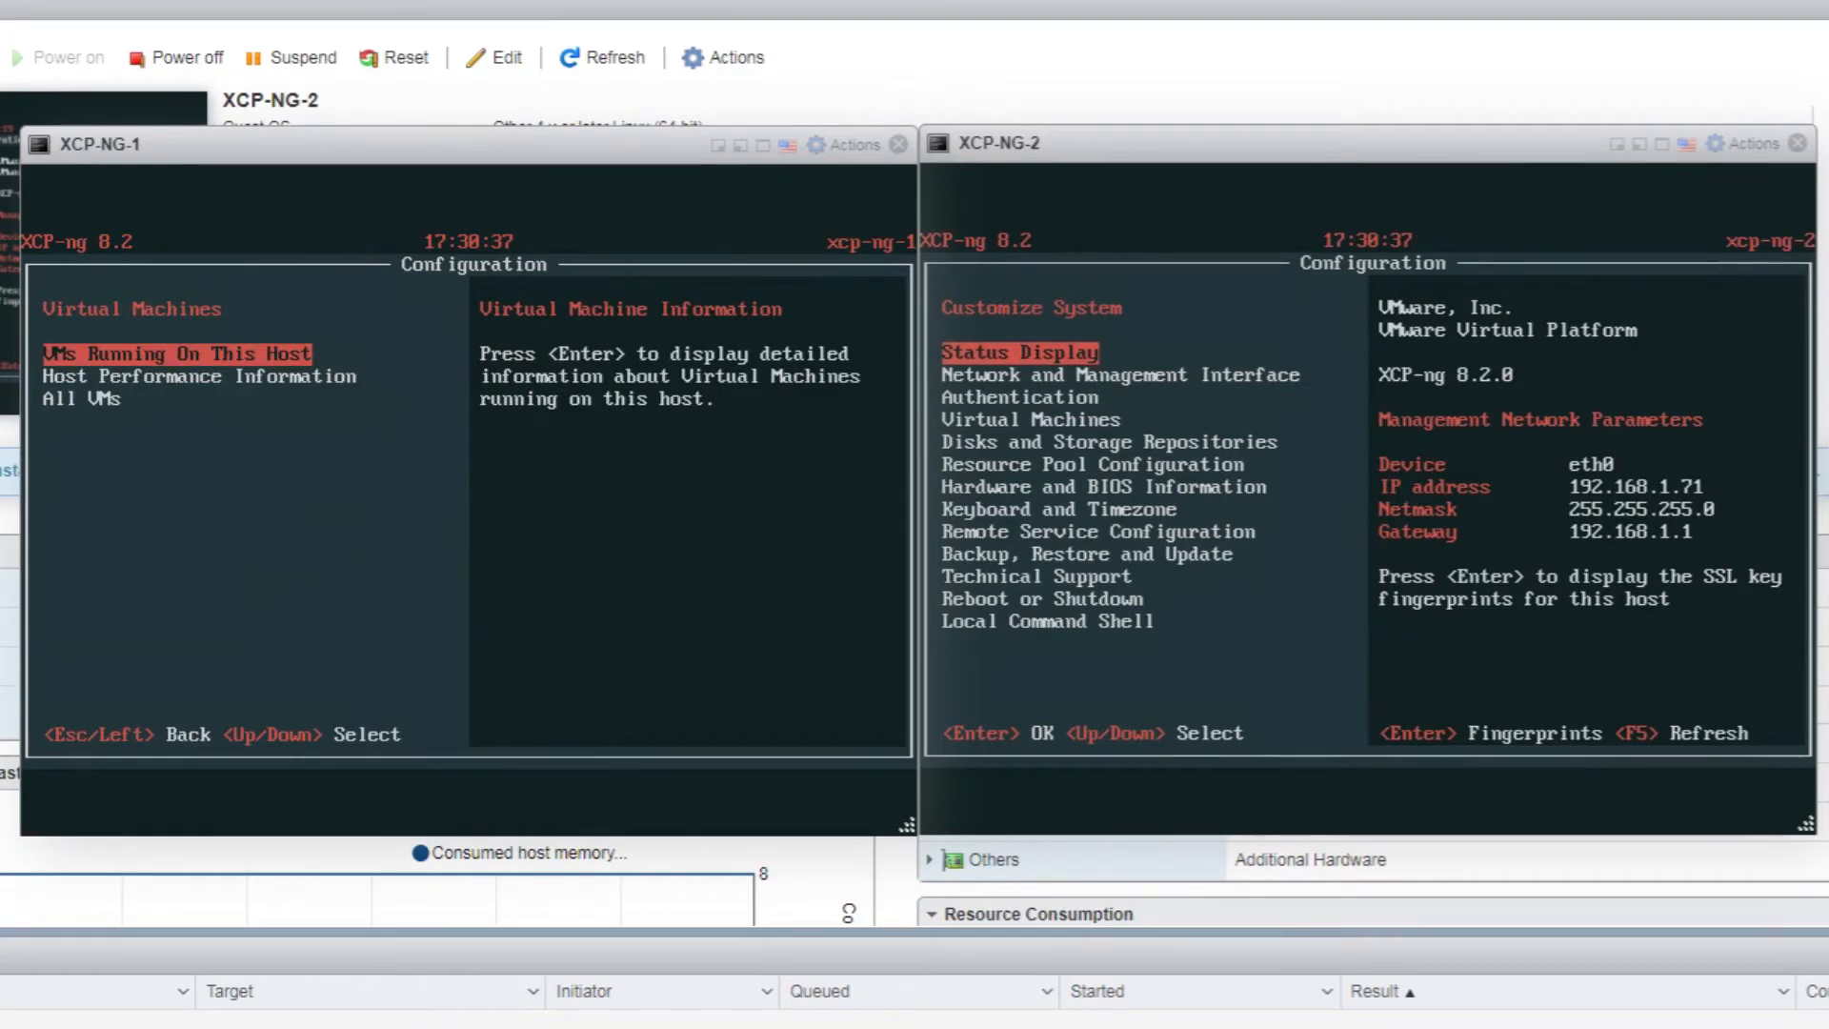
key(Return)
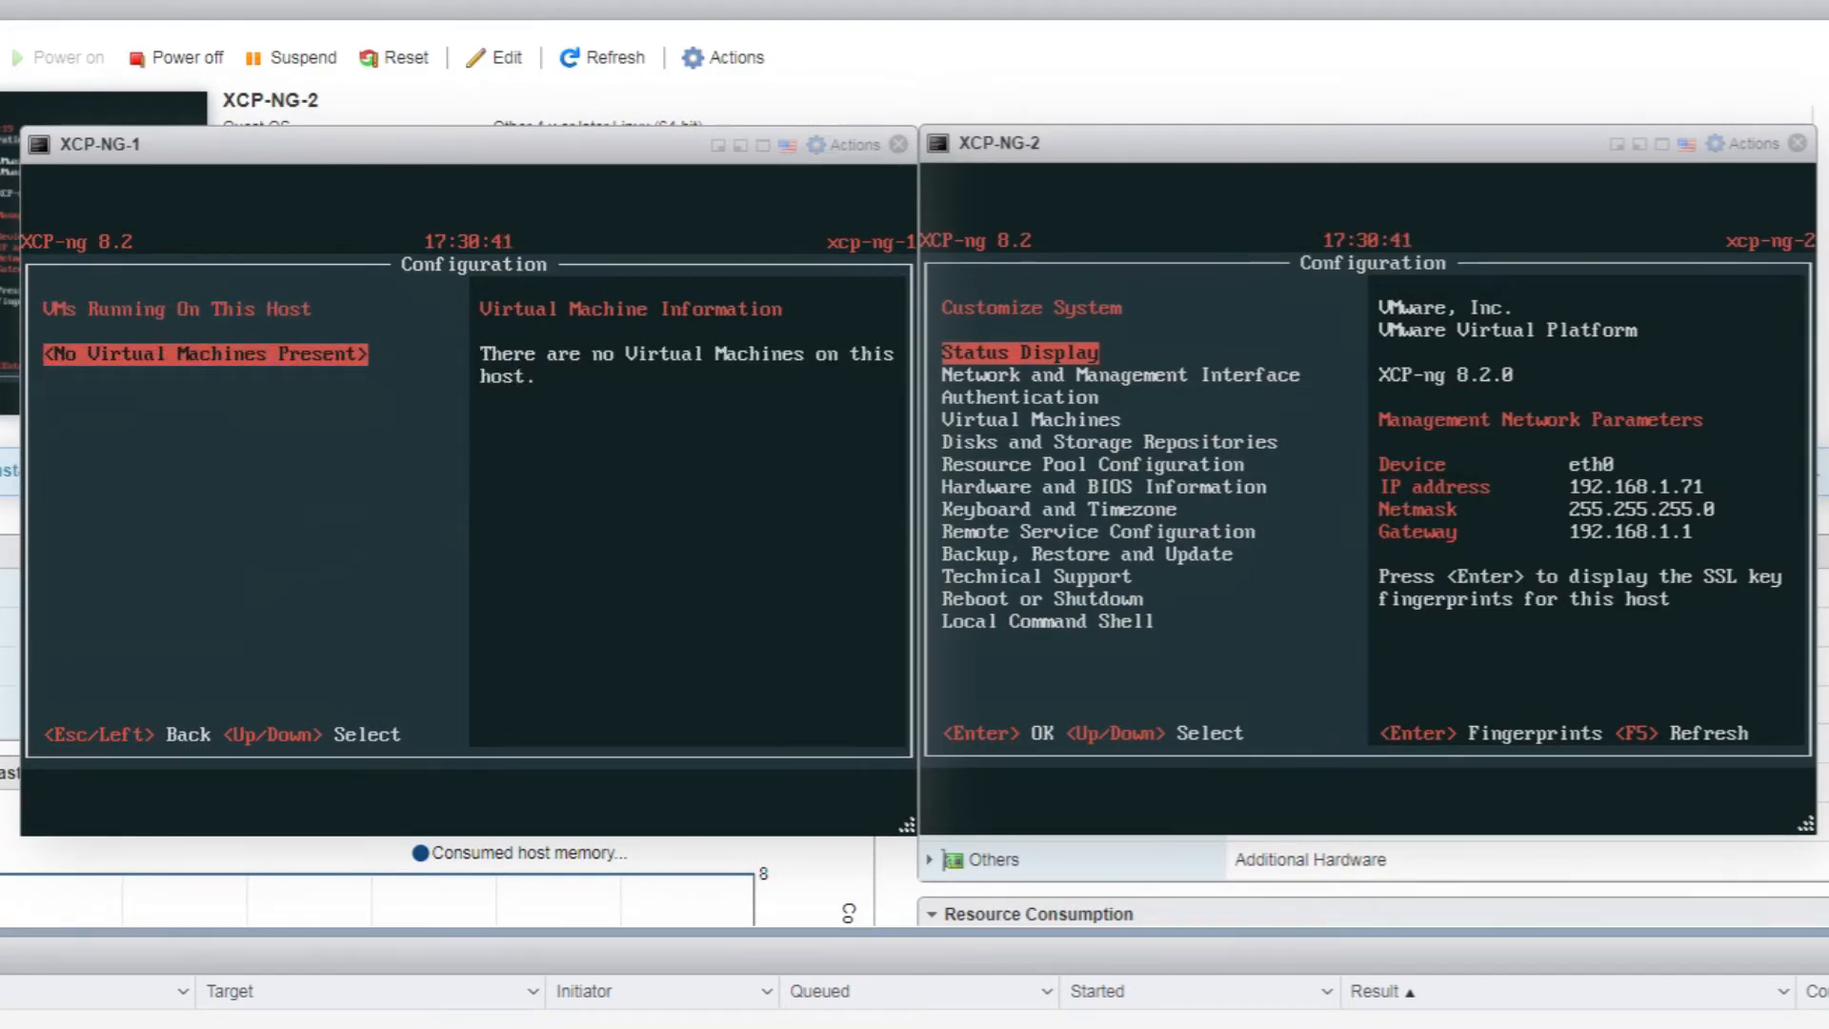
key(Escape)
key(Down)
key(Down)
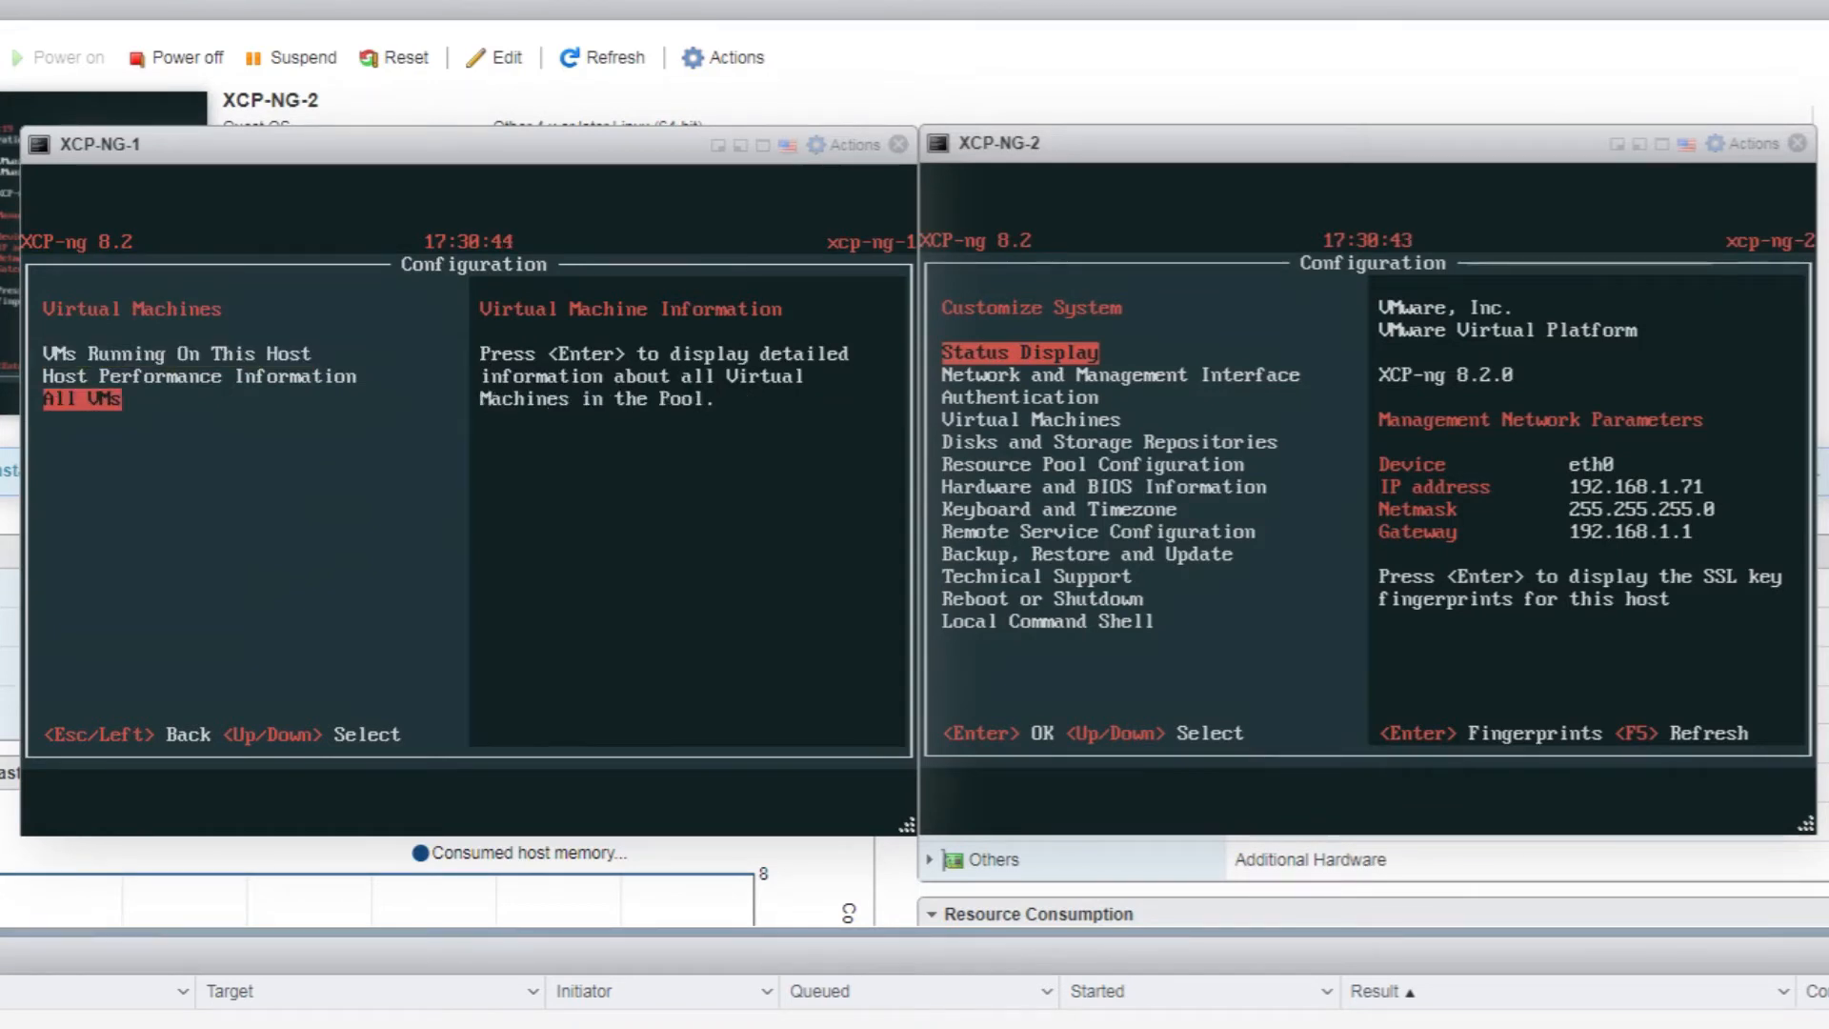
key(Return)
key(Return)
key(Return)
text(*****)
key(Return)
key(Return)
key(F8)
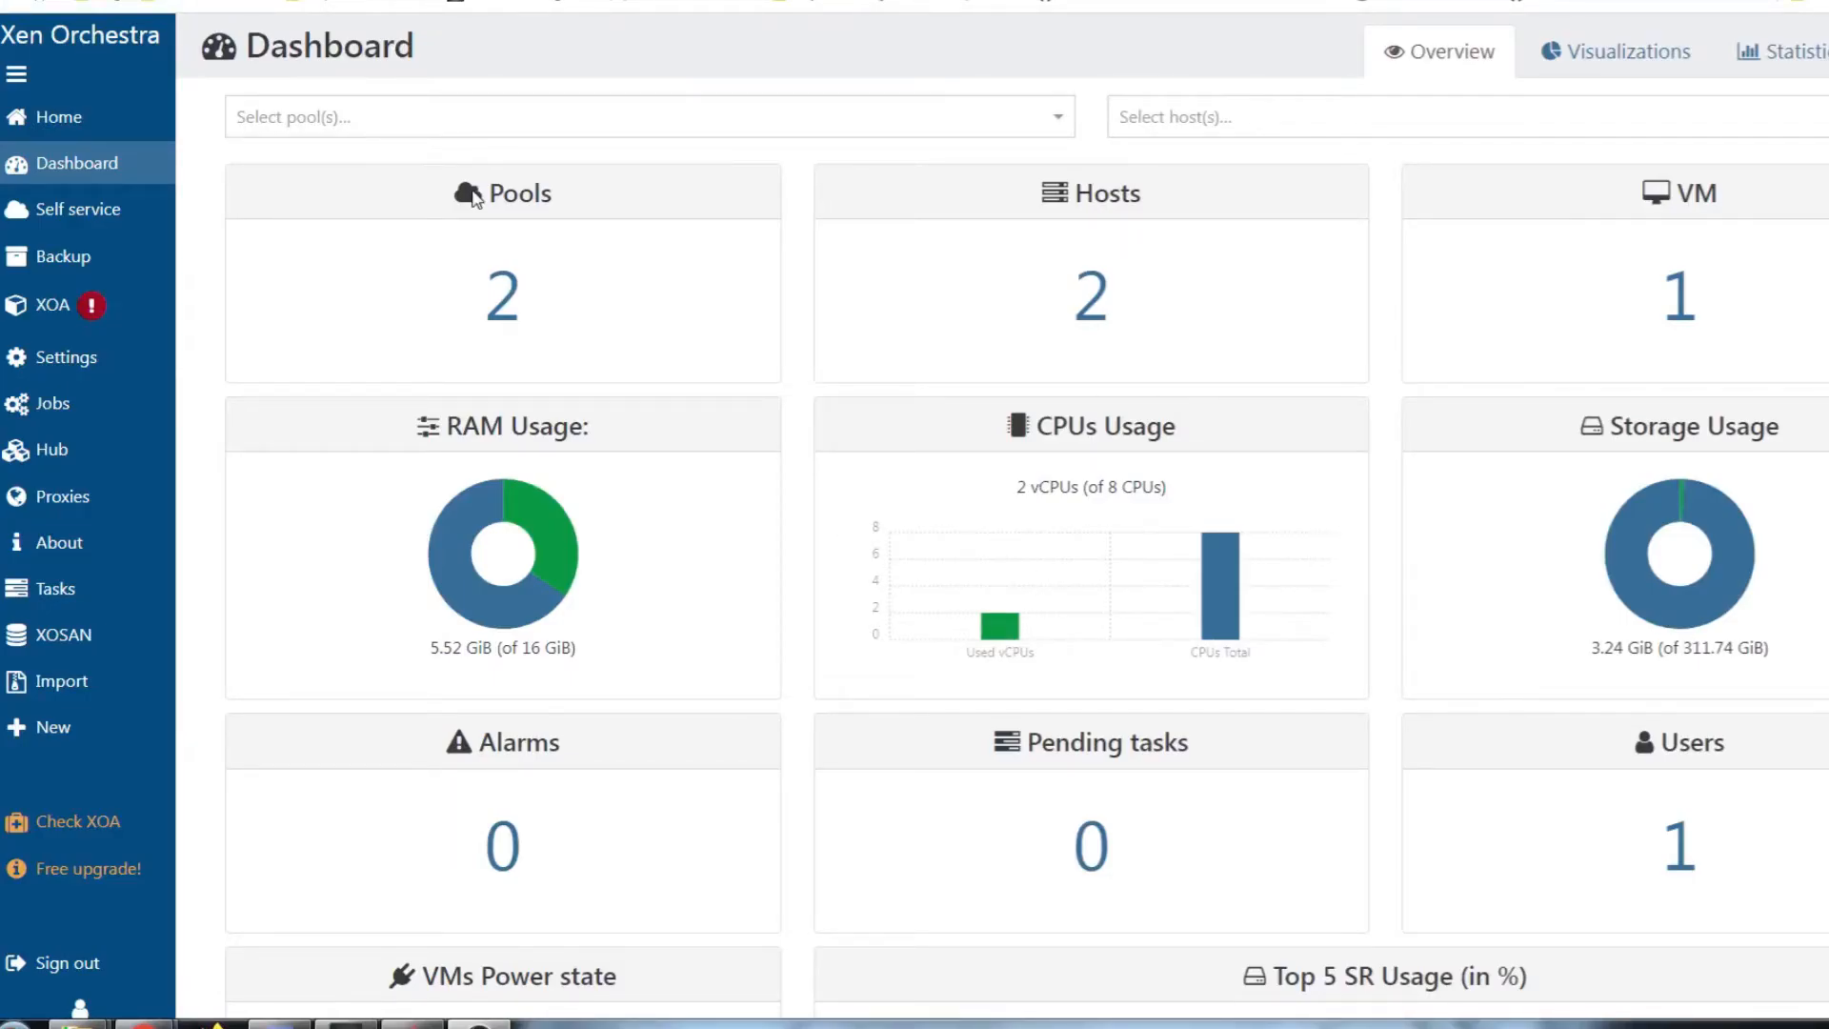
Open pool xcp-ng-1's General page showing 1 host, 4 storage repositories and 1 VM
click(502, 297)
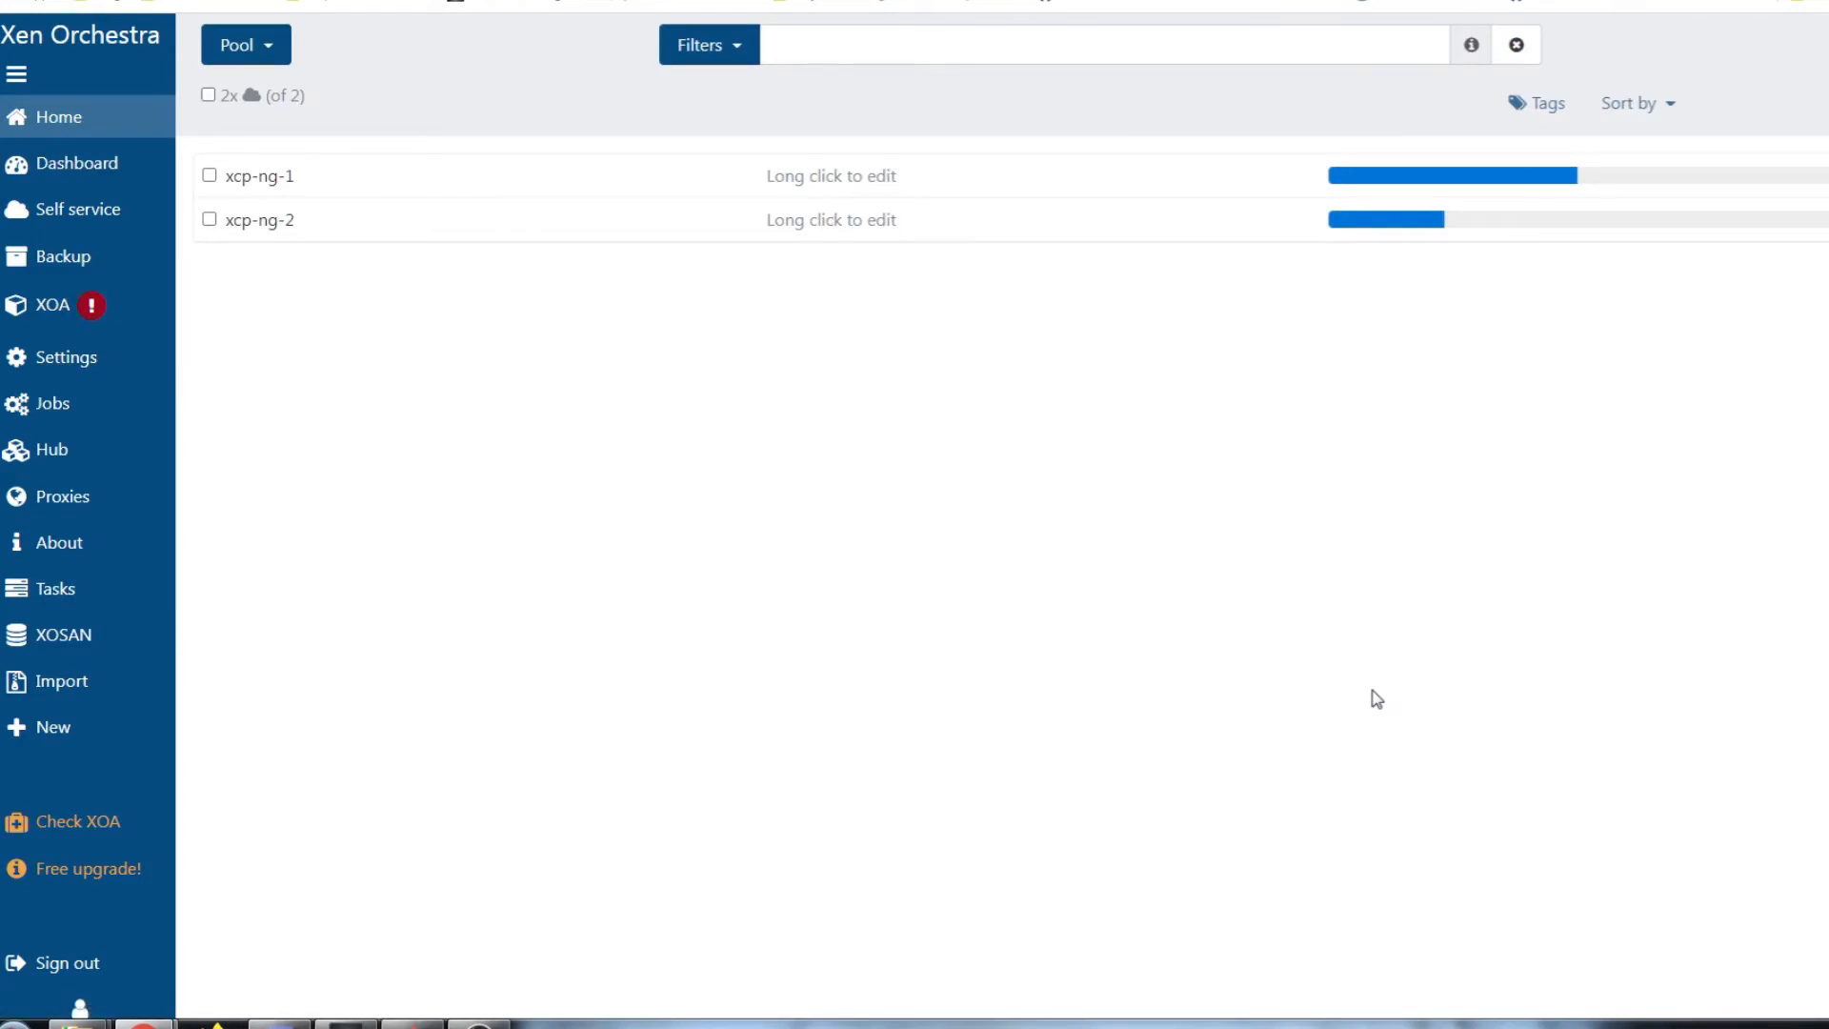
mouse_move(187, 183)
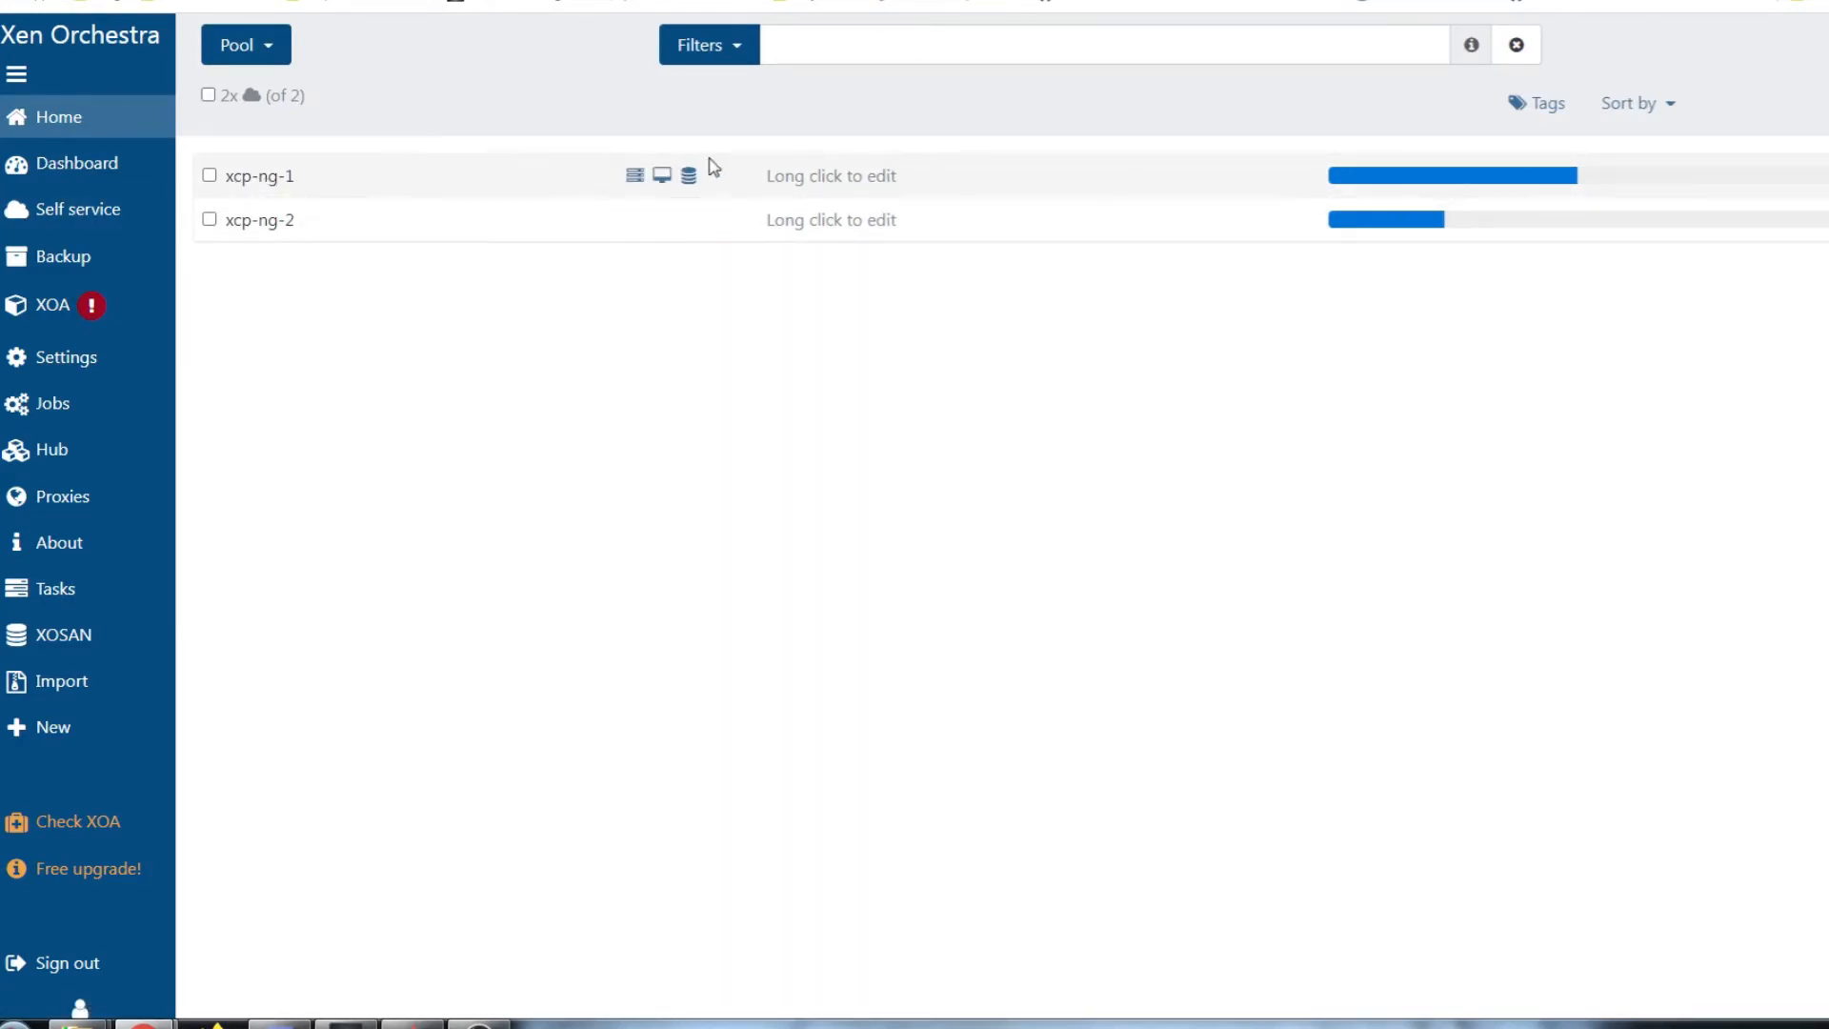
click(952, 181)
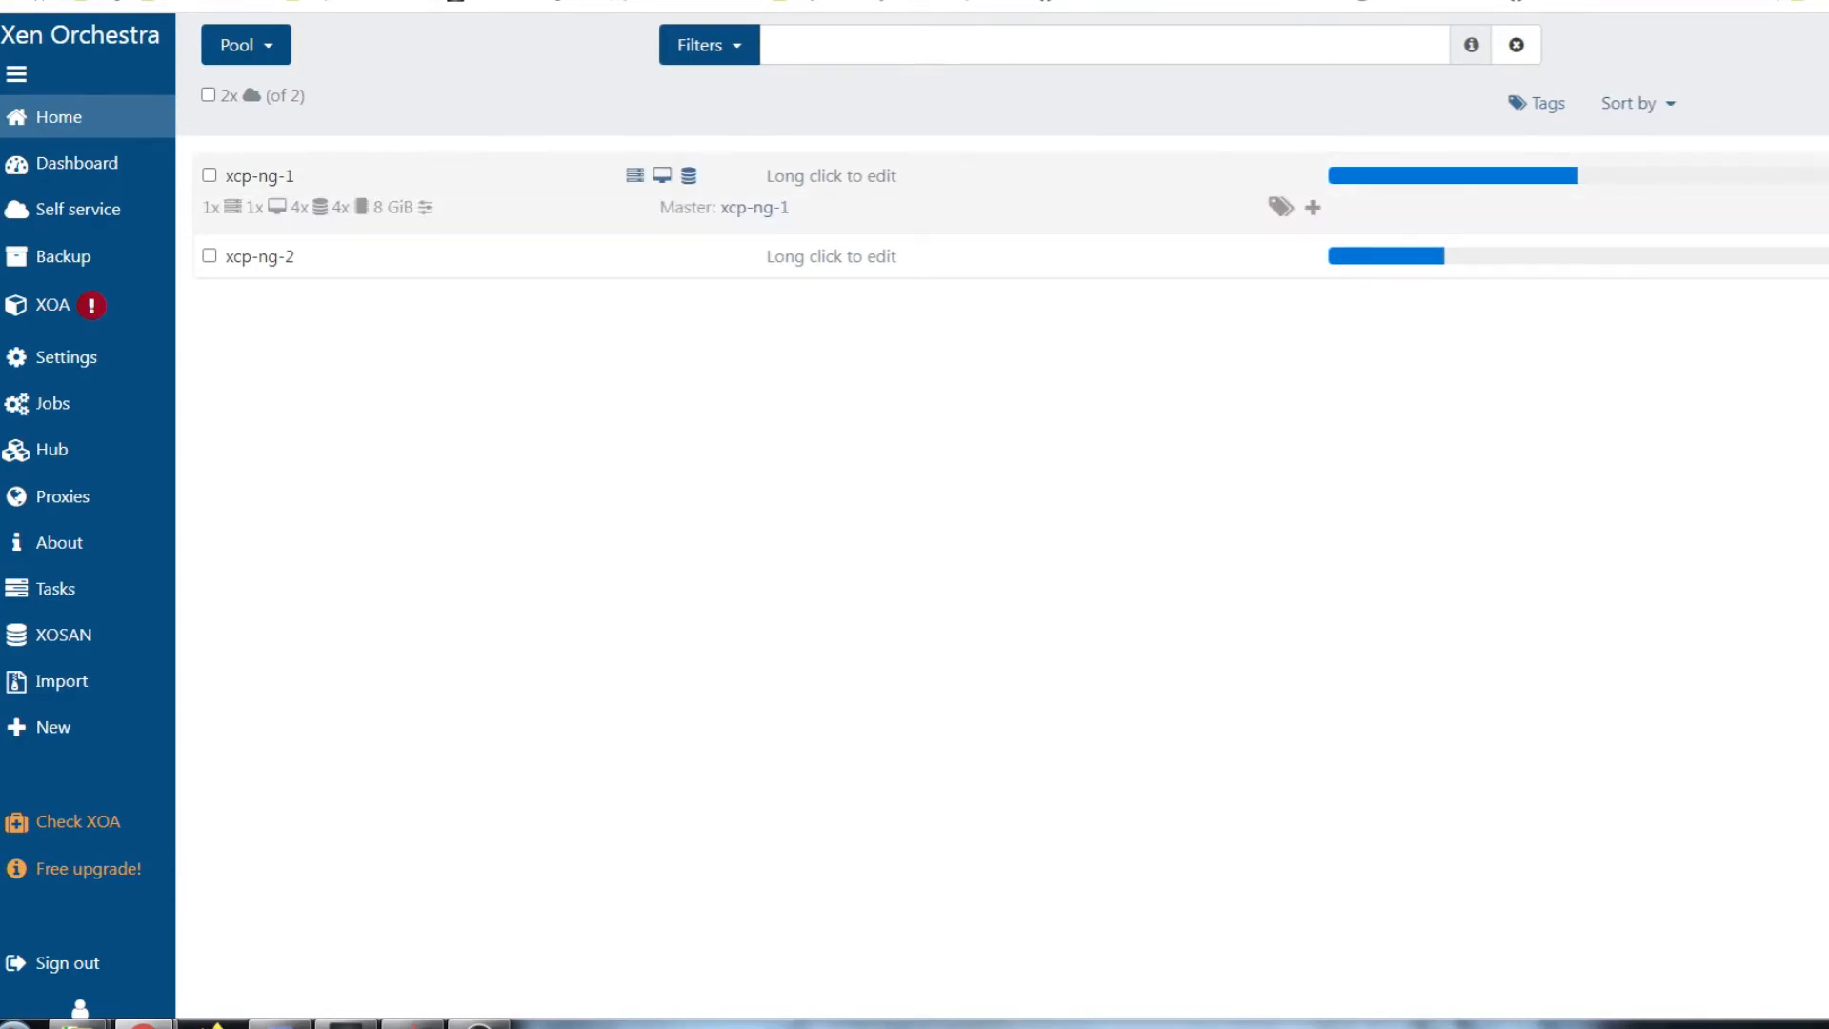
click(250, 179)
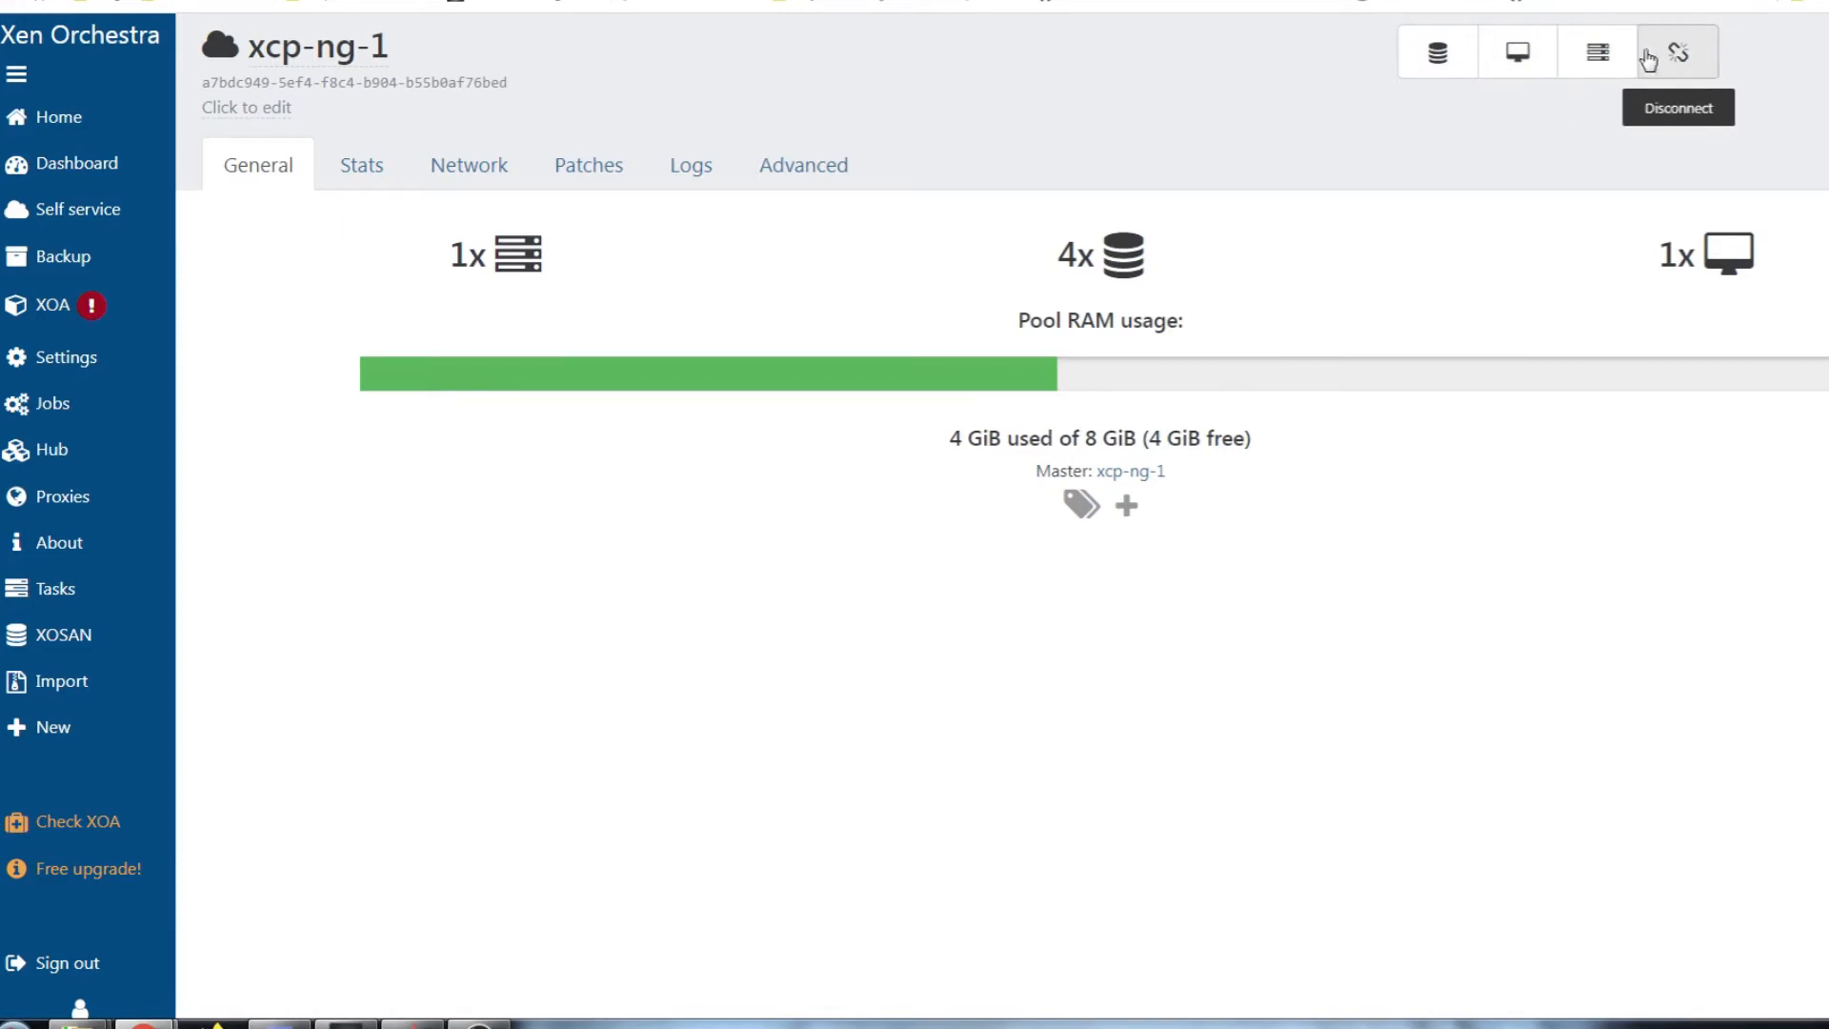
Add host xcp-ng-2 to pool xcp-ng-1 and check the dashboard shows 1 pool, 2 hosts
click(1602, 61)
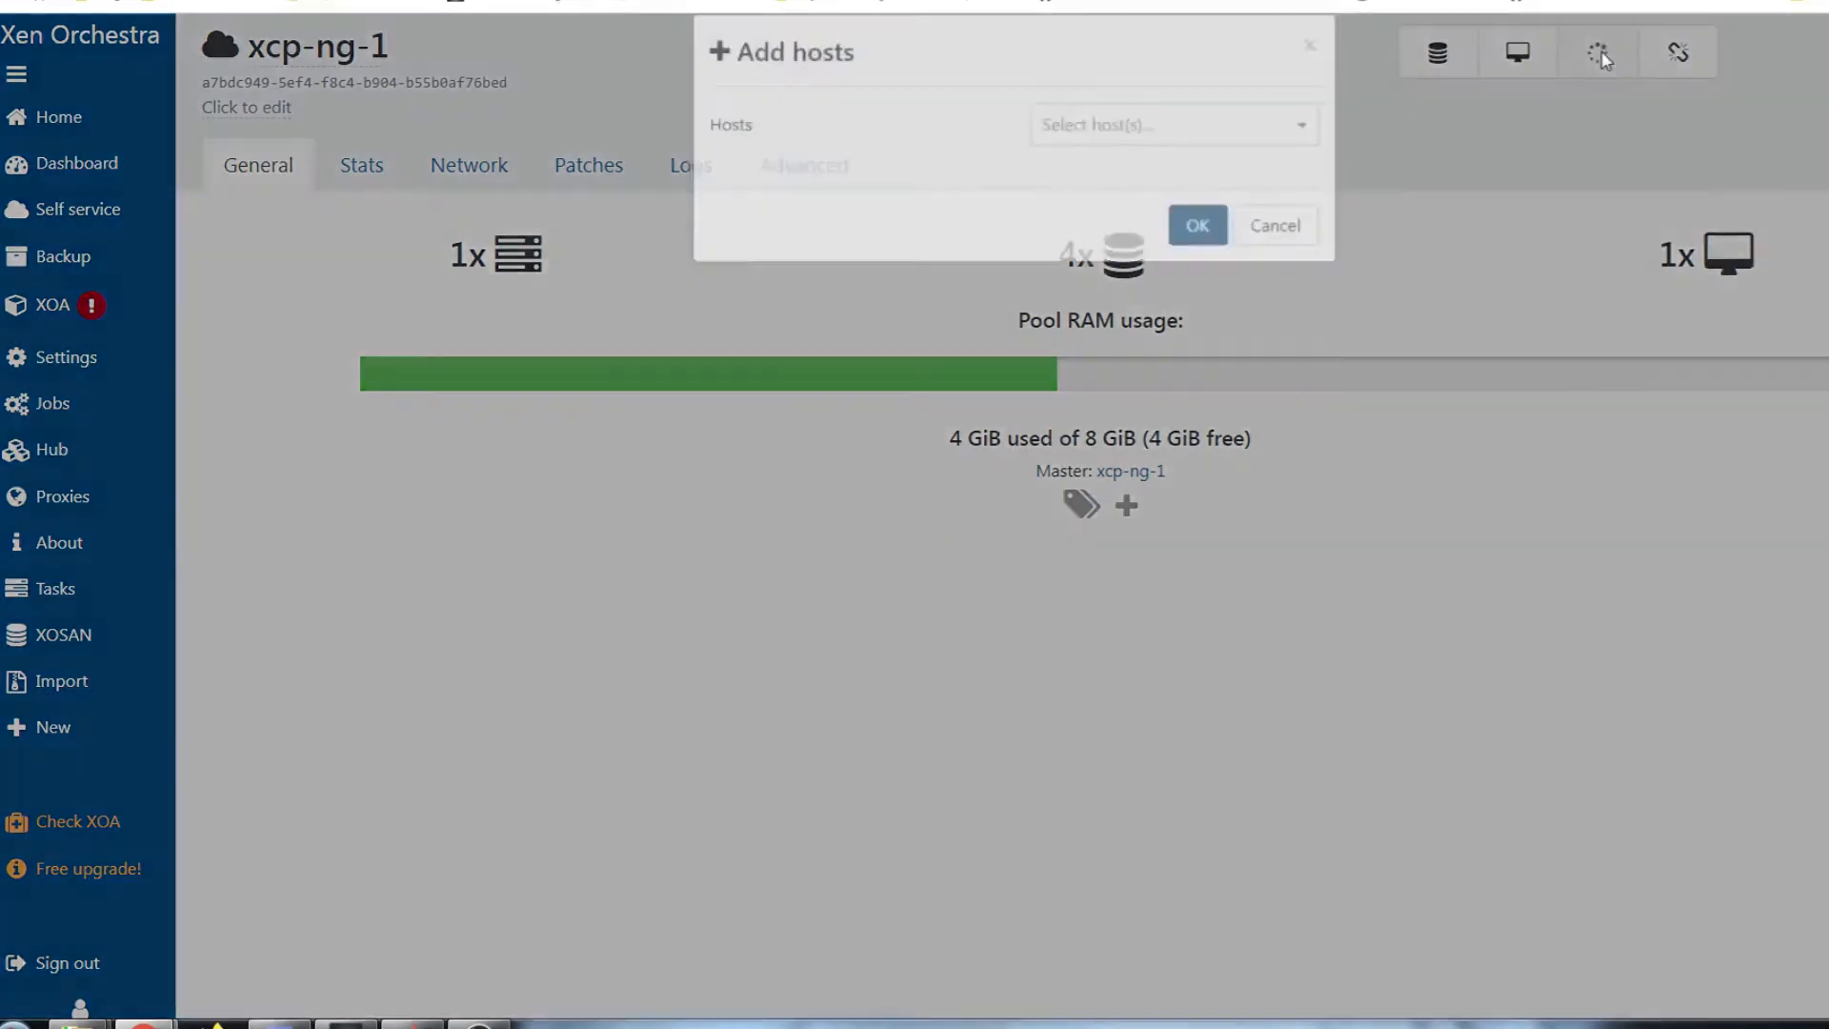
click(1282, 162)
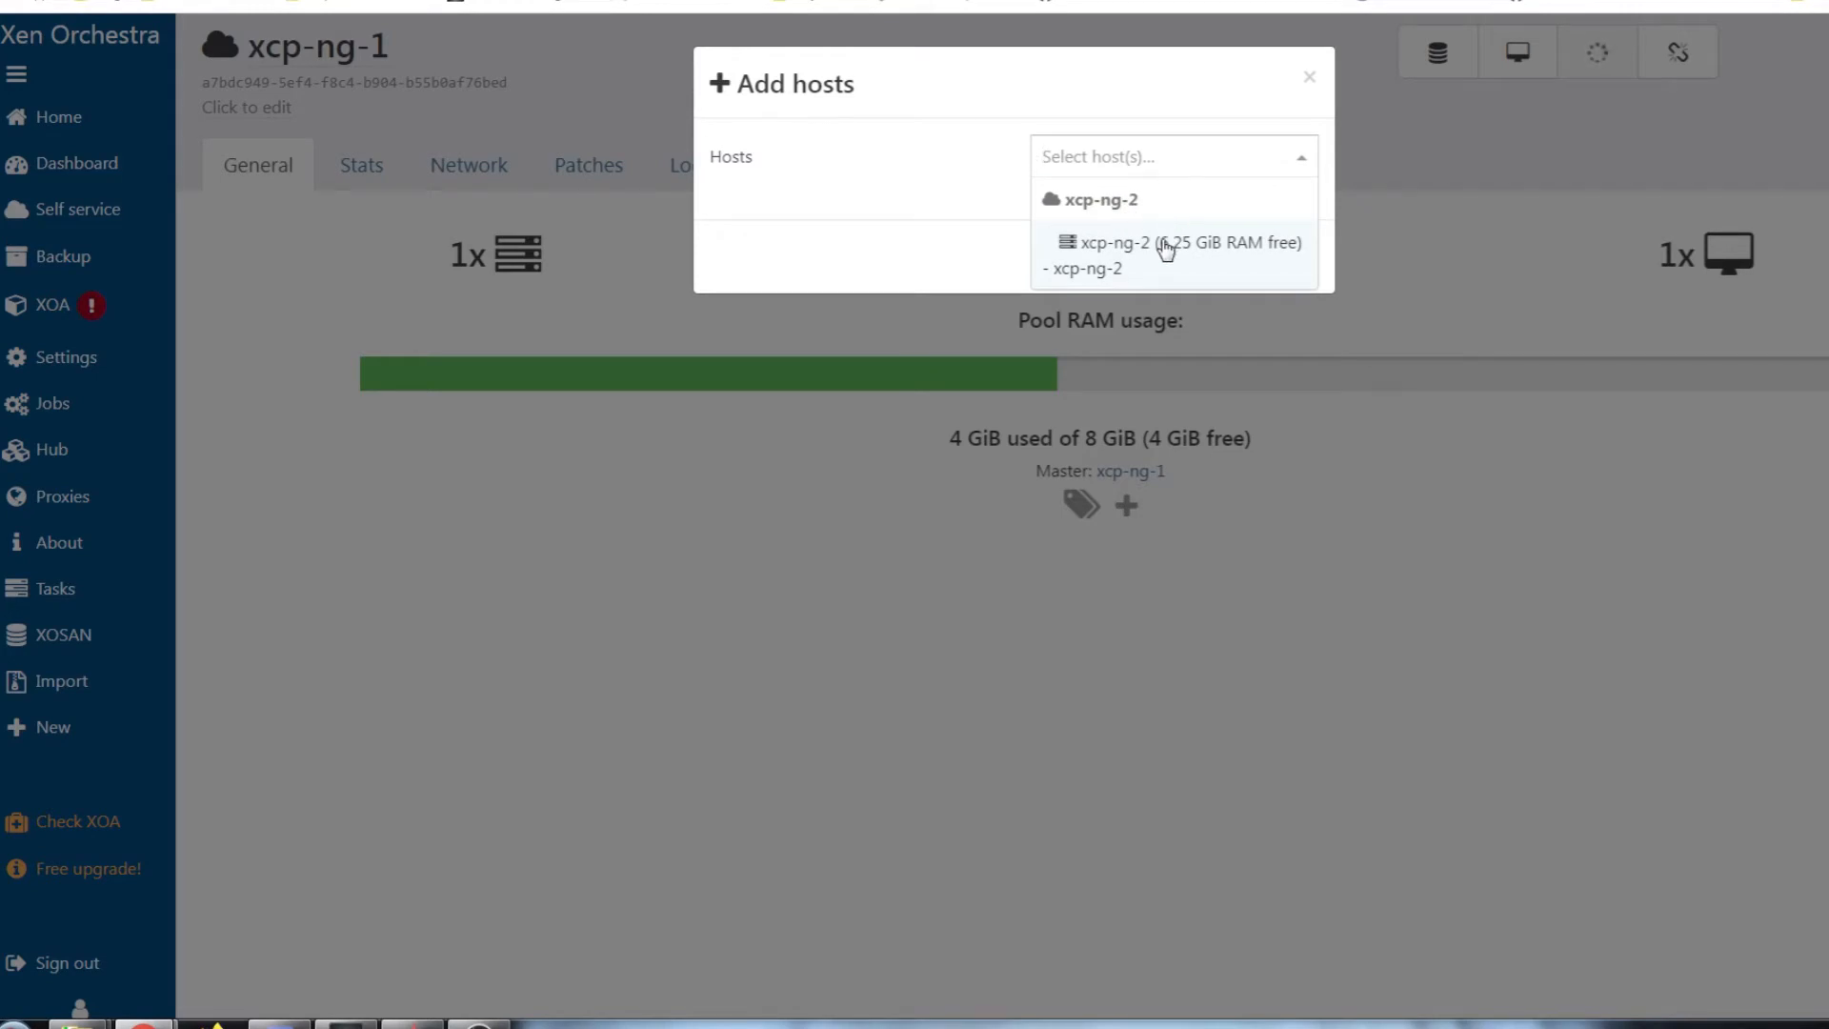
click(1166, 246)
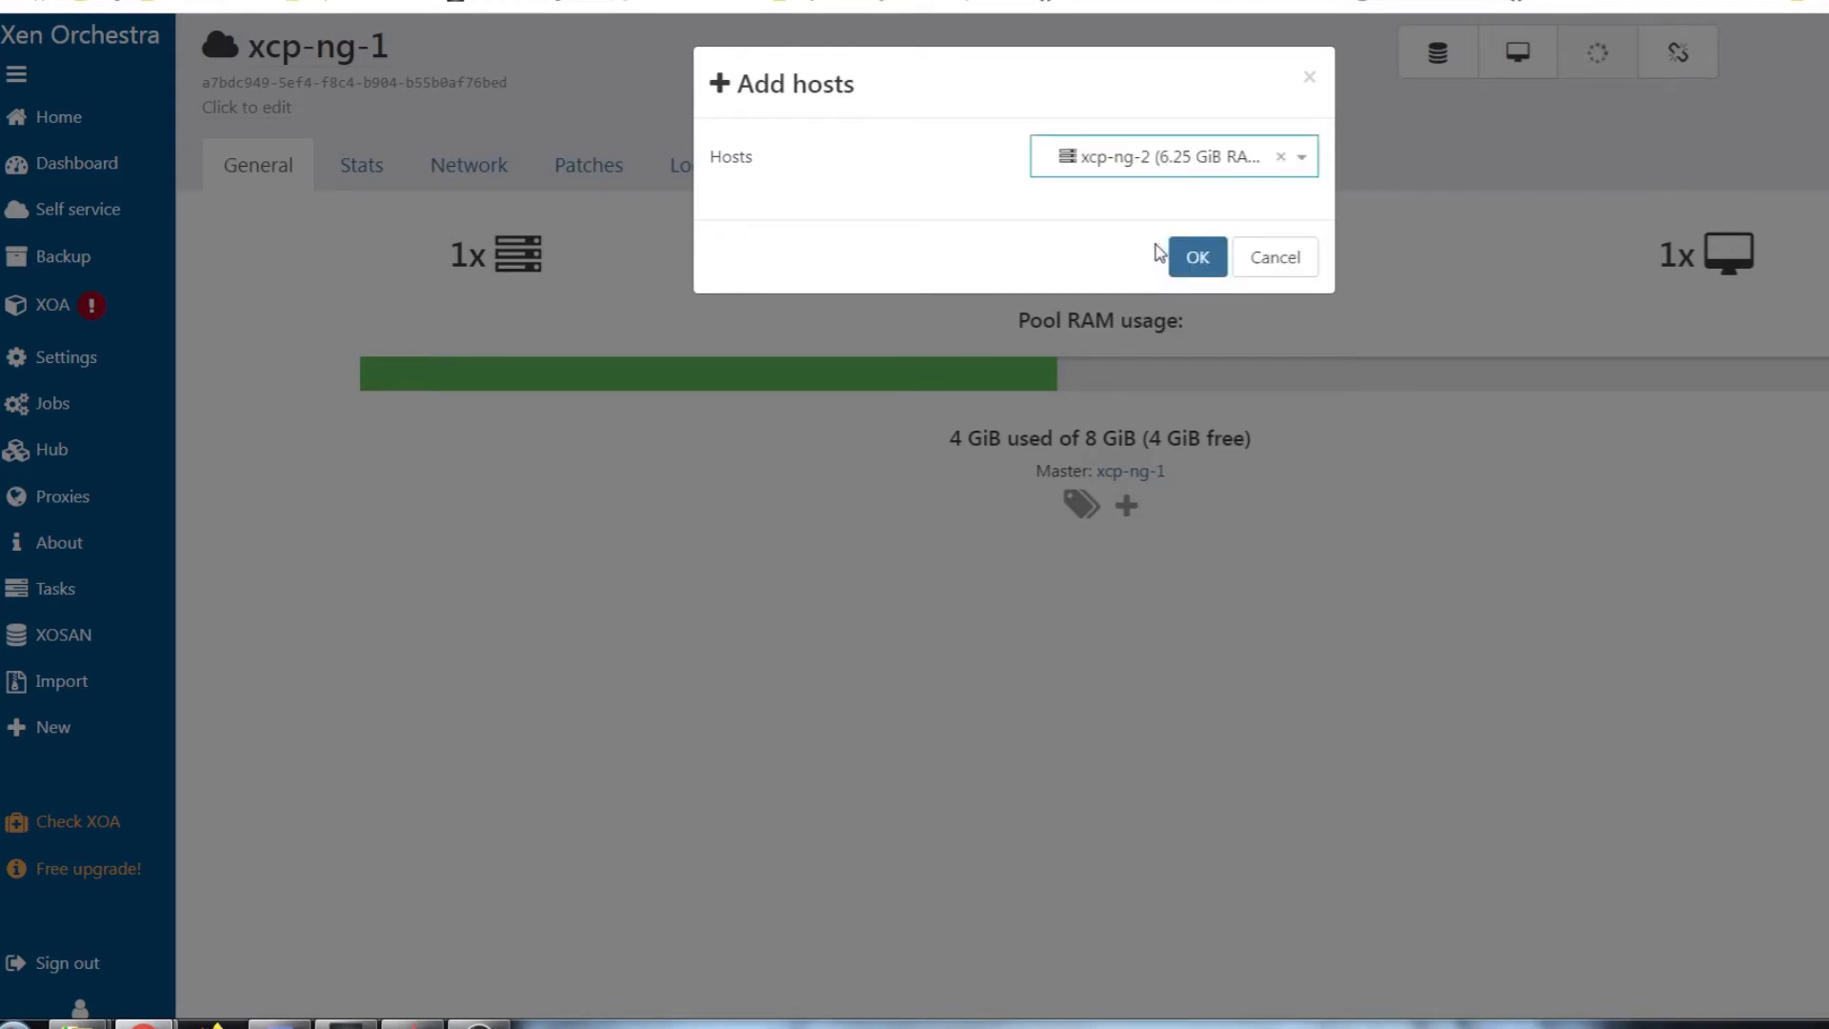
click(1198, 266)
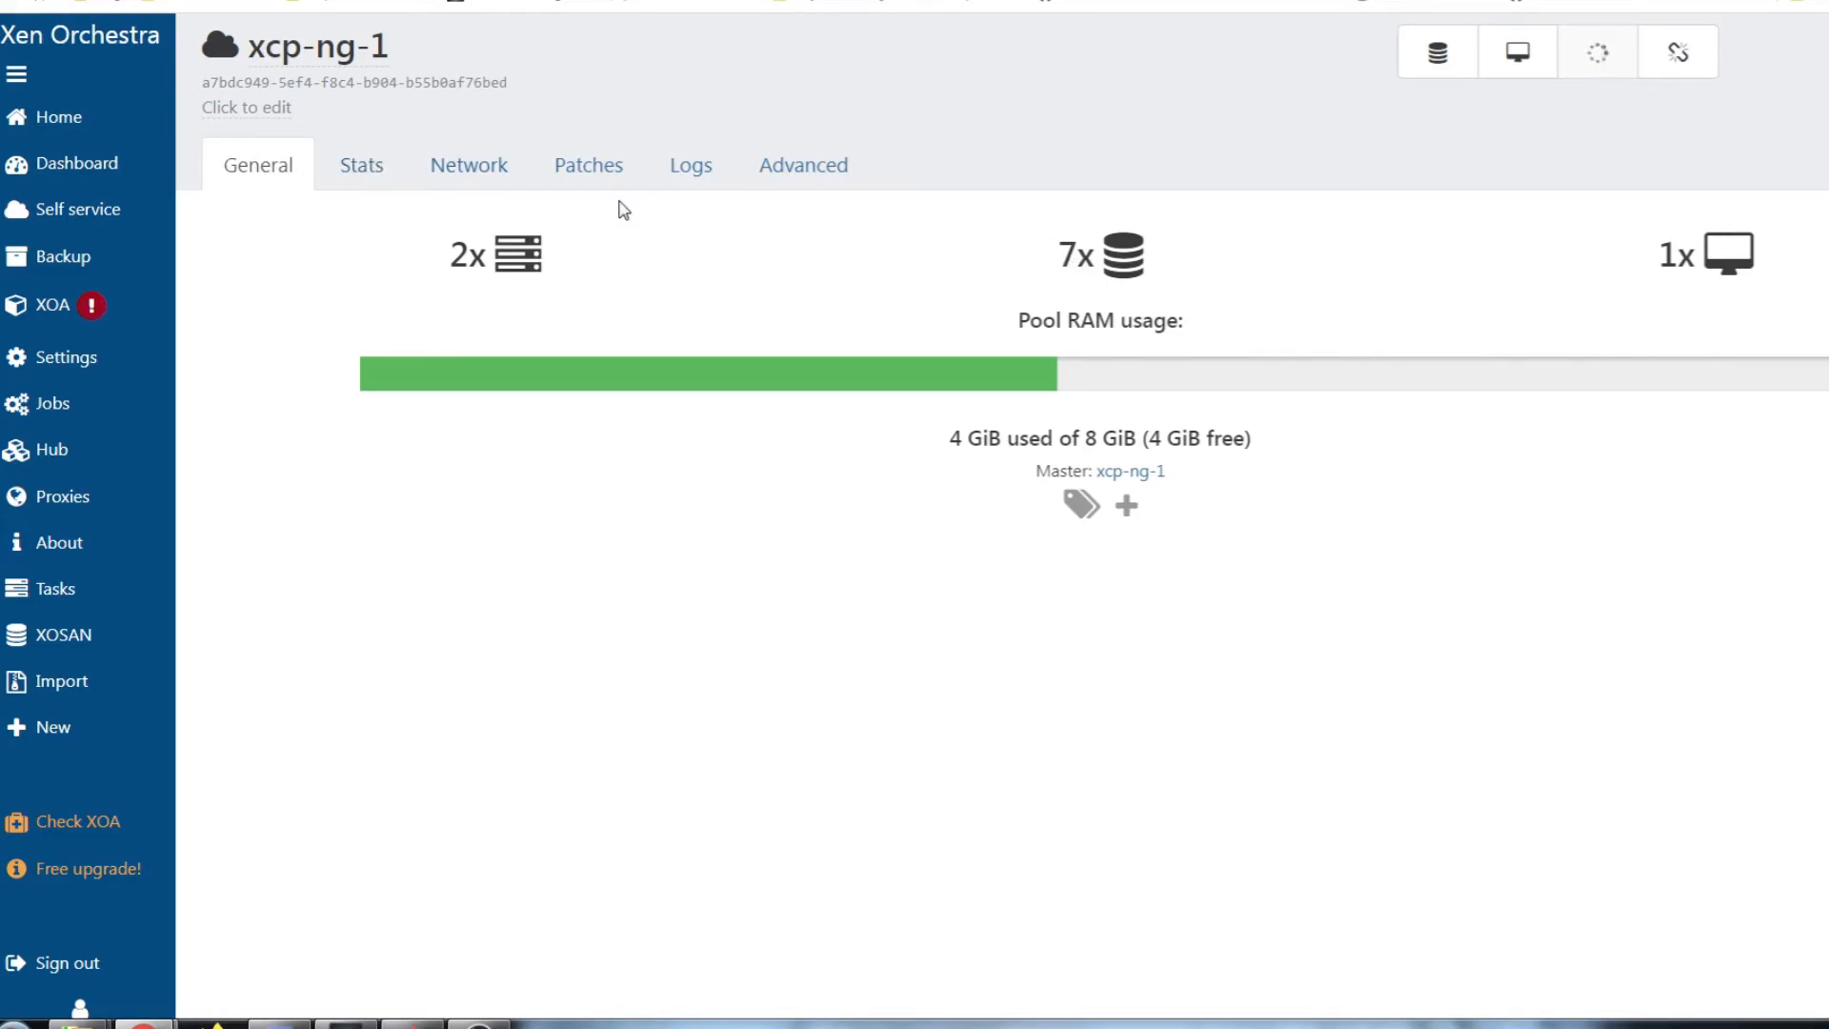
mouse_move(53, 117)
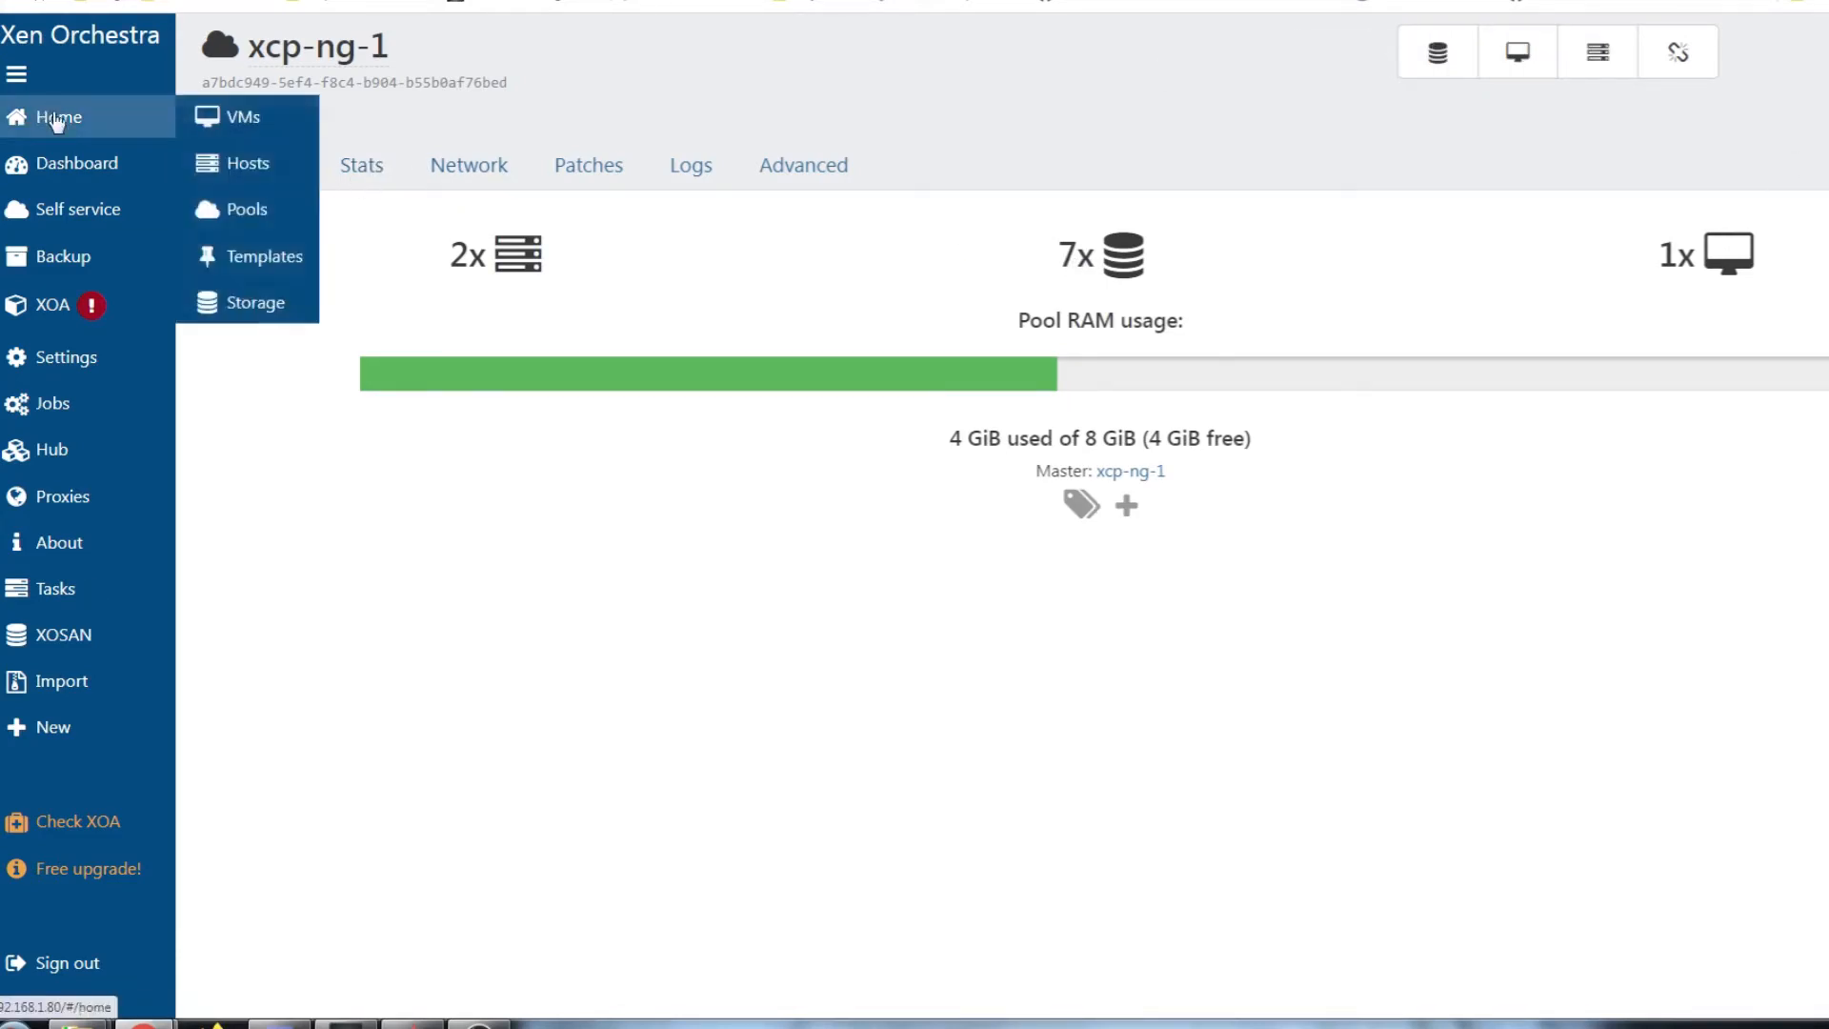
click(234, 208)
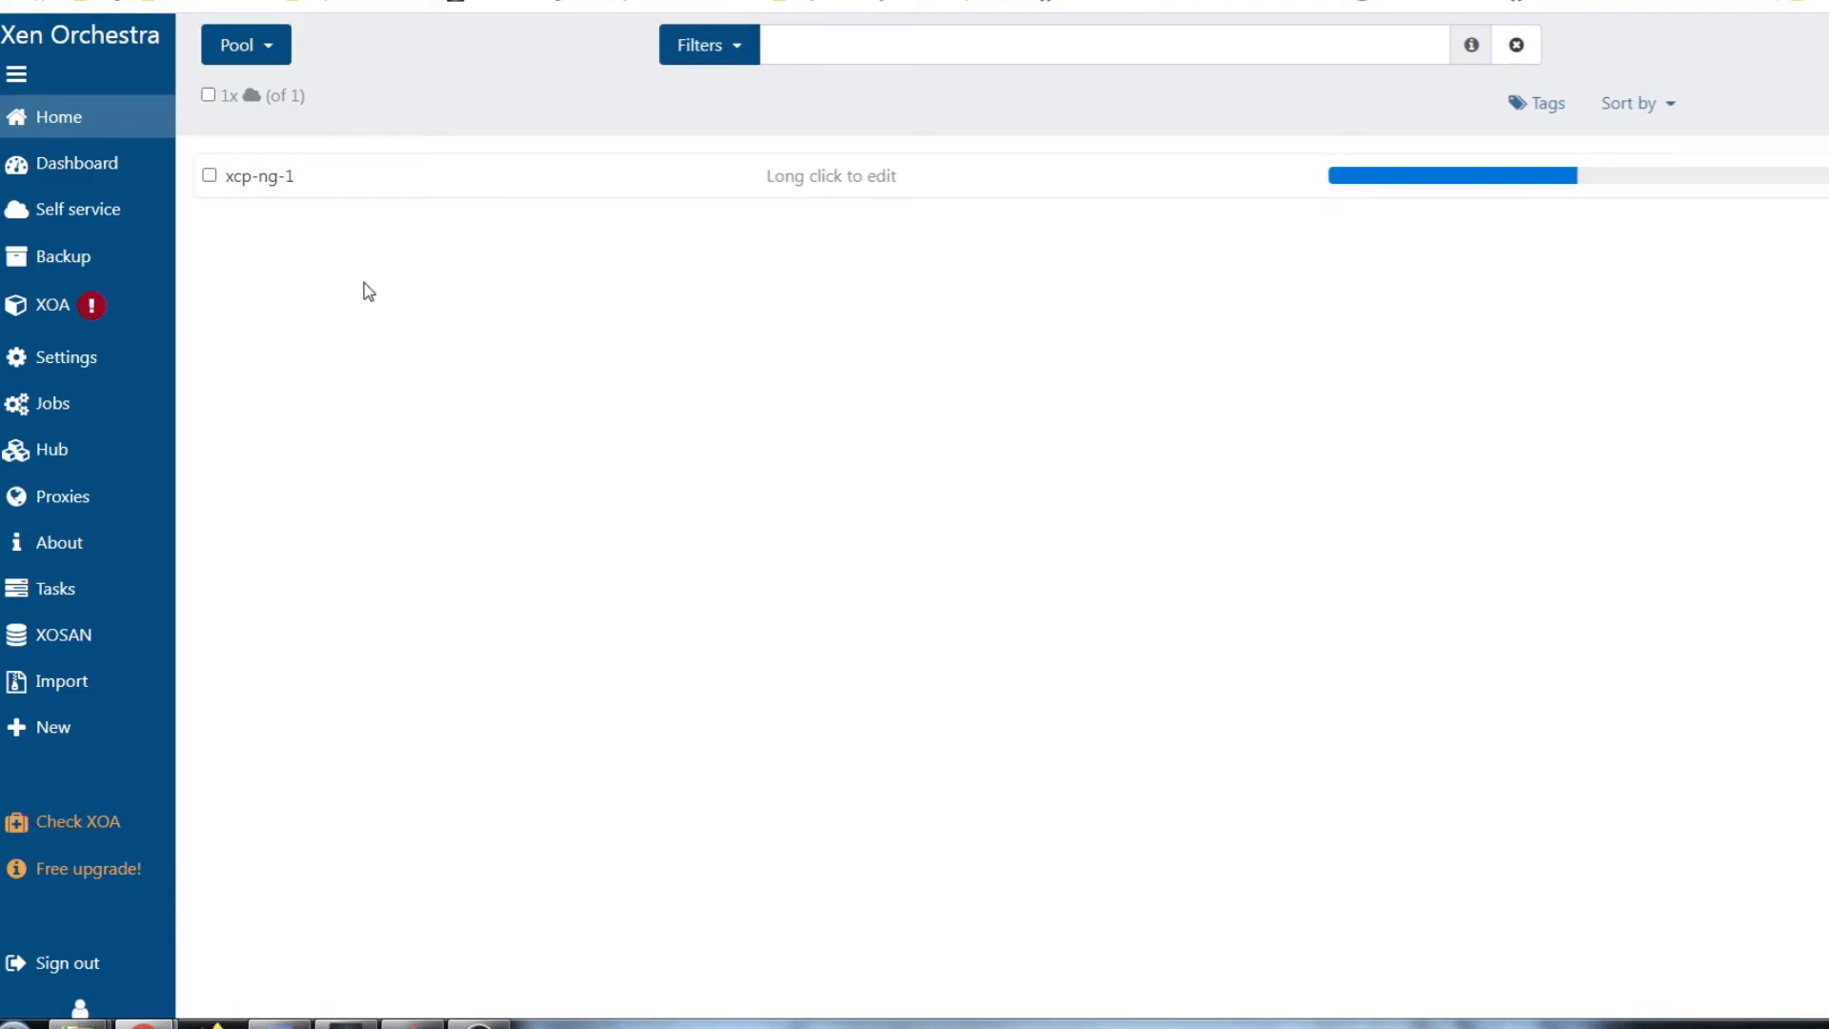
click(77, 163)
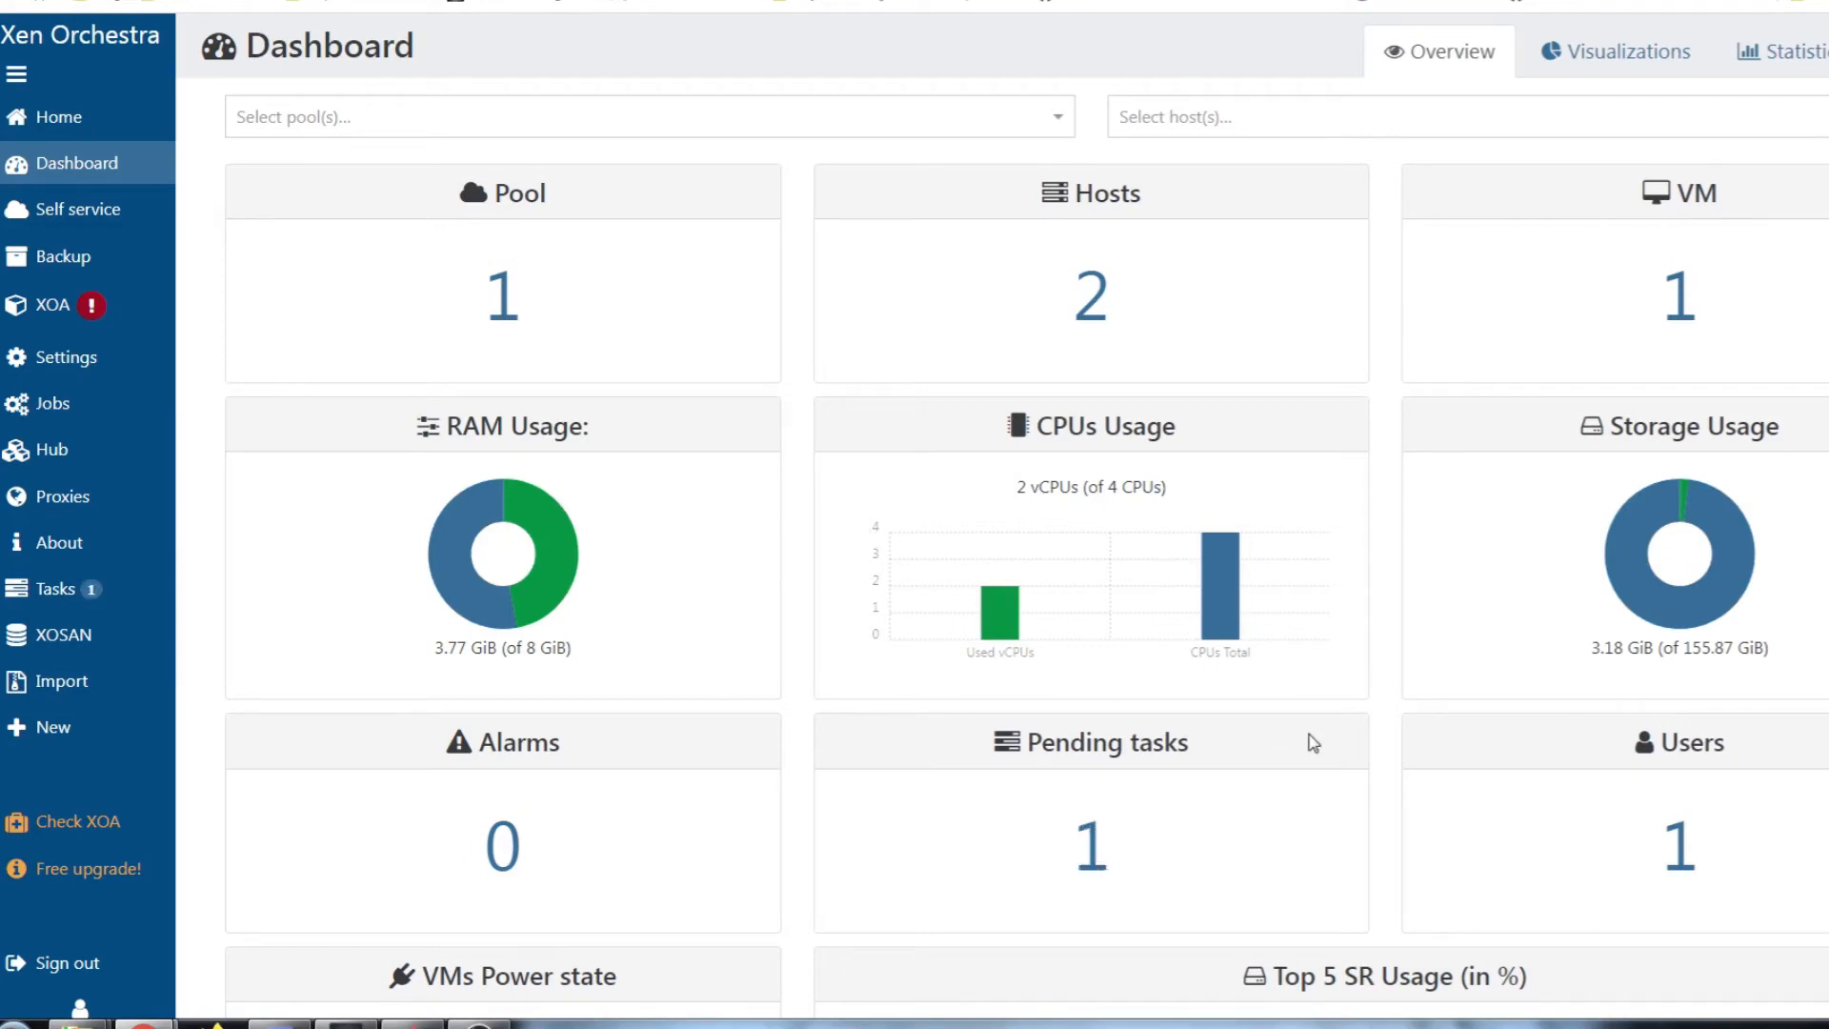
Open the xcp-ng-1 pool page and view its storage repositories
click(505, 306)
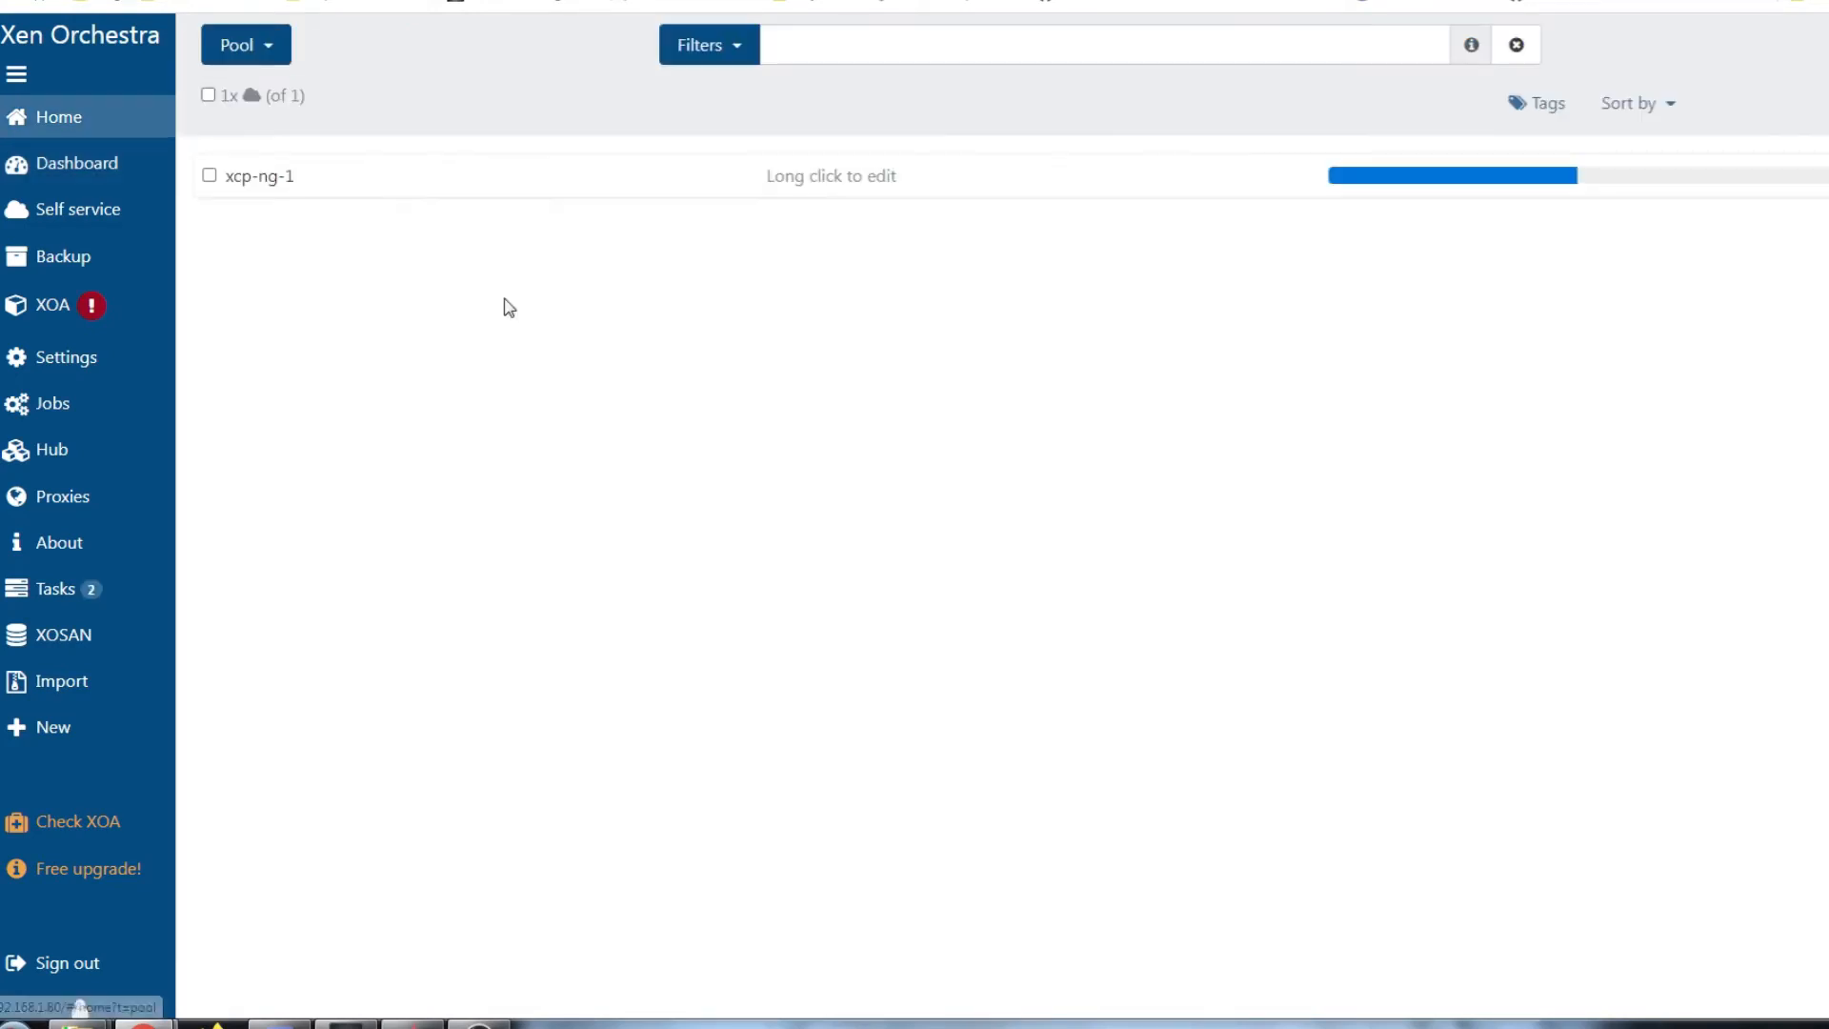
click(277, 177)
click(1129, 271)
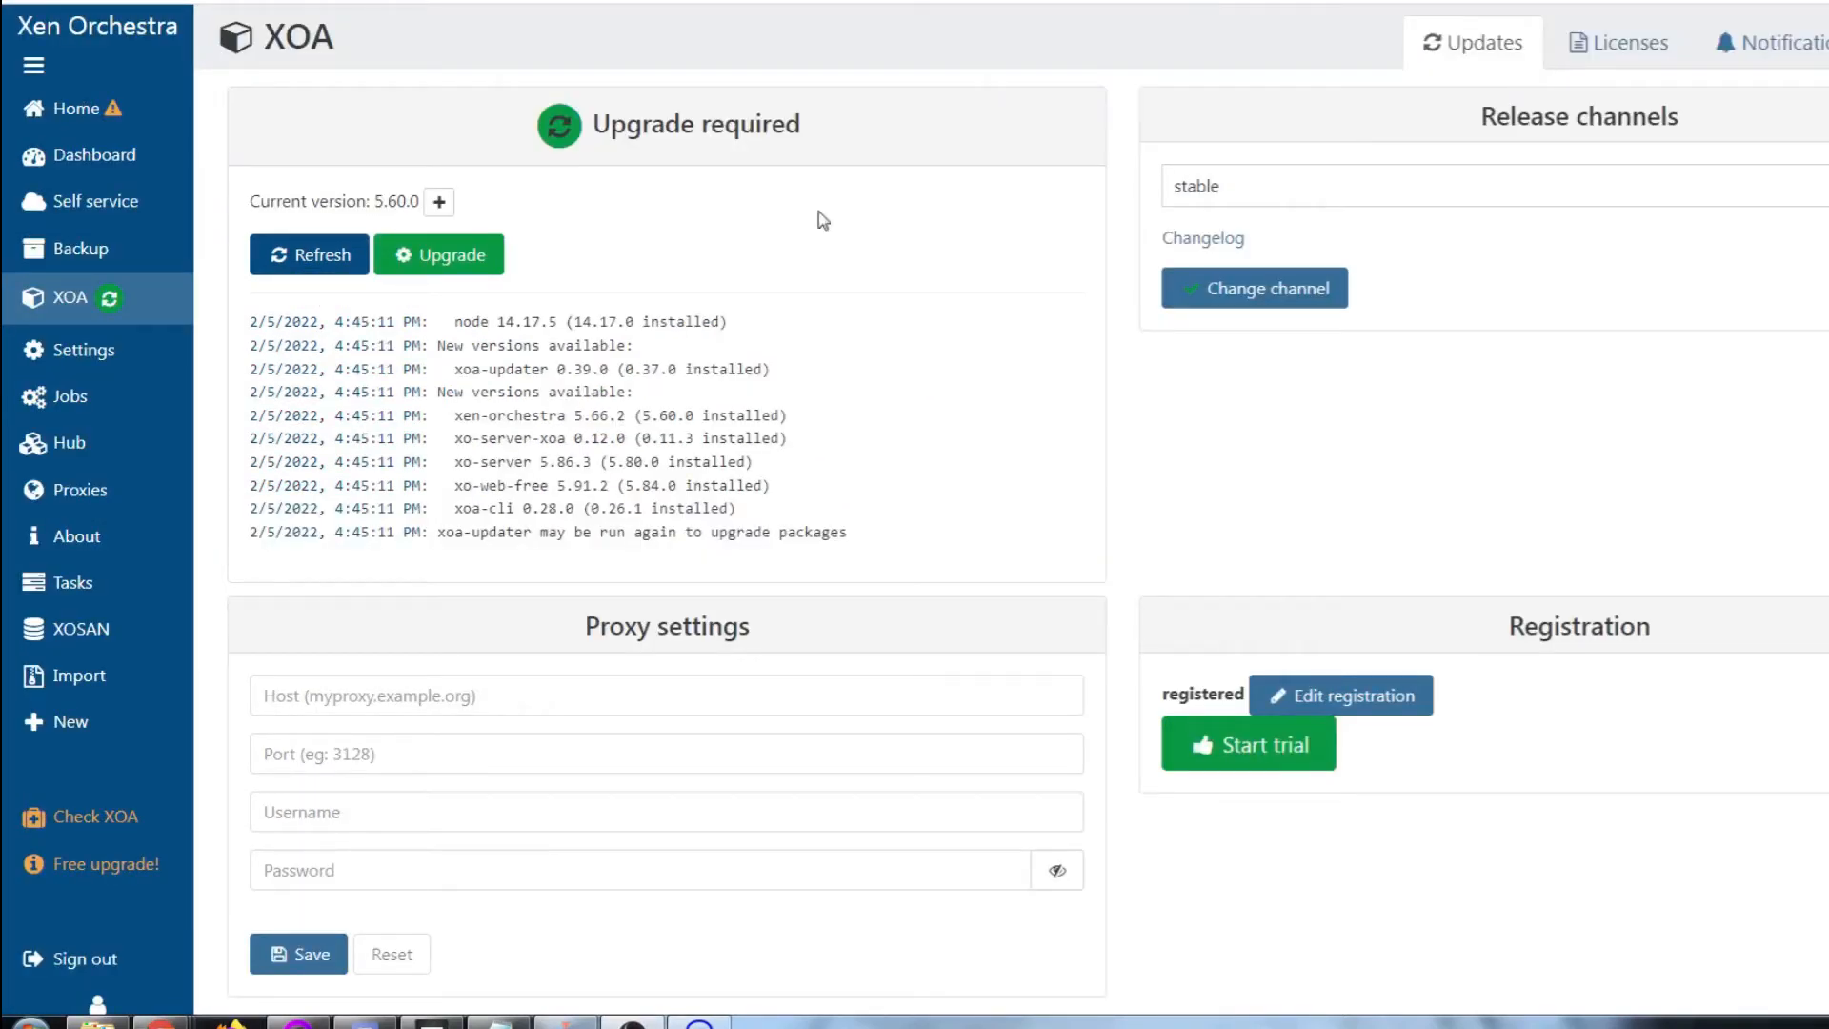
Start the XOA appliance upgrade and wait while xoa-updater installs
click(452, 259)
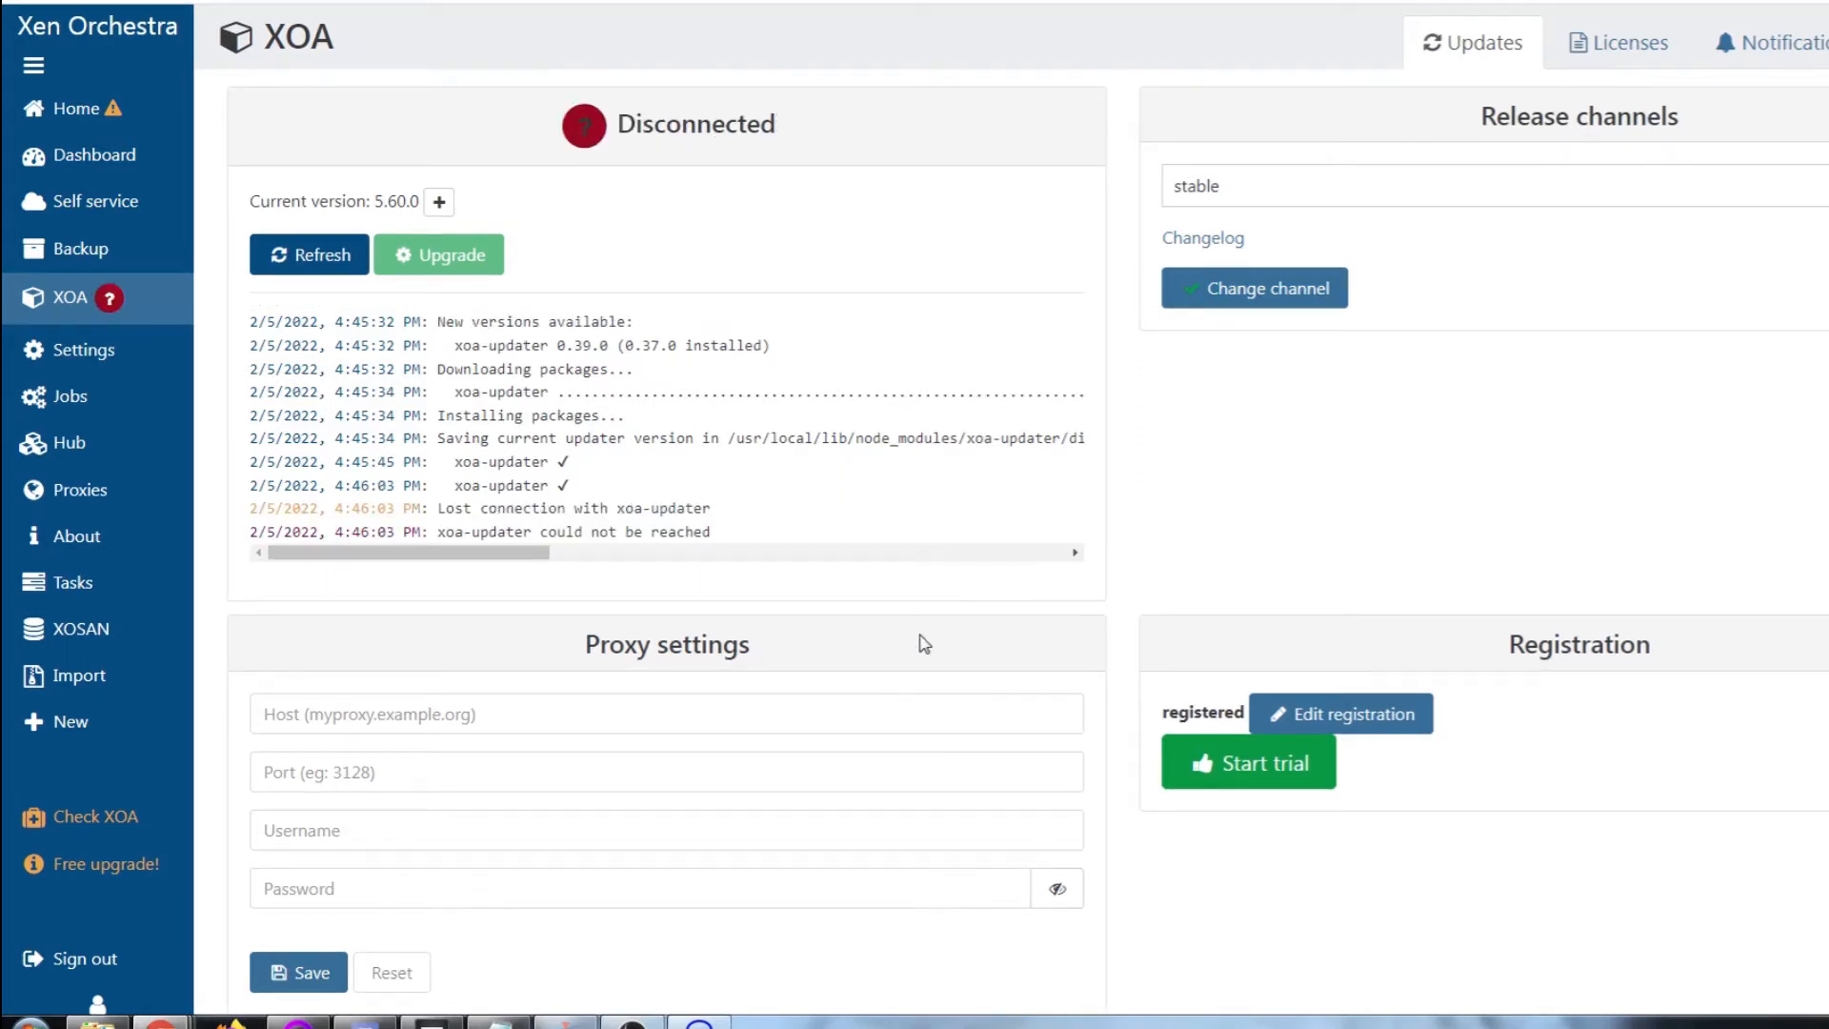
mouse_move(584, 135)
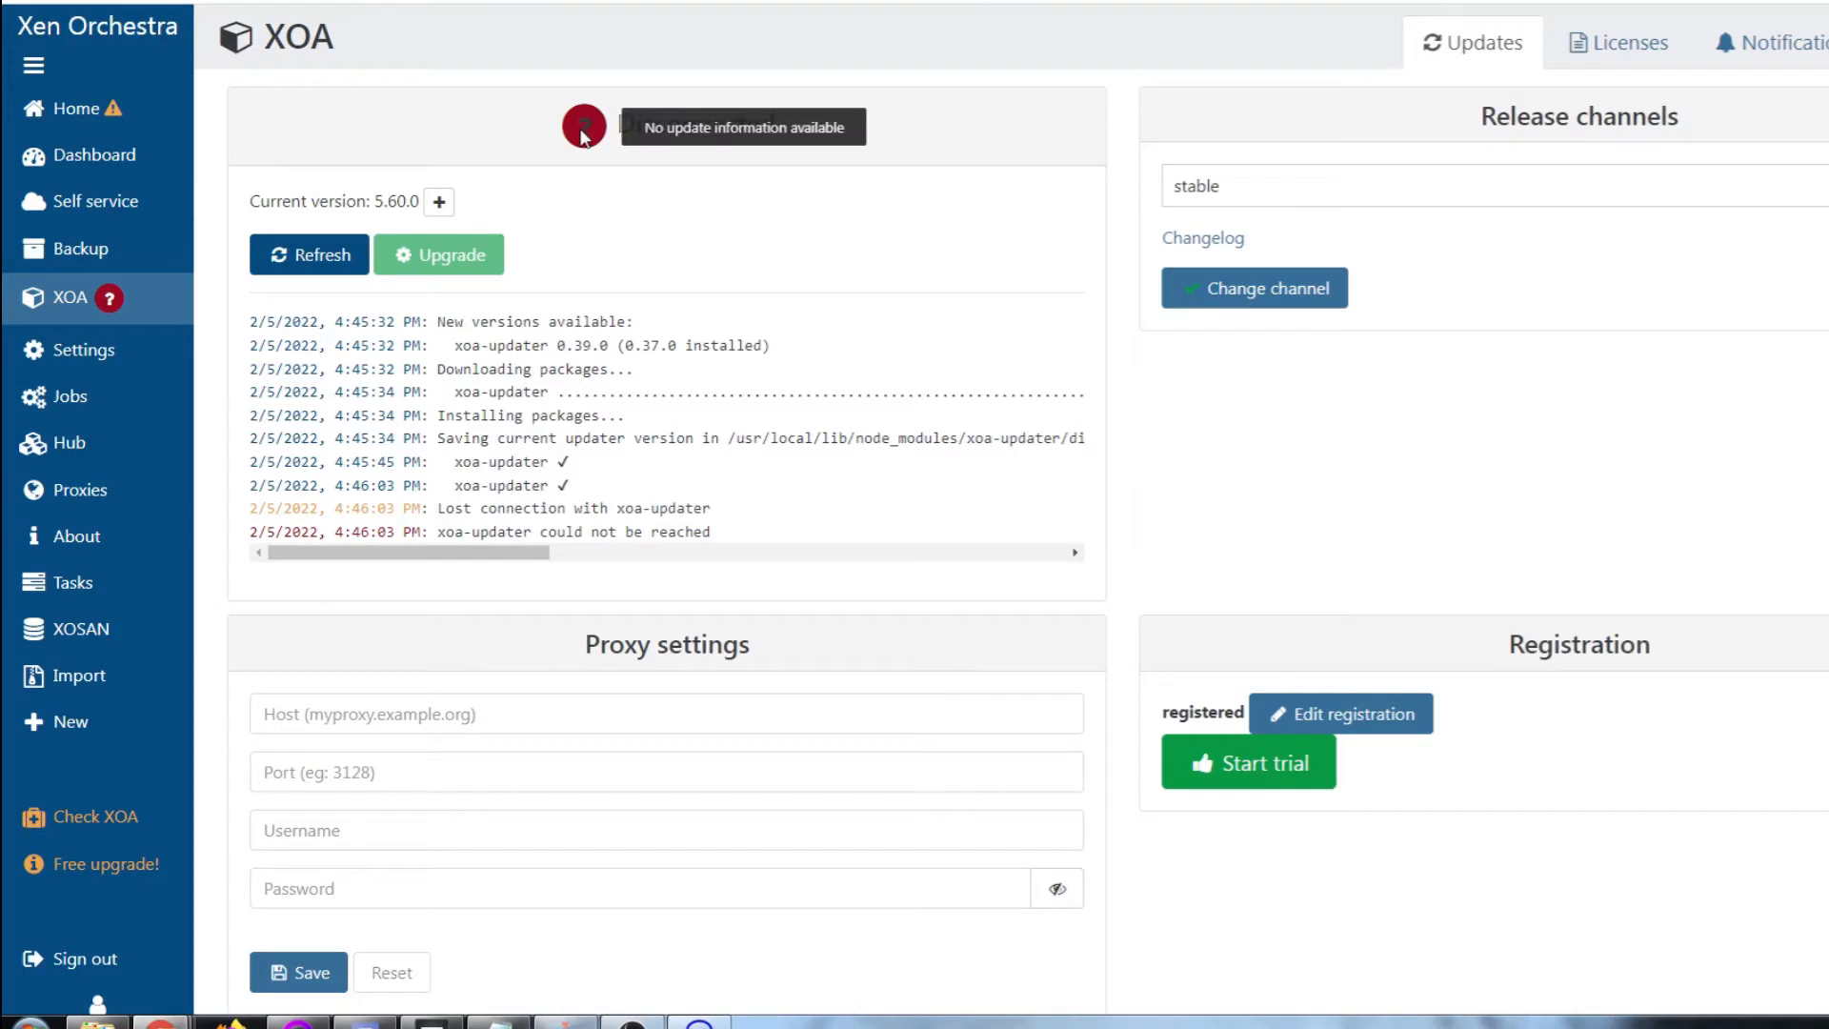
mouse_move(81, 436)
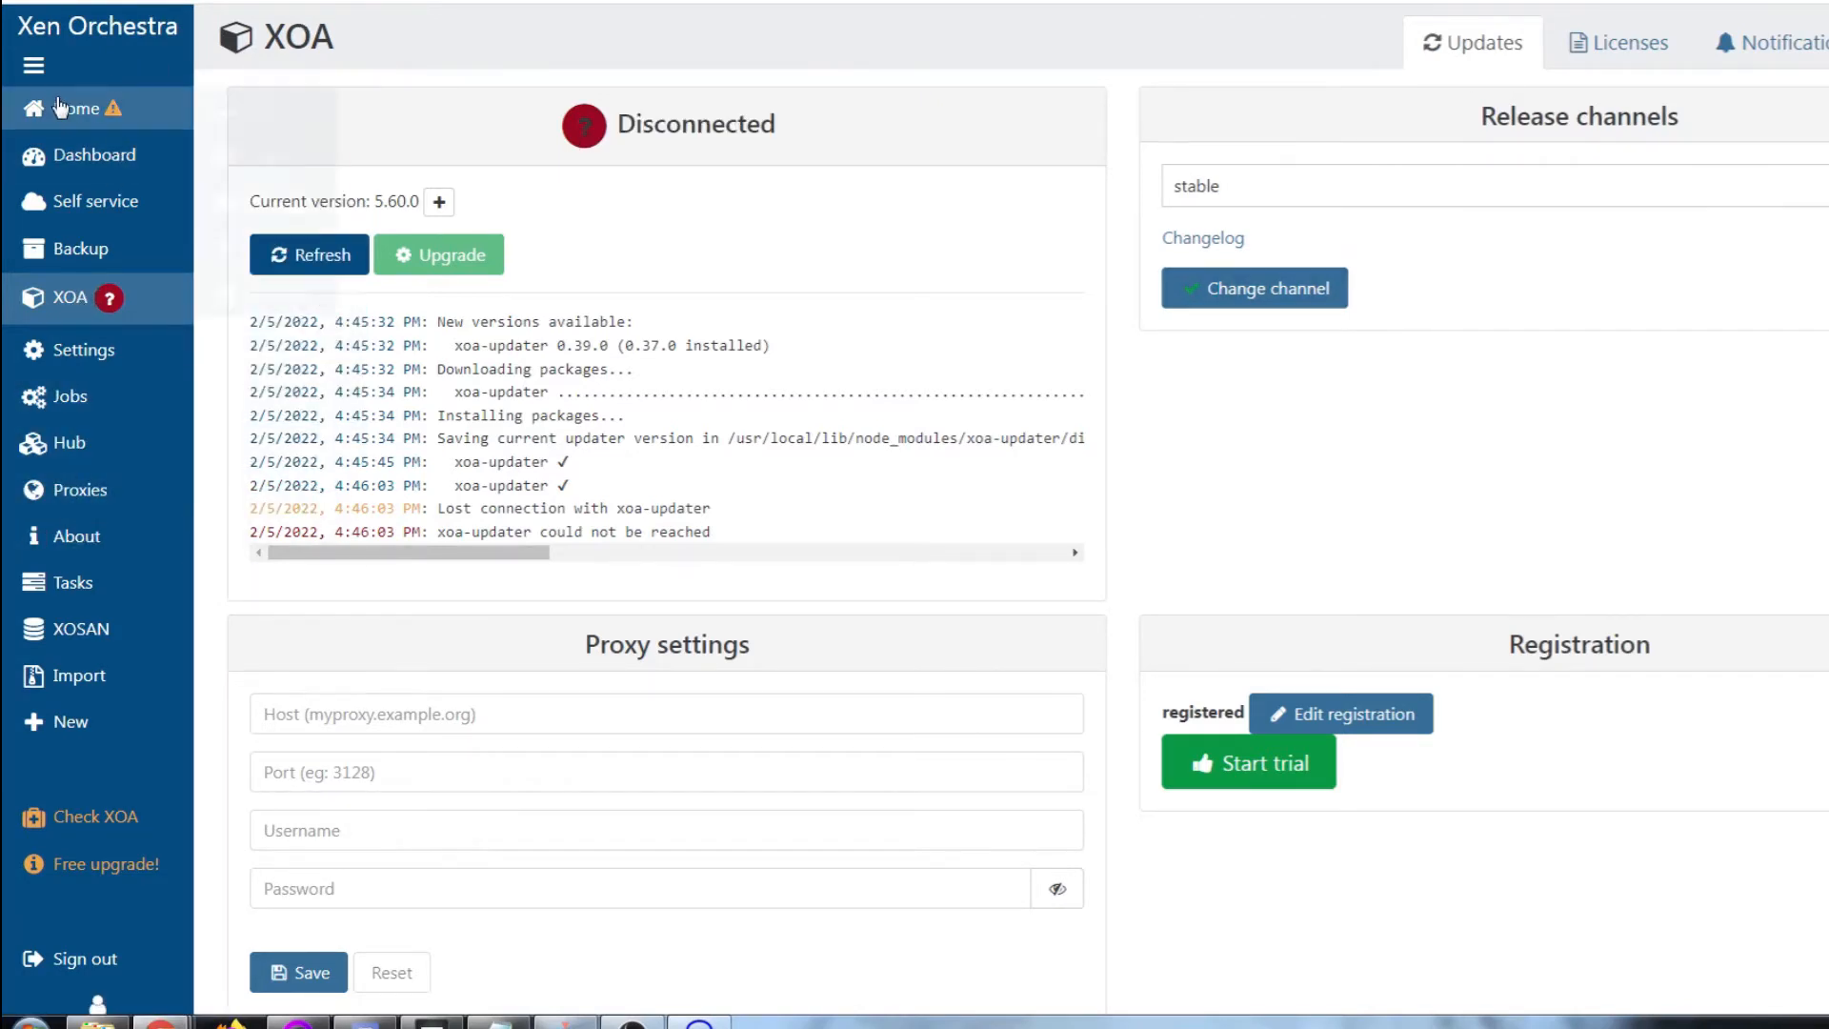
Show the Storage list with its 7 repositories, then bring up the xcp-ng-1 terminal
click(90, 154)
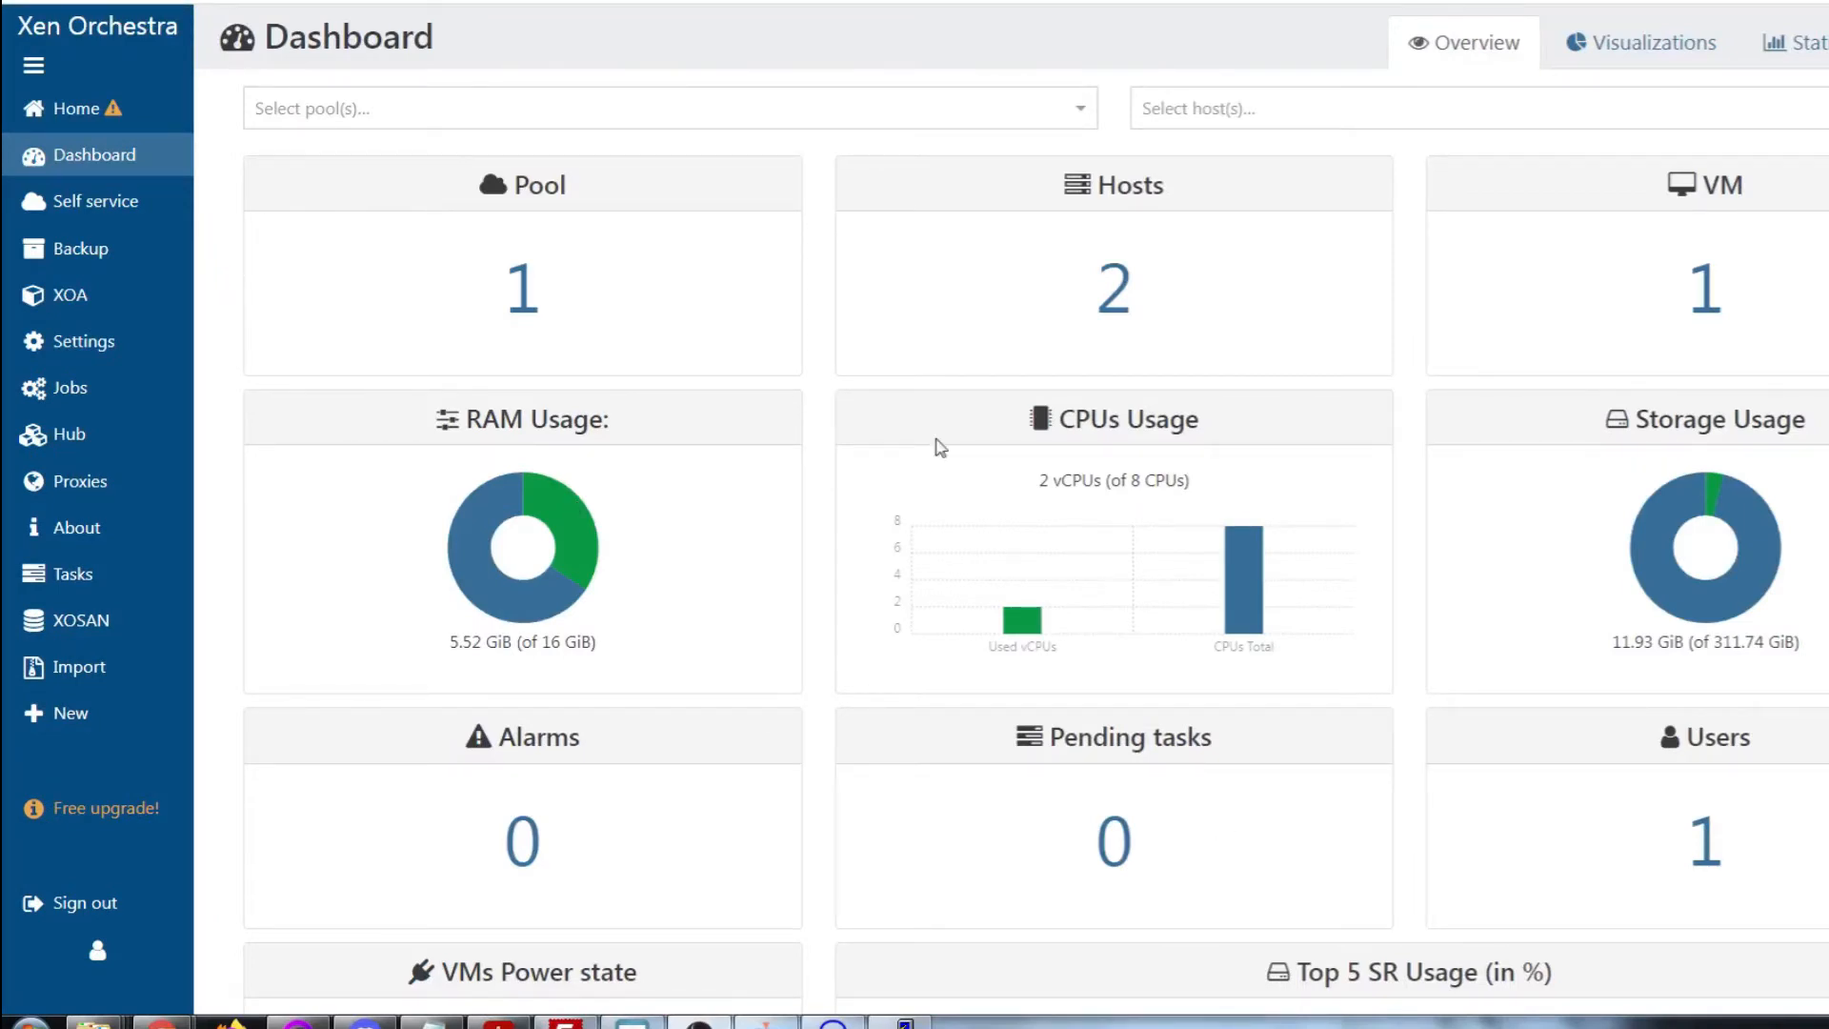
mouse_move(38, 164)
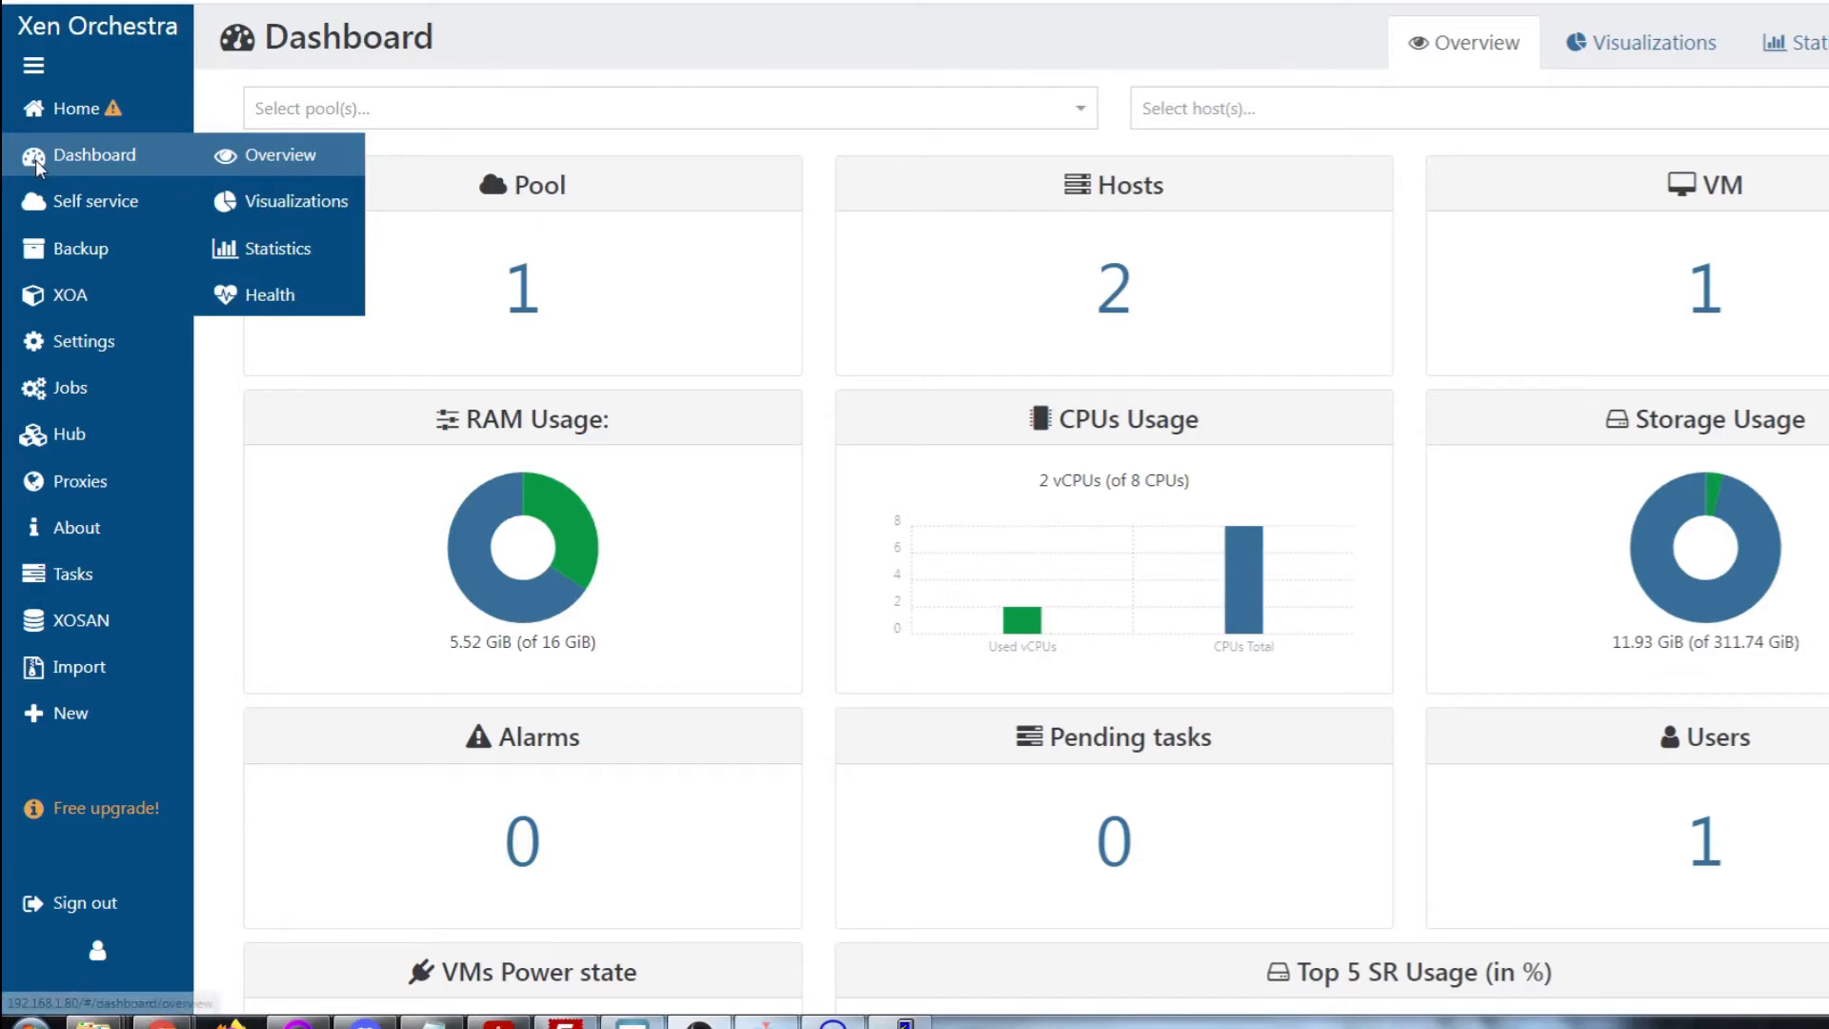
mouse_move(47, 113)
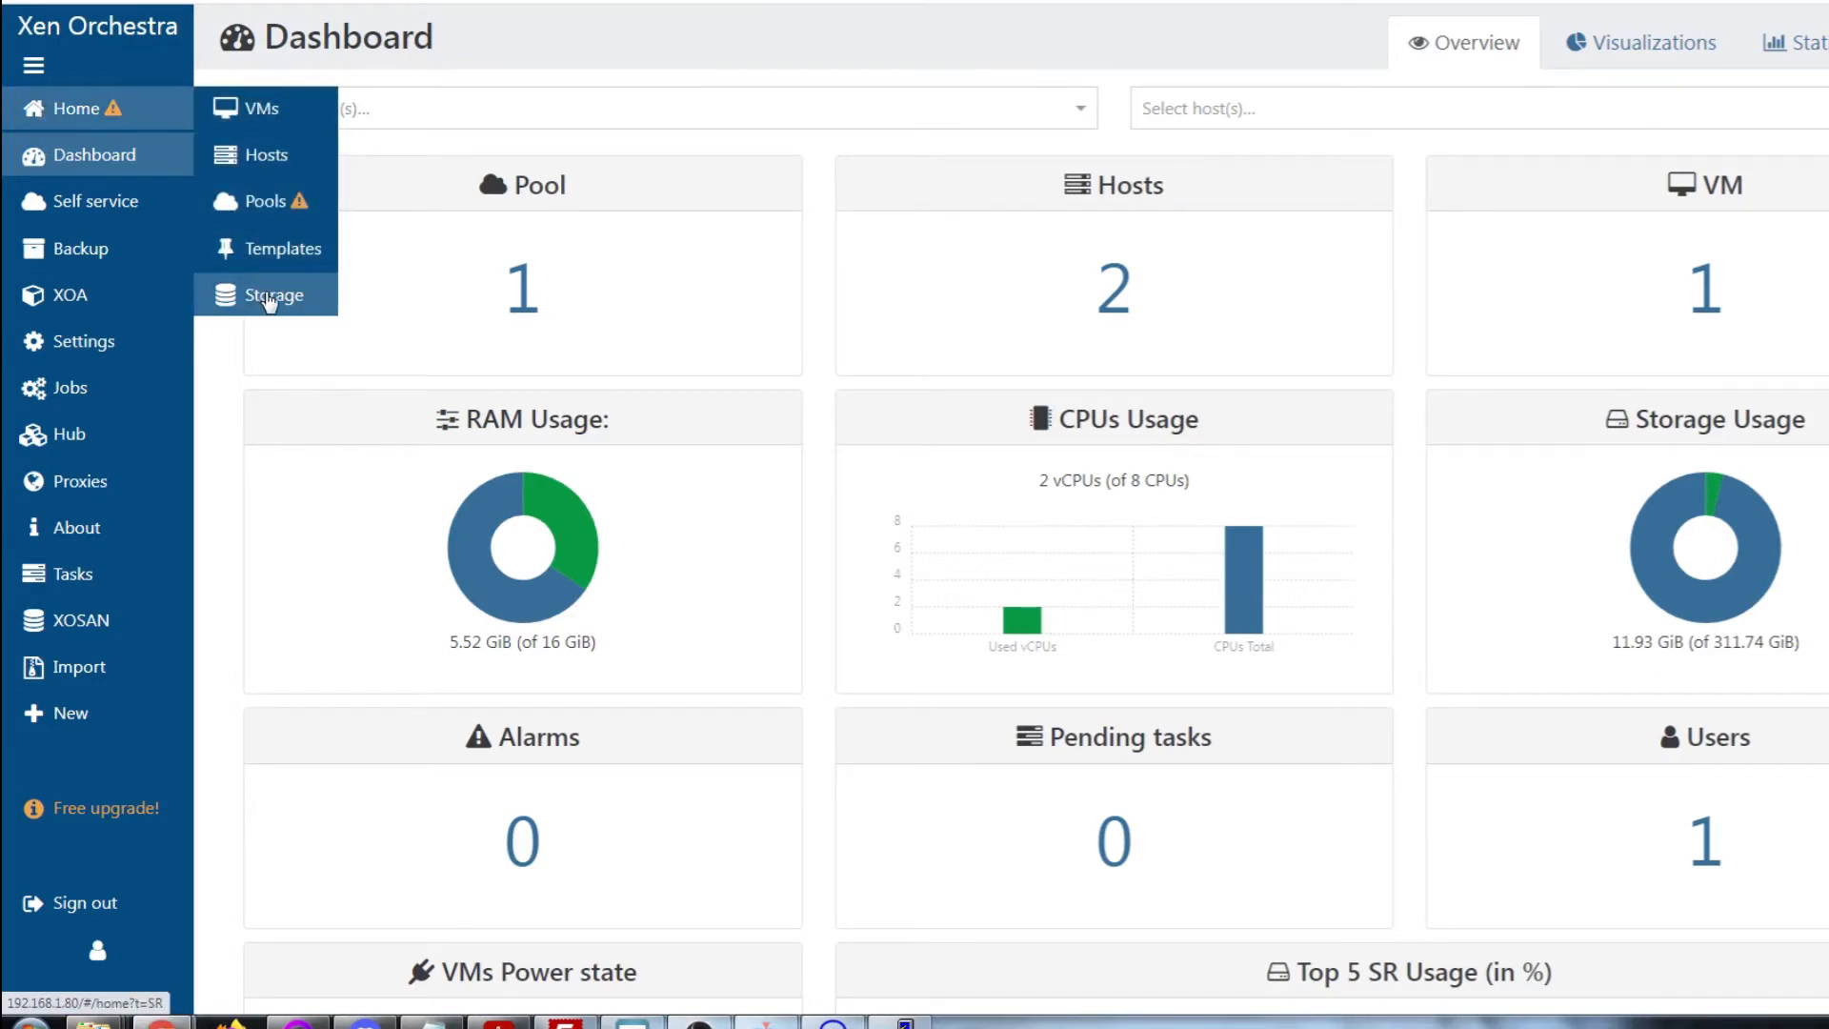
click(270, 300)
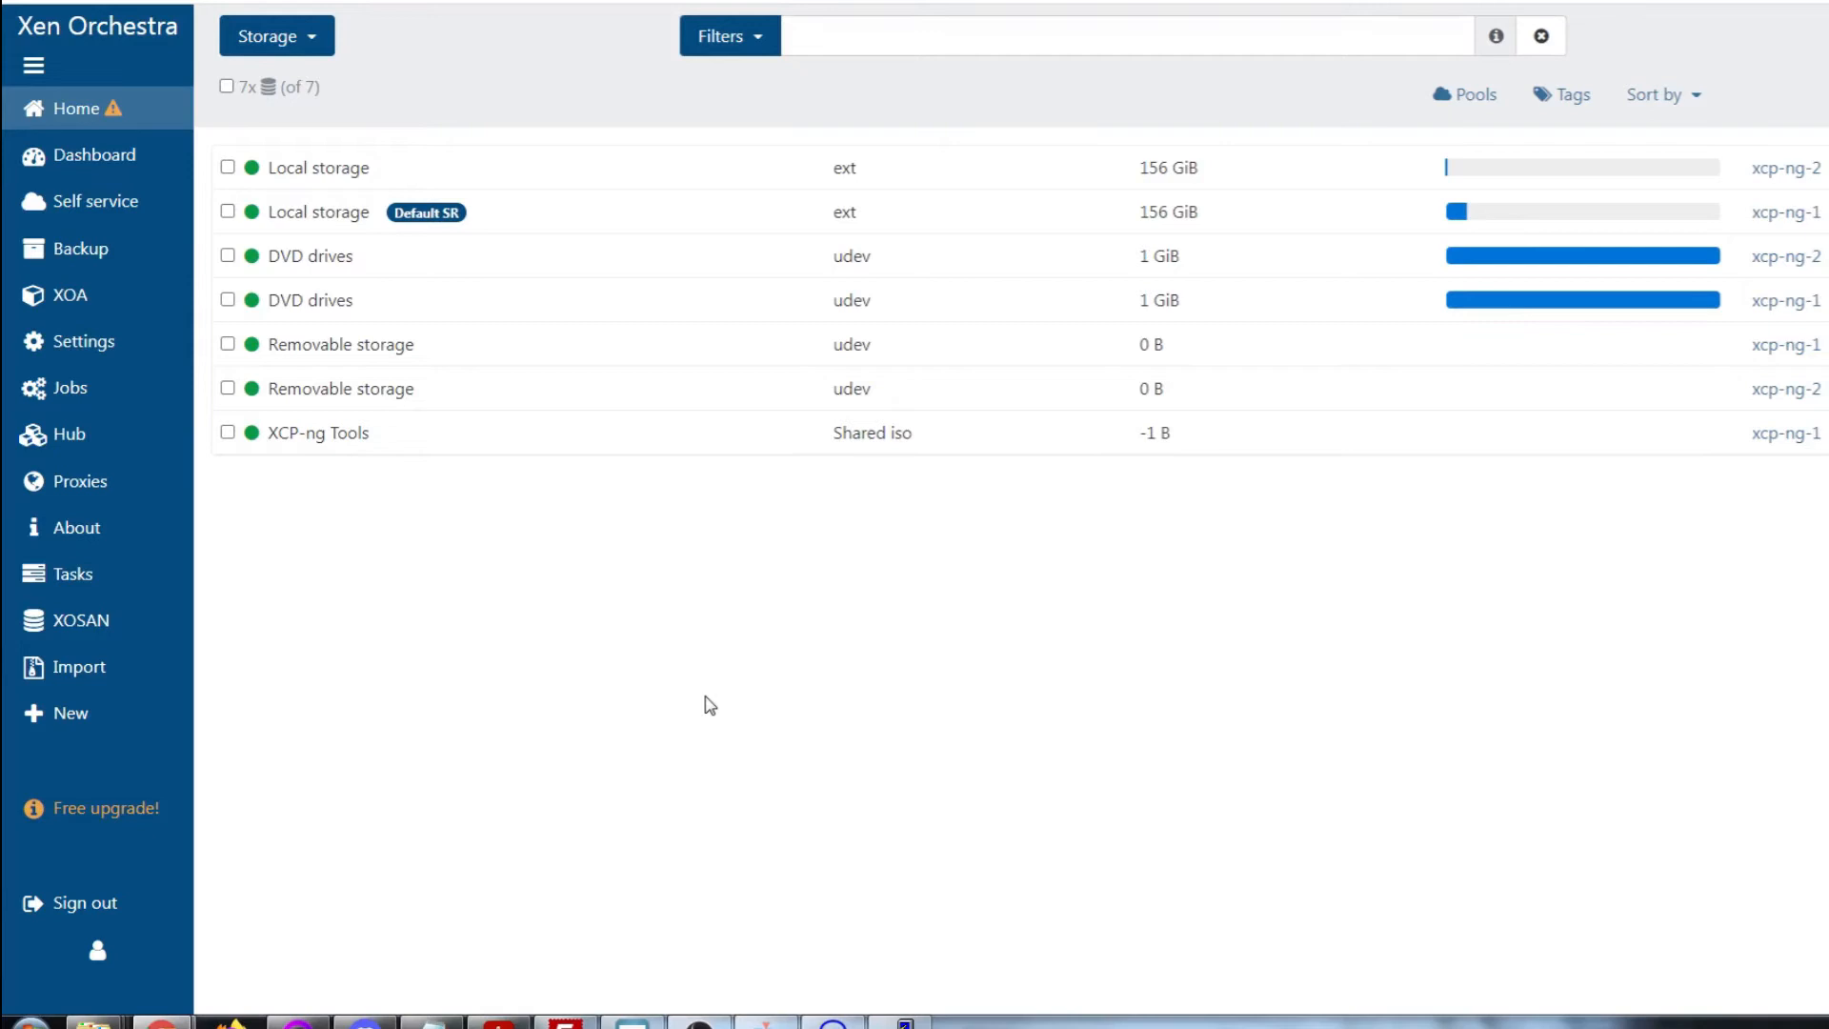
click(905, 1021)
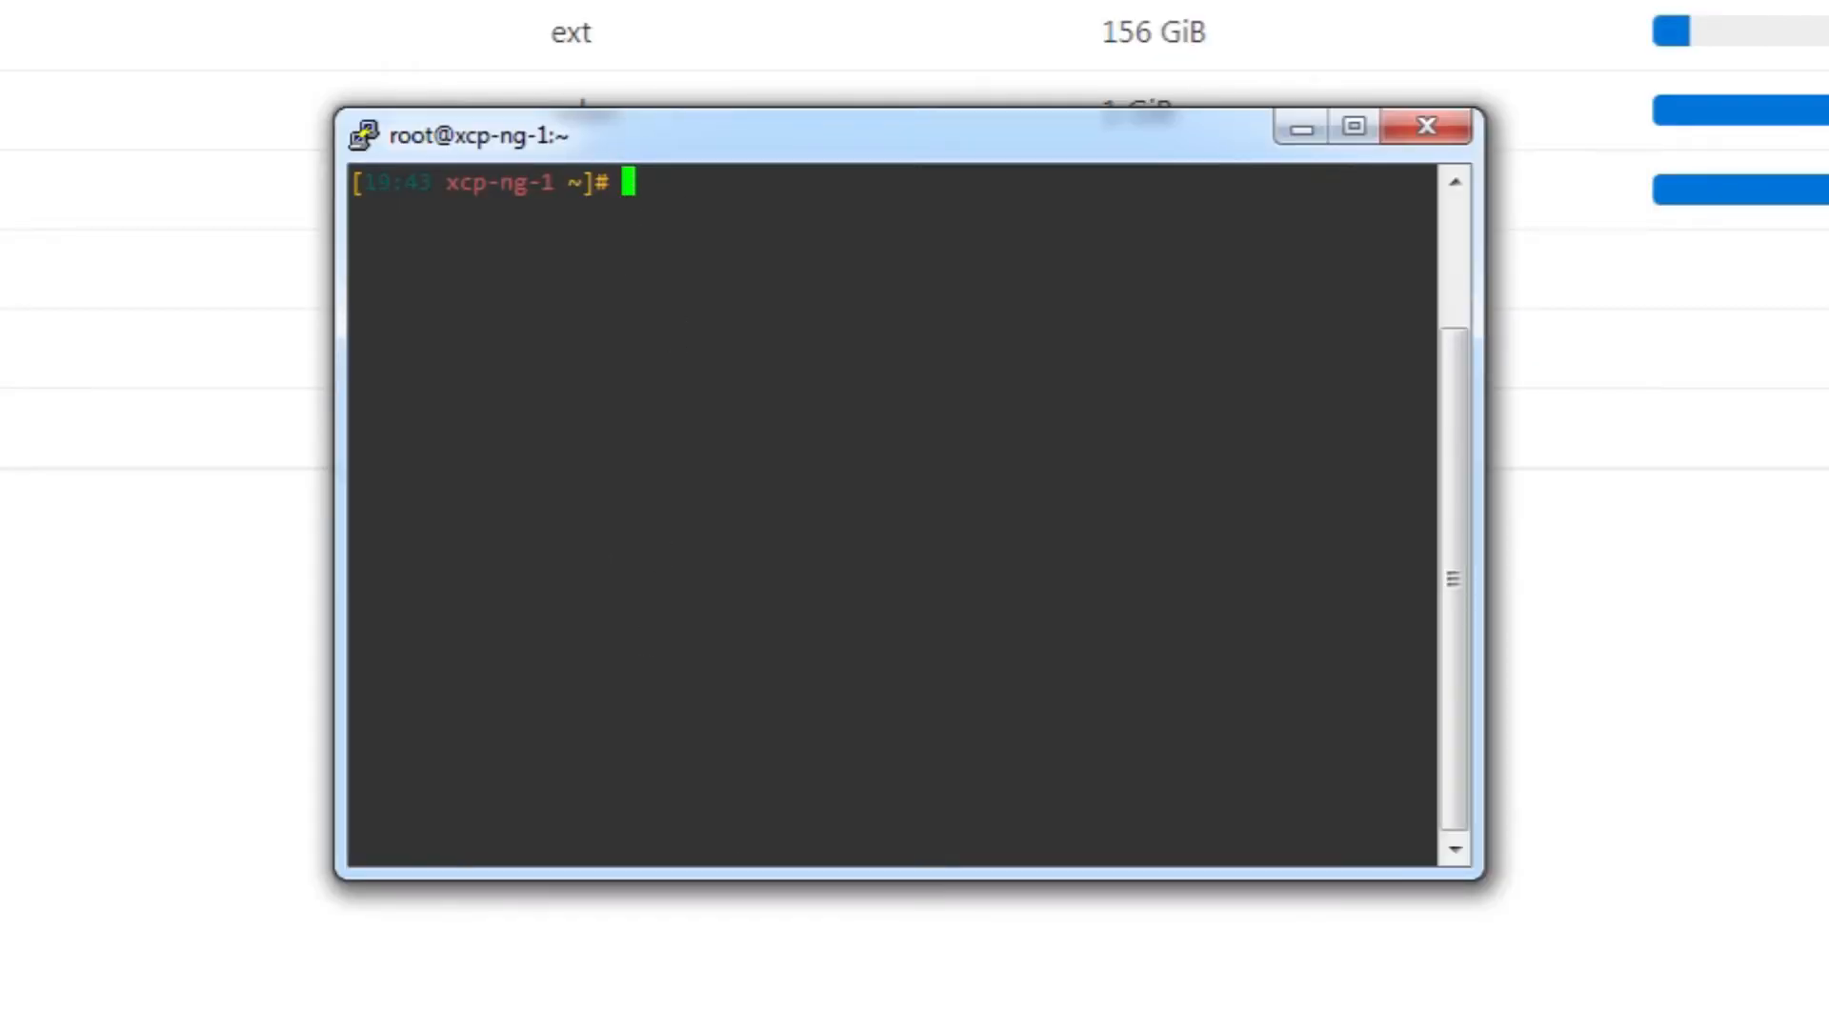
Run ls /media, create /media/ISO with mkdir, and list /media again to confirm
text(ls /media)
key(Return)
text(mkdir)
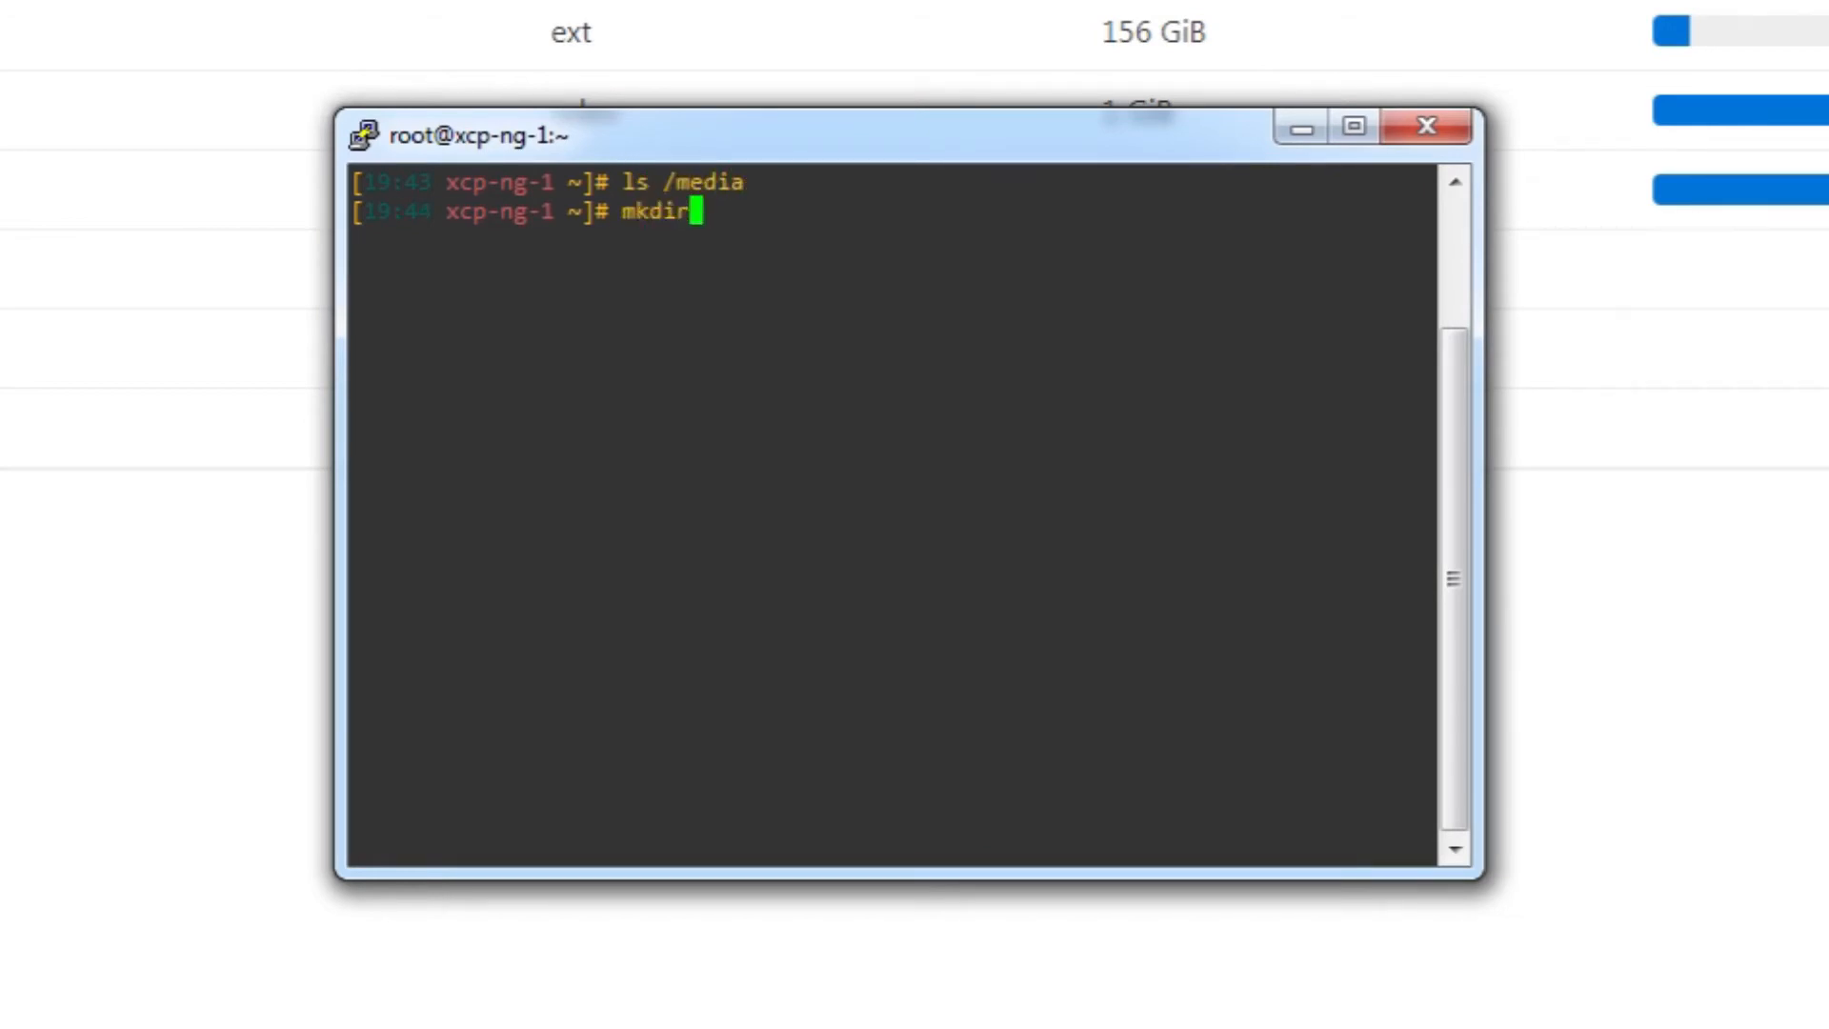
text( /media/ISO)
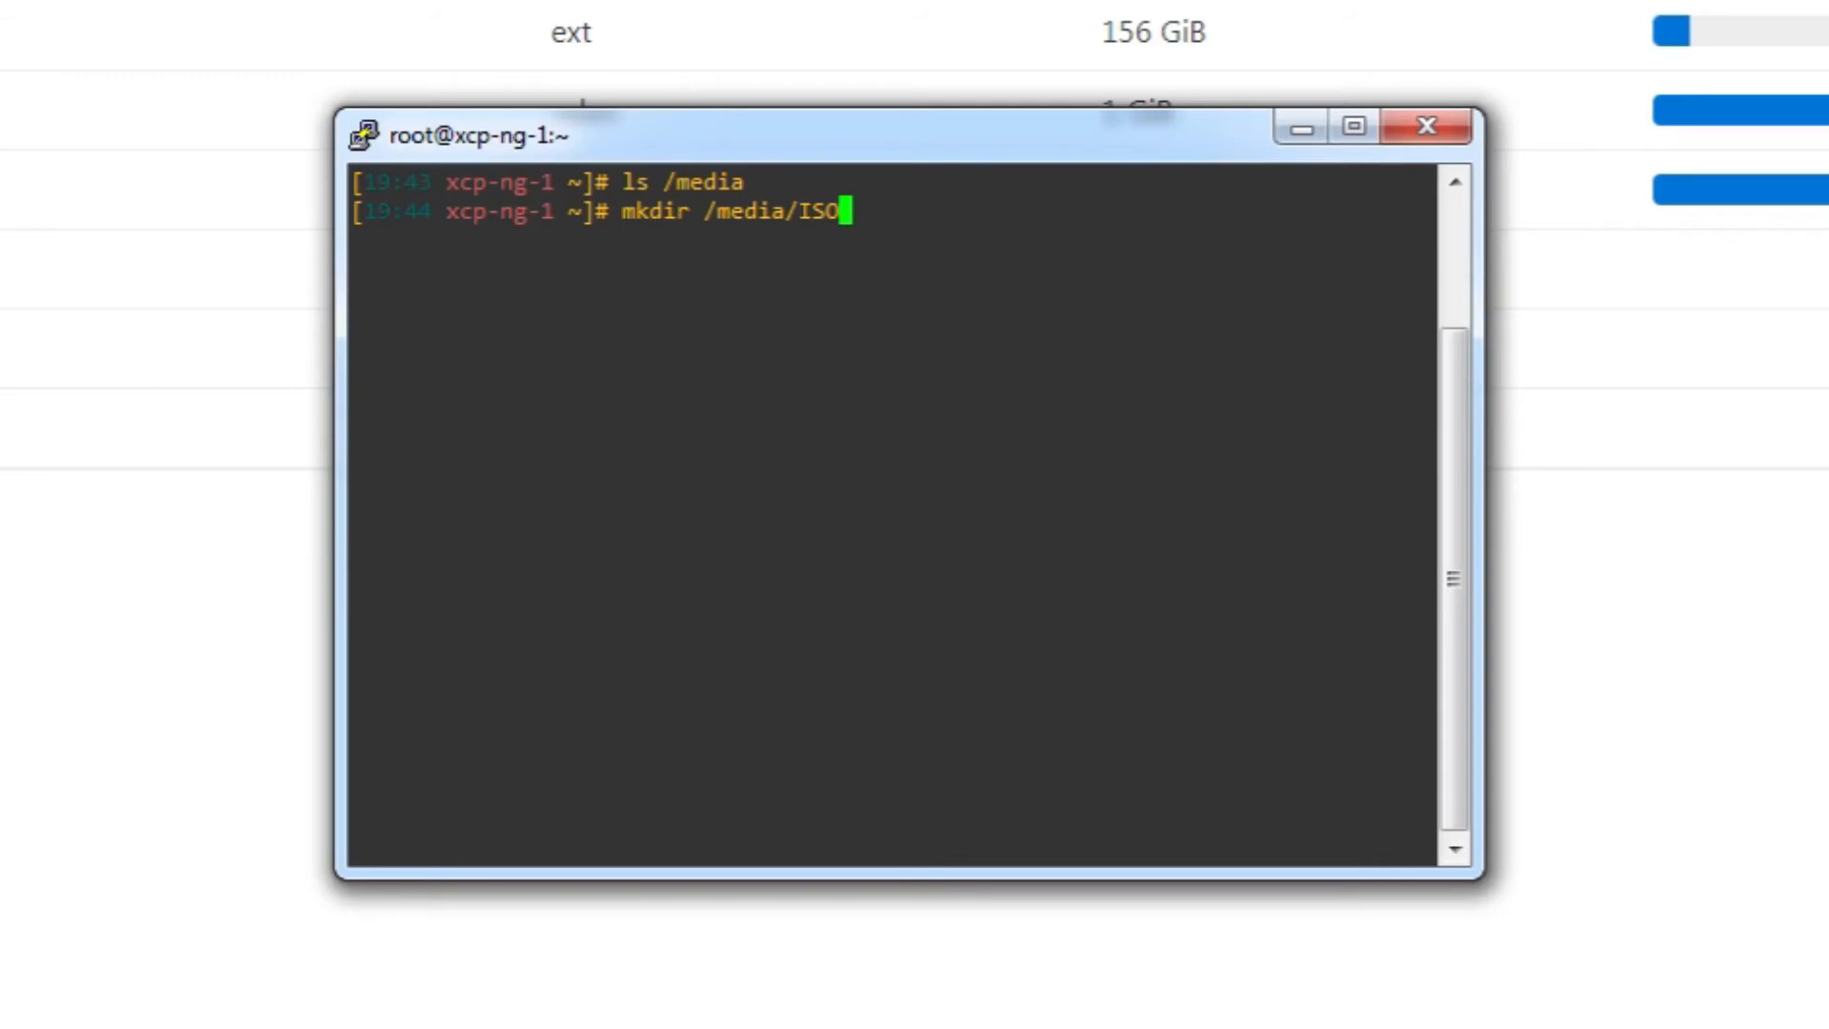
key(Return)
text(ls /media)
key(Return)
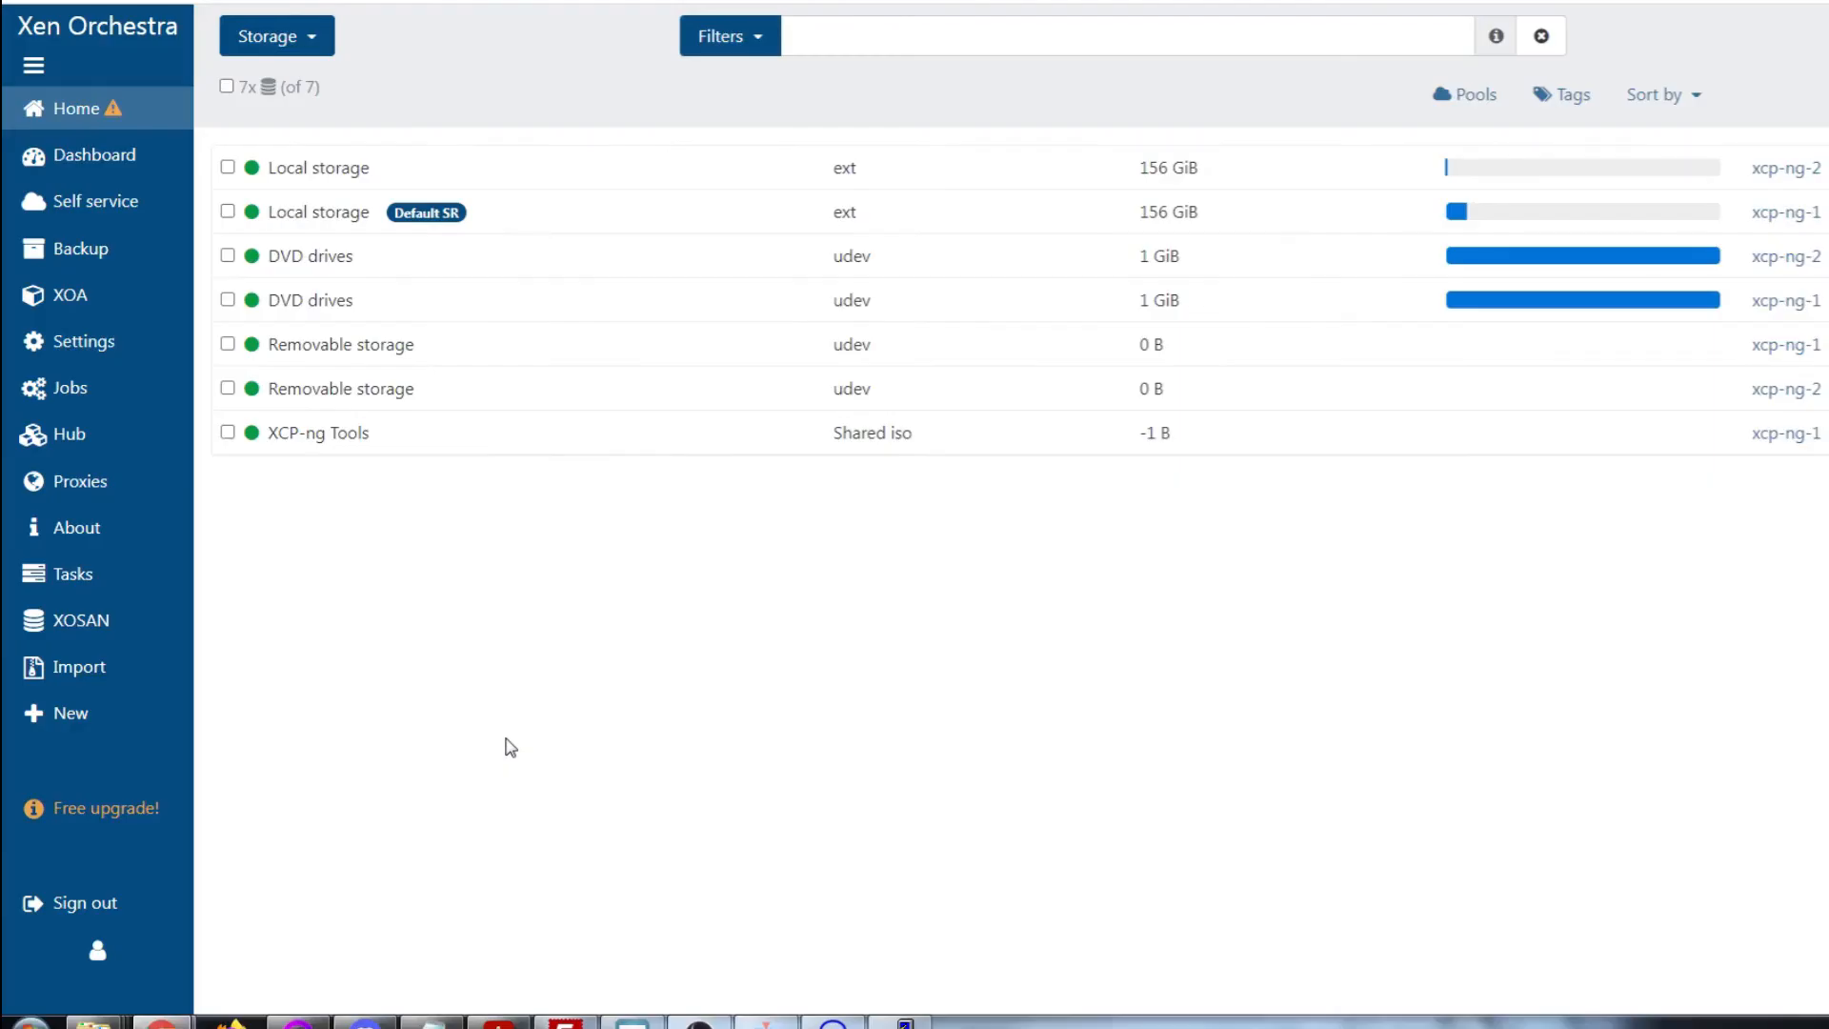
Begin a new storage repository on xcp-ng-1 named ISO, described 'ISO Repository'
mouse_move(138, 126)
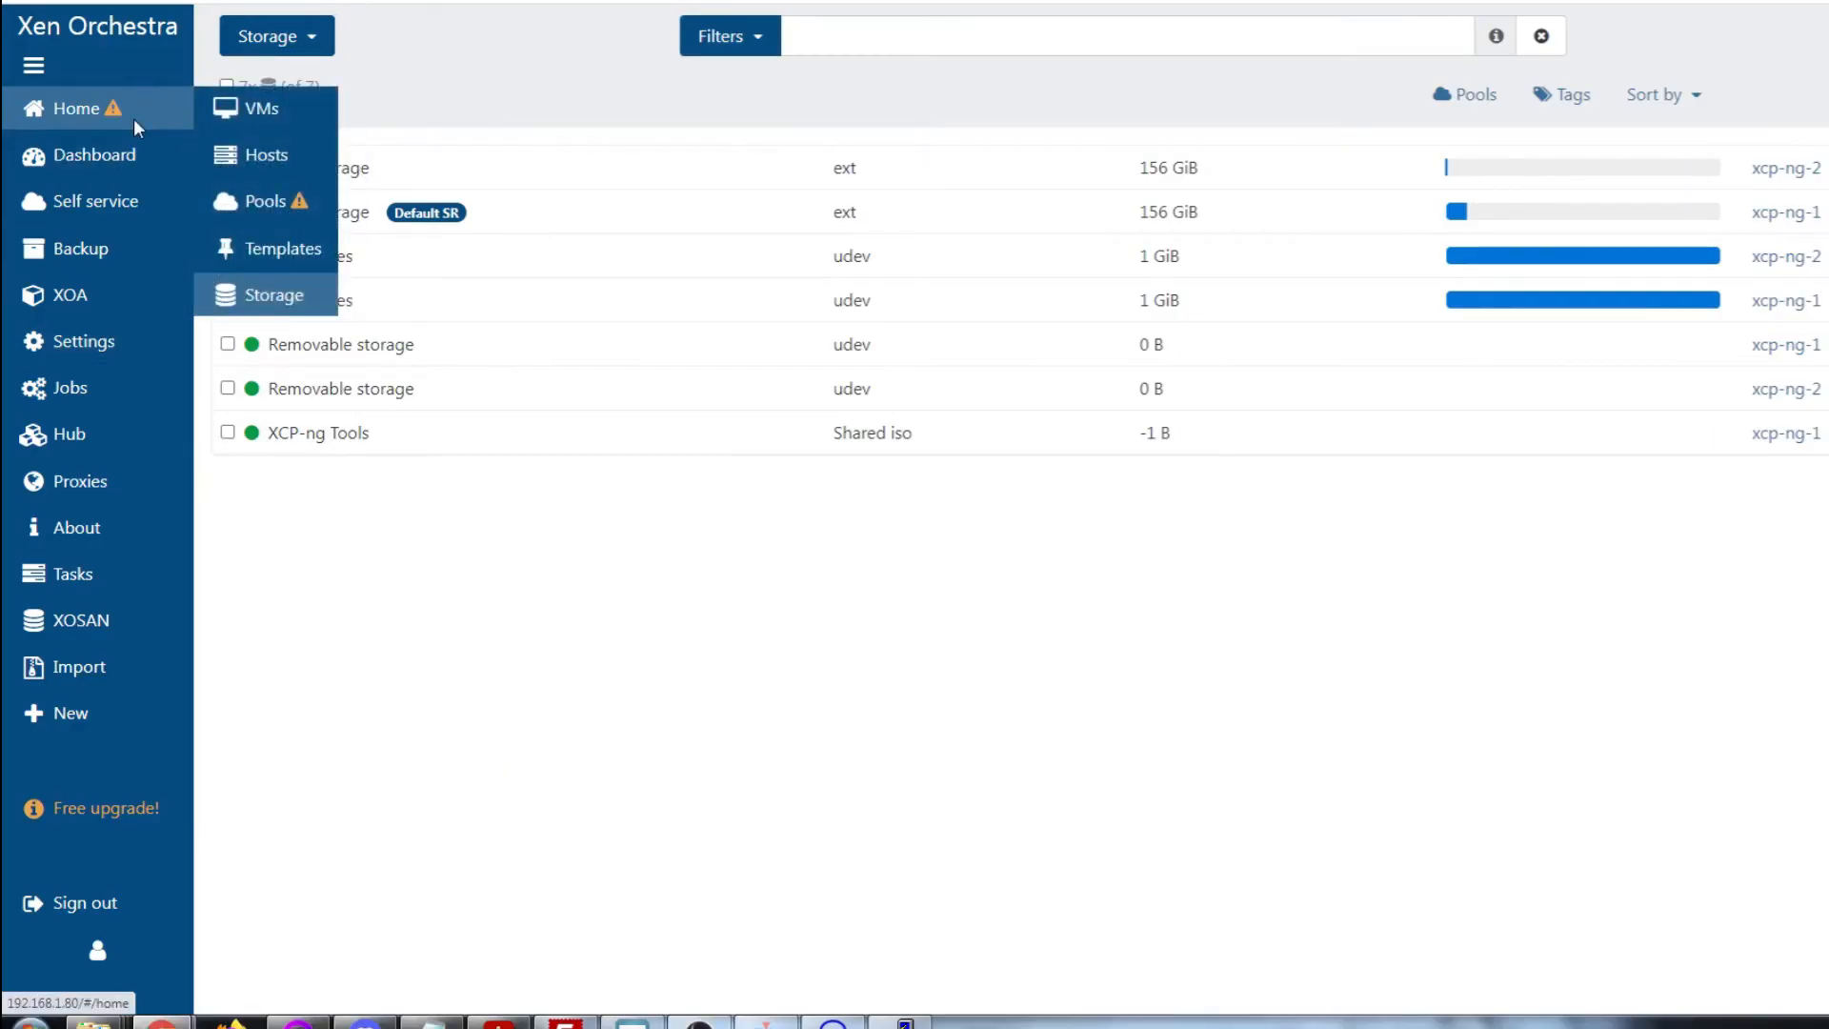
mouse_move(70, 719)
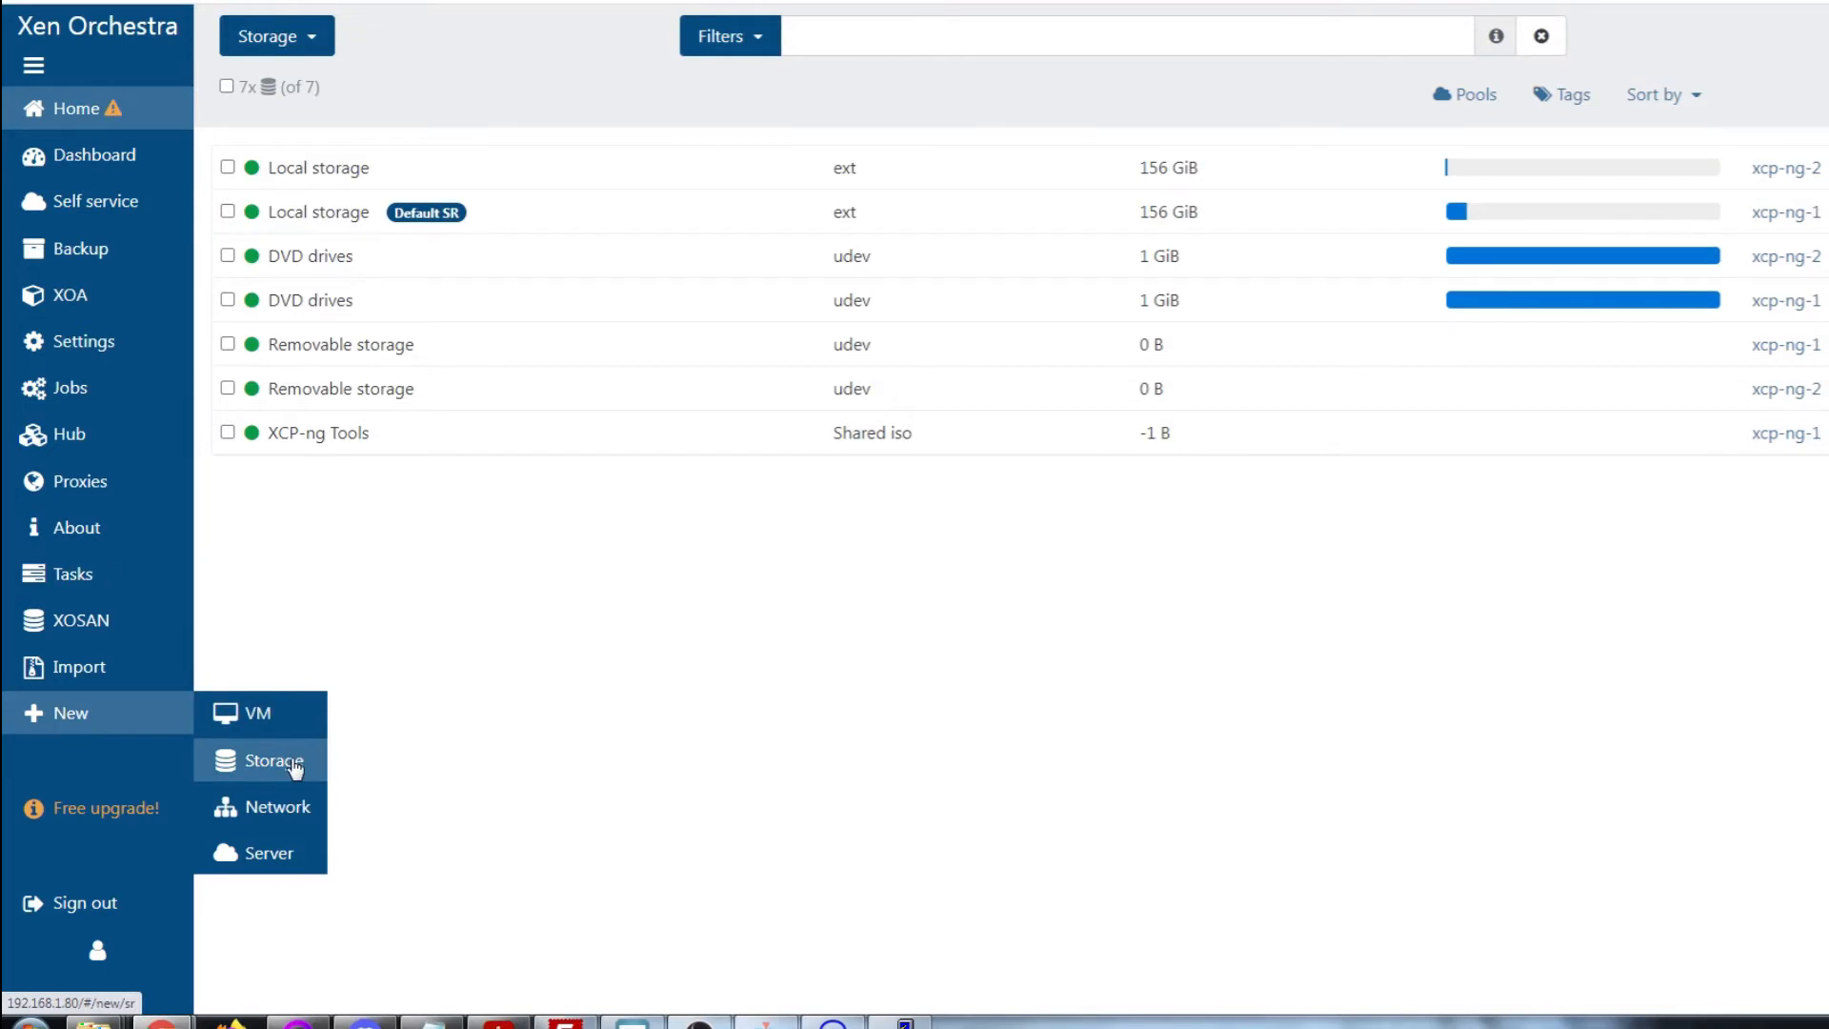
click(295, 767)
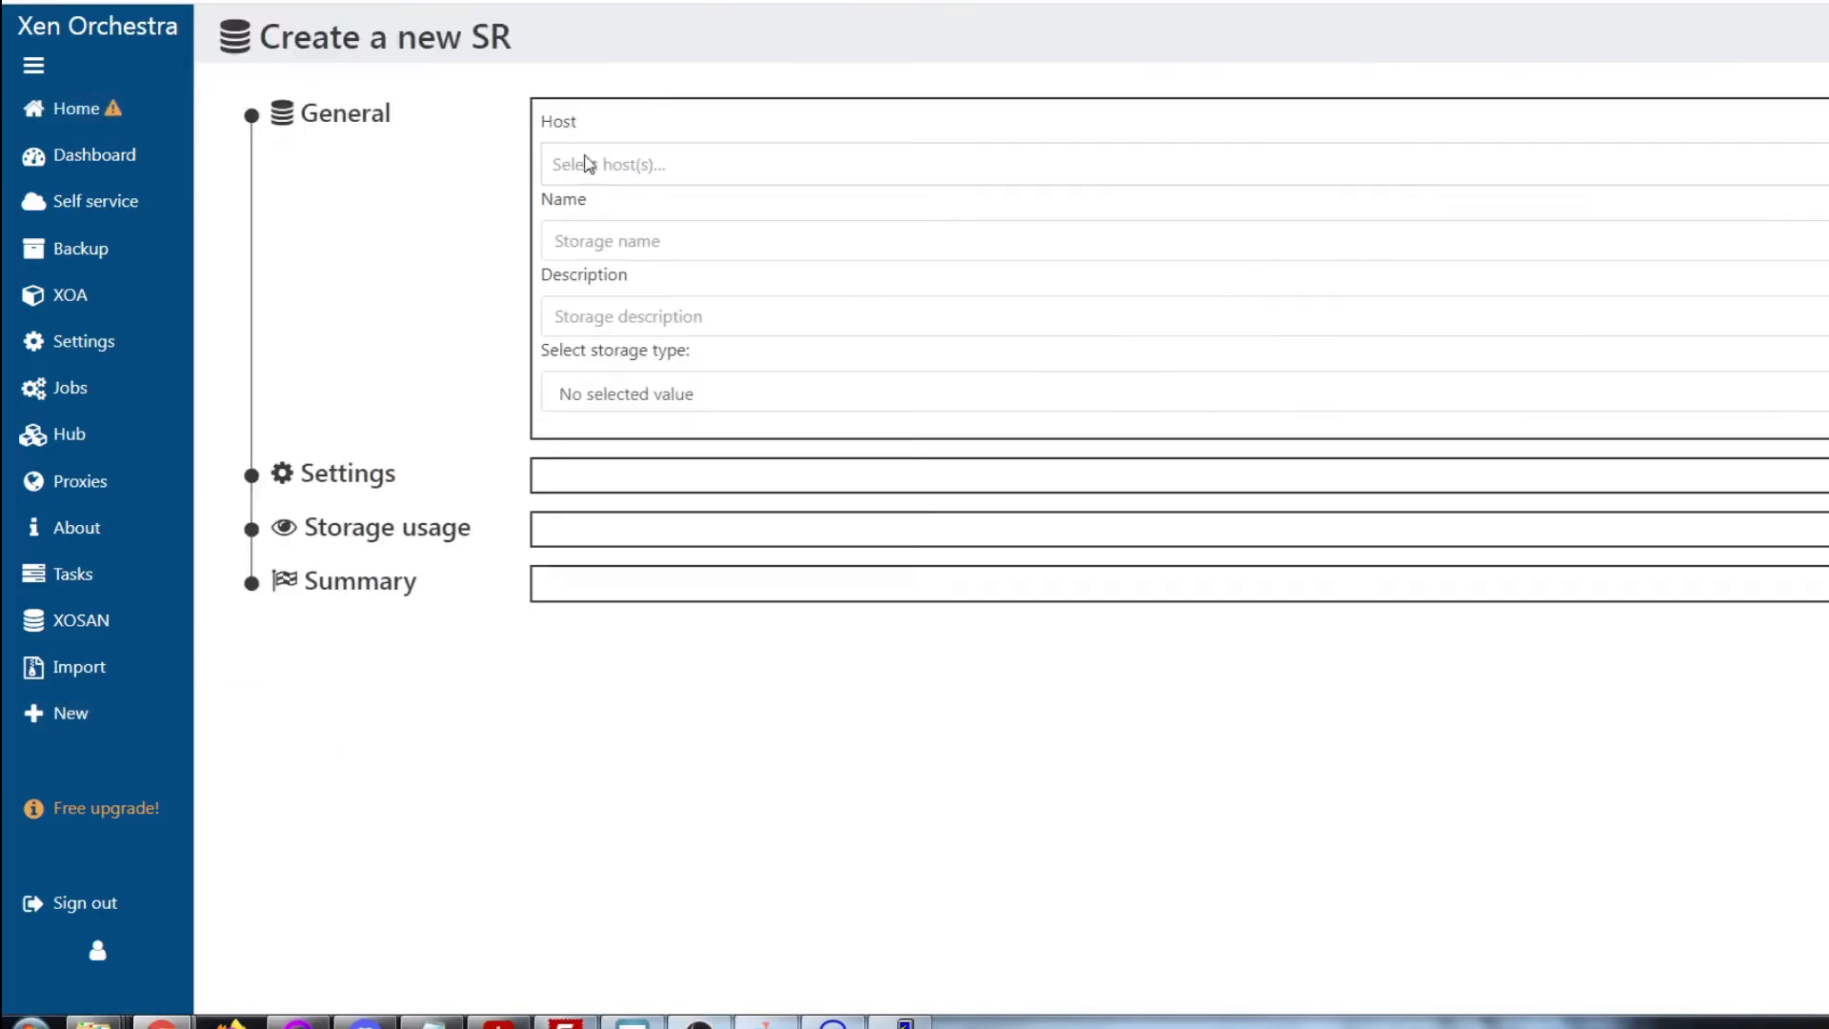
click(633, 164)
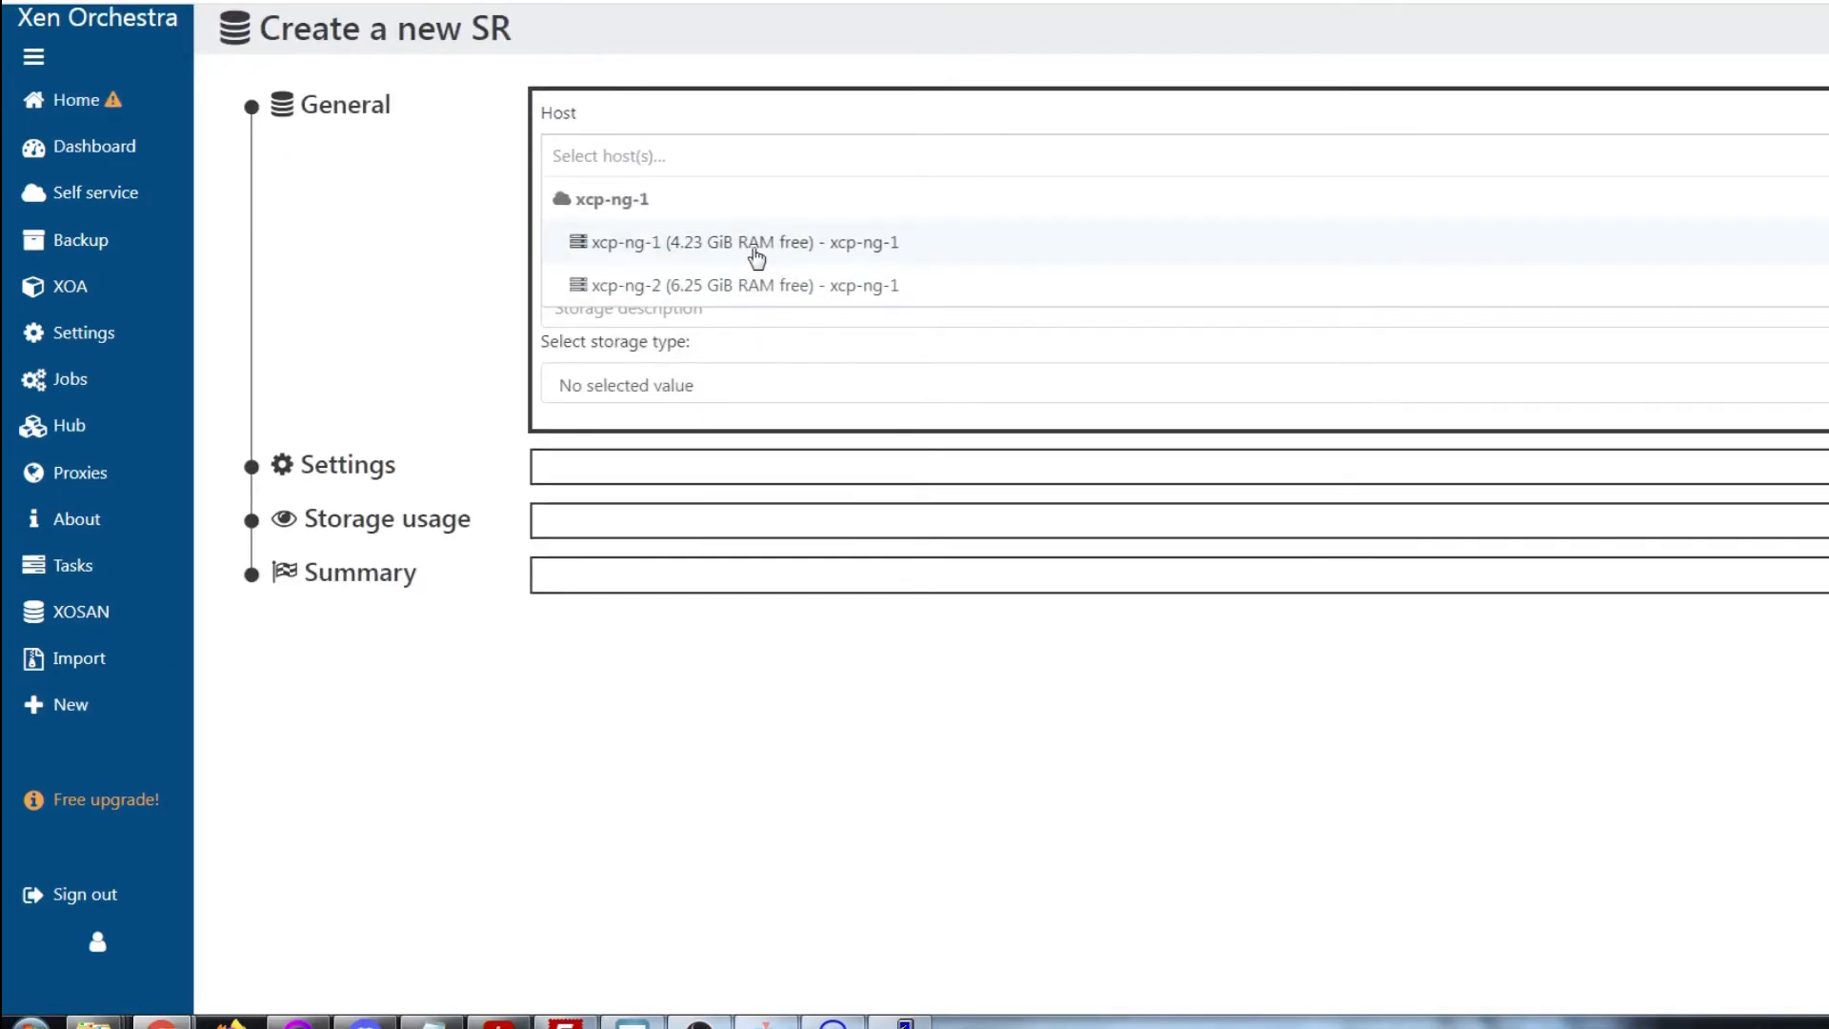
click(757, 248)
click(578, 233)
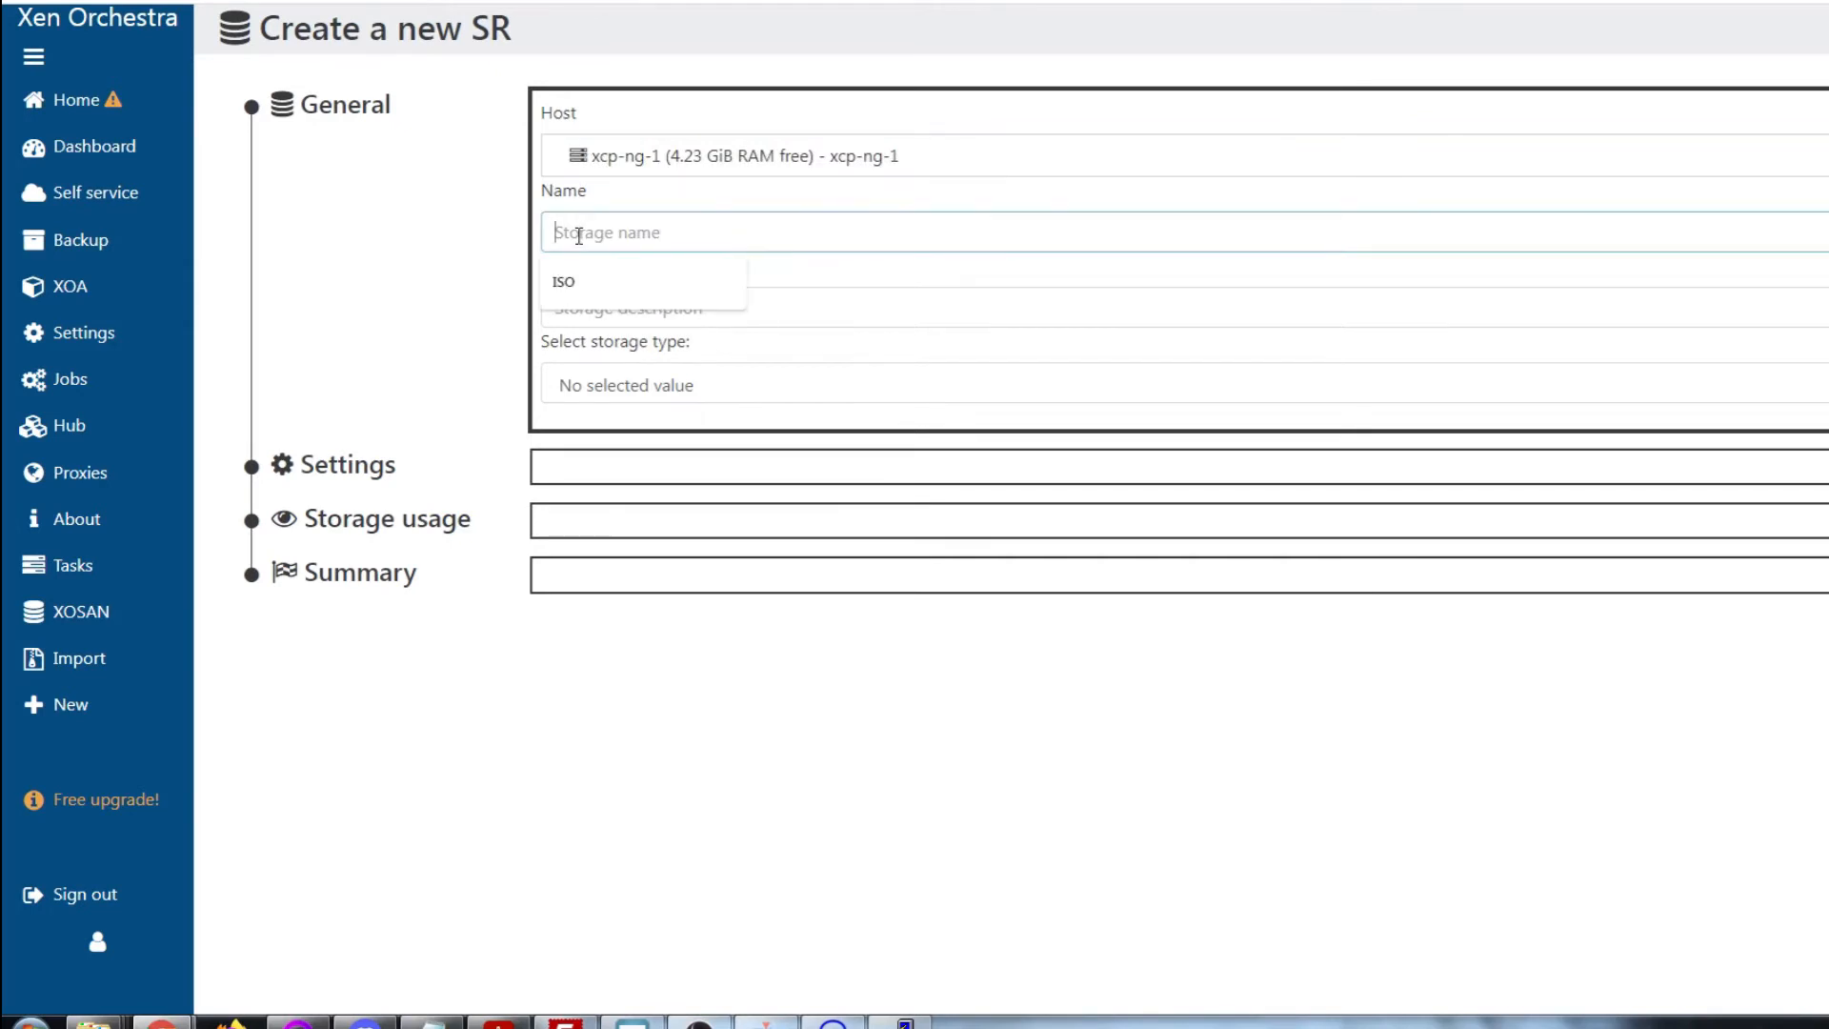
text(ISO)
key(Tab)
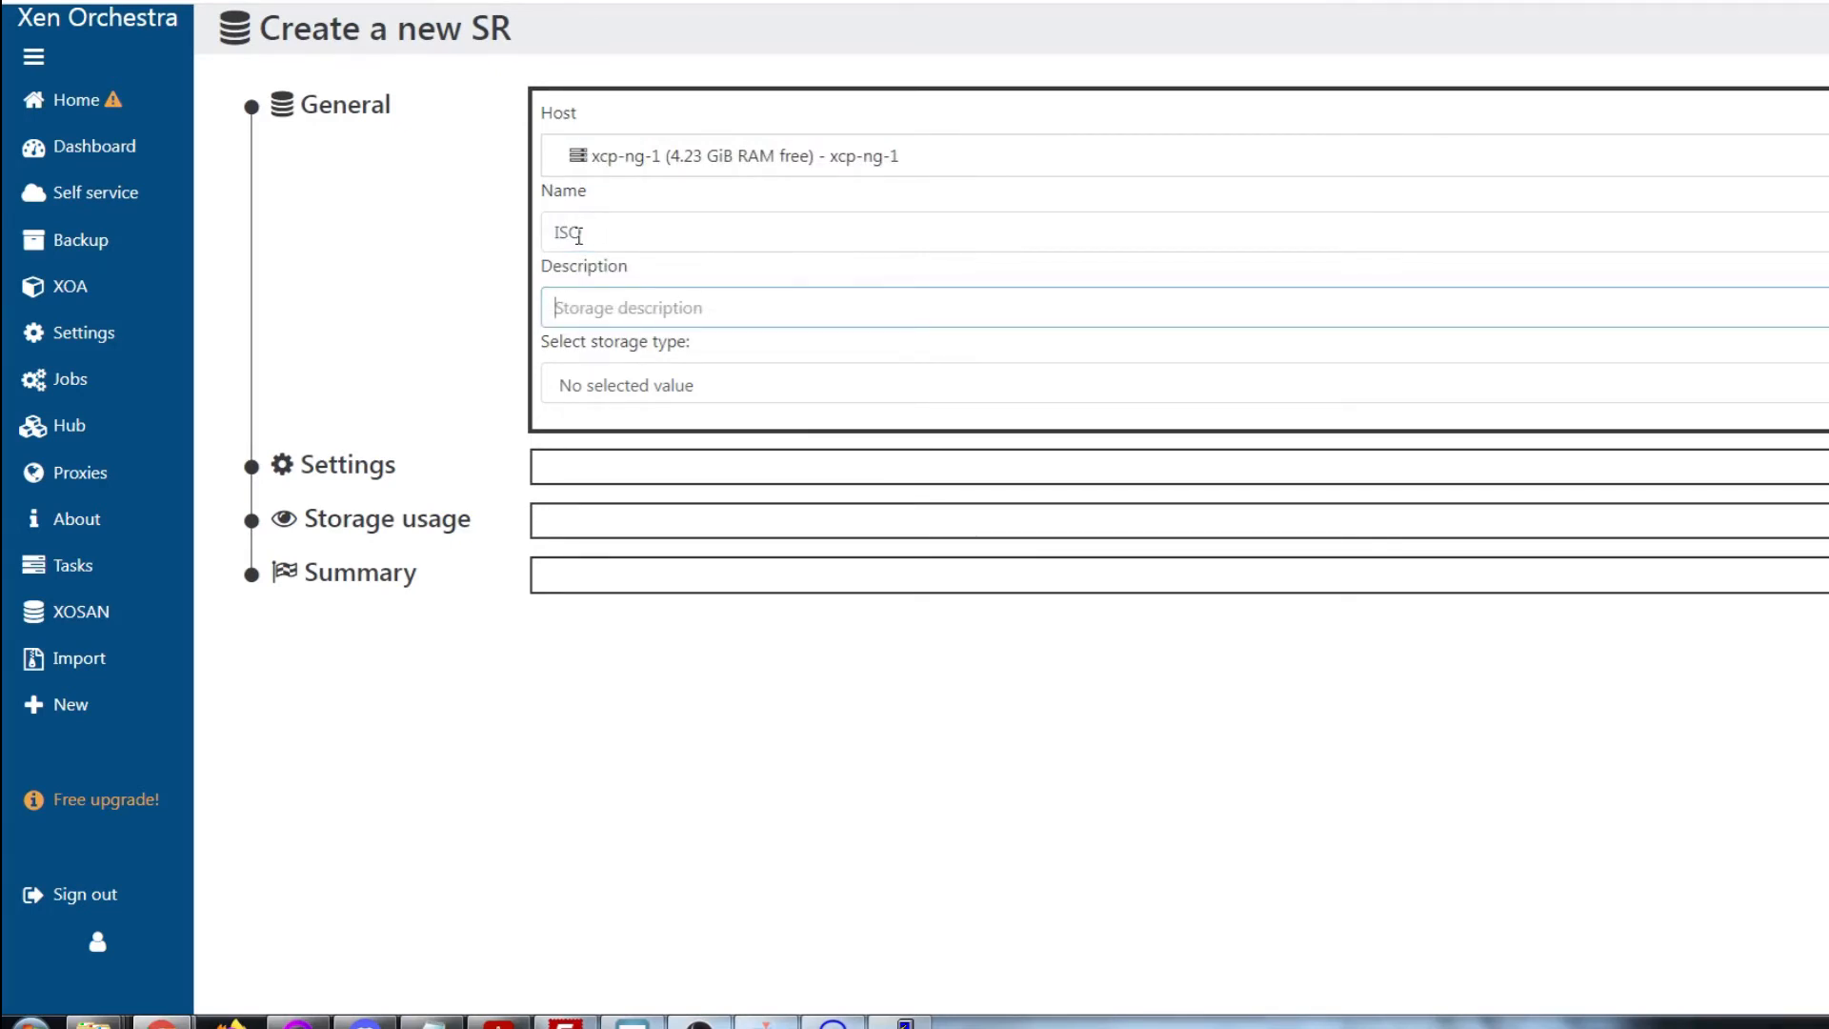
text(ISO)
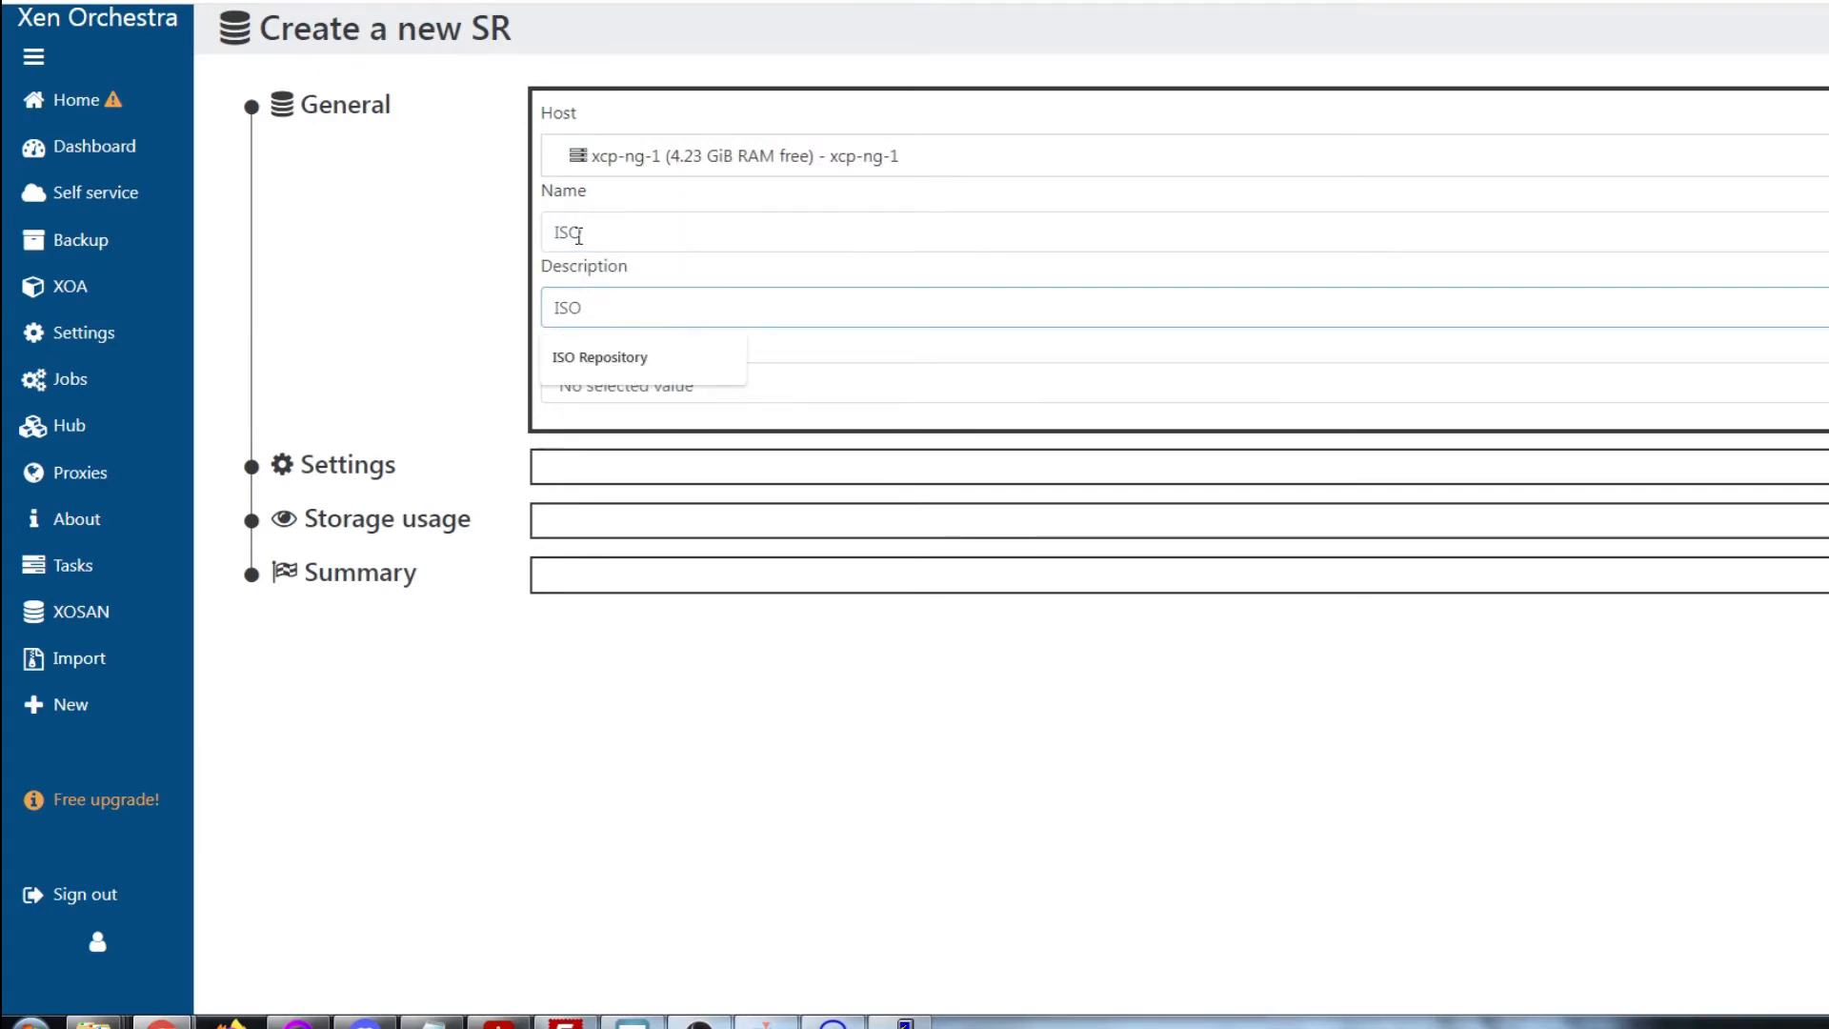
text( Repository)
key(Tab)
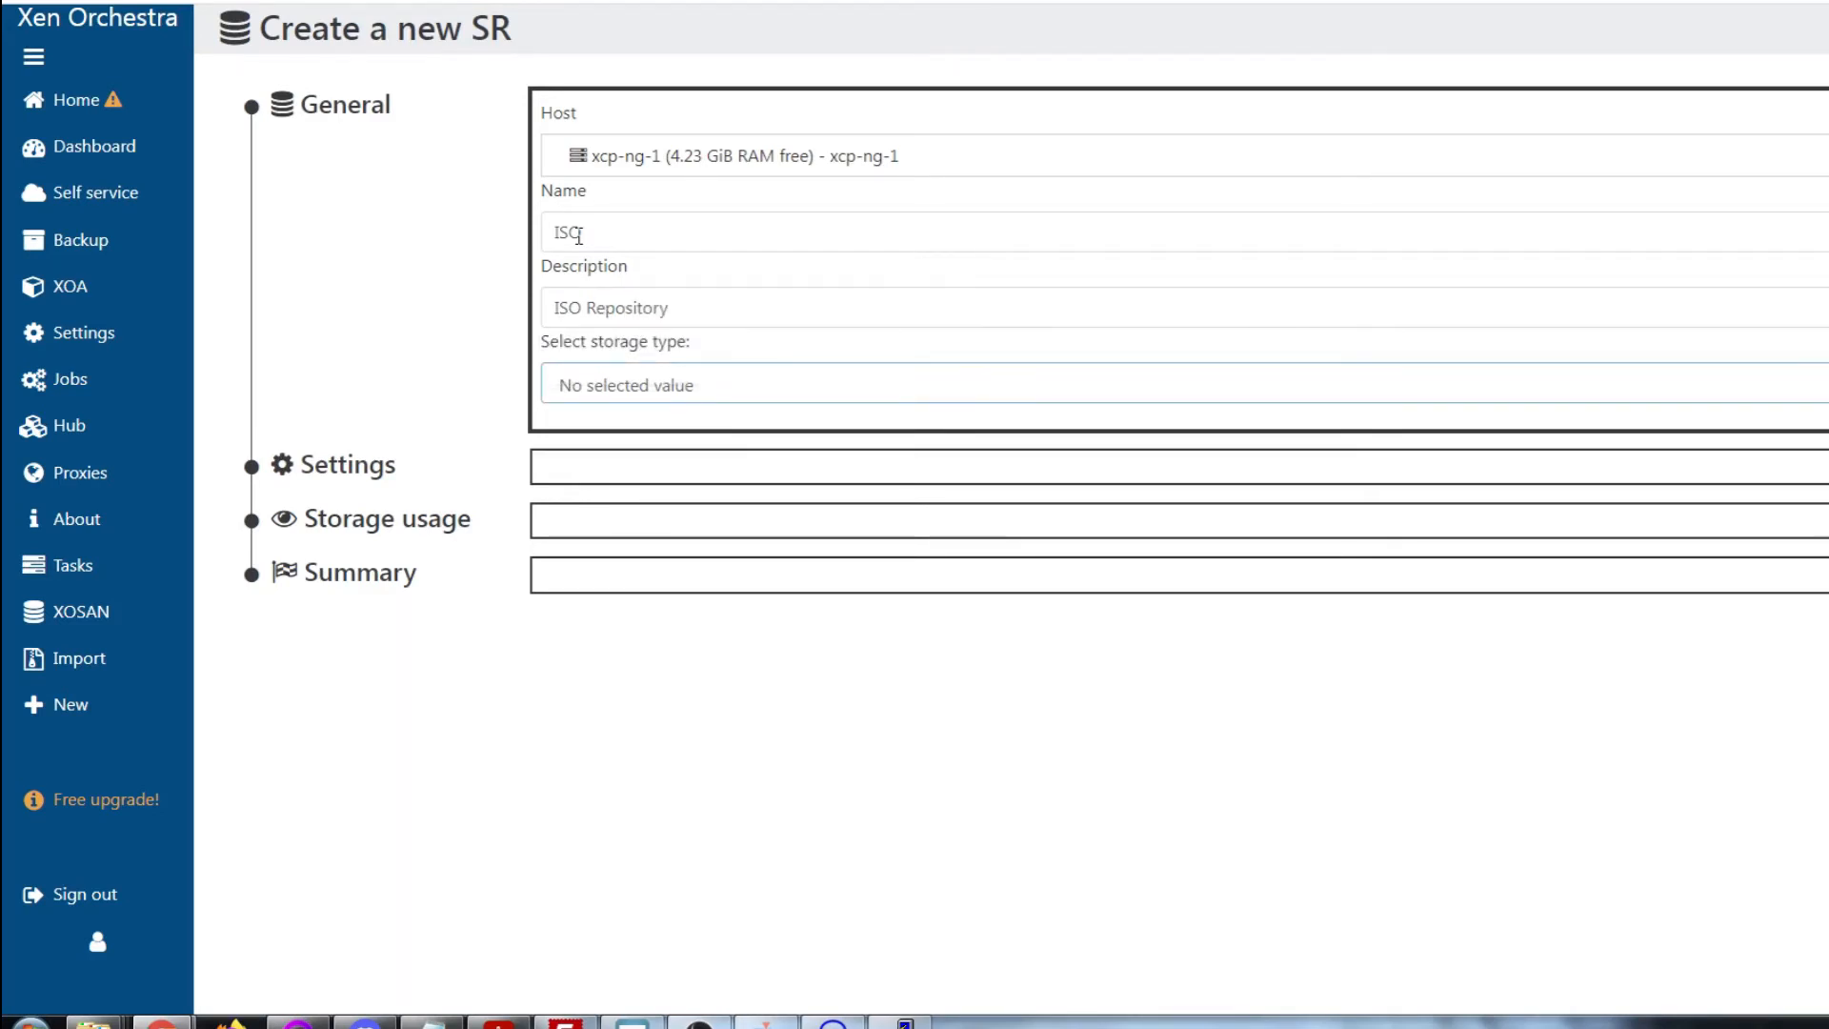
Choose the local ISO type with path /media/ISO and create the repository
click(628, 384)
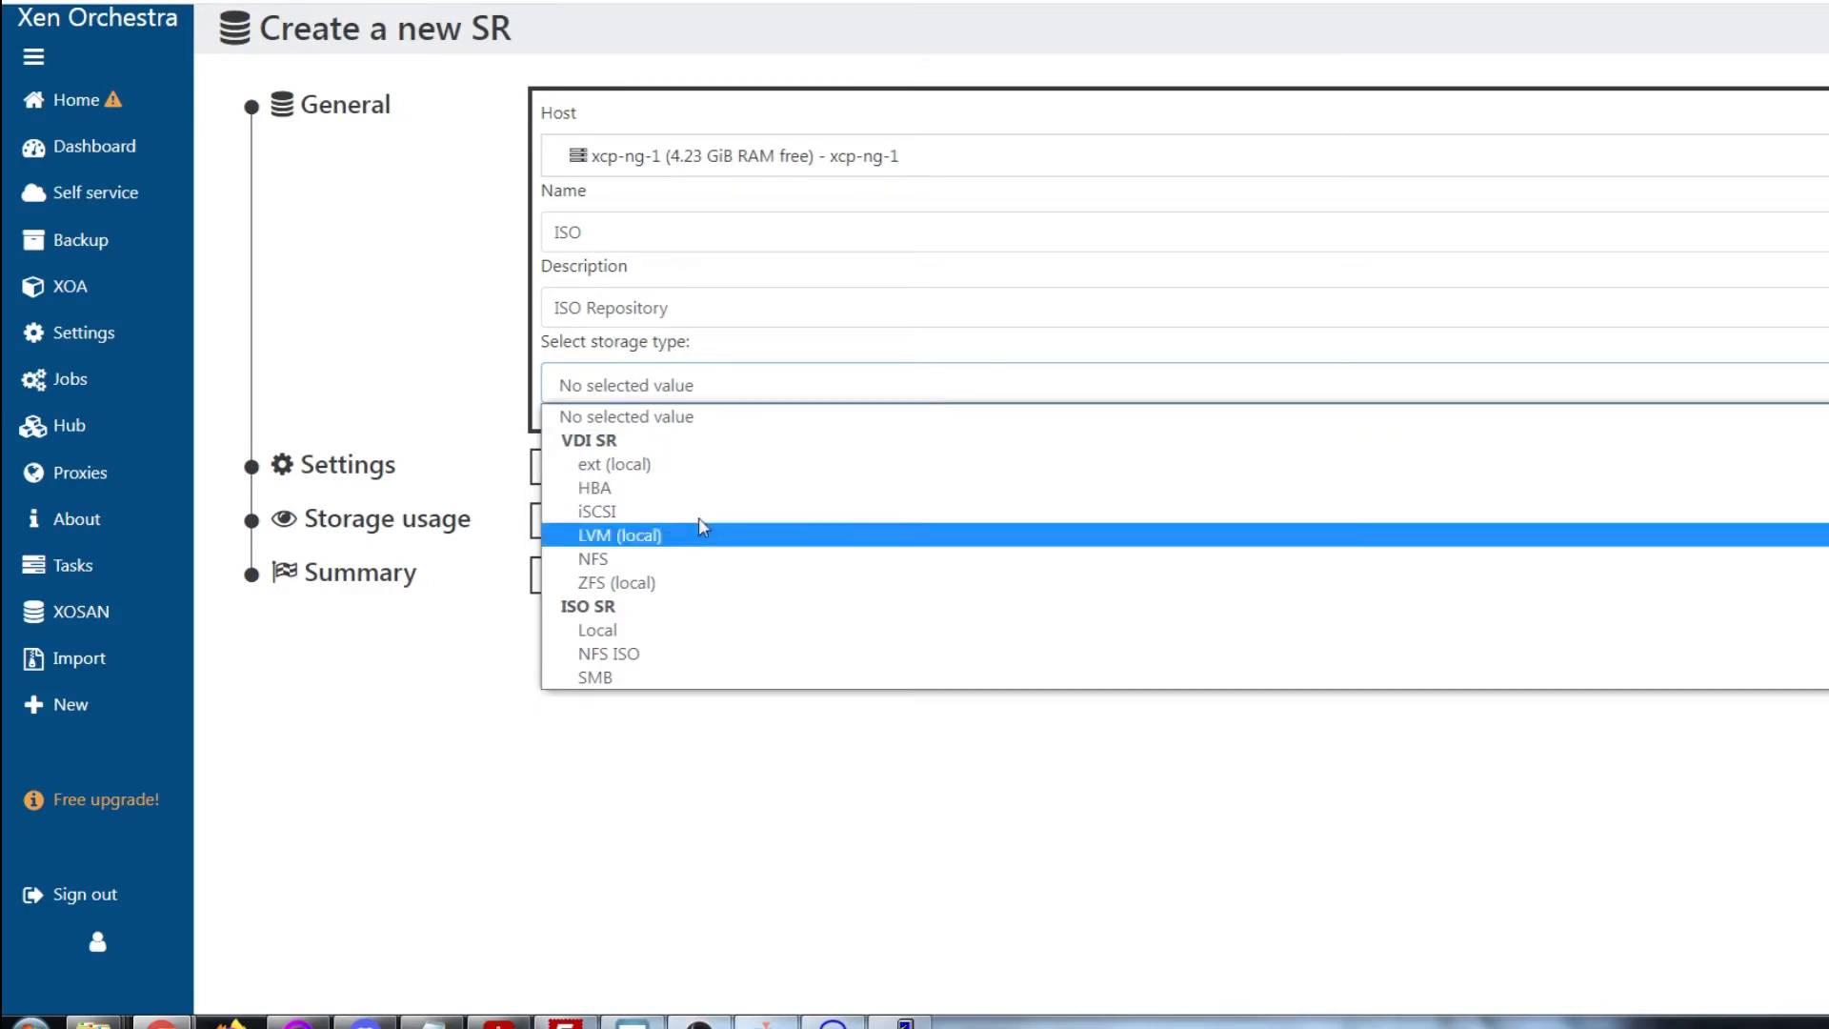
click(716, 634)
click(751, 519)
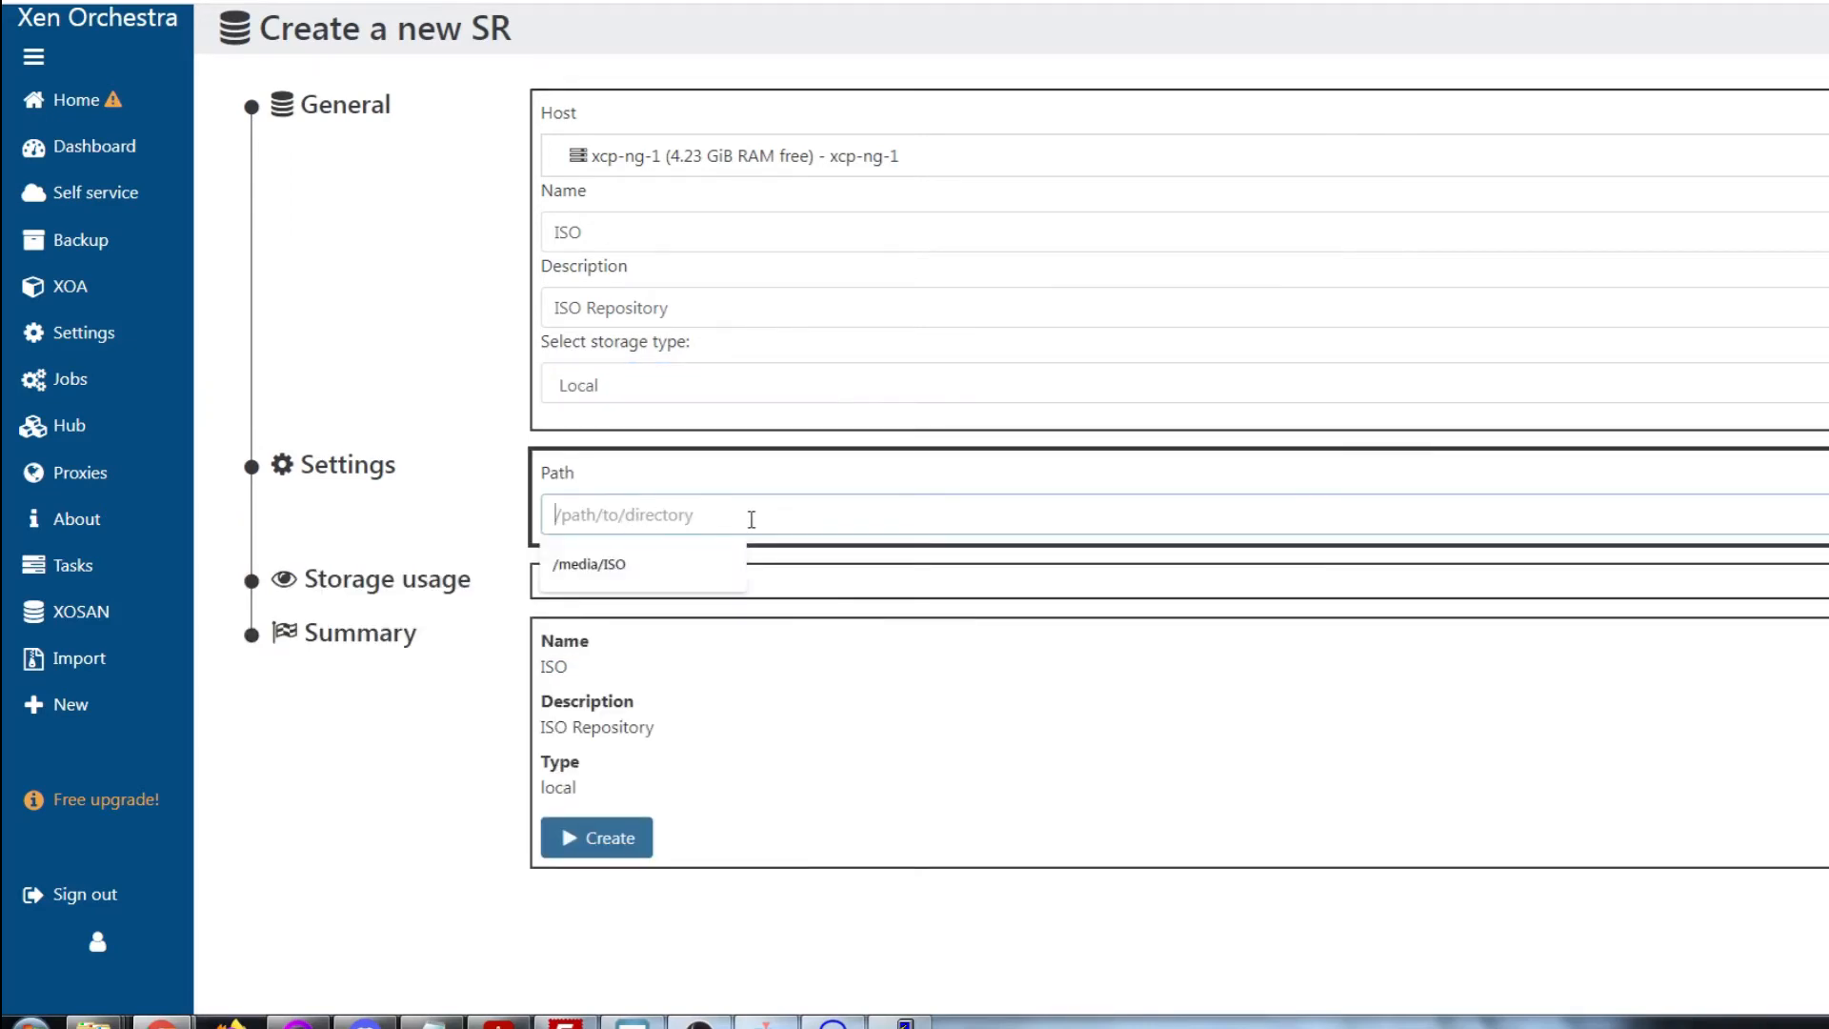
text(/media/ISO)
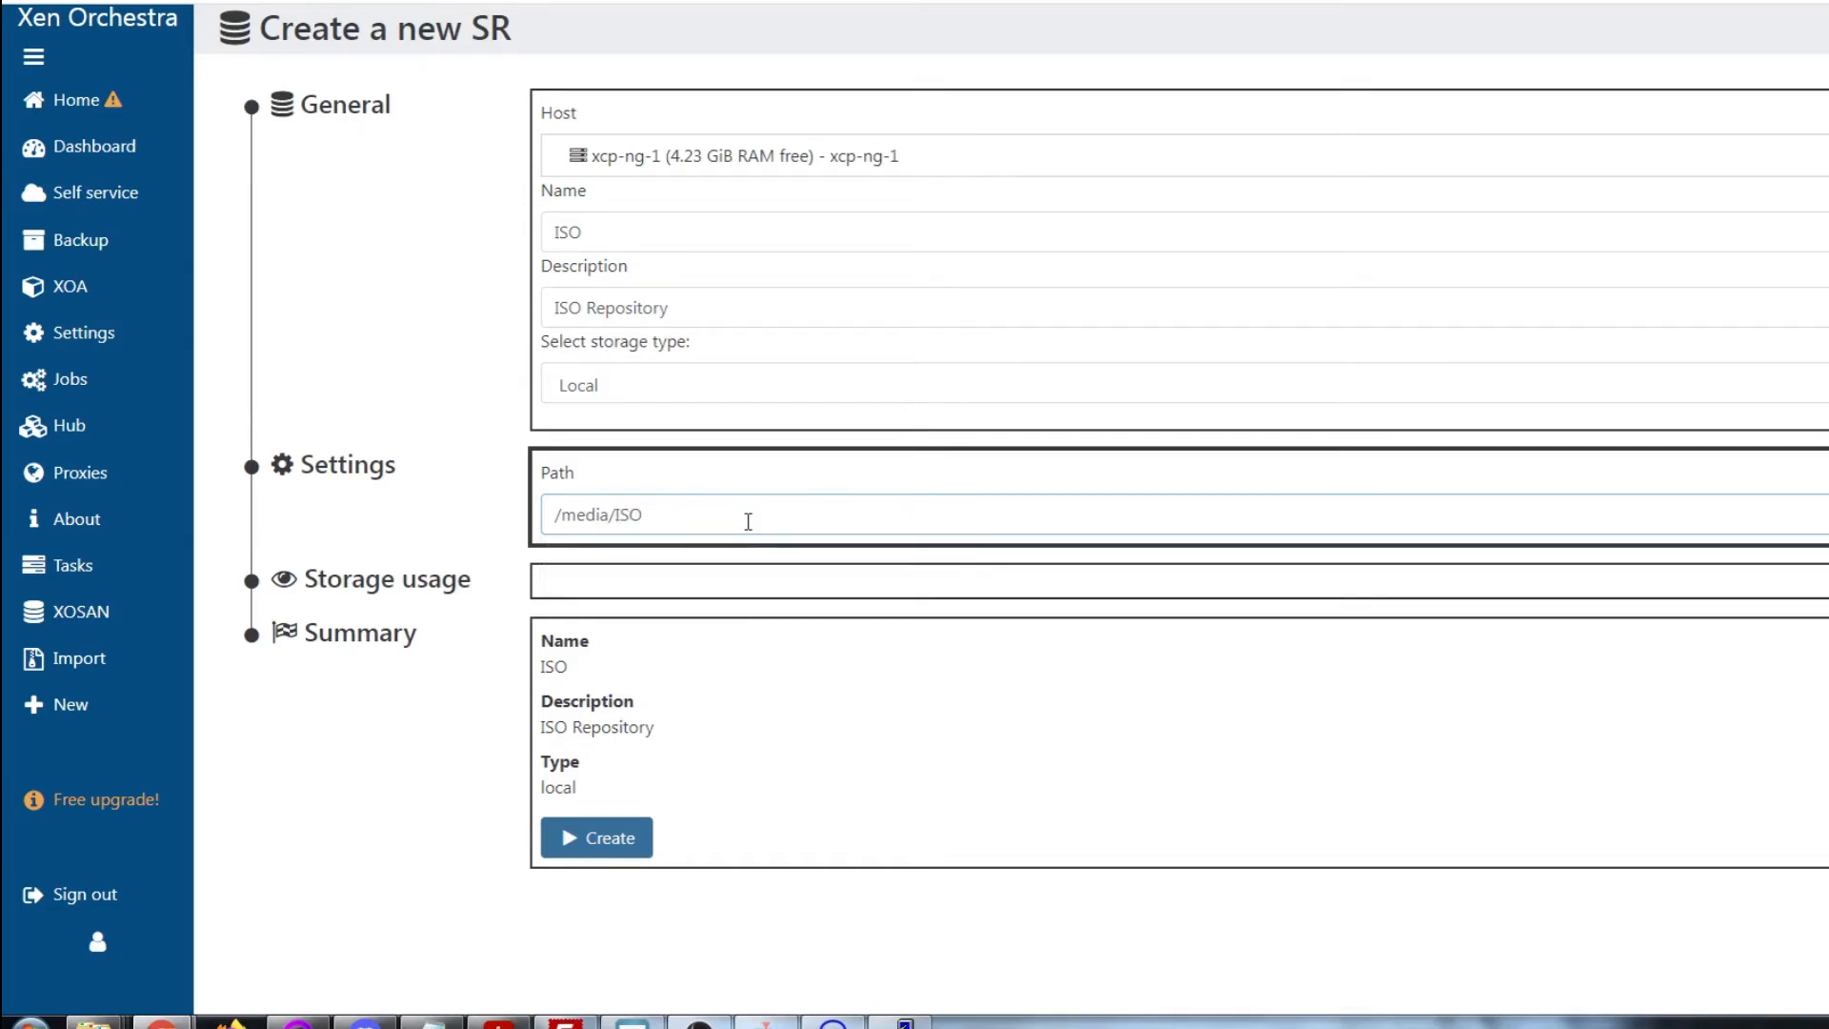
click(641, 588)
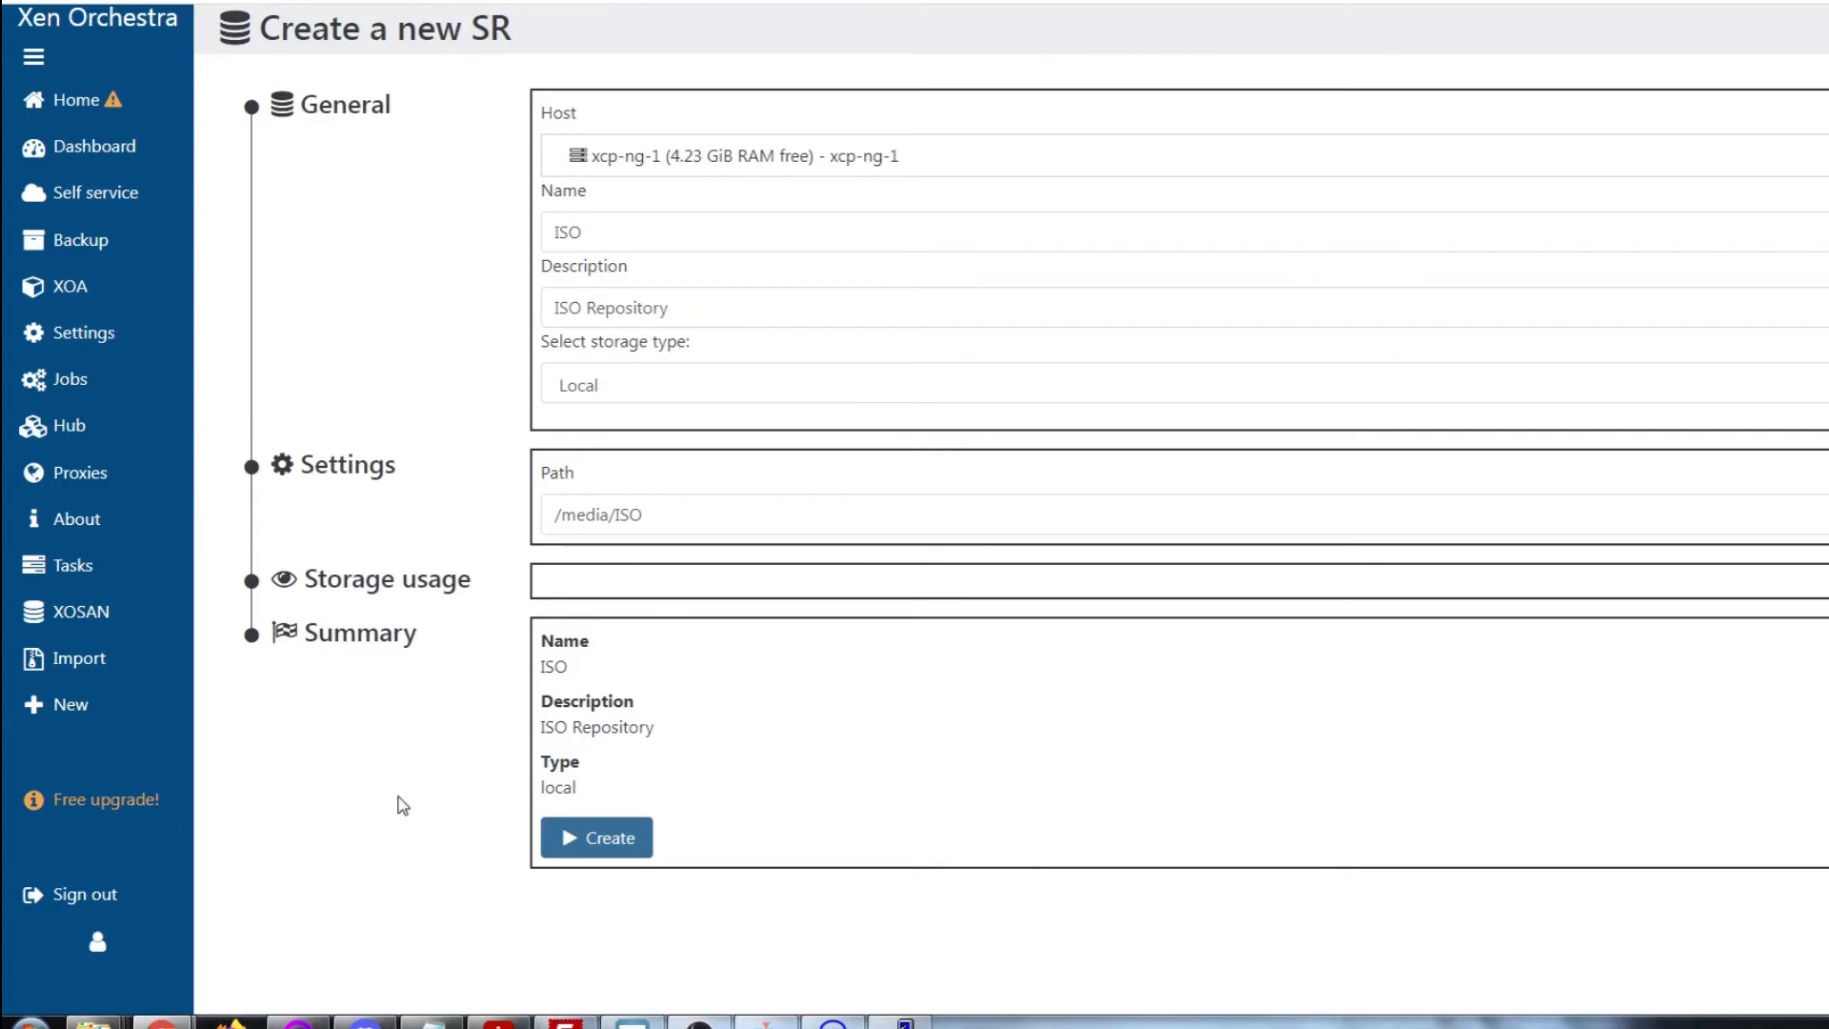
click(576, 851)
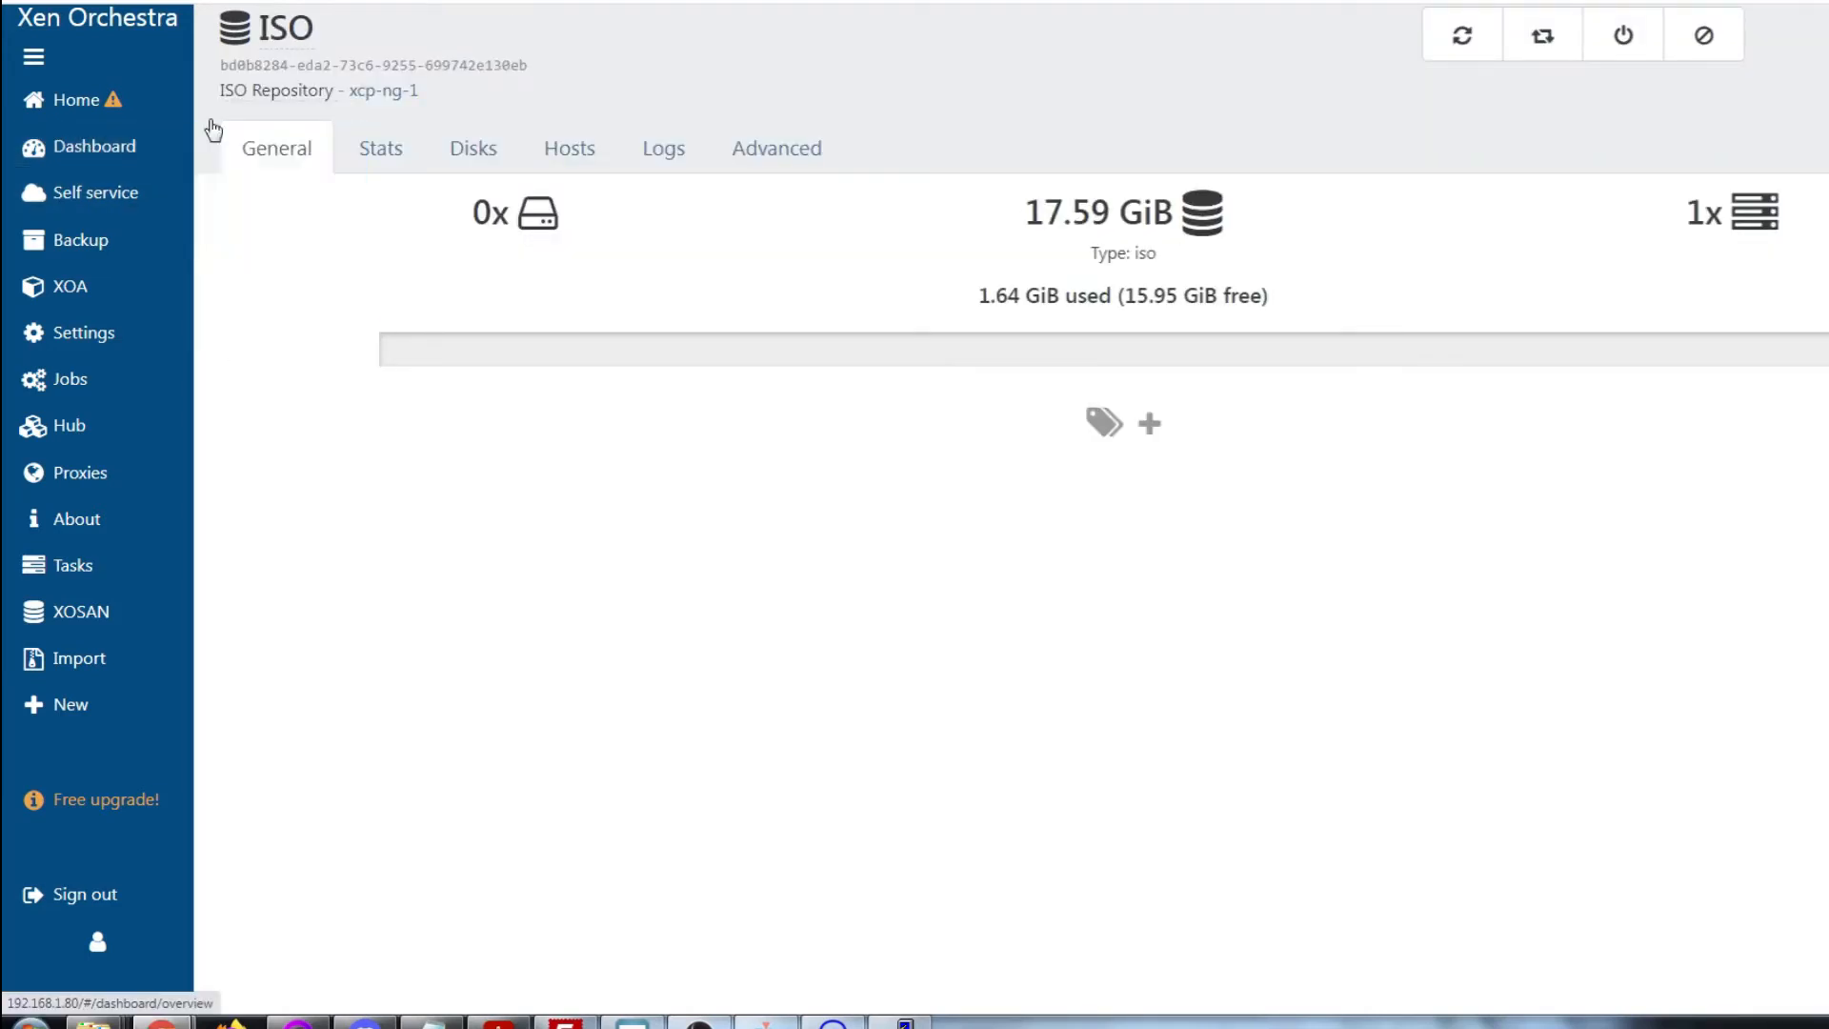
Show the storage list, then run ls /media/ISO and ls -l /media/ISO to confirm it's empty
mouse_move(123, 98)
click(266, 291)
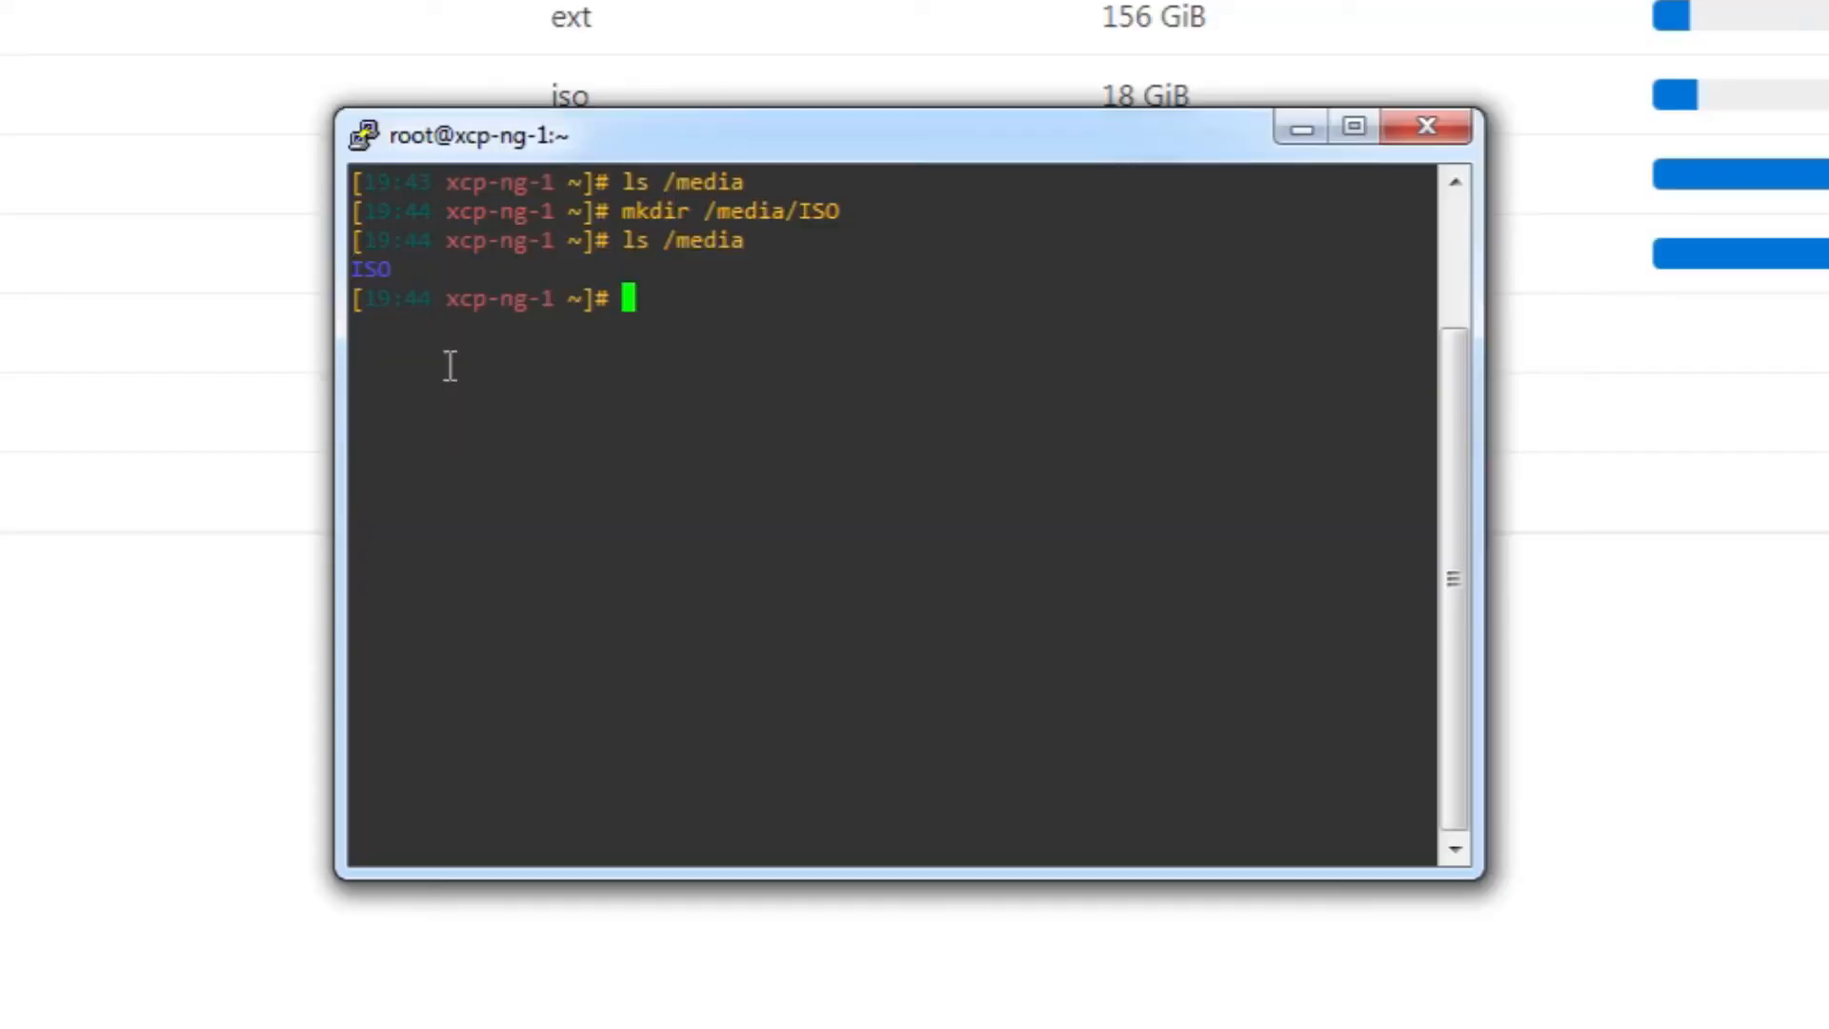
text(ls /media/ISO)
key(Return)
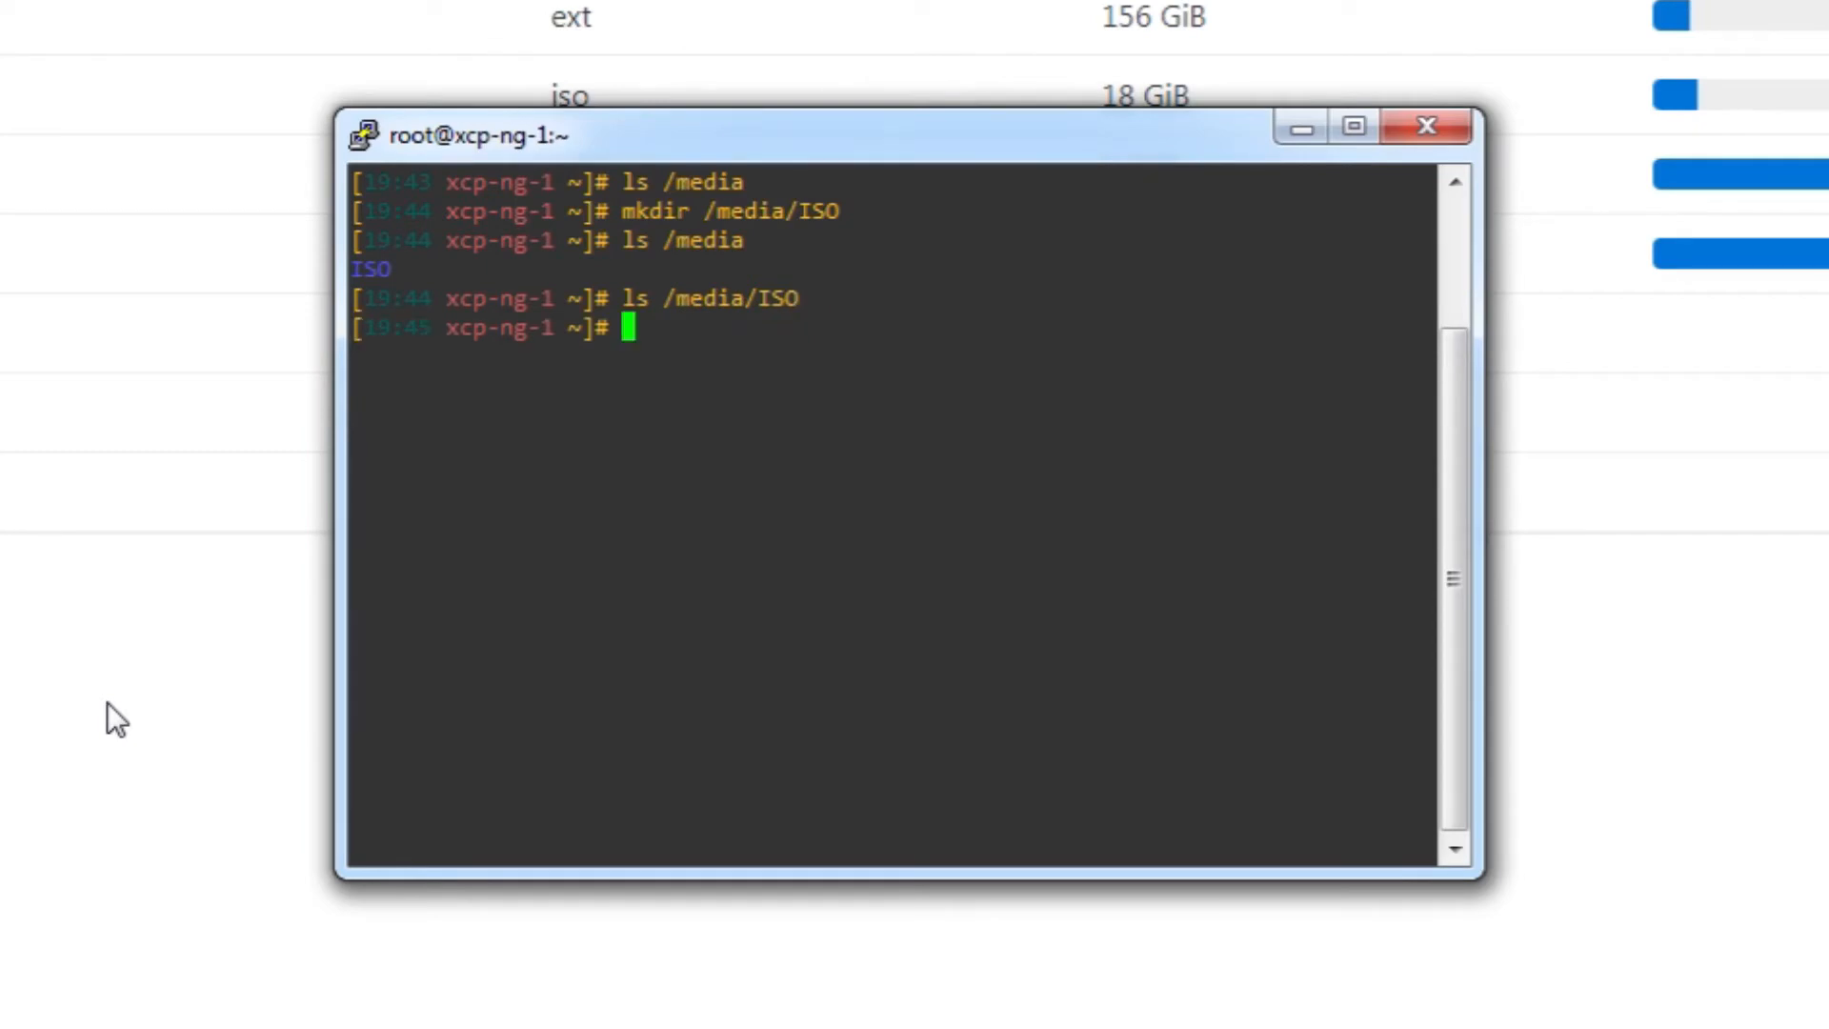
key(Up)
text(-l)
key(Return)
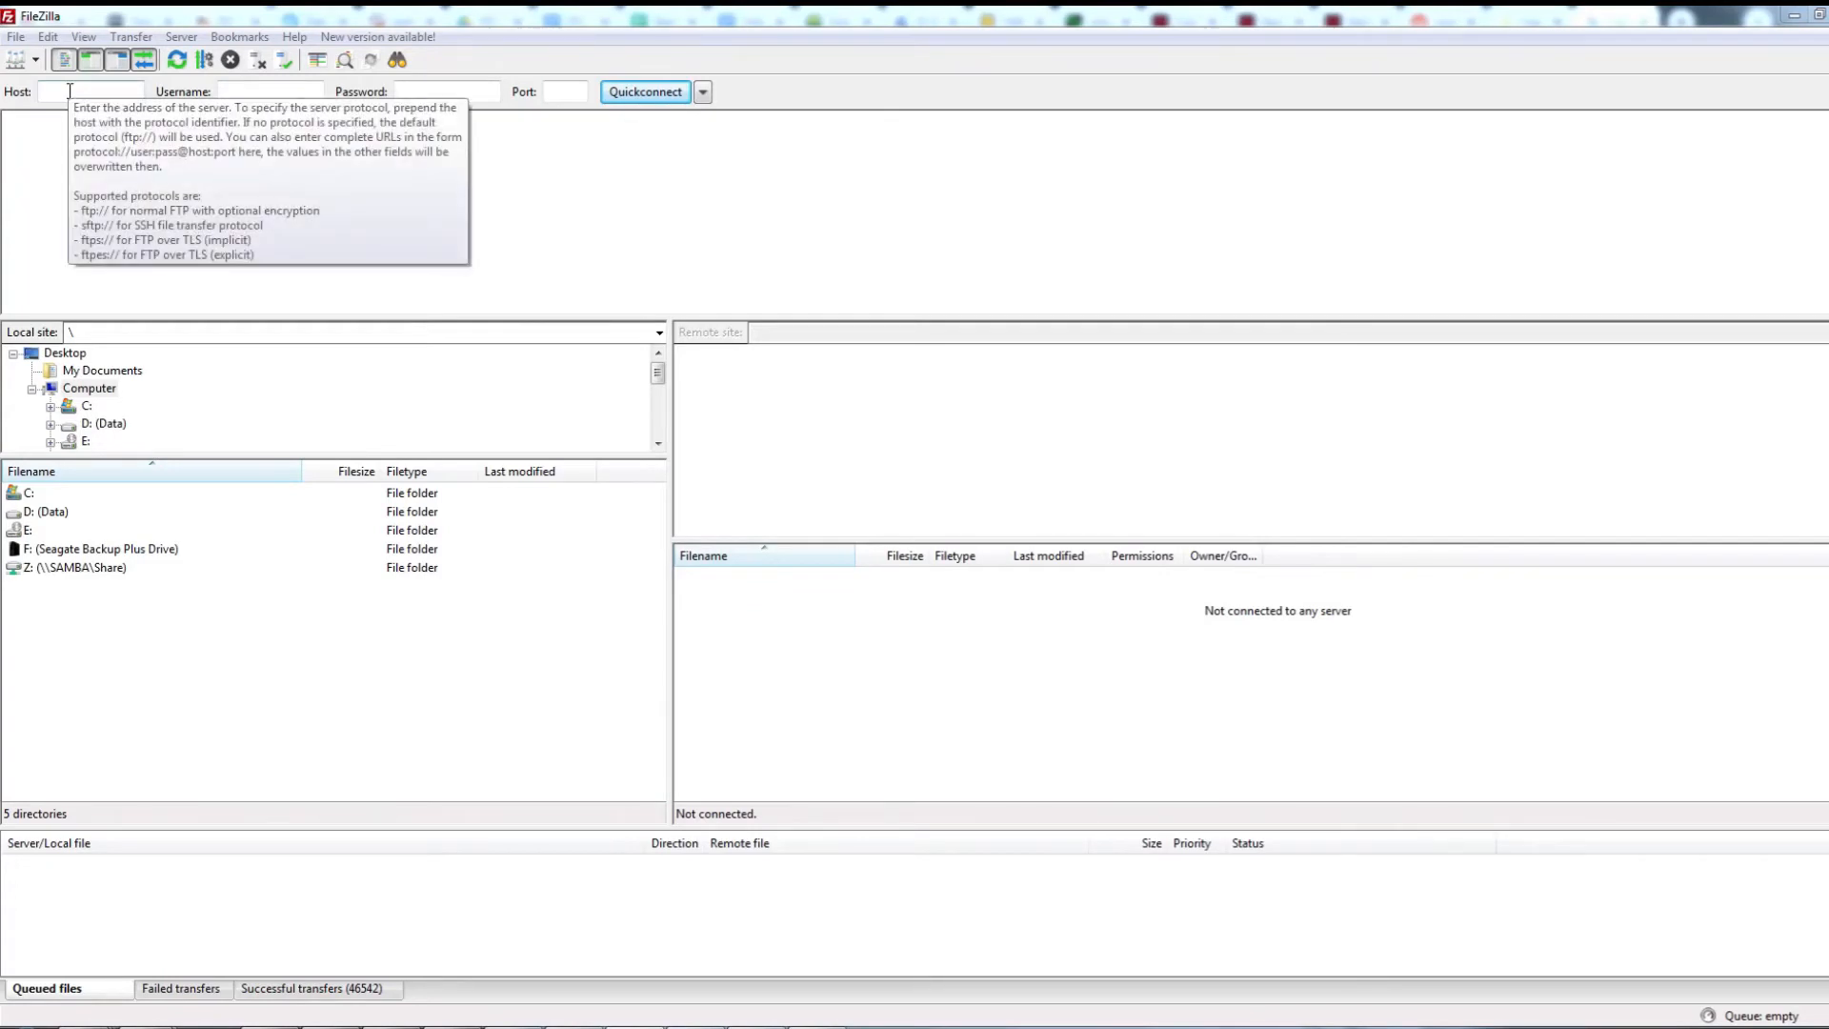
Quickconnect to sftp://192.168.1.70 on port 22 as root with the host password
click(702, 91)
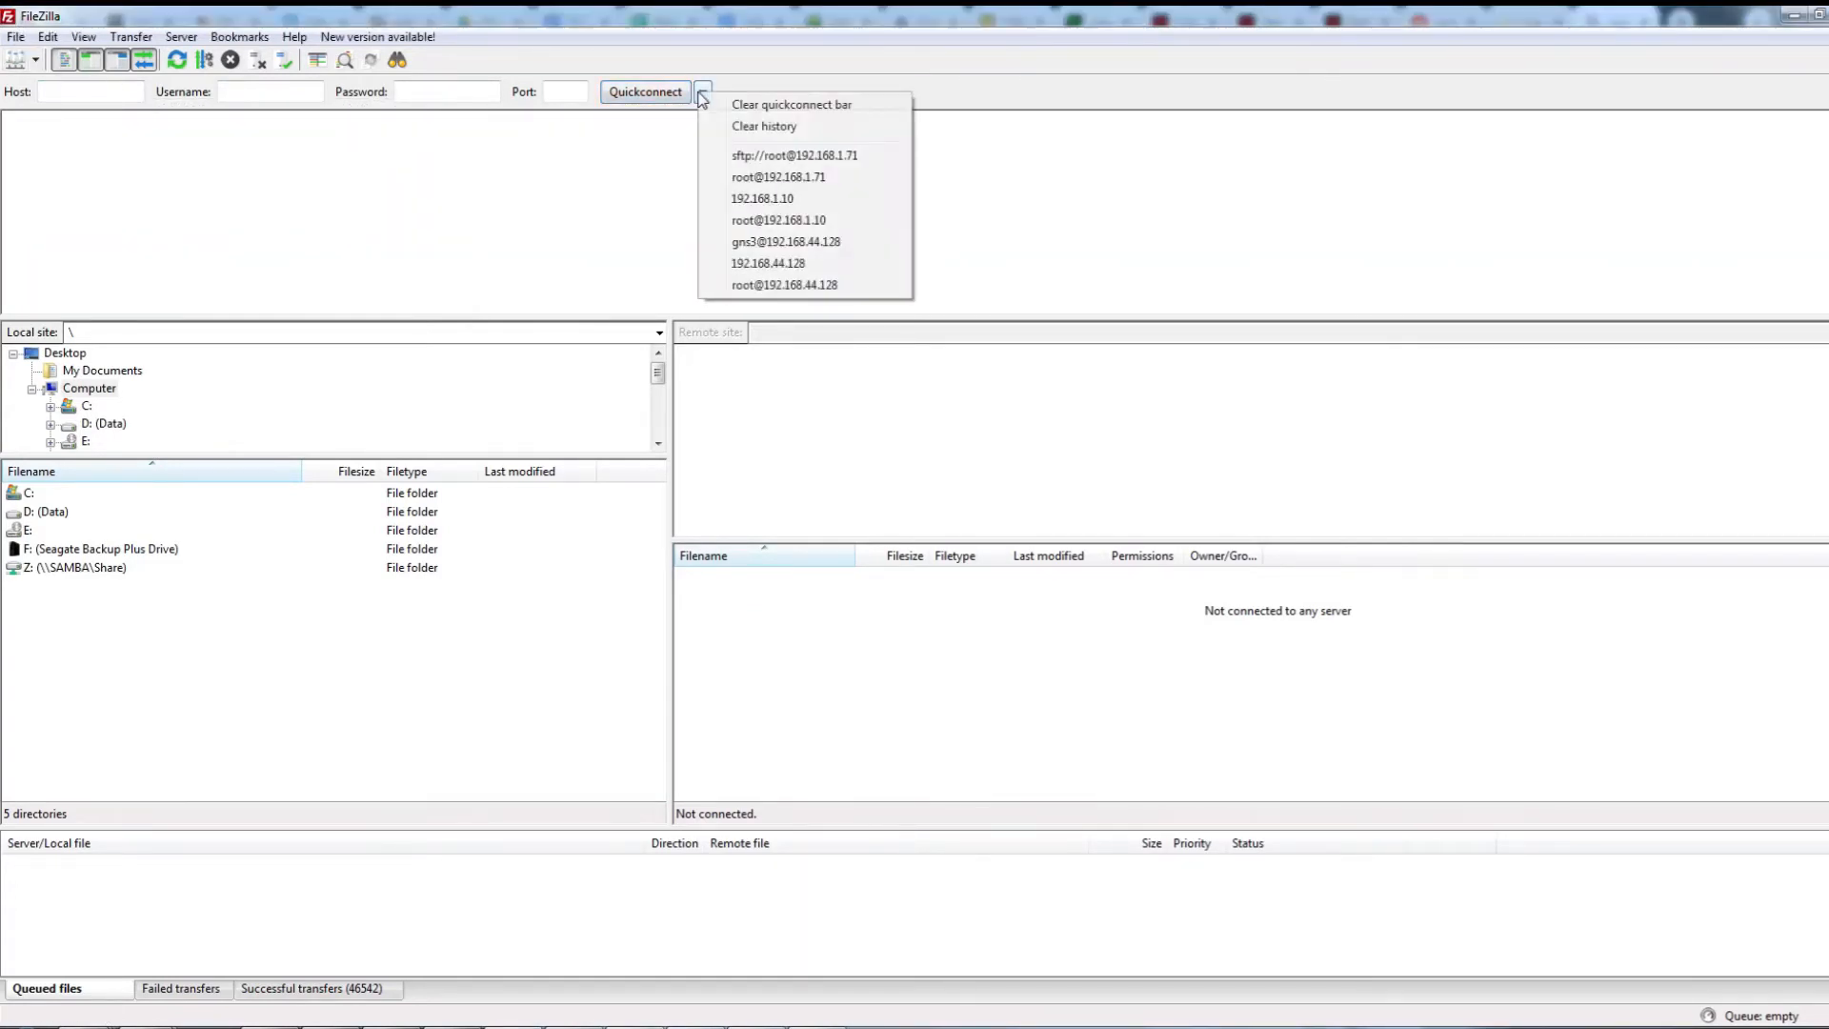
click(79, 105)
click(63, 96)
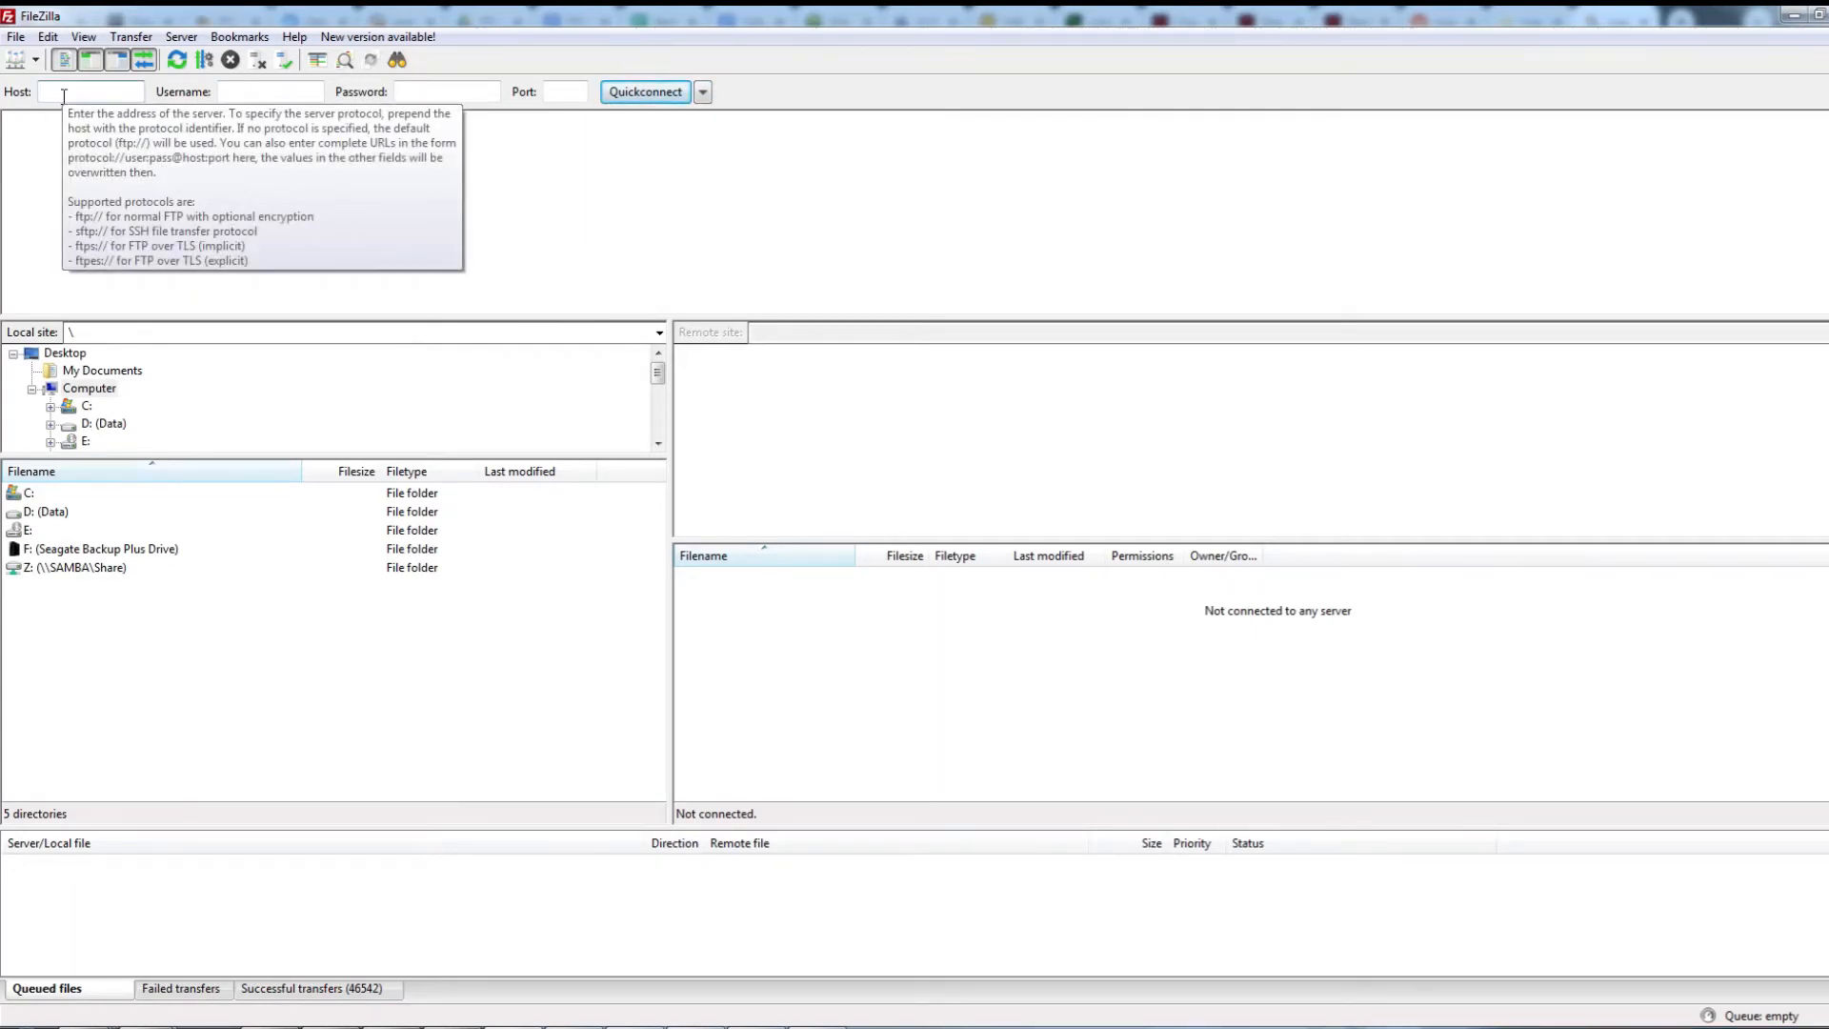
text(sftp:)
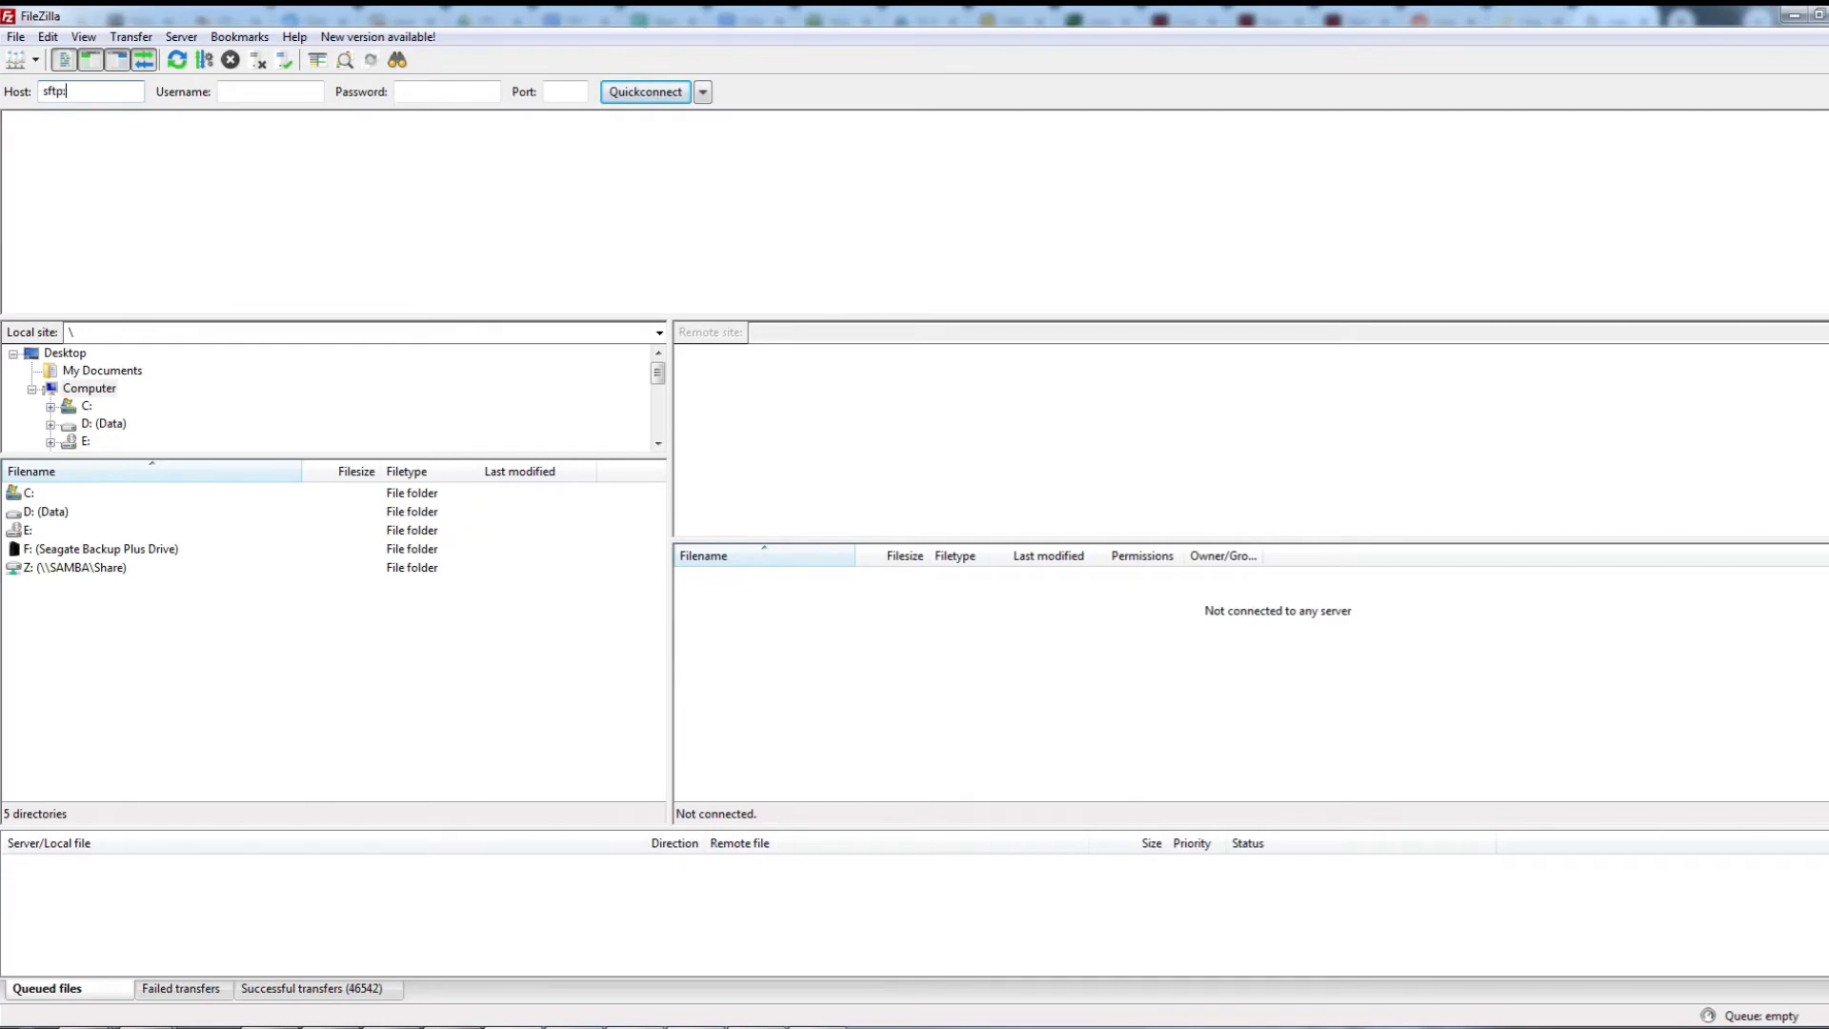
text(//192.168.1.70)
key(Tab)
text(root)
key(Tab)
text(••••••••)
key(Tab)
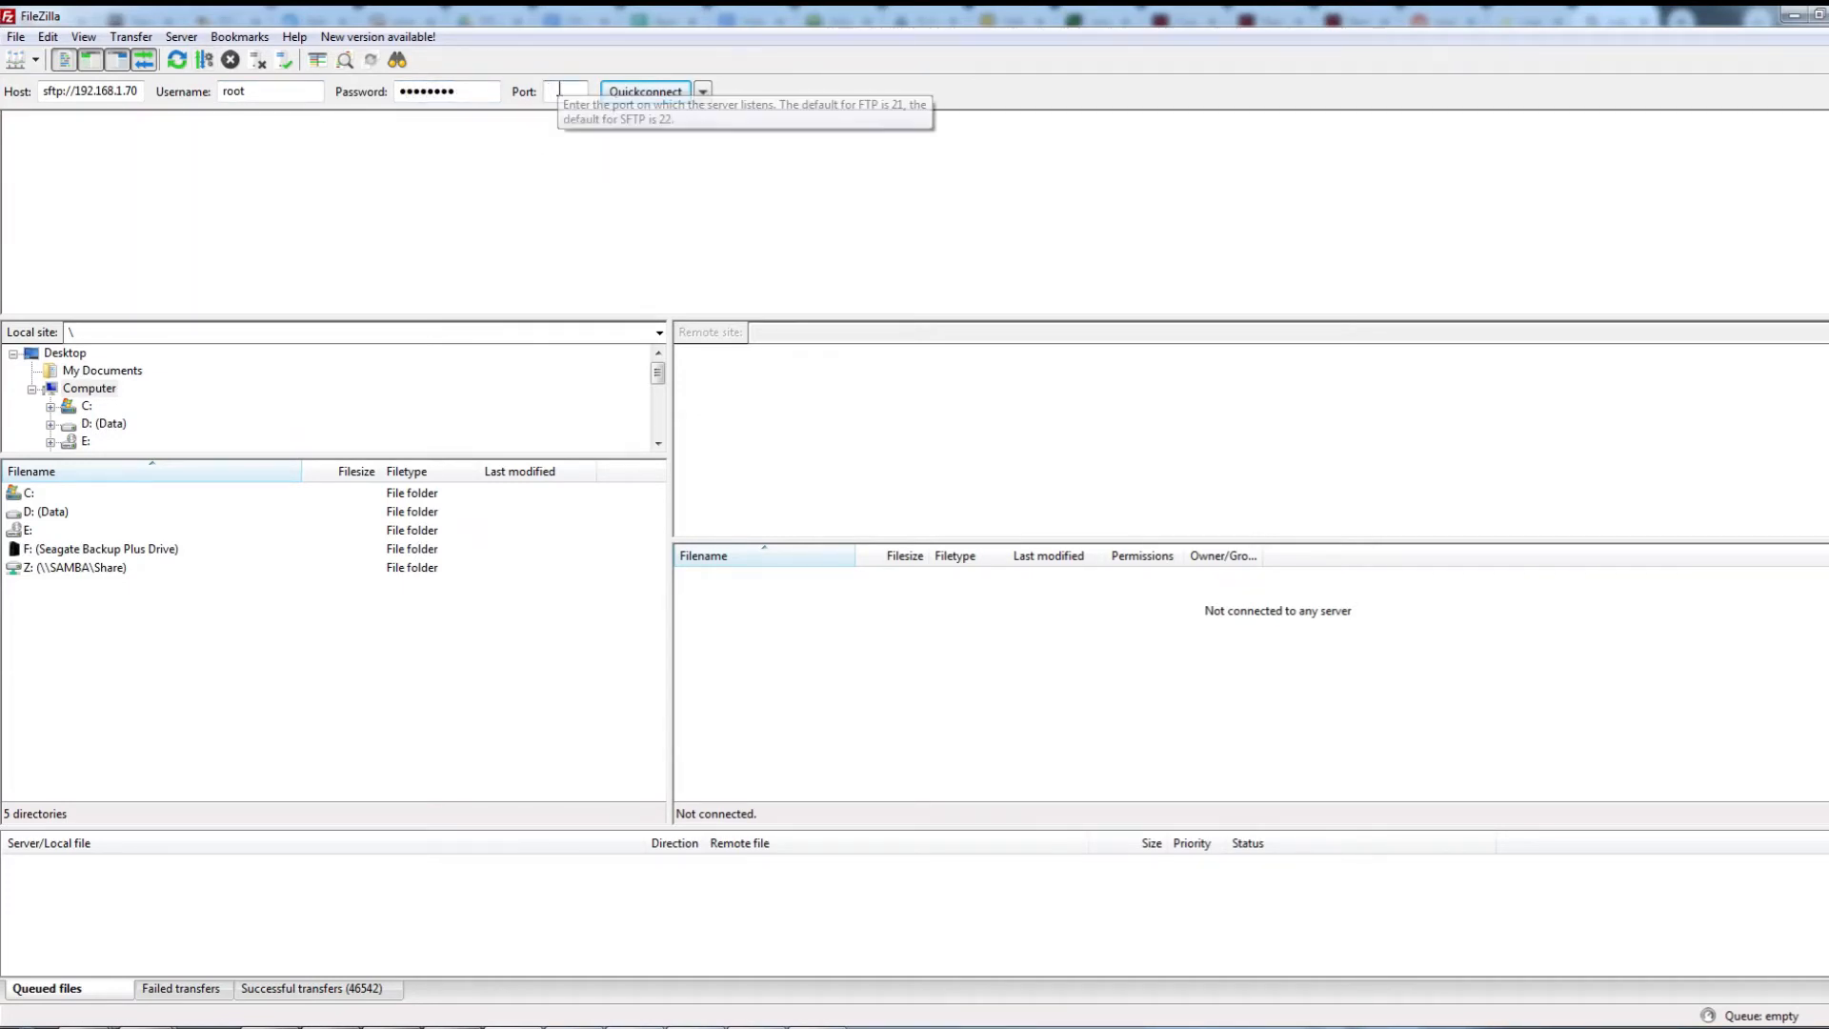
text(22)
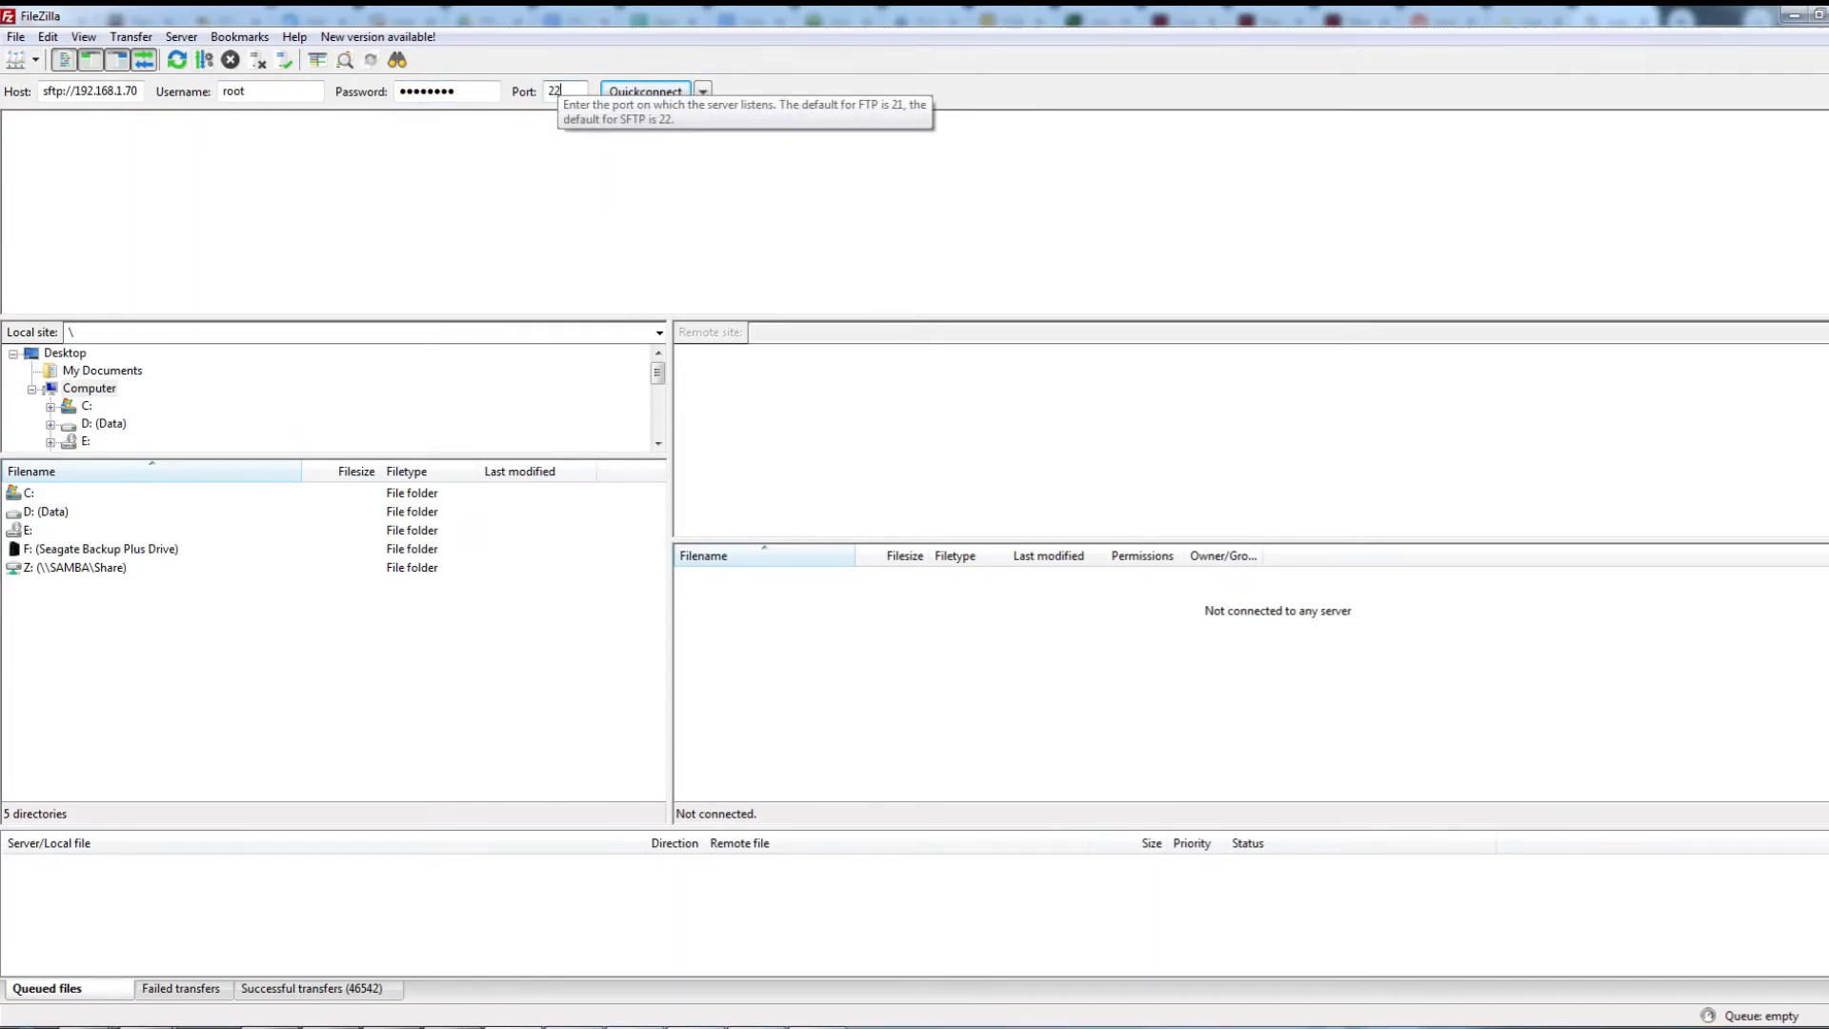
click(665, 95)
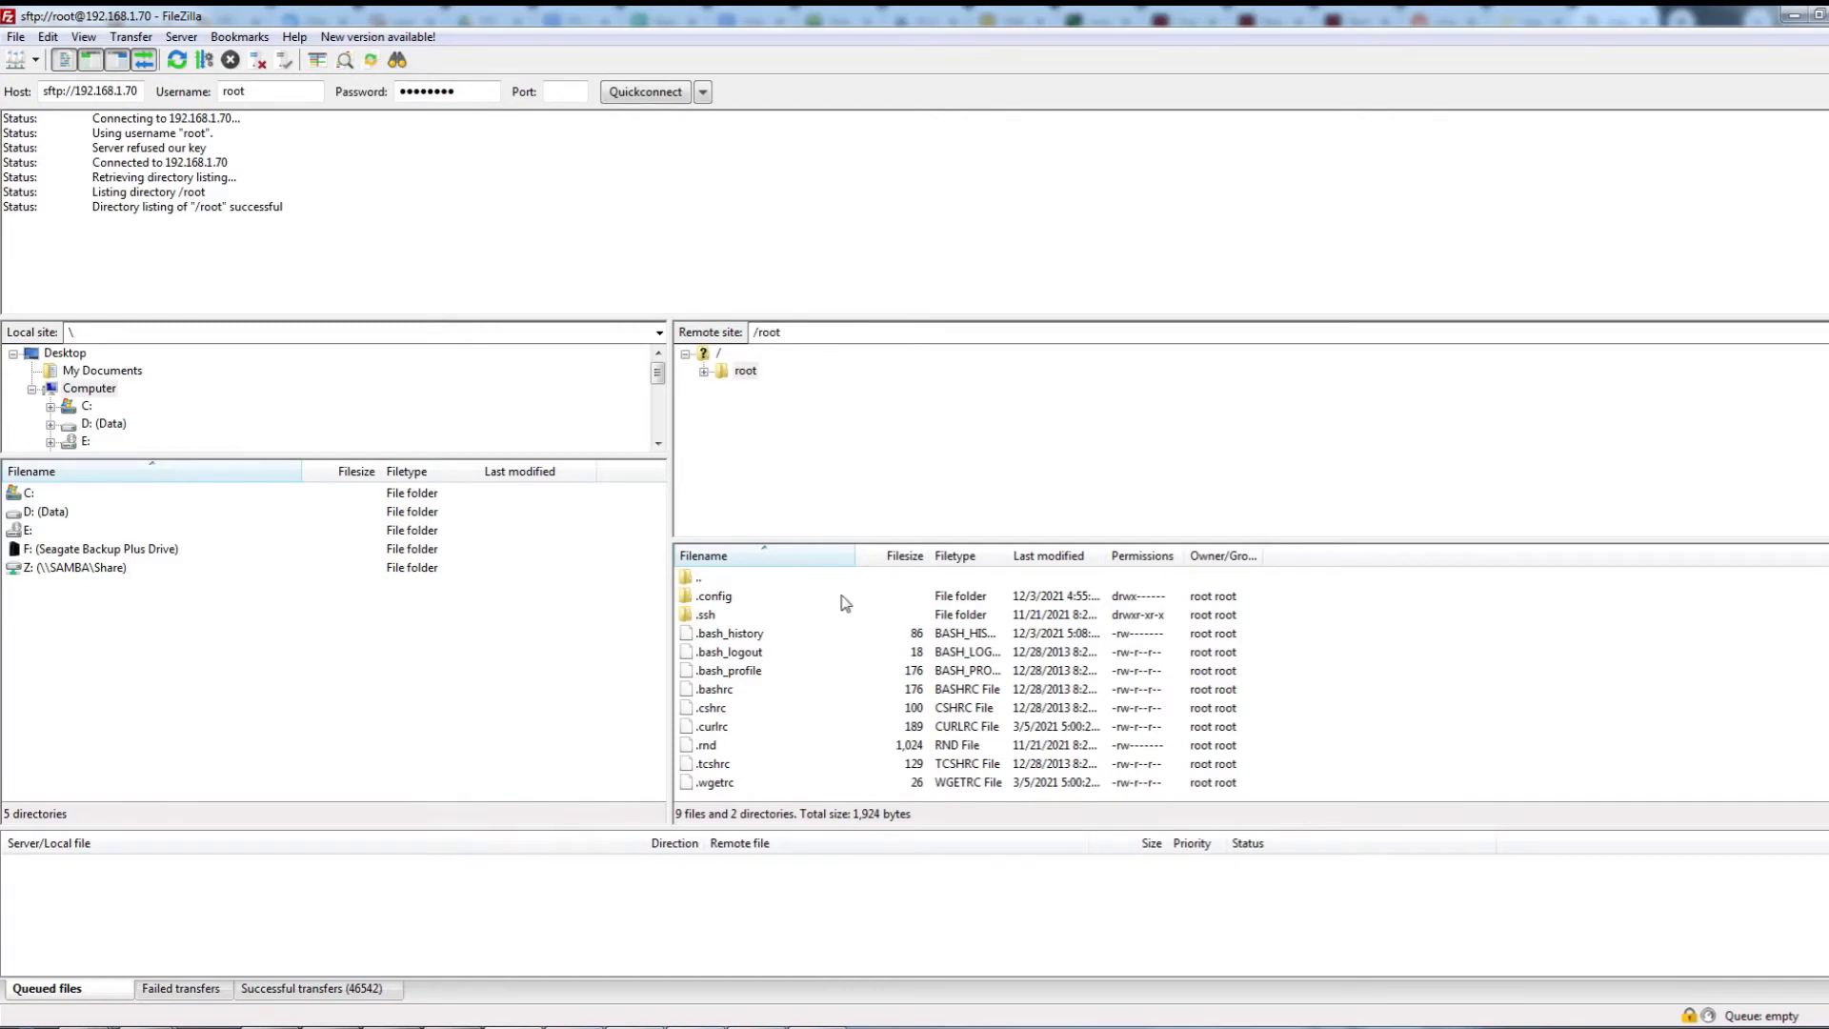
Browse the remote side to /media and select the ISO folder
click(719, 354)
click(750, 515)
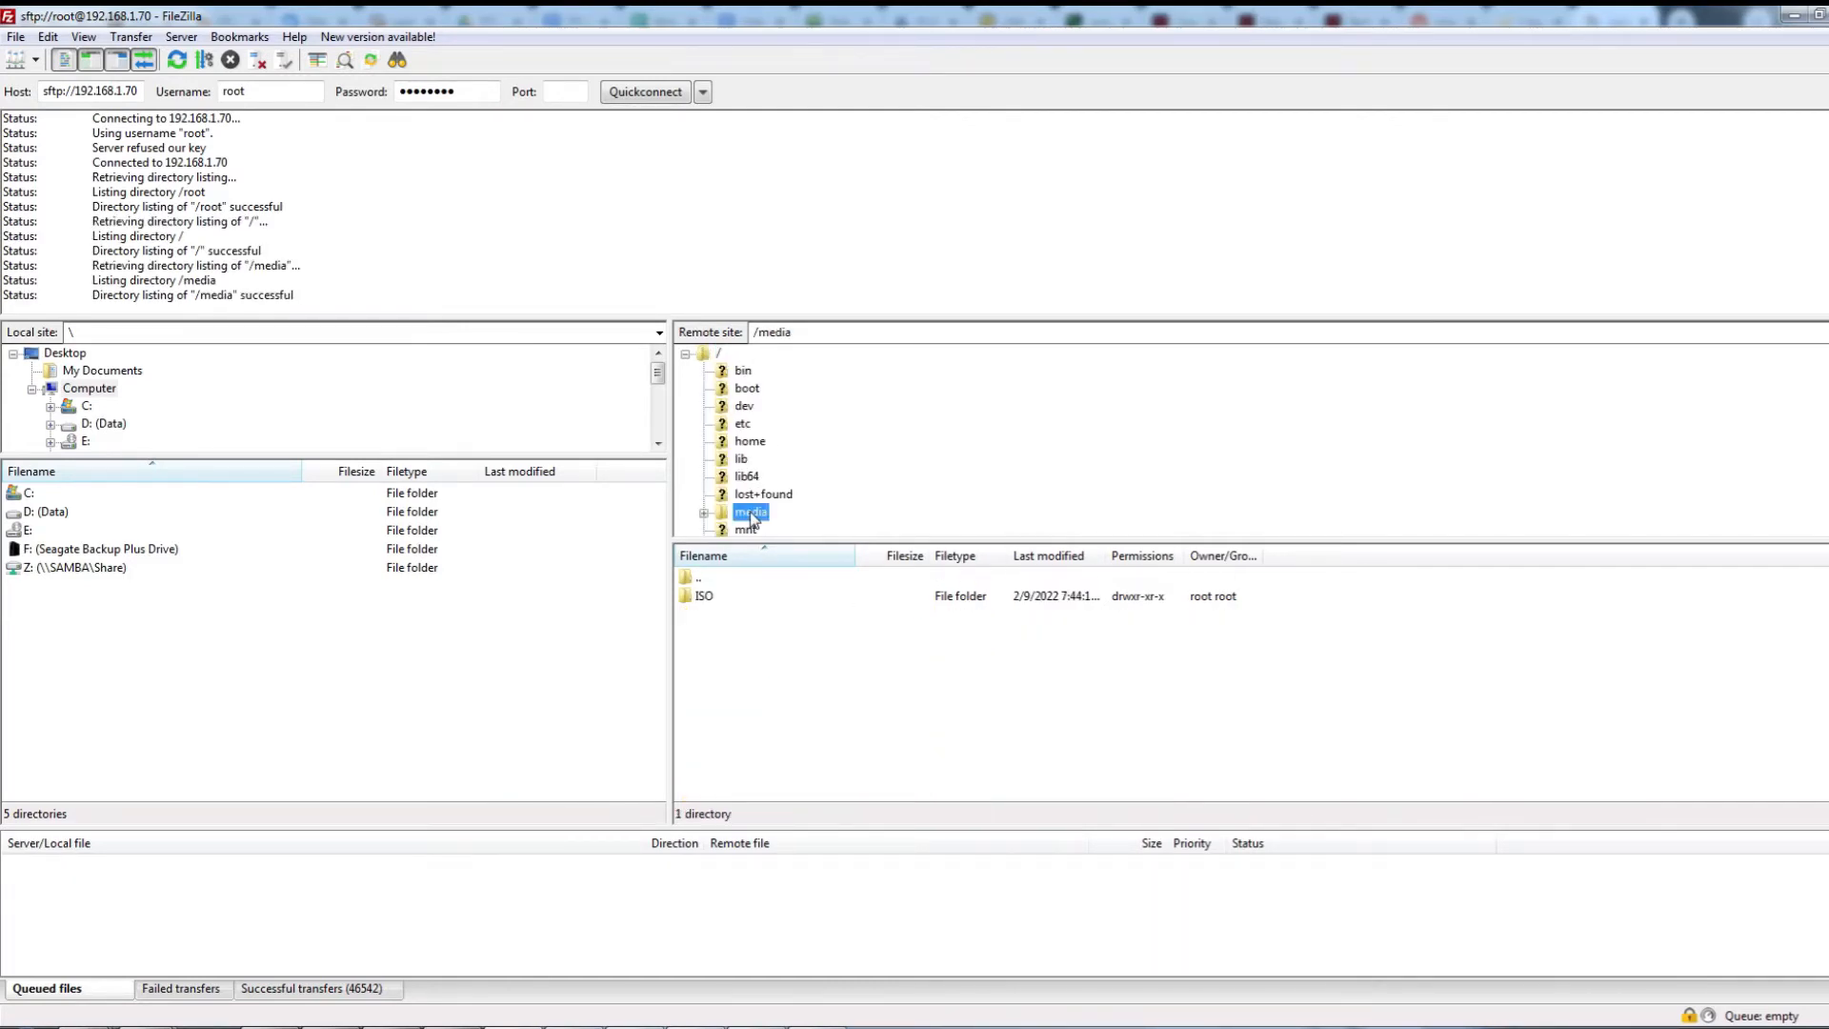
click(705, 597)
click(705, 596)
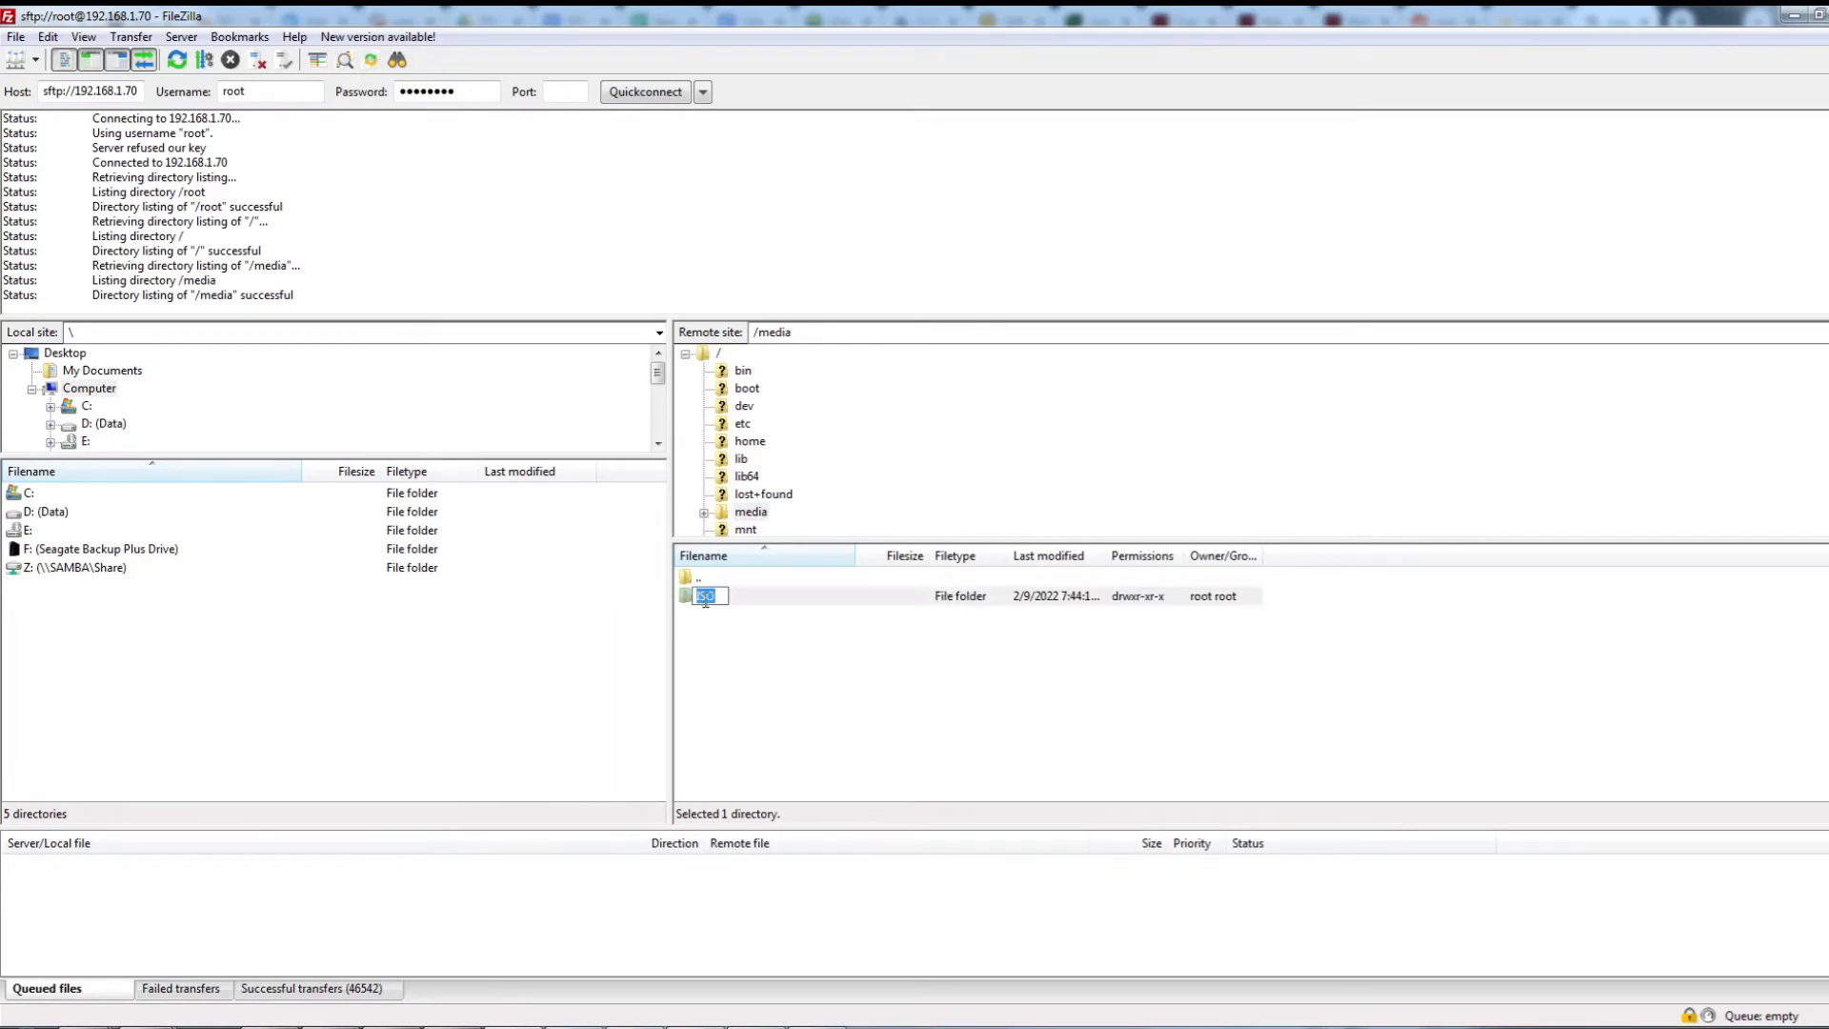
key(Escape)
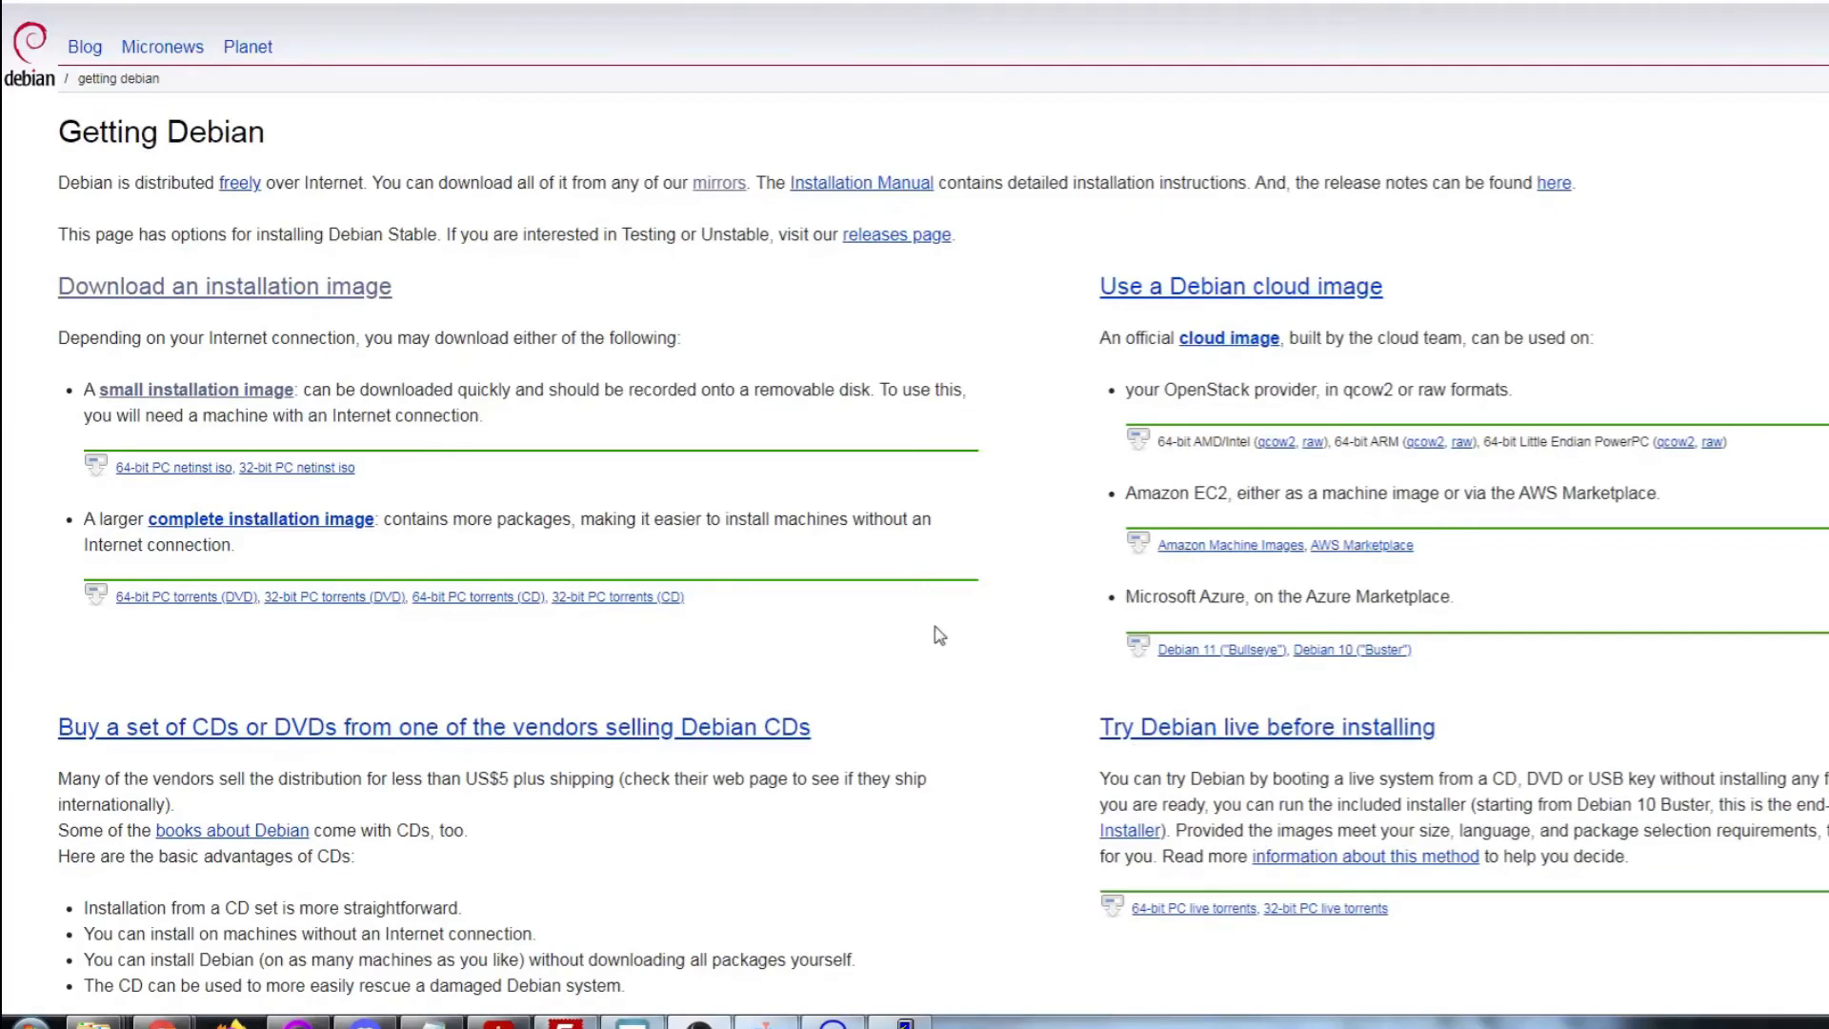
Copy the 64-bit PC netinst iso link address from the Getting Debian page
right_click(164, 471)
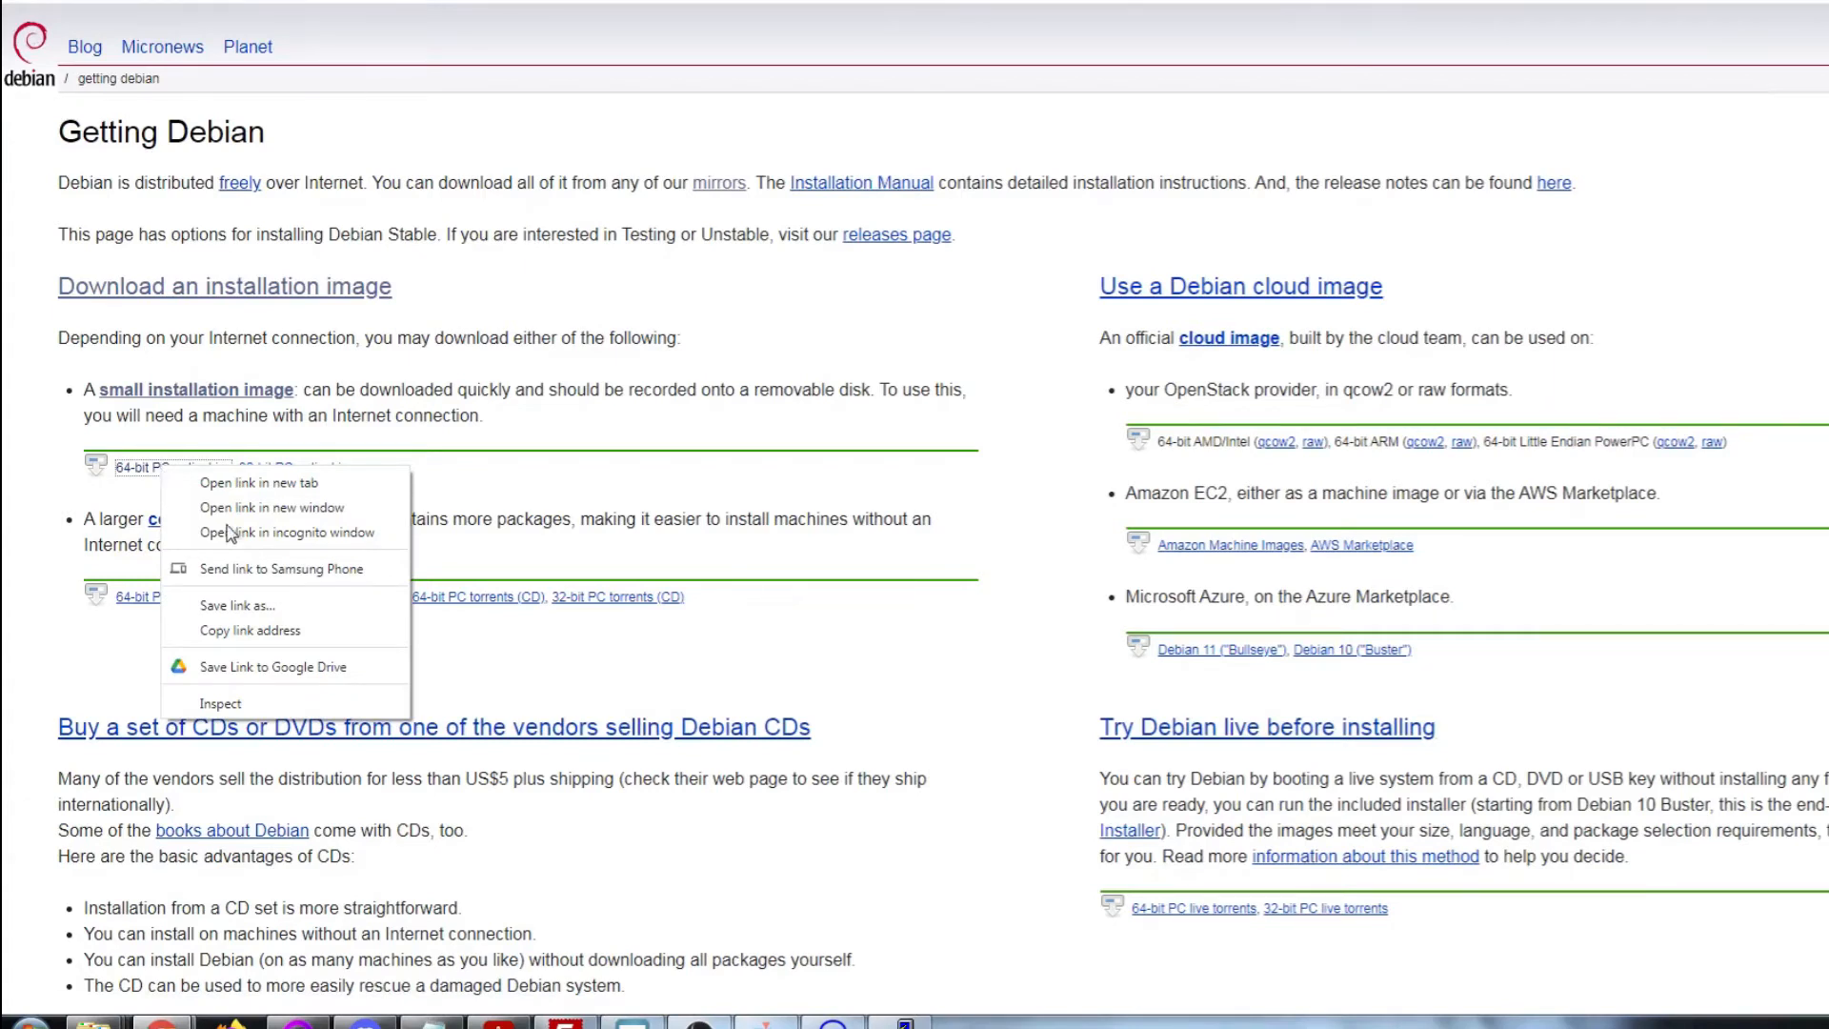
click(259, 630)
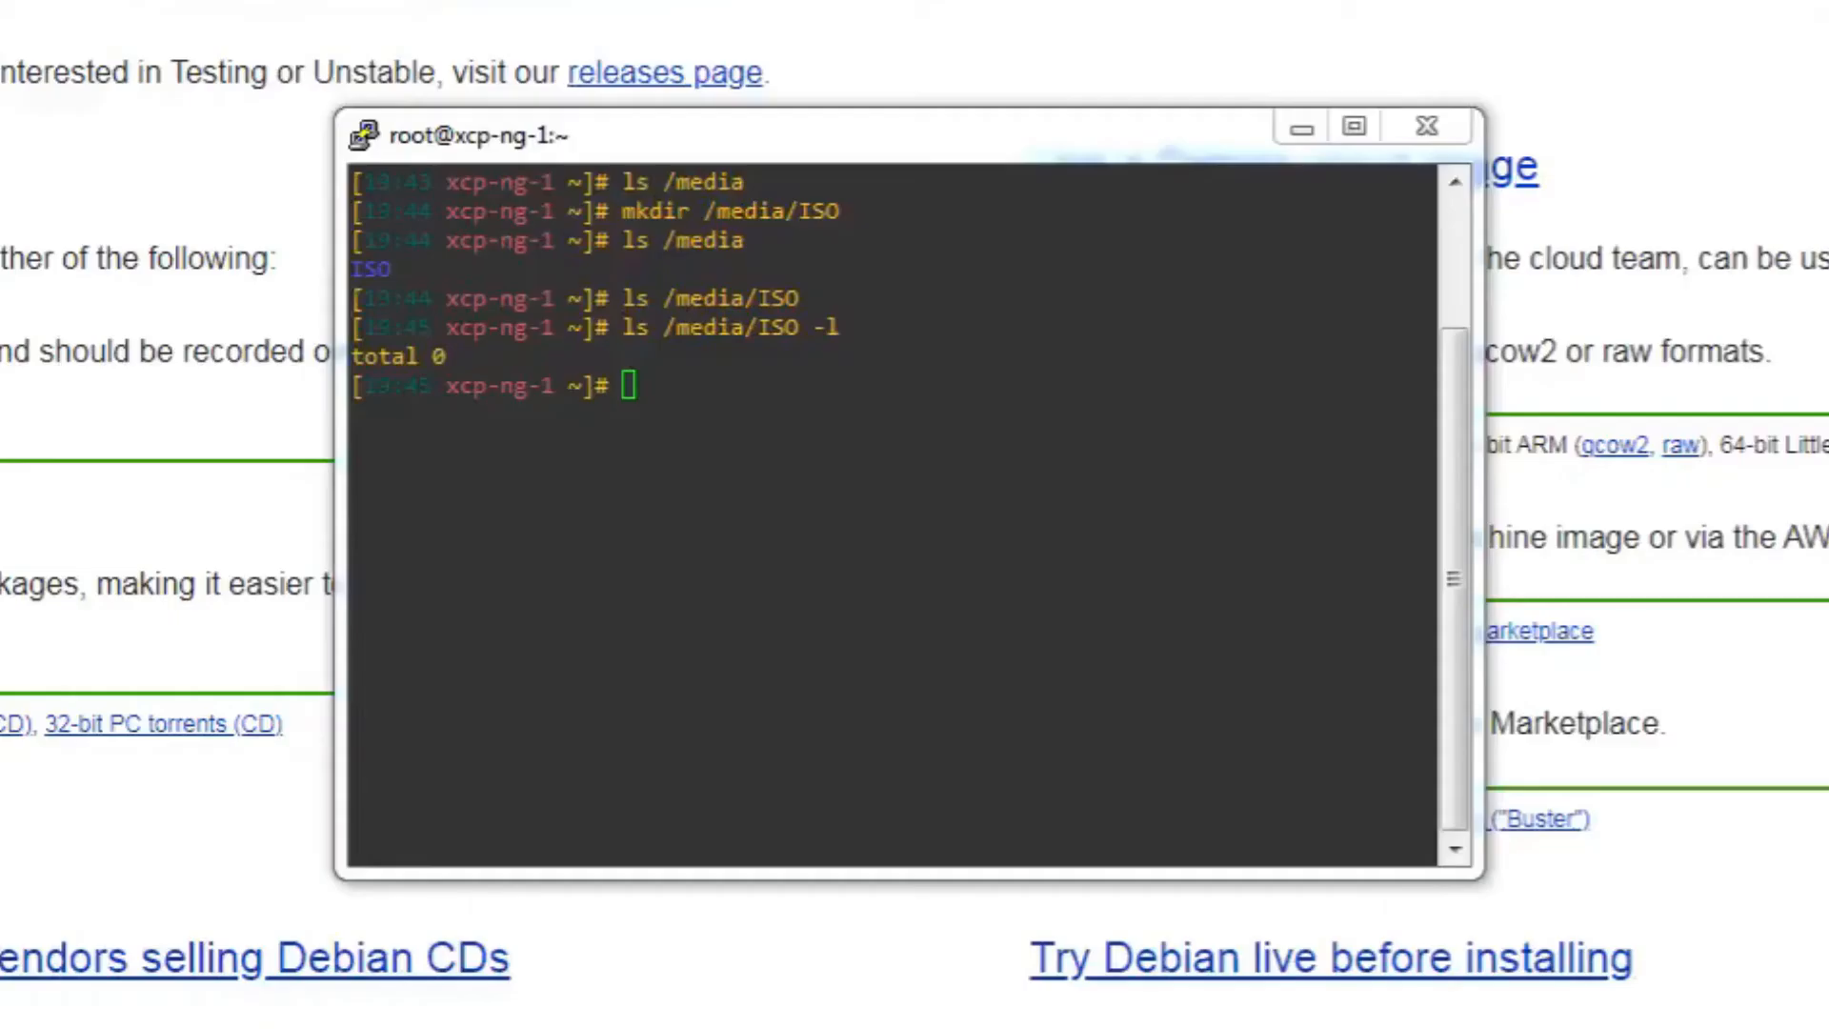
click(1075, 413)
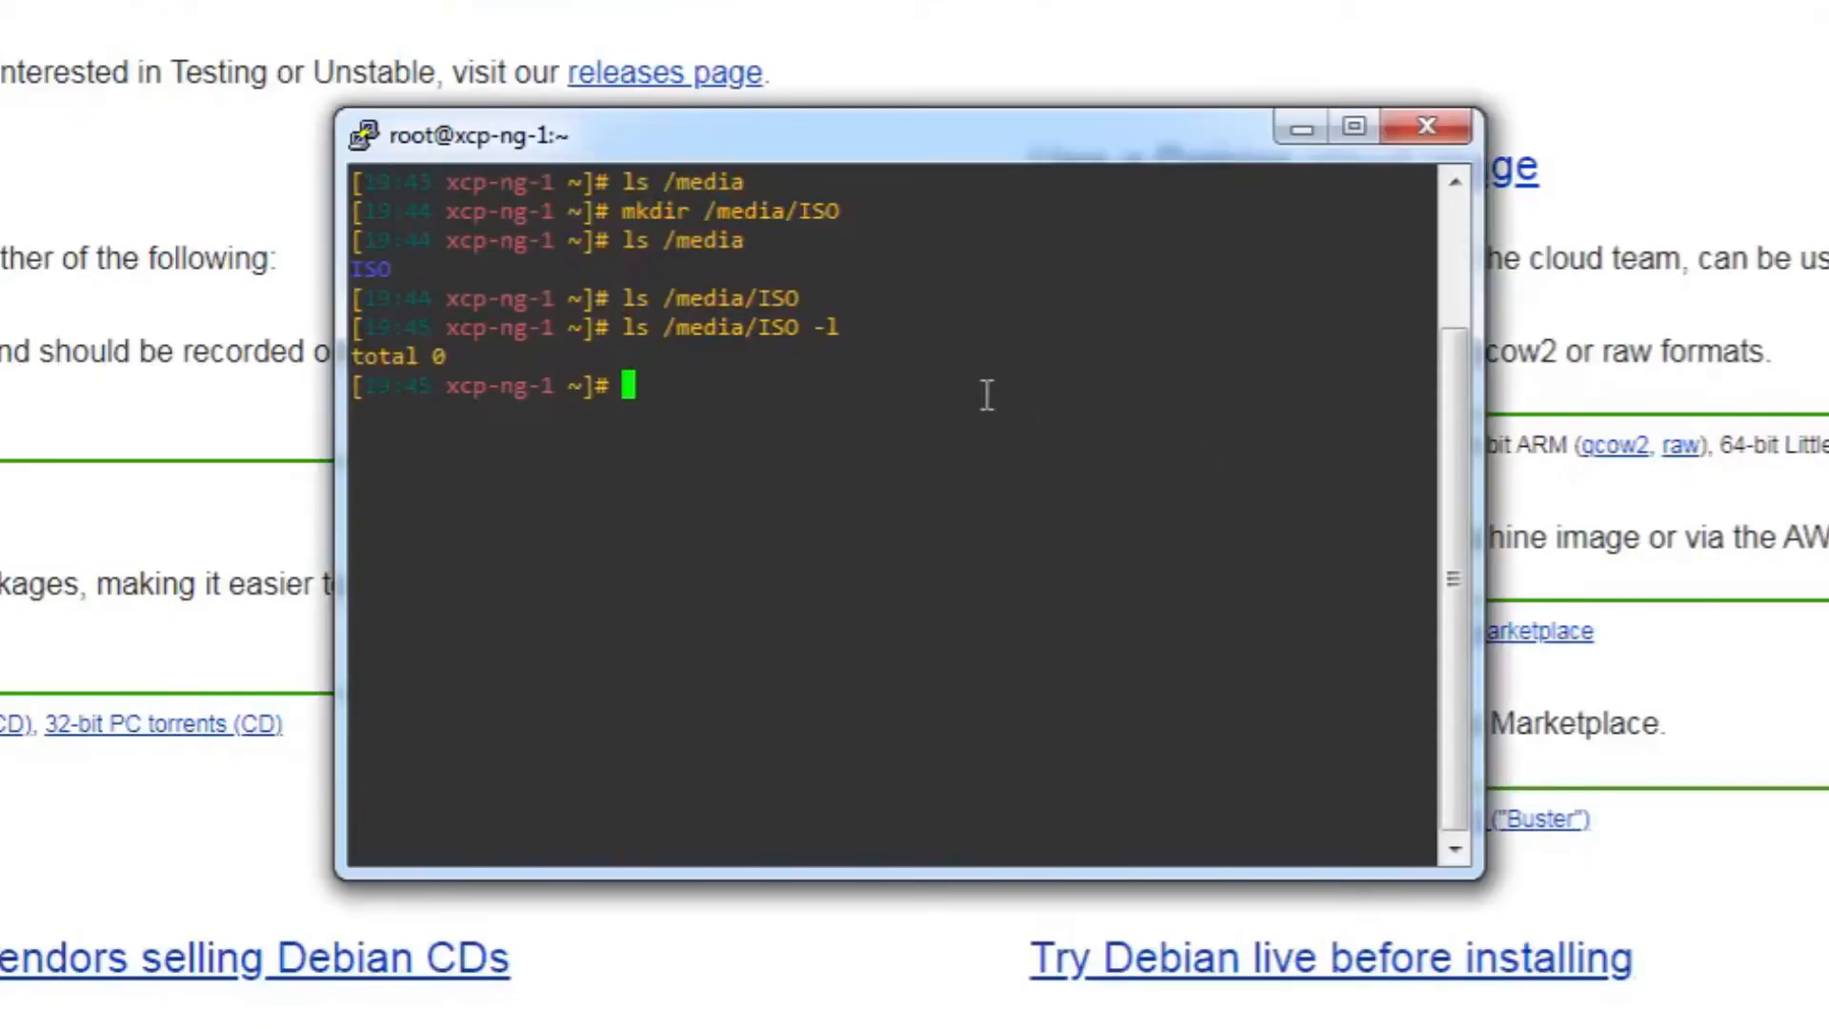
Change to /media/ISO/ and run wget on the pasted netinst ISO URL
text(cd /m)
key(Tab)
key(Tab)
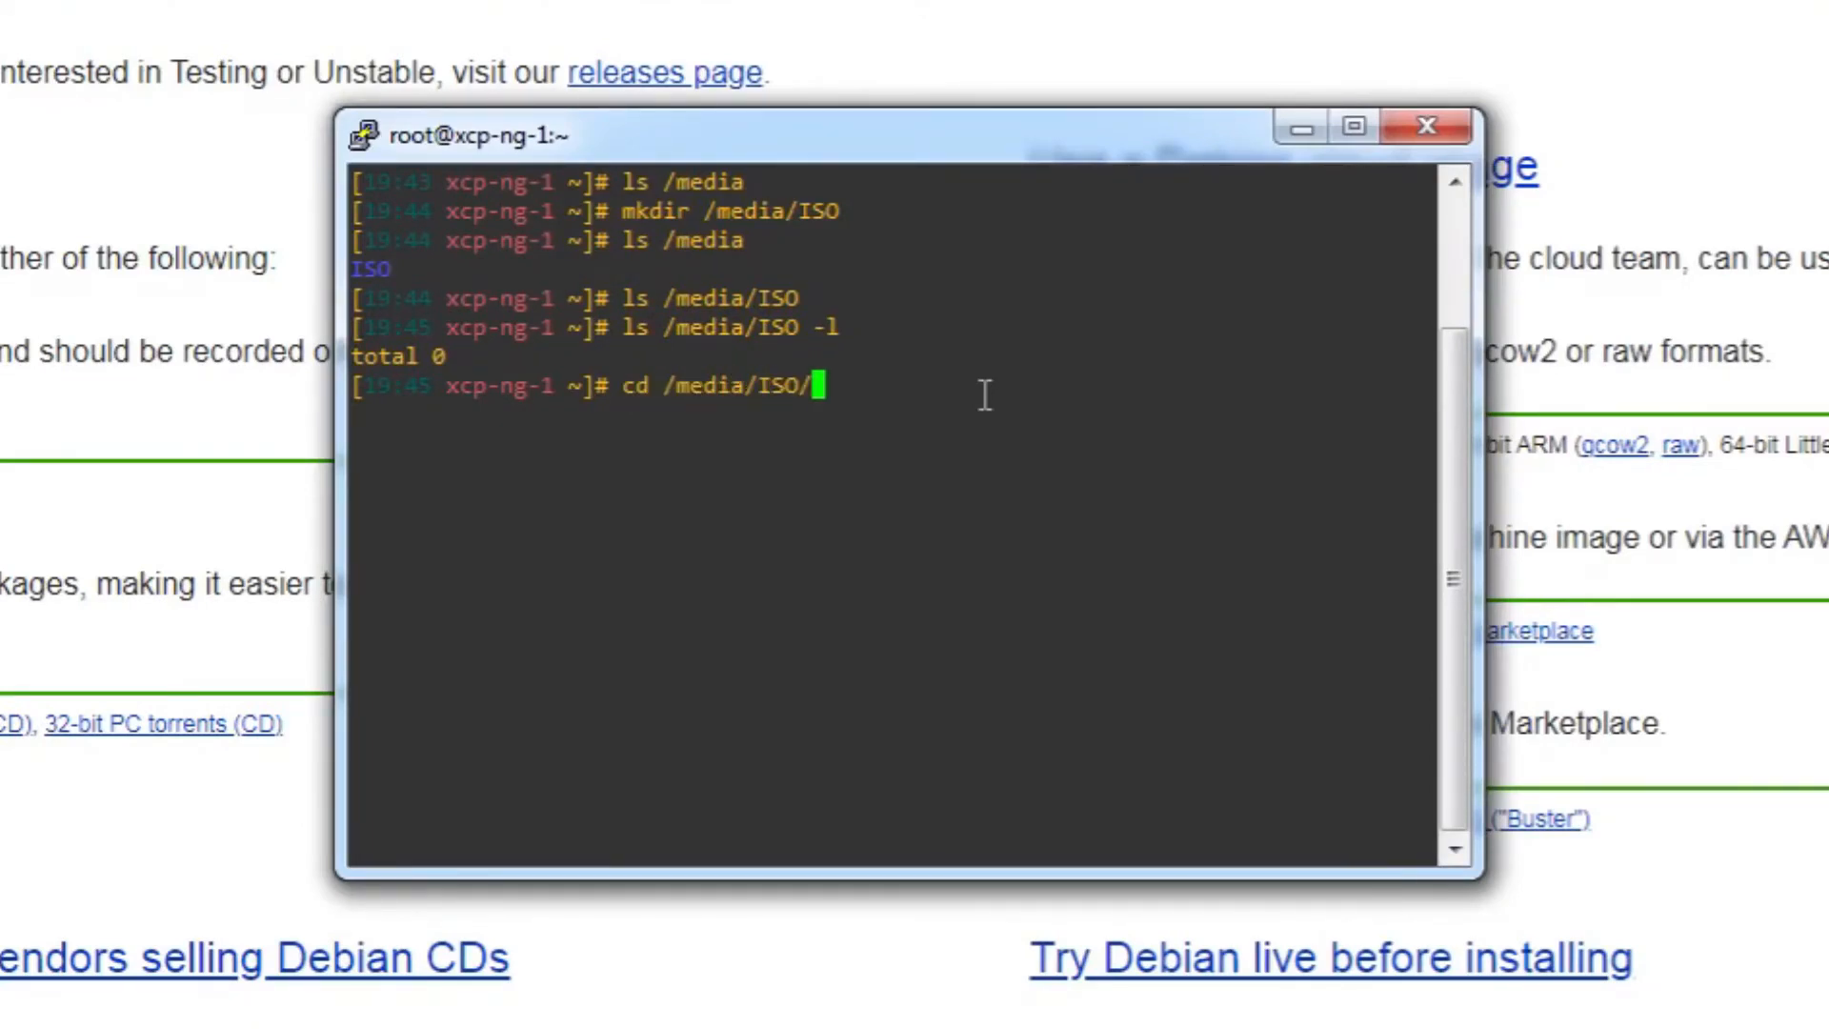
key(Return)
text(wget ")
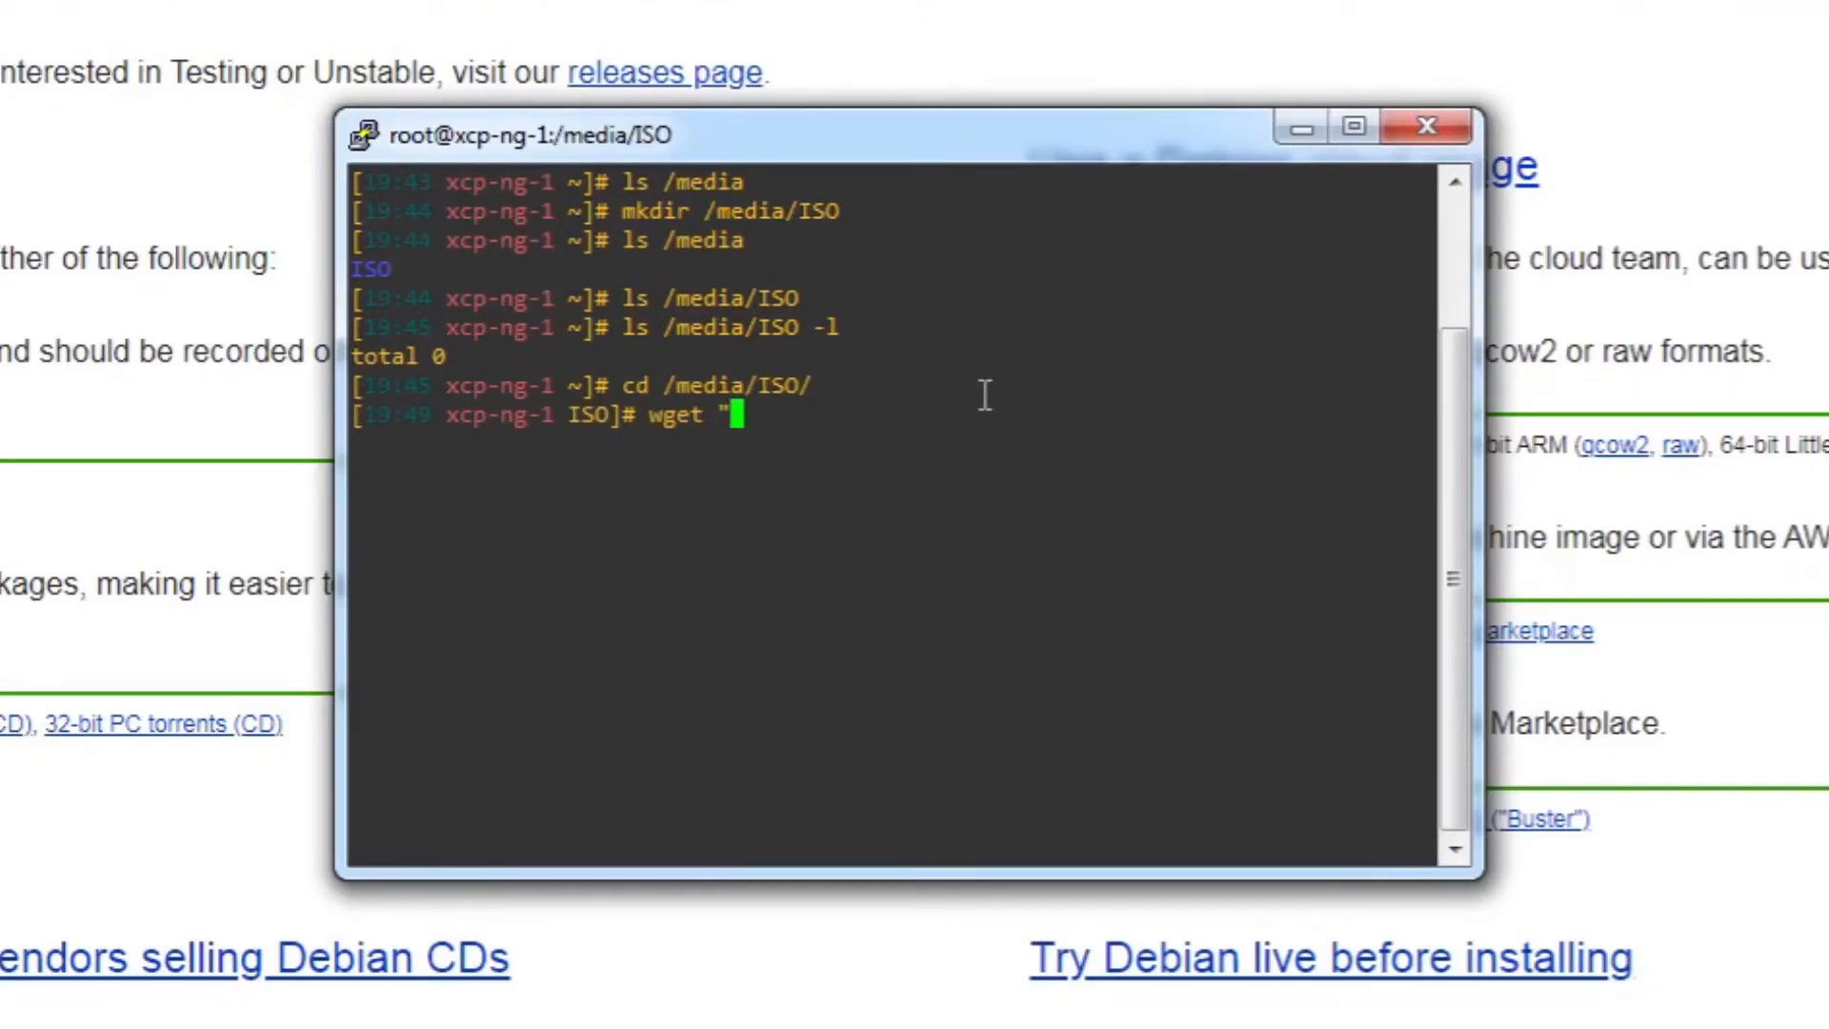
right_click(762, 424)
text(")
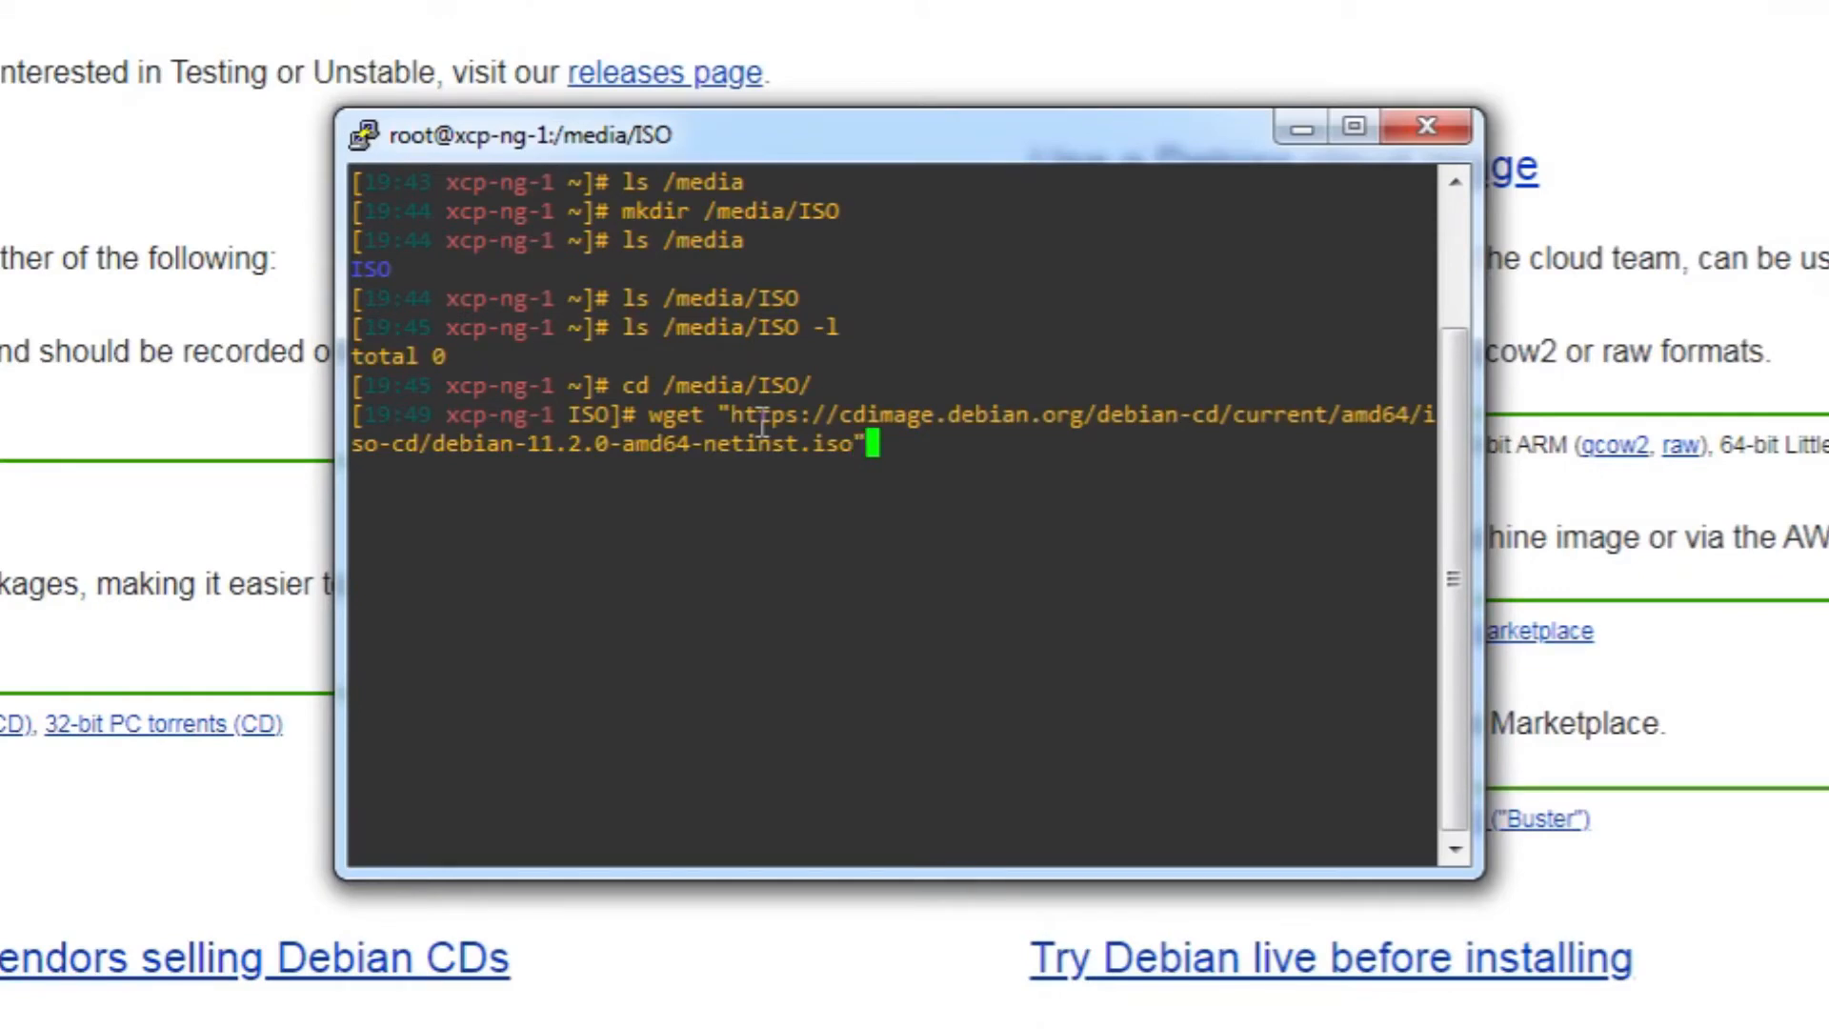
key(Return)
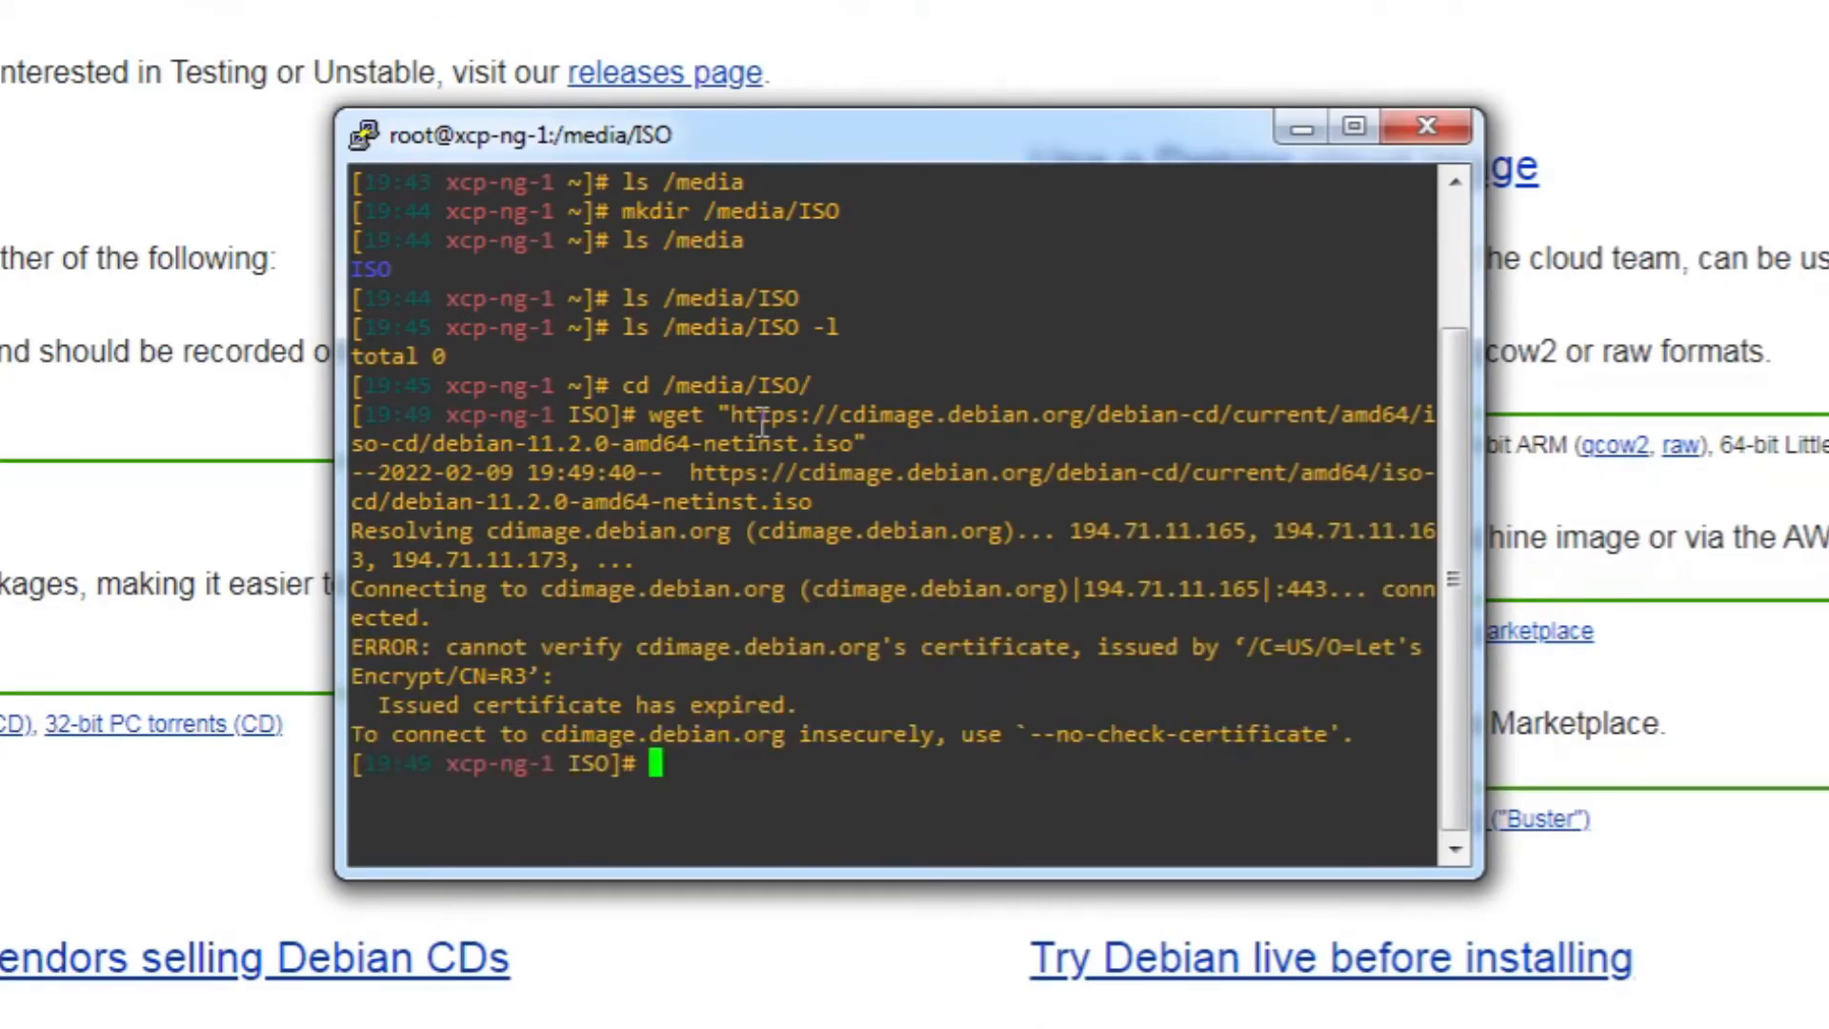
Rerun the wget download with --no-check-certificate after the certificate error
key(Up)
text(--)
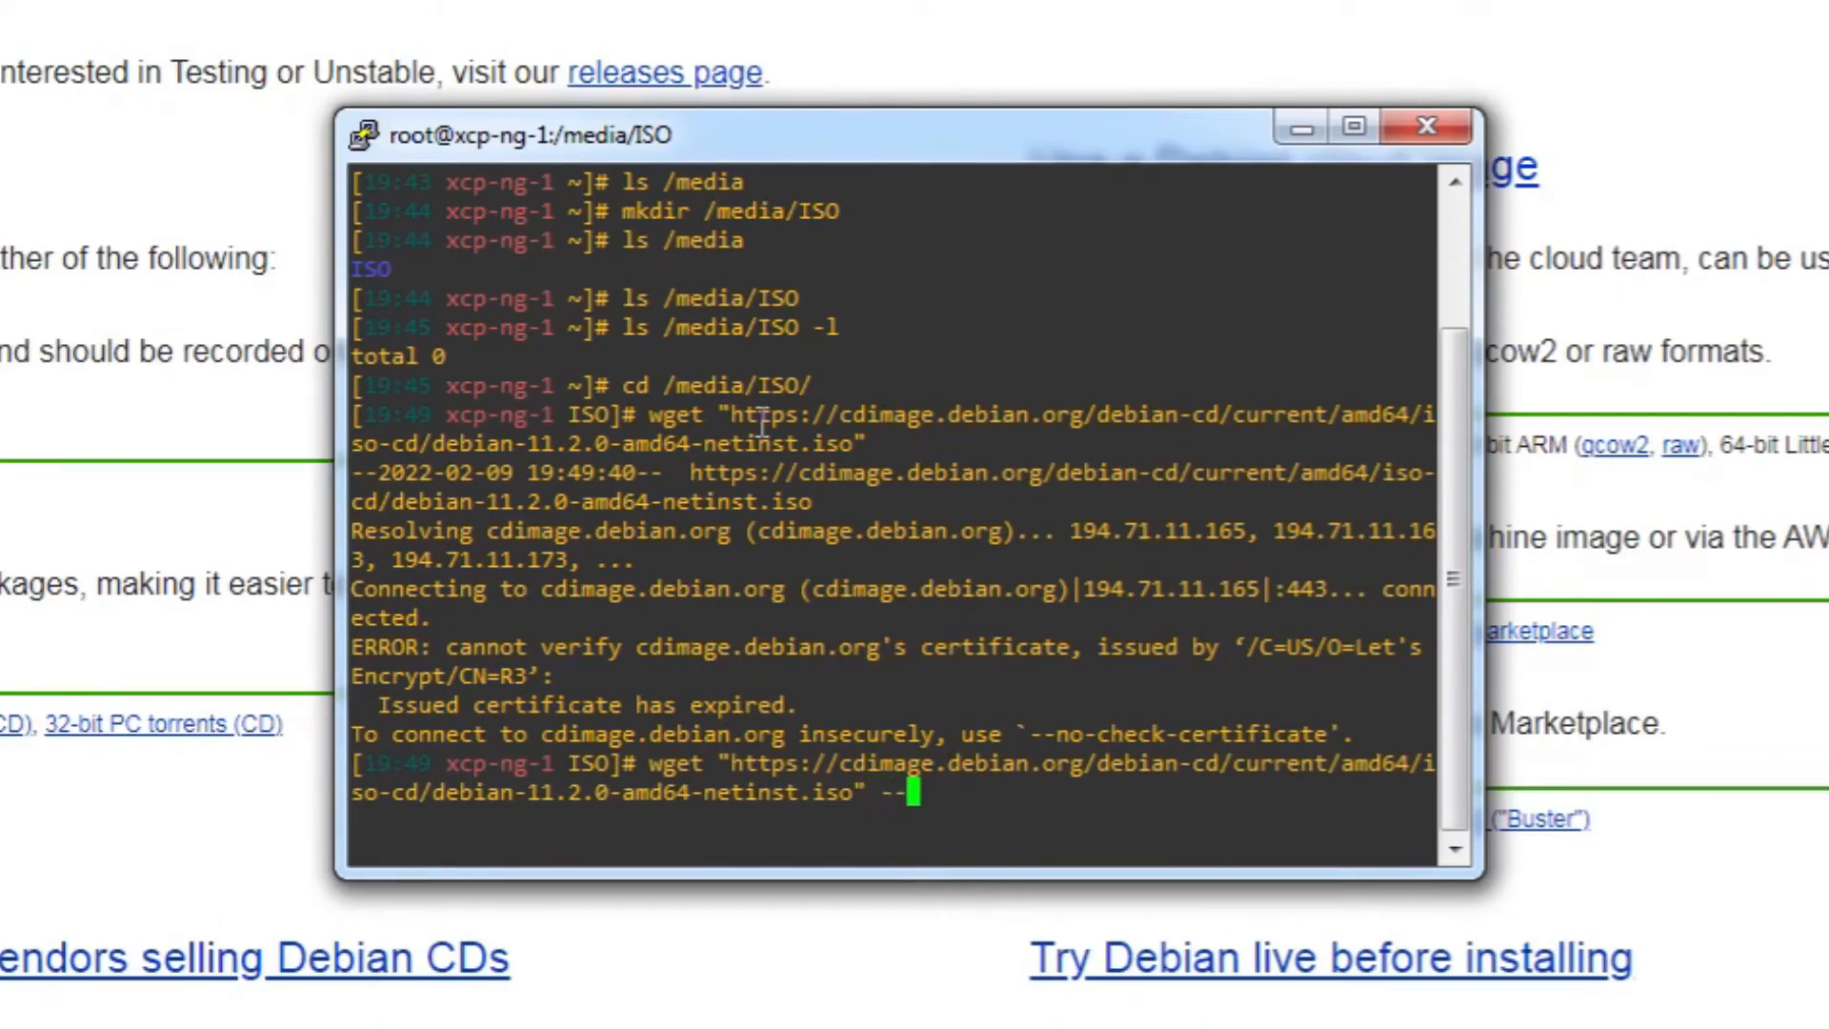
text(no-ch)
key(Tab)
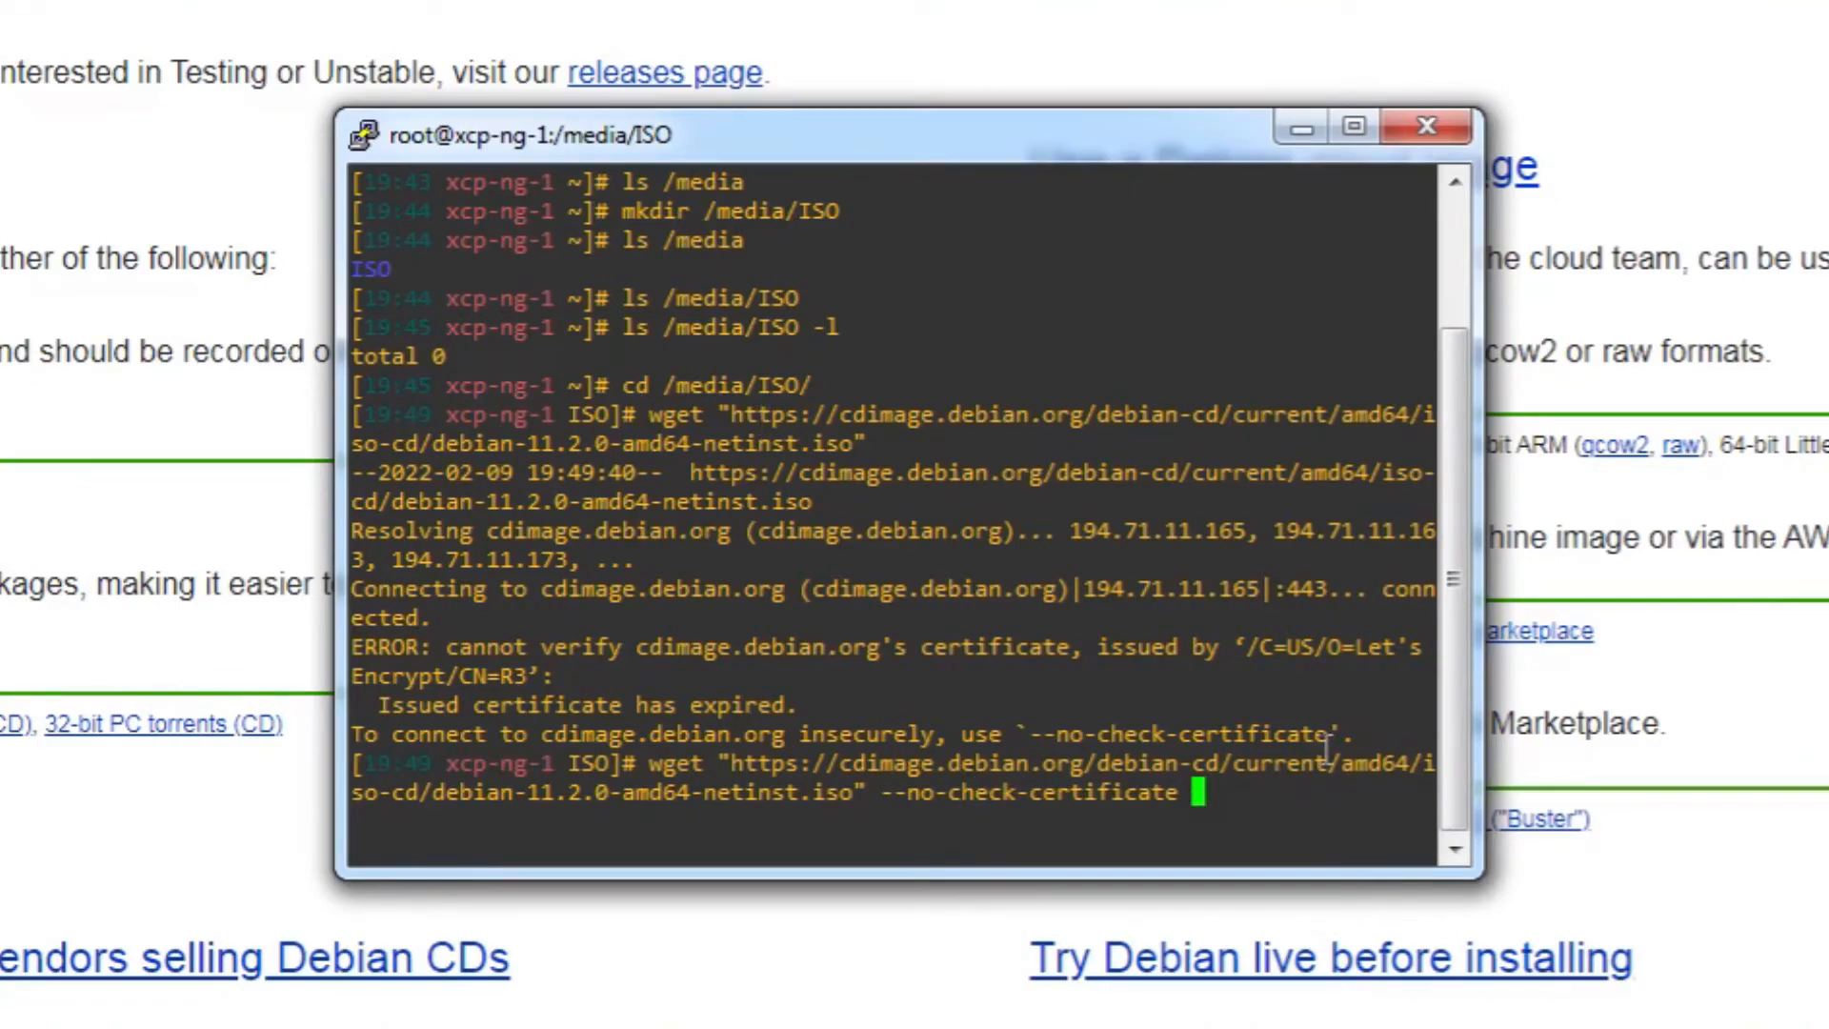
key(Return)
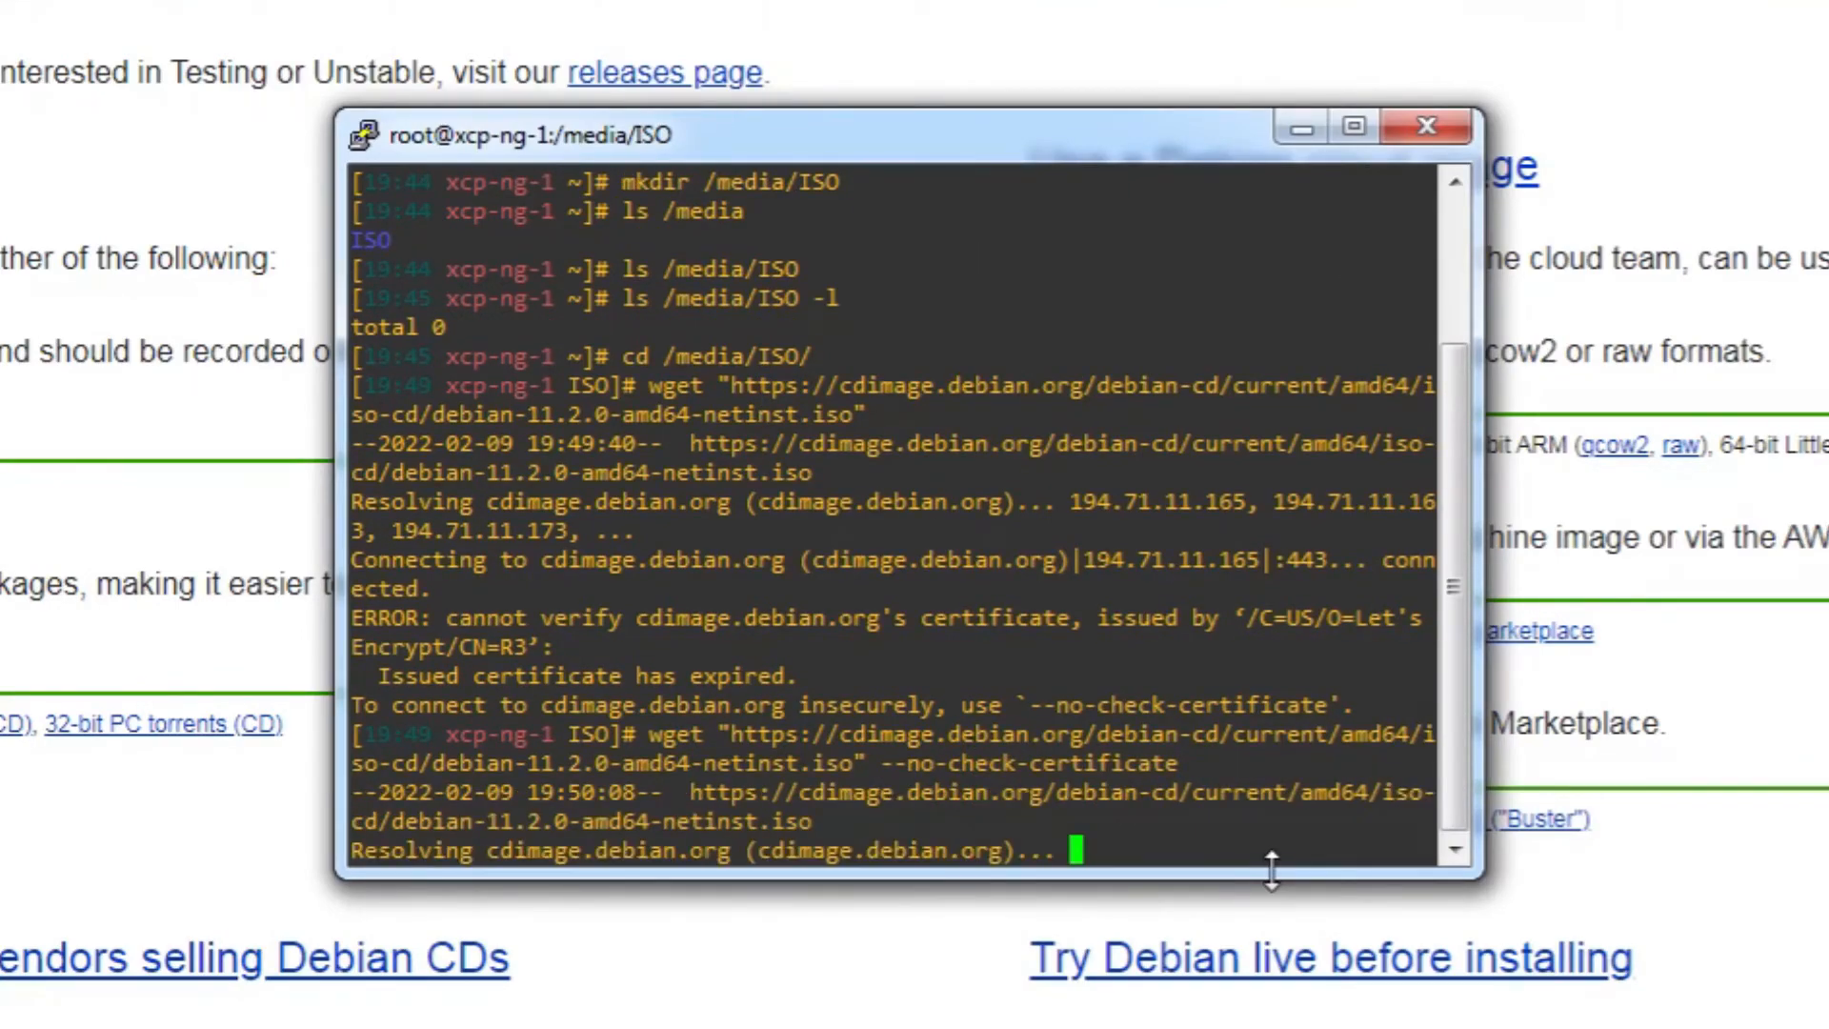
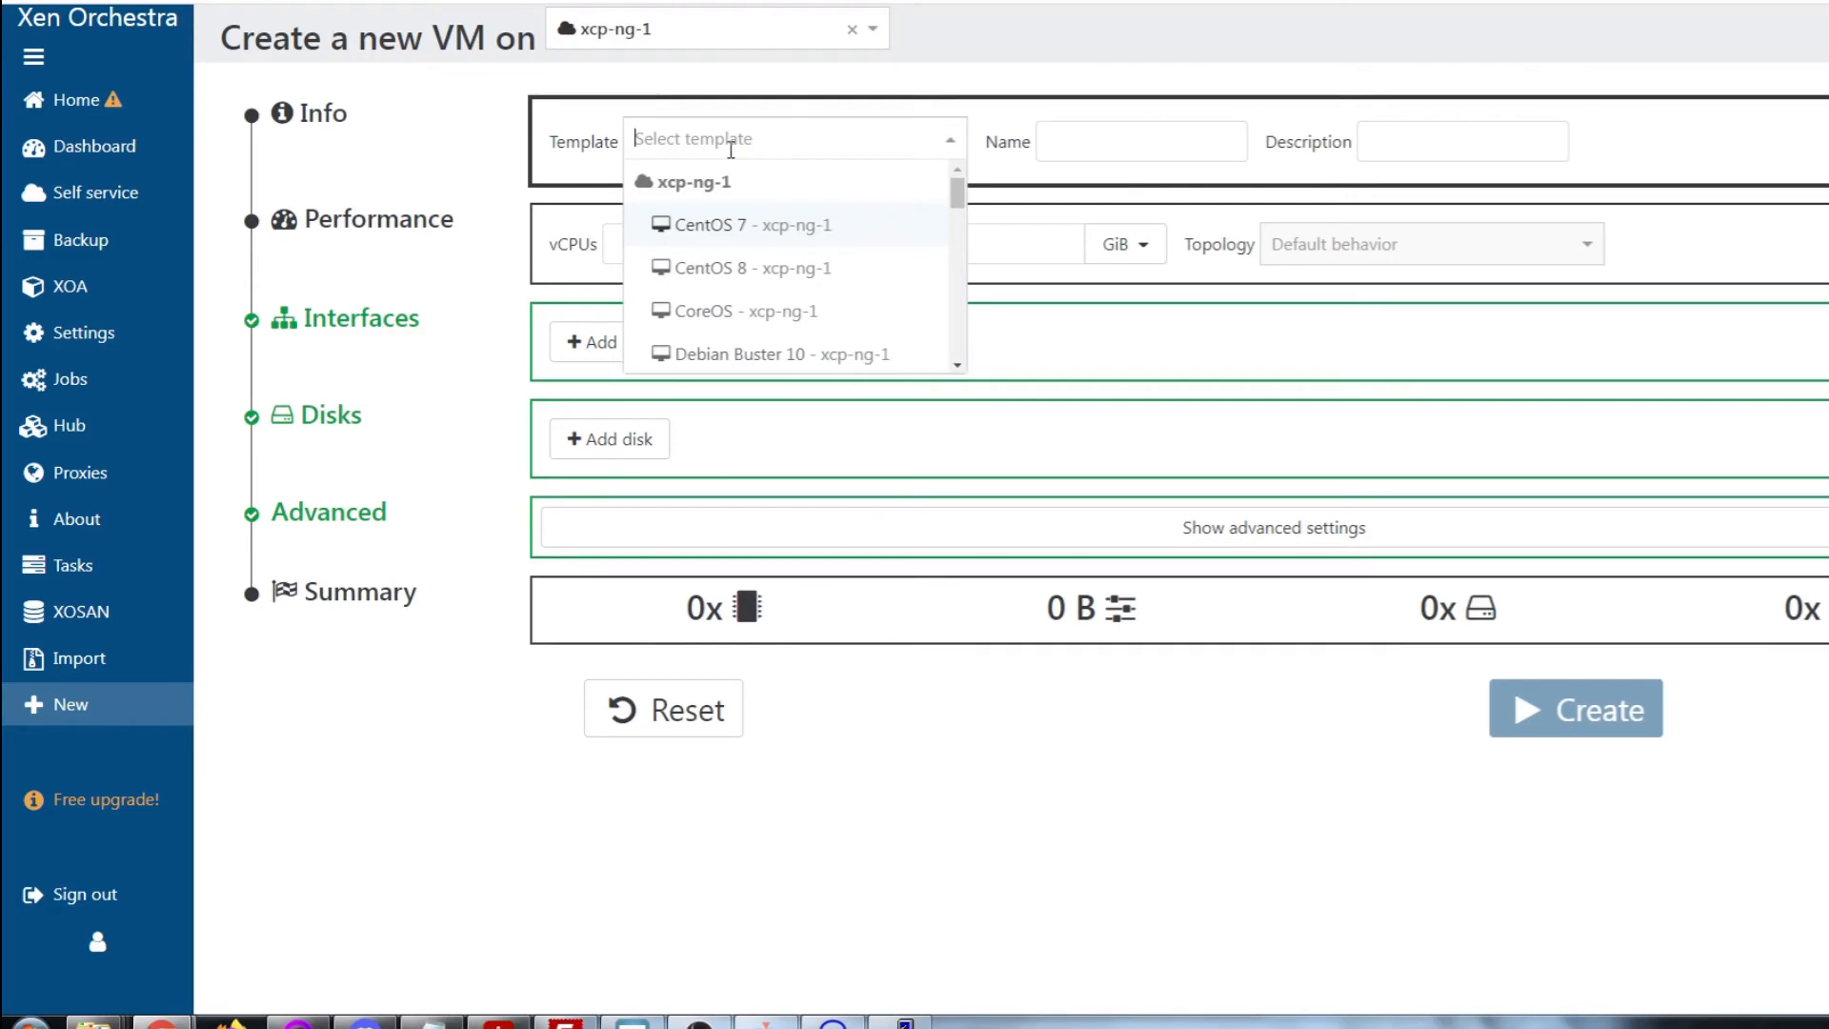
Pick the Other install media template and enter the VM name Debian 11
scroll(771, 291, down, 10)
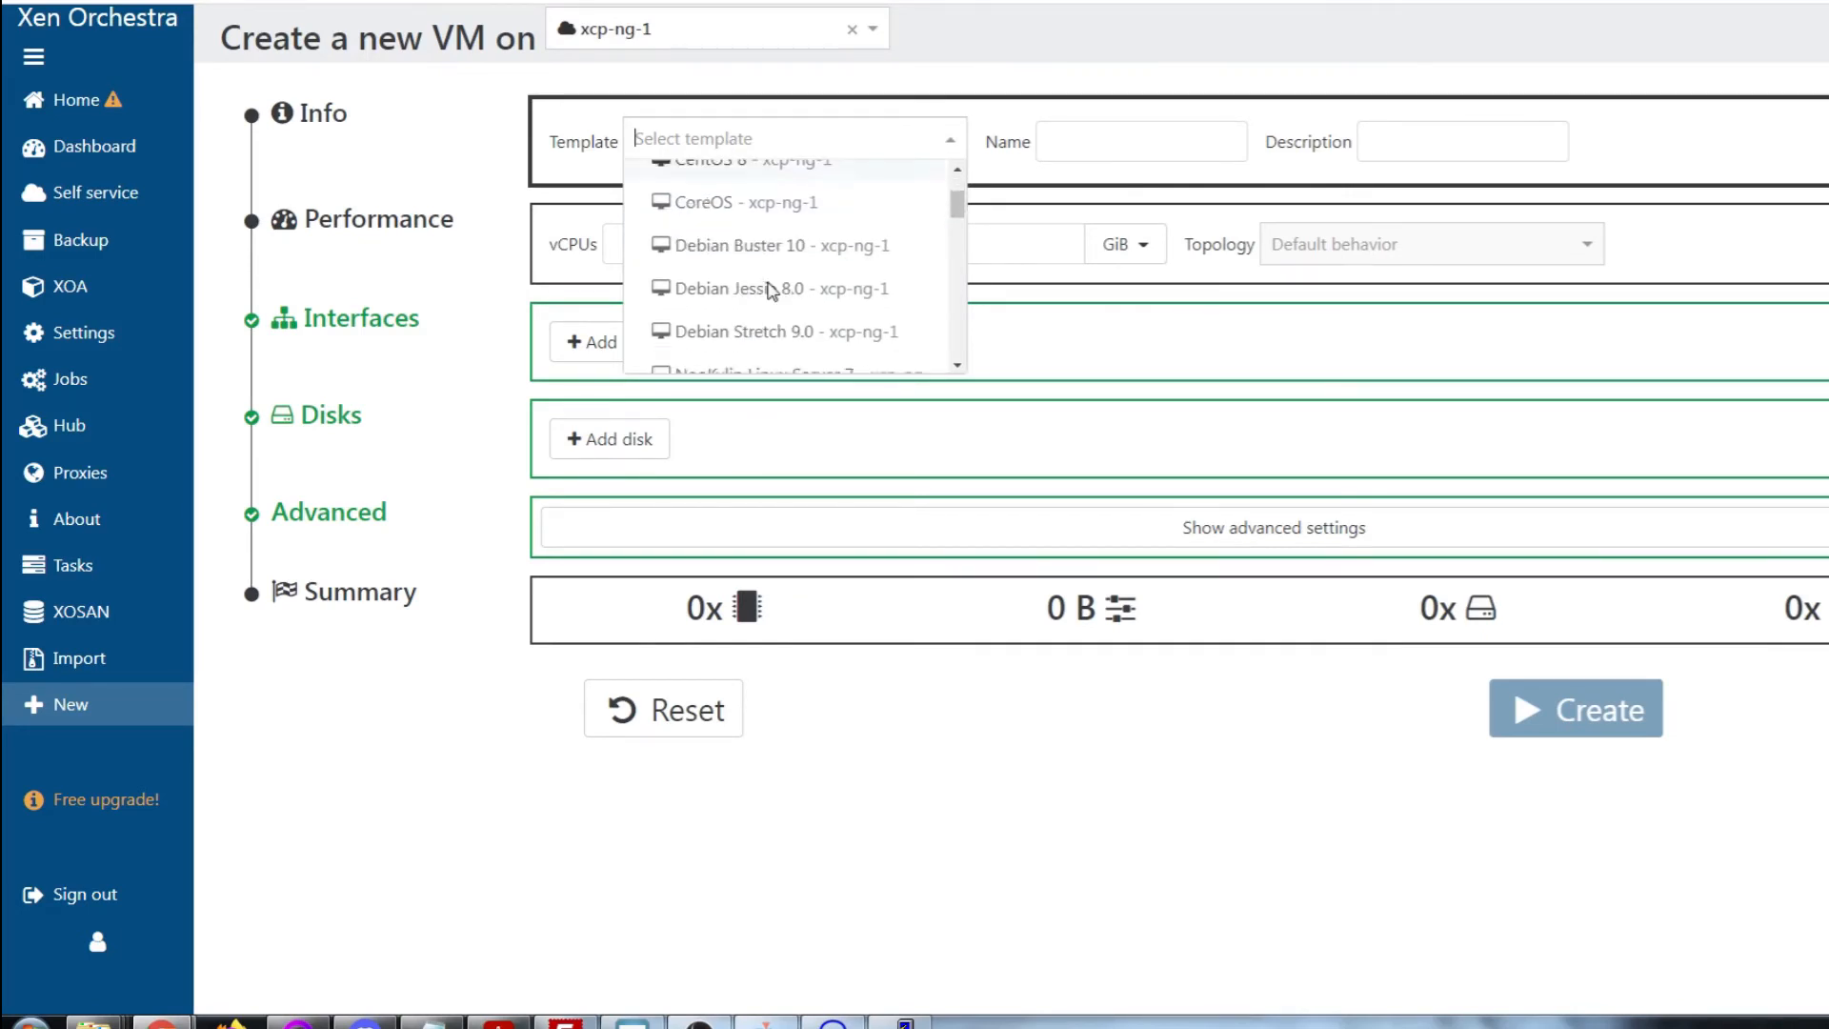
scroll(772, 290, down, 5)
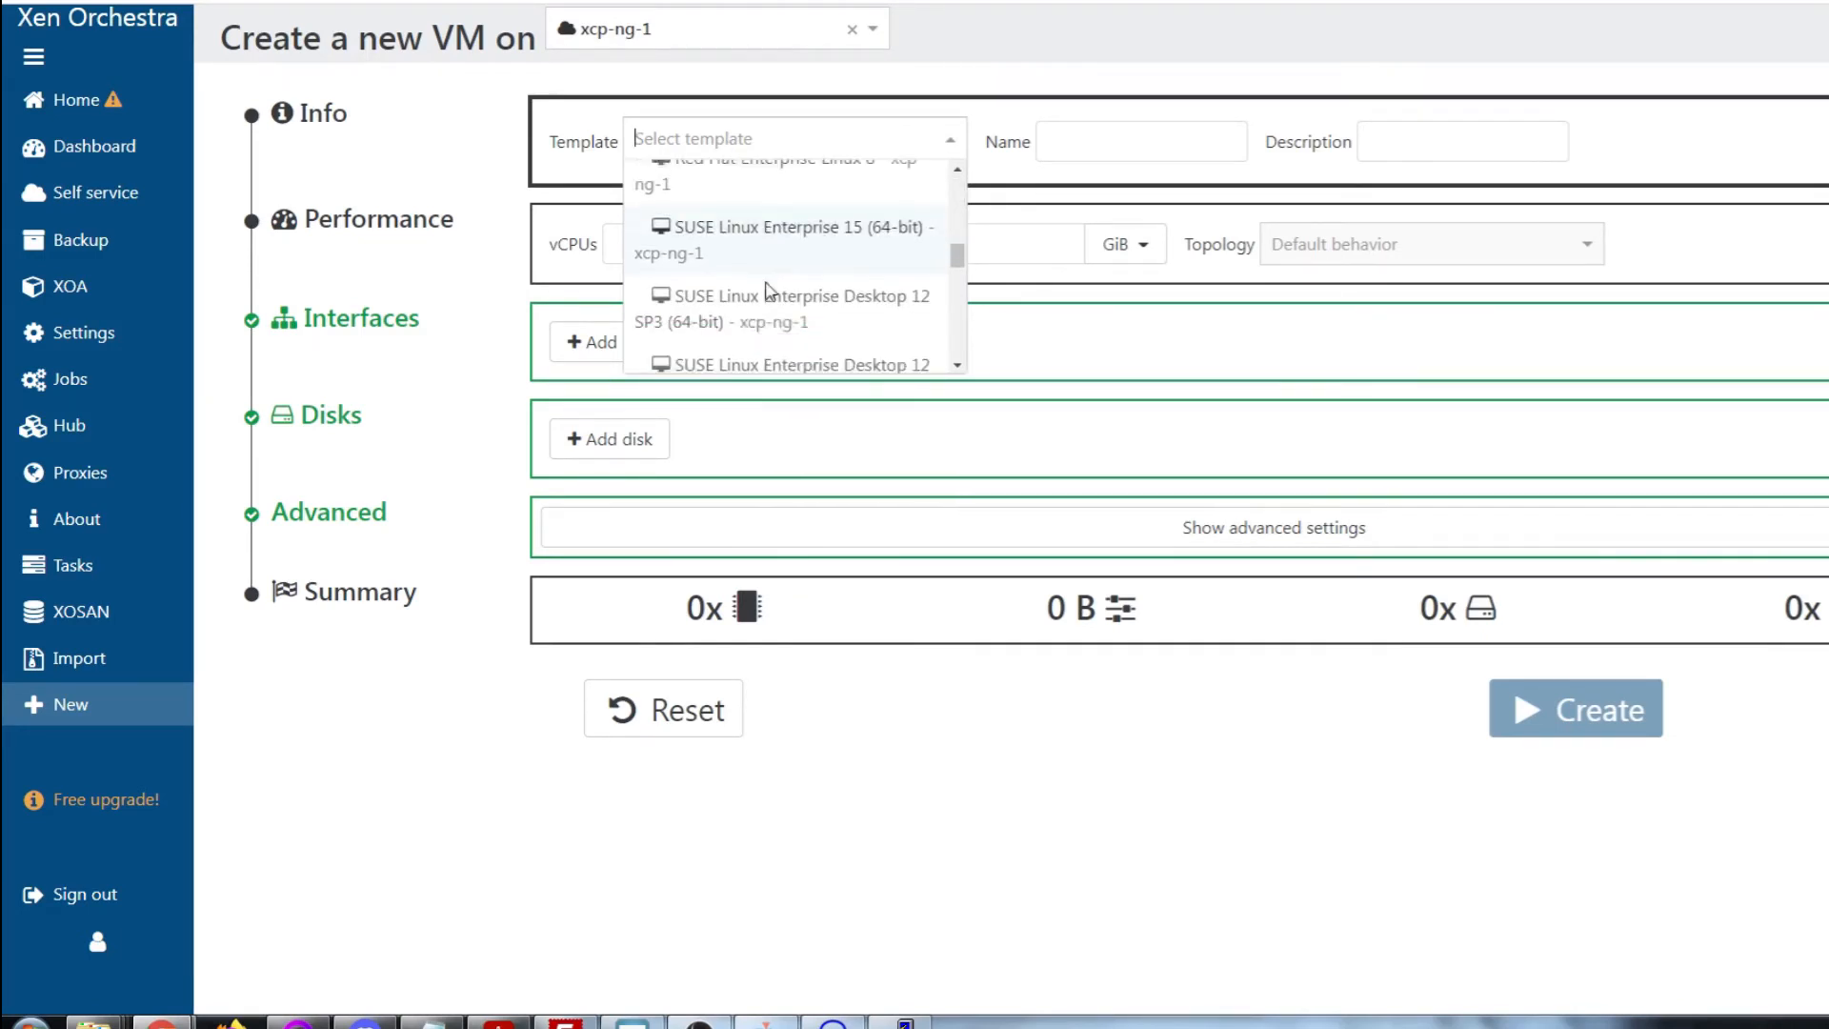
scroll(766, 291, down, 8)
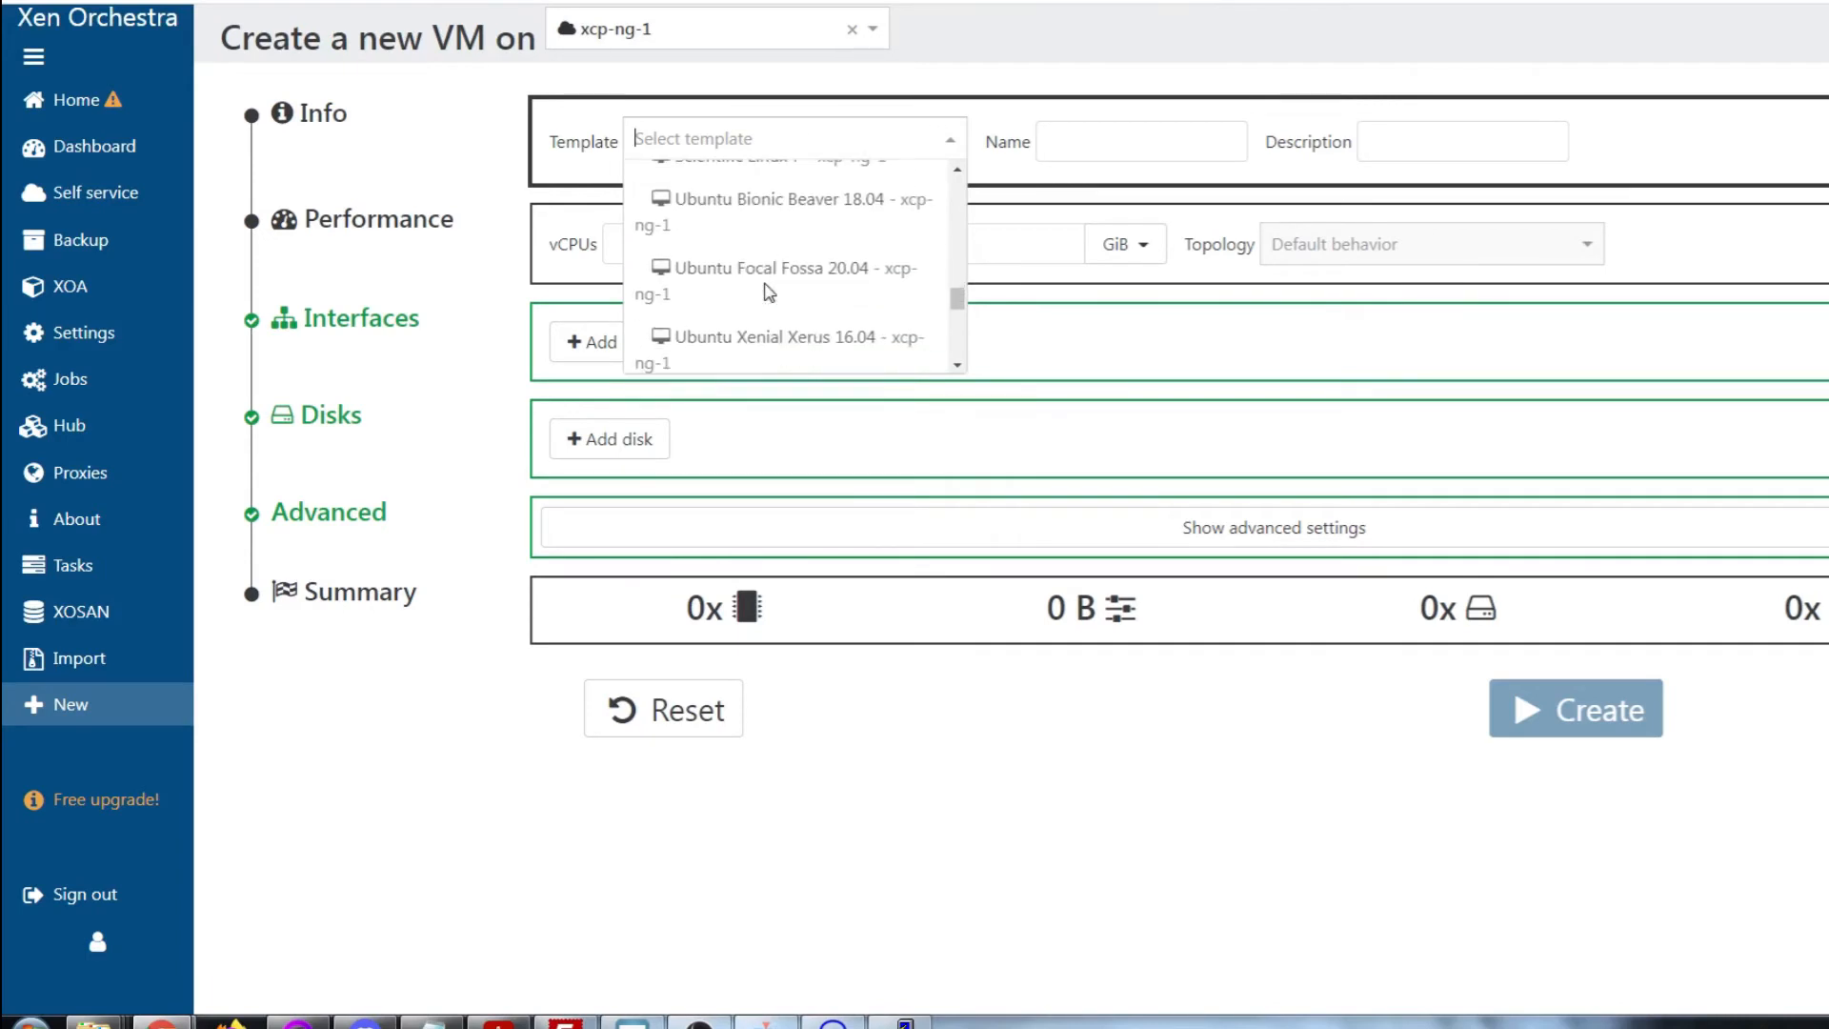
scroll(762, 291, down, 3)
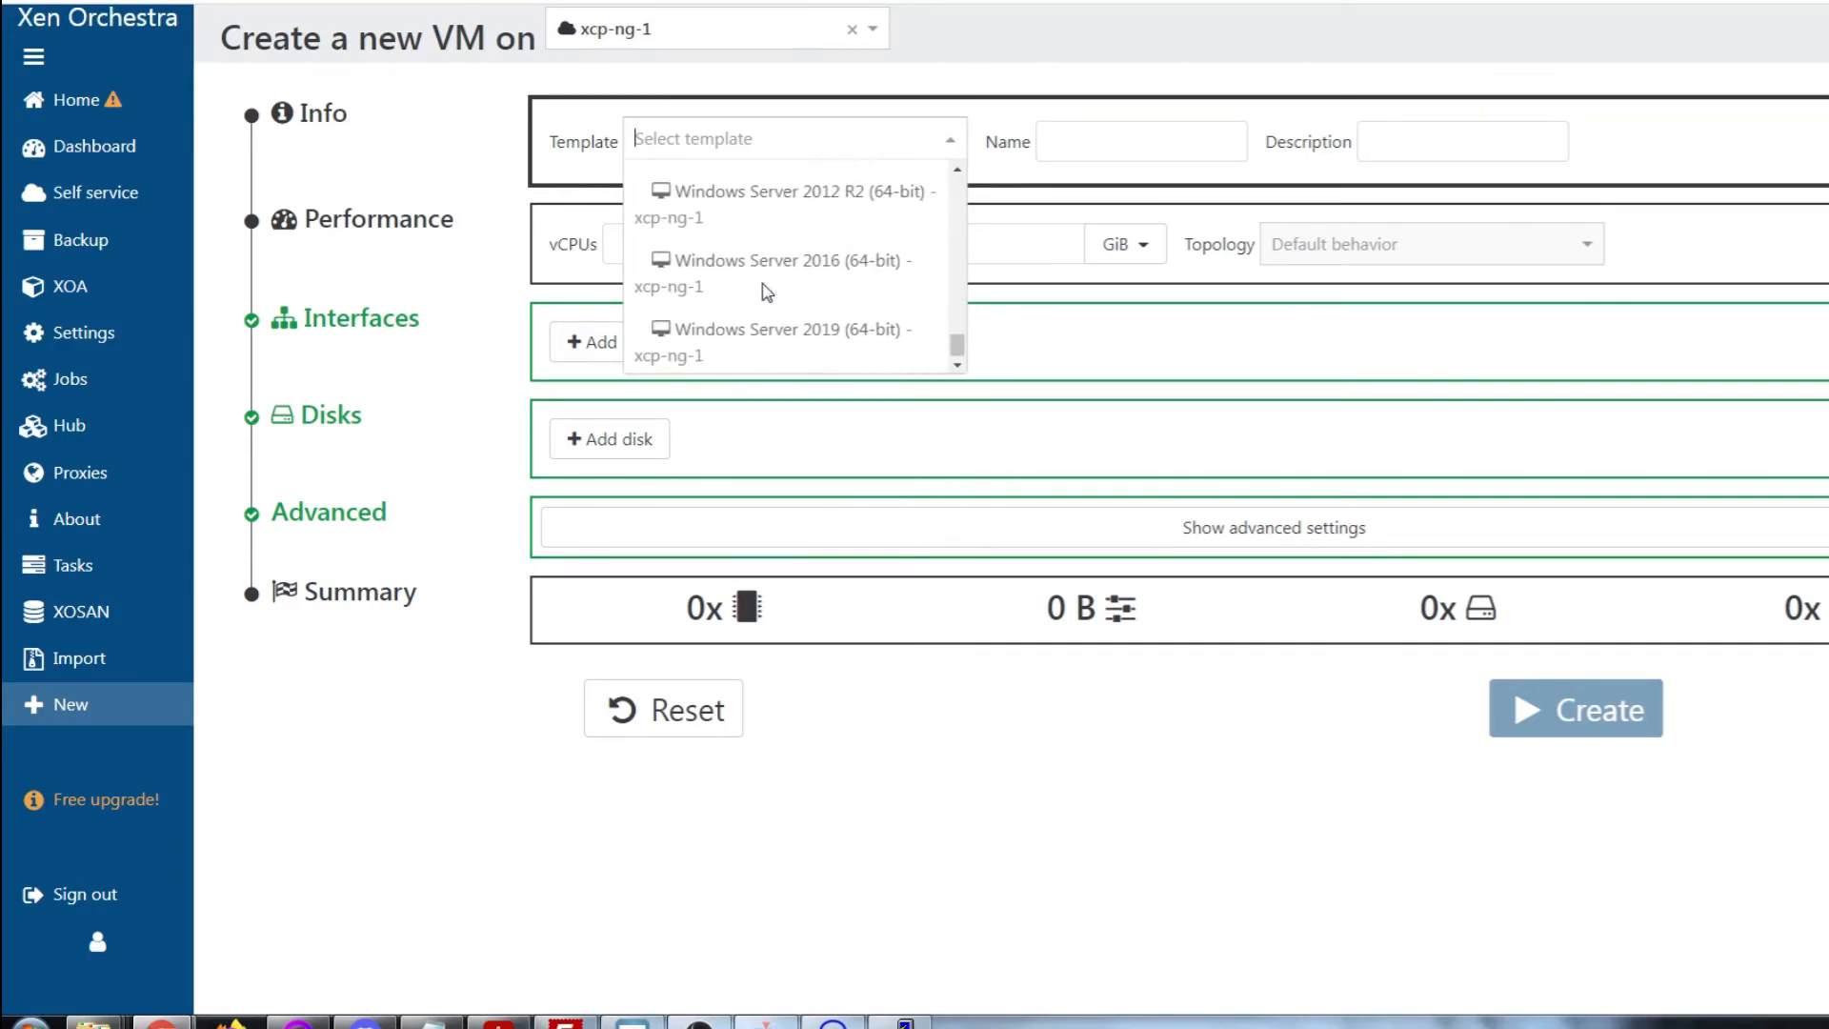
scroll(766, 290, up, 6)
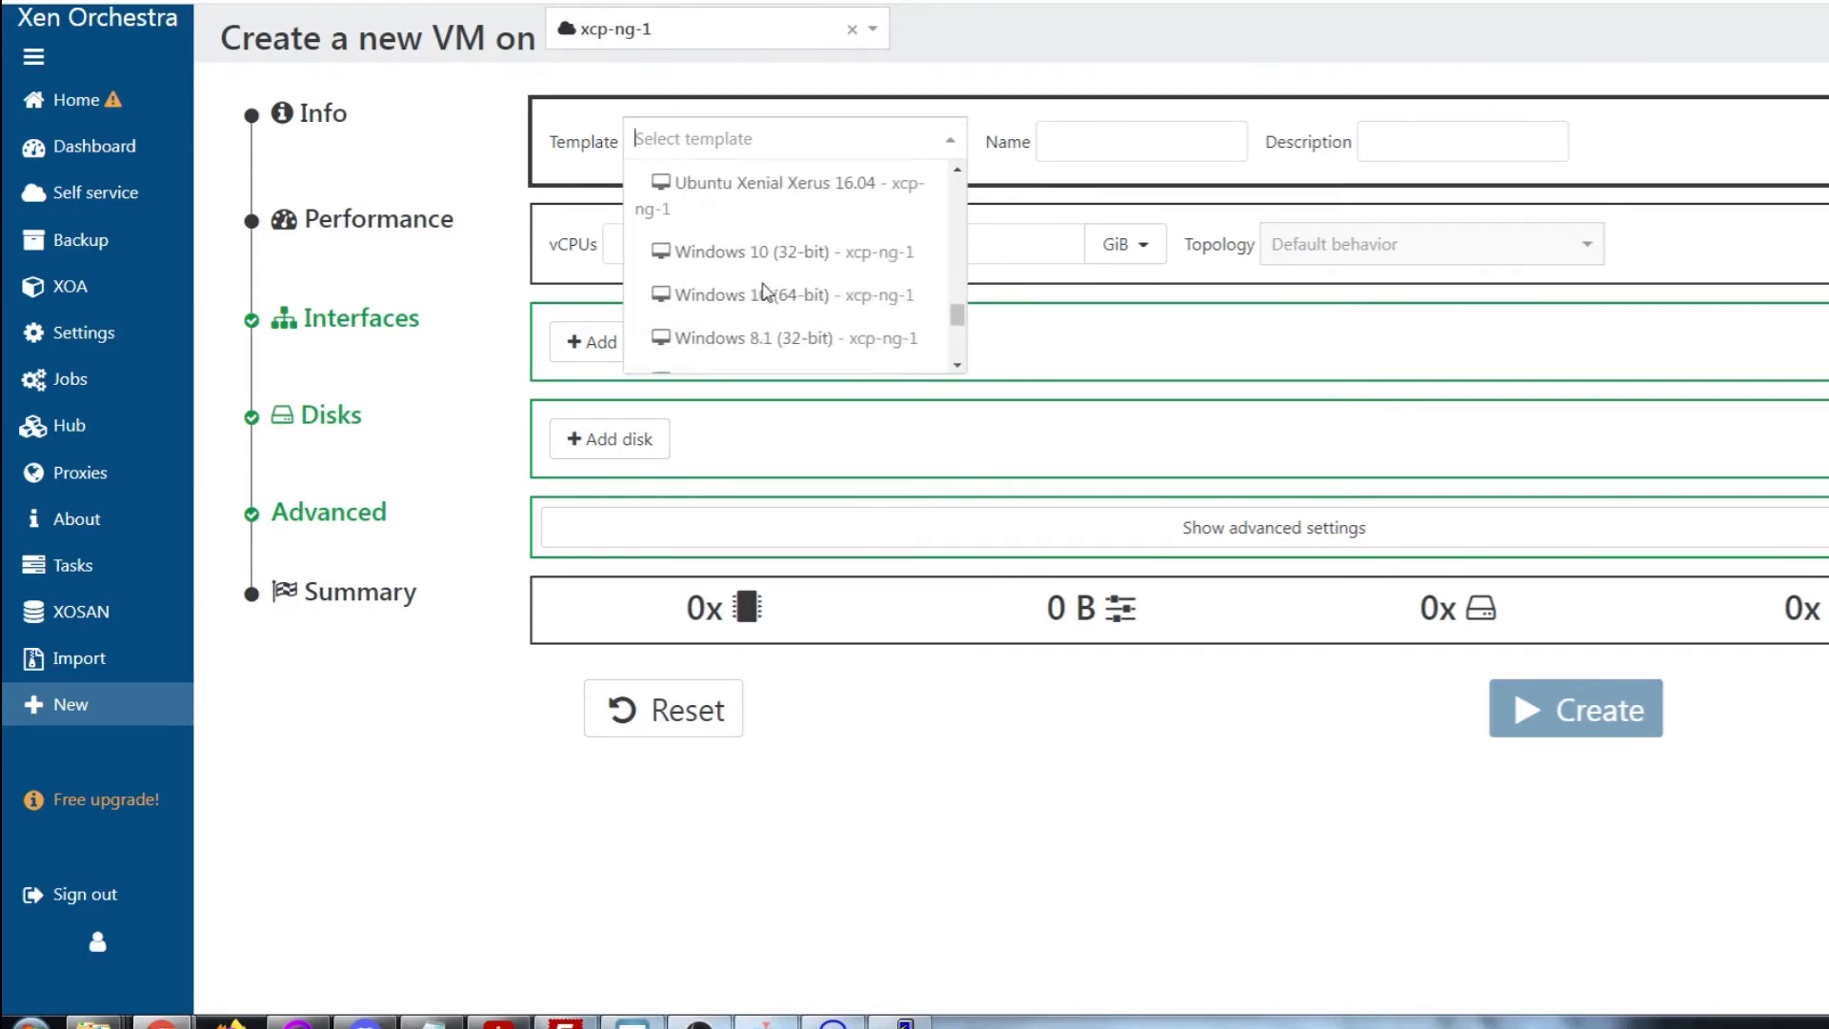
scroll(767, 290, up, 3)
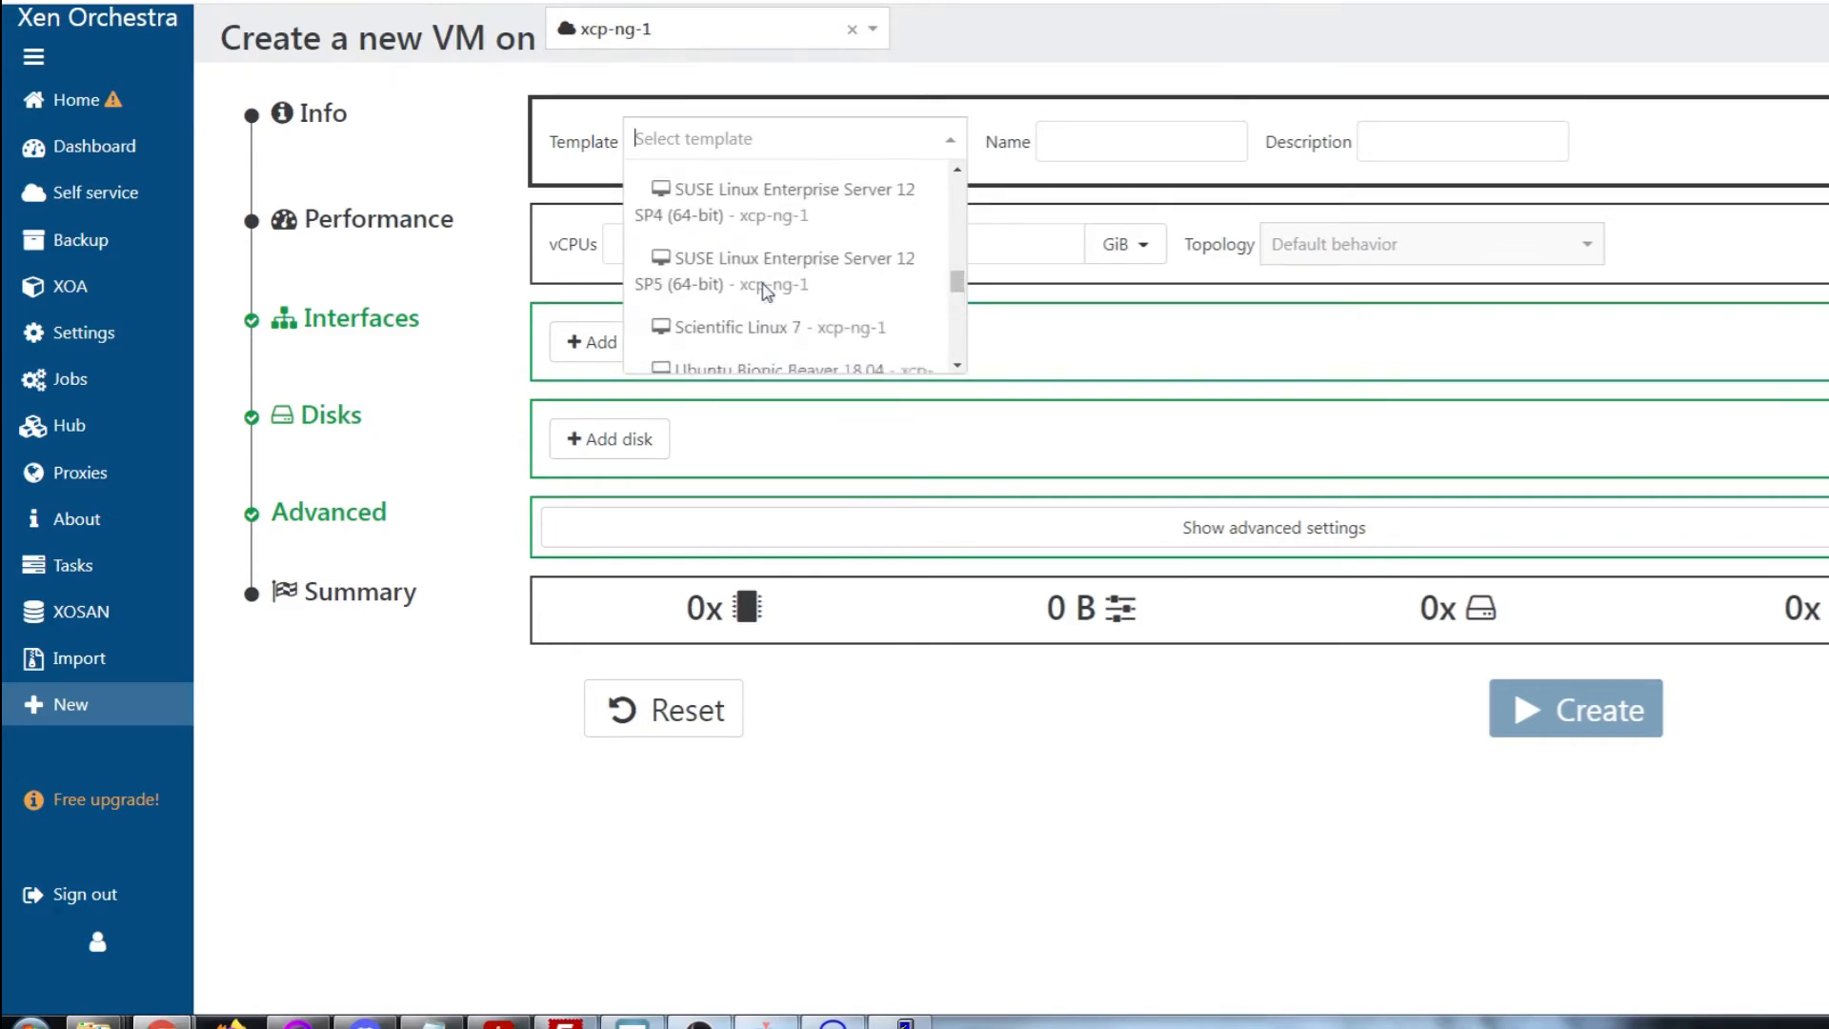
scroll(766, 291, up, 3)
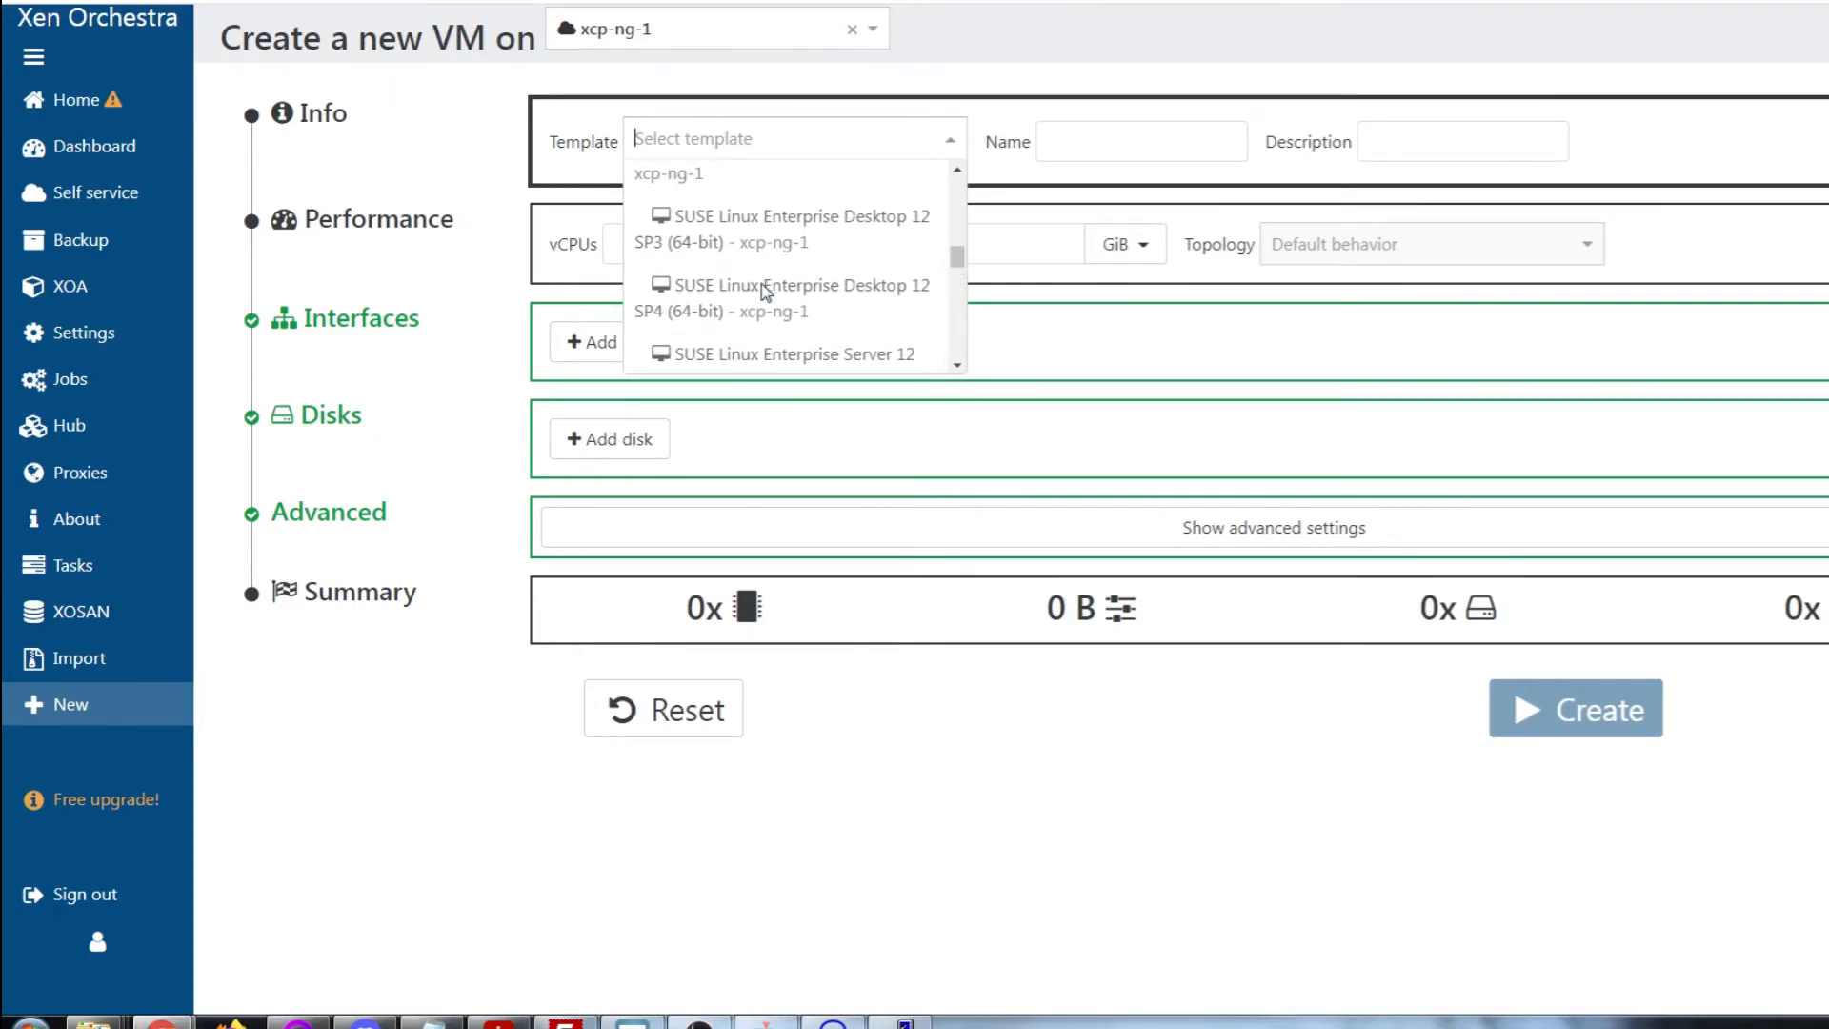
scroll(767, 291, up, 3)
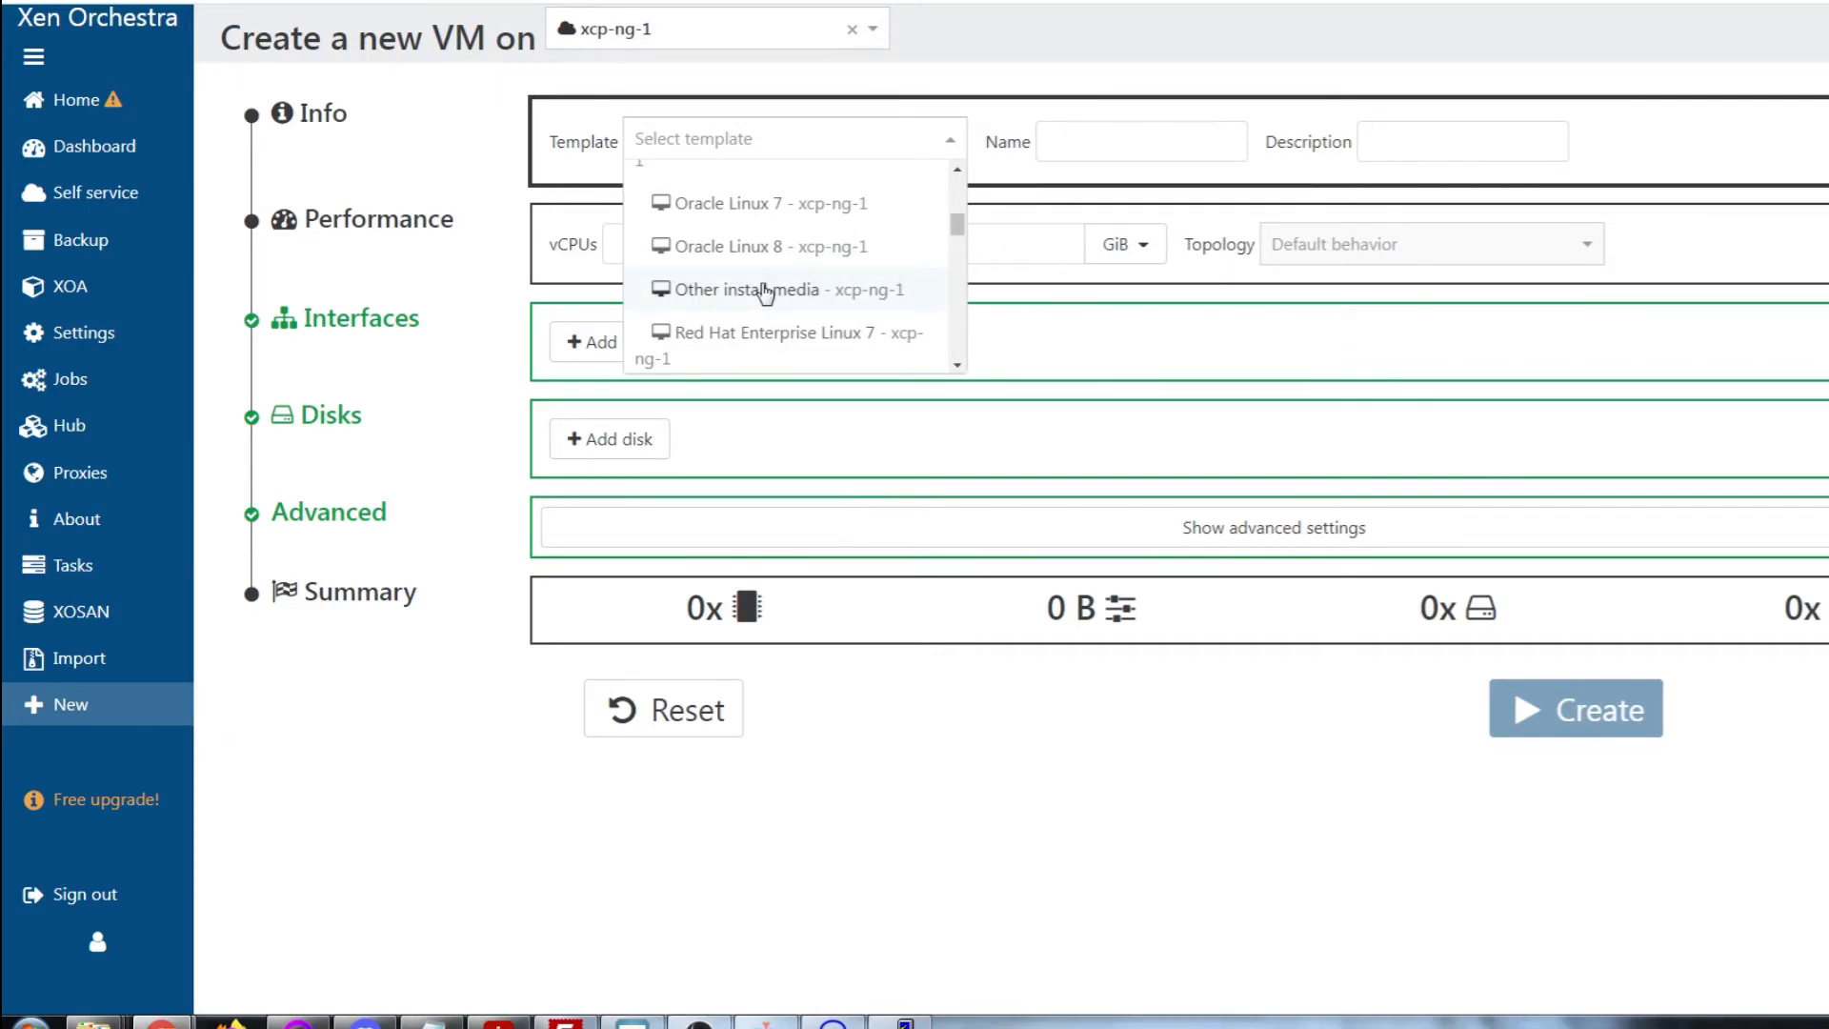
click(762, 290)
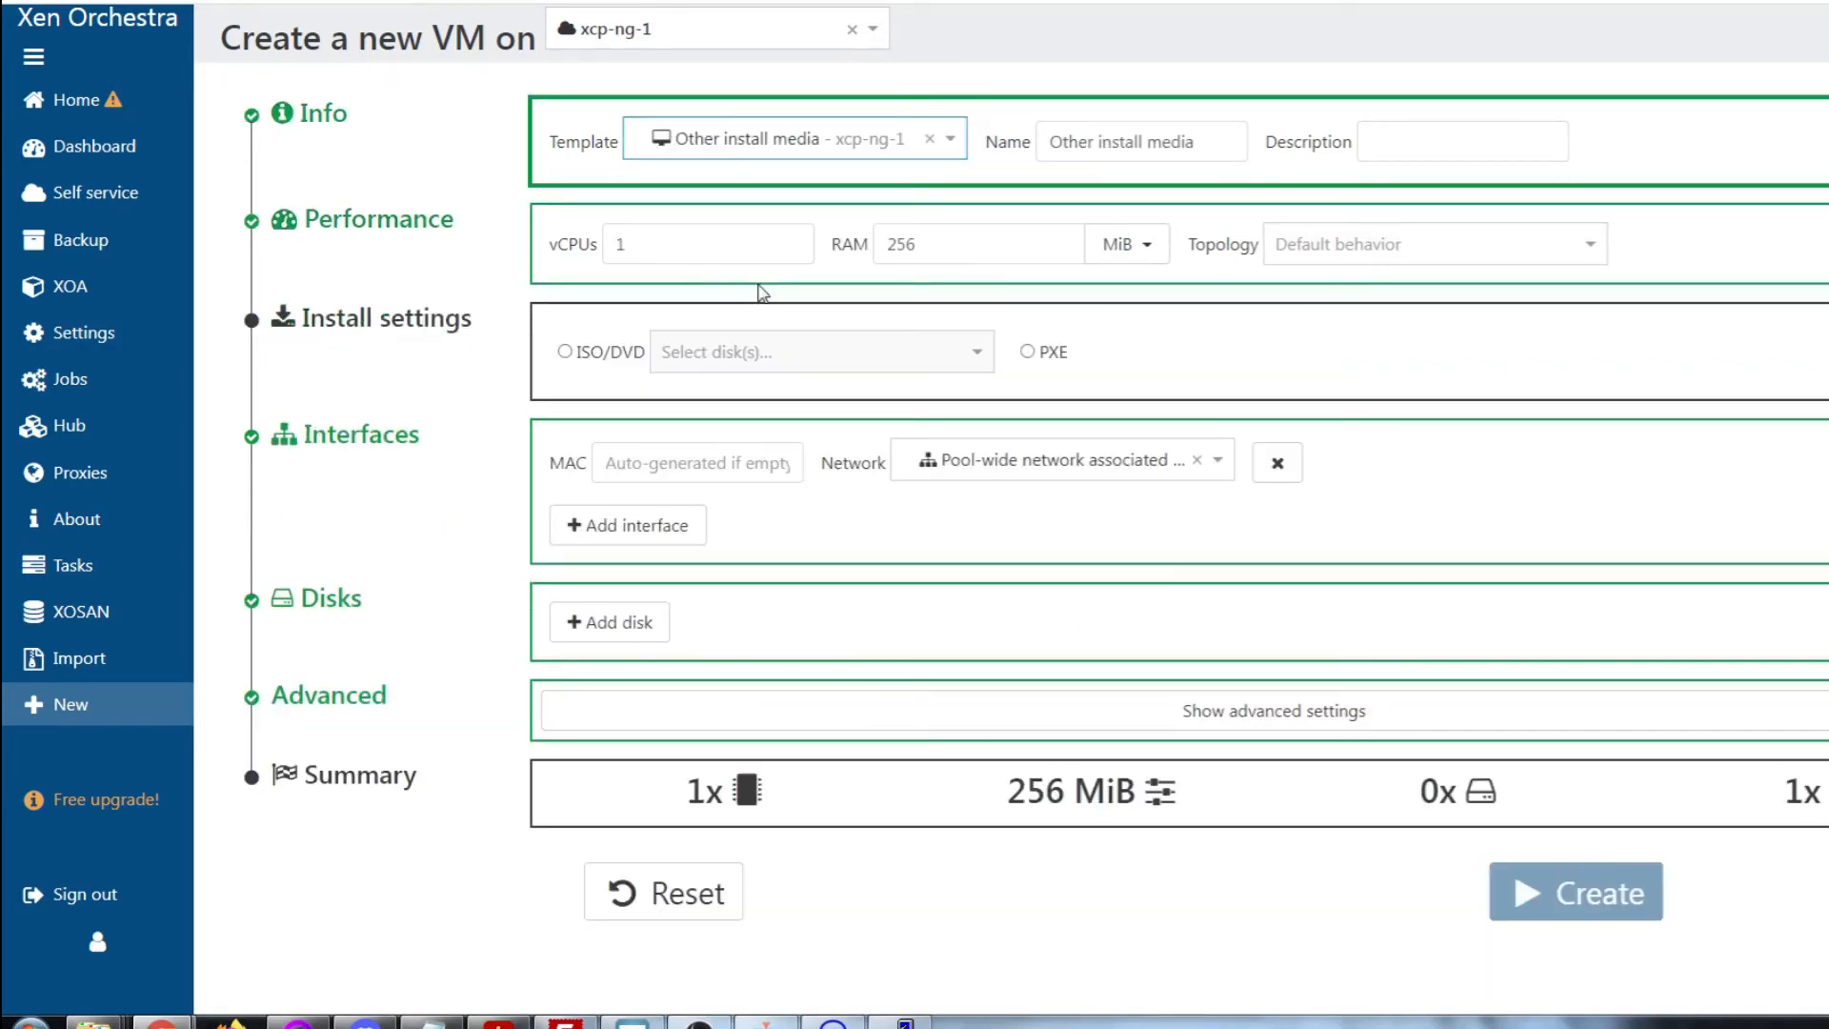
drag(1200, 139, 878, 116)
text(Debian 11)
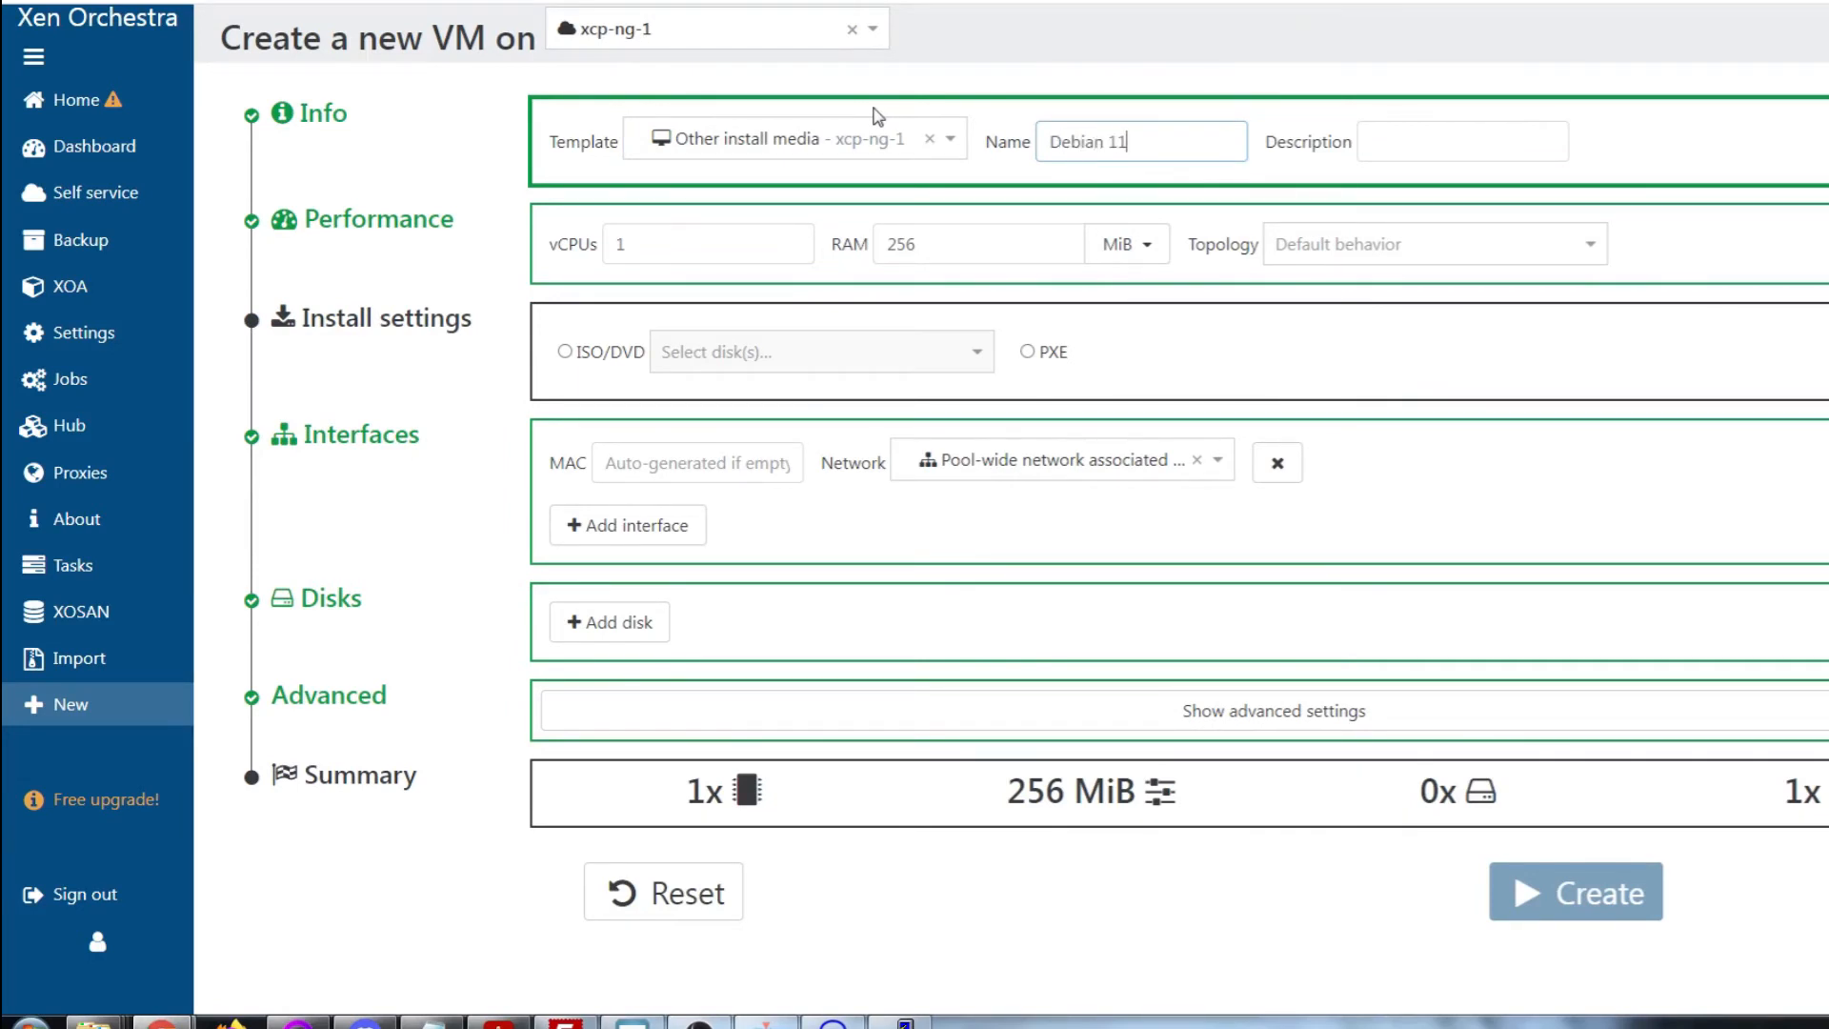
key(Tab)
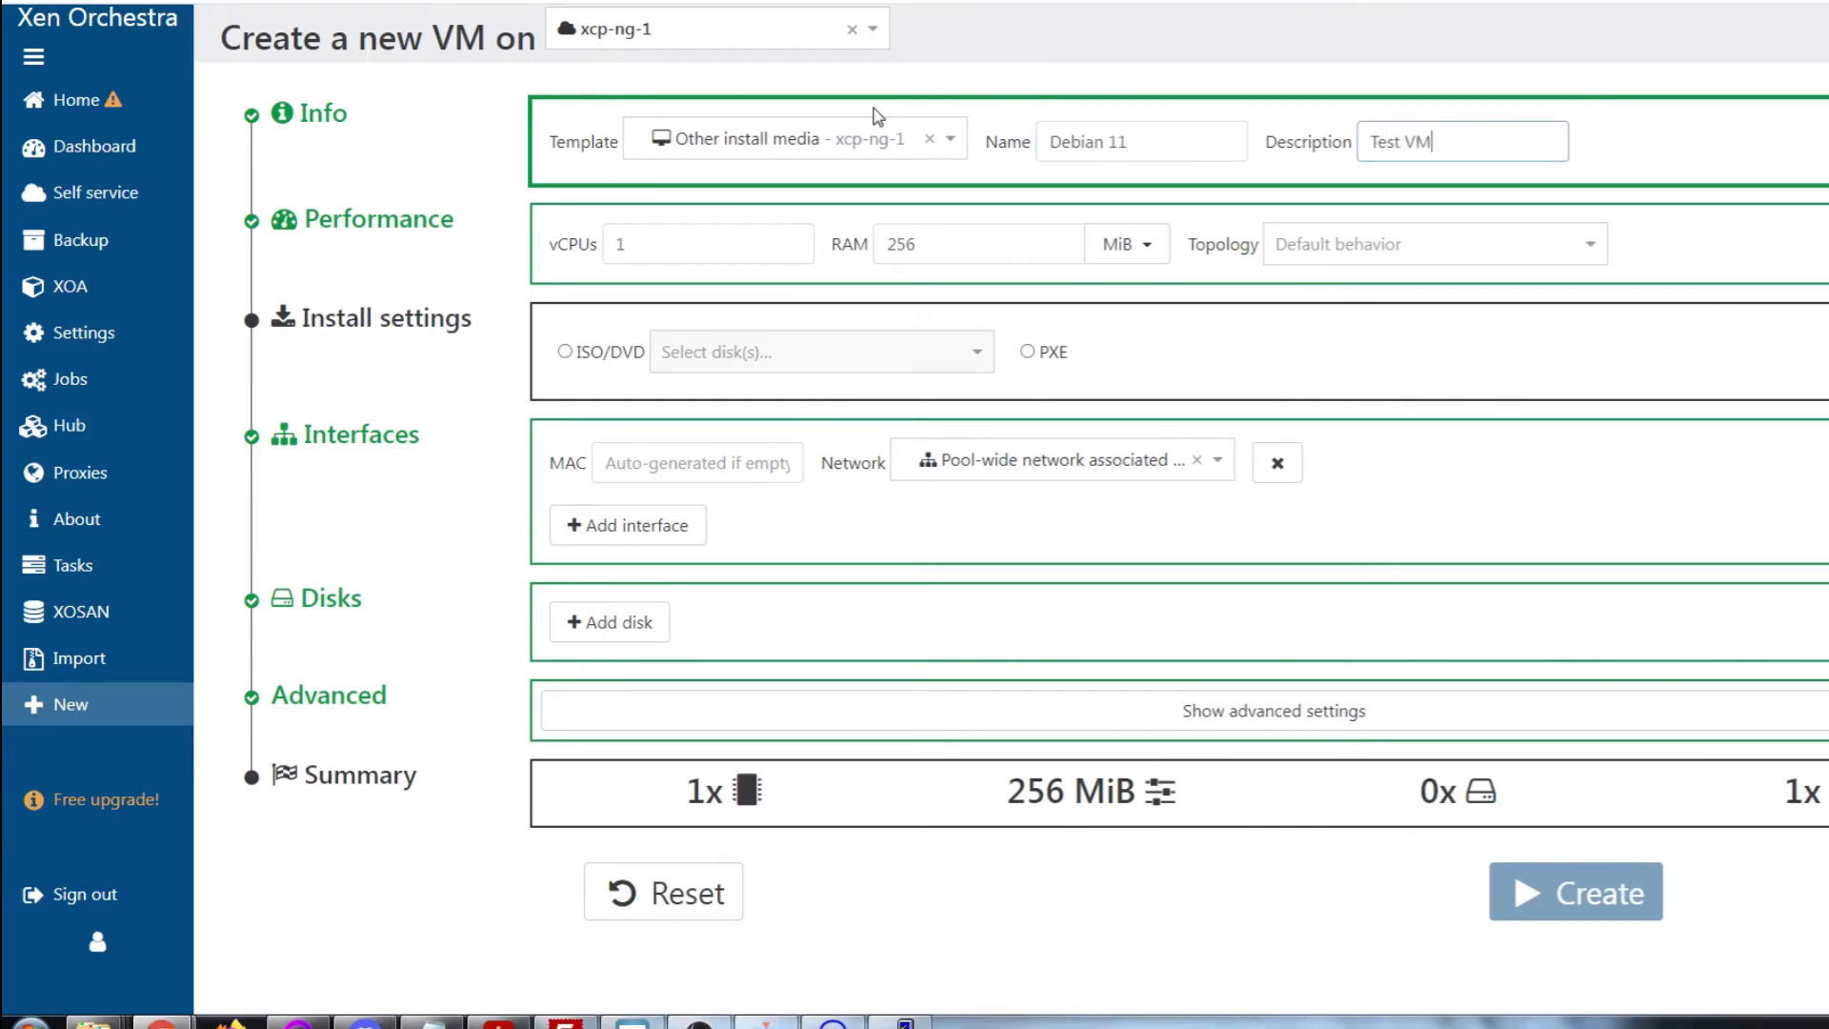
Set the VM memory to 1 GiB and choose ISO/DVD as the install method
double_click(900, 245)
text(1)
click(1126, 244)
click(1039, 357)
click(565, 352)
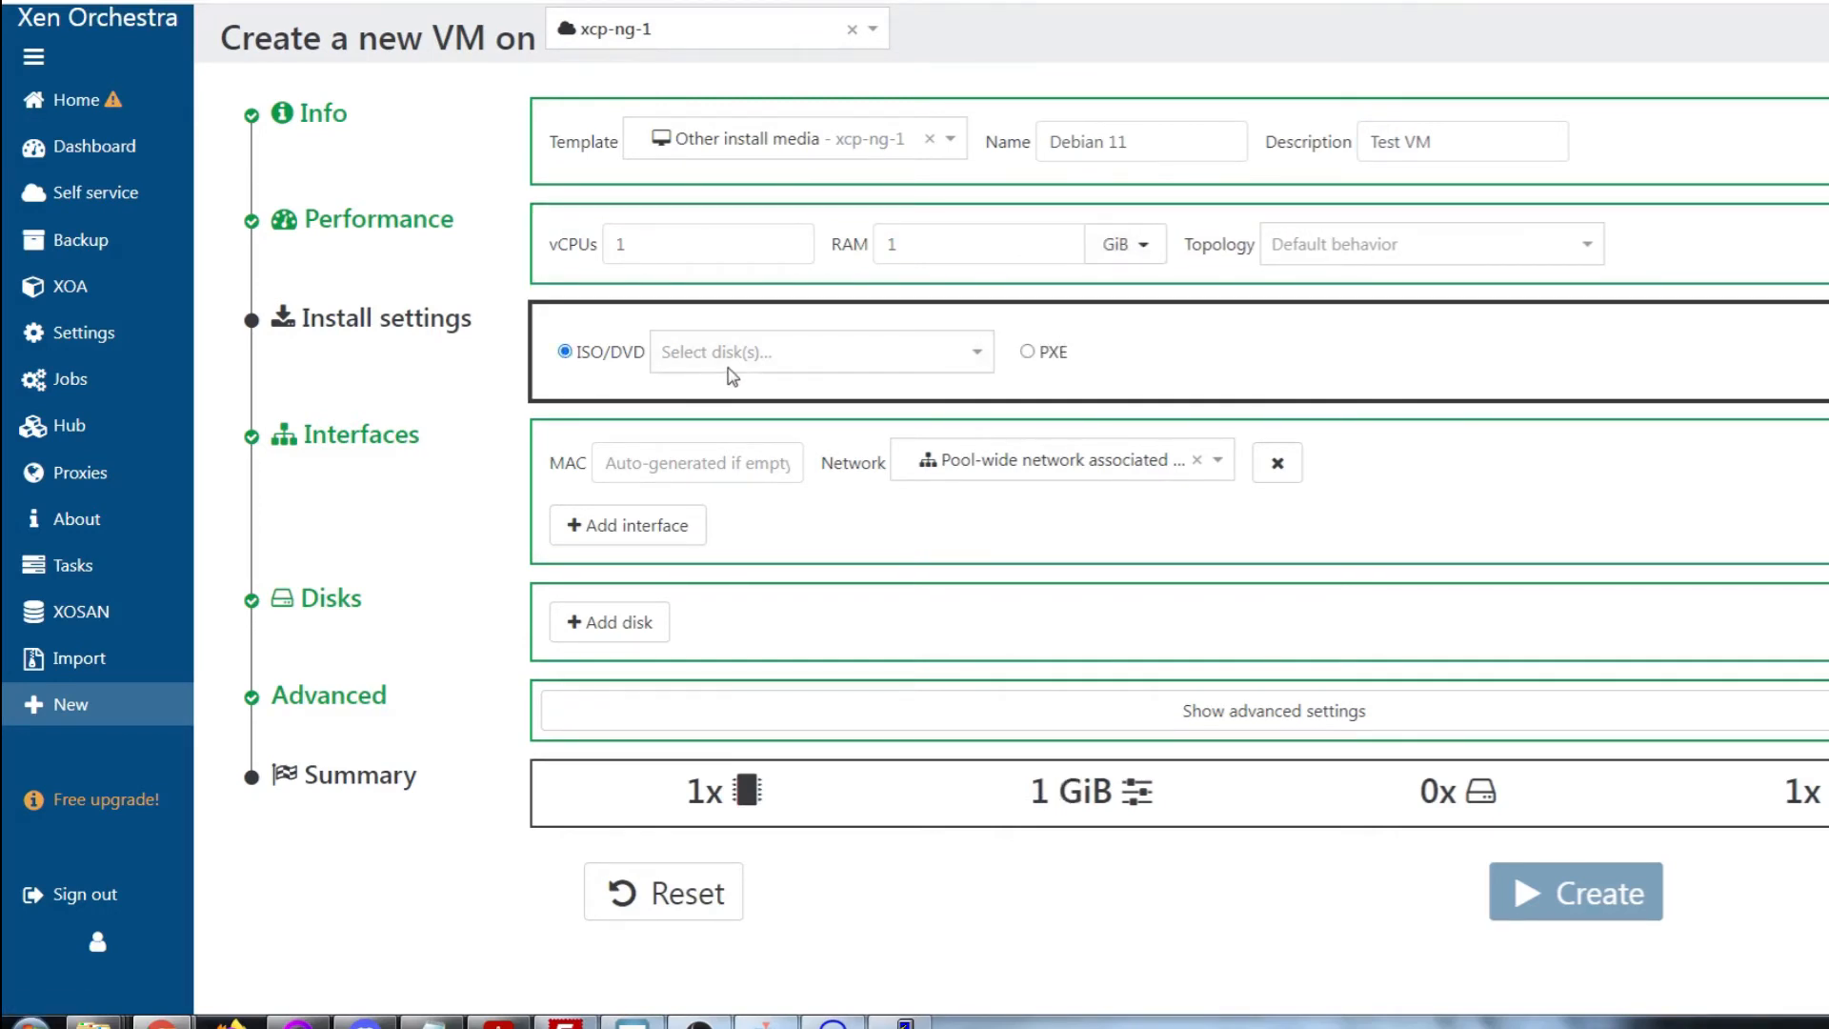
Check the ISO disk list and close it without selecting an image
click(921, 362)
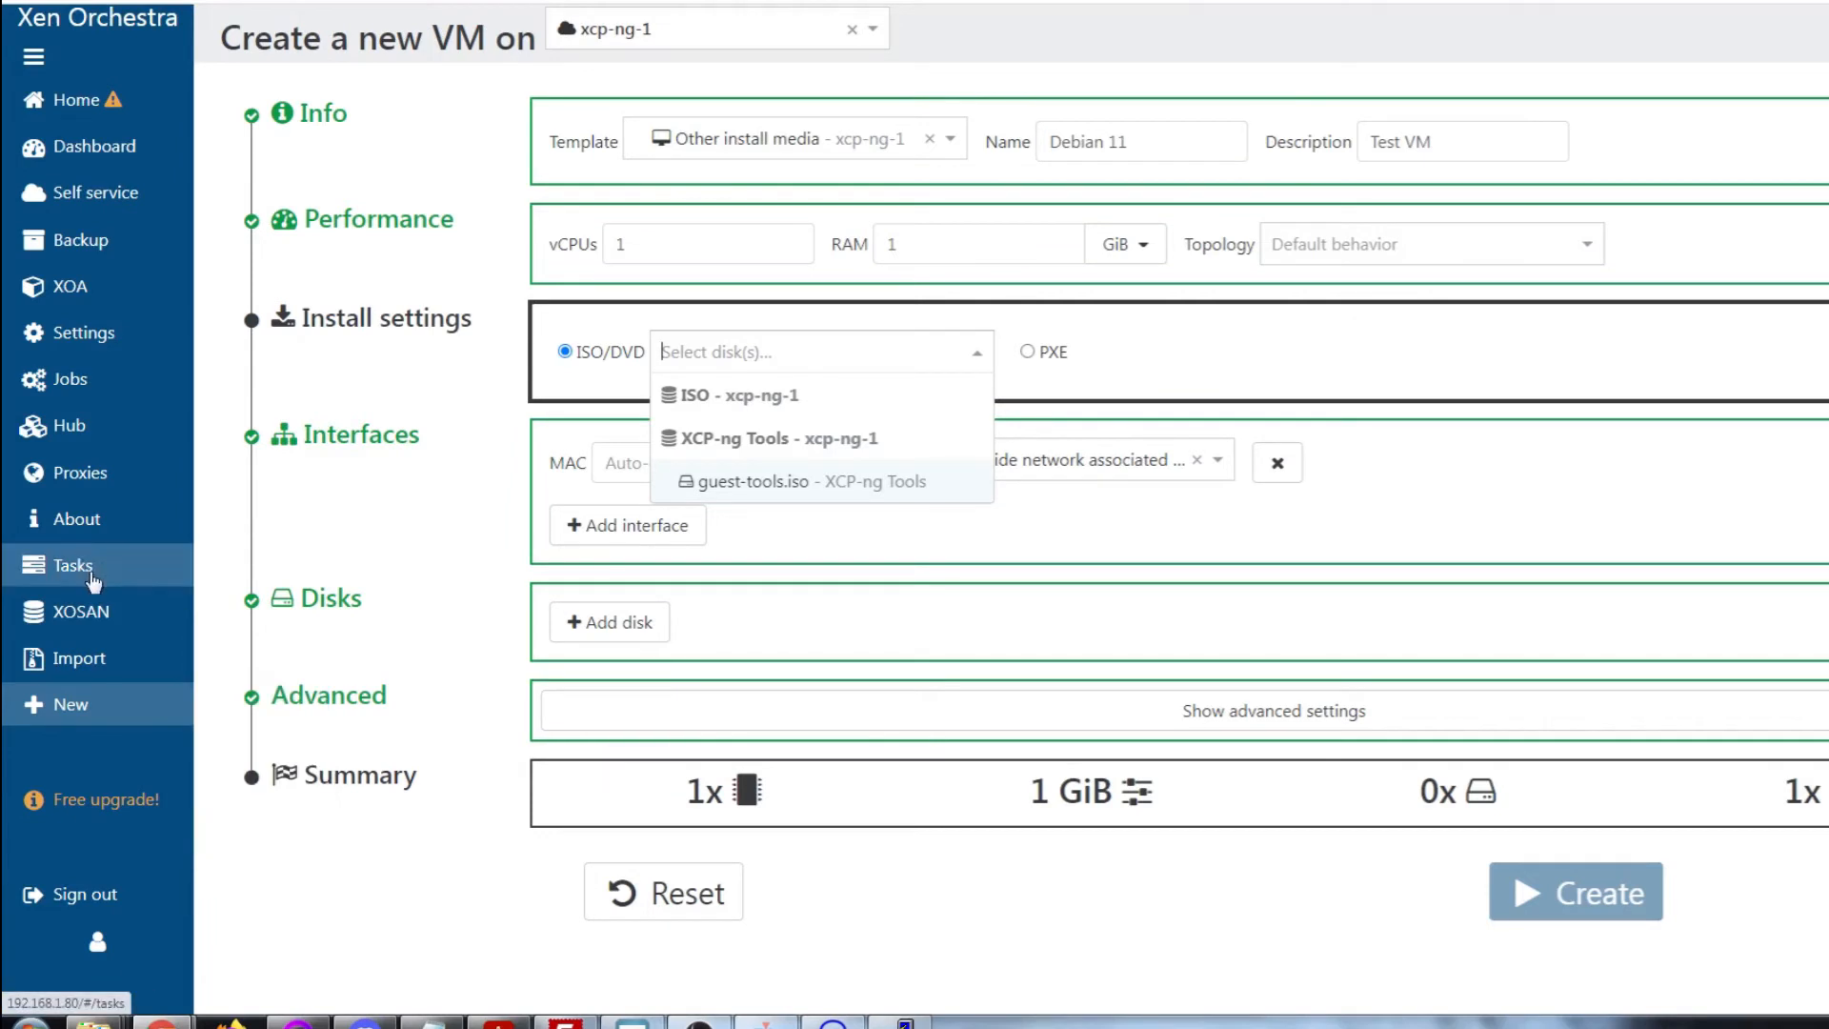
click(969, 351)
click(982, 359)
click(982, 358)
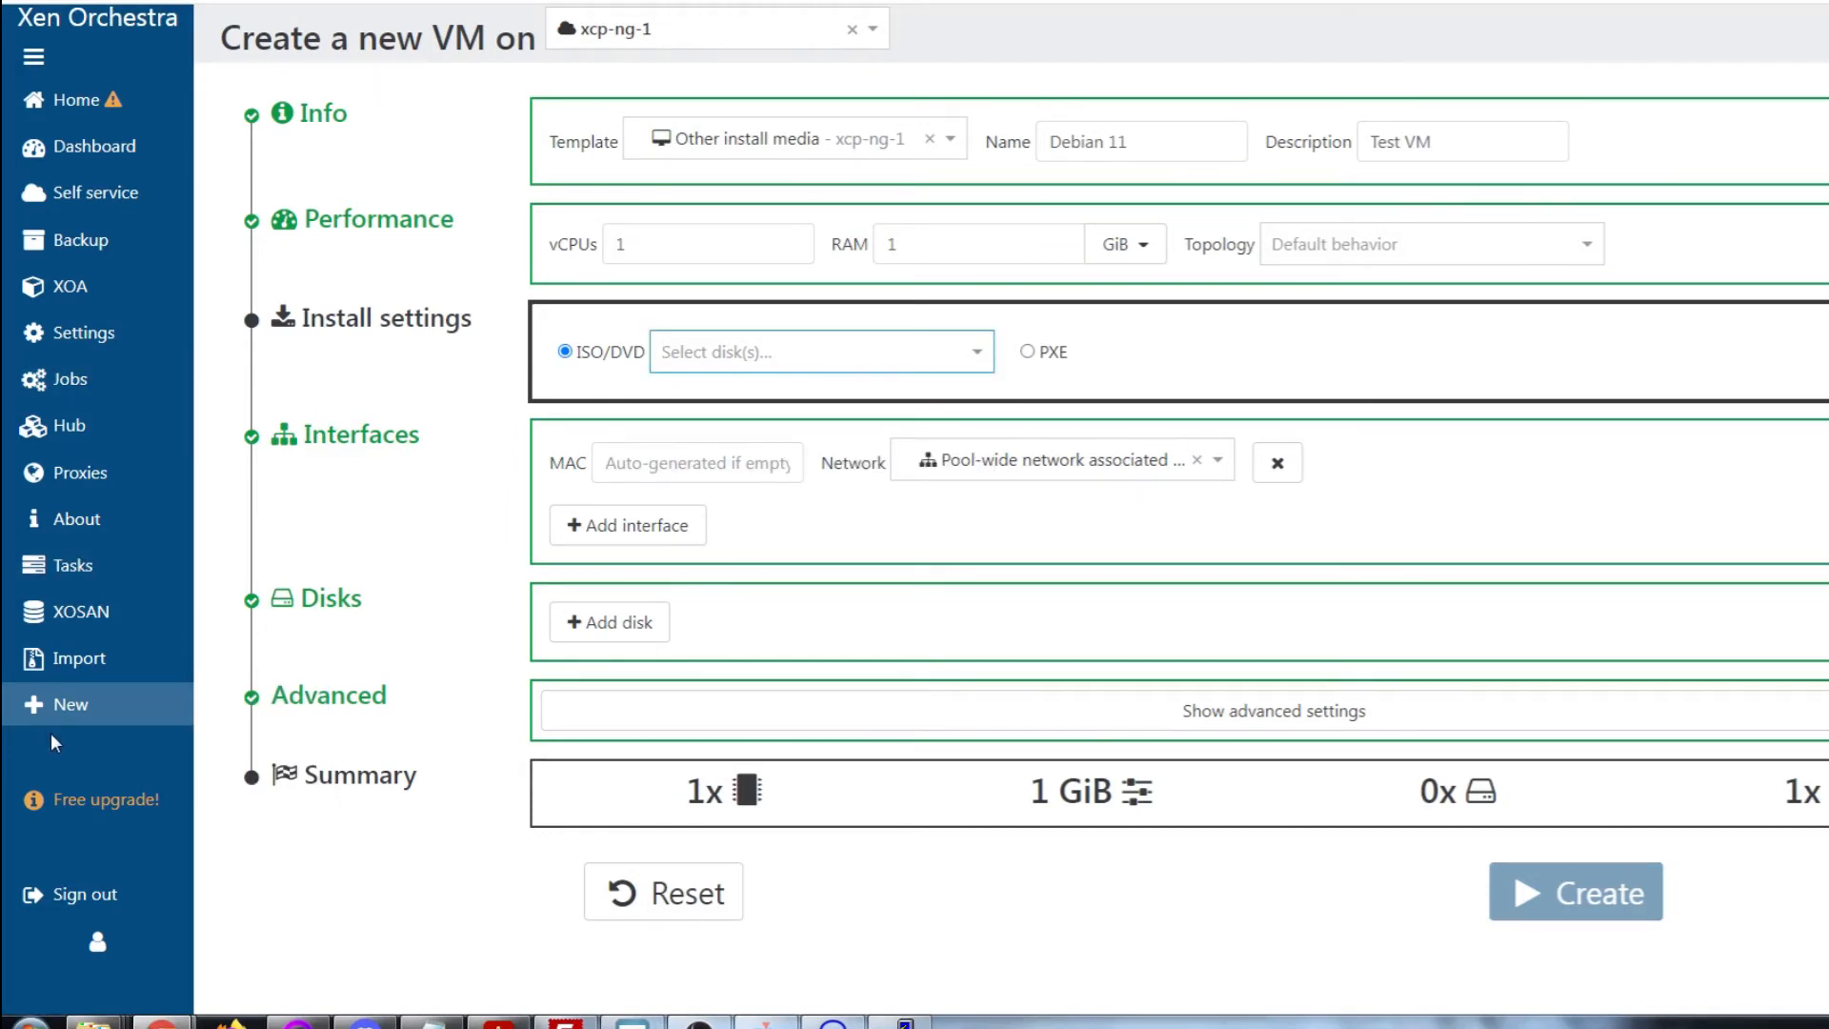
Rescan all disks in the ISO storage repository, then go back to the VMs list
mouse_move(86, 99)
click(263, 286)
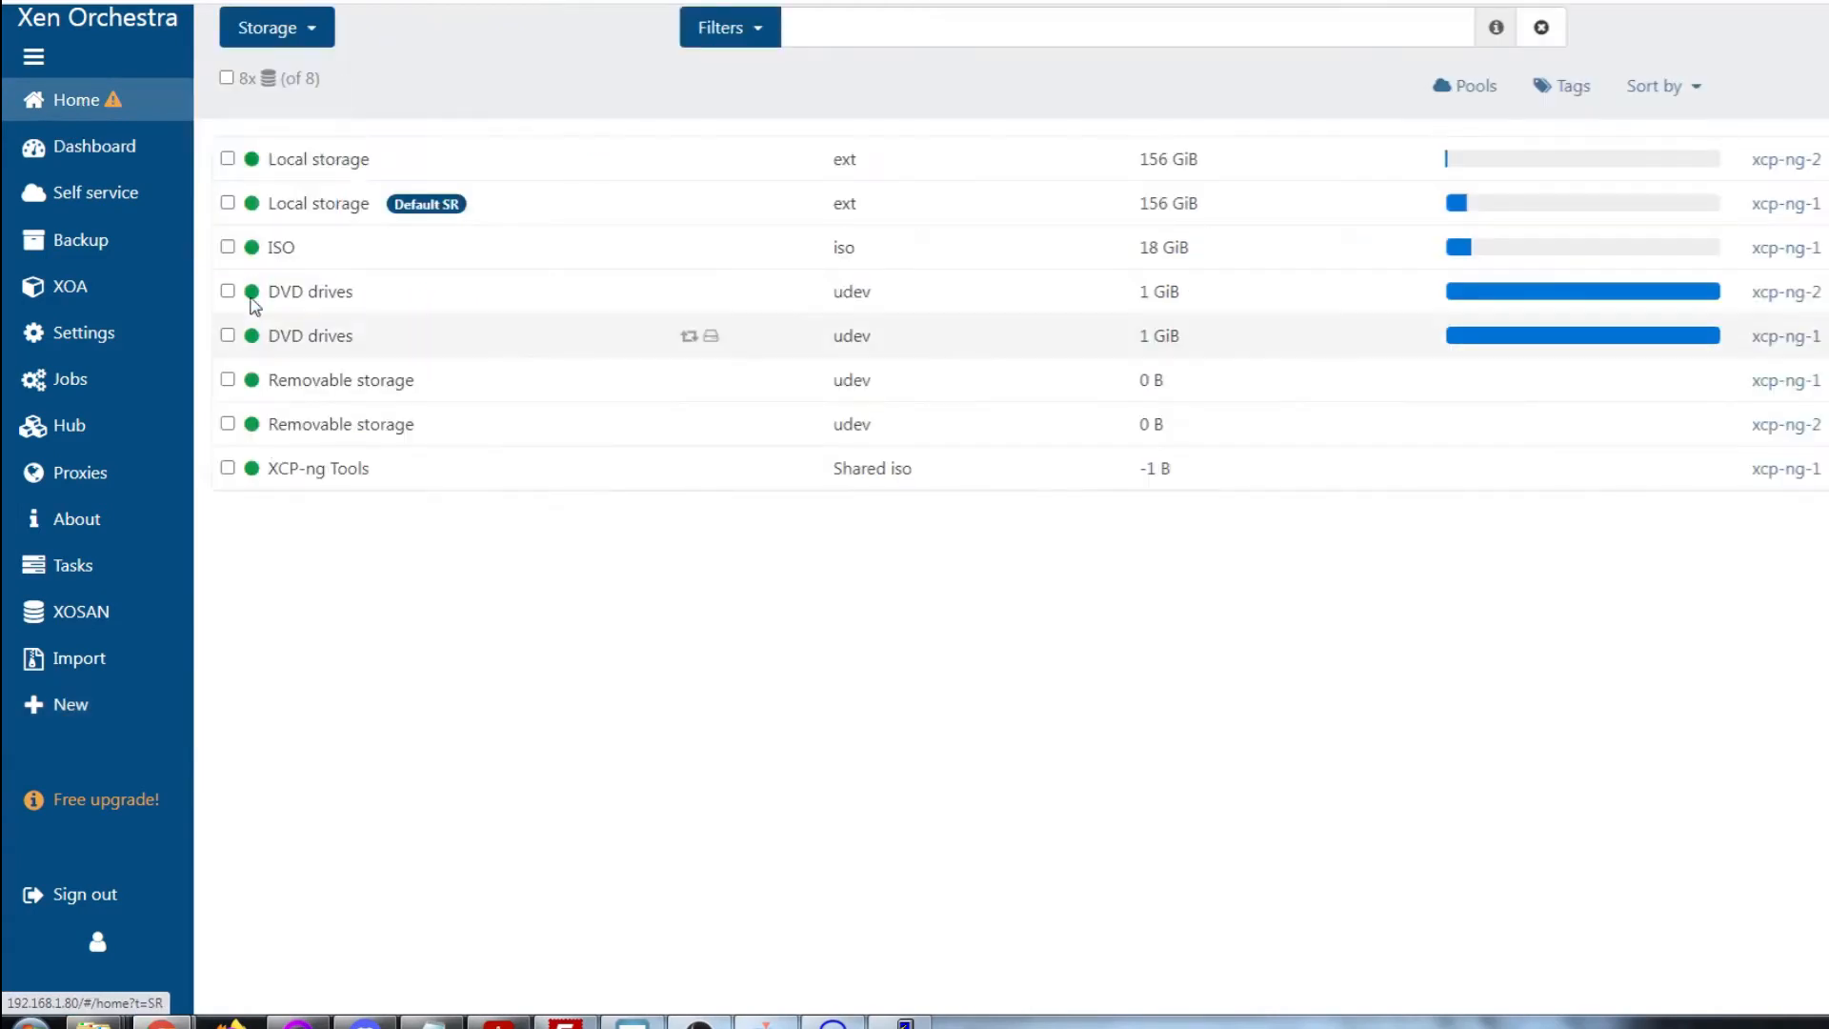
click(282, 248)
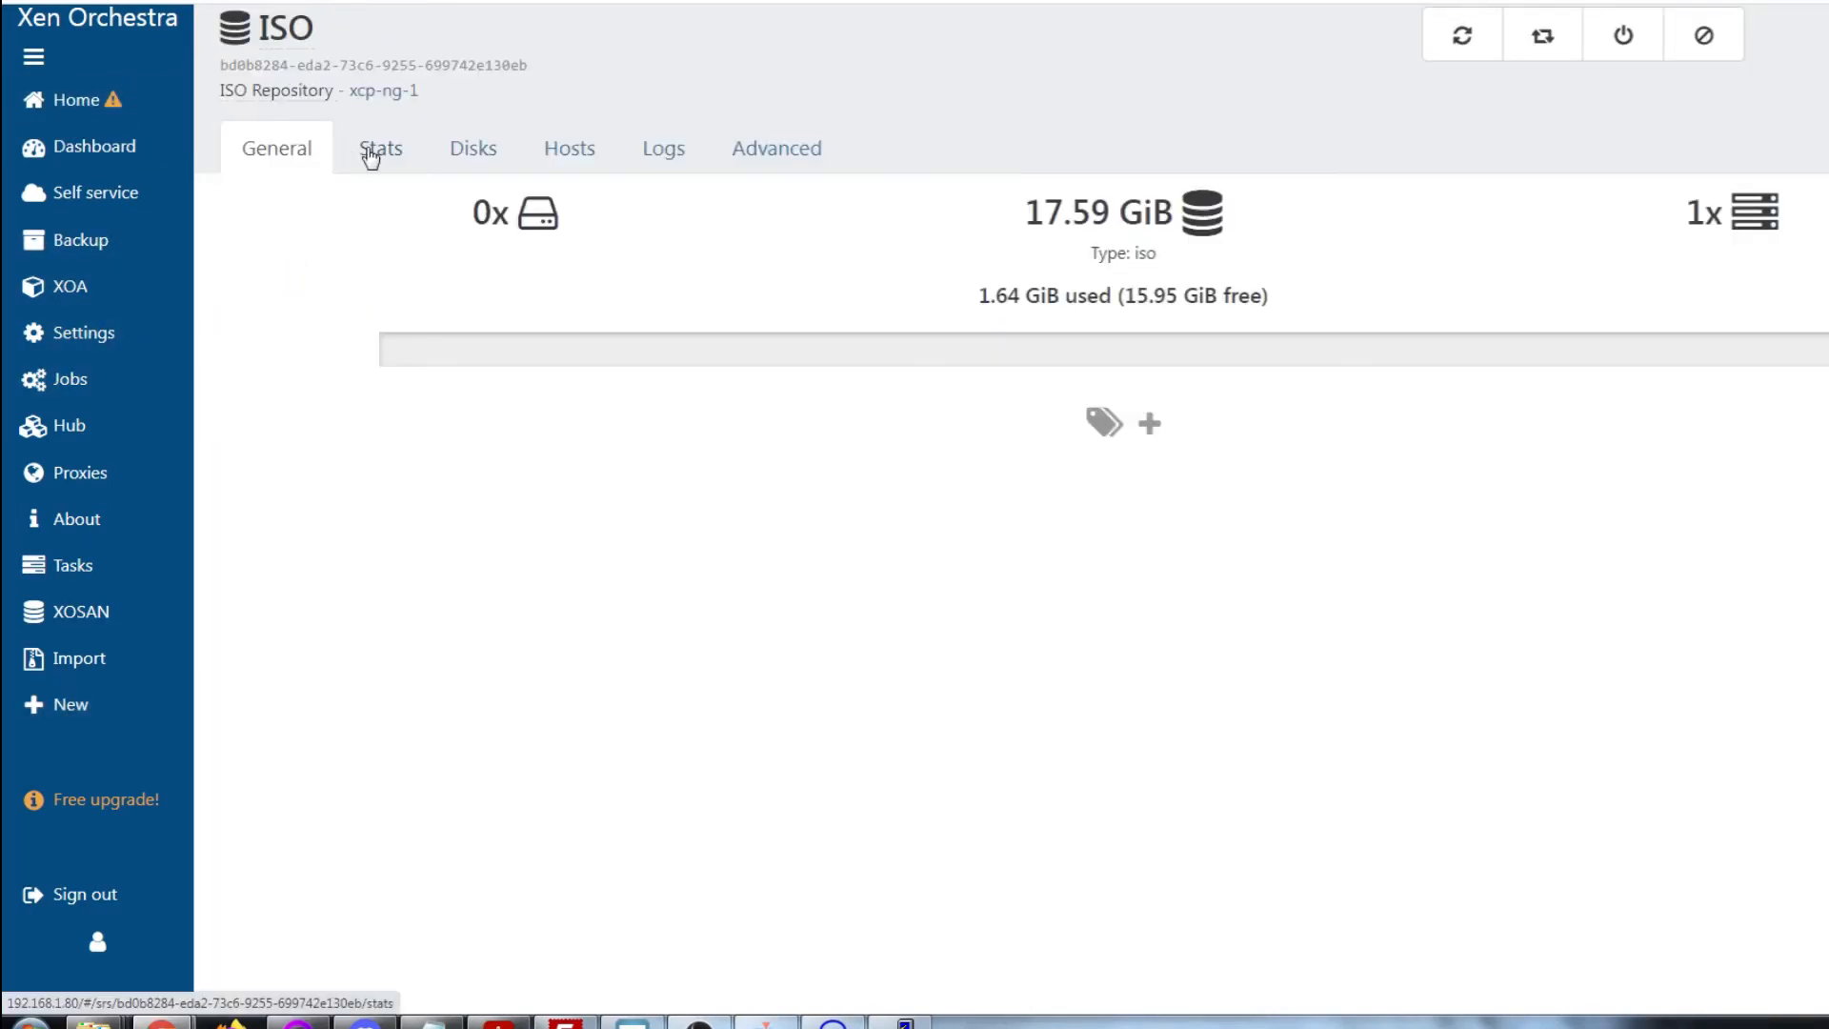
click(1463, 40)
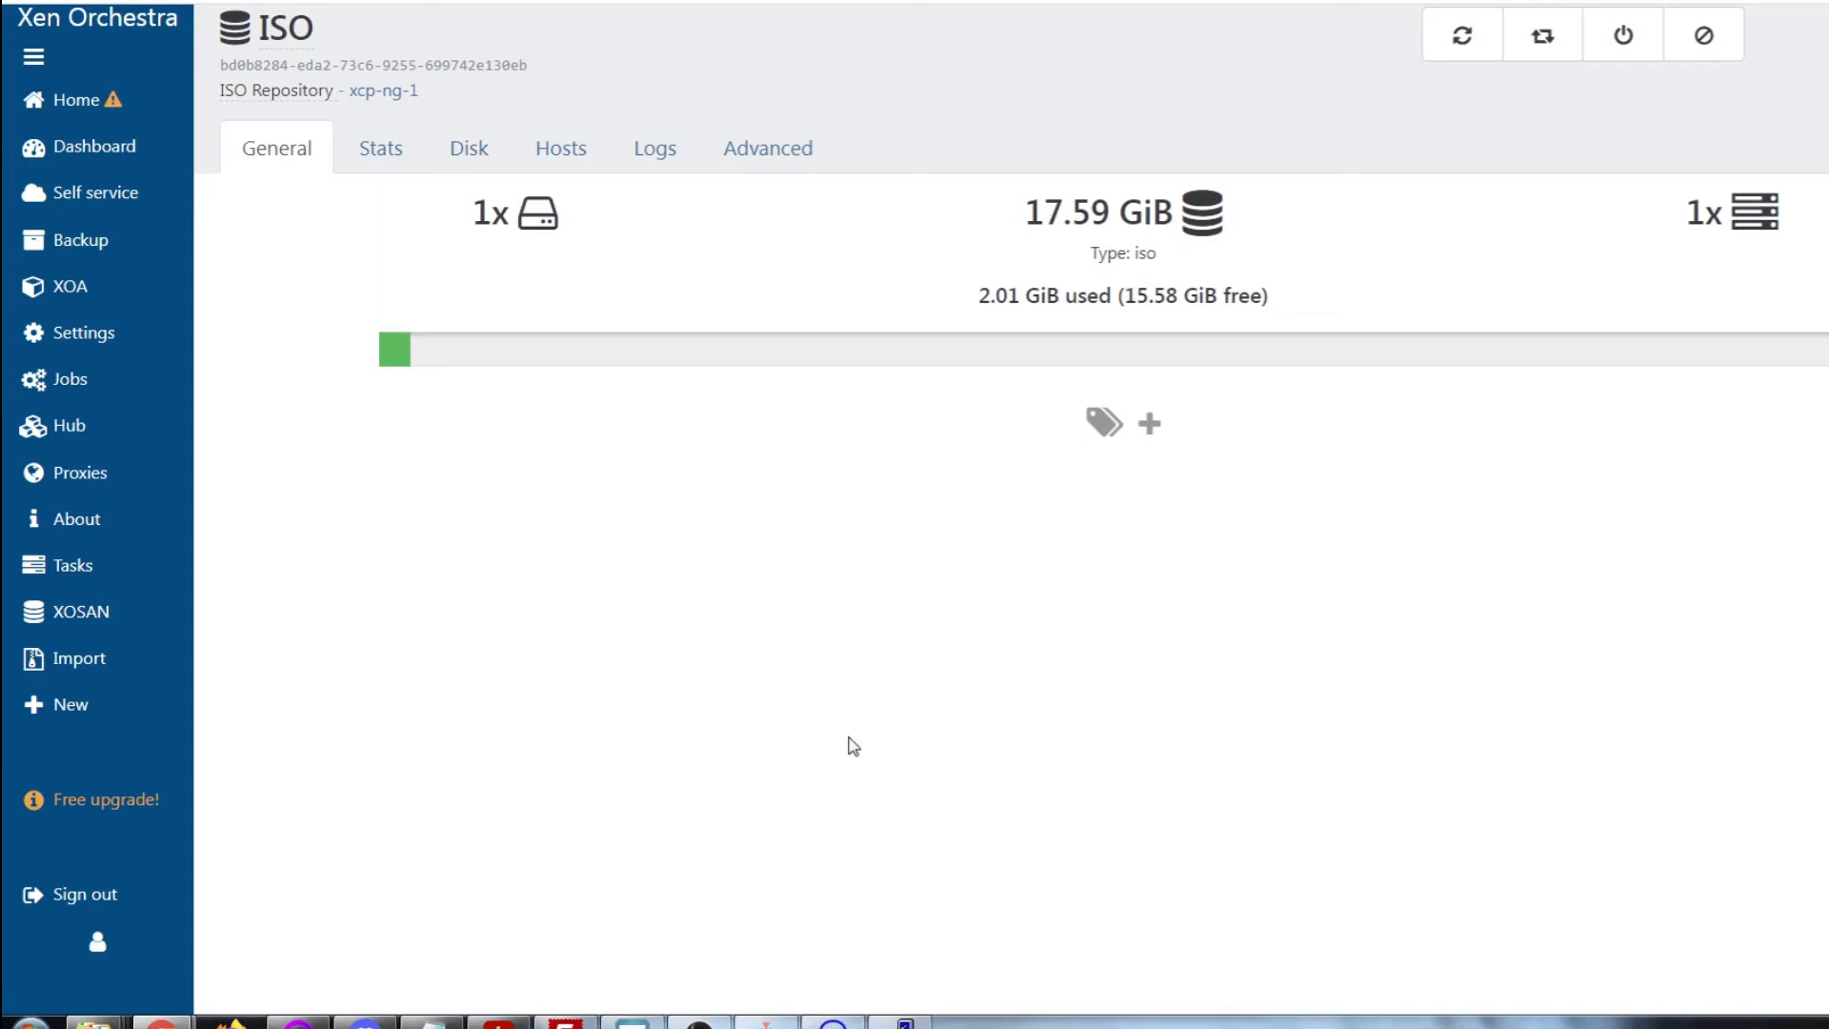
mouse_move(105, 139)
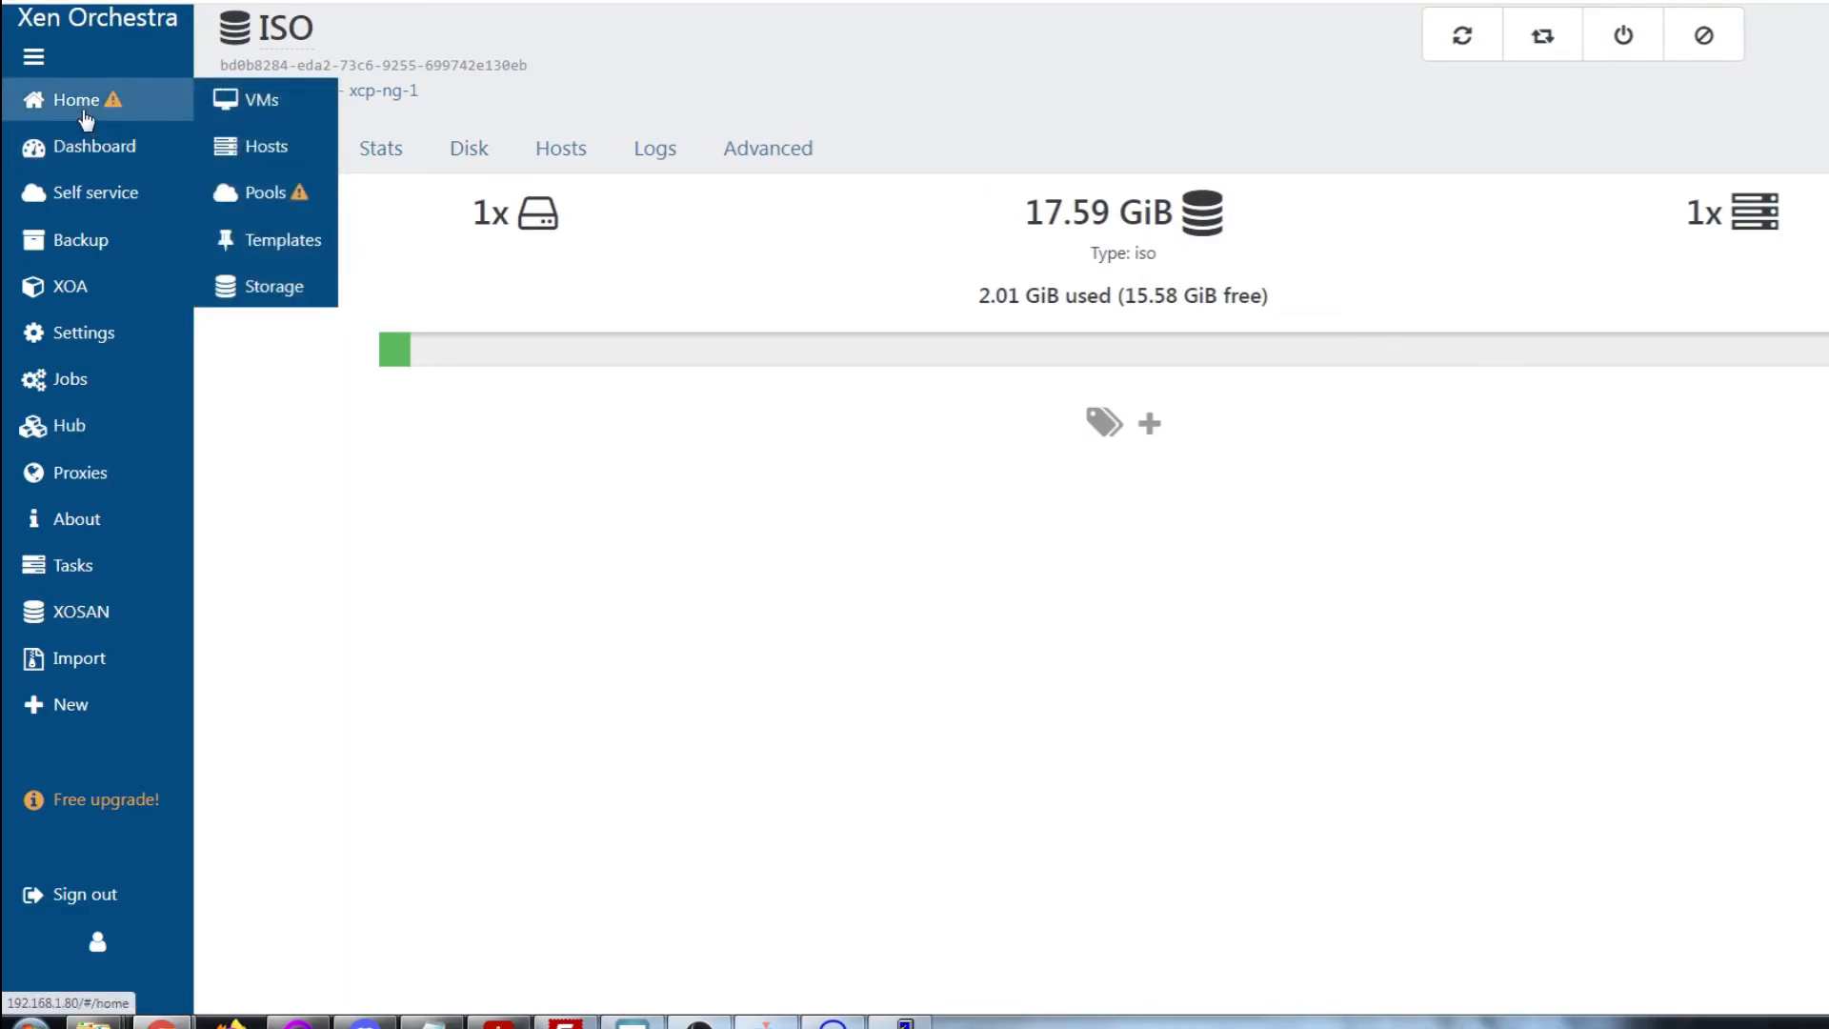
click(230, 117)
Start a new VM on pool xcp-ng-1 from Other install media, named Debian 11
click(1827, 26)
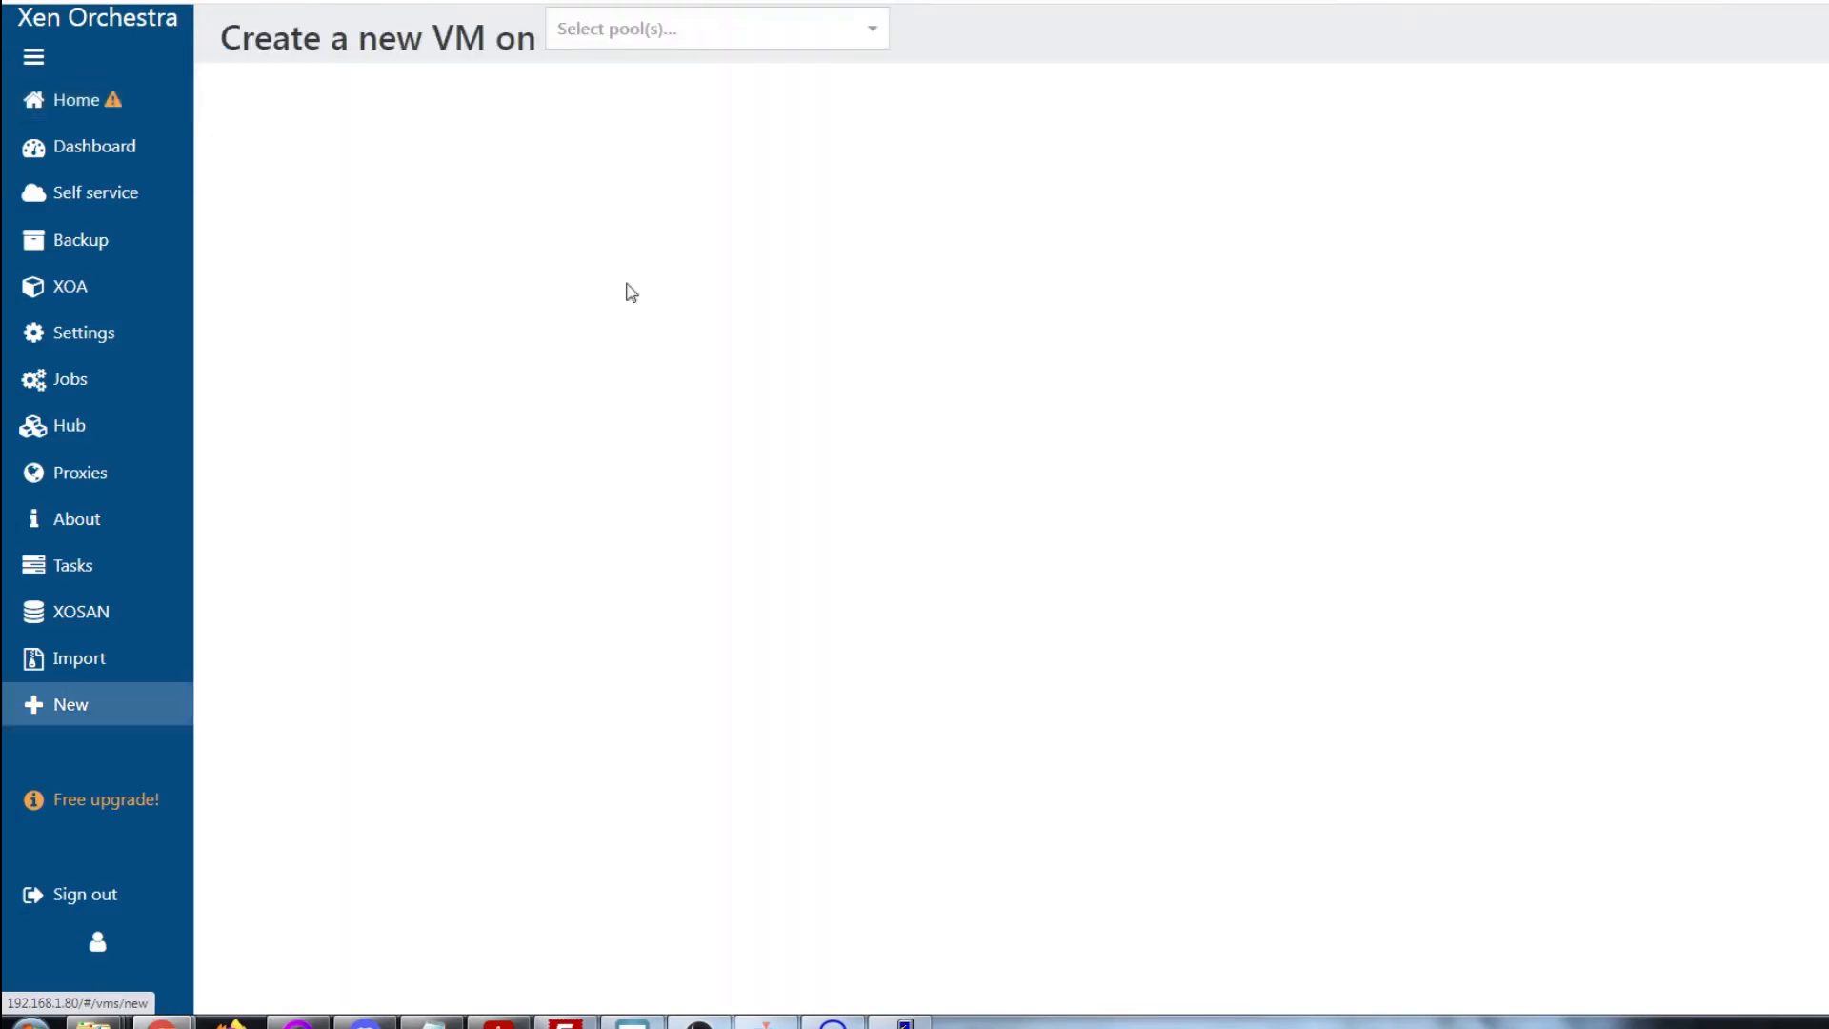
click(763, 40)
click(691, 74)
click(791, 138)
scroll(776, 286, down, 2)
click(776, 282)
text(Debian 11)
key(Tab)
Add description Test VM, set 1 GiB RAM and install from debian-11.2.0-amd64-netinst.iso
text(Te)
key(Tab)
key(Tab)
text(1)
click(1127, 245)
click(1063, 359)
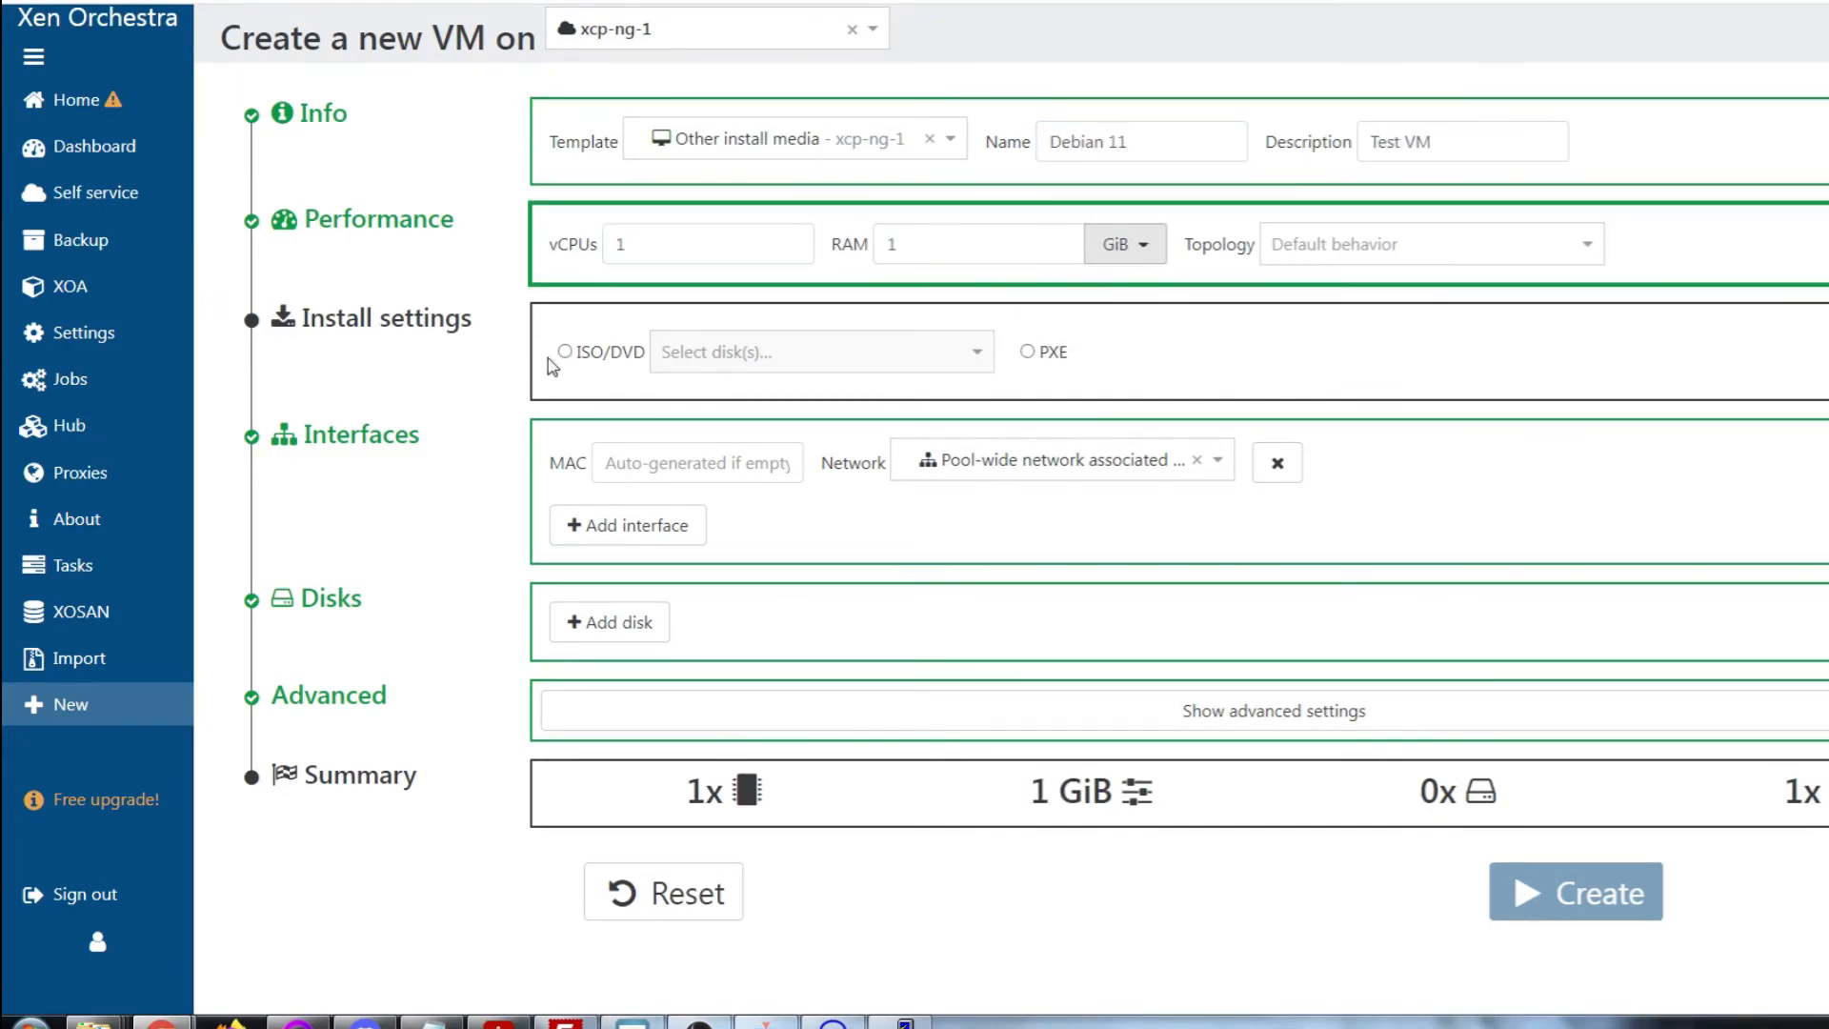
click(564, 351)
click(828, 355)
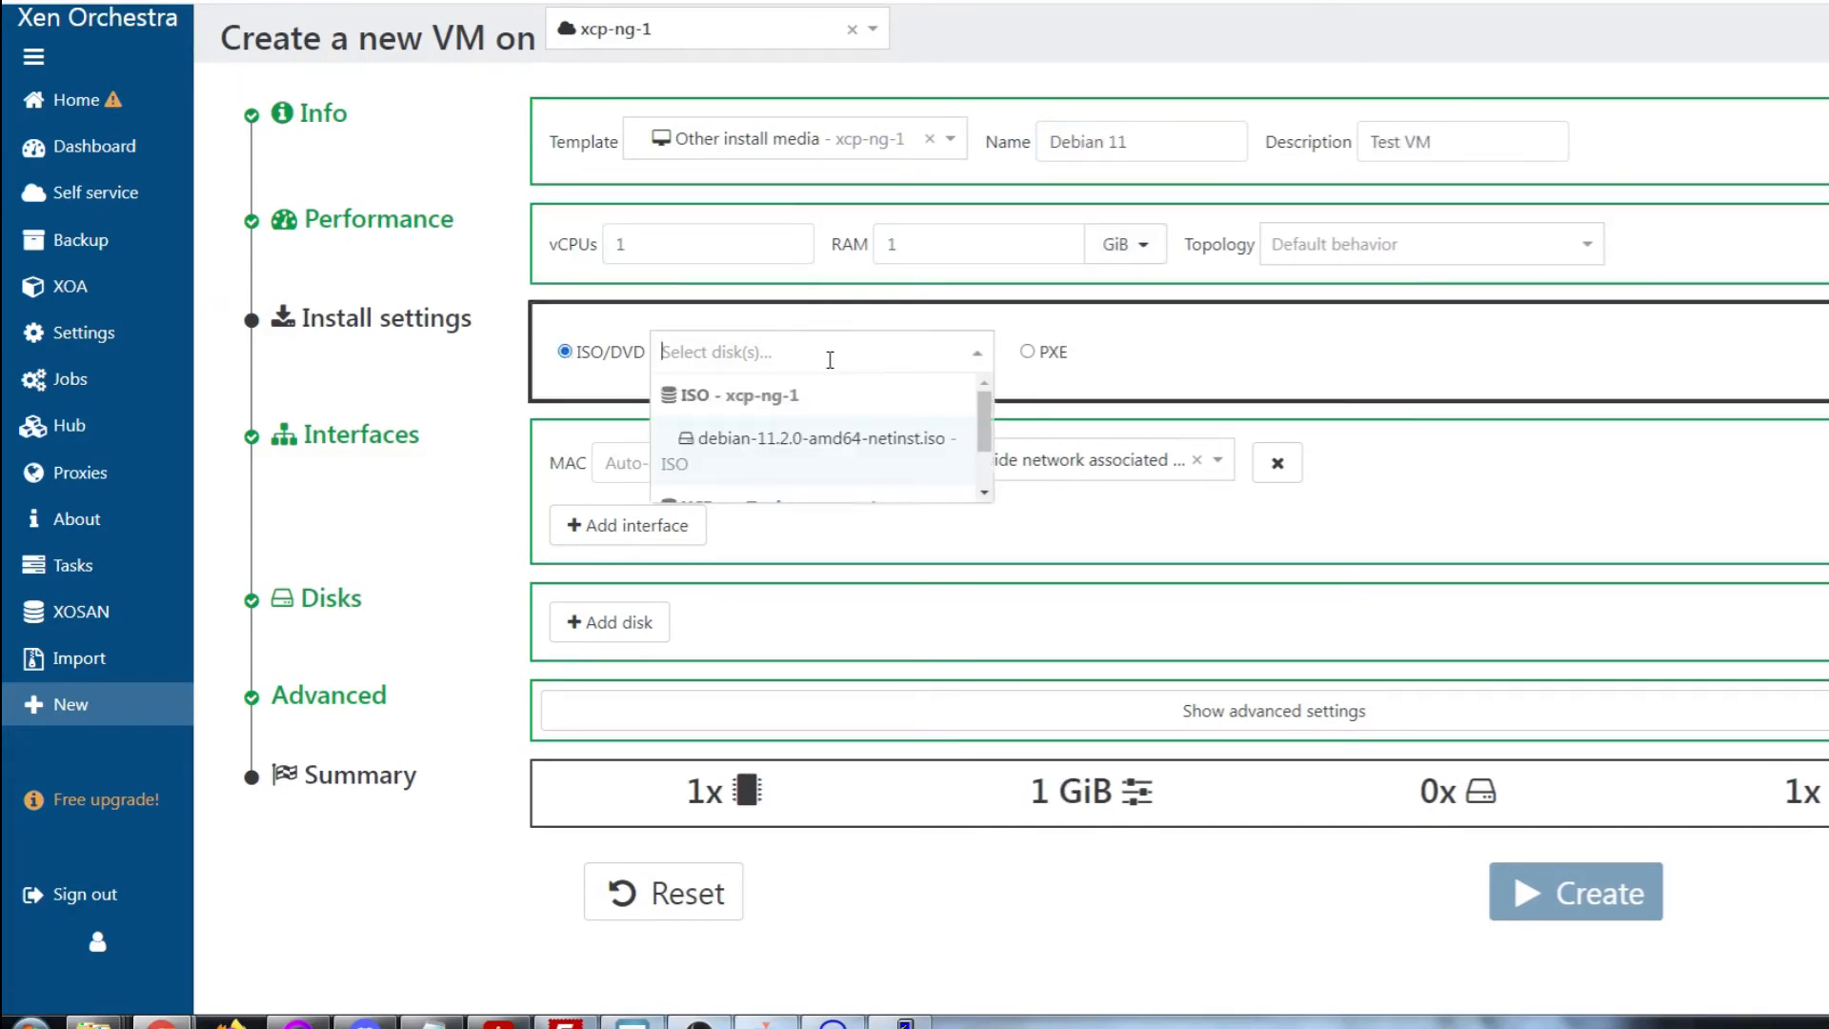
click(793, 451)
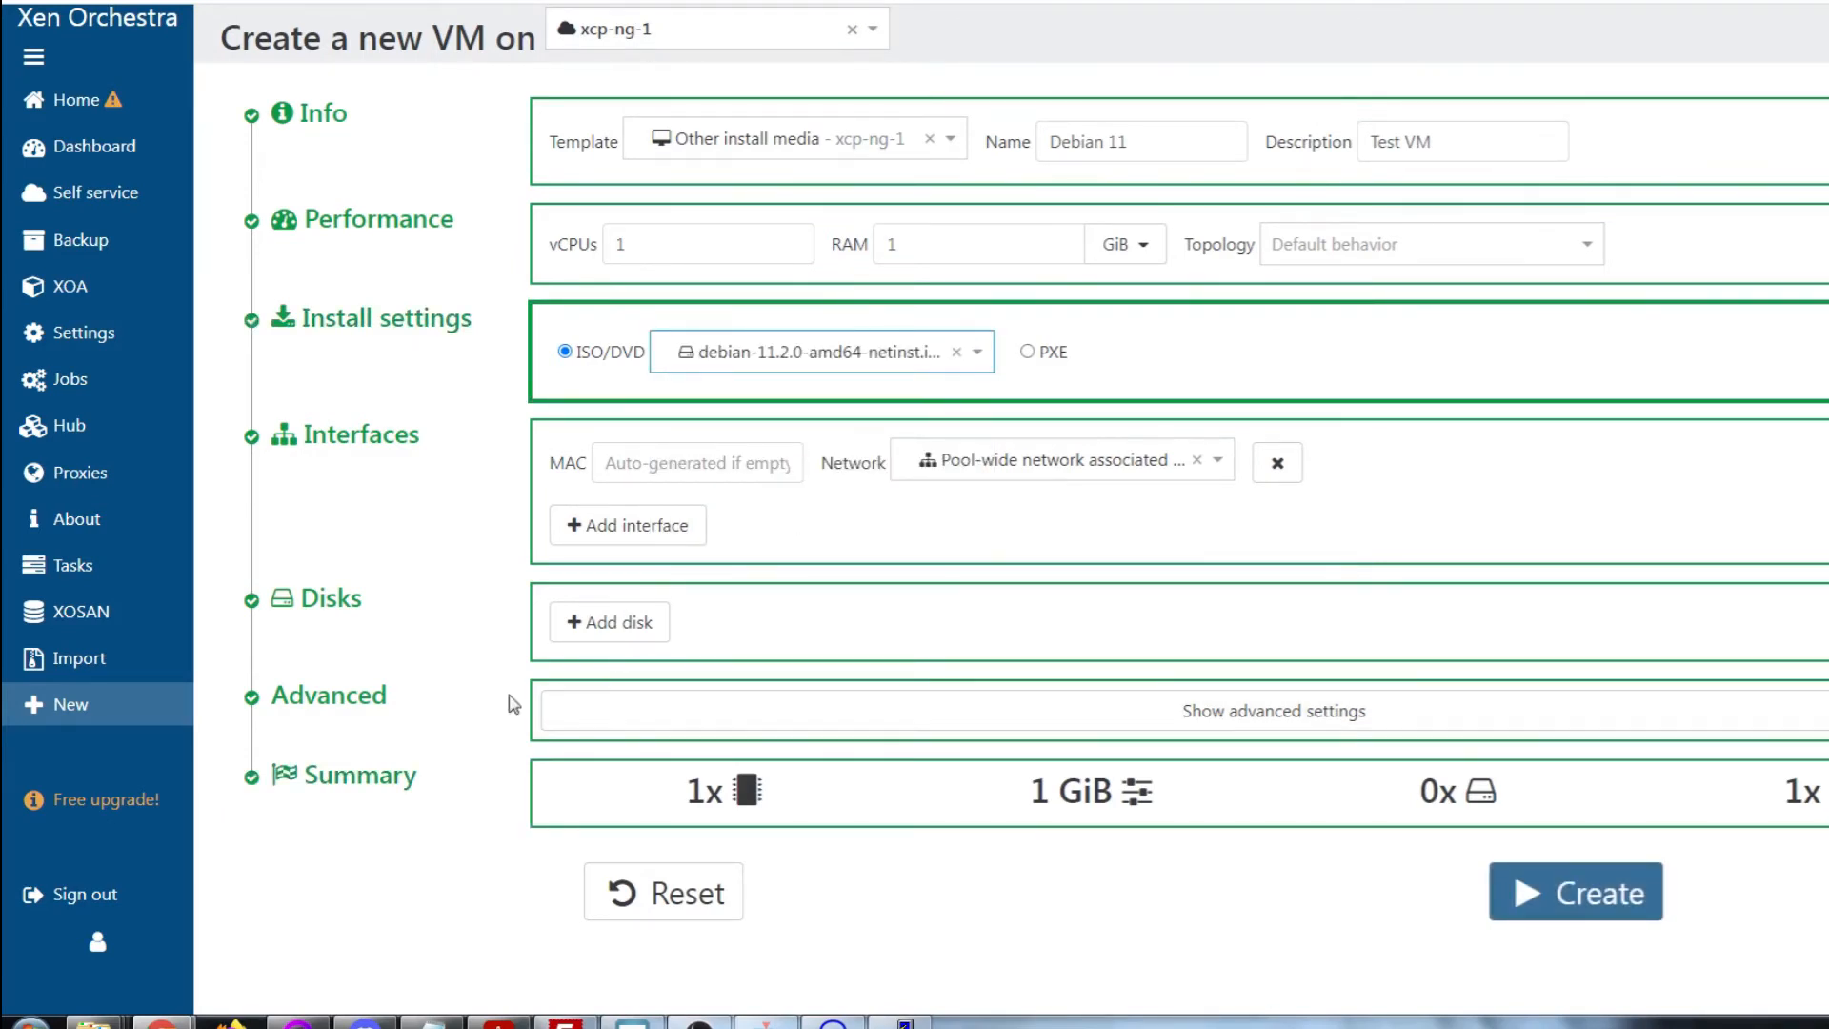
Add a 20 GiB disk on xcp-ng-2's local storage and create the VM
click(609, 622)
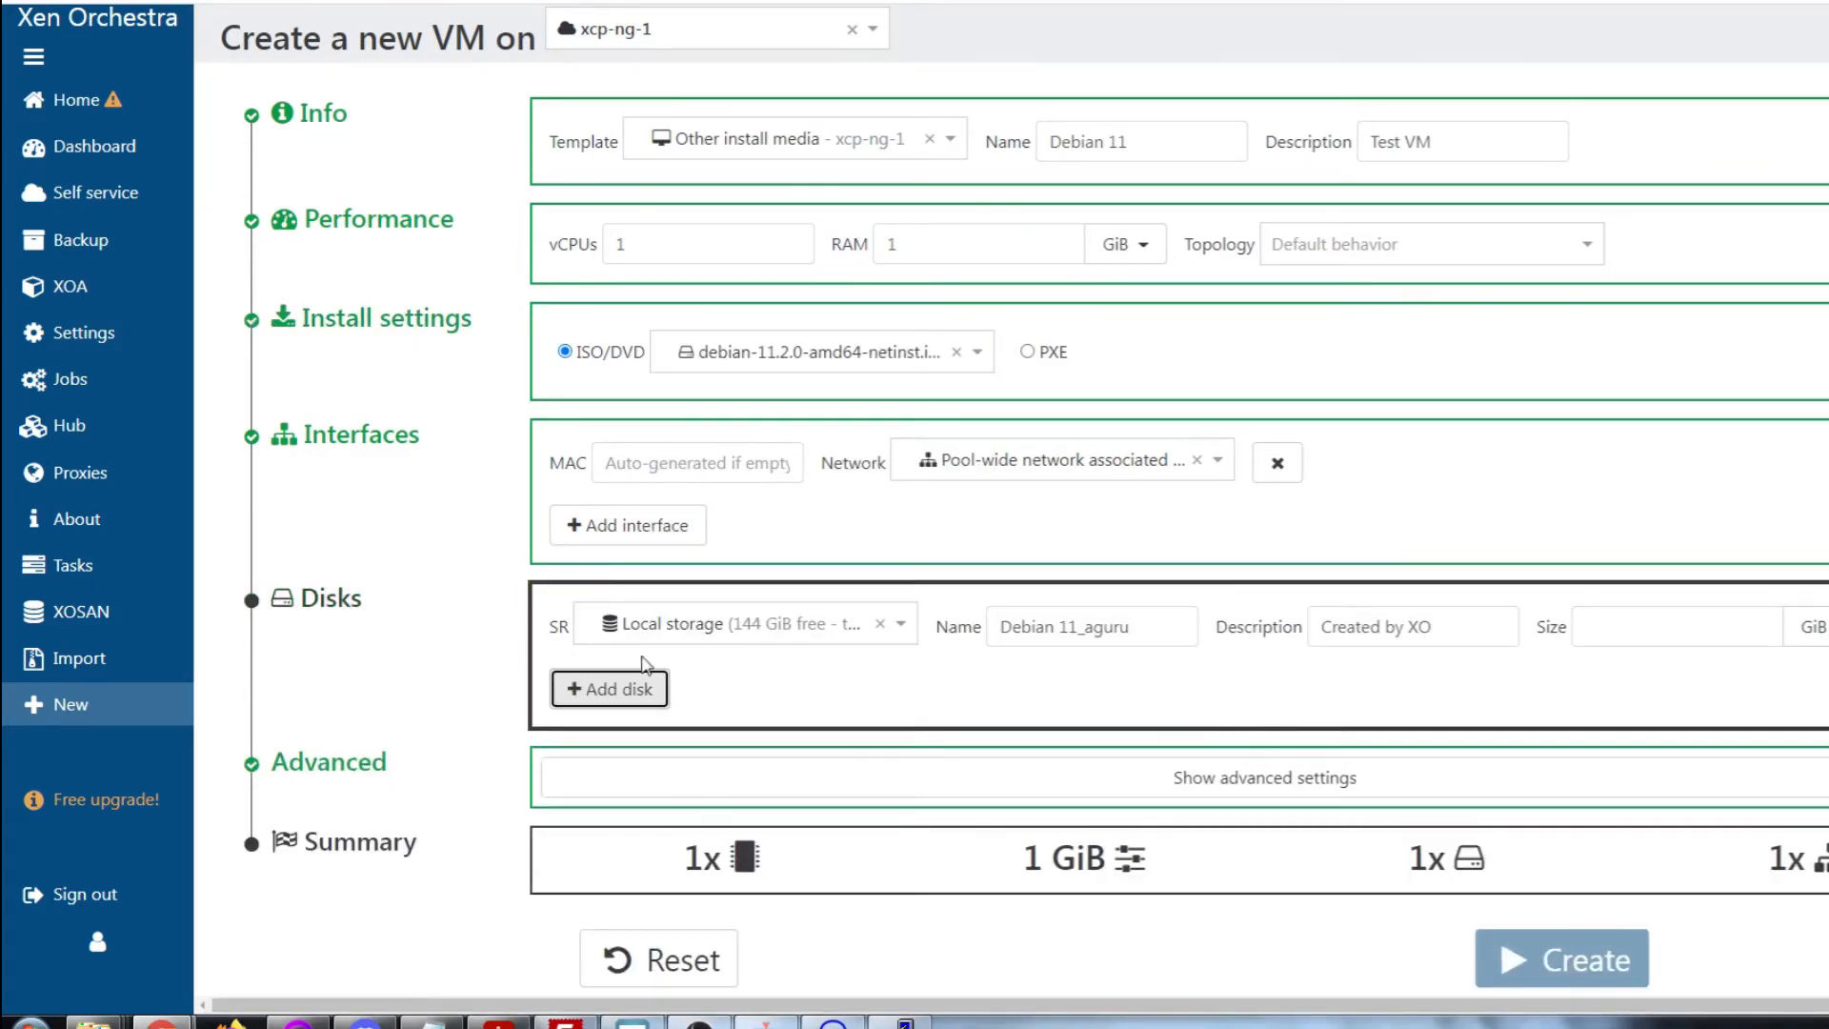
click(900, 629)
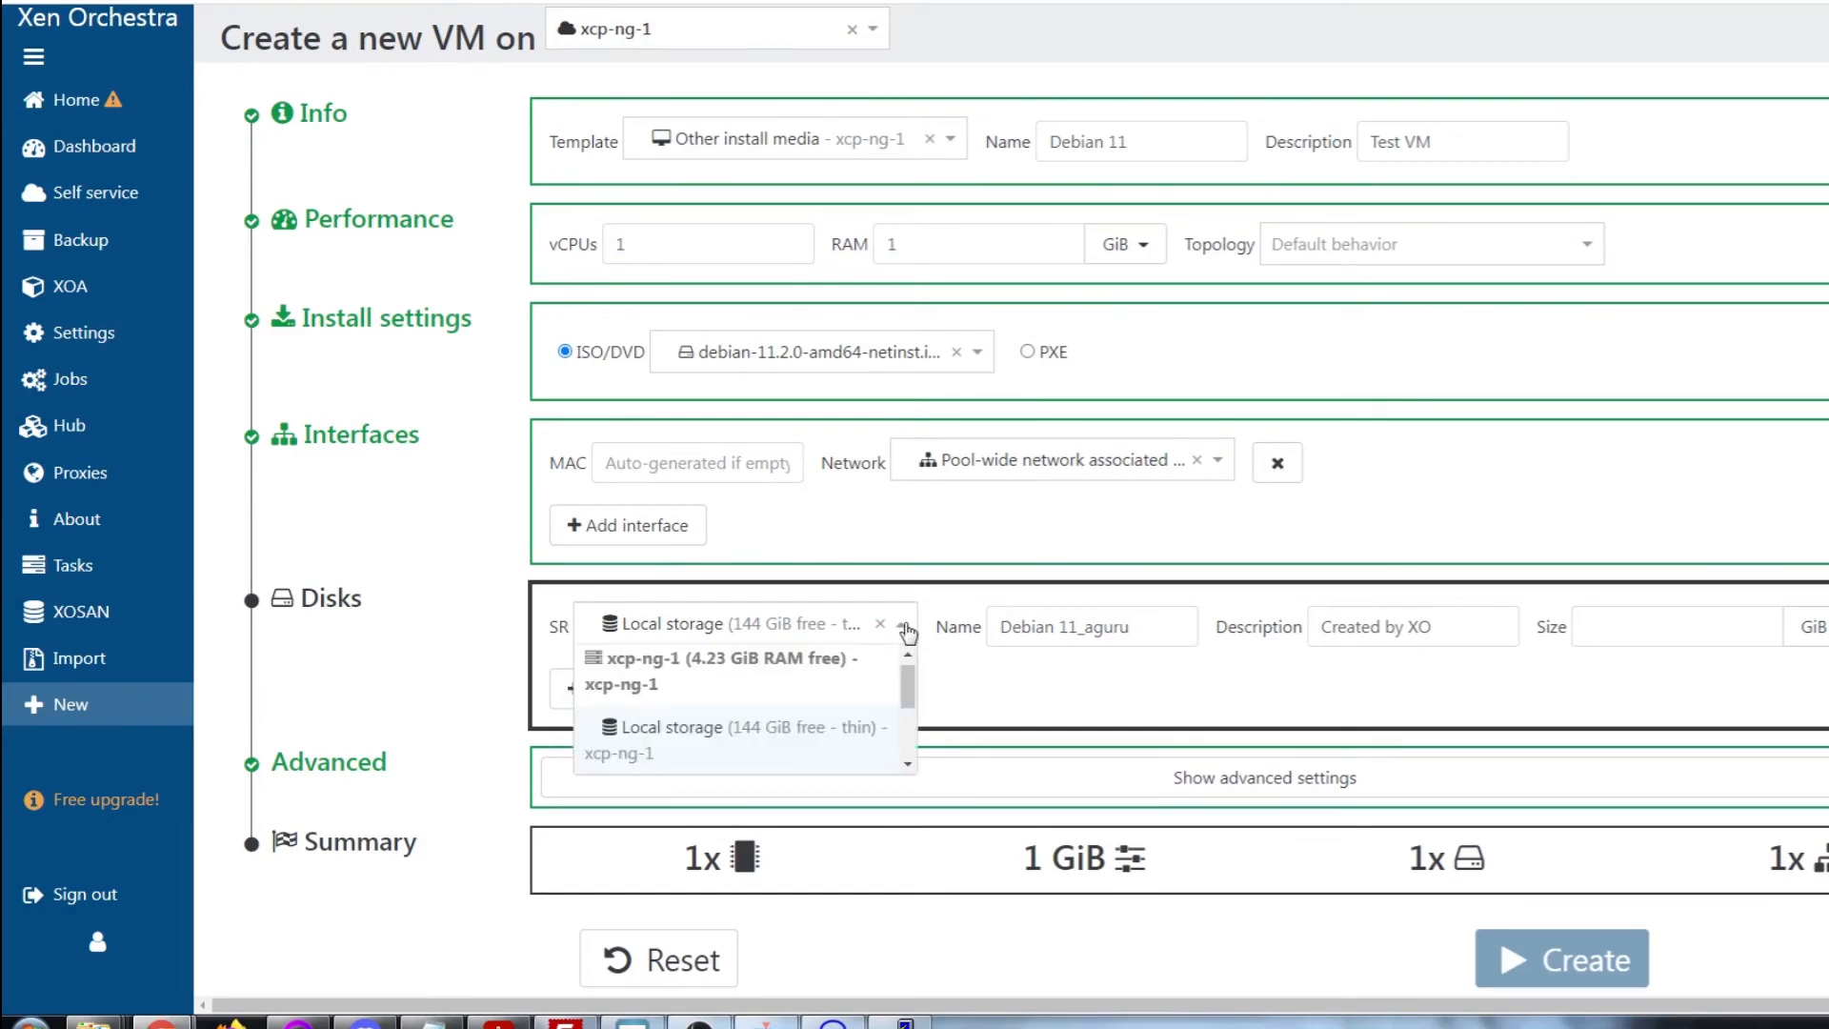
scroll(834, 724, down, 2)
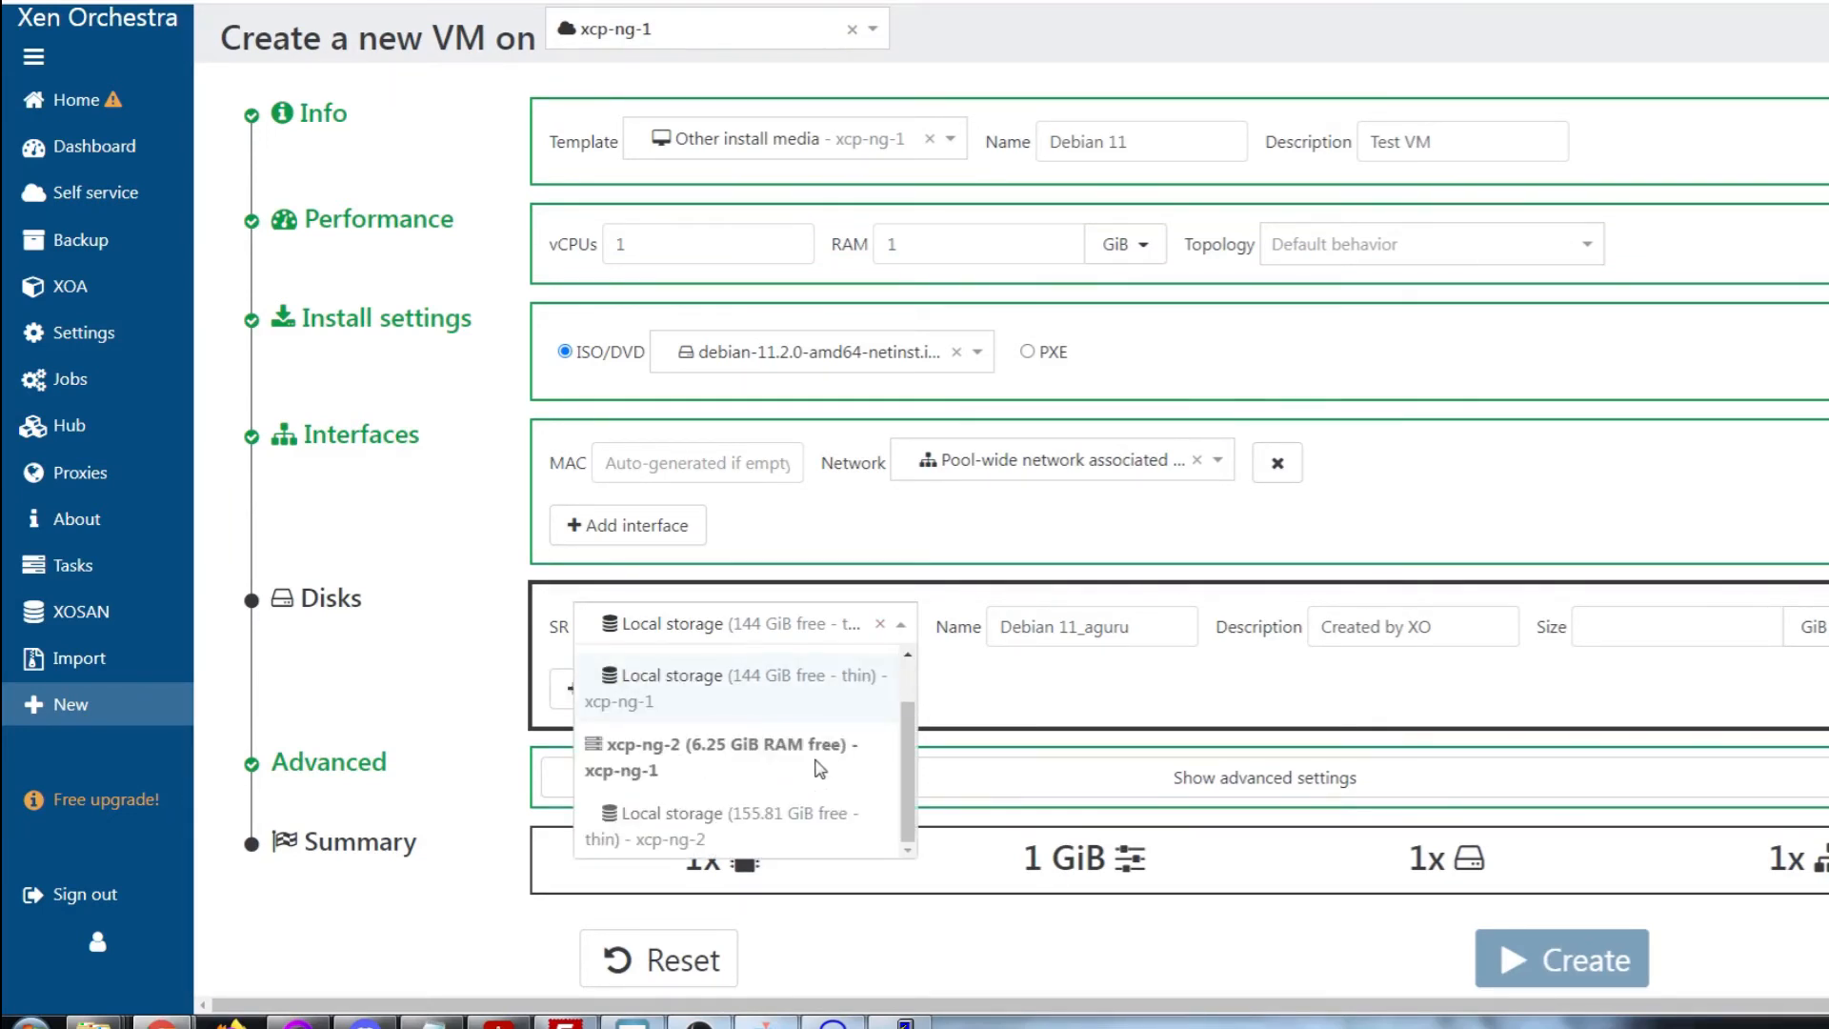
scroll(820, 768, up, 1)
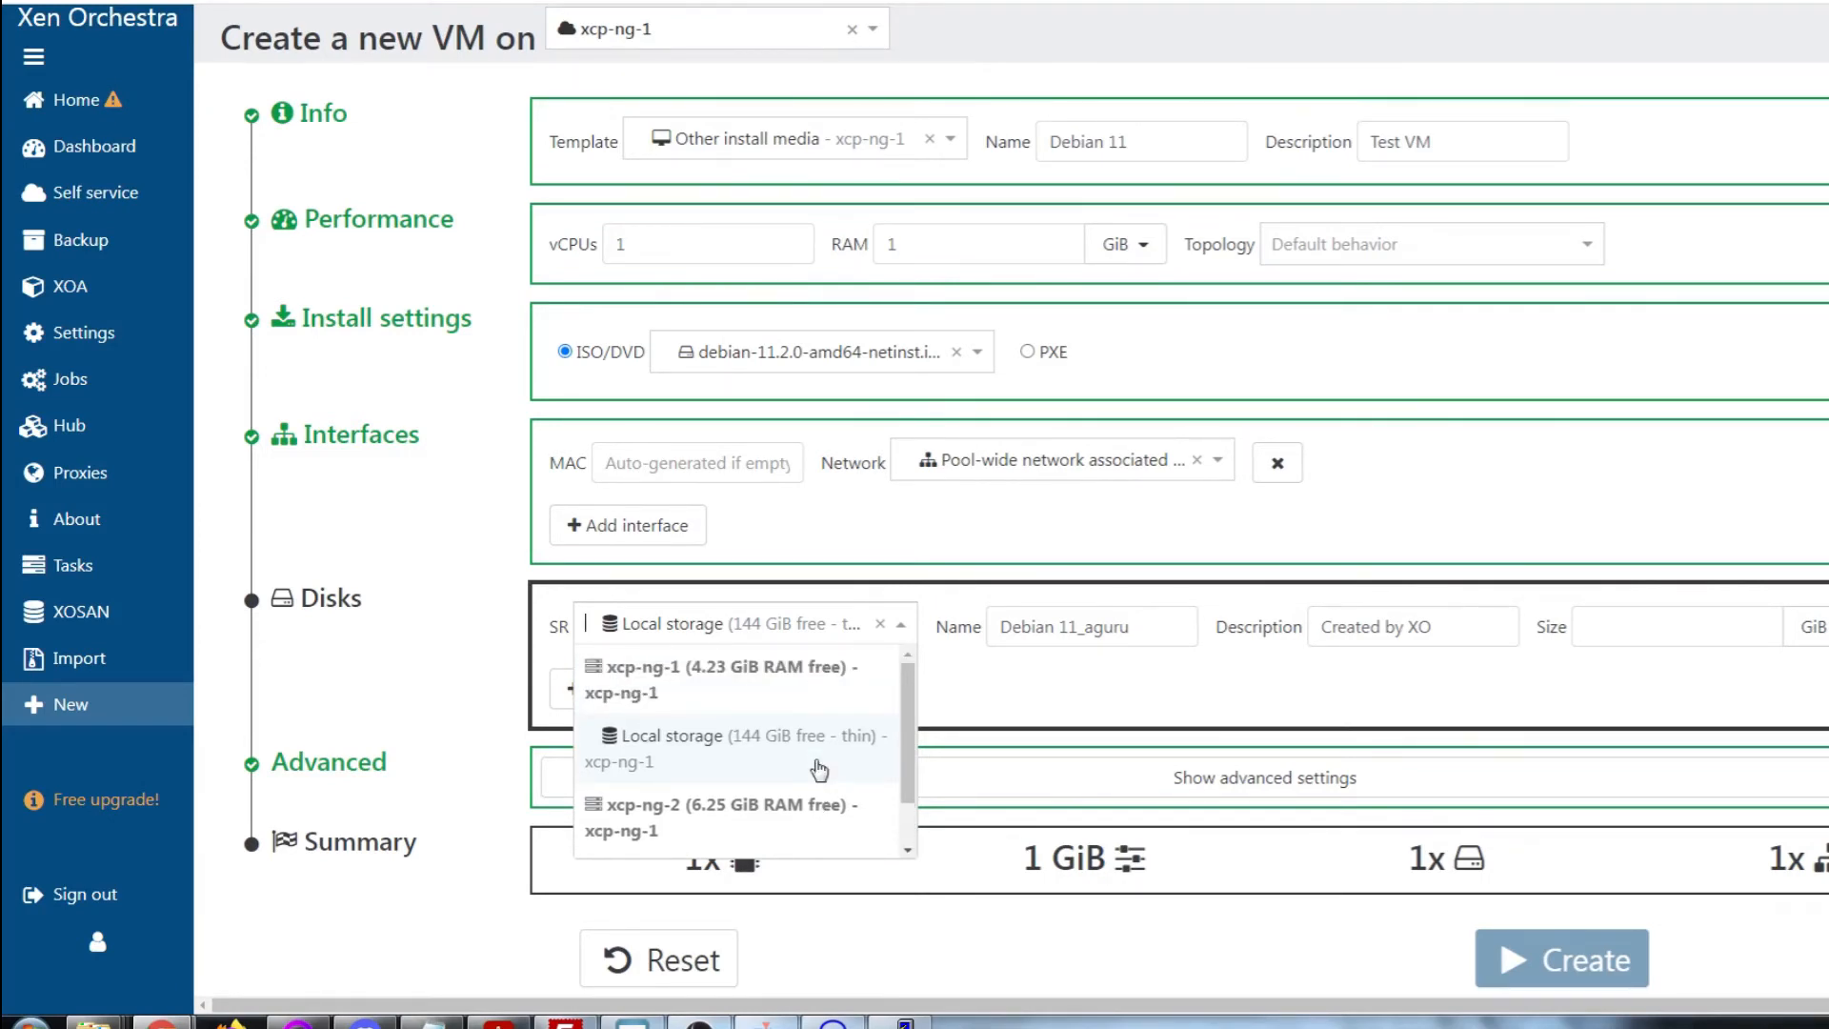
scroll(819, 768, down, 1)
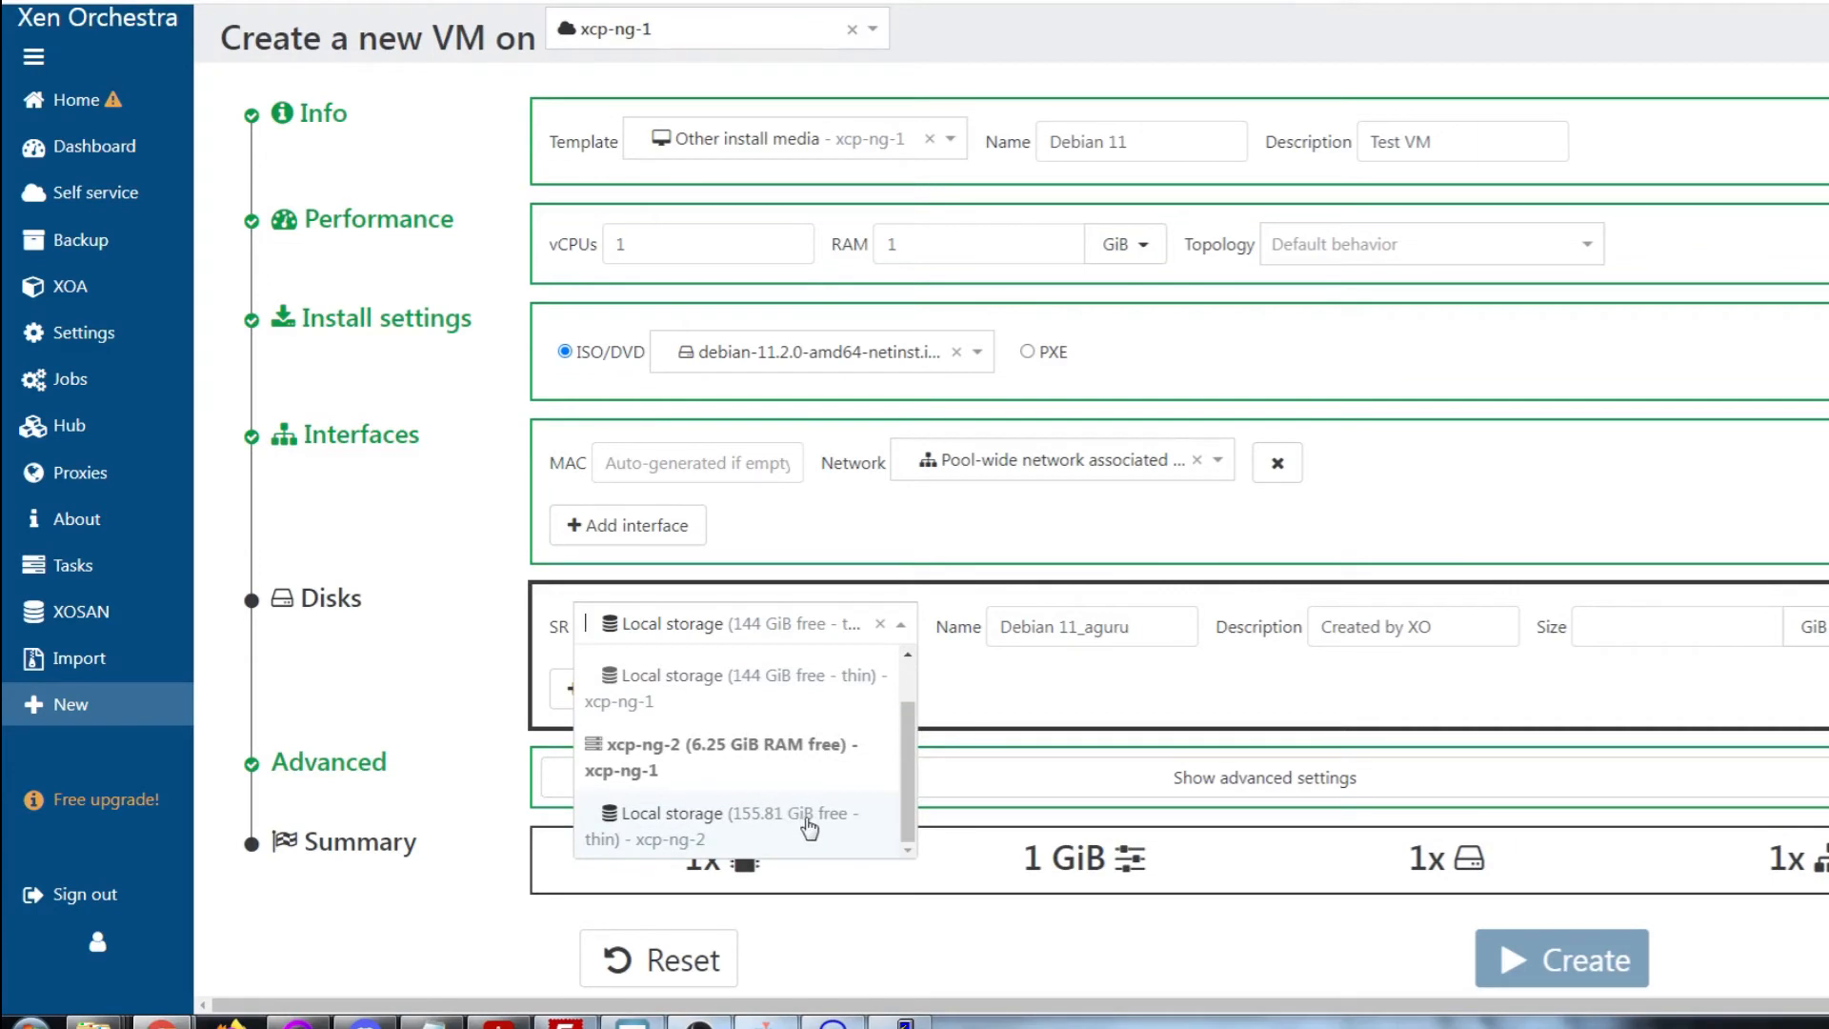
click(809, 826)
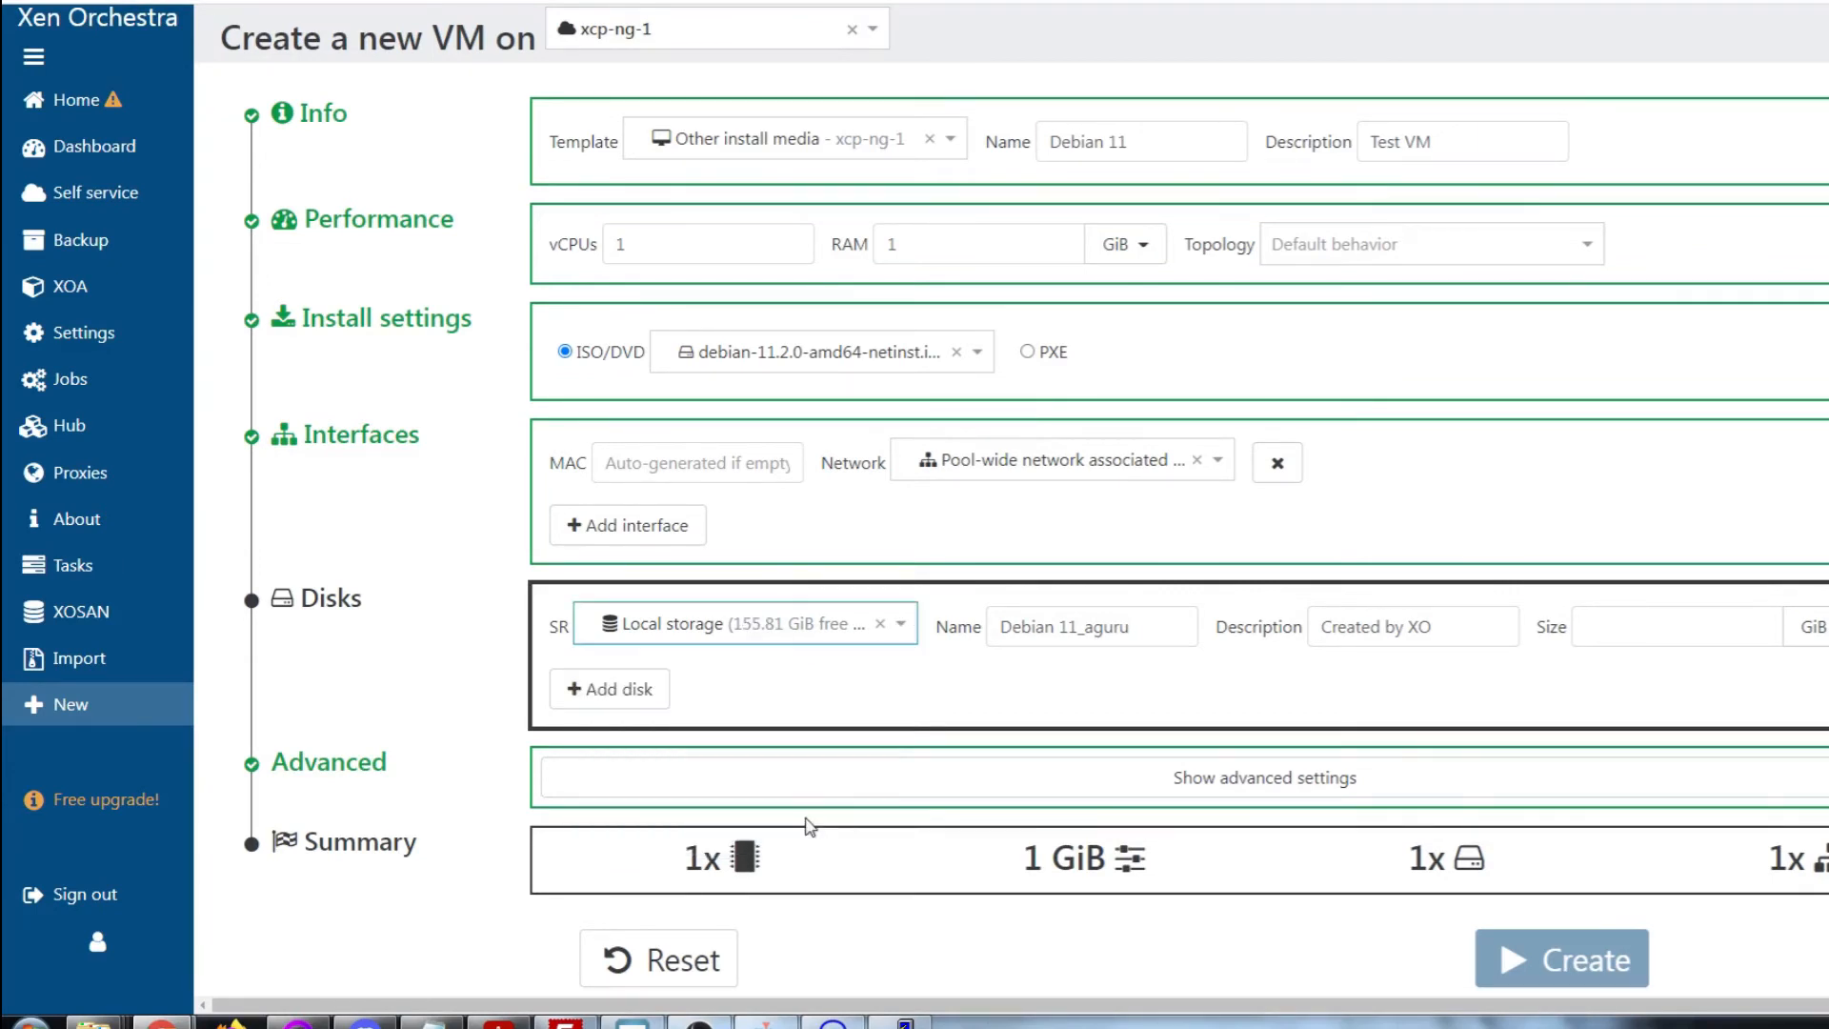
click(1601, 627)
text(20)
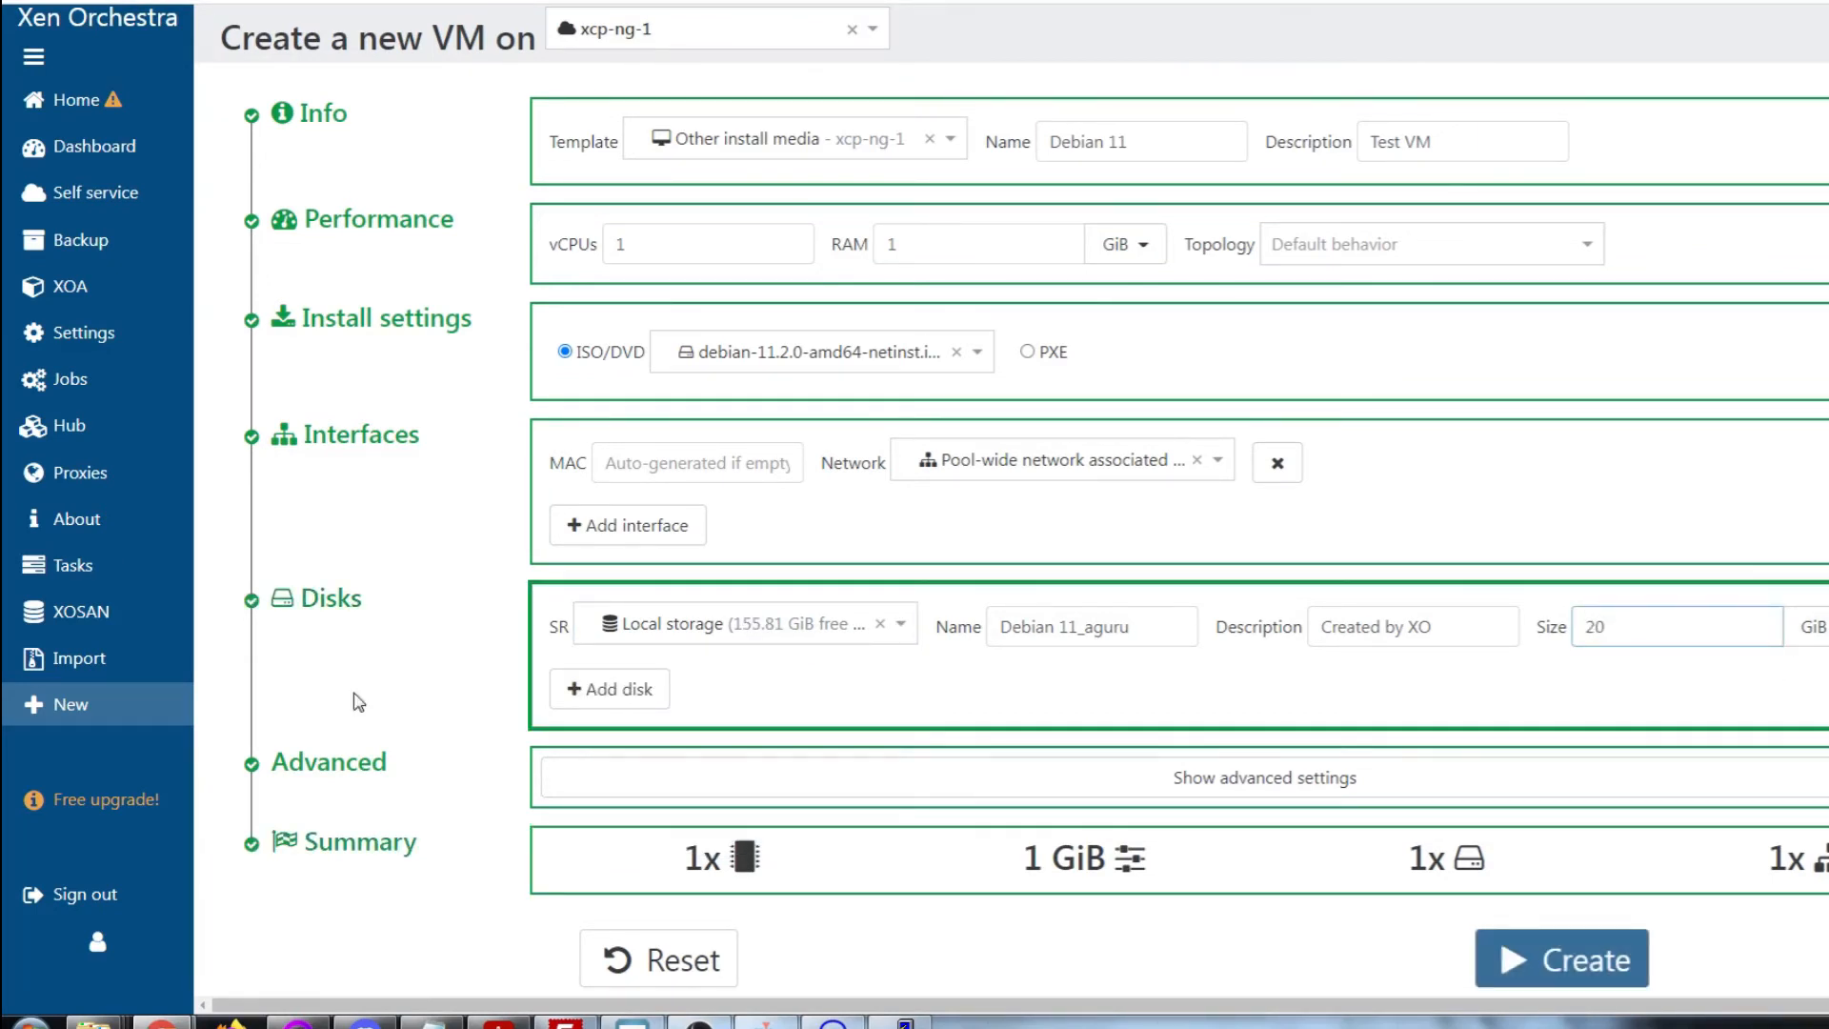
click(1588, 960)
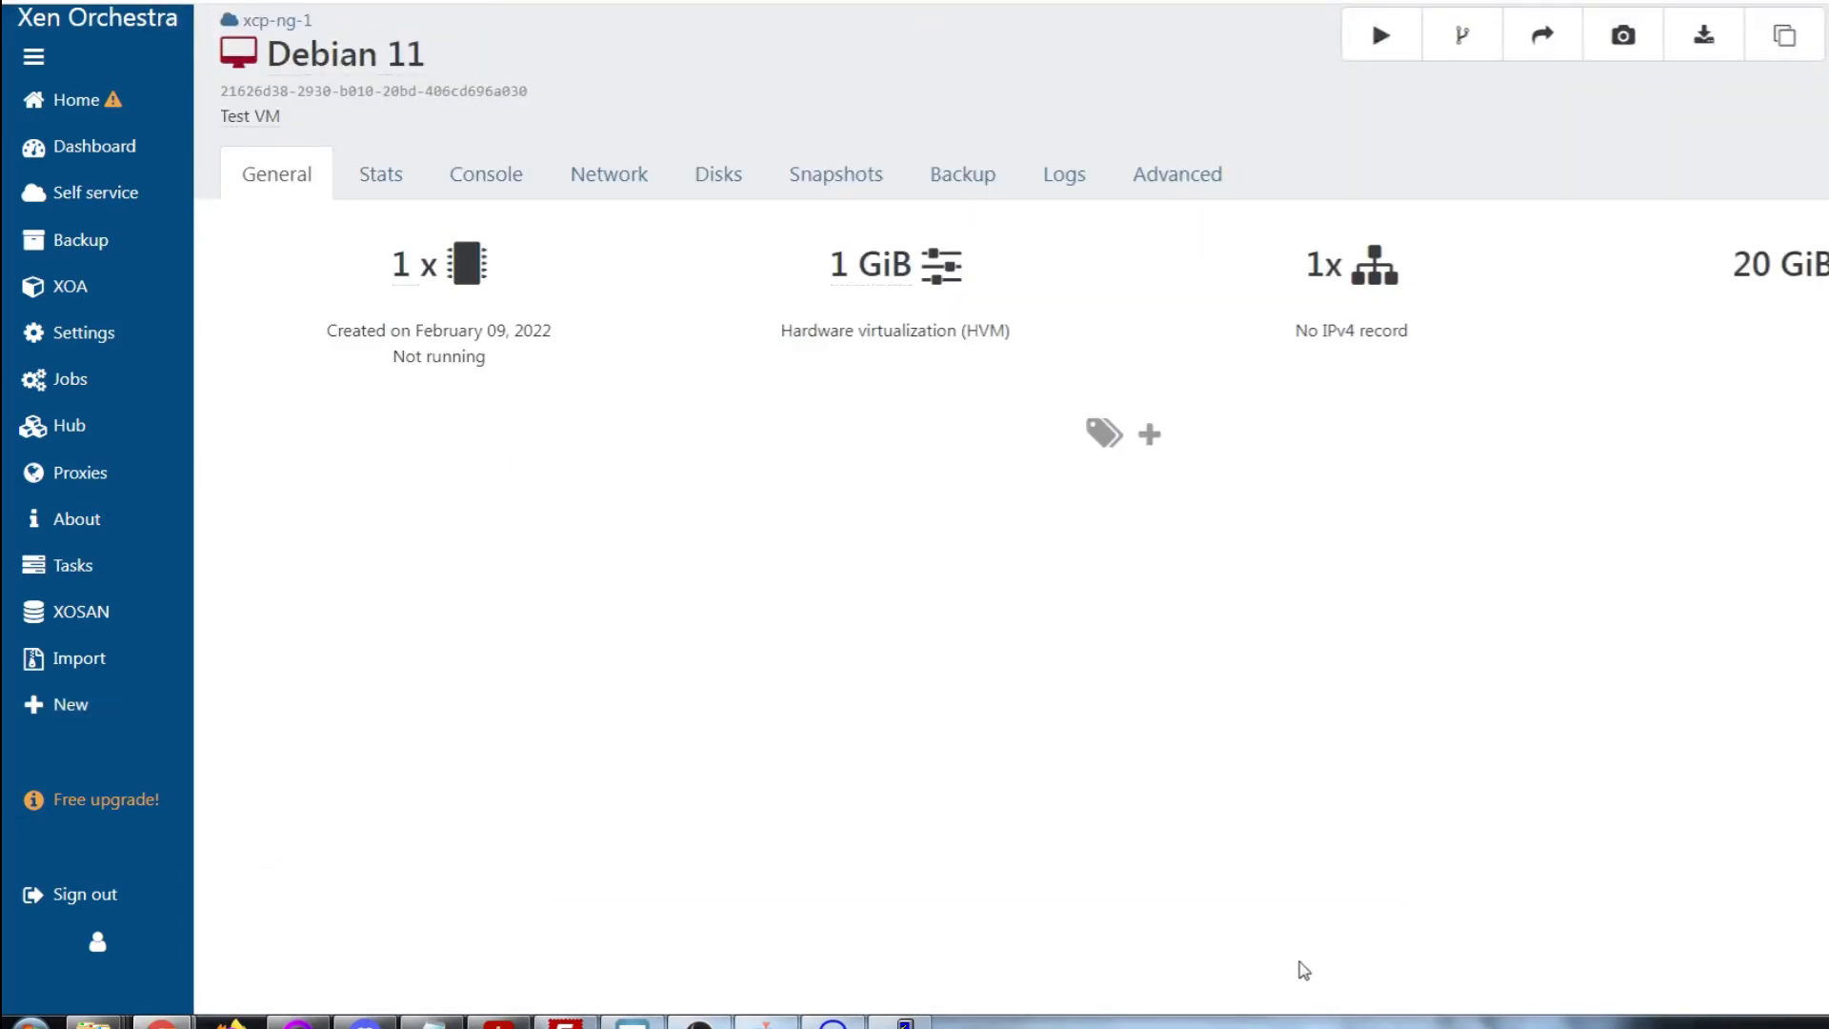
Look at the Console and Stats tabs, then try to start Debian 11
click(473, 185)
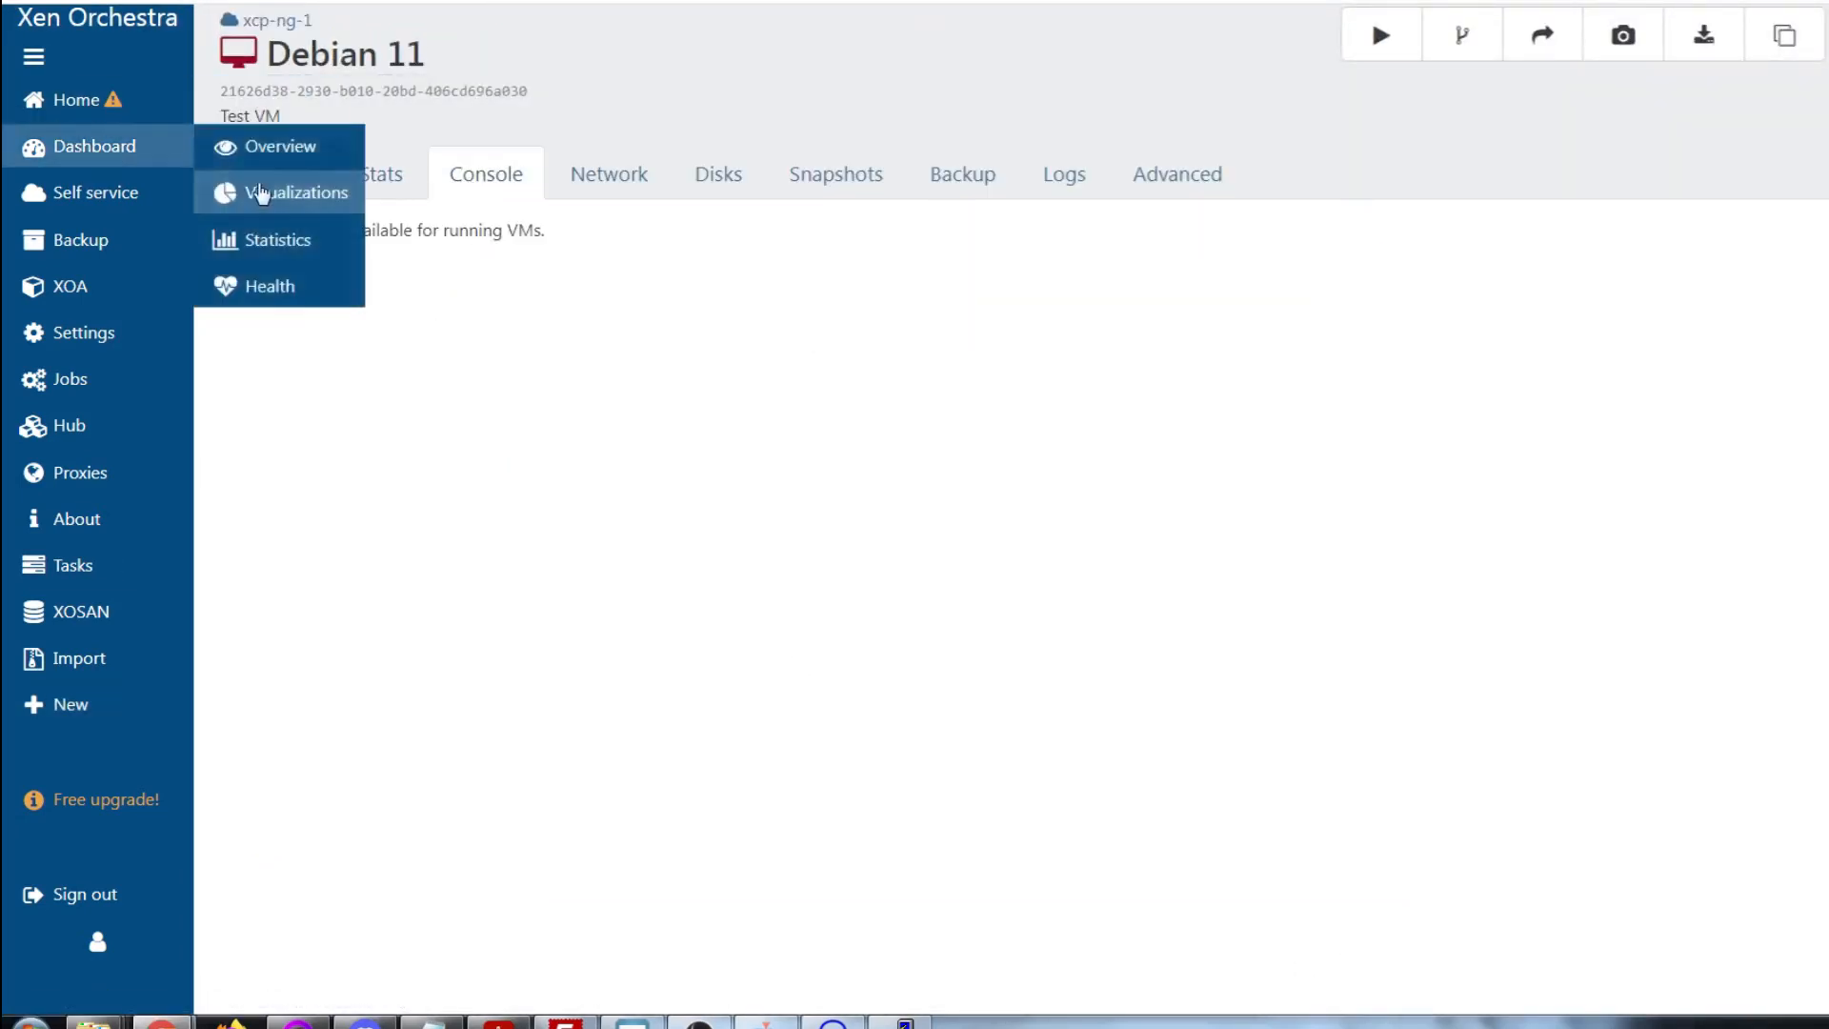
click(386, 185)
click(273, 186)
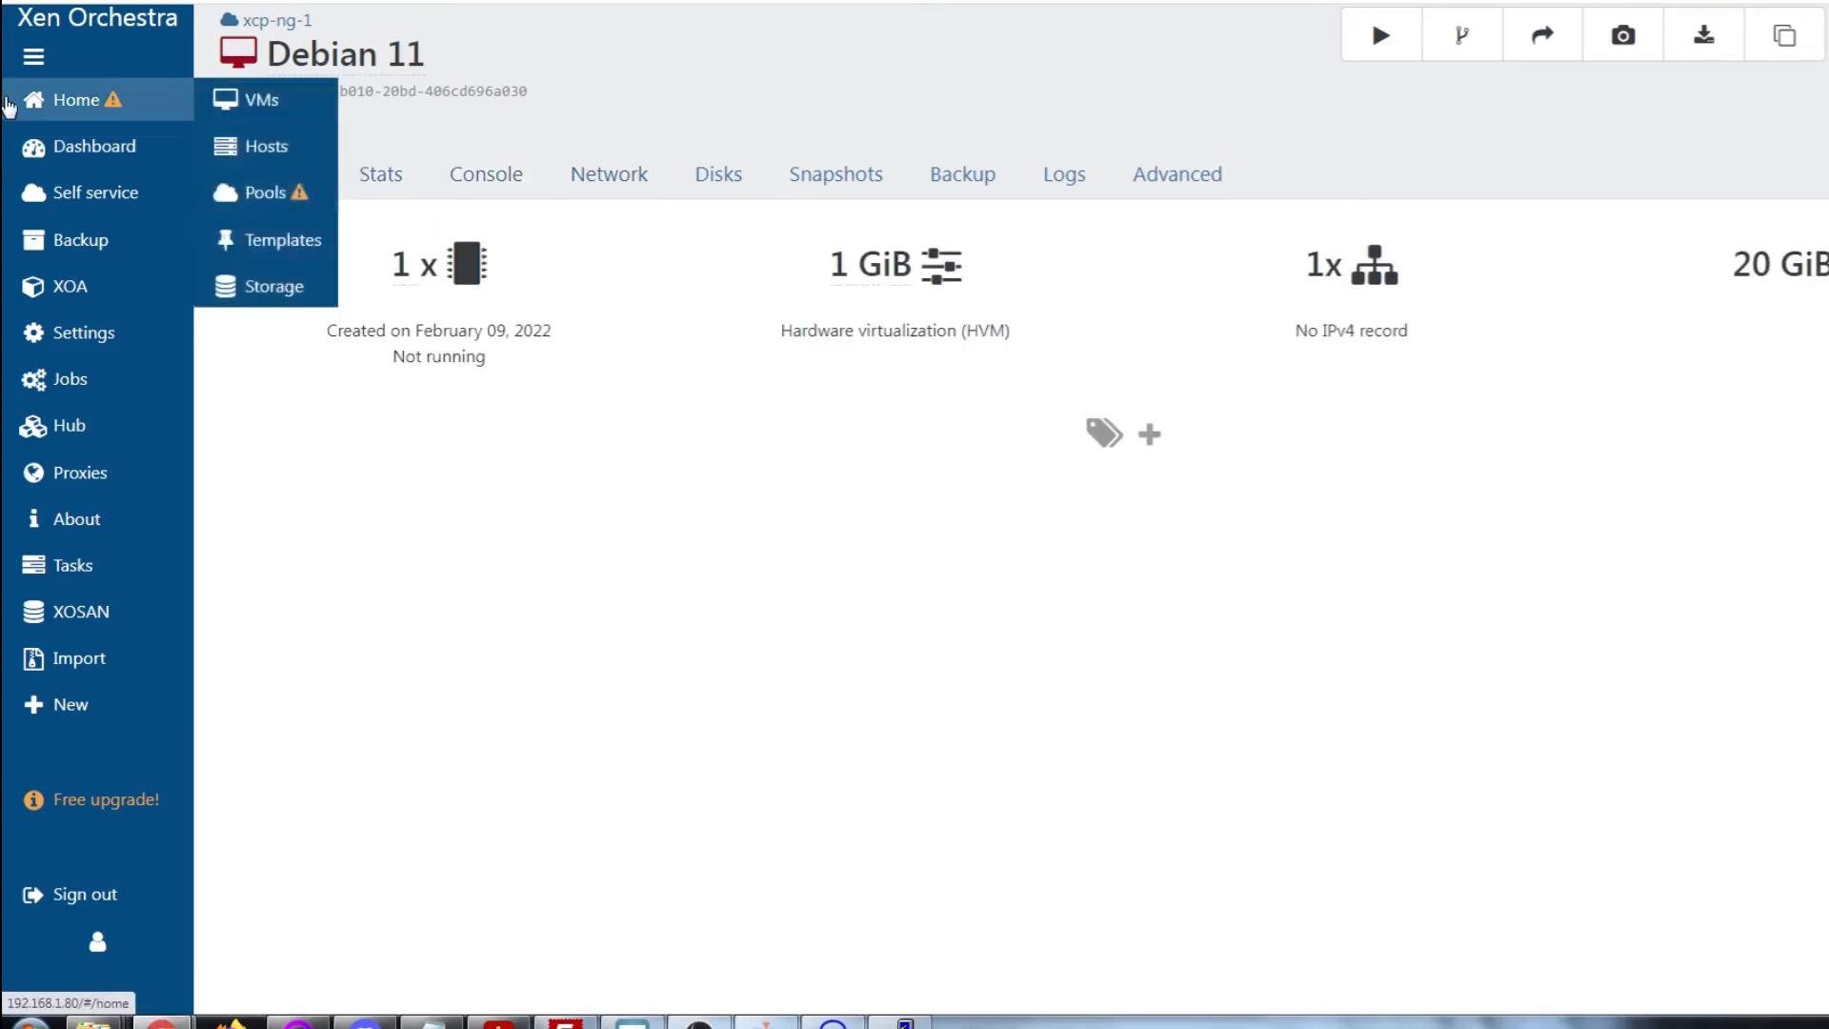
click(1406, 36)
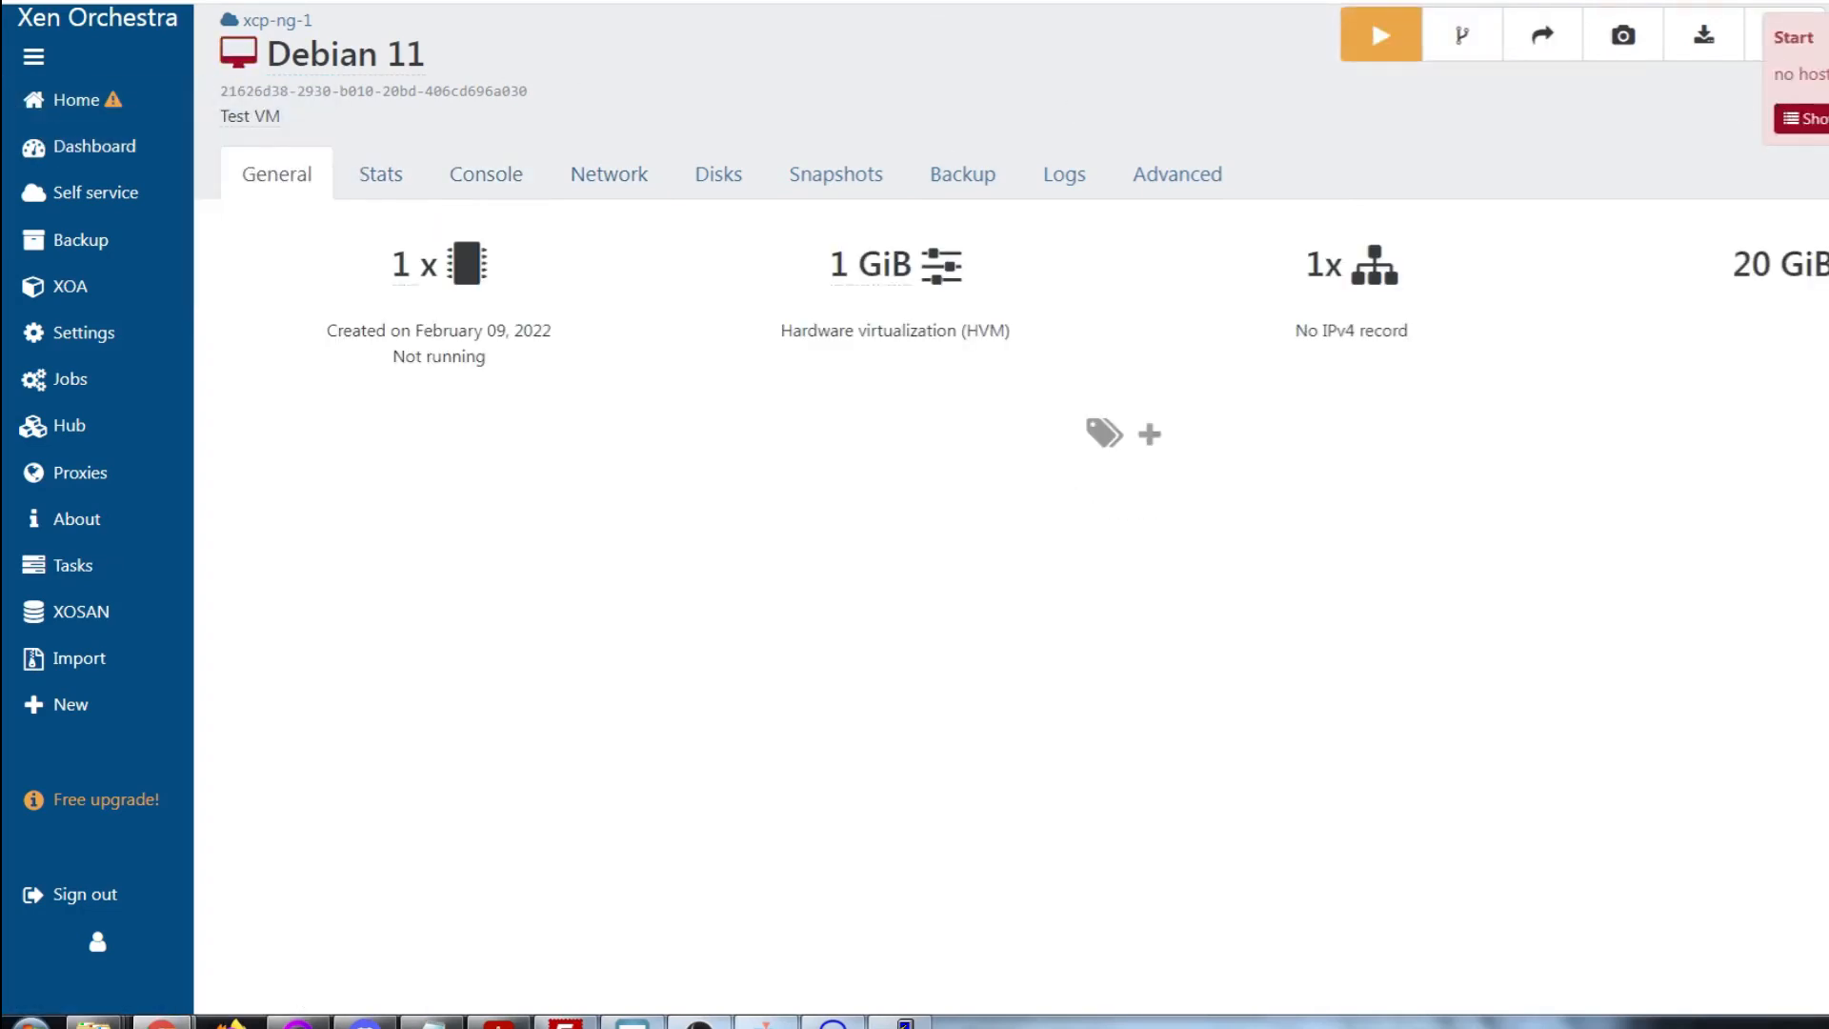
Clear the VMs list filter, reopen Debian 11 and try starting it again
mouse_move(71, 112)
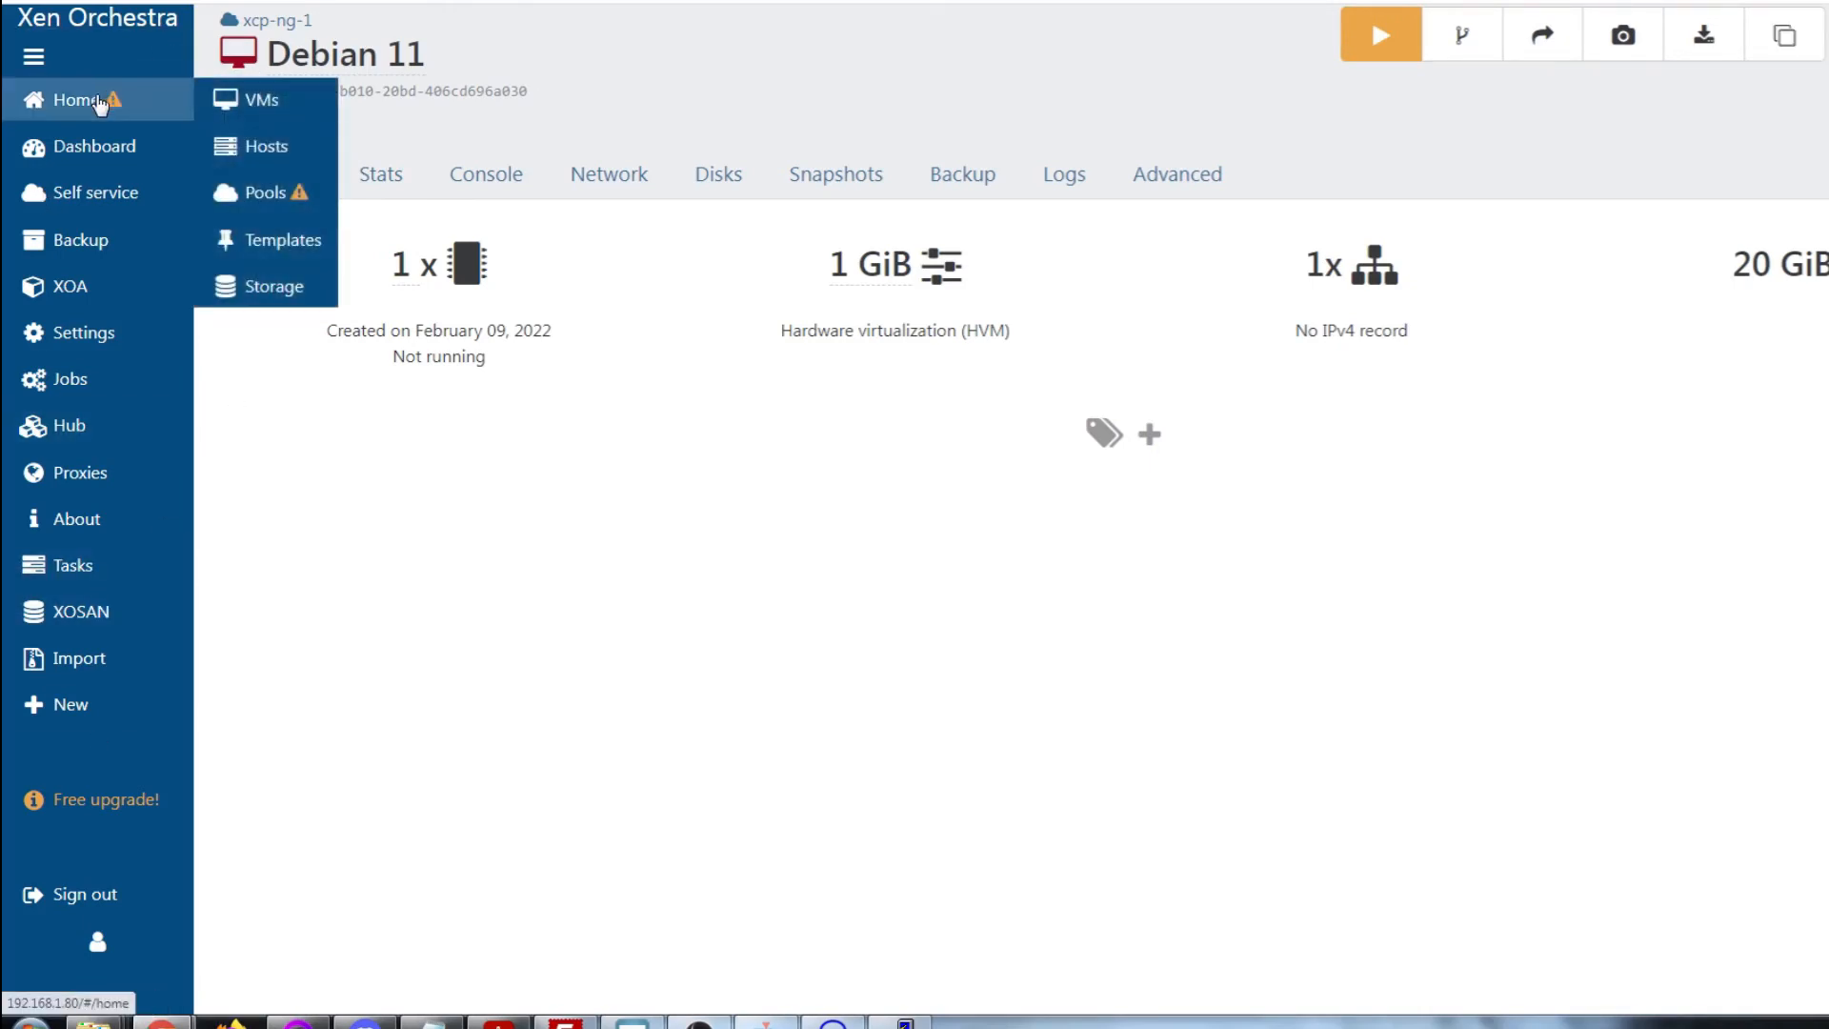
click(243, 97)
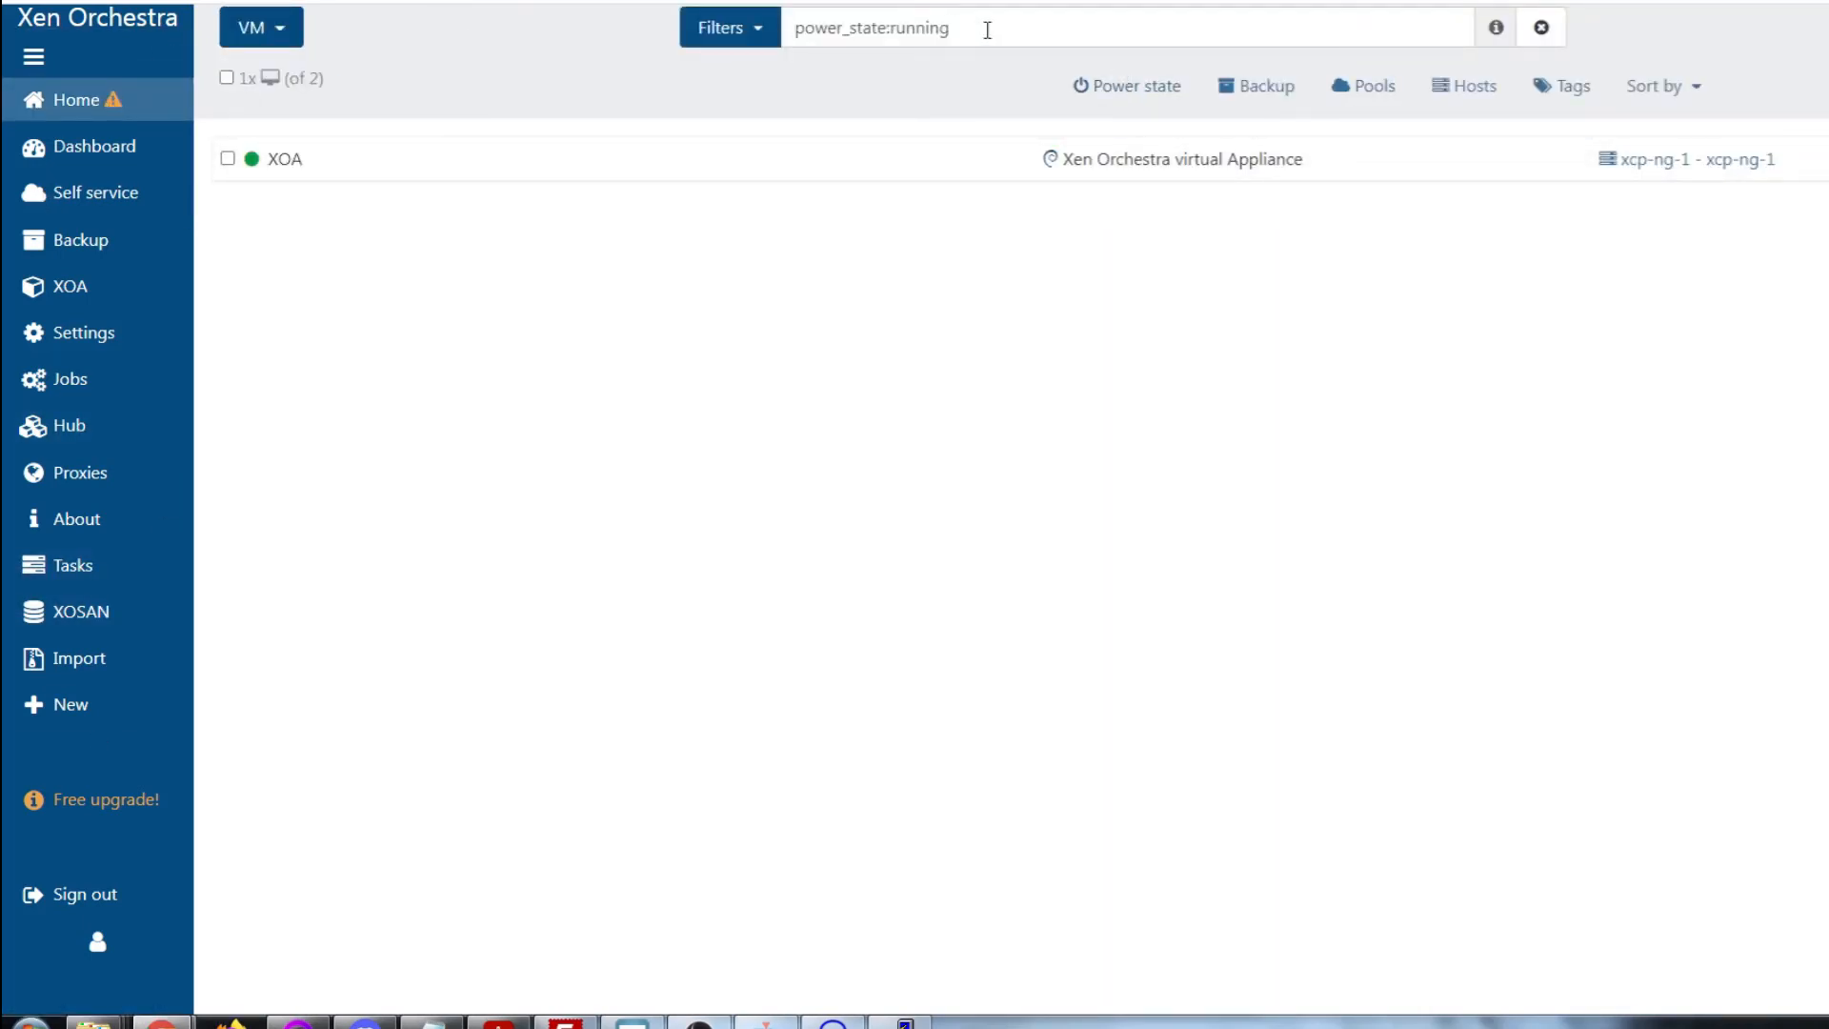
click(1542, 26)
click(296, 164)
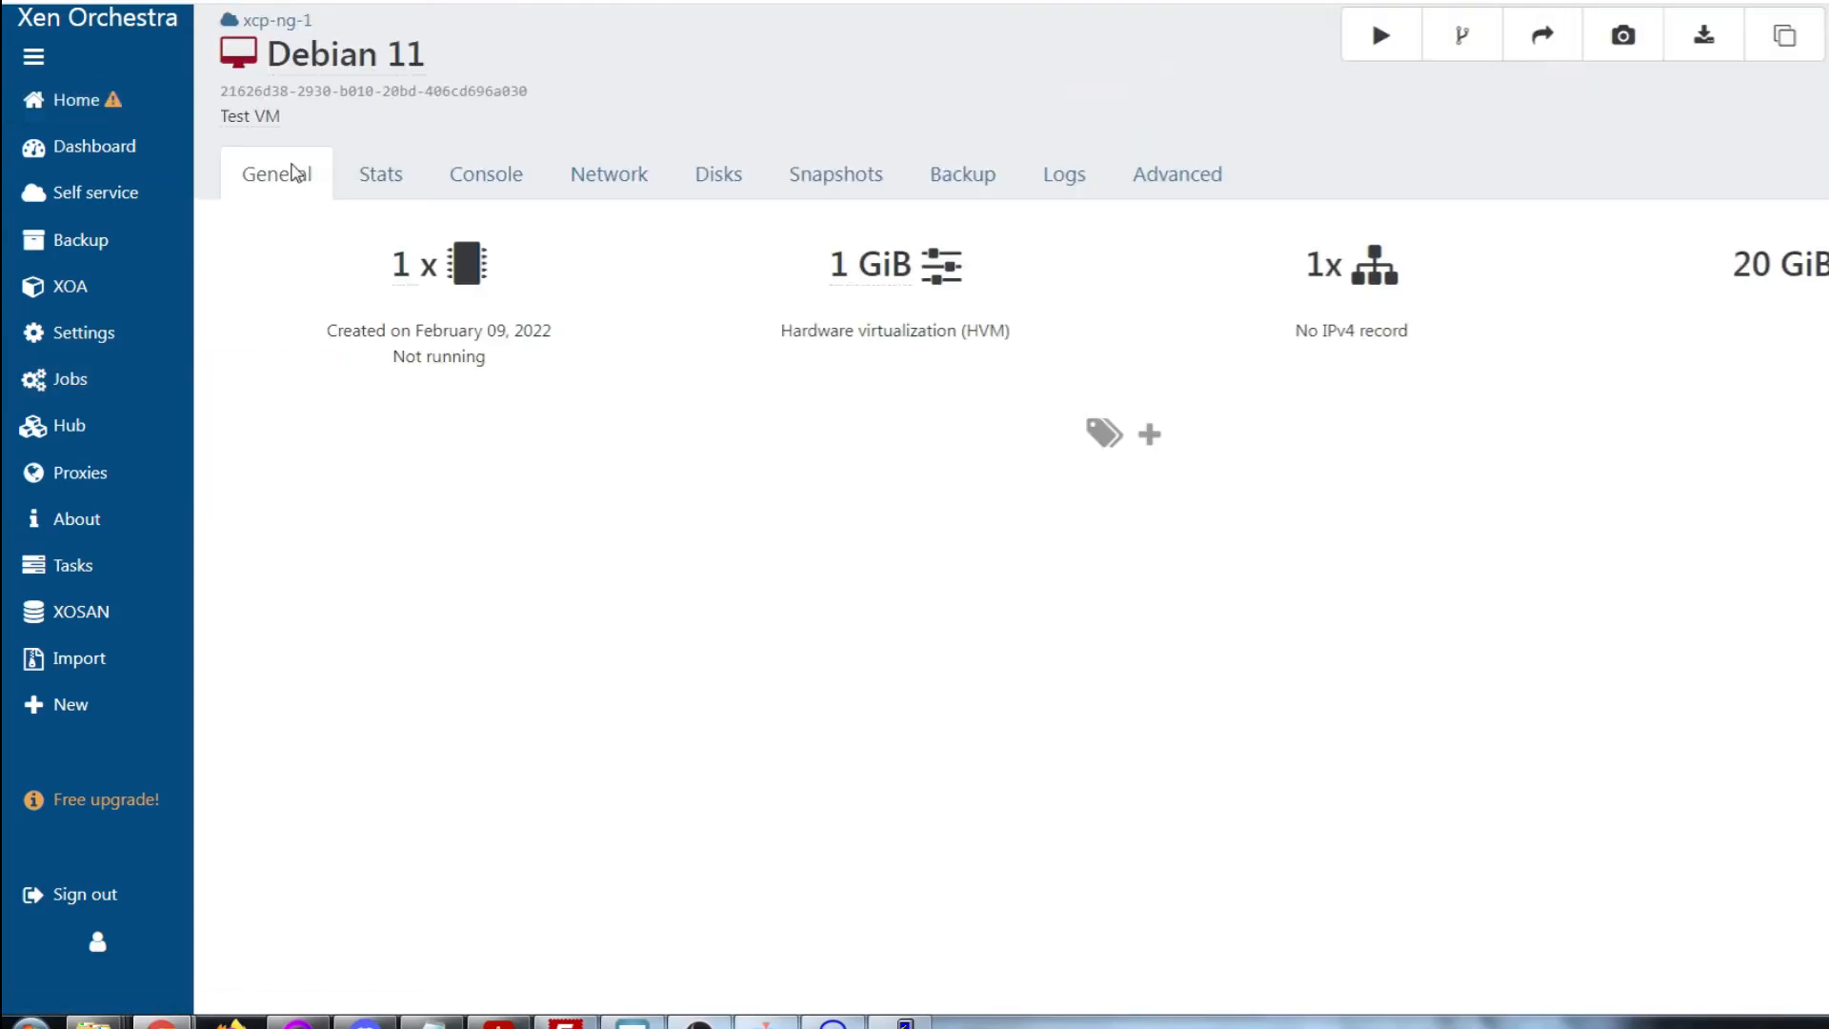
click(1380, 35)
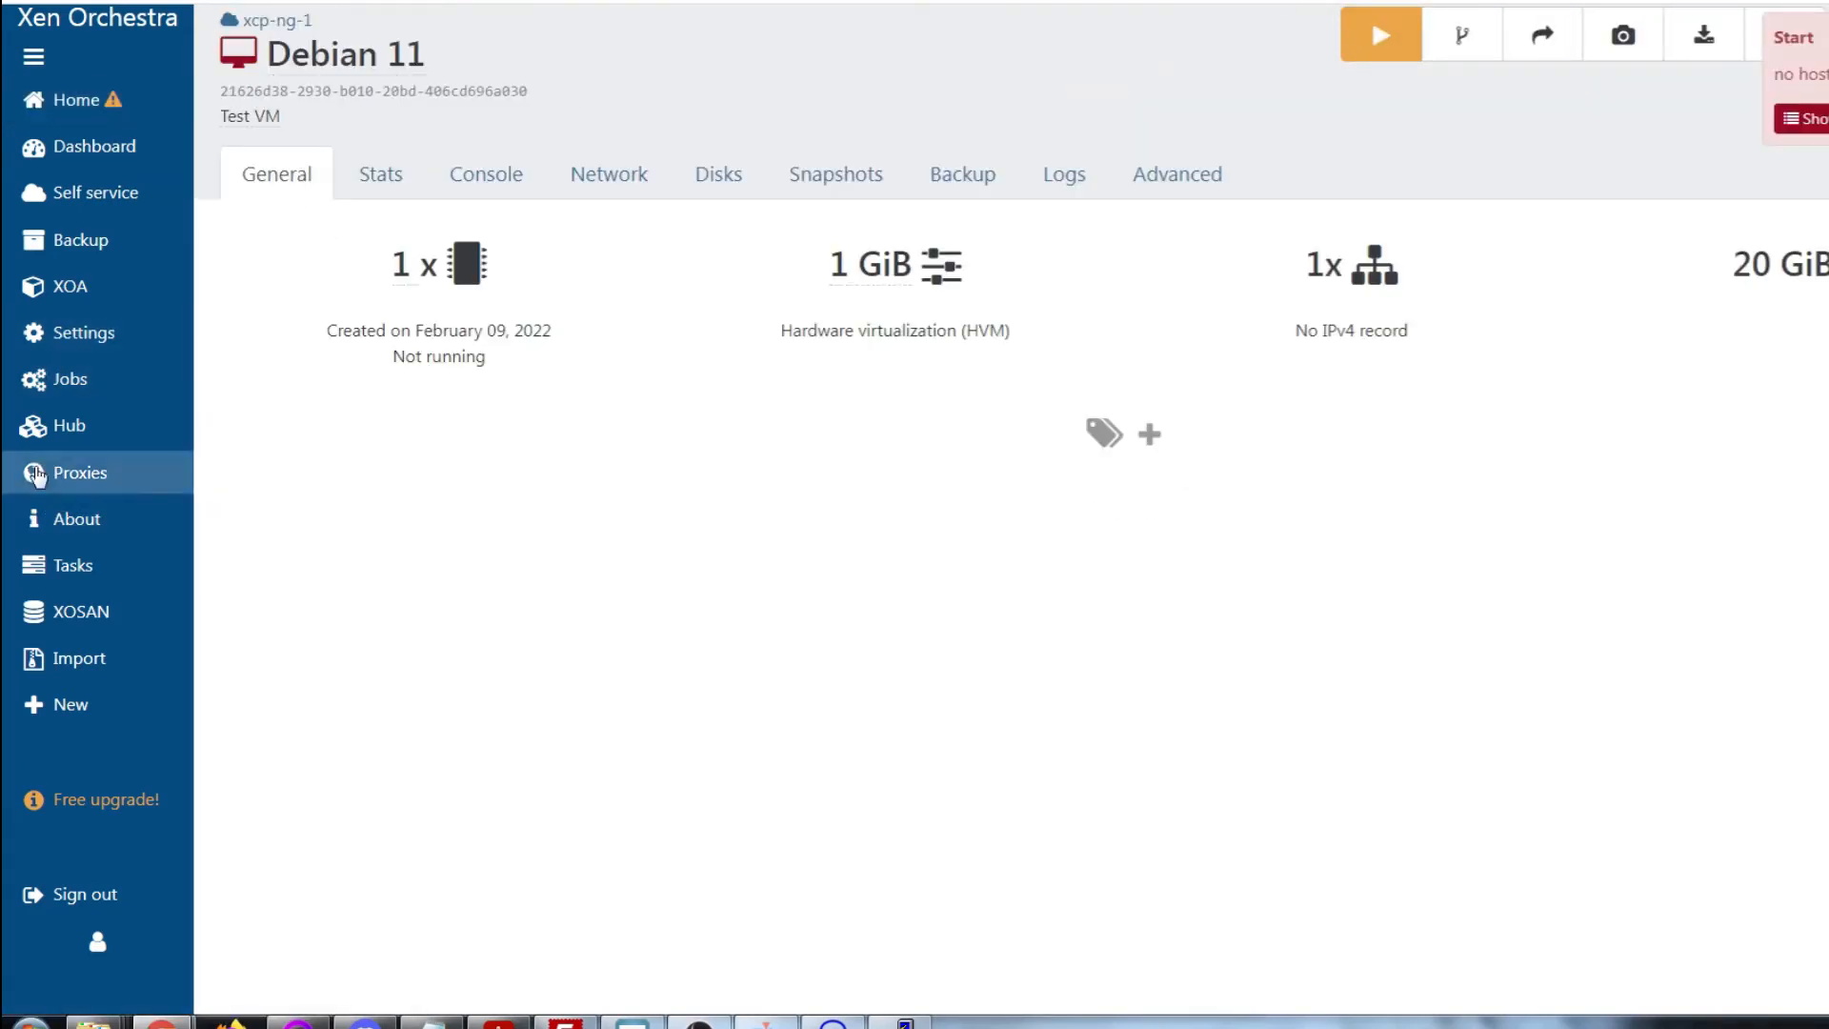
mouse_move(75, 726)
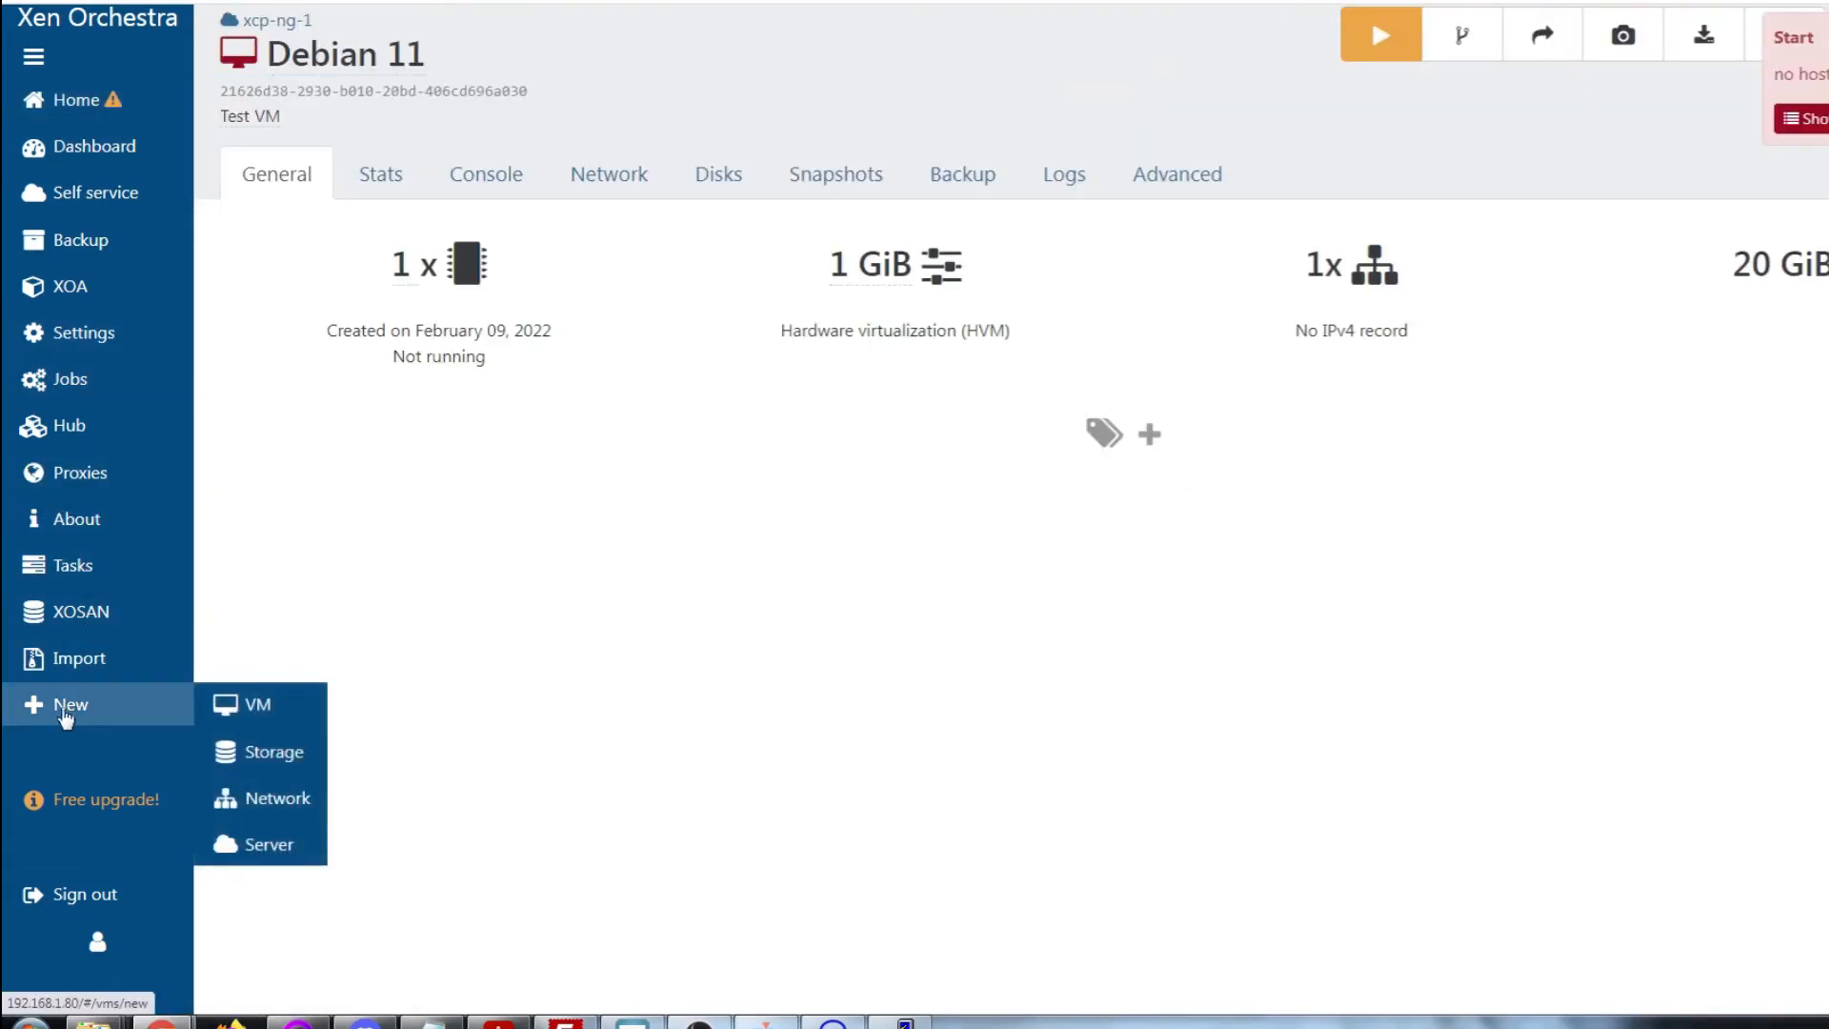
mouse_move(95, 99)
click(266, 285)
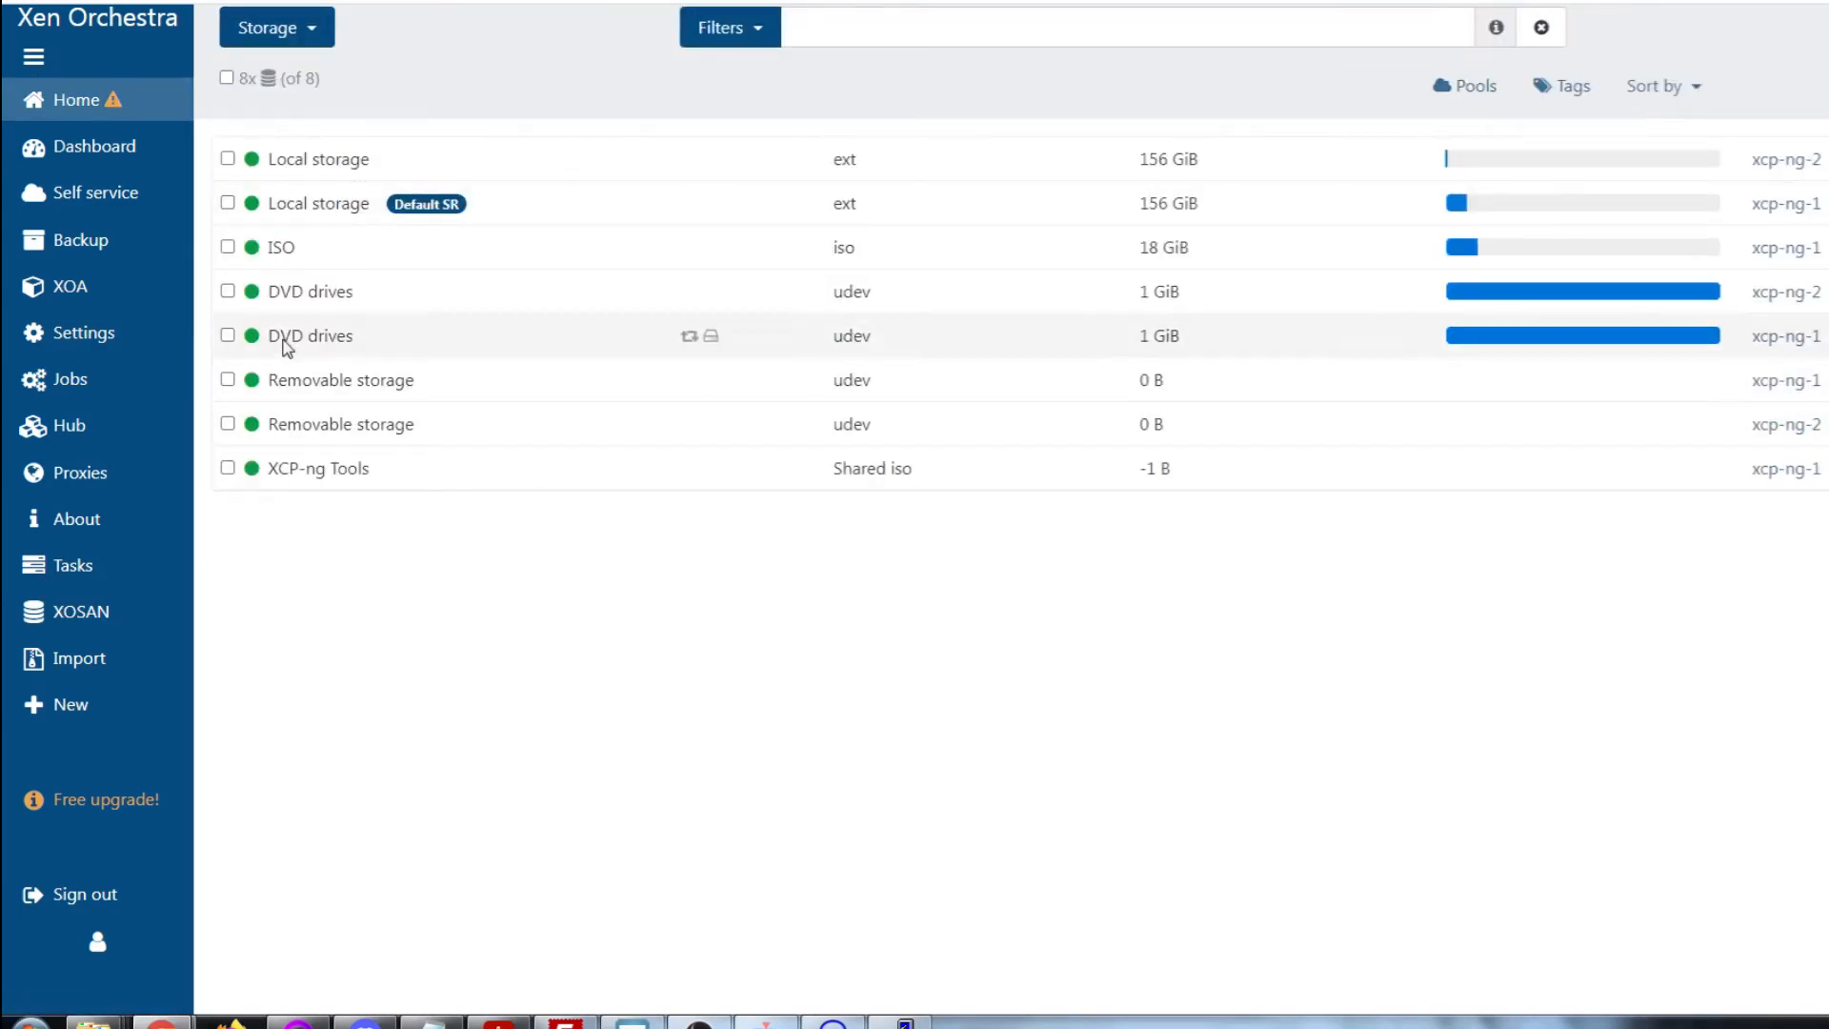
click(306, 168)
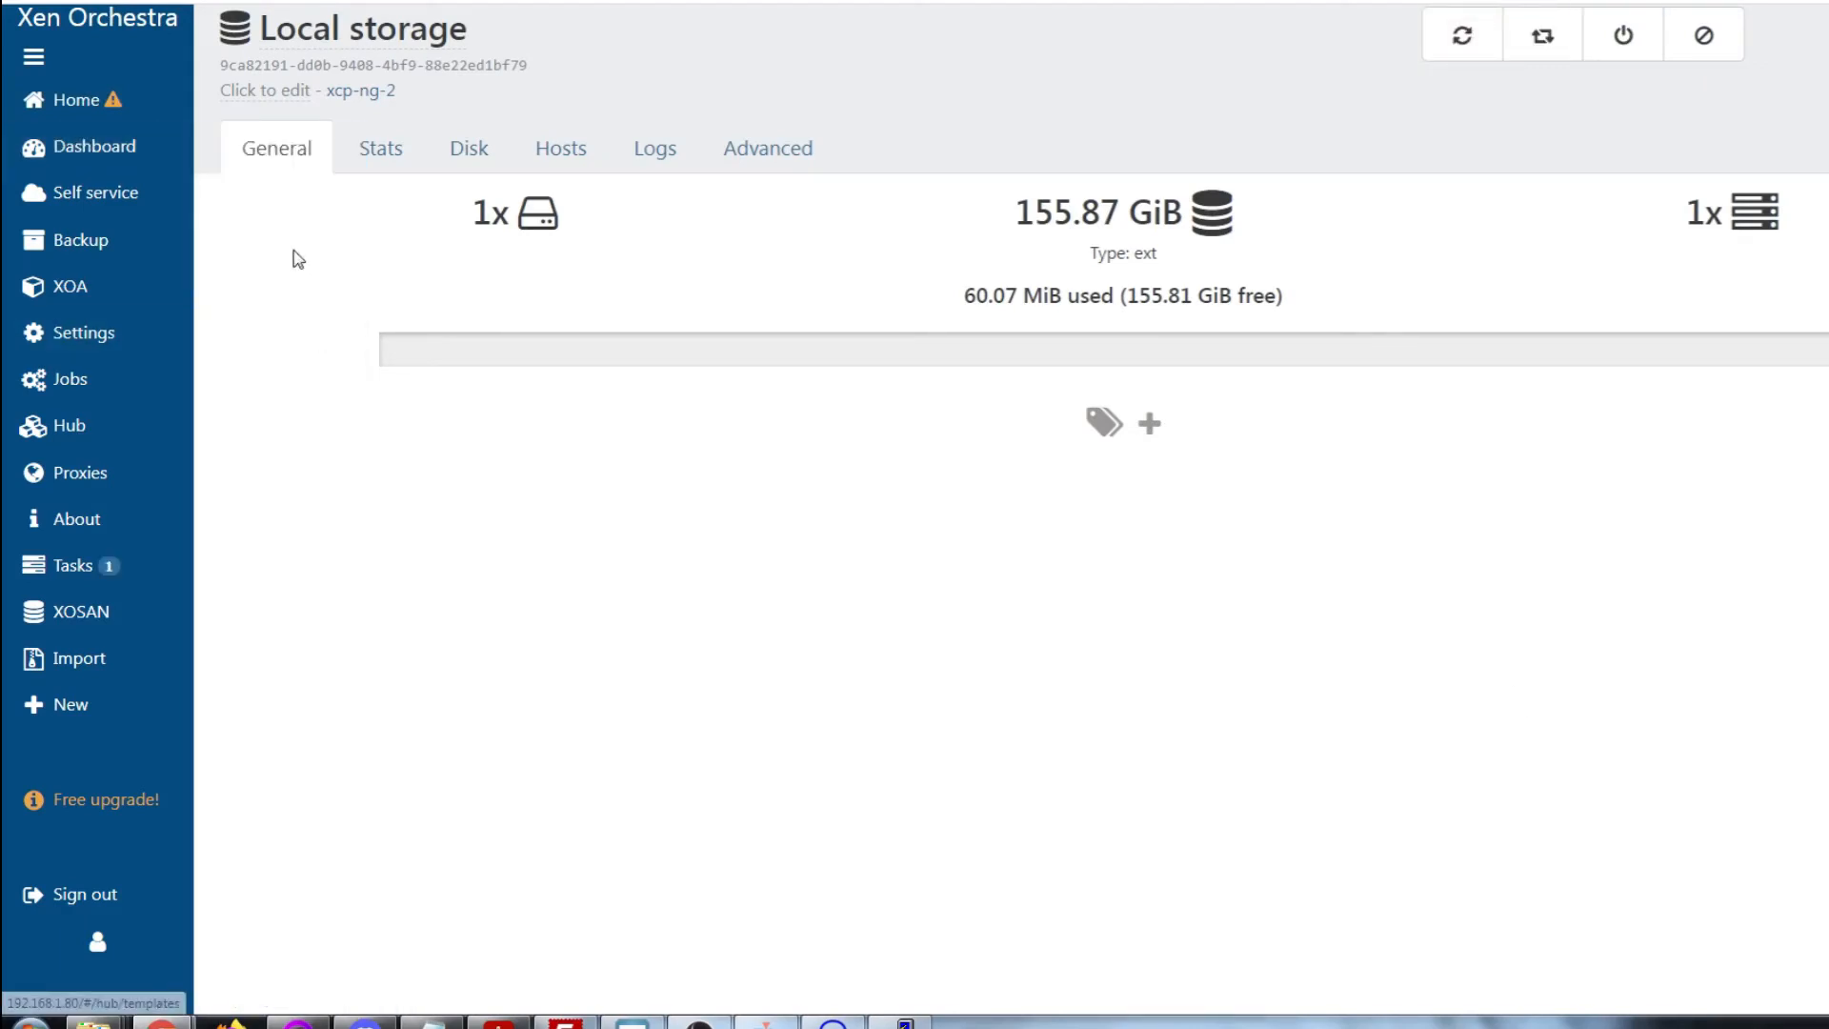
mouse_move(105, 100)
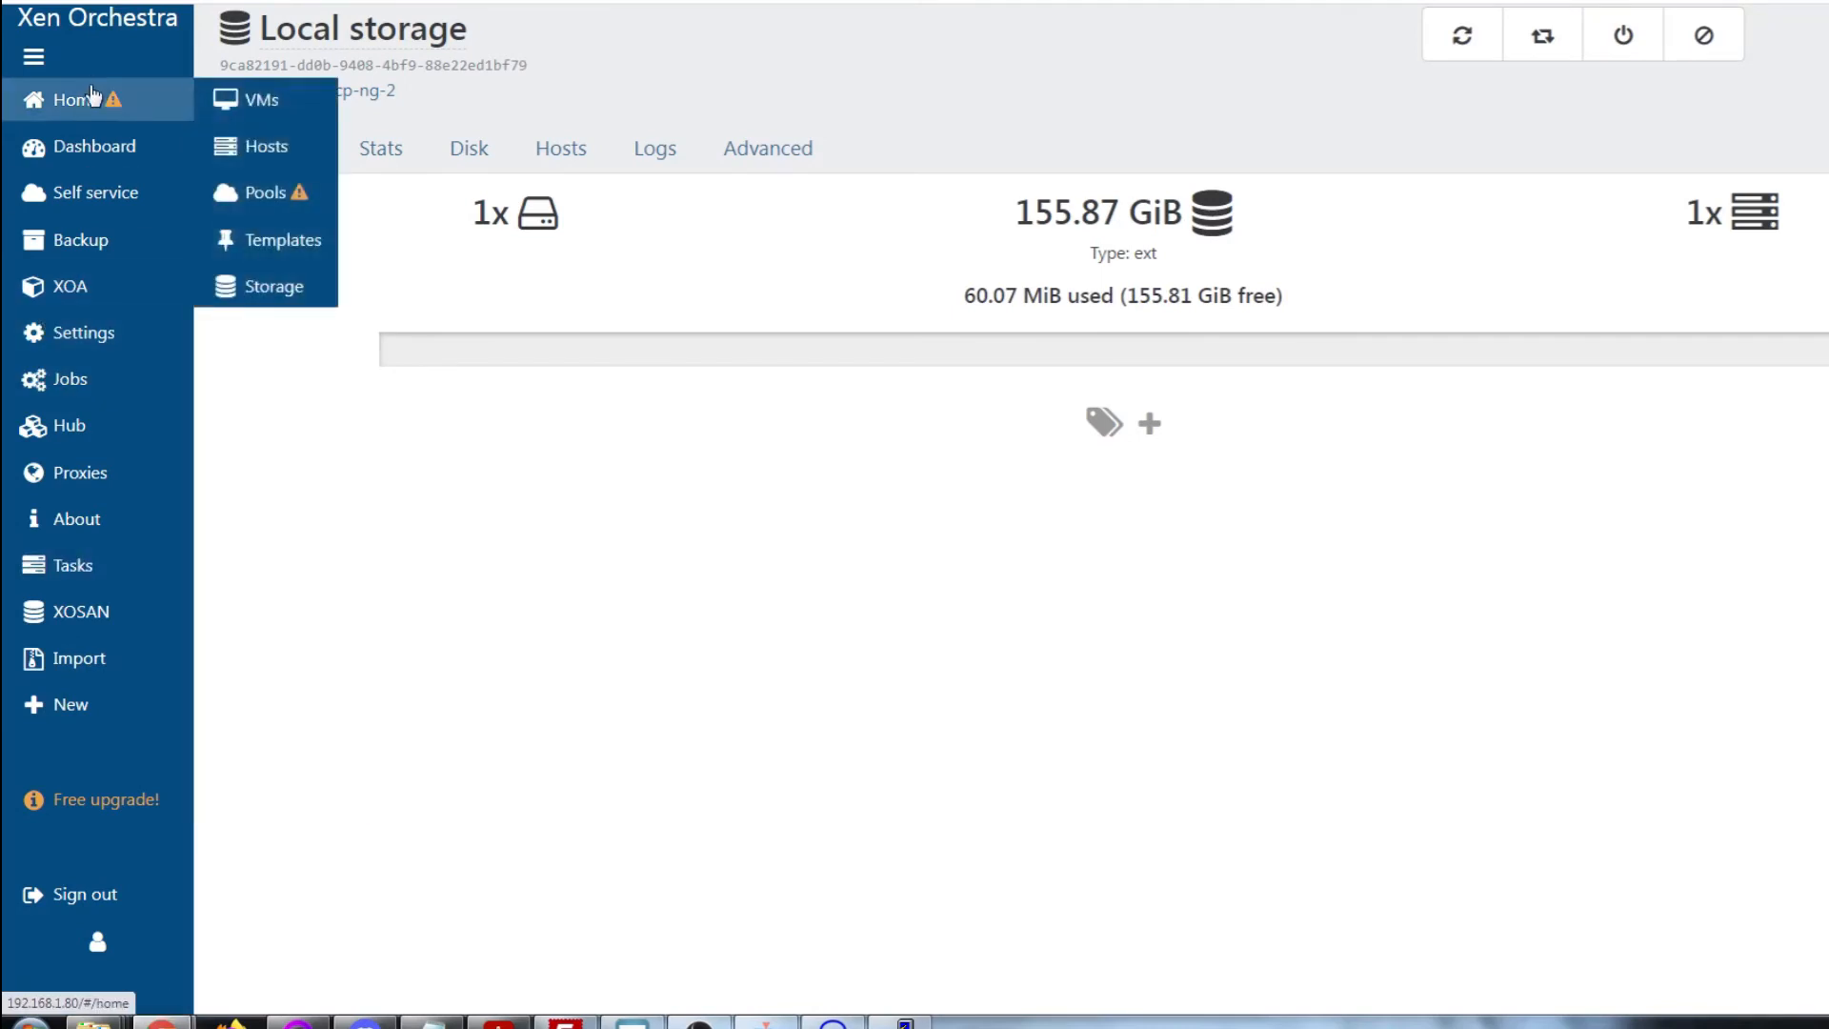
click(251, 288)
click(311, 205)
click(1462, 36)
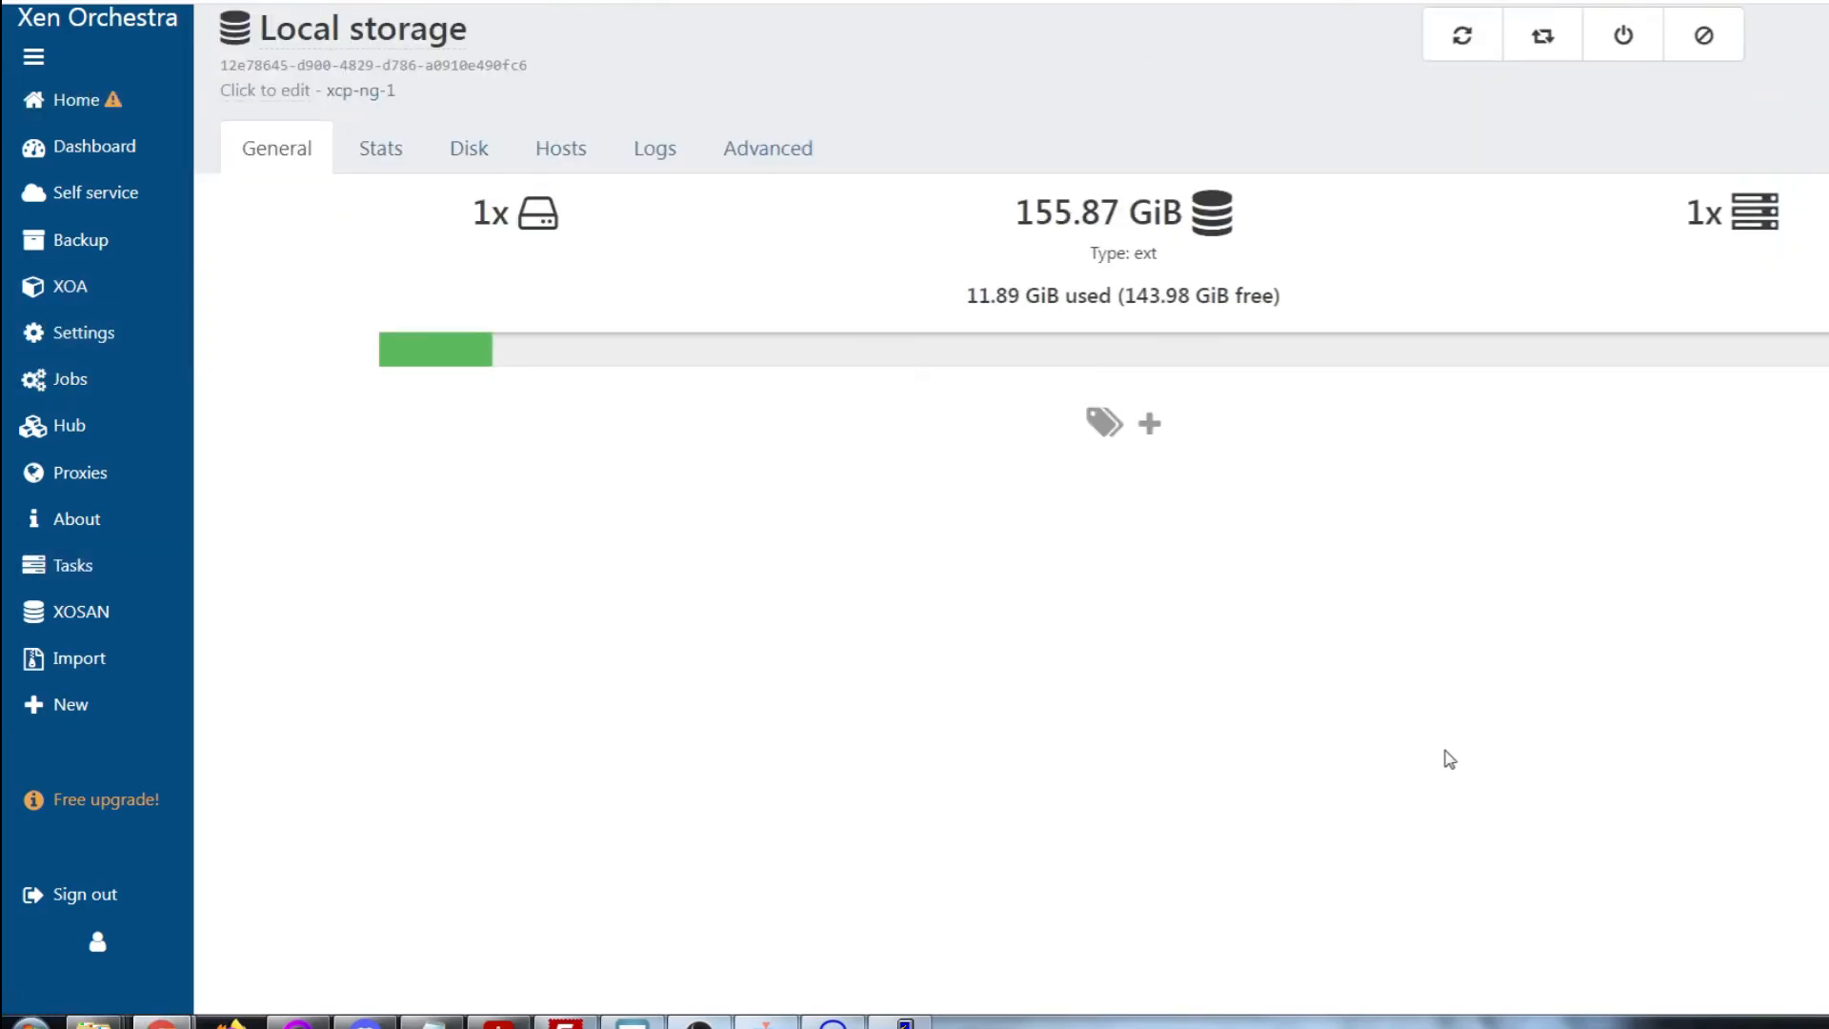
mouse_move(105, 100)
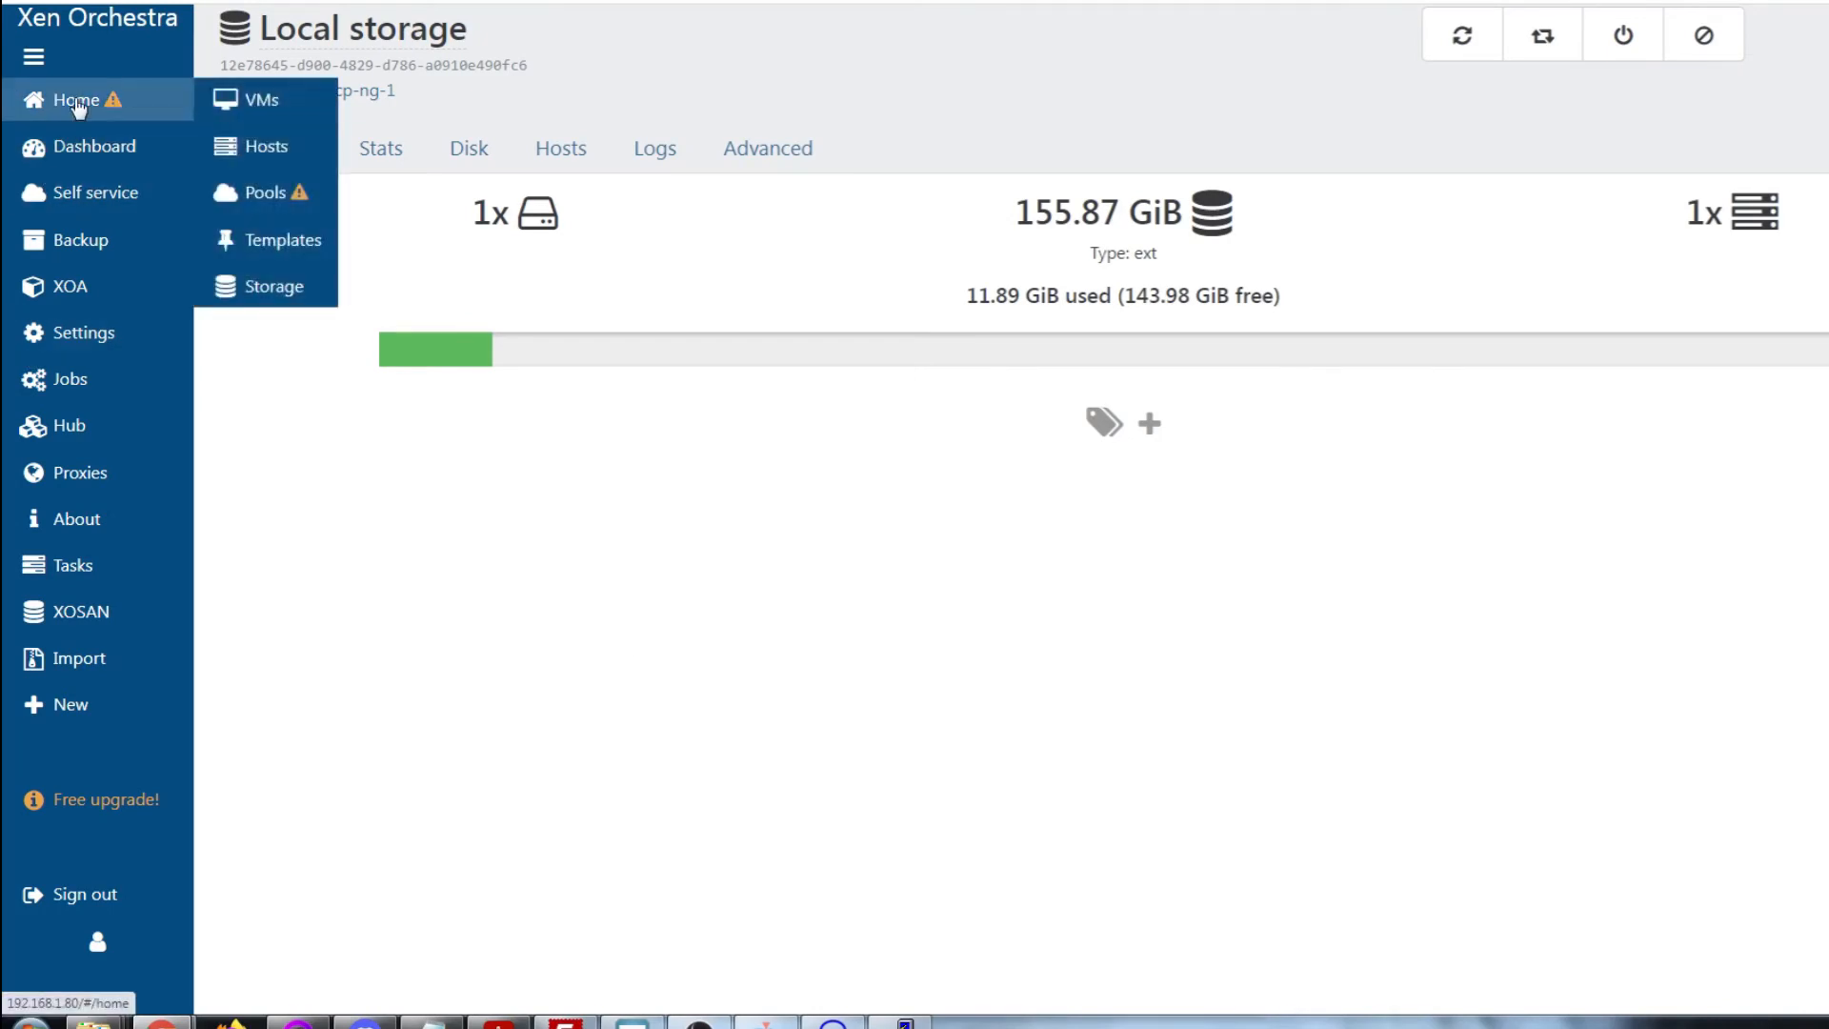
click(247, 101)
click(1541, 27)
click(267, 153)
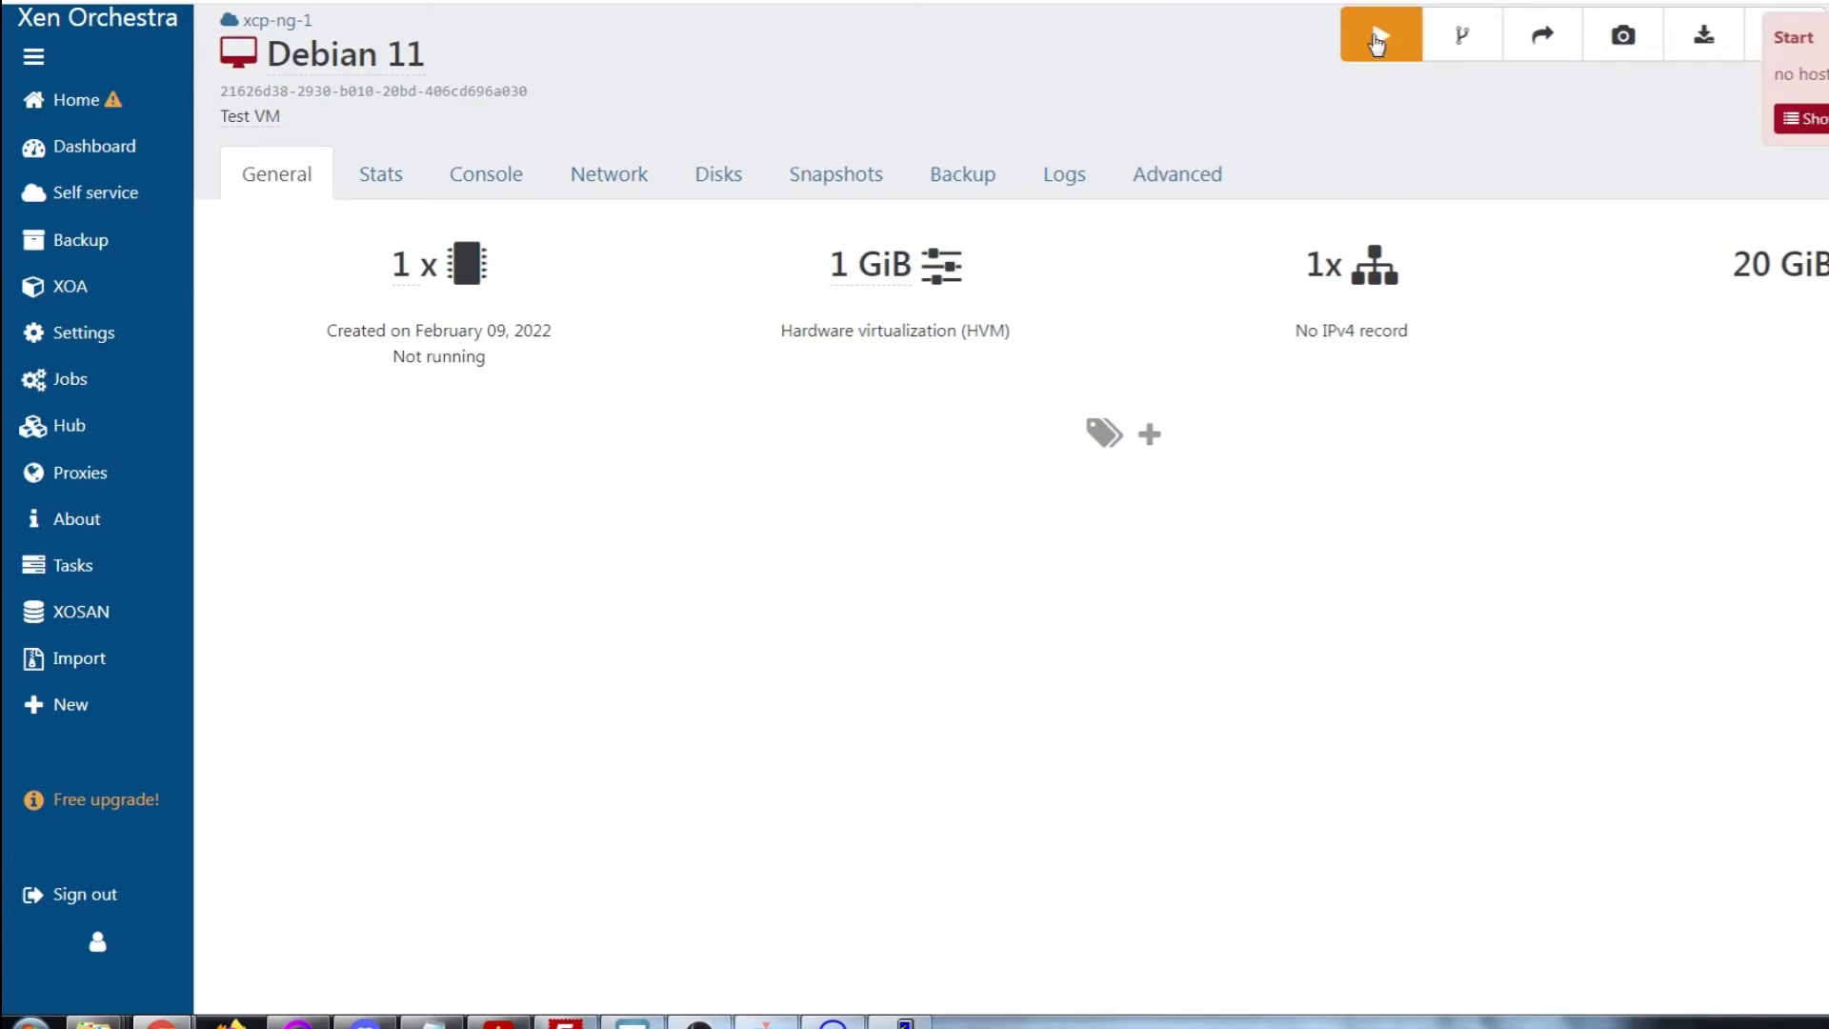
View the failed-start log, then remove the Debian 11 VM from the VMs list
click(1800, 118)
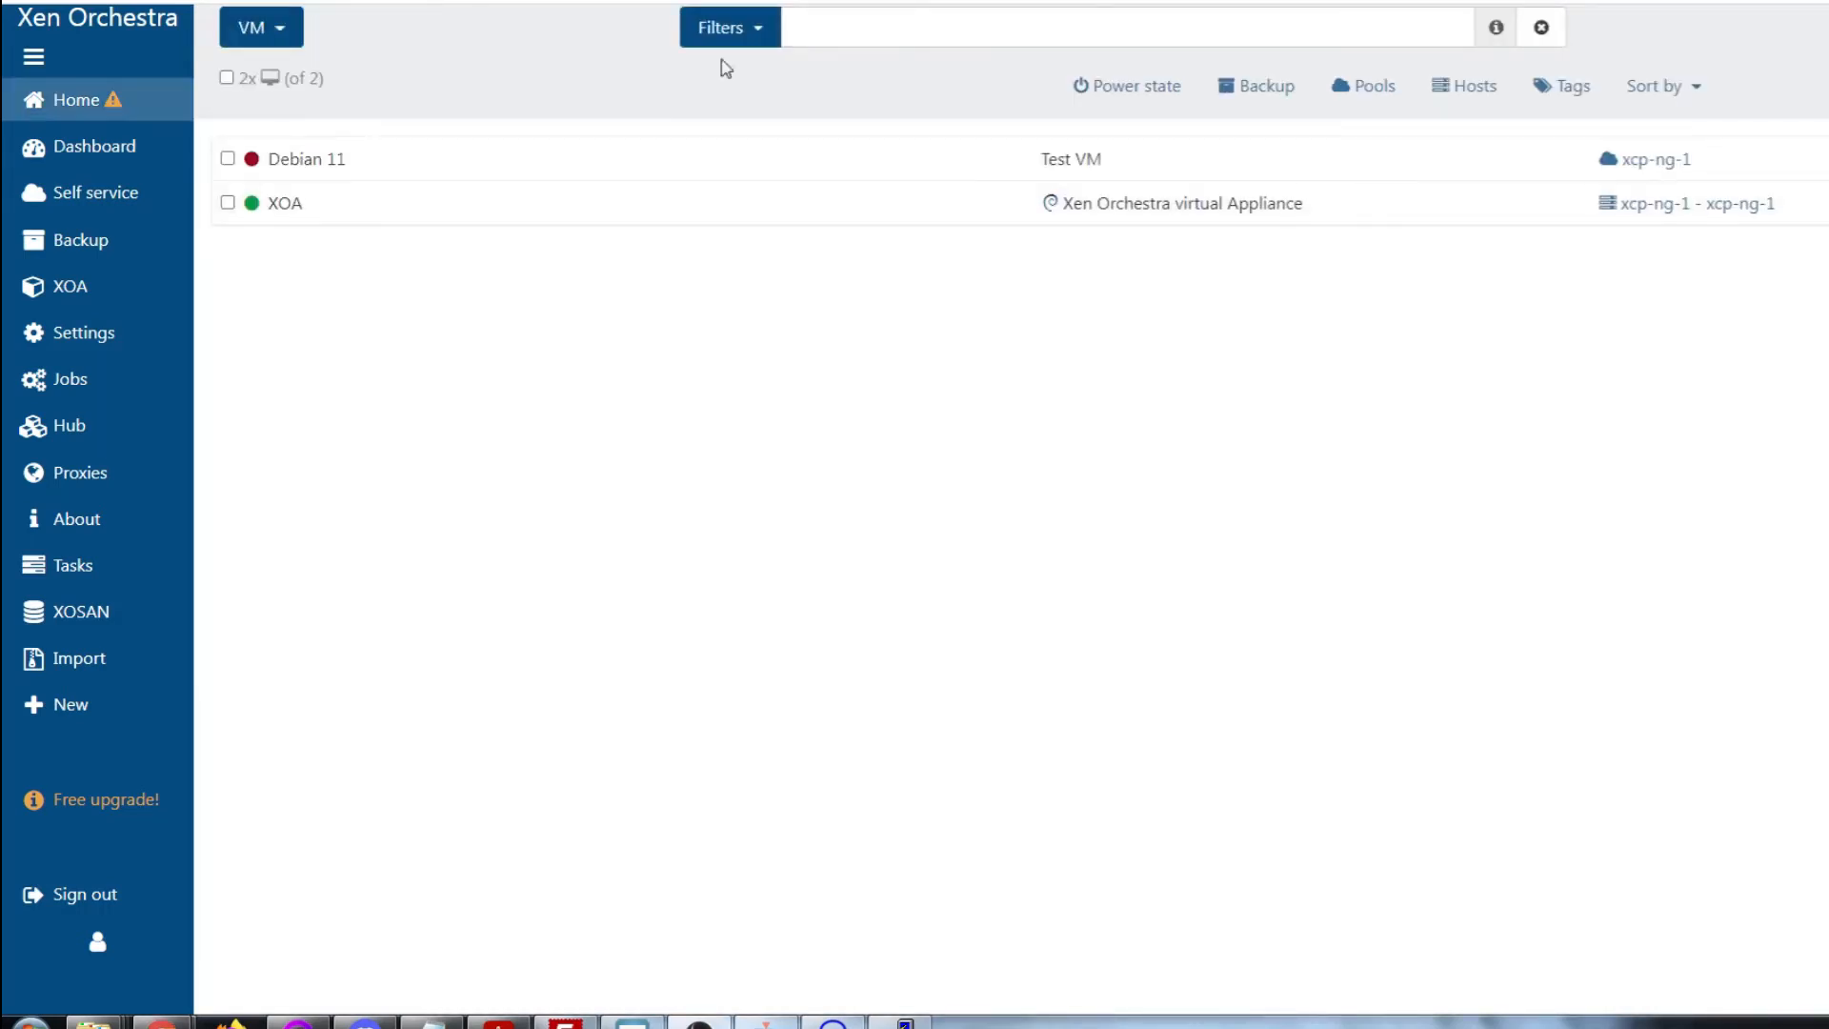
click(228, 159)
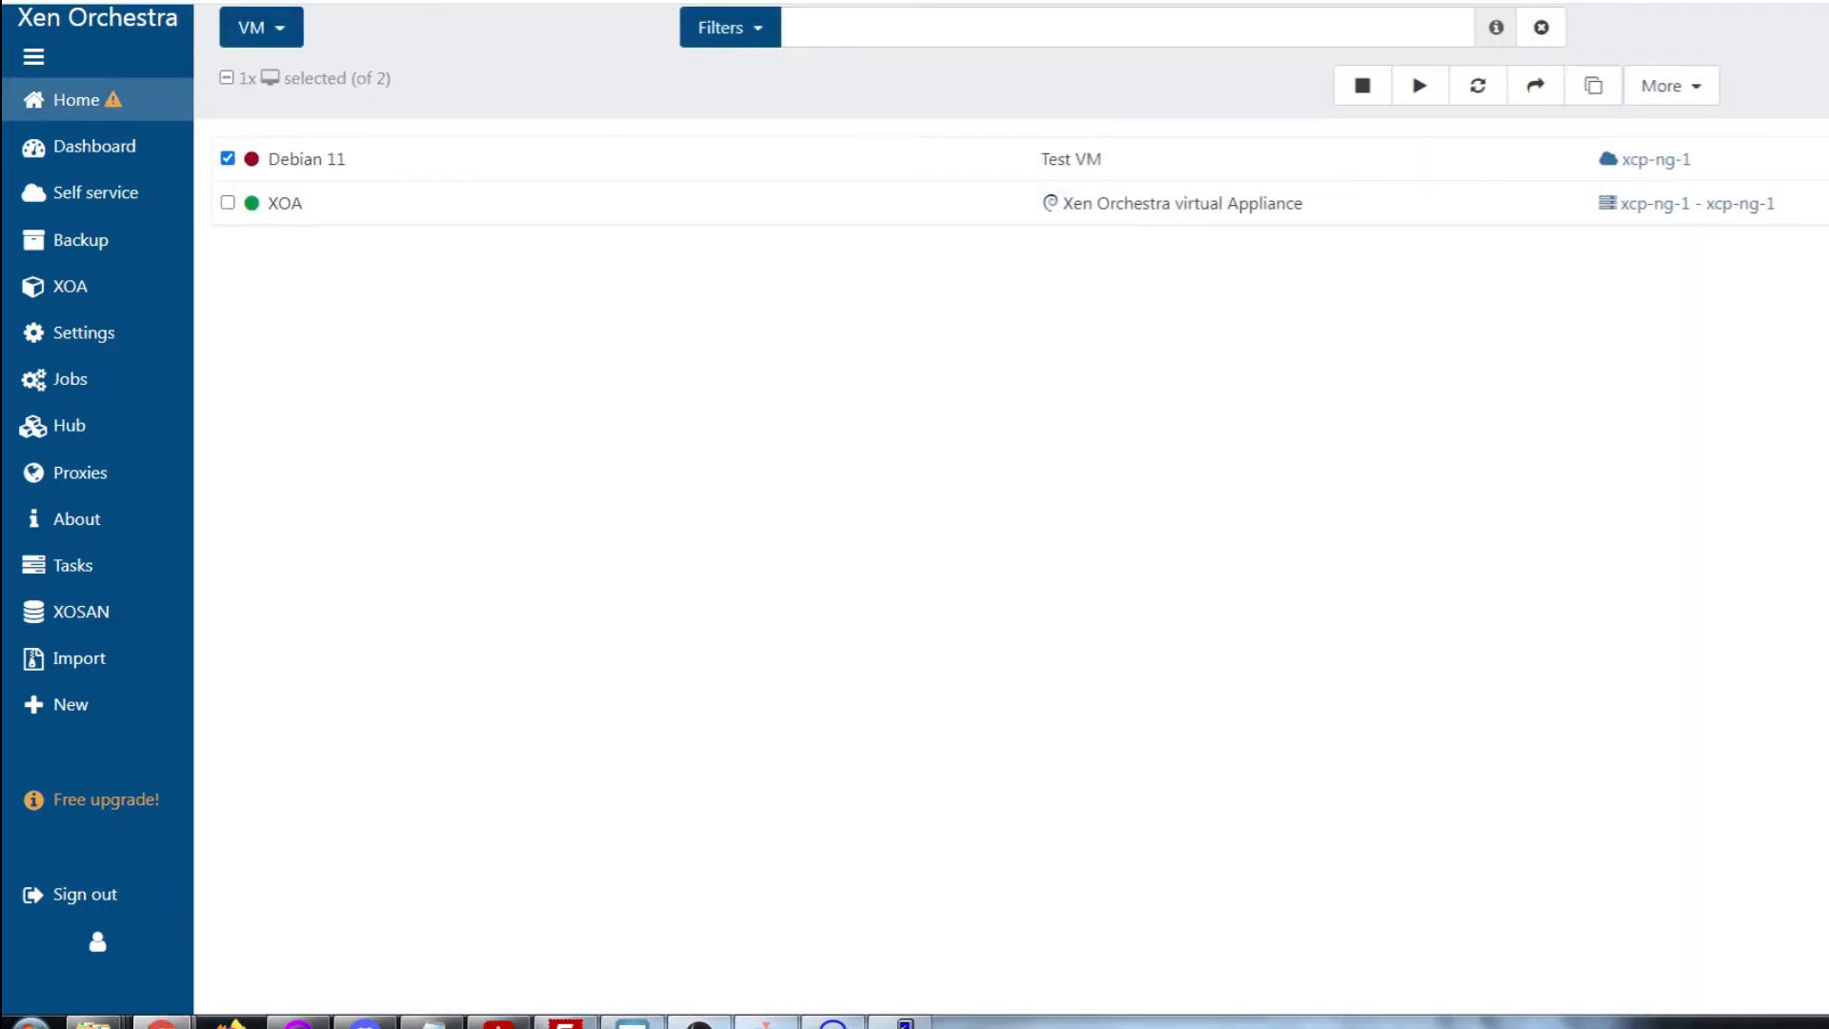
click(1709, 92)
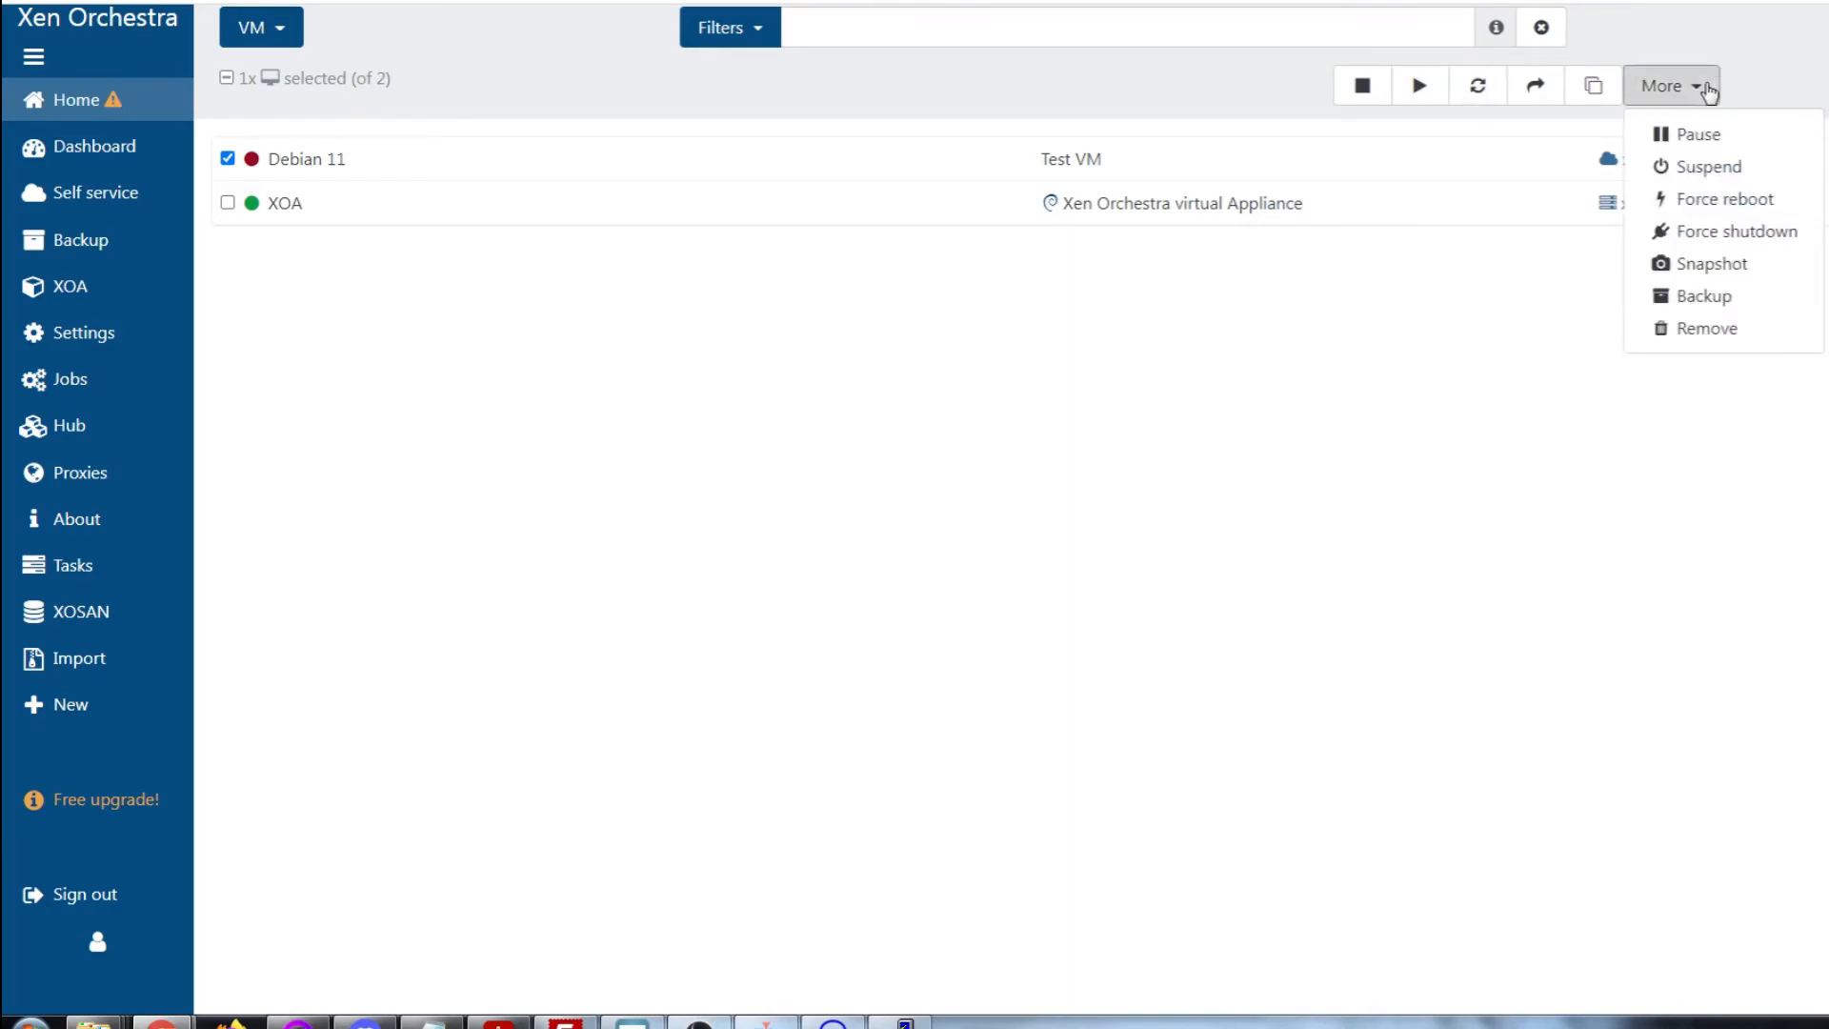
click(1703, 327)
click(1217, 217)
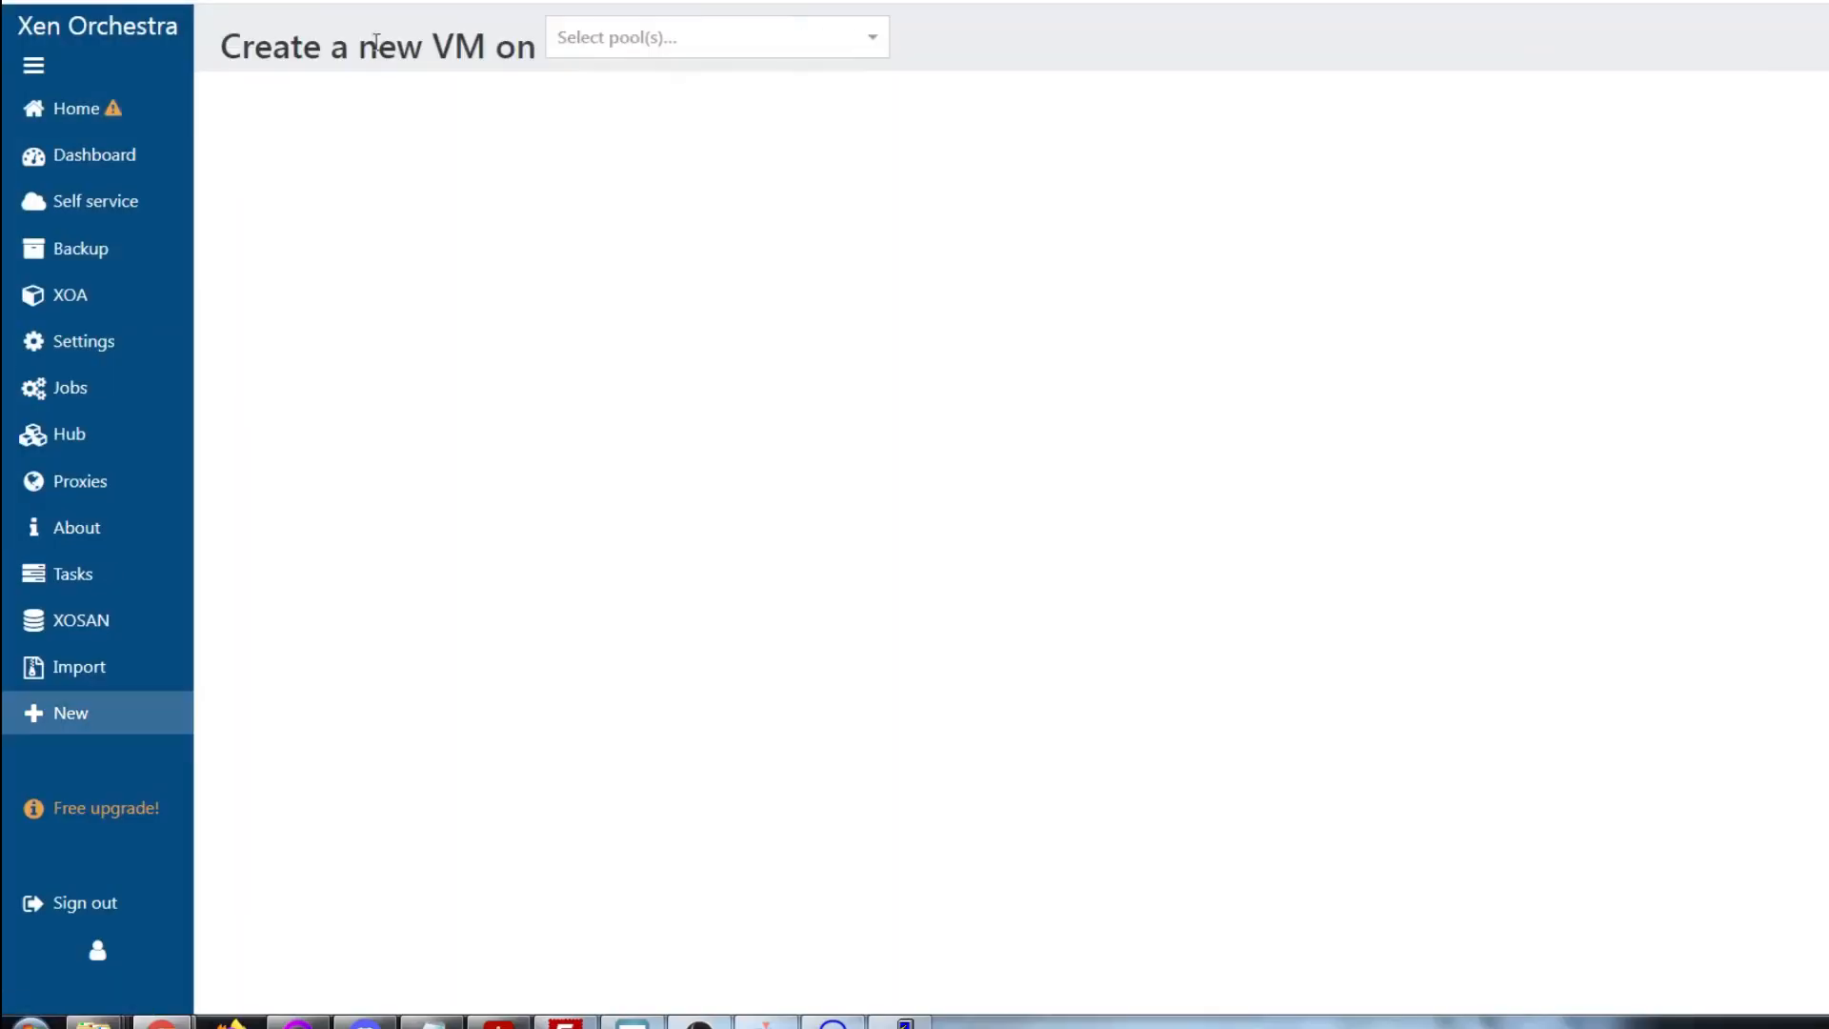
click(629, 38)
Start a new xcp-ng-1 VM from Other install media, named Debian 11, description 'Grrrr'
click(645, 78)
click(727, 148)
scroll(740, 276, down, 10)
scroll(739, 285, up, 10)
scroll(728, 285, down, 4)
click(728, 282)
key(Tab)
text(Deb)
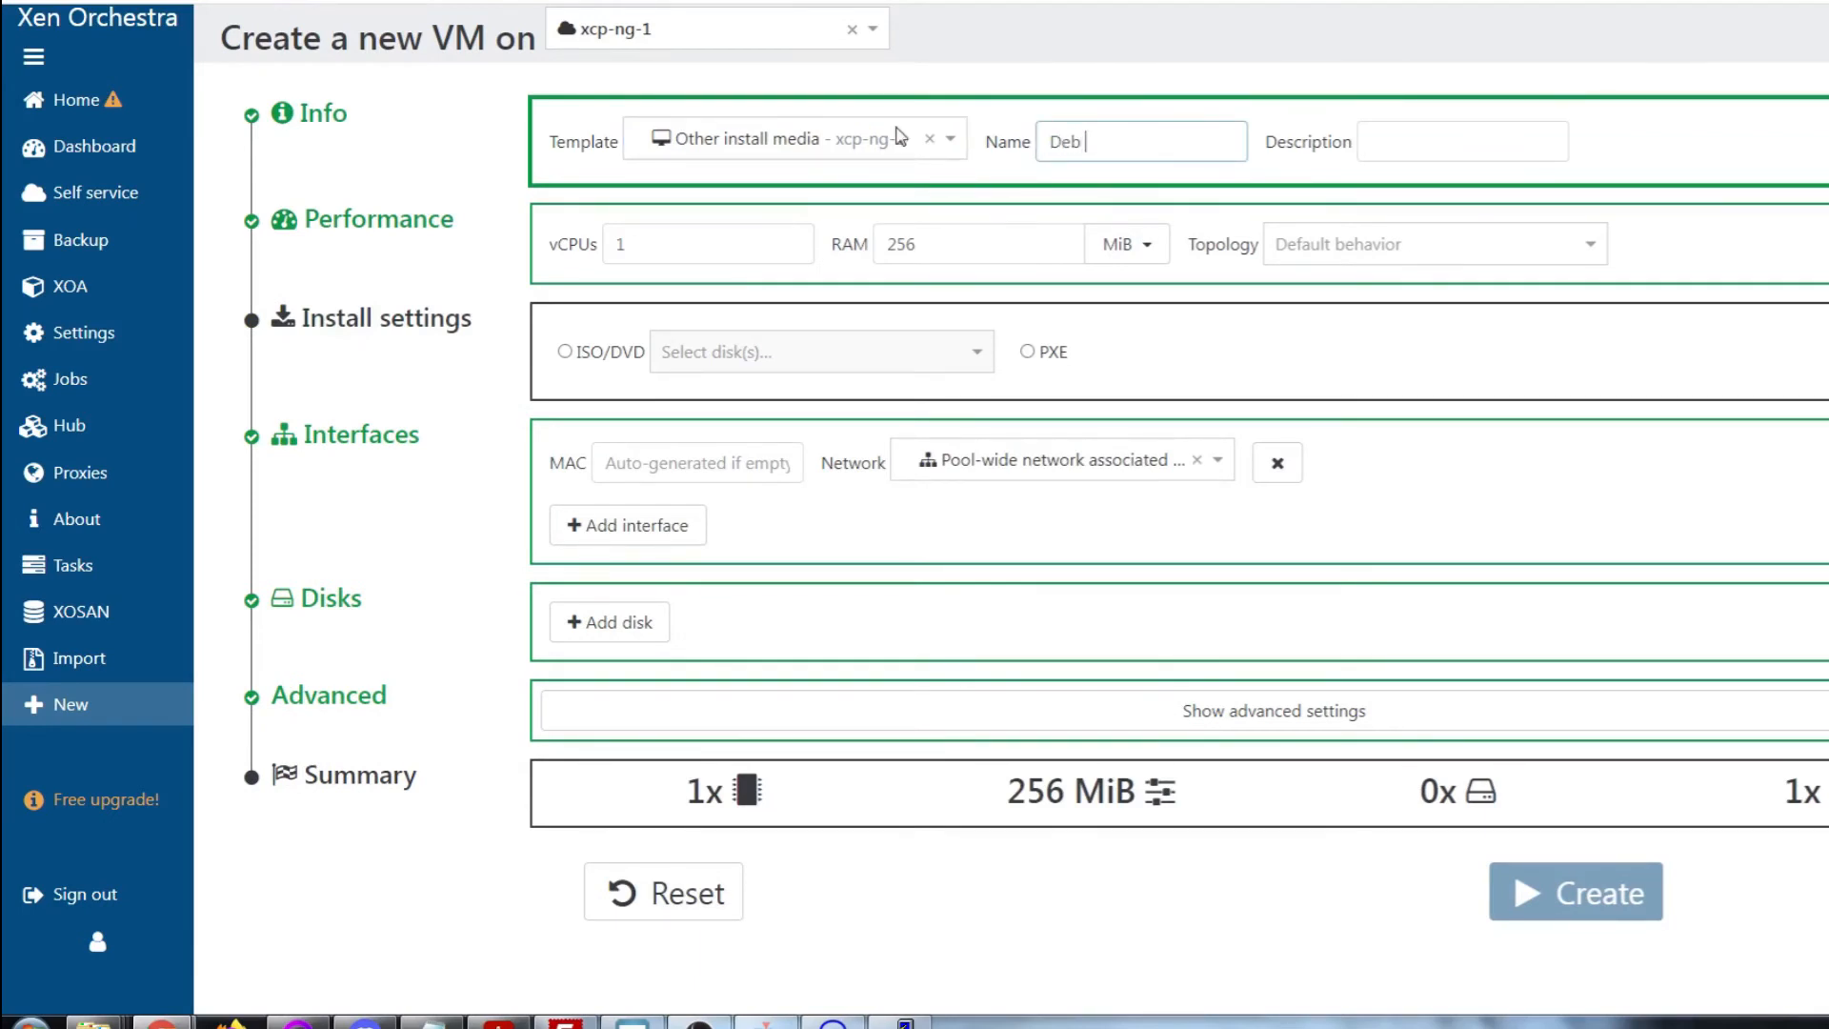
text(ian 11)
key(Tab)
text(Grrrr)
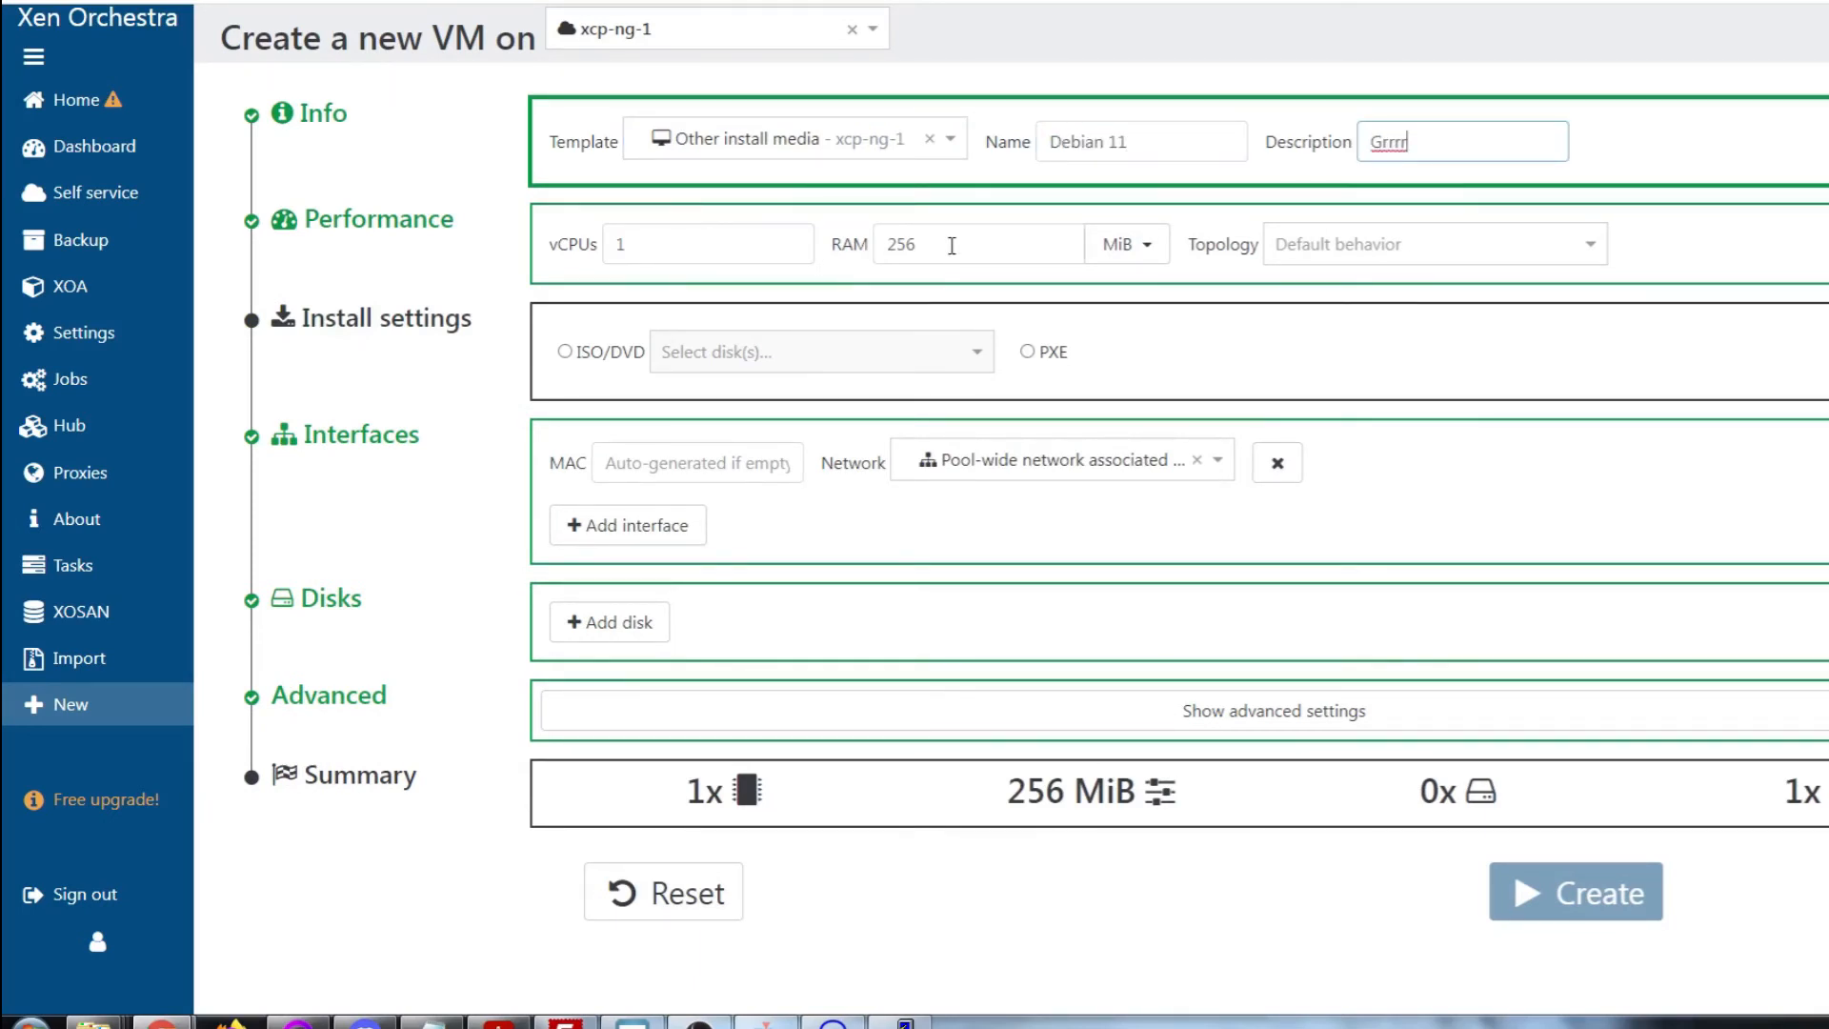
Set 1 GiB RAM and install from debian-11.2.0-amd64-netinst.iso
double_click(900, 244)
text(1)
click(1127, 244)
click(1038, 357)
click(564, 351)
click(781, 352)
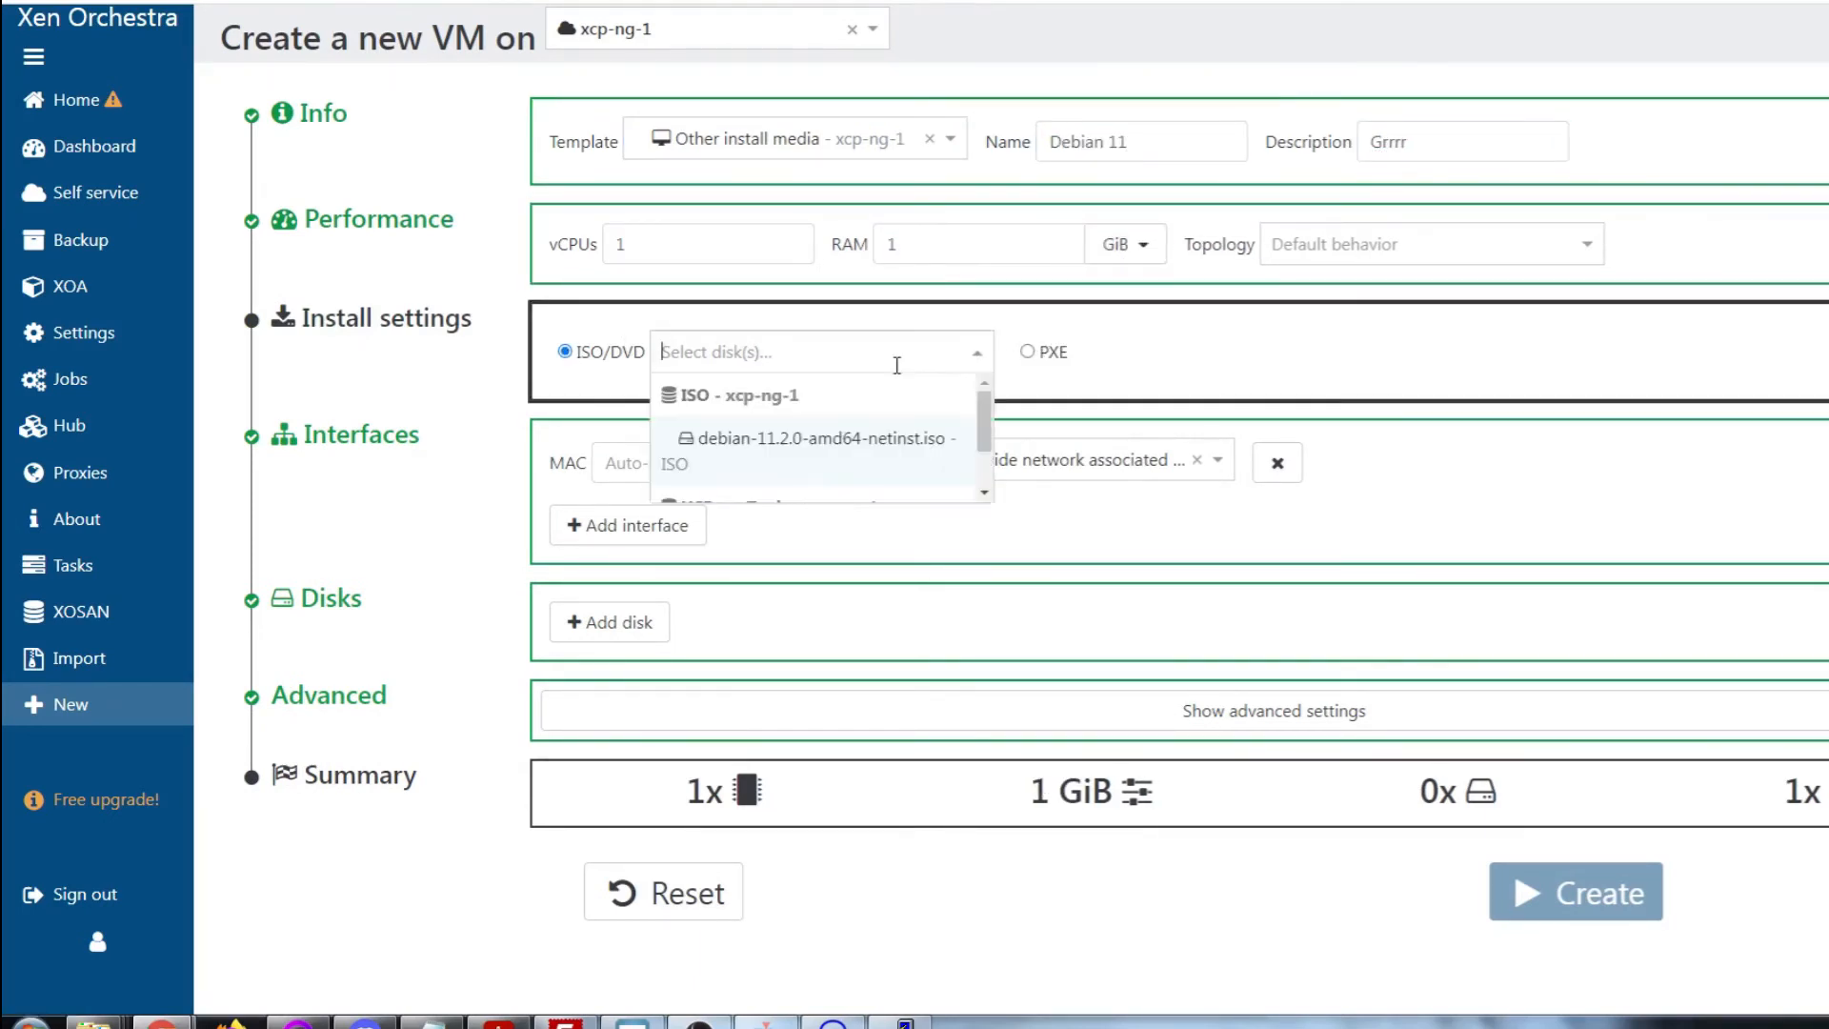
click(832, 458)
Add a 20 GiB Local storage disk, create the VM and start it
click(619, 617)
click(819, 626)
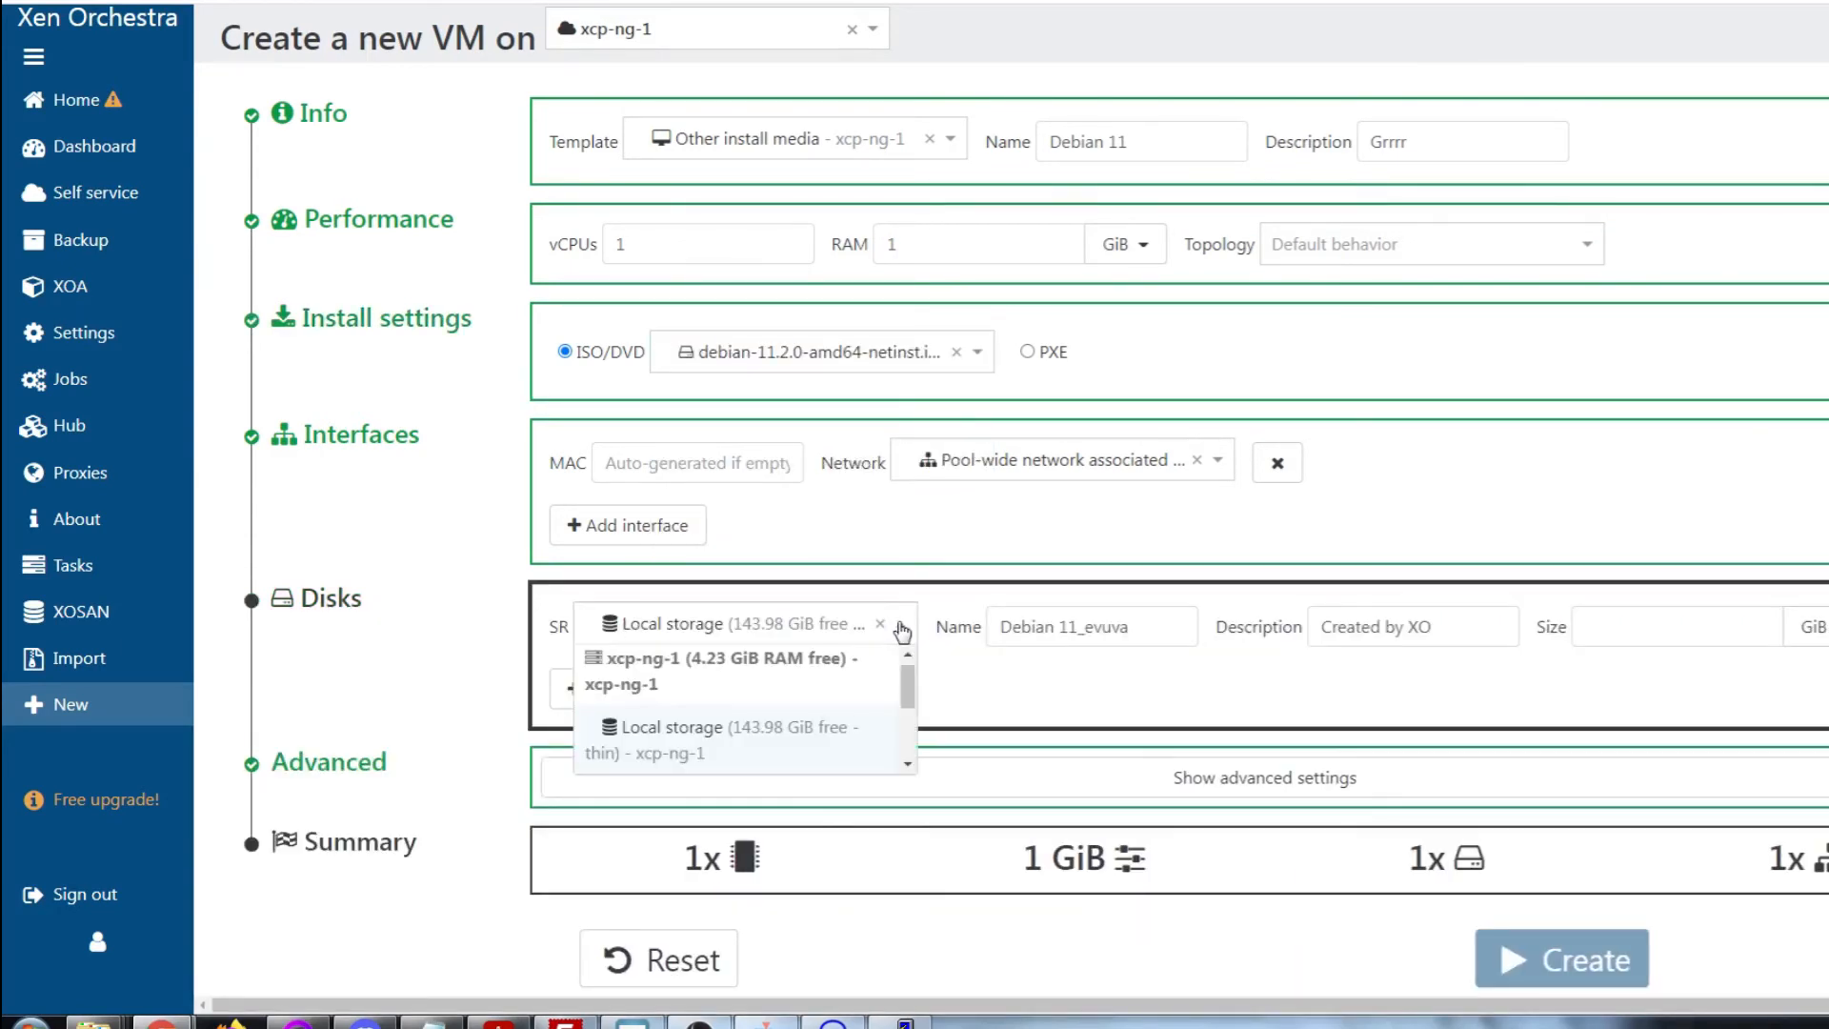
click(762, 740)
click(1593, 626)
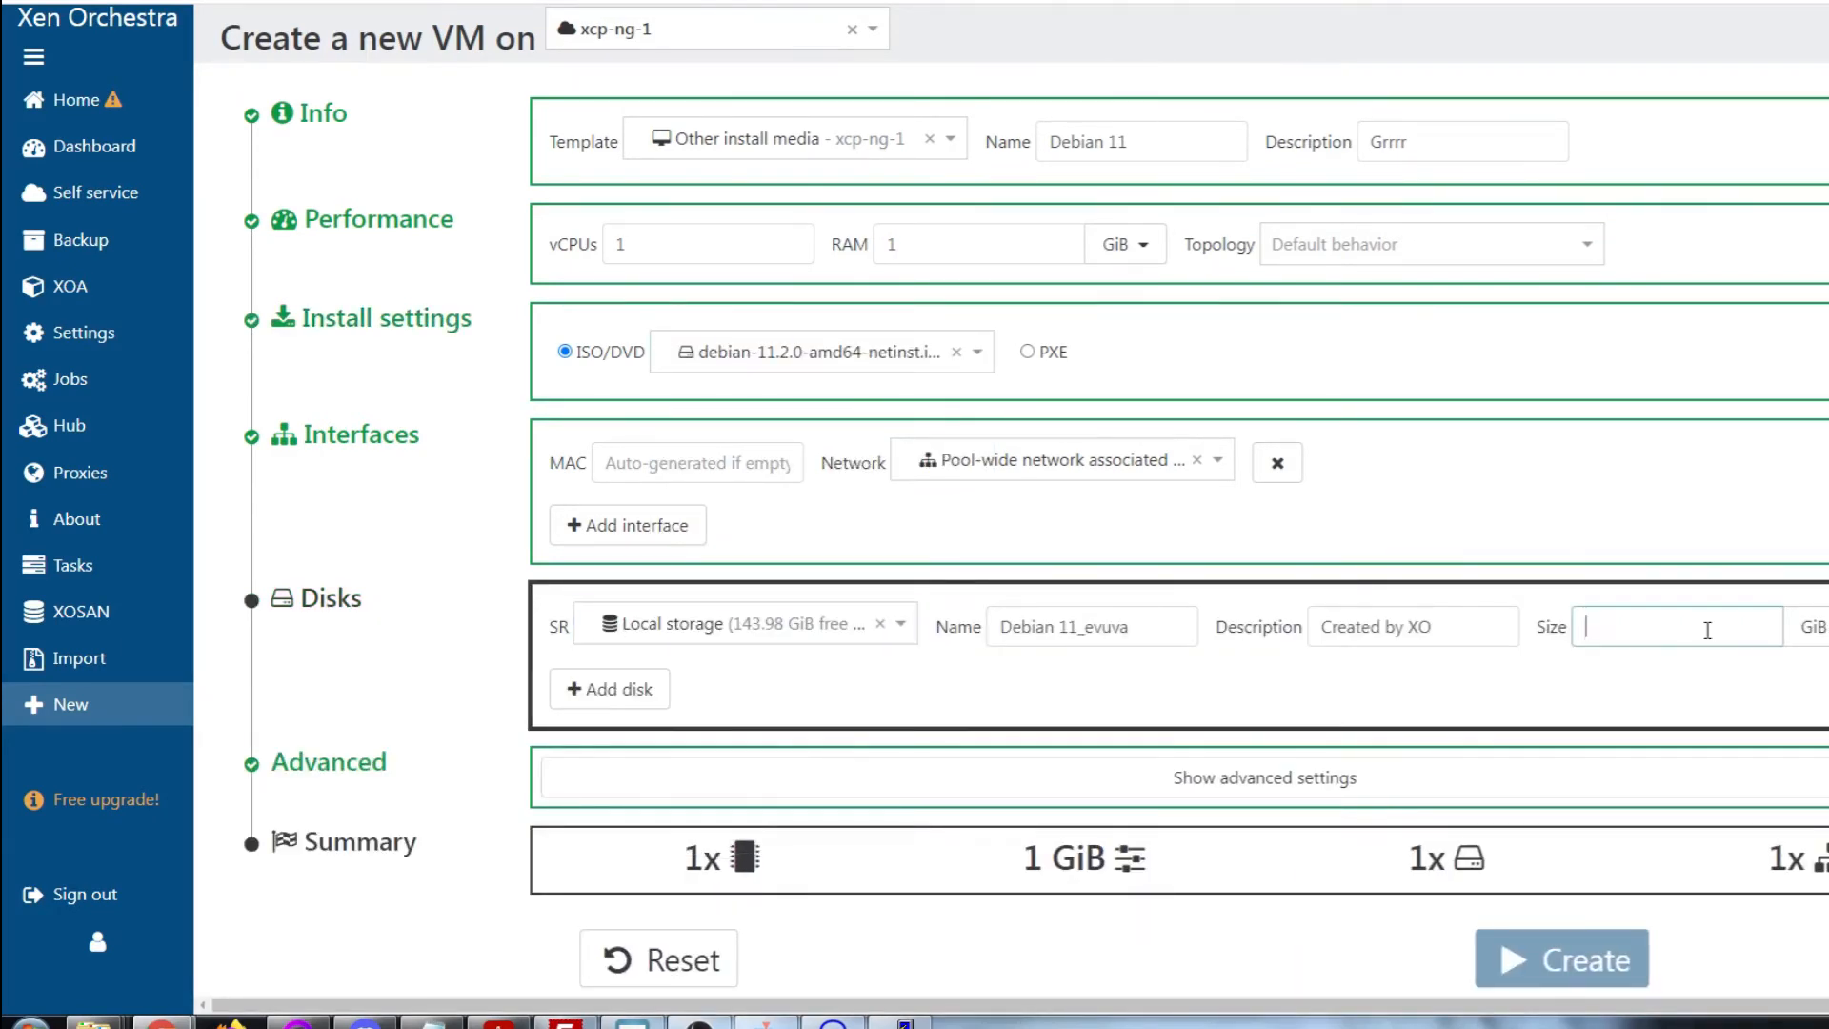
text(20)
click(1228, 780)
scroll(1210, 739, down, 4)
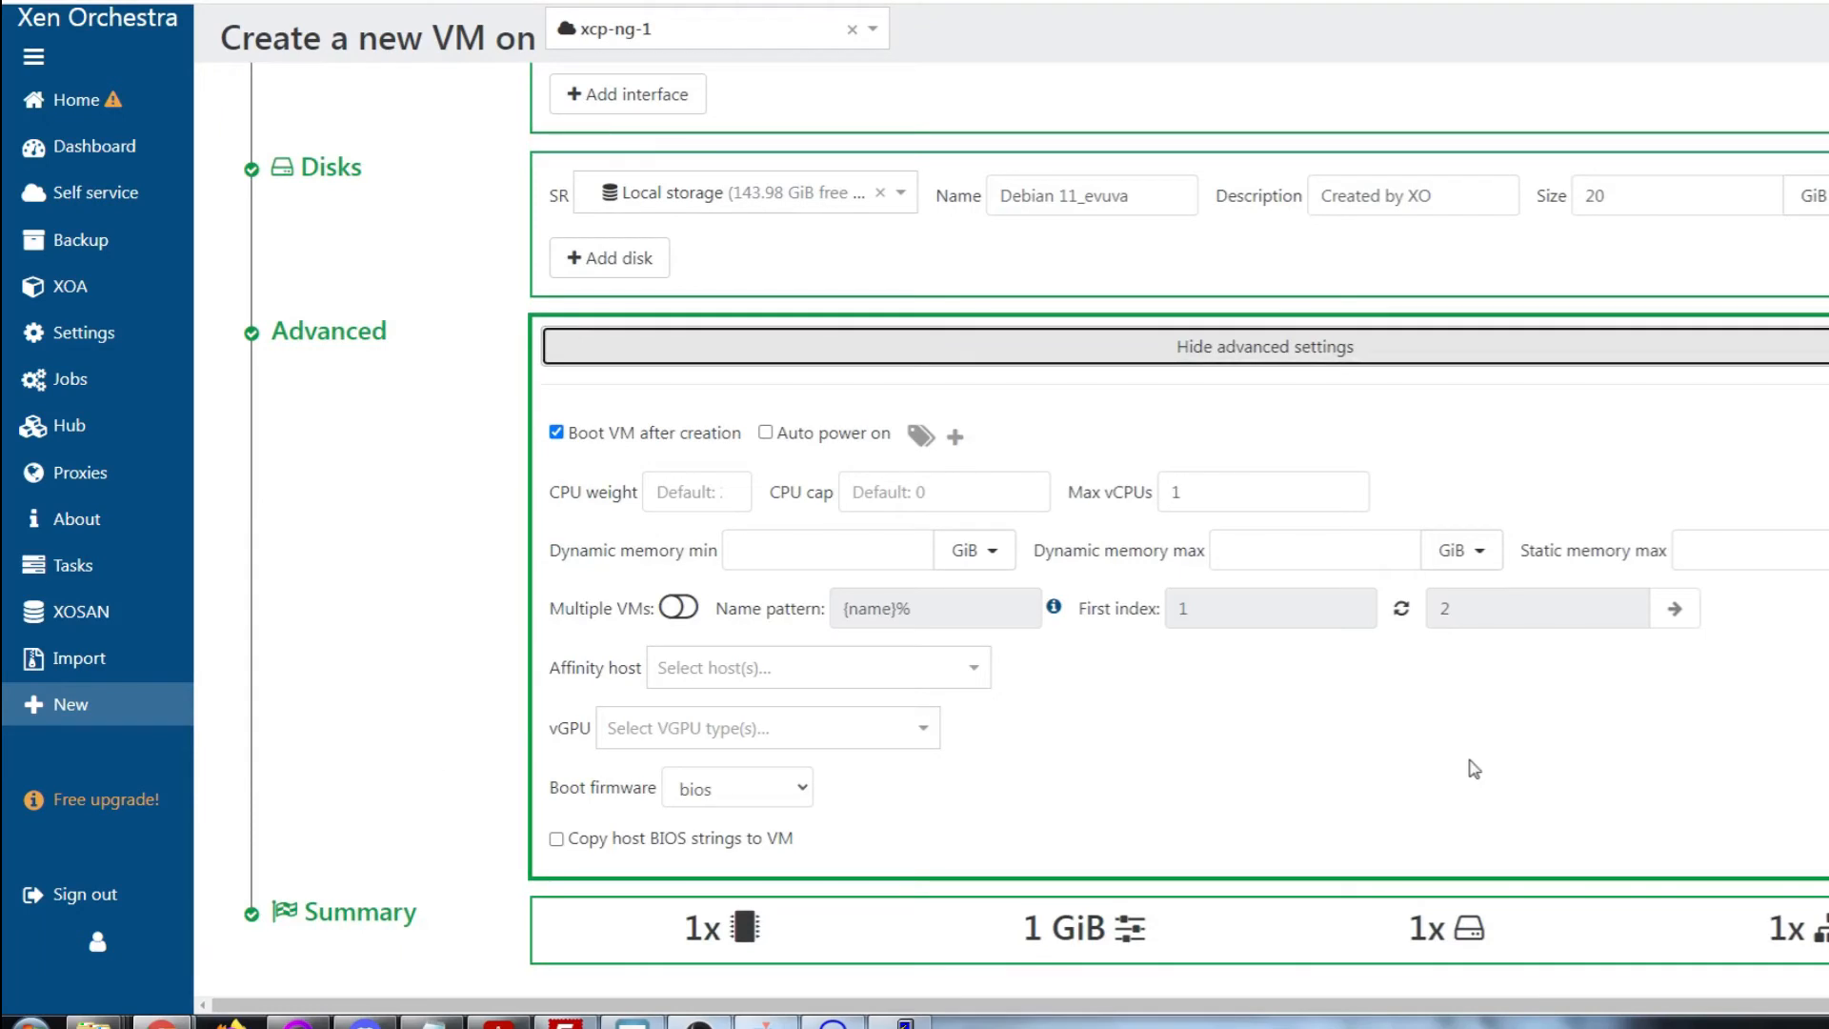
scroll(1464, 763, down, 2)
click(1521, 956)
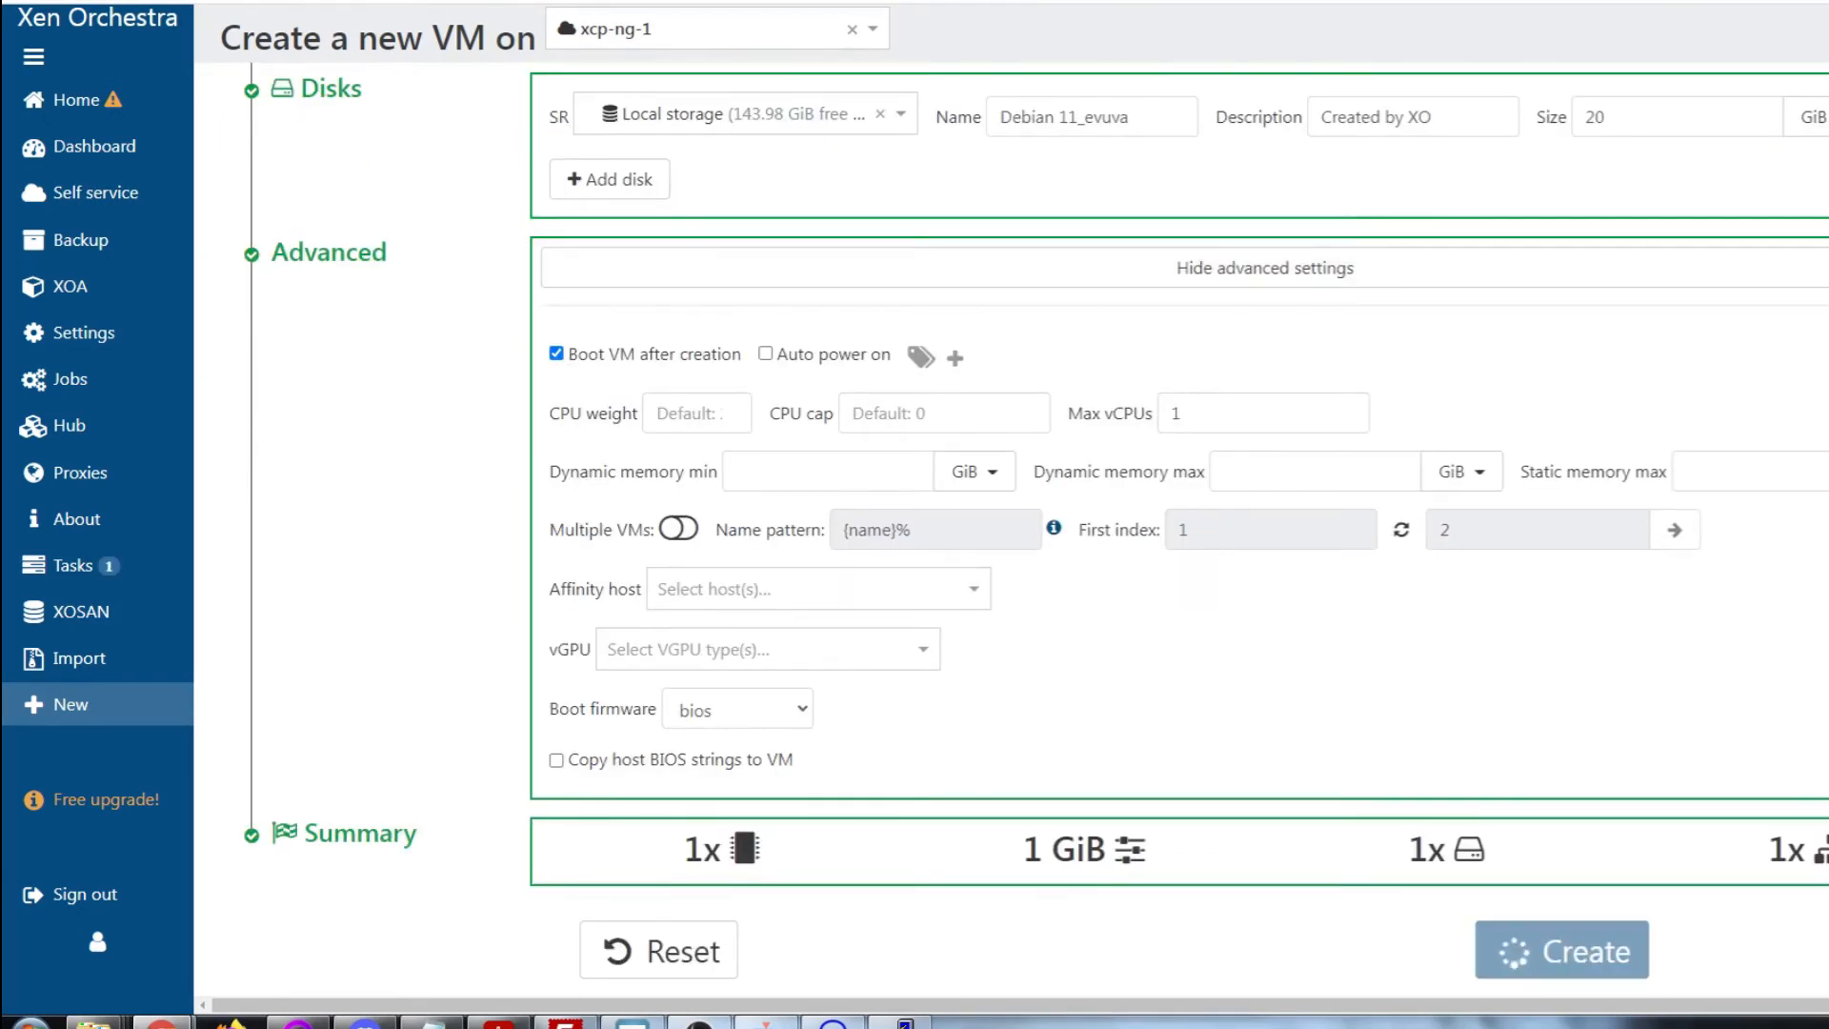
click(1372, 19)
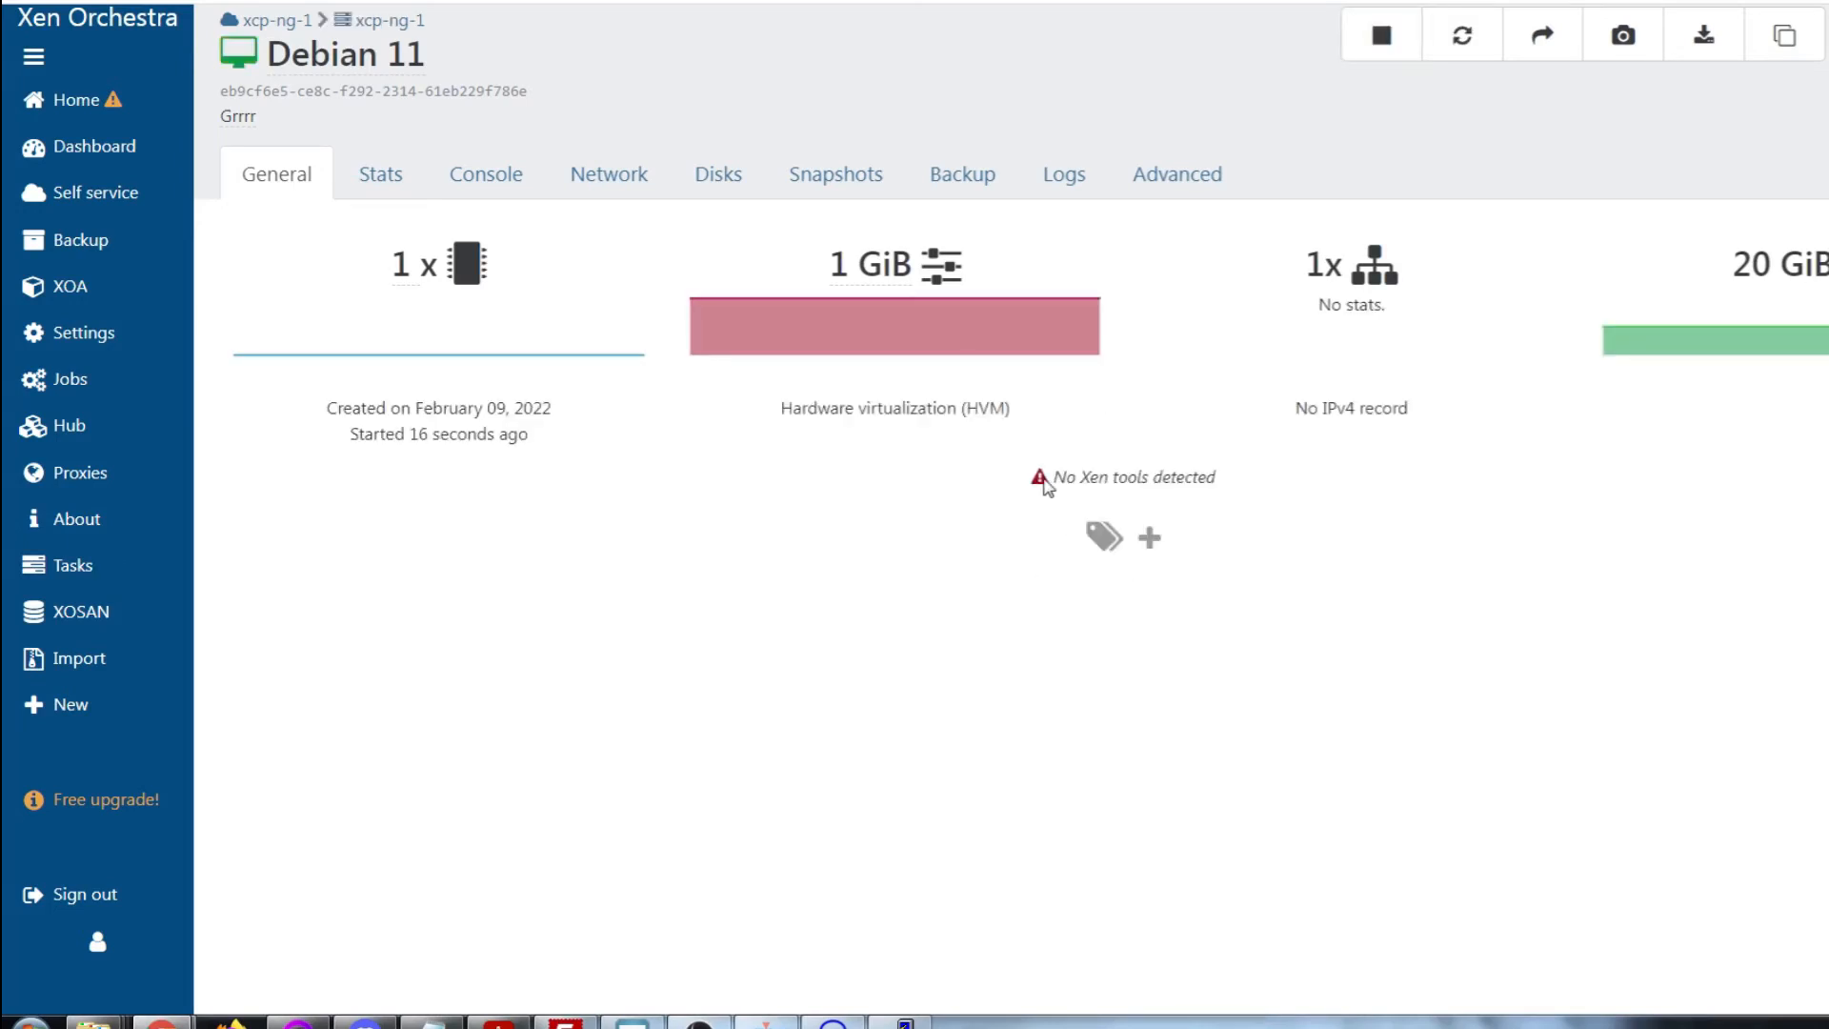
In the VM console, launch the text-mode Install entry and accept the language, keyboard and hostname defaults
click(487, 172)
key(Down)
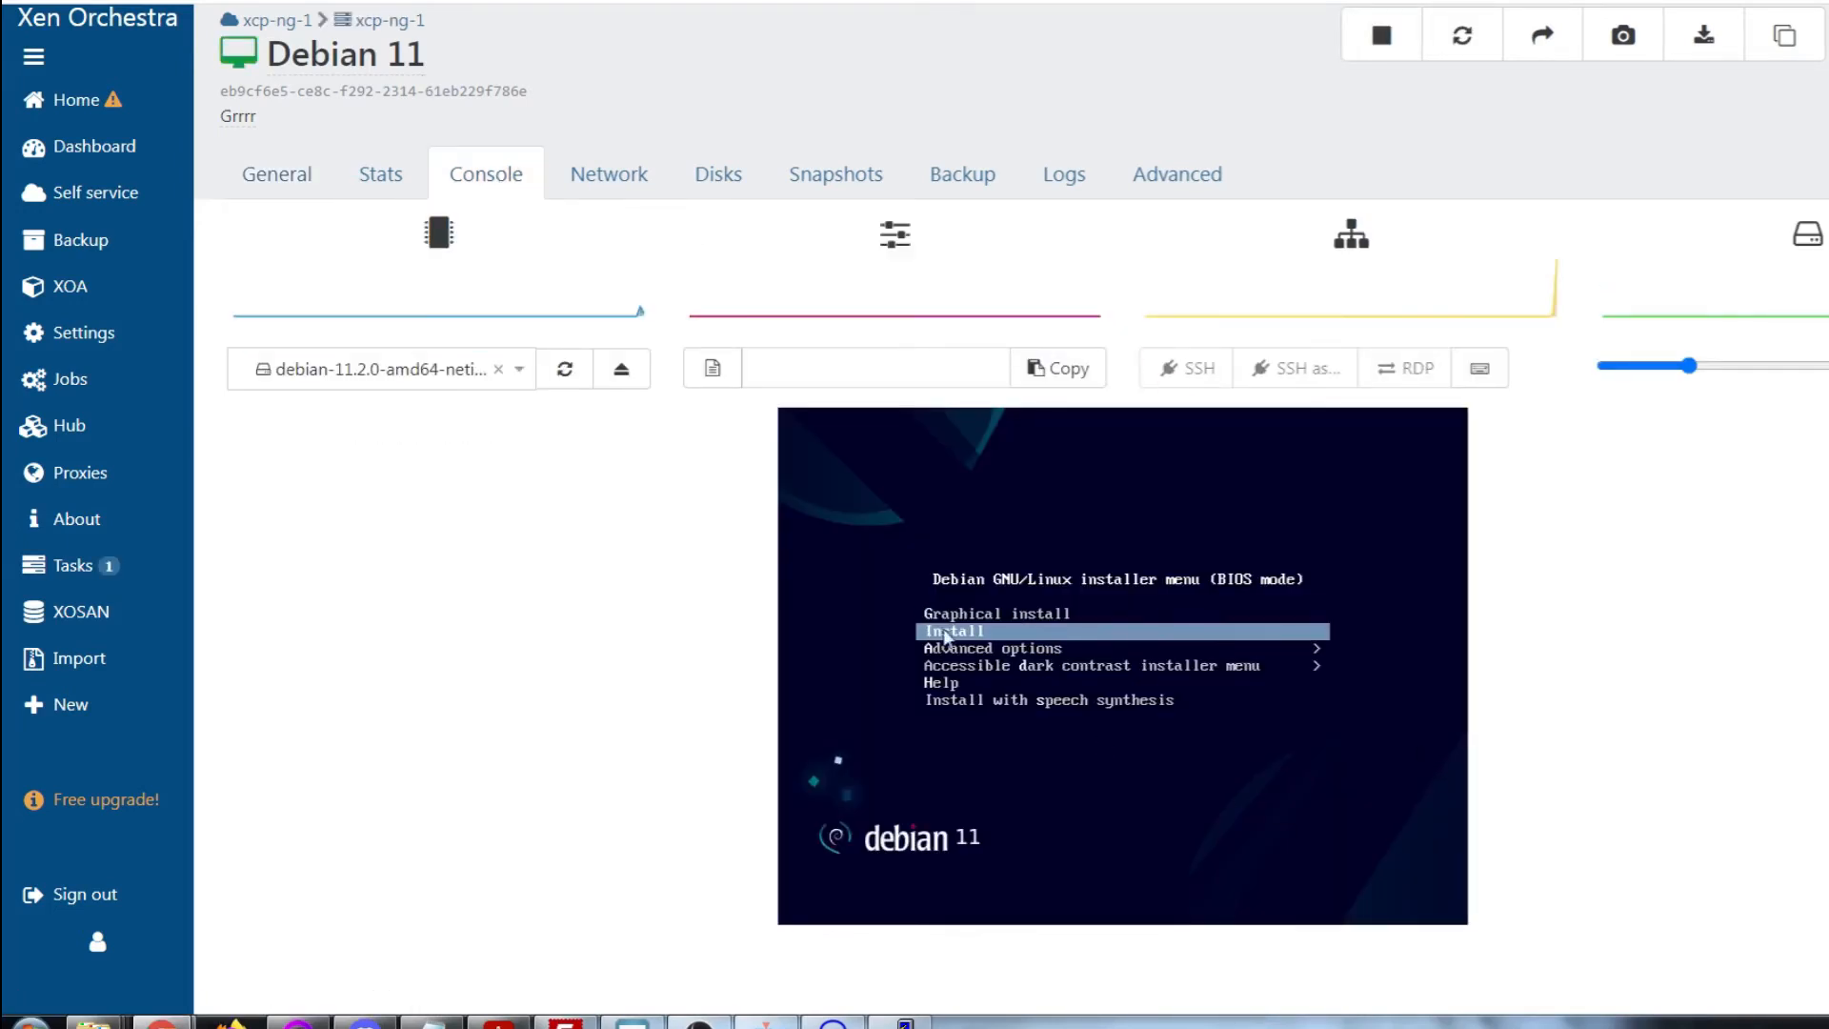
key(Return)
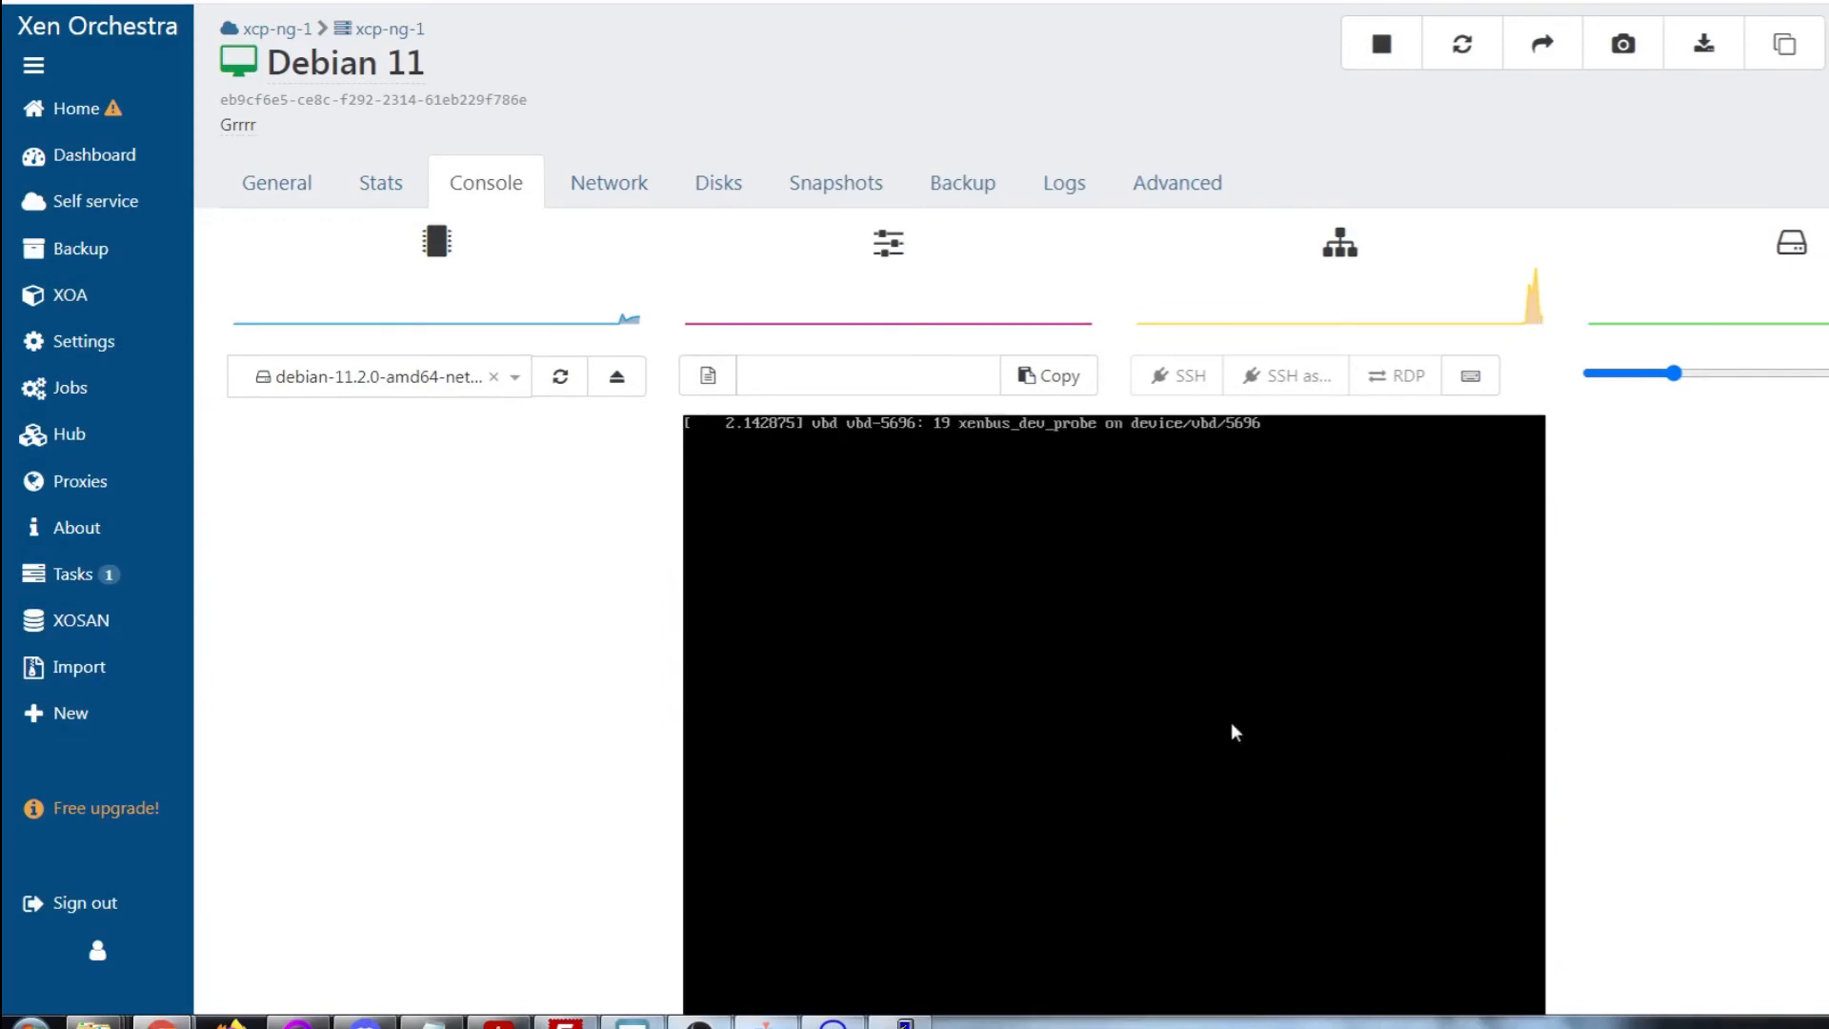
key(Return)
key(Return)
key(Return)
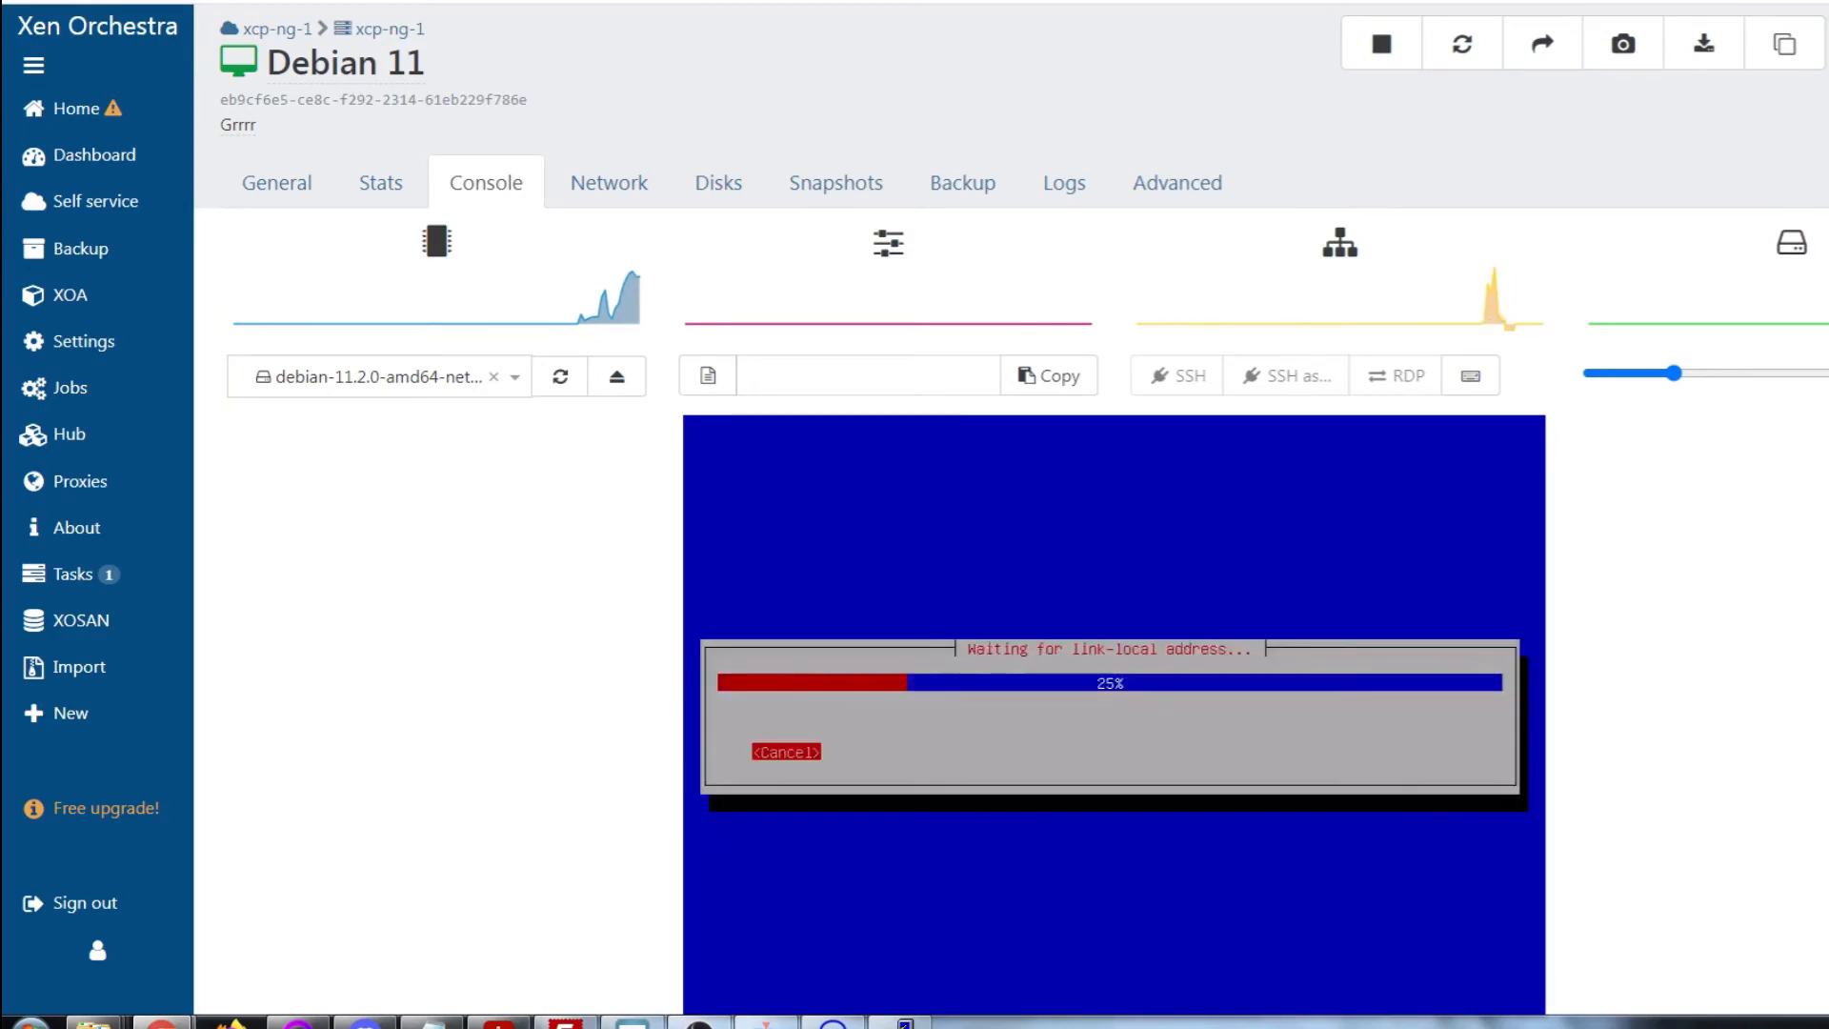
key(Return)
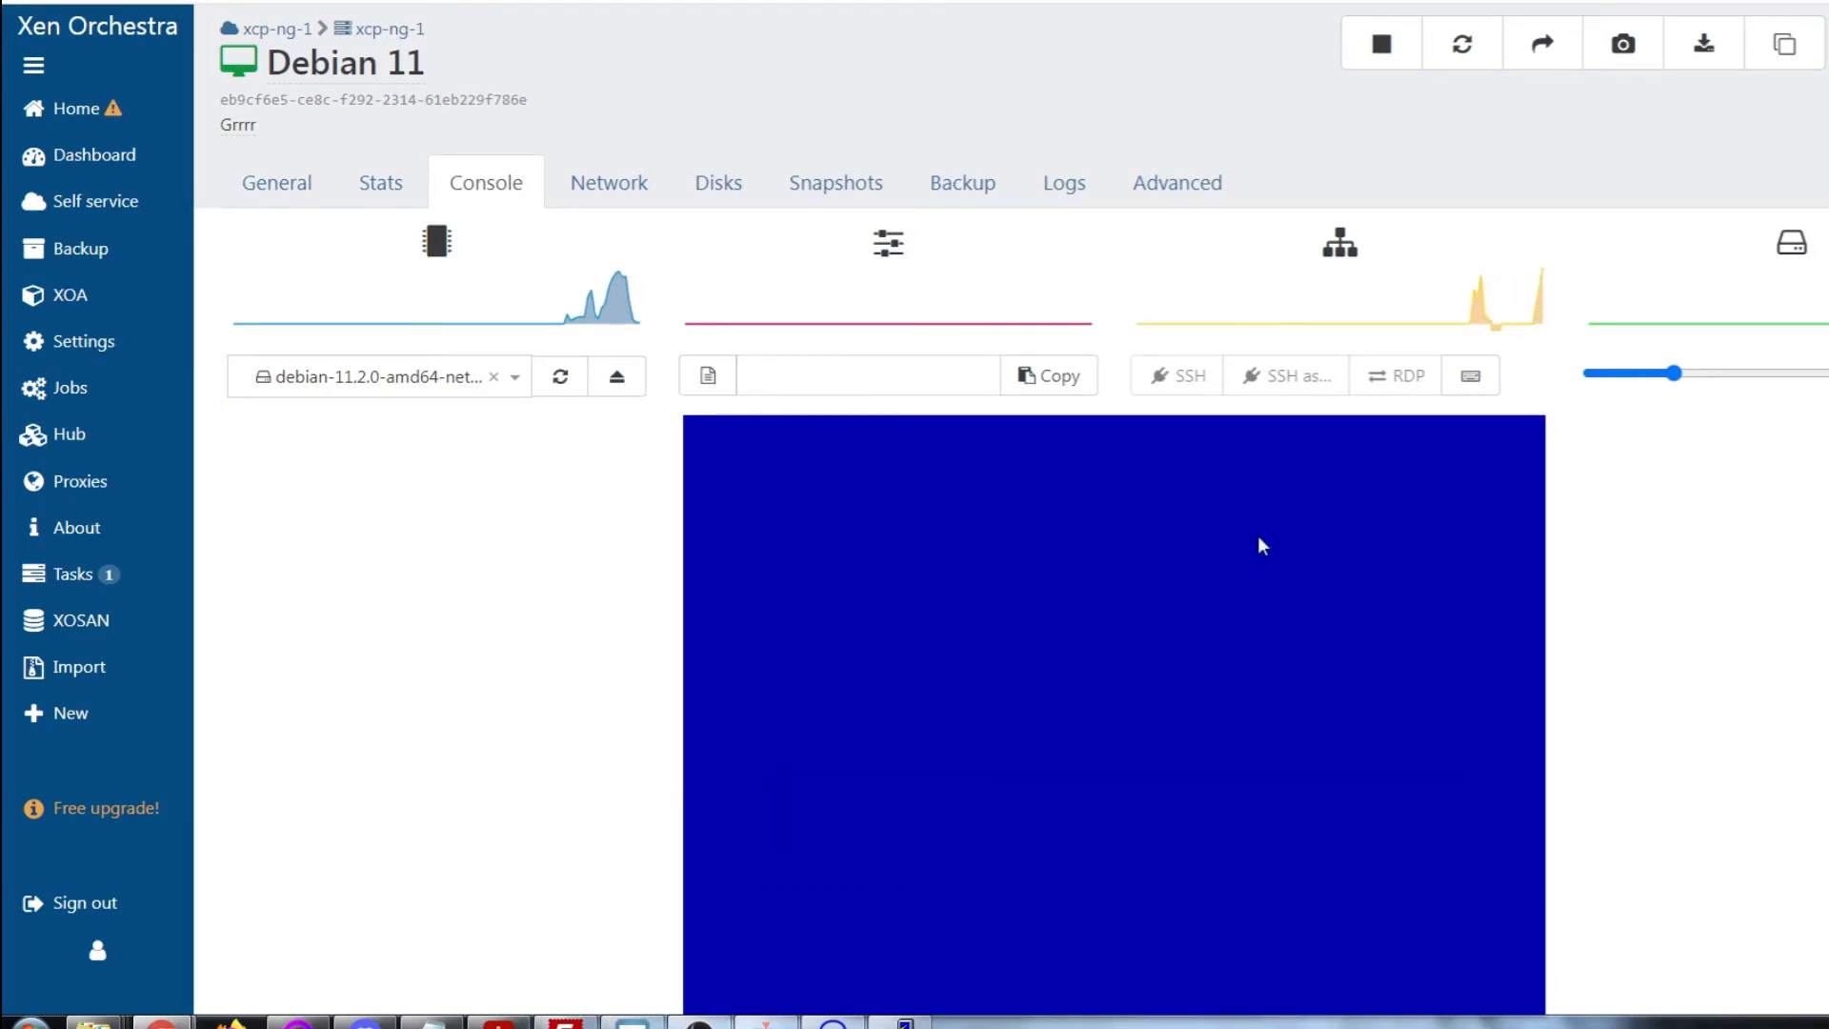
Accept the password, disk partitioning, mirror and popularity-contest prompts
key(Return)
key(Return)
key(Return)
key(Return)
key(Return)
key(Return)
key(Return)
key(Return)
key(Return)
key(Tab)
key(Return)
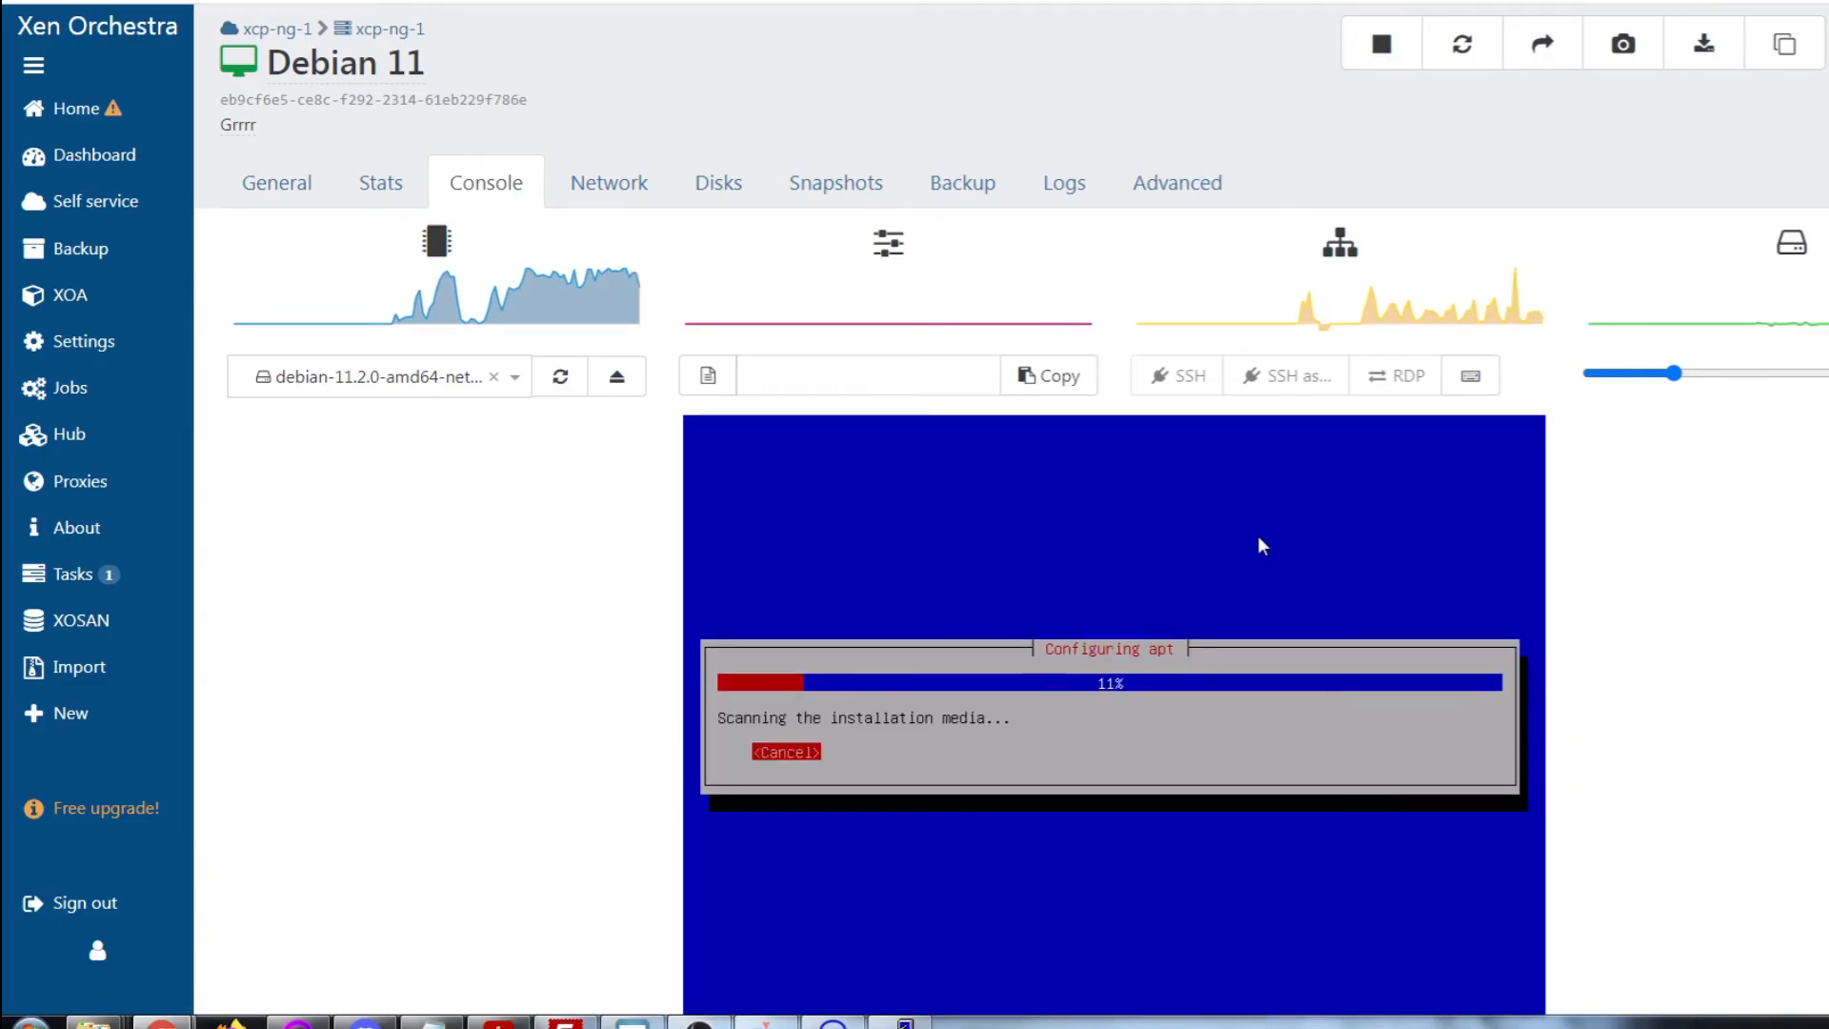
key(Return)
key(Return)
key(Return)
key(Return)
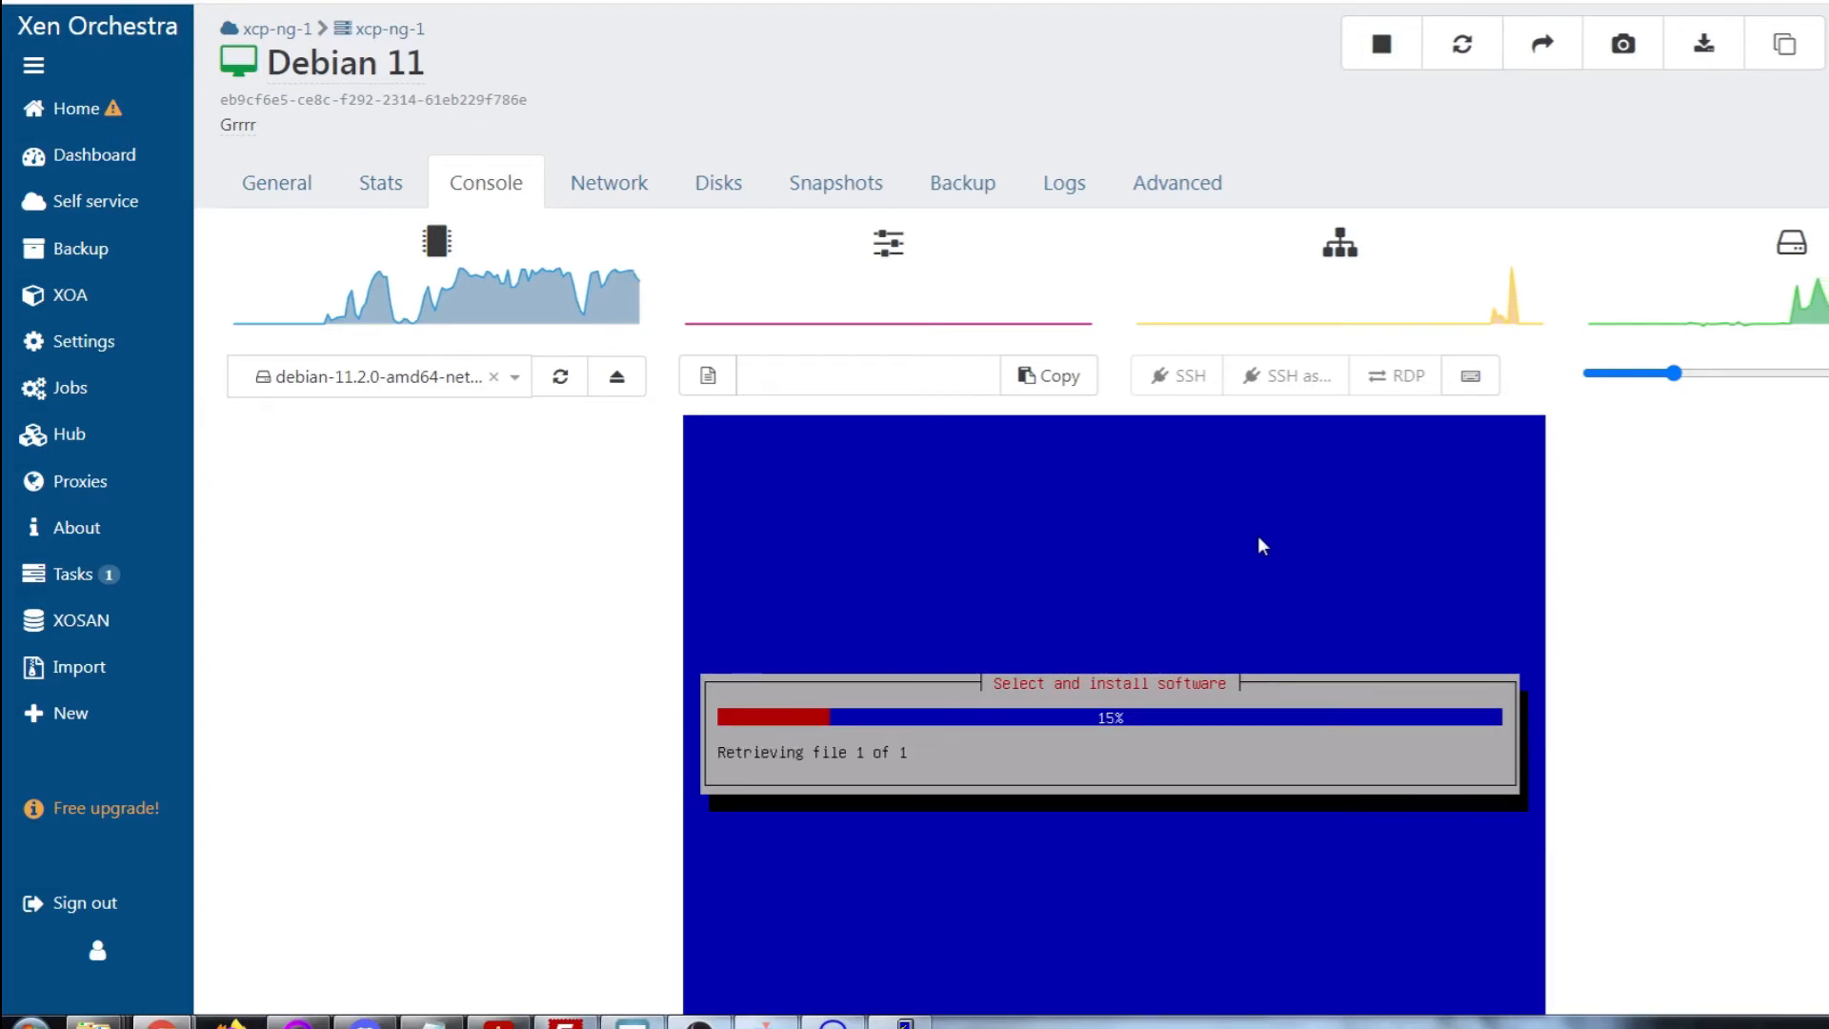
key(Return)
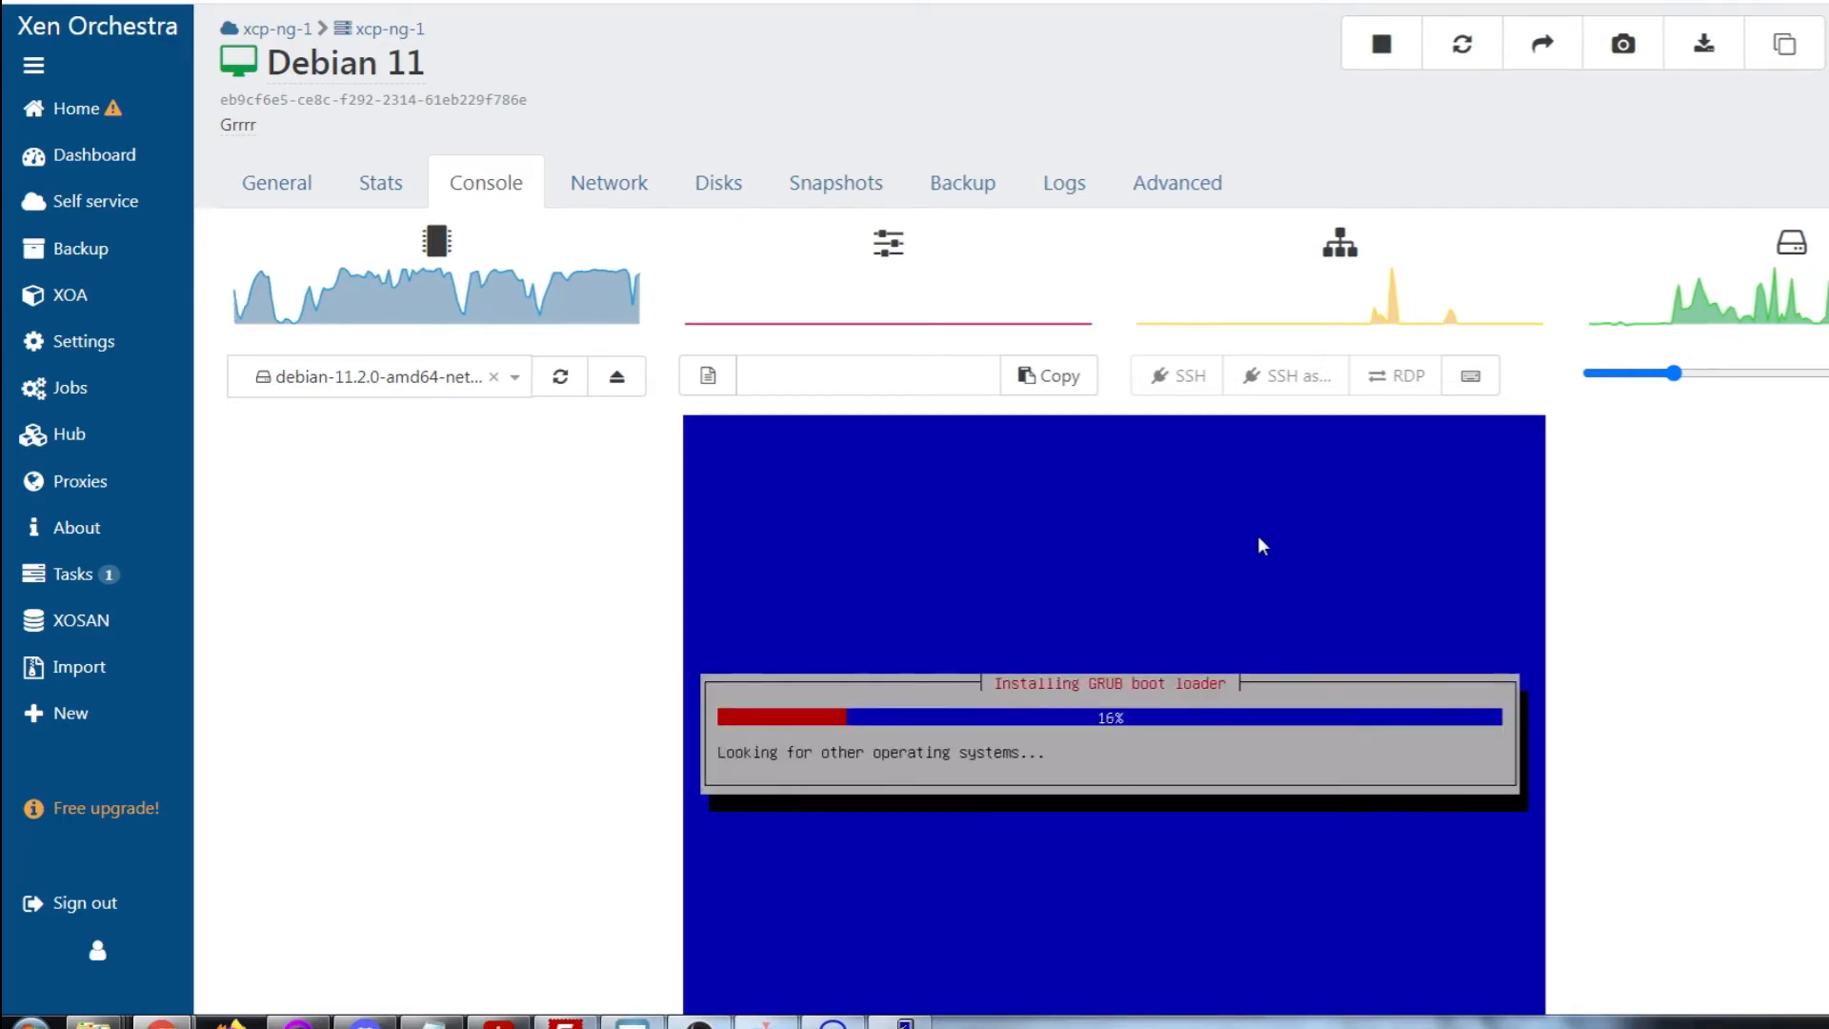
Install GRUB on the boot device, finish the installation and boot the default GRUB entry
key(Down)
key(Return)
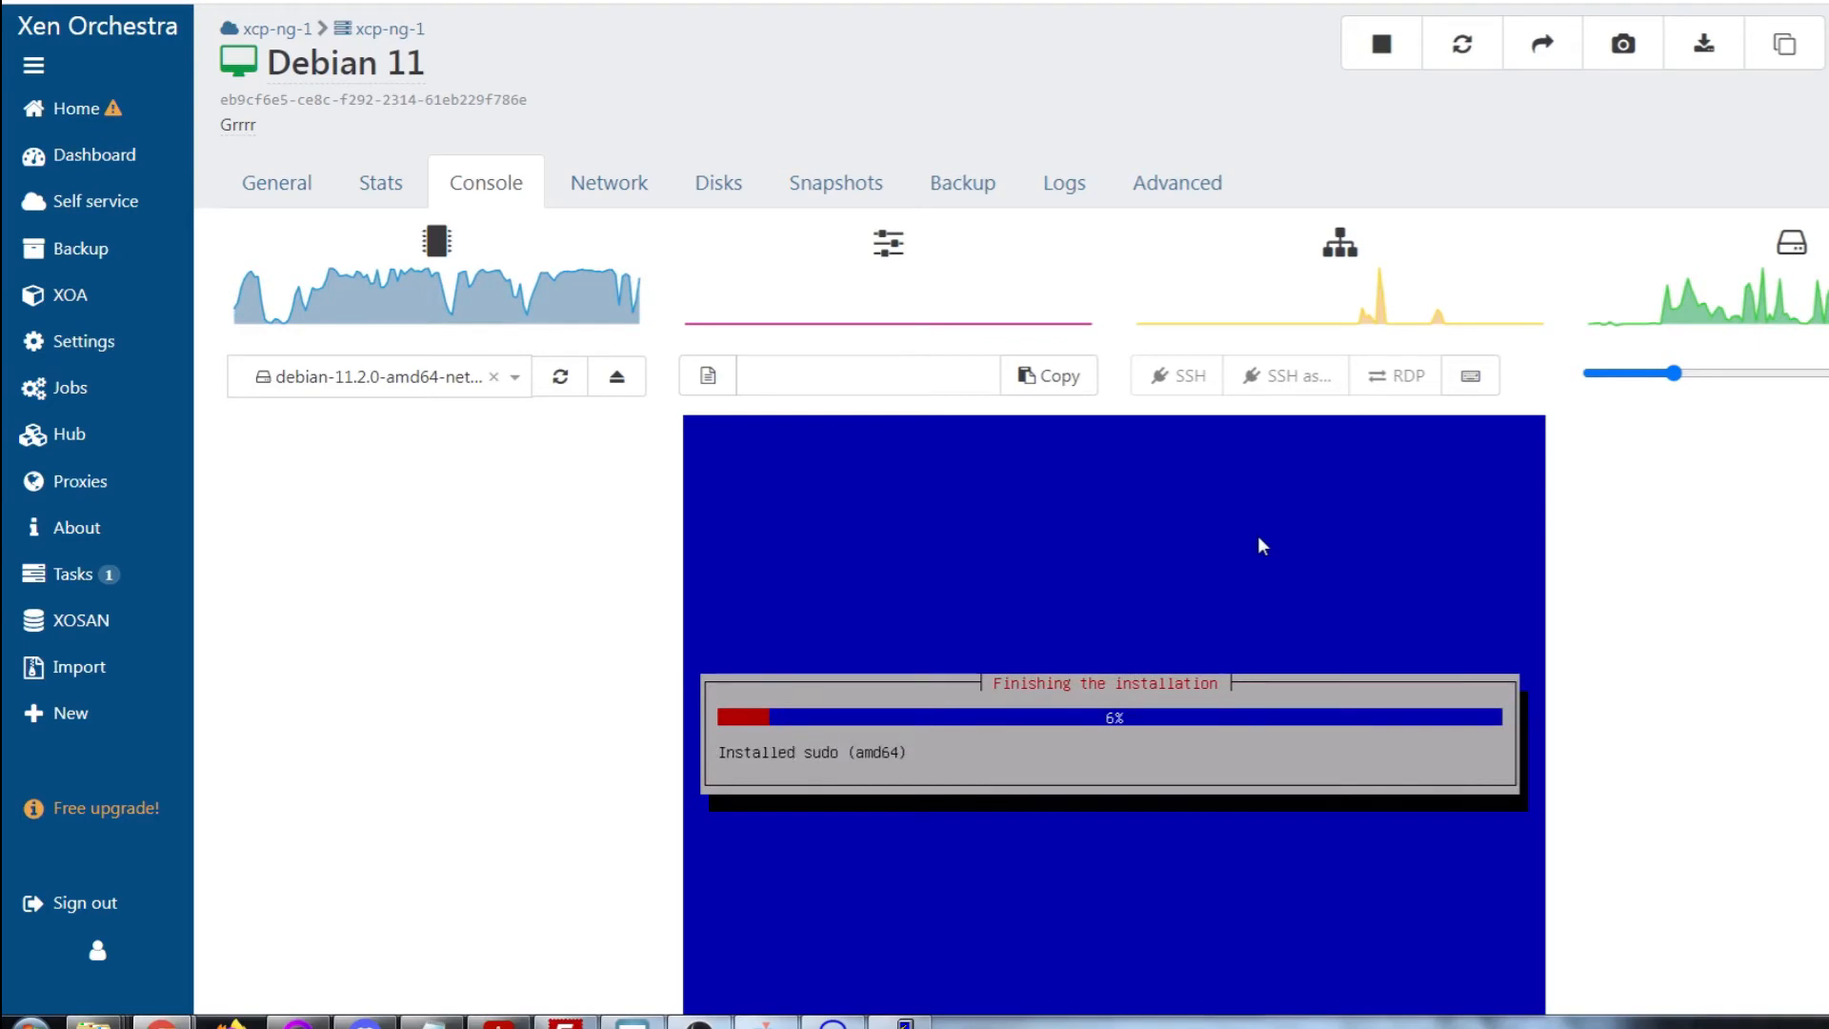
key(Return)
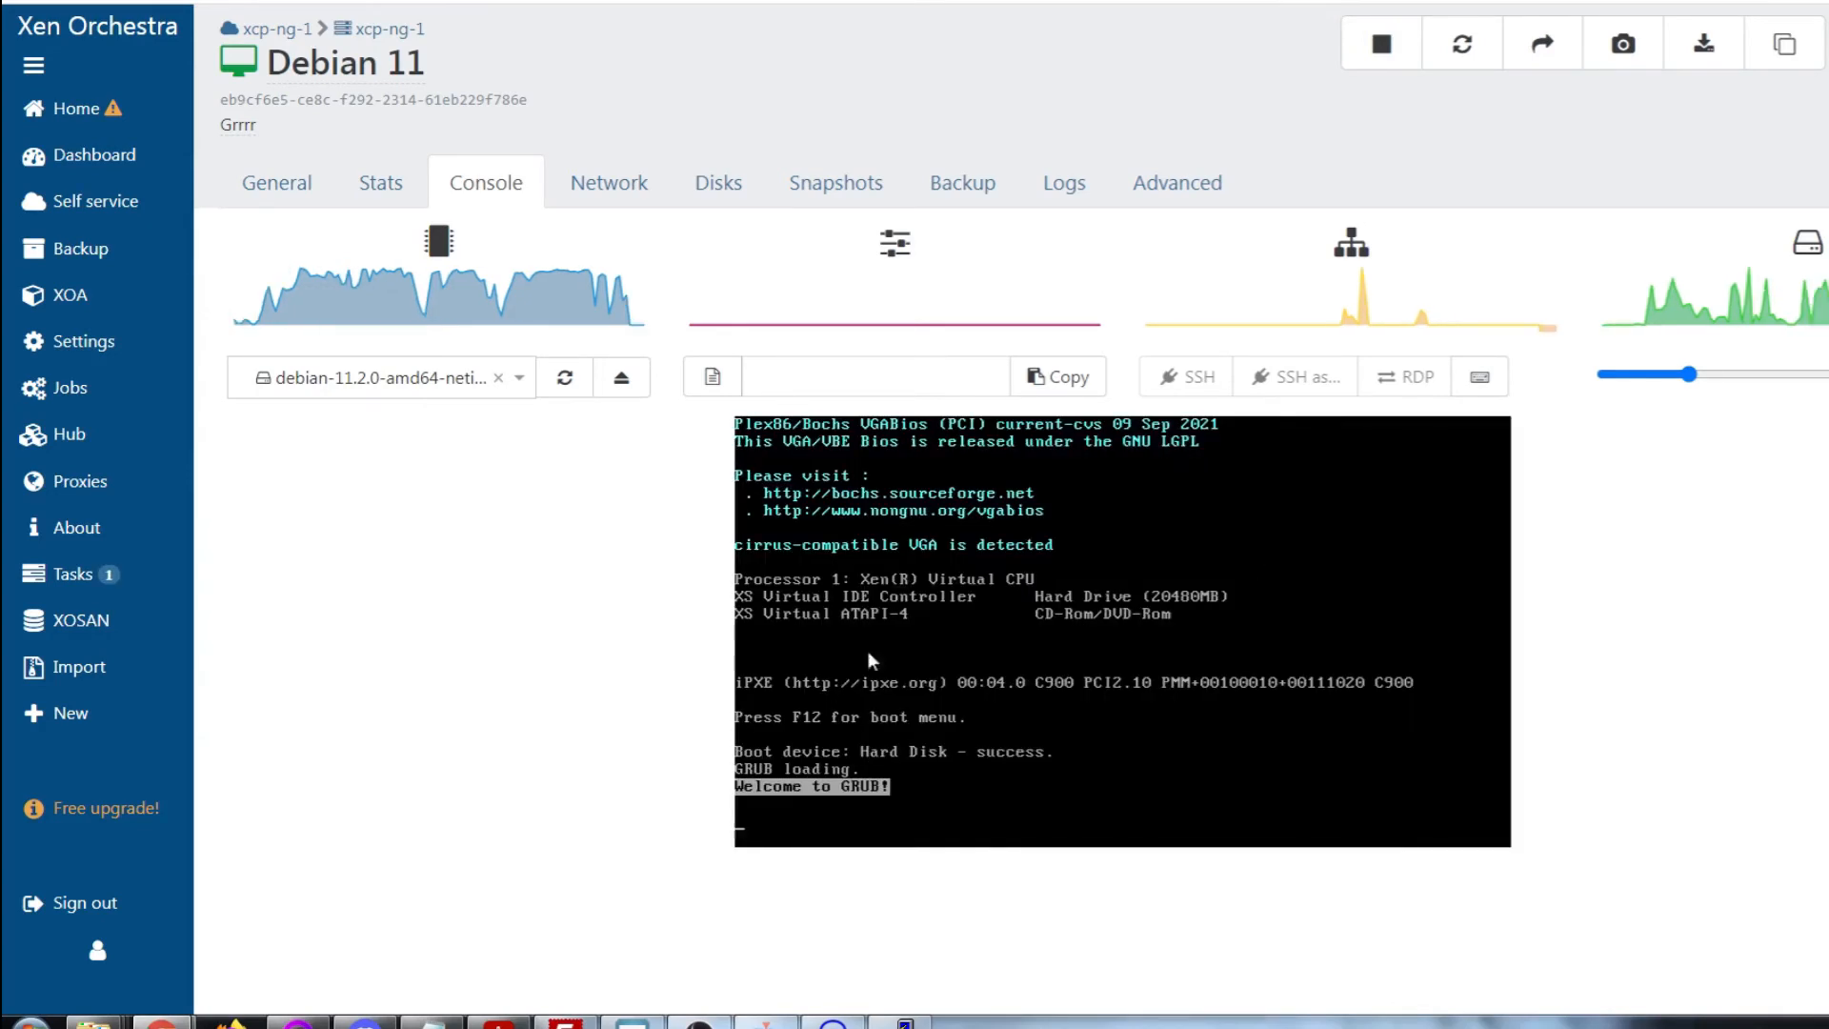
key(Return)
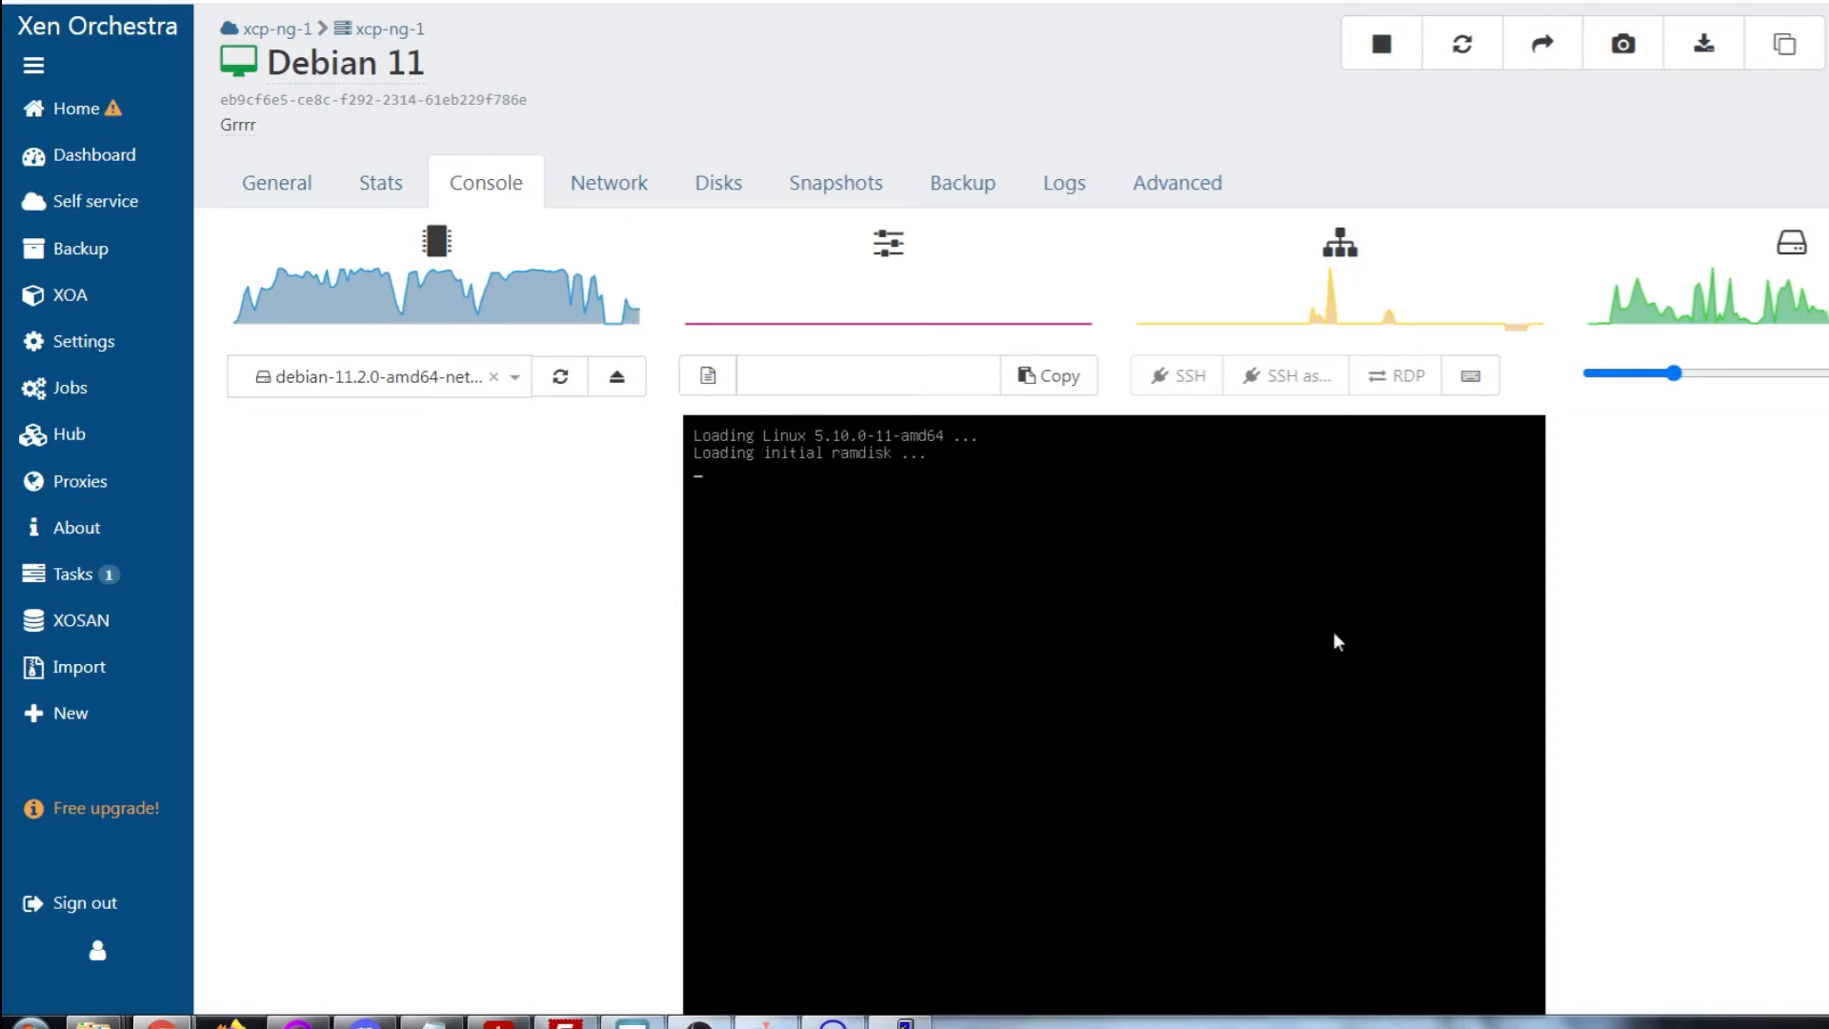
Look through the Network, Disks, Snapshots, Backup, Logs and Advanced tabs, ending on Stats
scroll(1334, 642, down, 1)
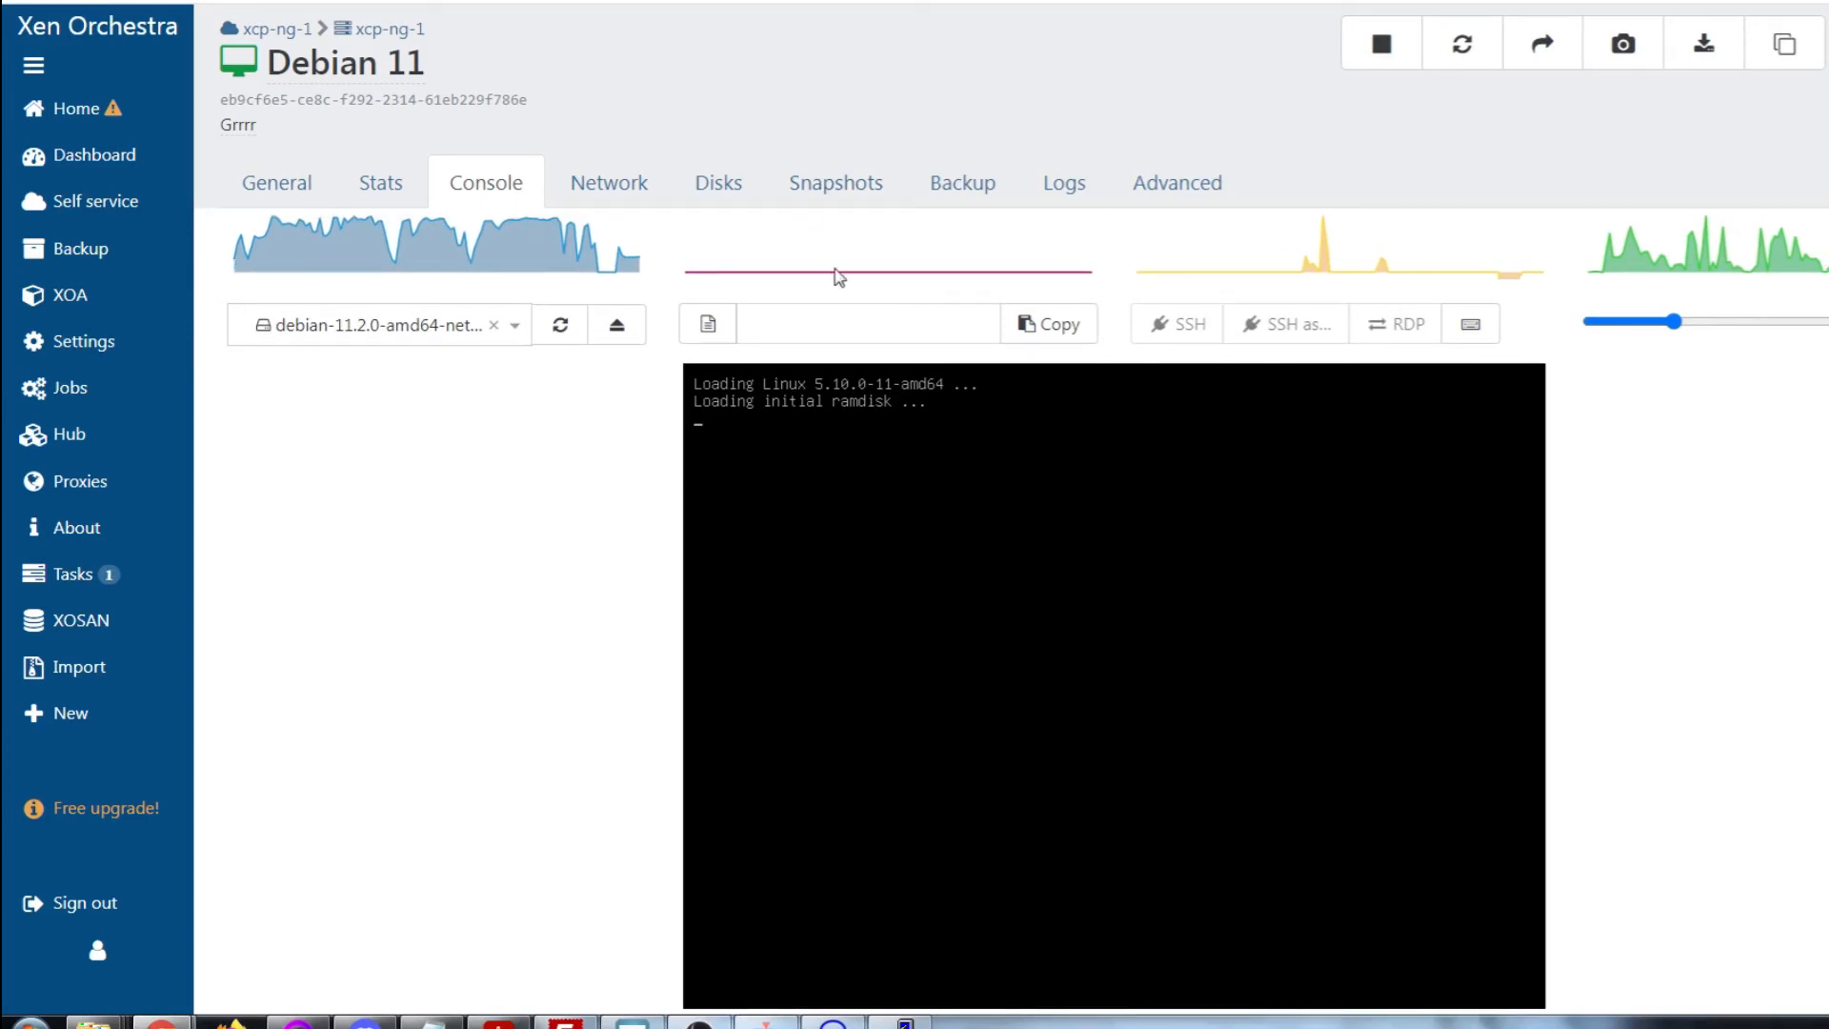
click(601, 193)
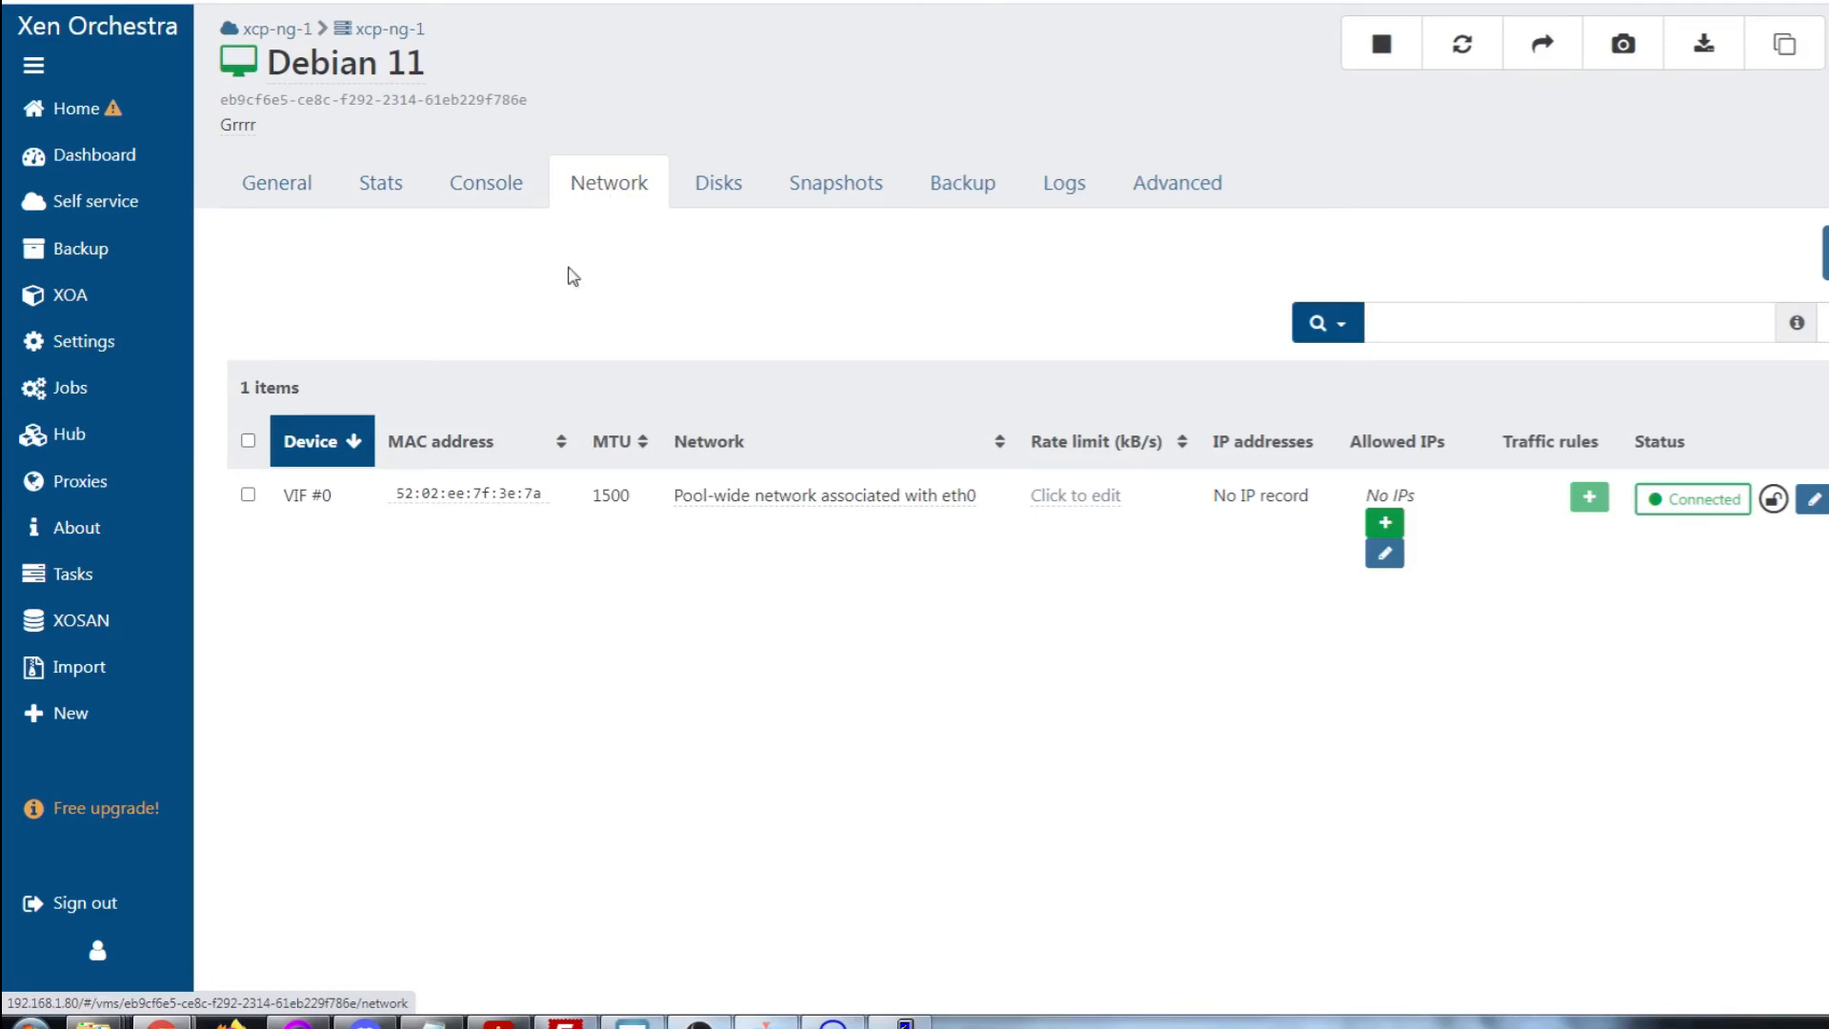
click(721, 195)
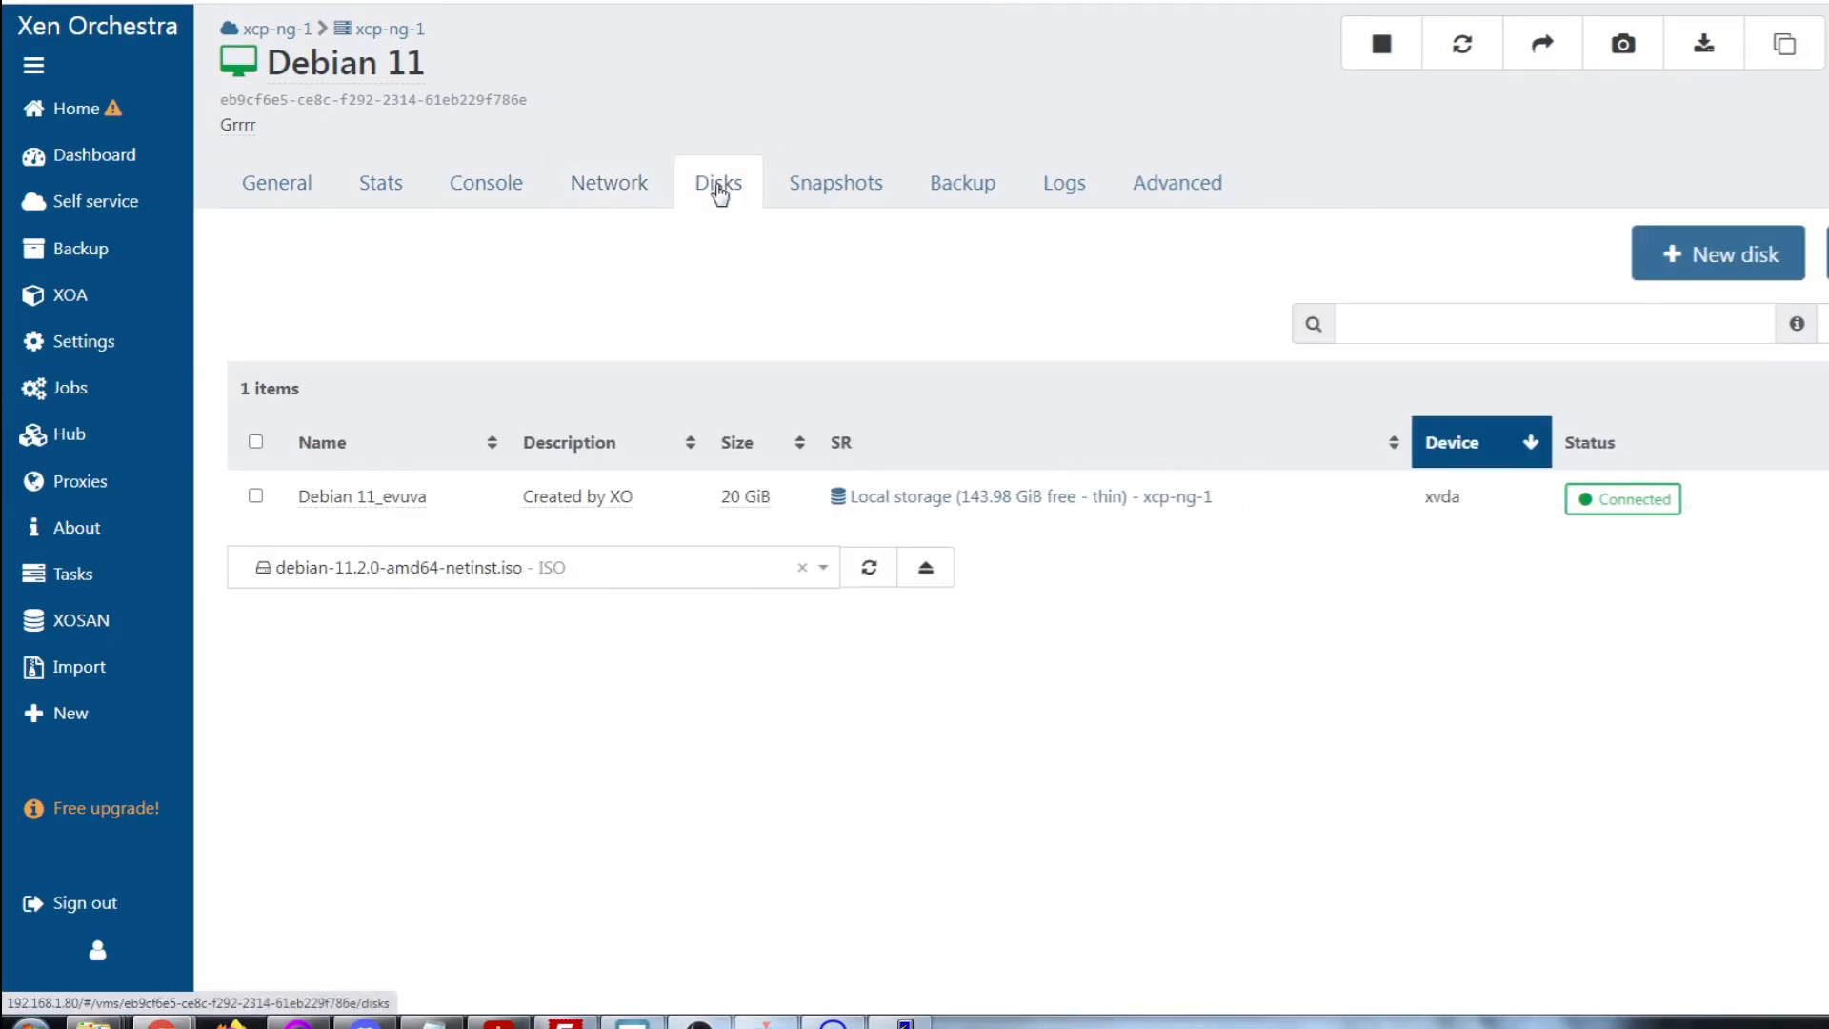
click(831, 190)
click(963, 189)
click(1067, 188)
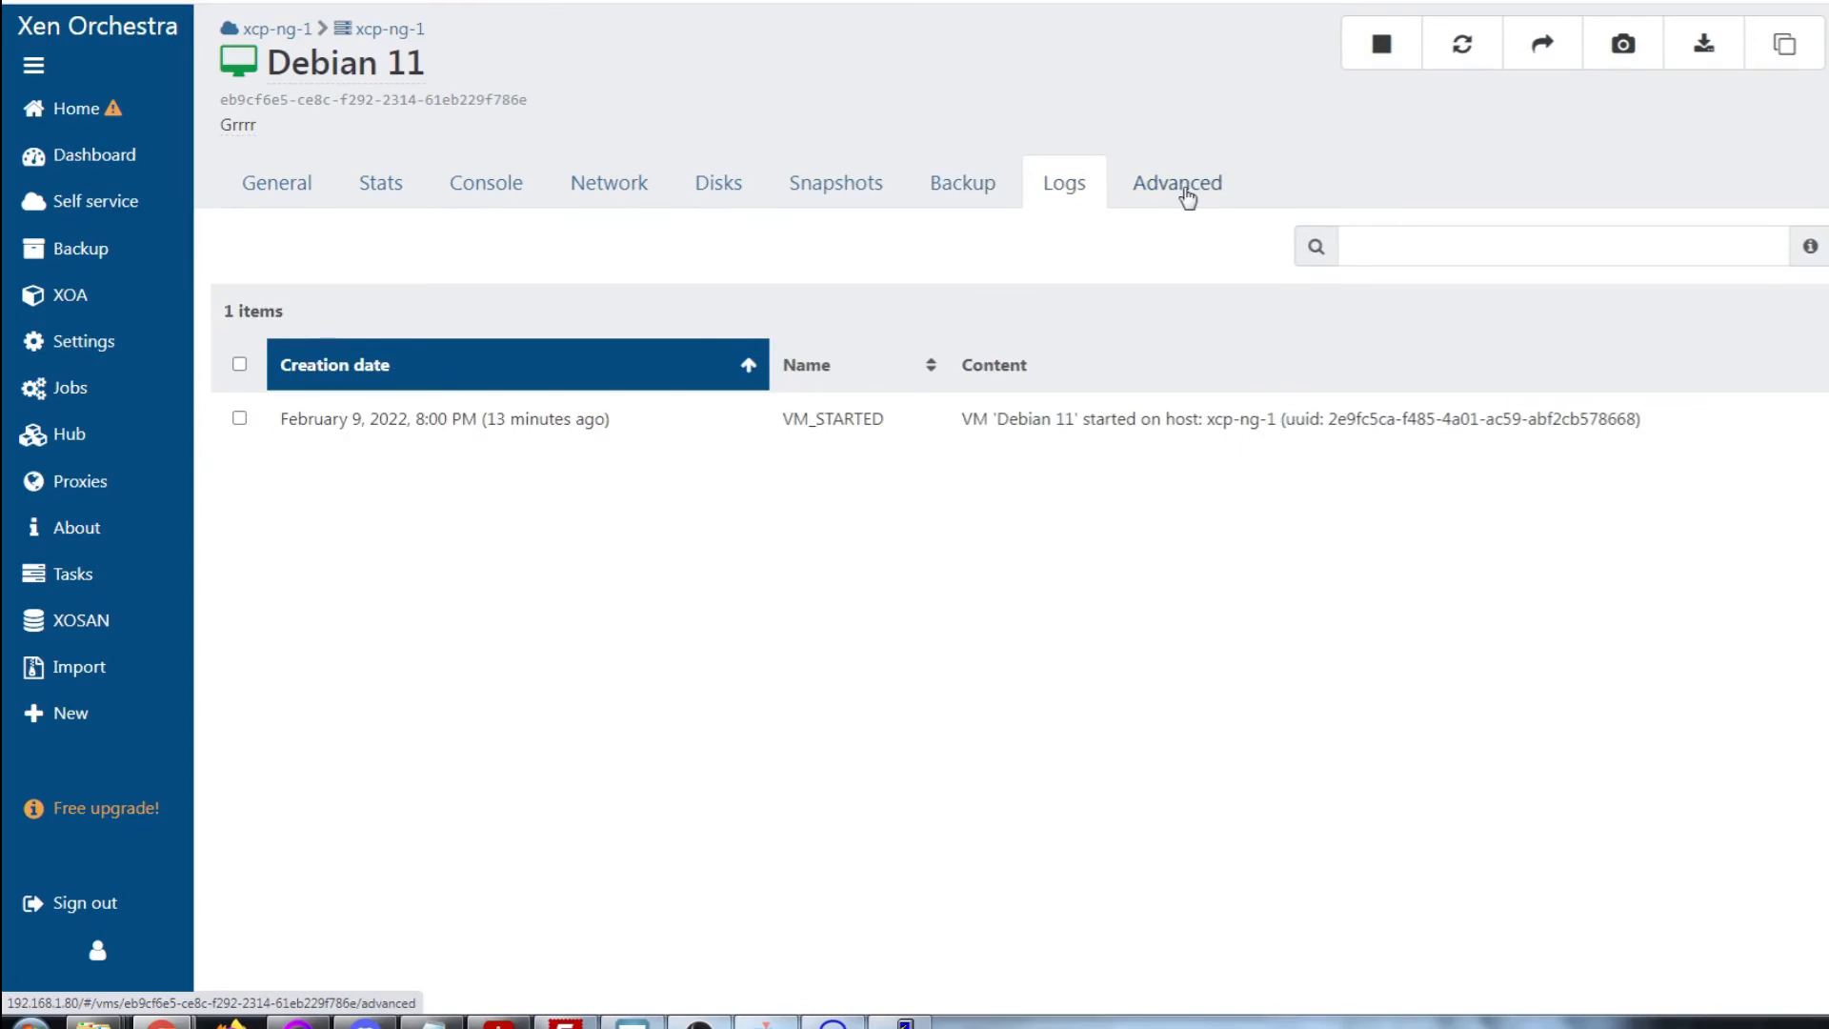
click(1183, 192)
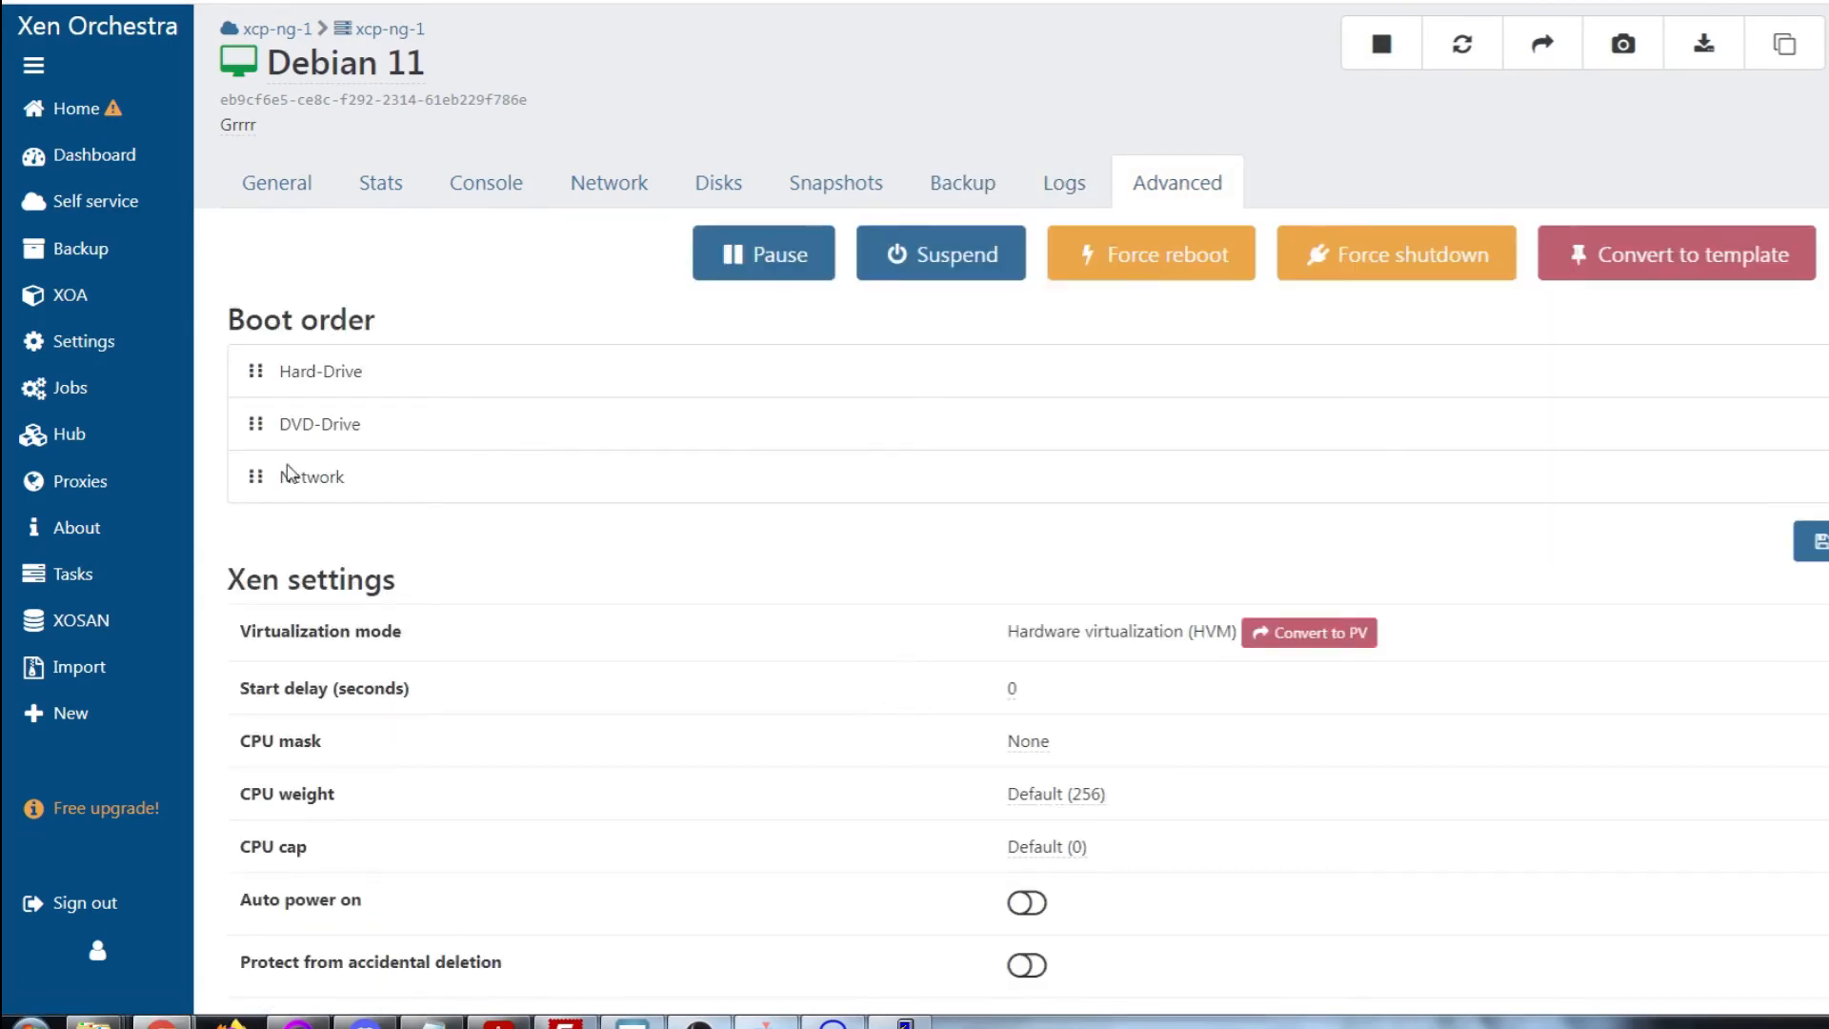
scroll(927, 816, down, 15)
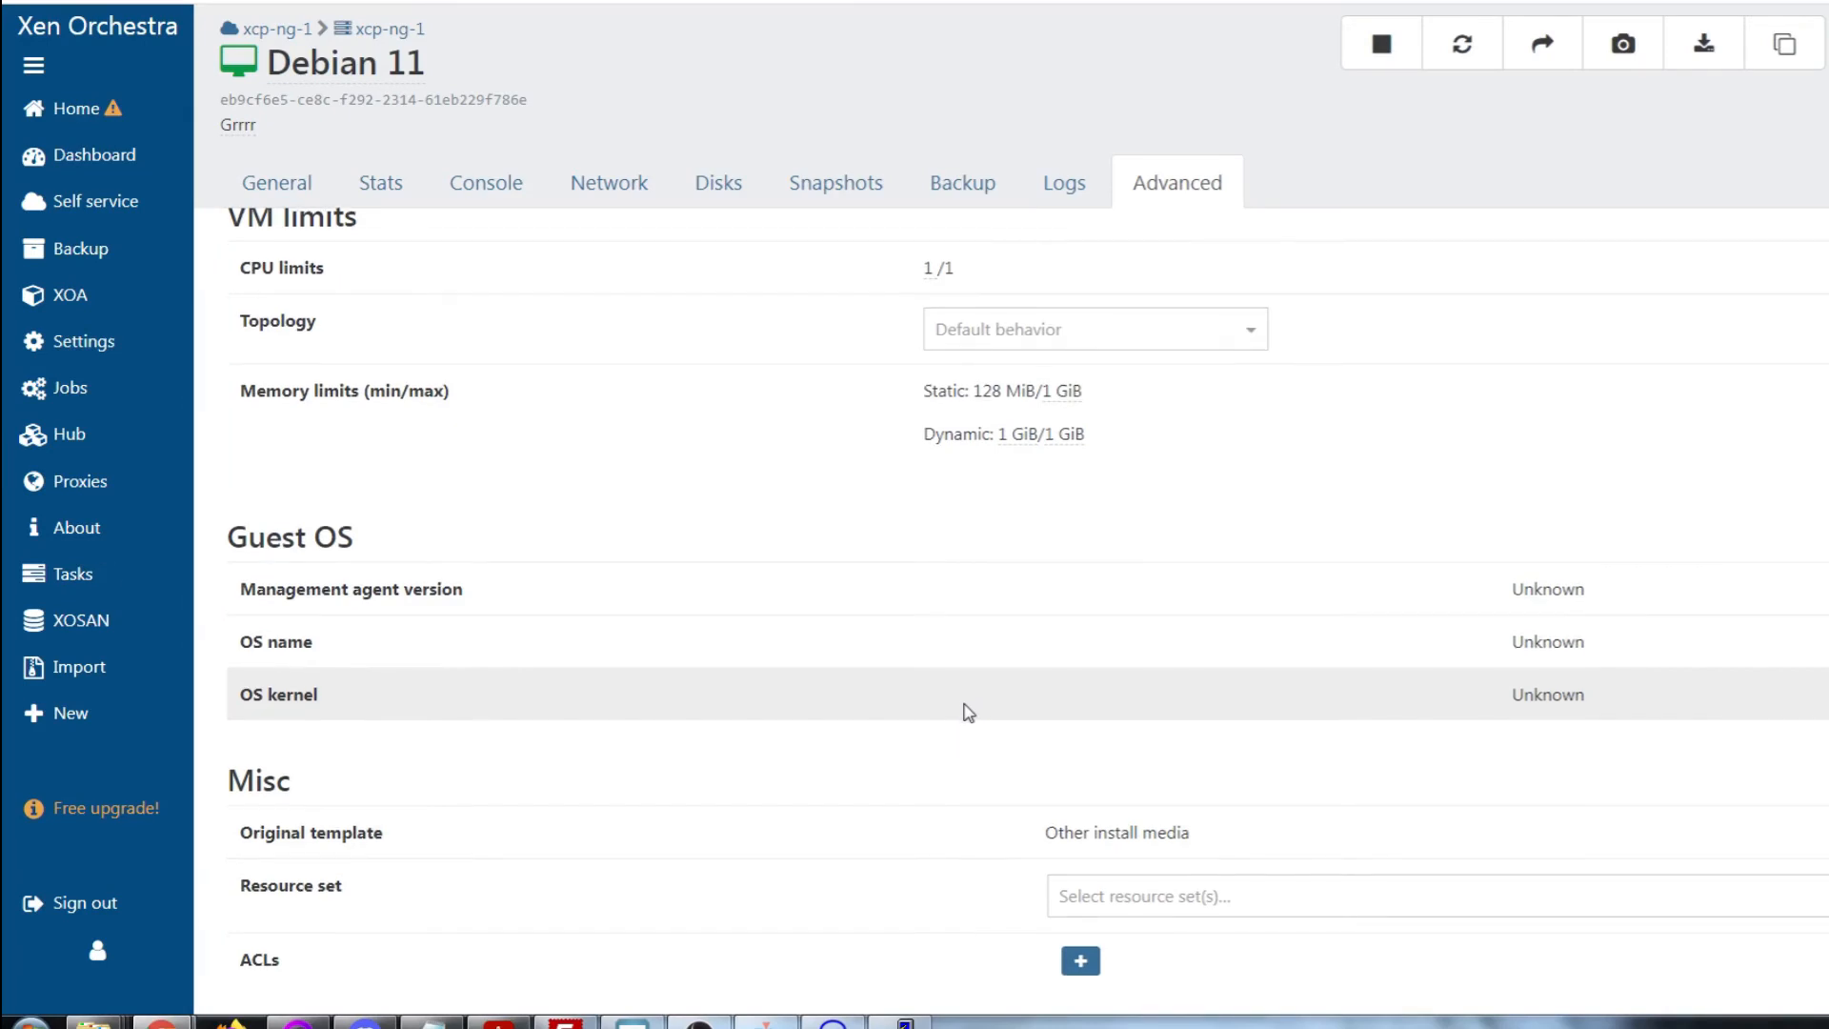
scroll(963, 711, up, 10)
click(274, 187)
click(398, 188)
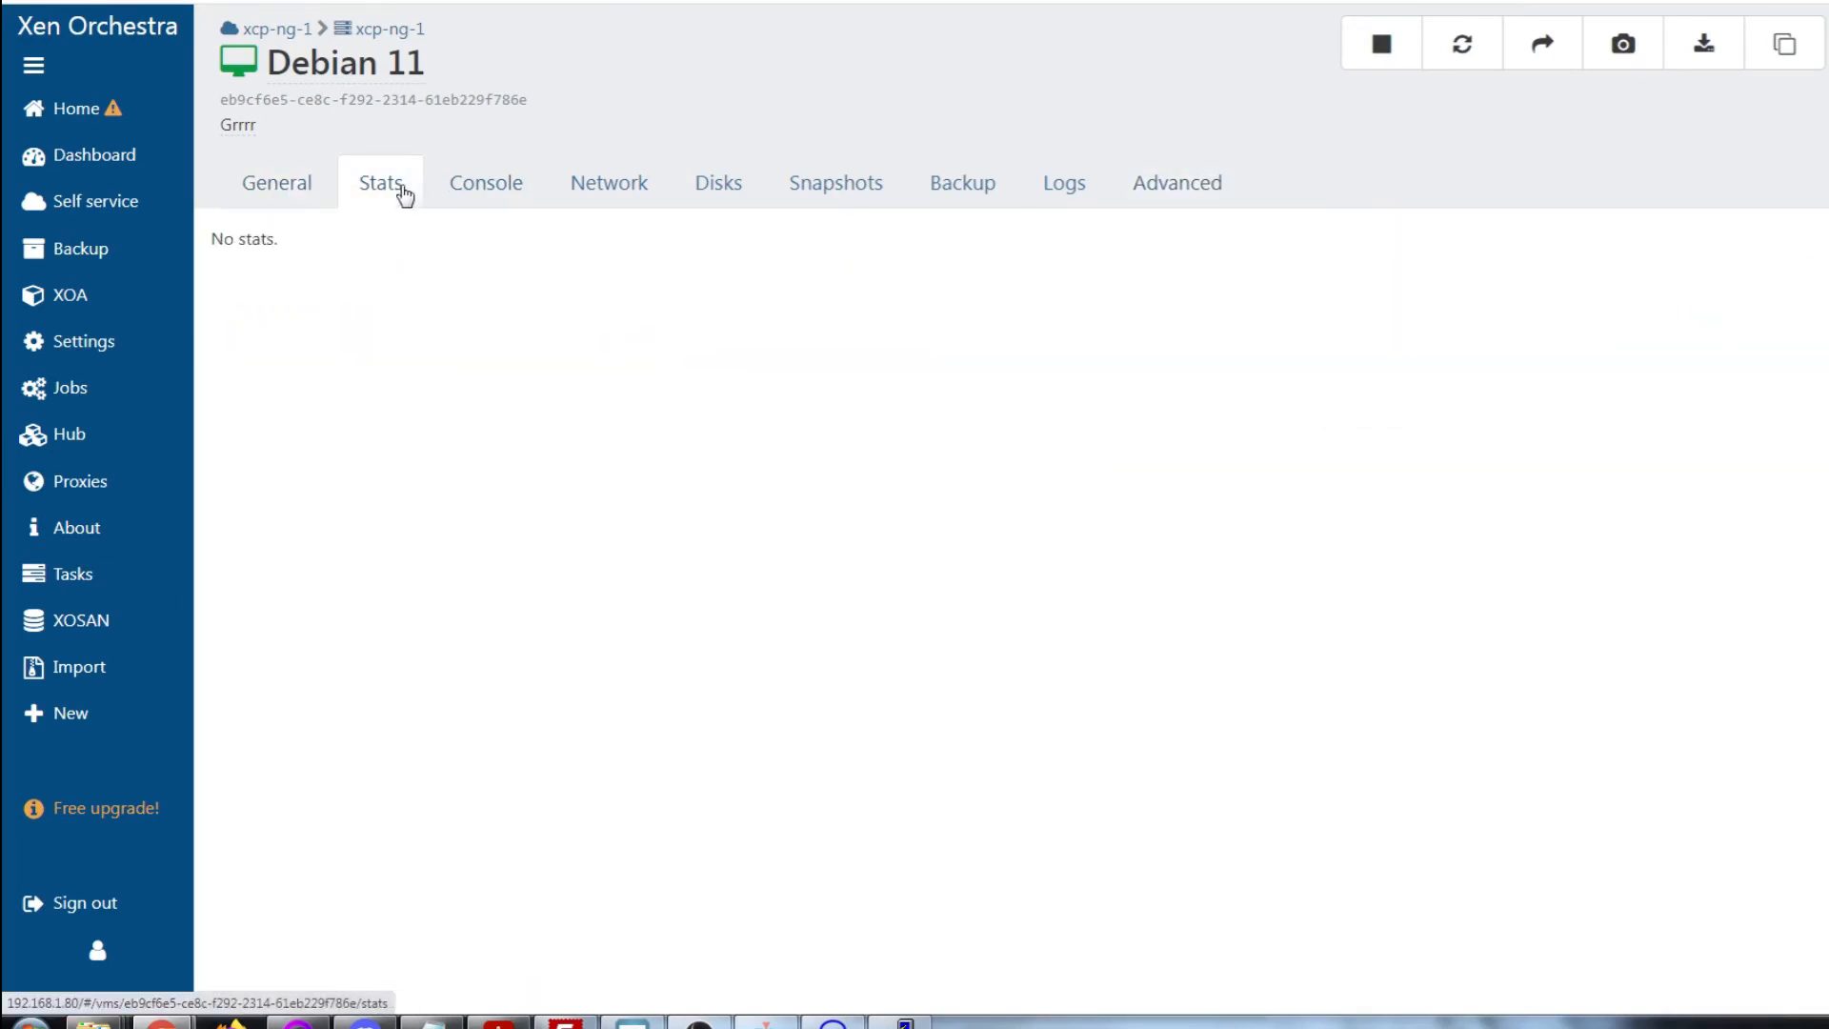
Log into the Debian 11 console and run 'ip add', showing eth0 at 192.168.1.177/24
click(473, 188)
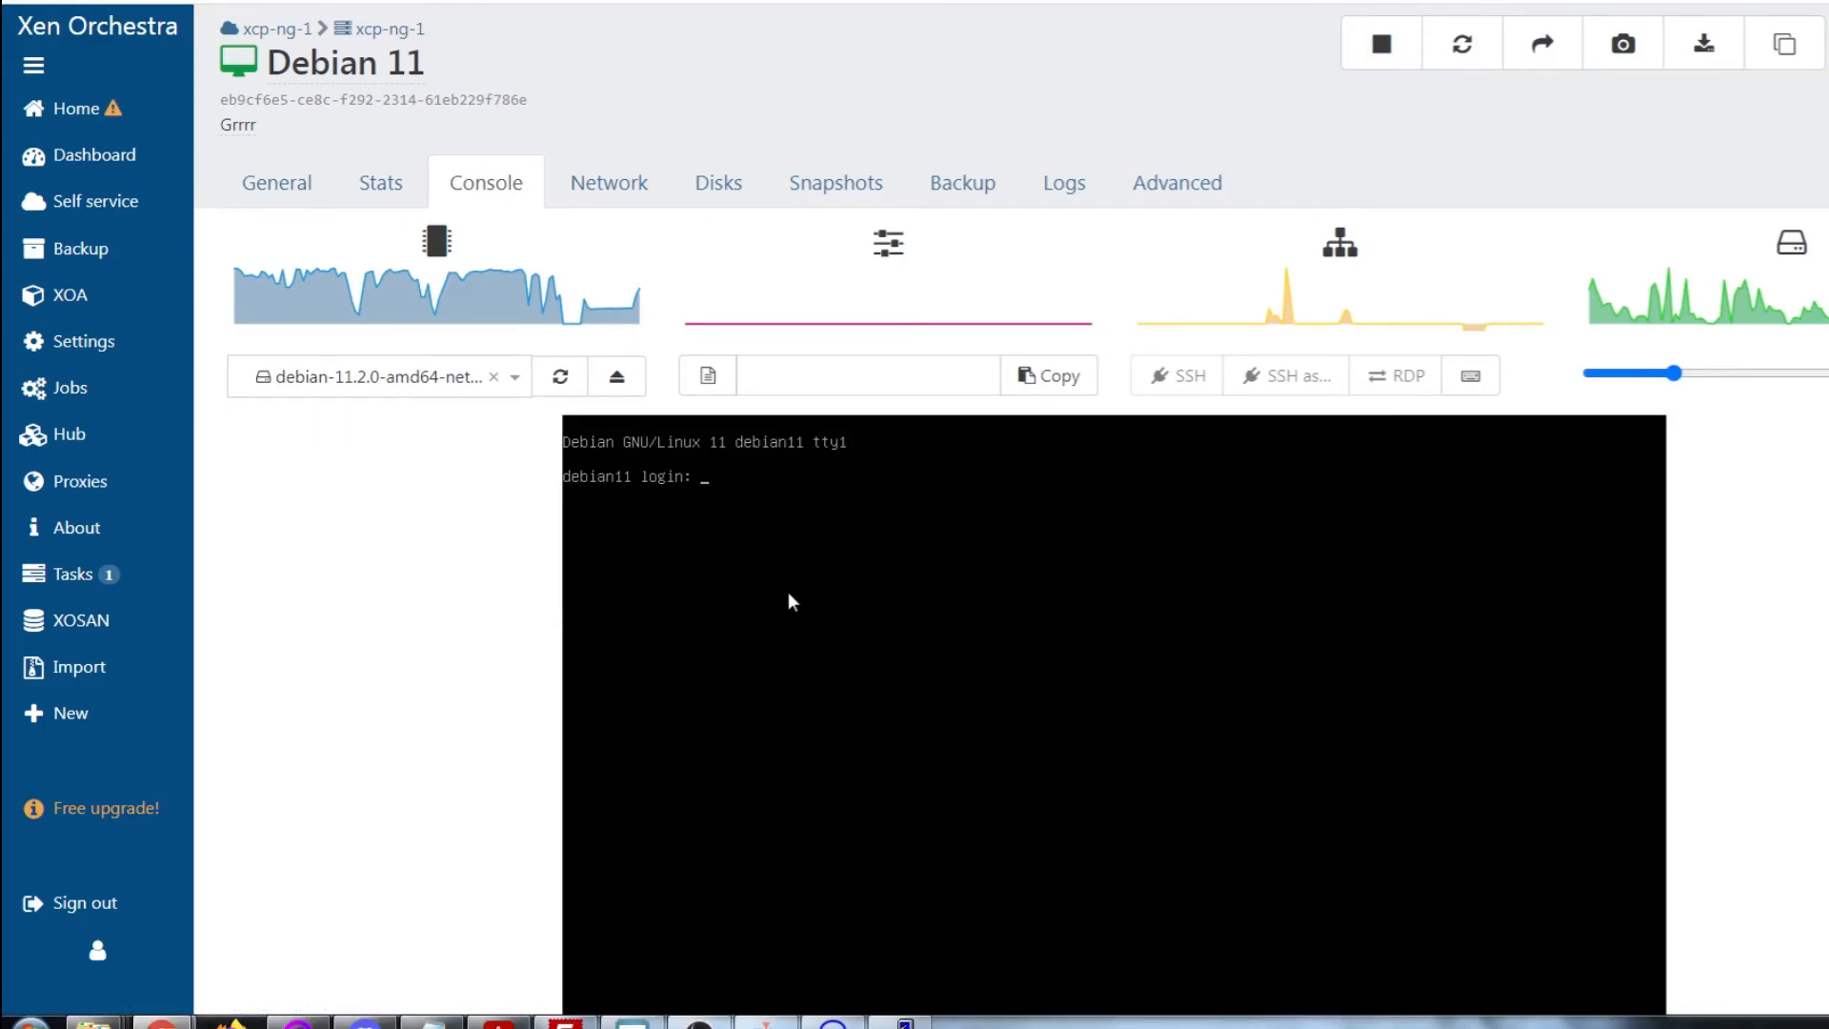
text(test)
key(Return)
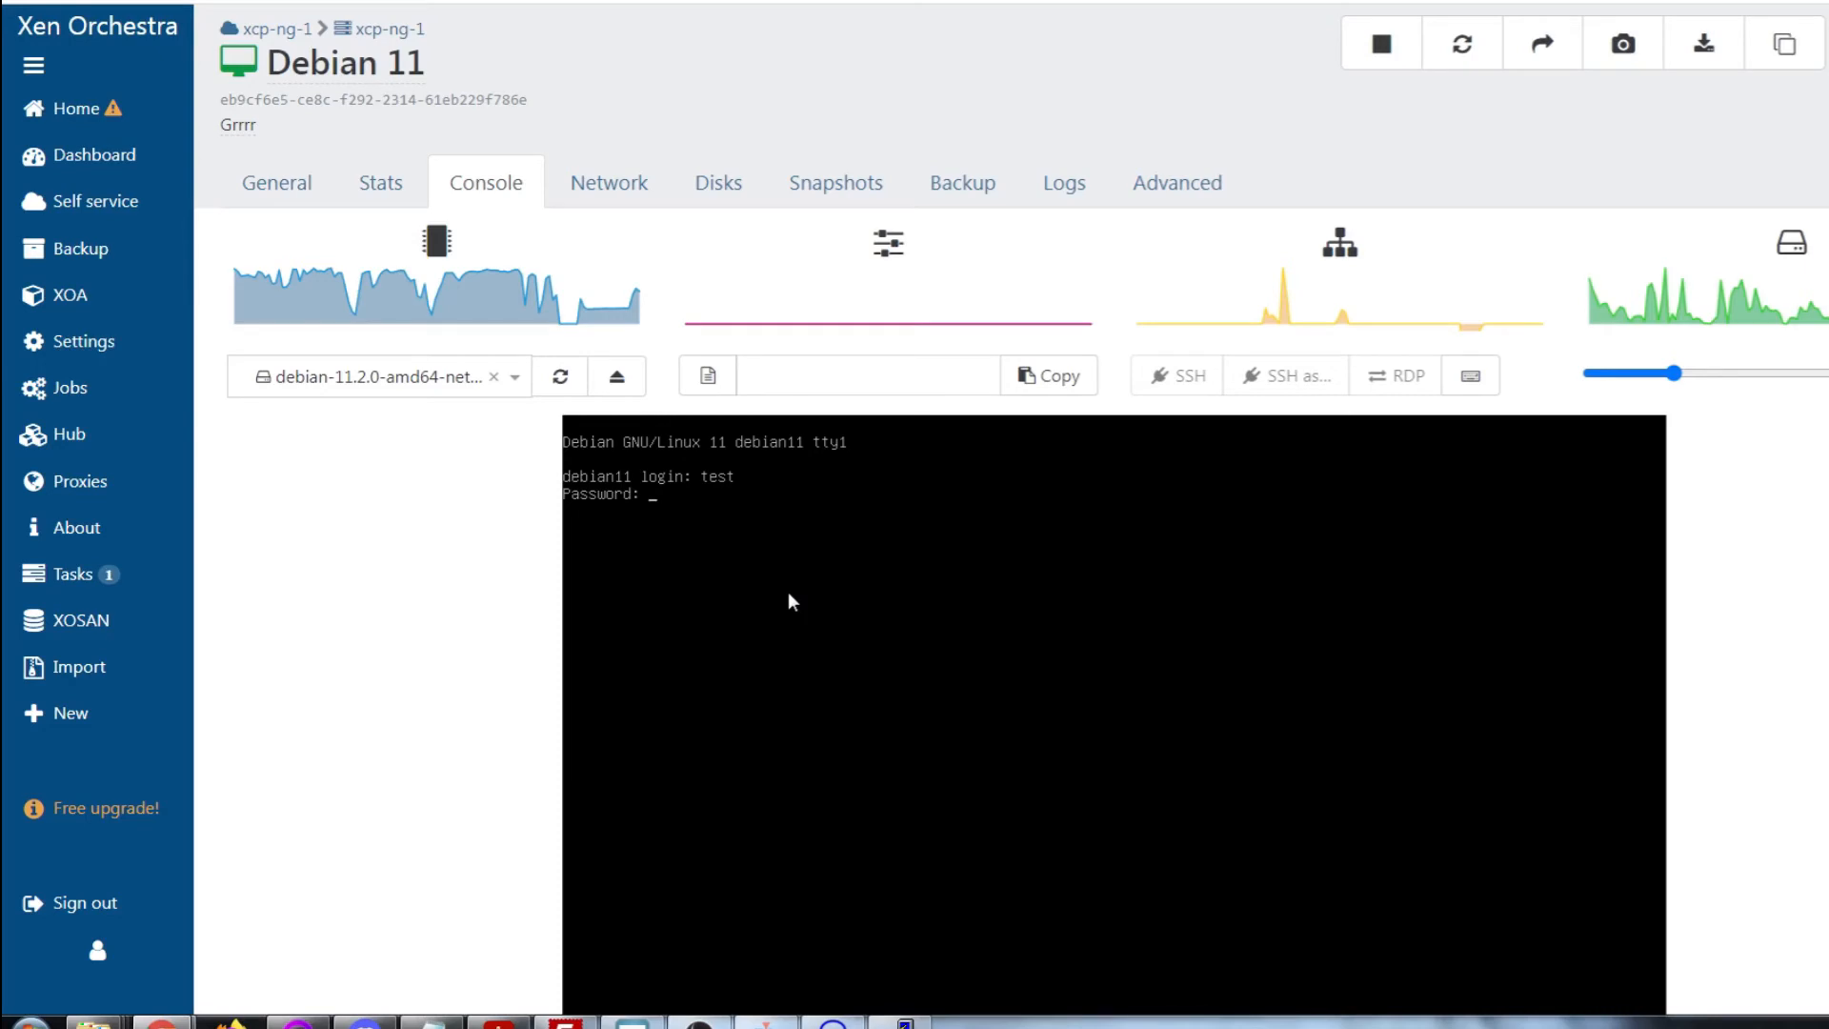
key(Return)
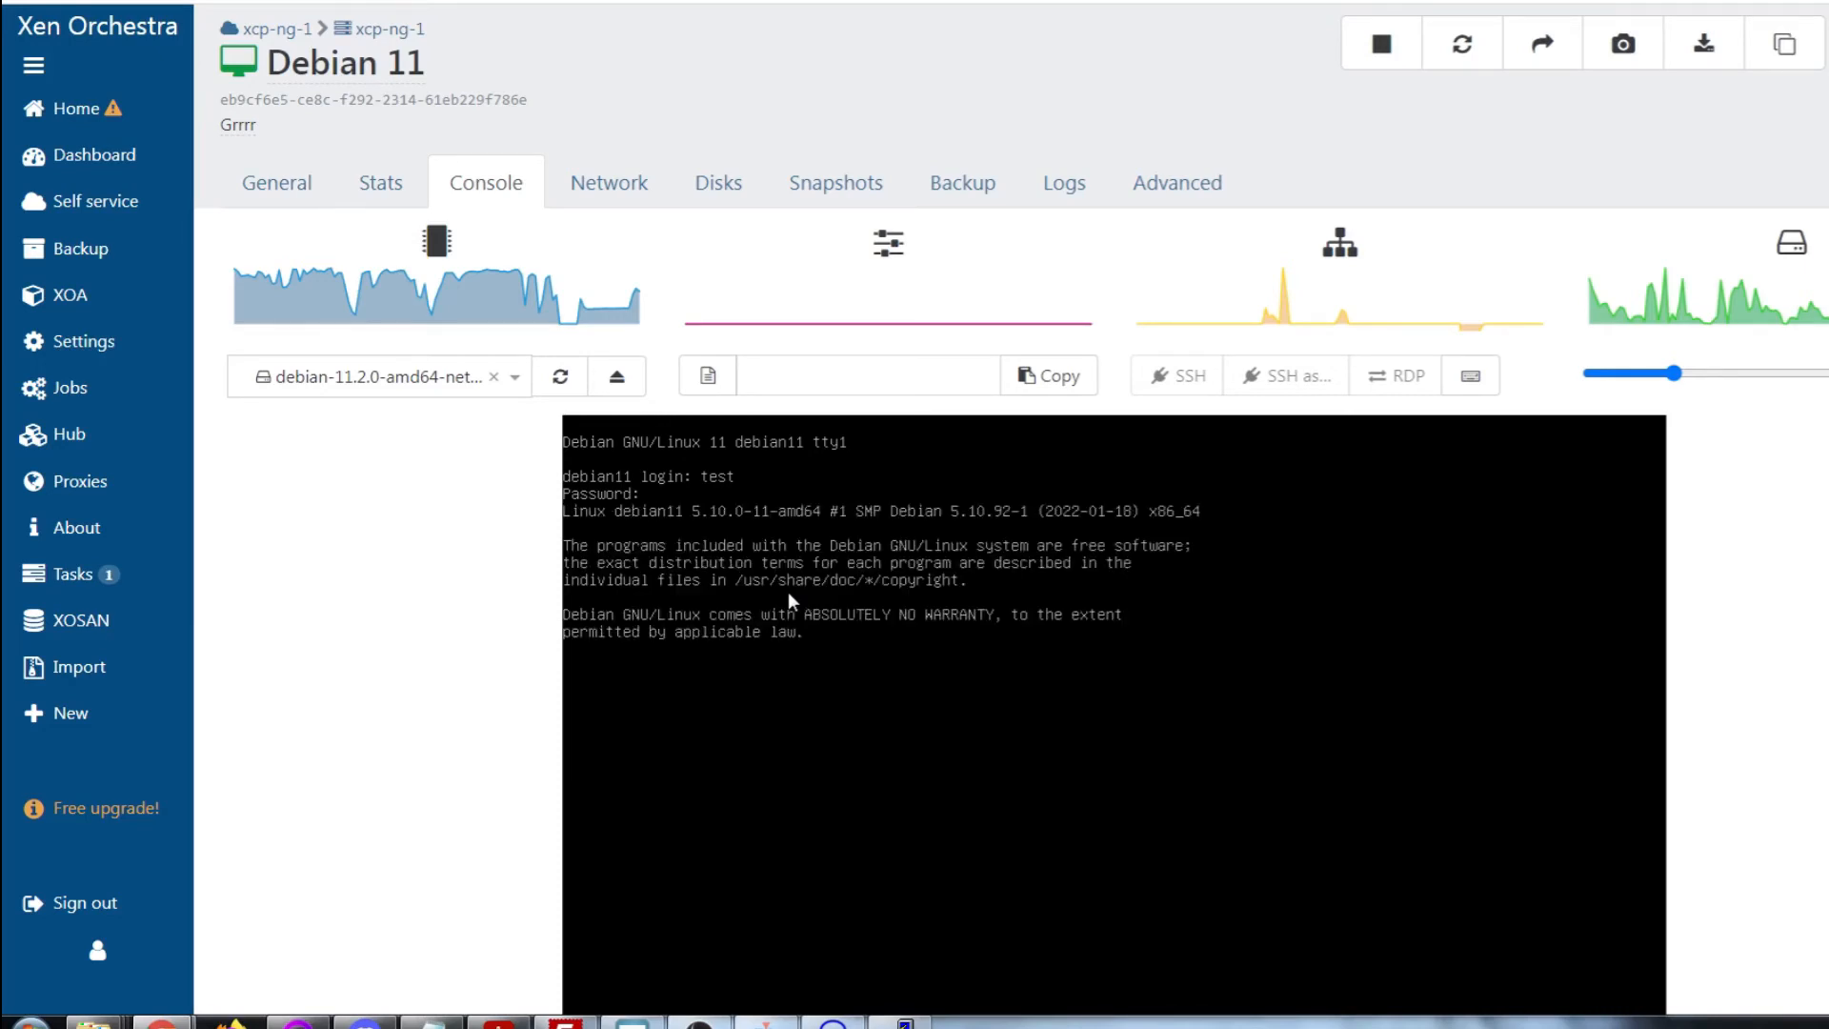
scroll(1113, 610, down, 3)
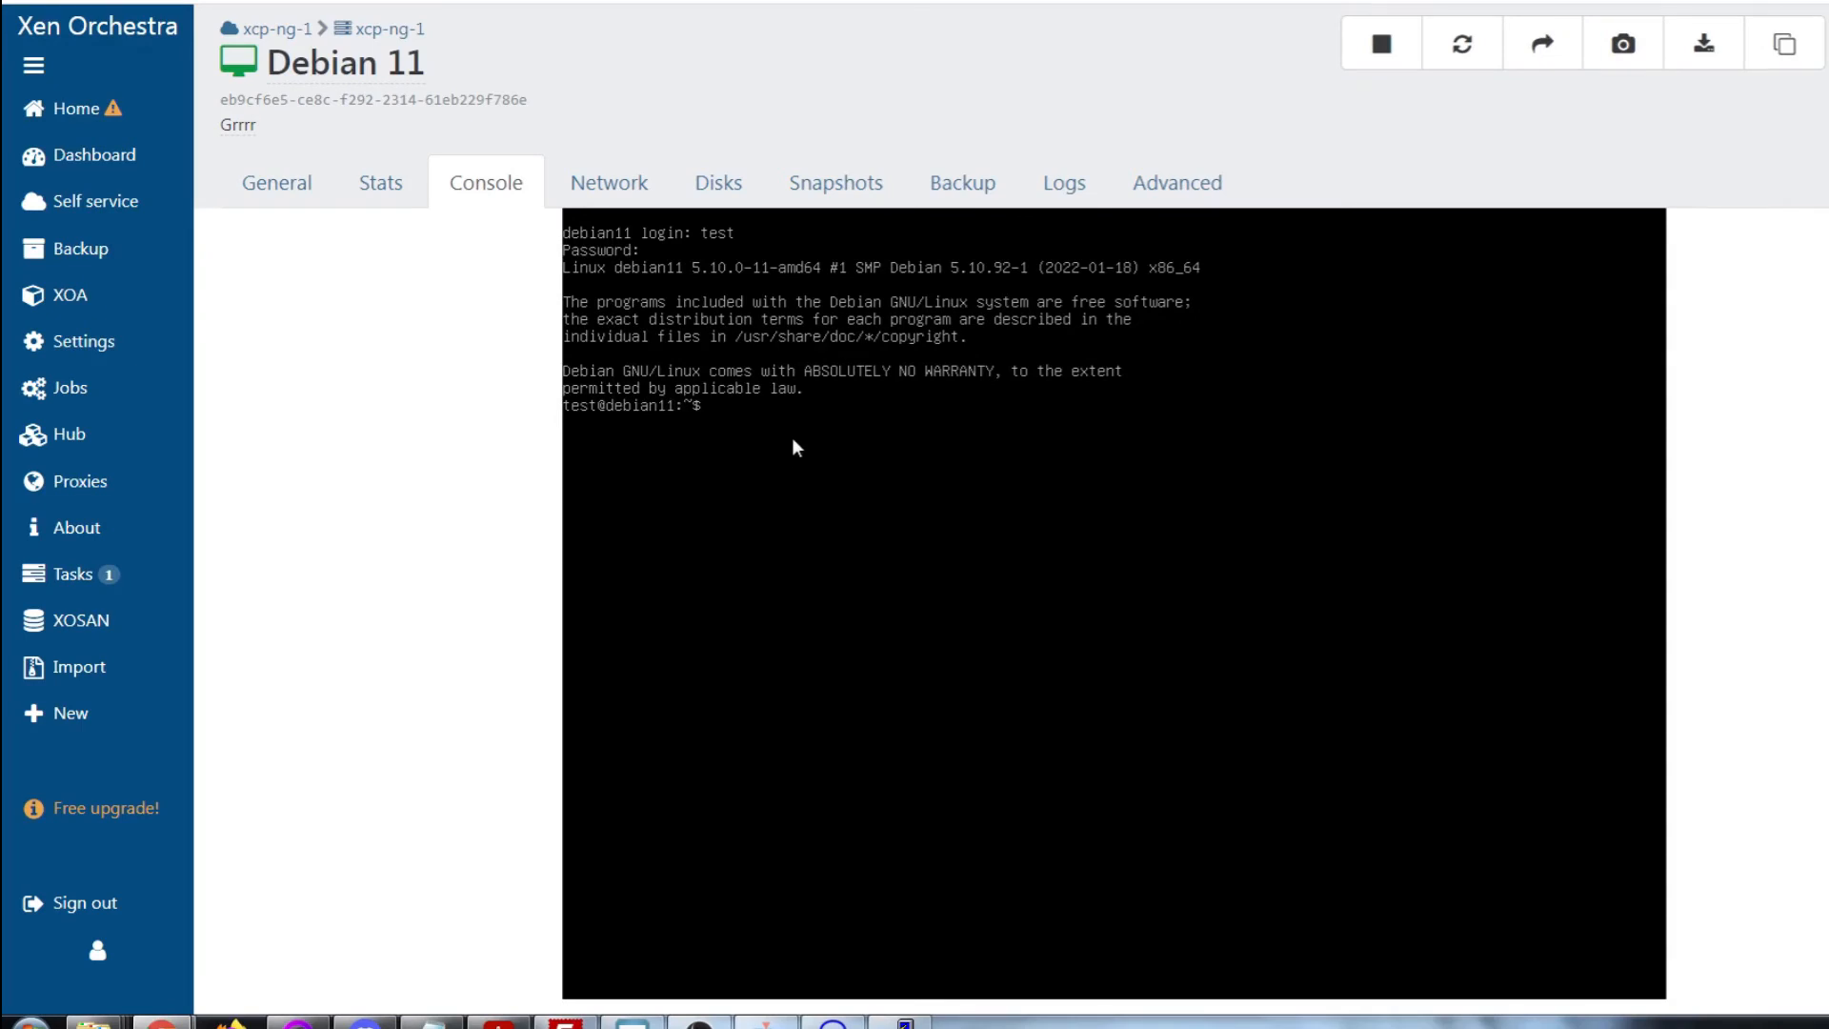
text(ip add)
key(Return)
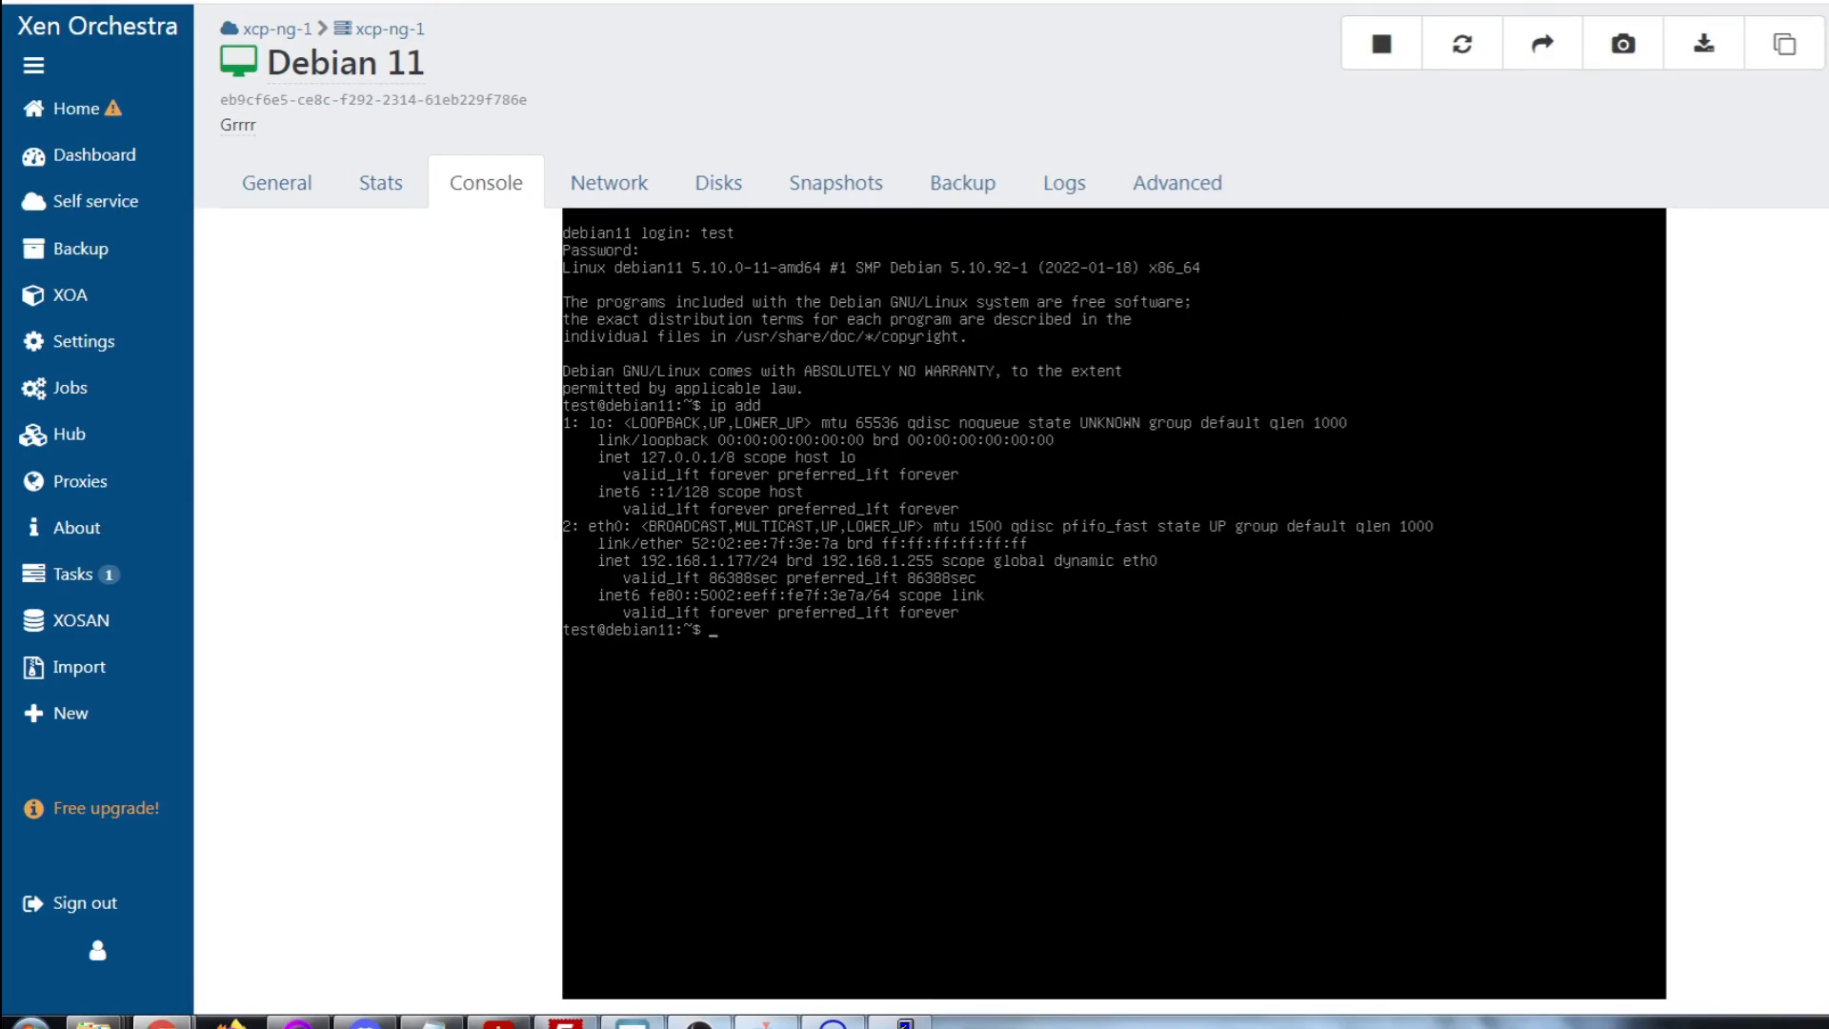
Migrate Debian 11 to destination host xcp-ng-2, leaving the migration network unset
click(1543, 48)
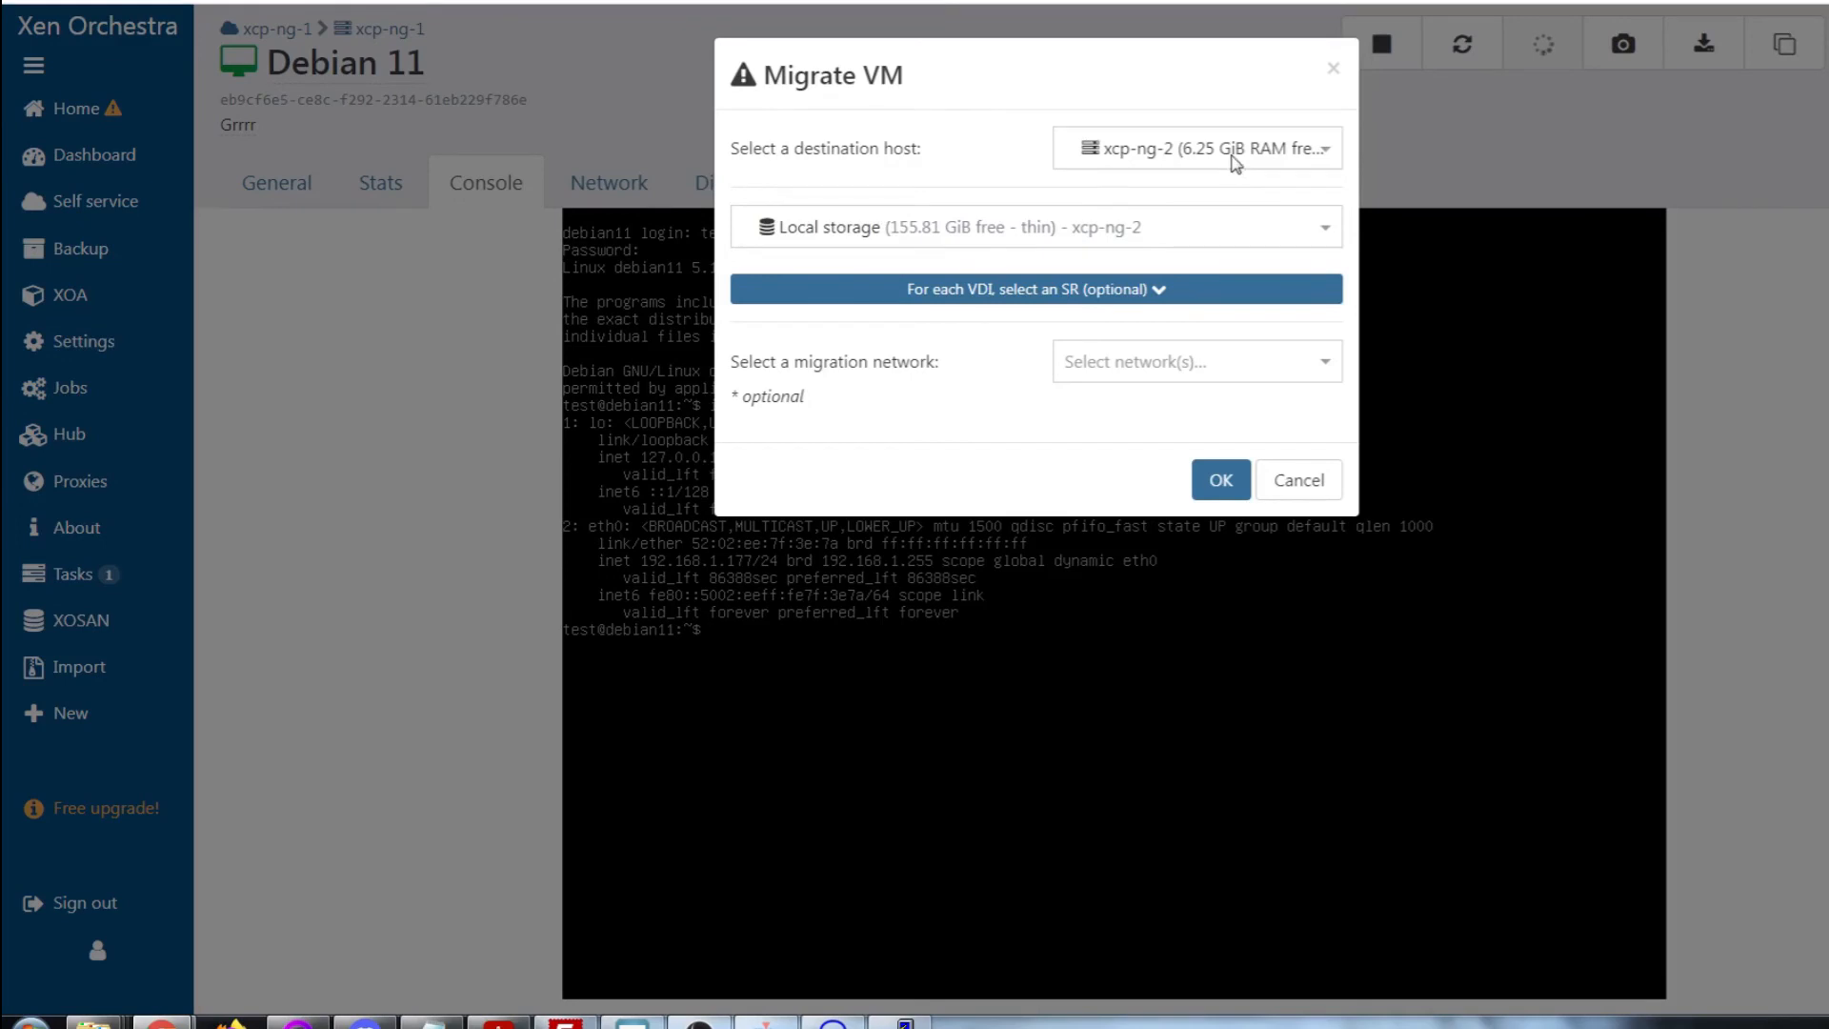
click(1235, 160)
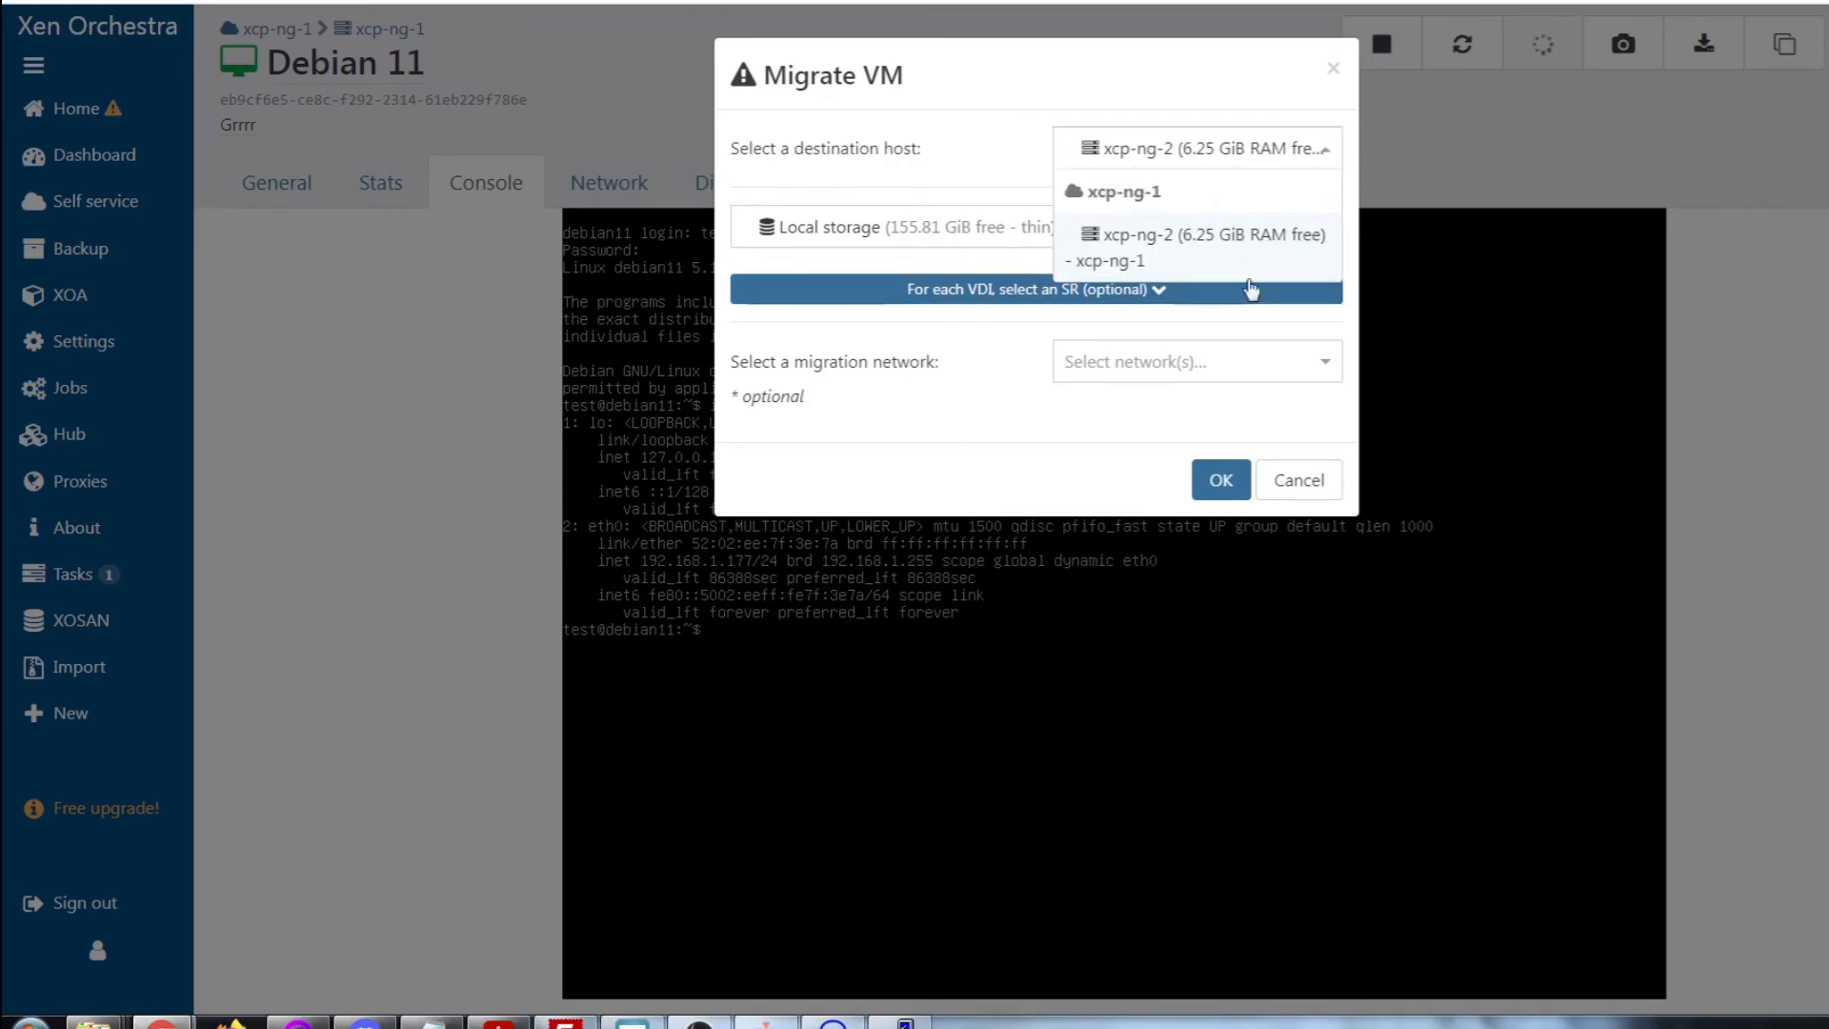
click(1238, 243)
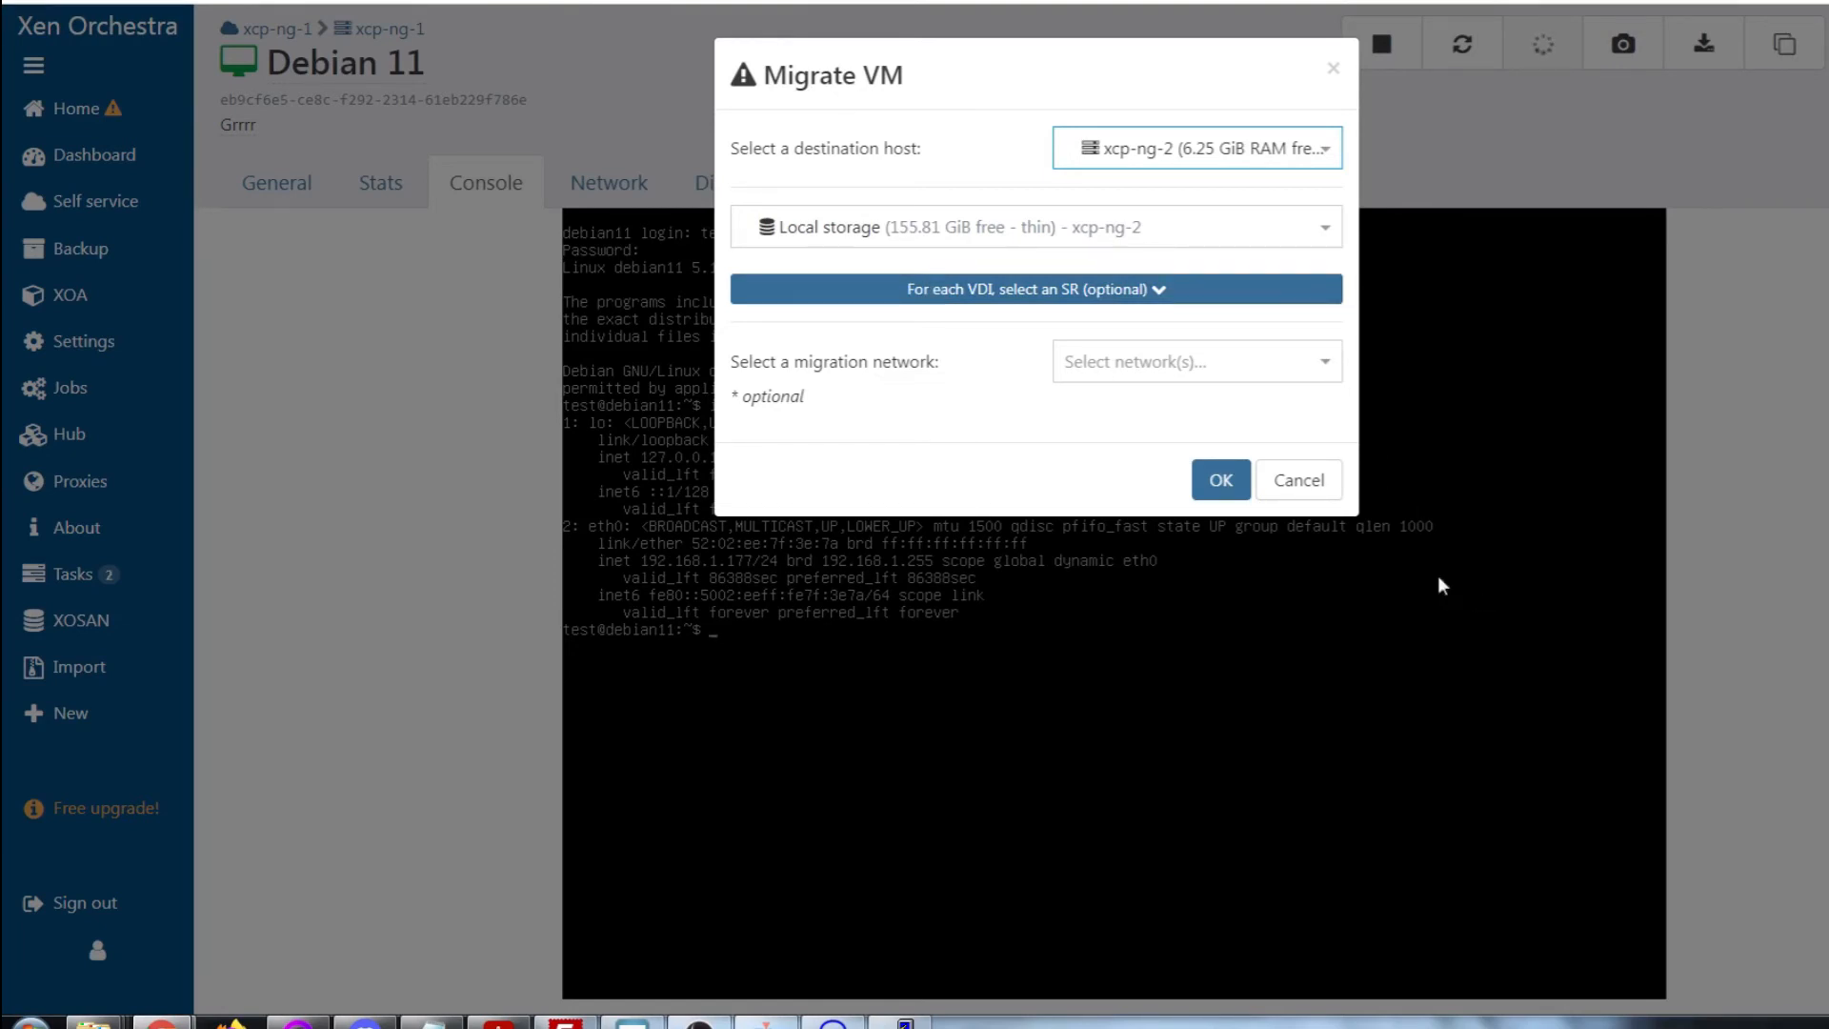
click(1328, 362)
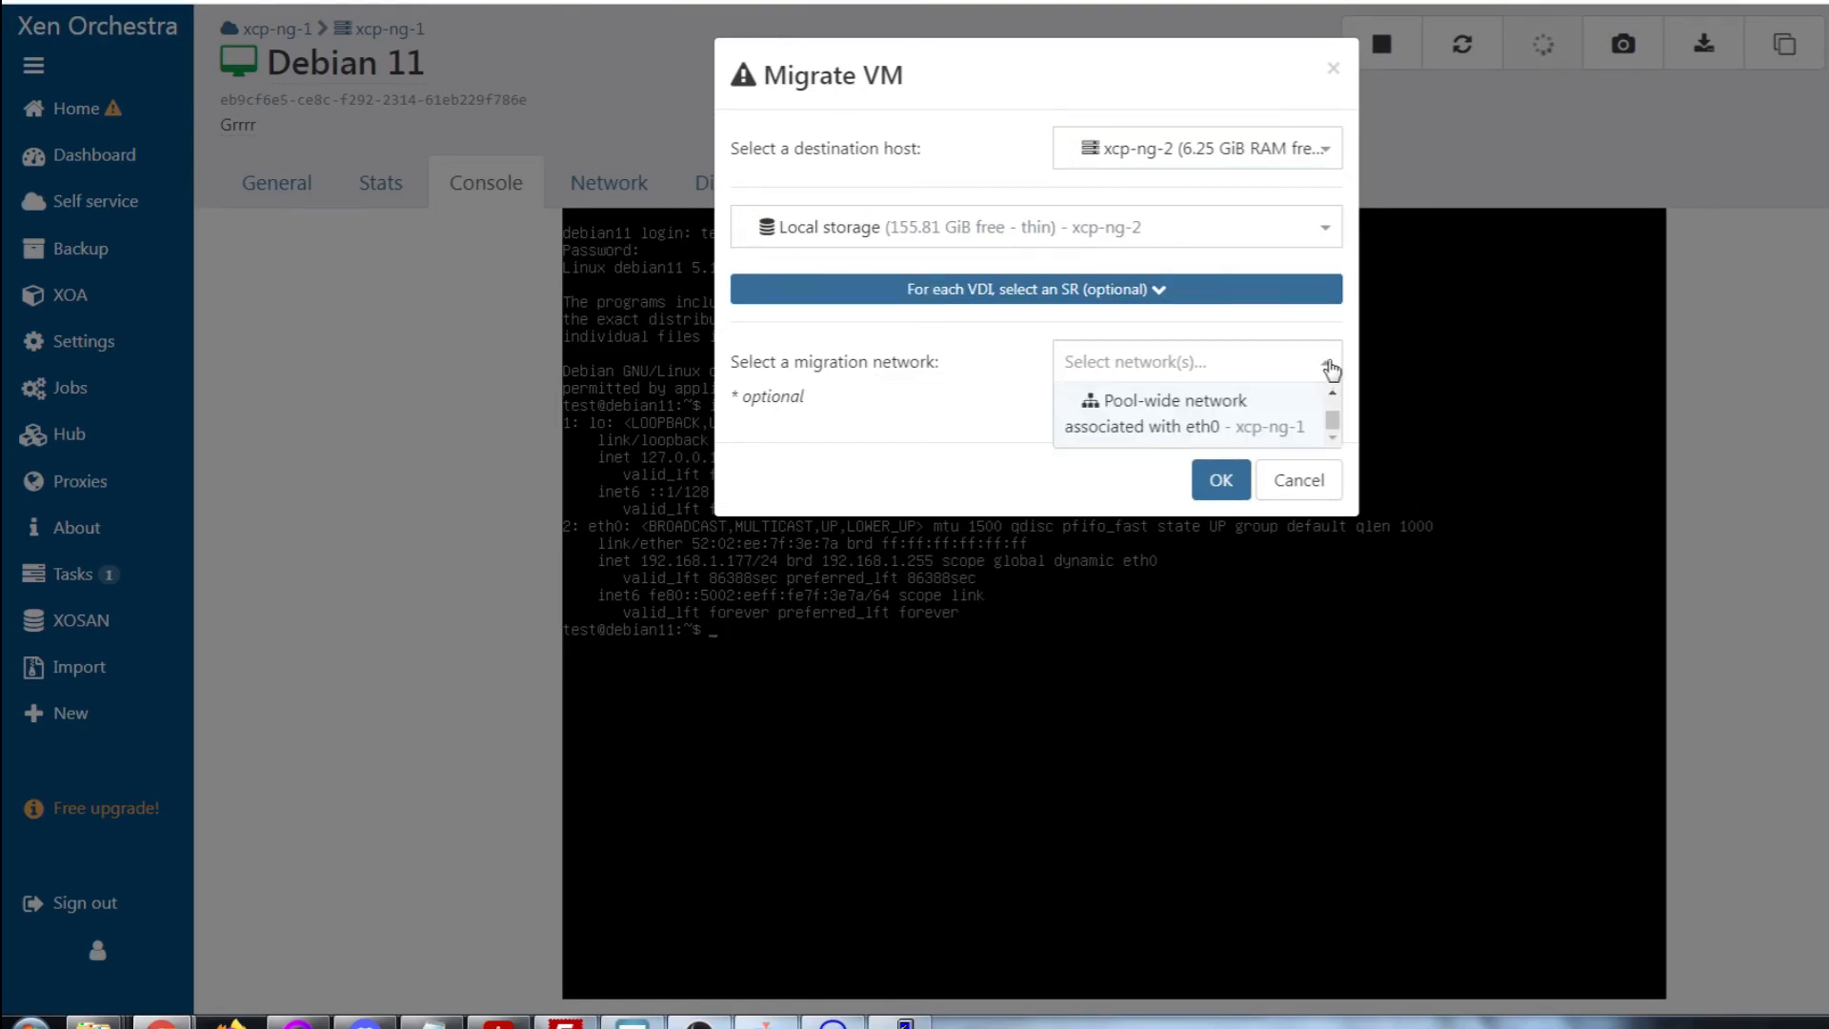
click(1330, 363)
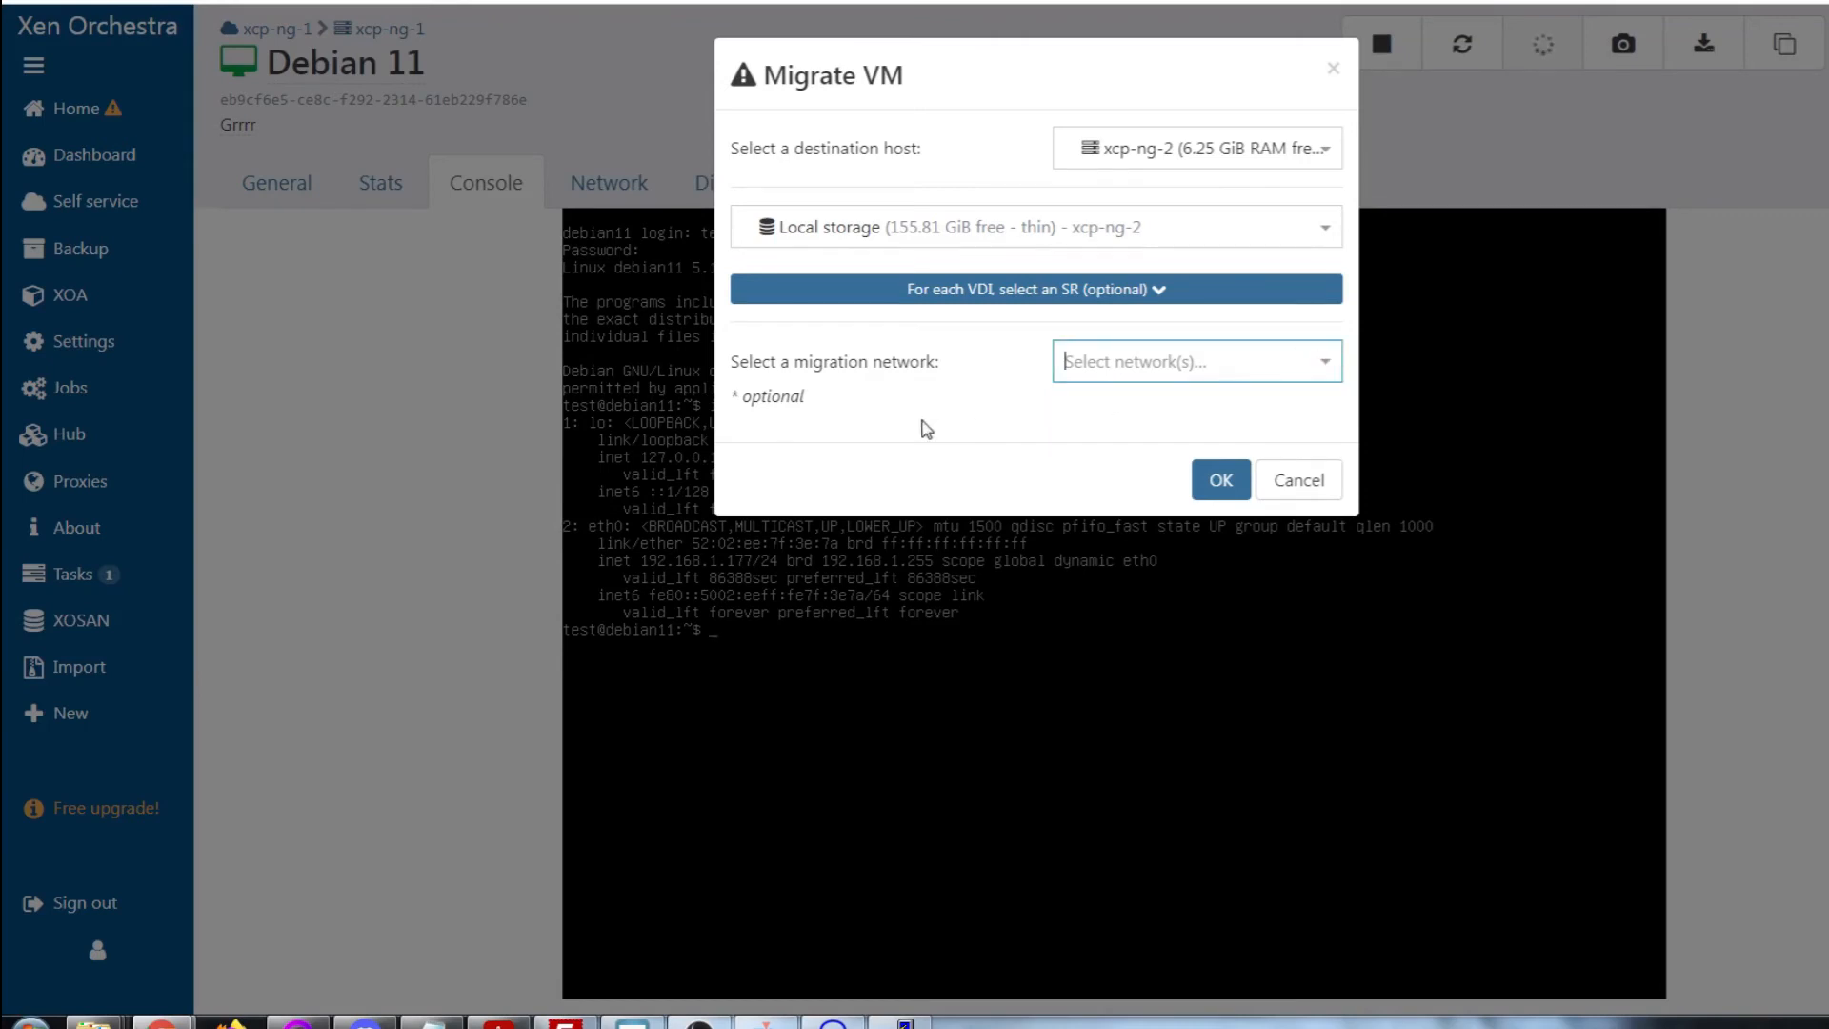
click(1223, 482)
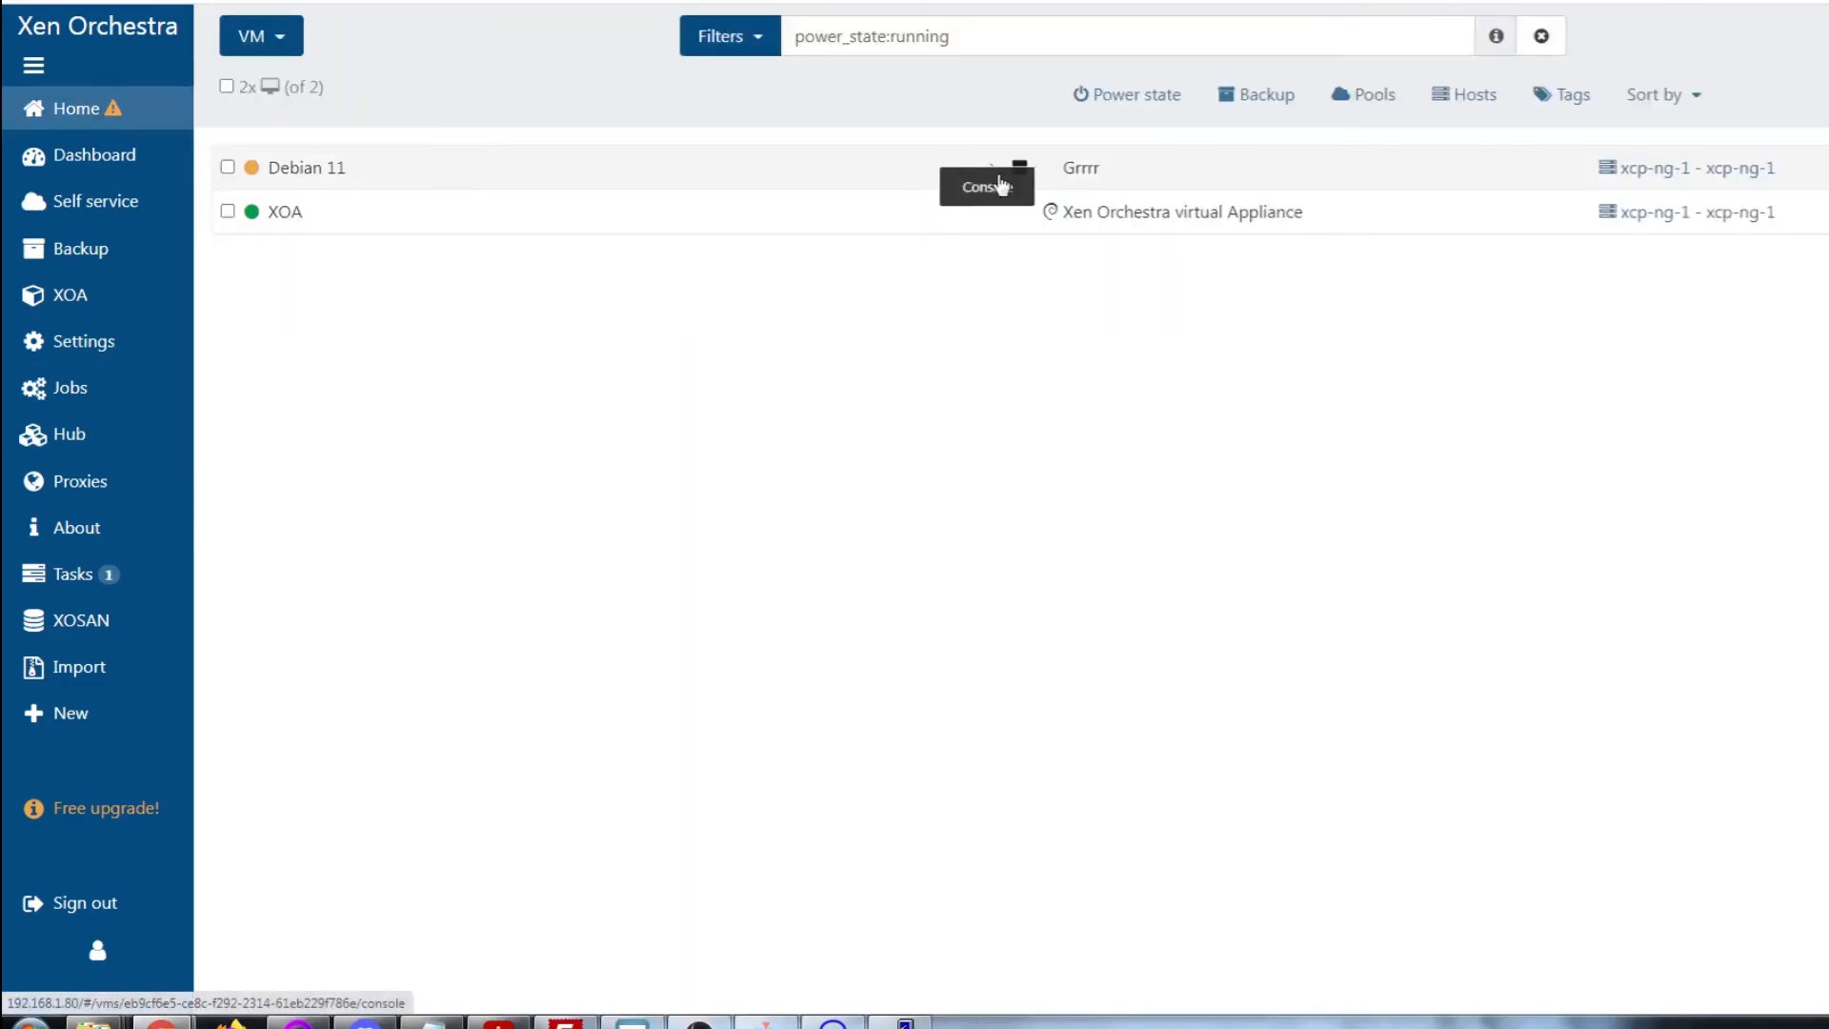
In the Debian 11 console, run top and ip add to check processes and network interfaces
click(1000, 179)
text(top)
key(Return)
scroll(1034, 713, down, 3)
text(qdf)
key(Return)
text(ip add)
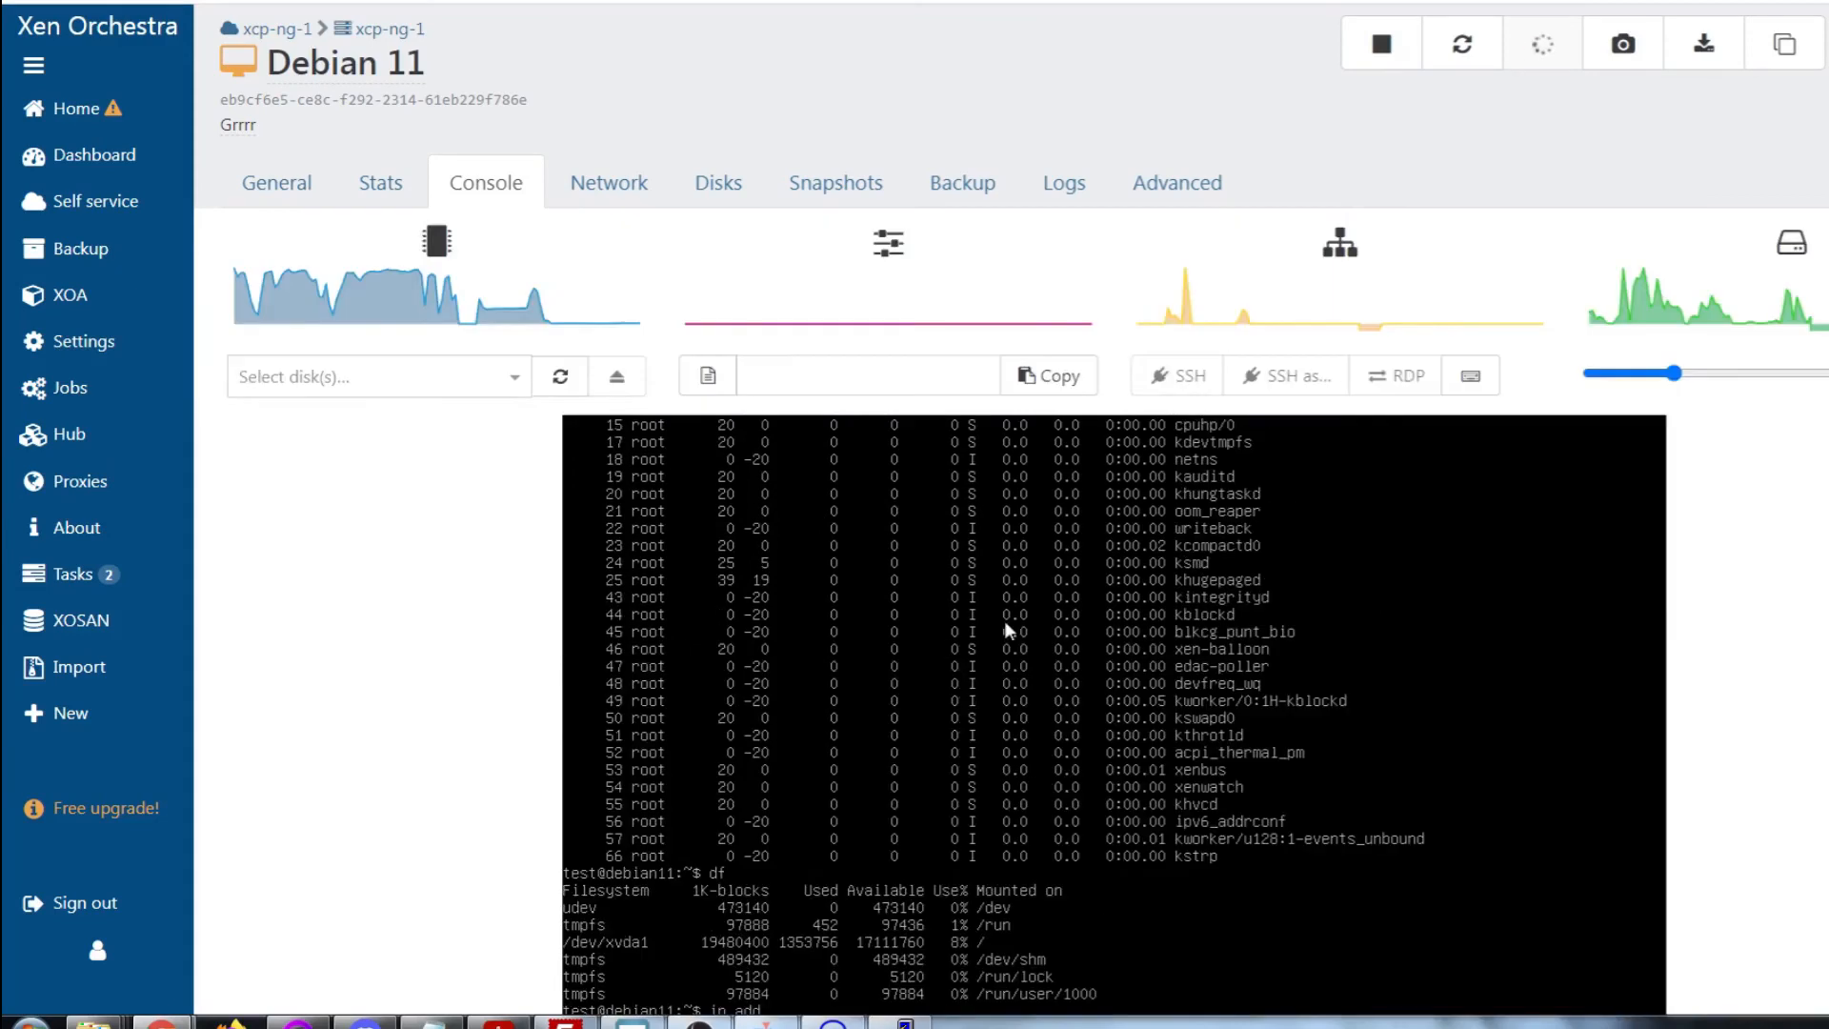
key(Return)
Review the Dashboard overview and the list of all VMs
click(72, 110)
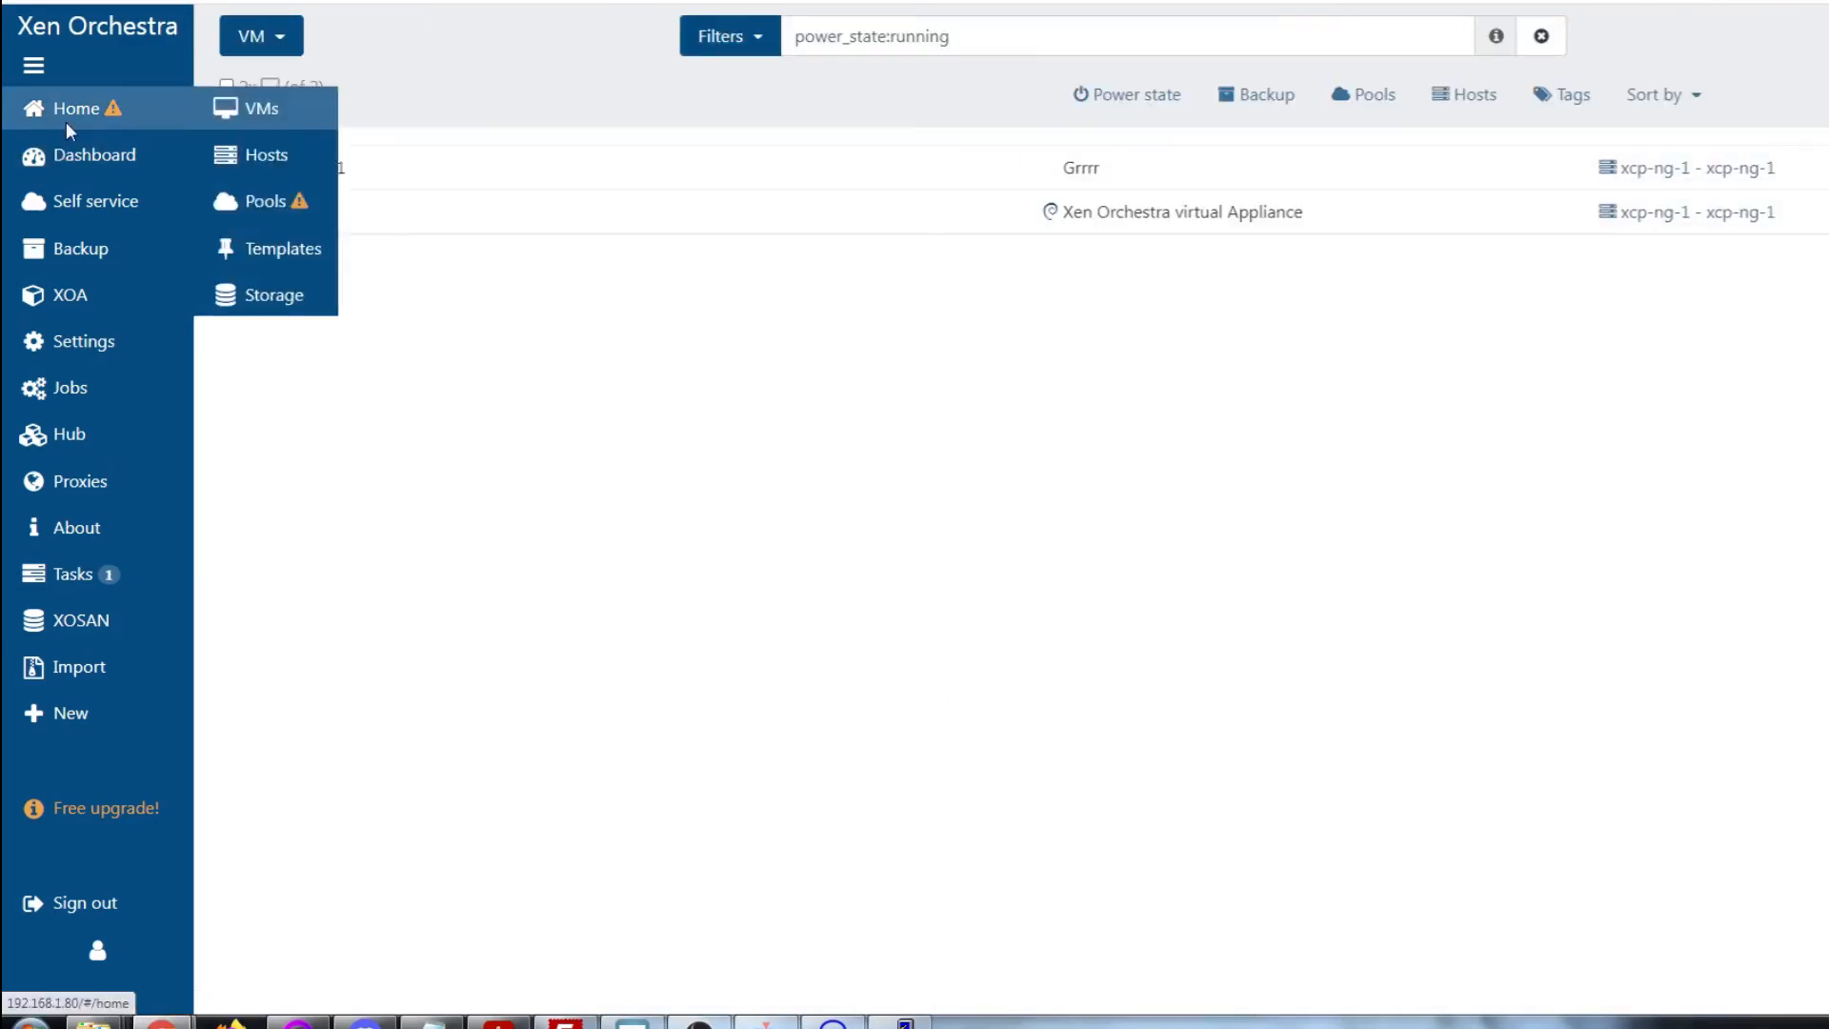
click(76, 155)
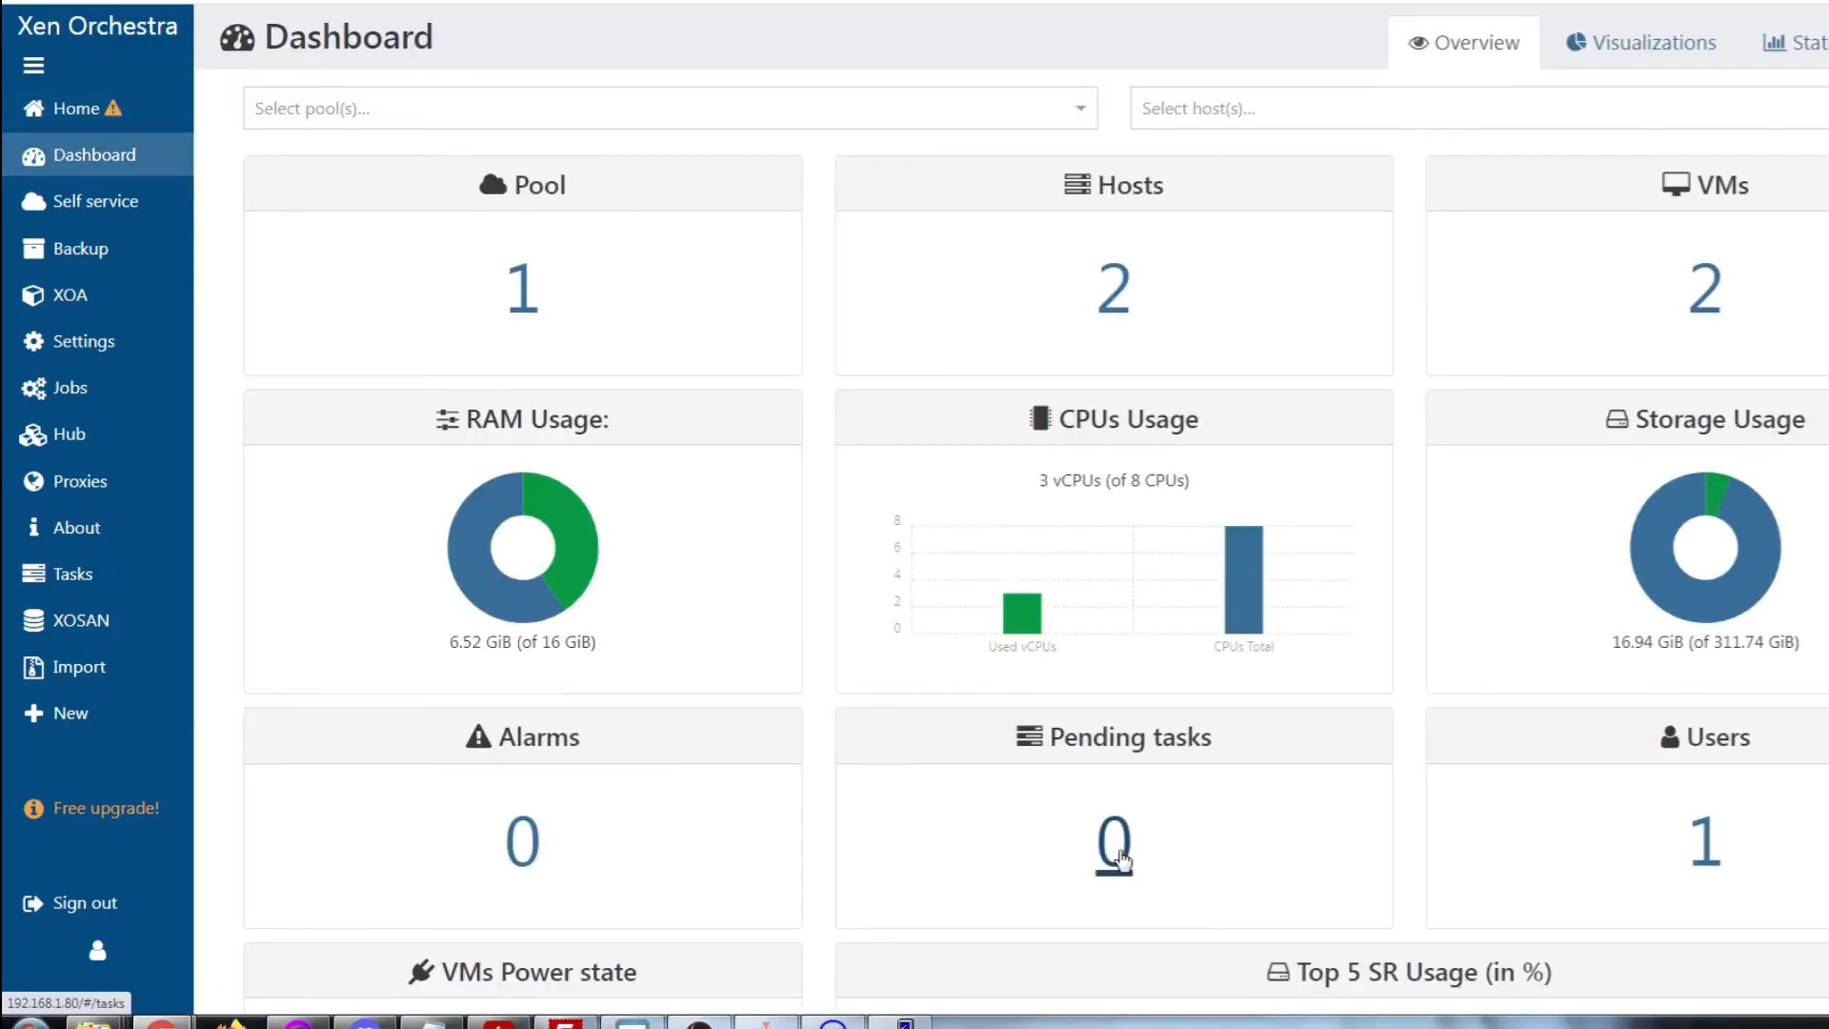
mouse_move(74, 110)
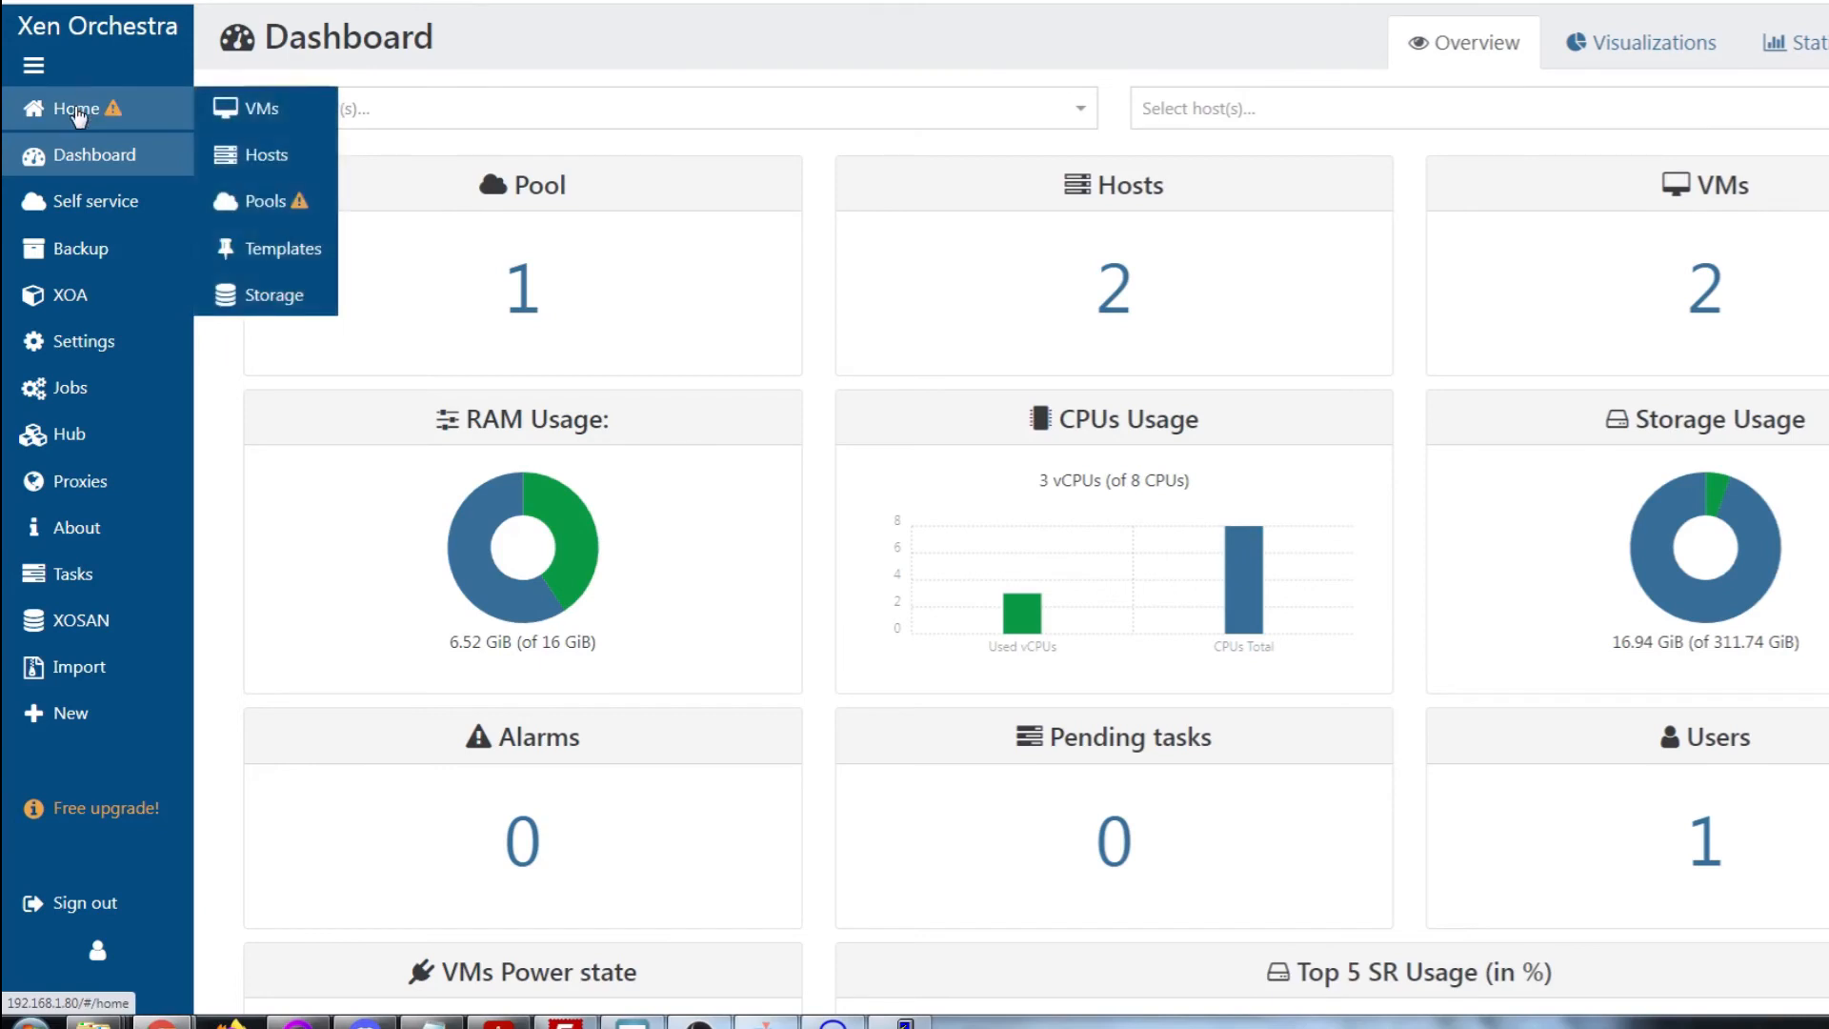
click(284, 112)
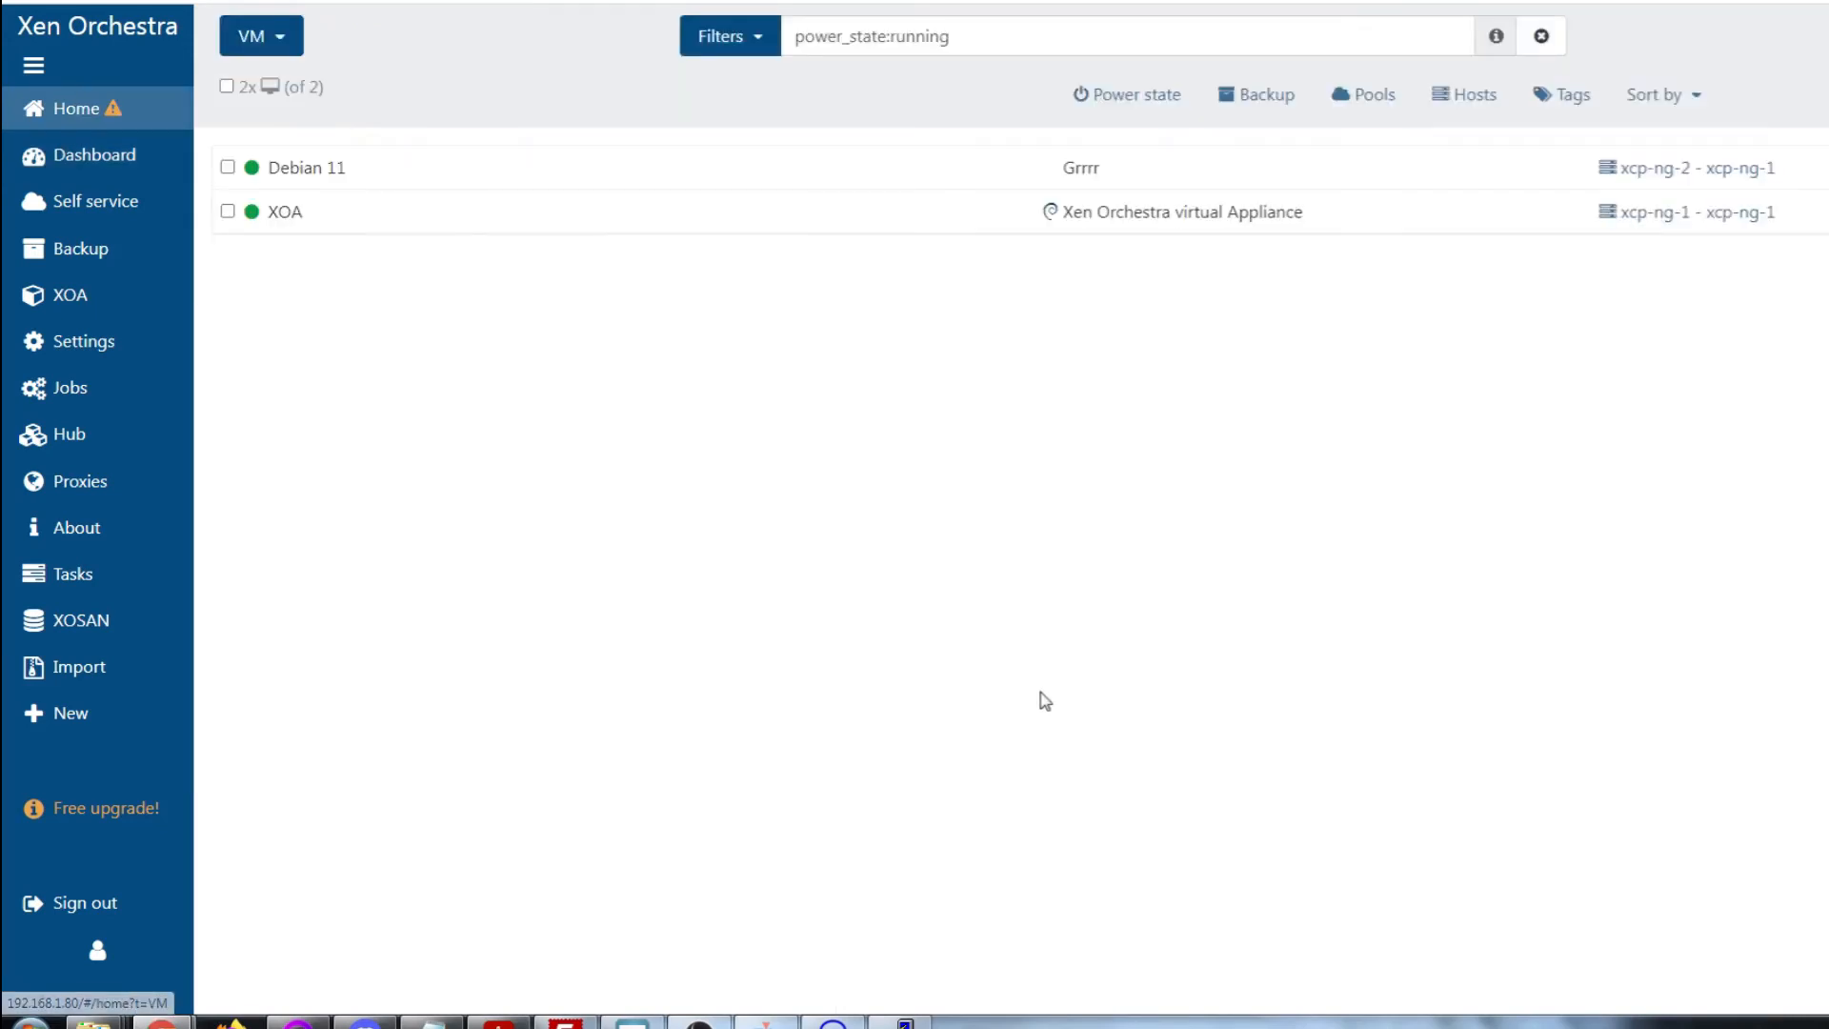
Open Debian 11's console from its VM page and boot past the menu
click(307, 167)
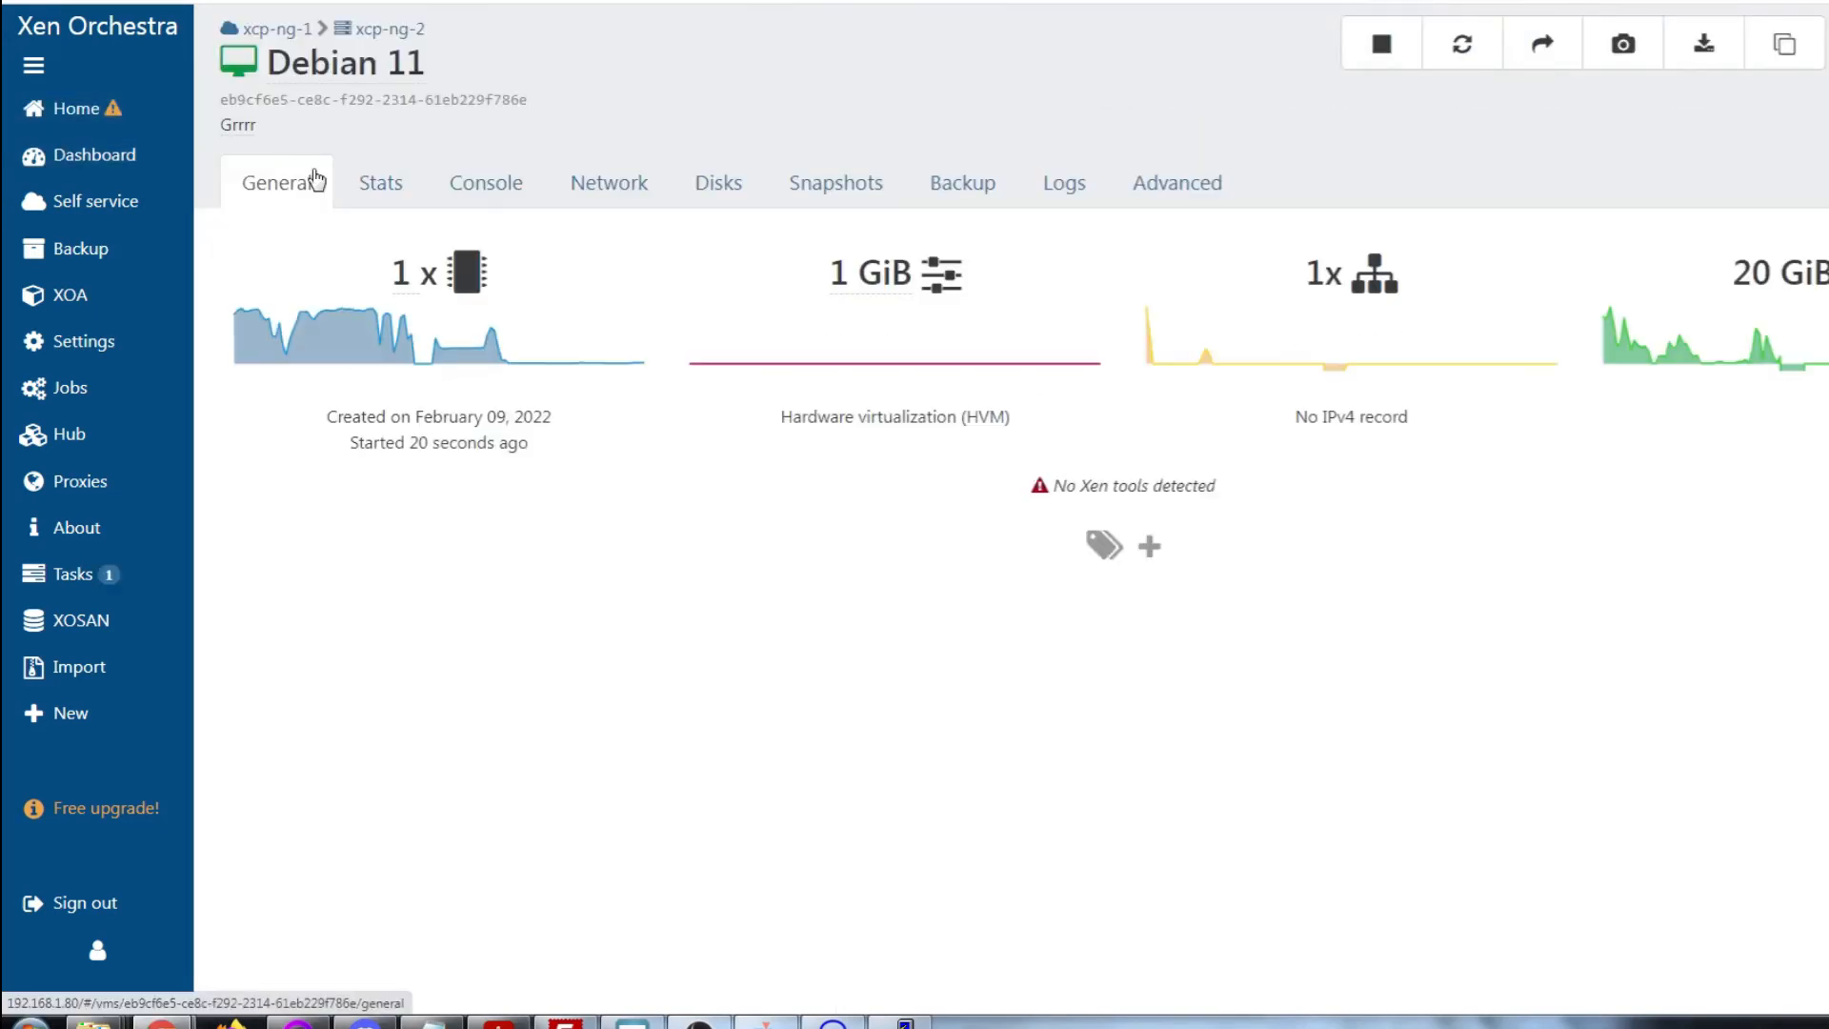
click(533, 181)
key(Return)
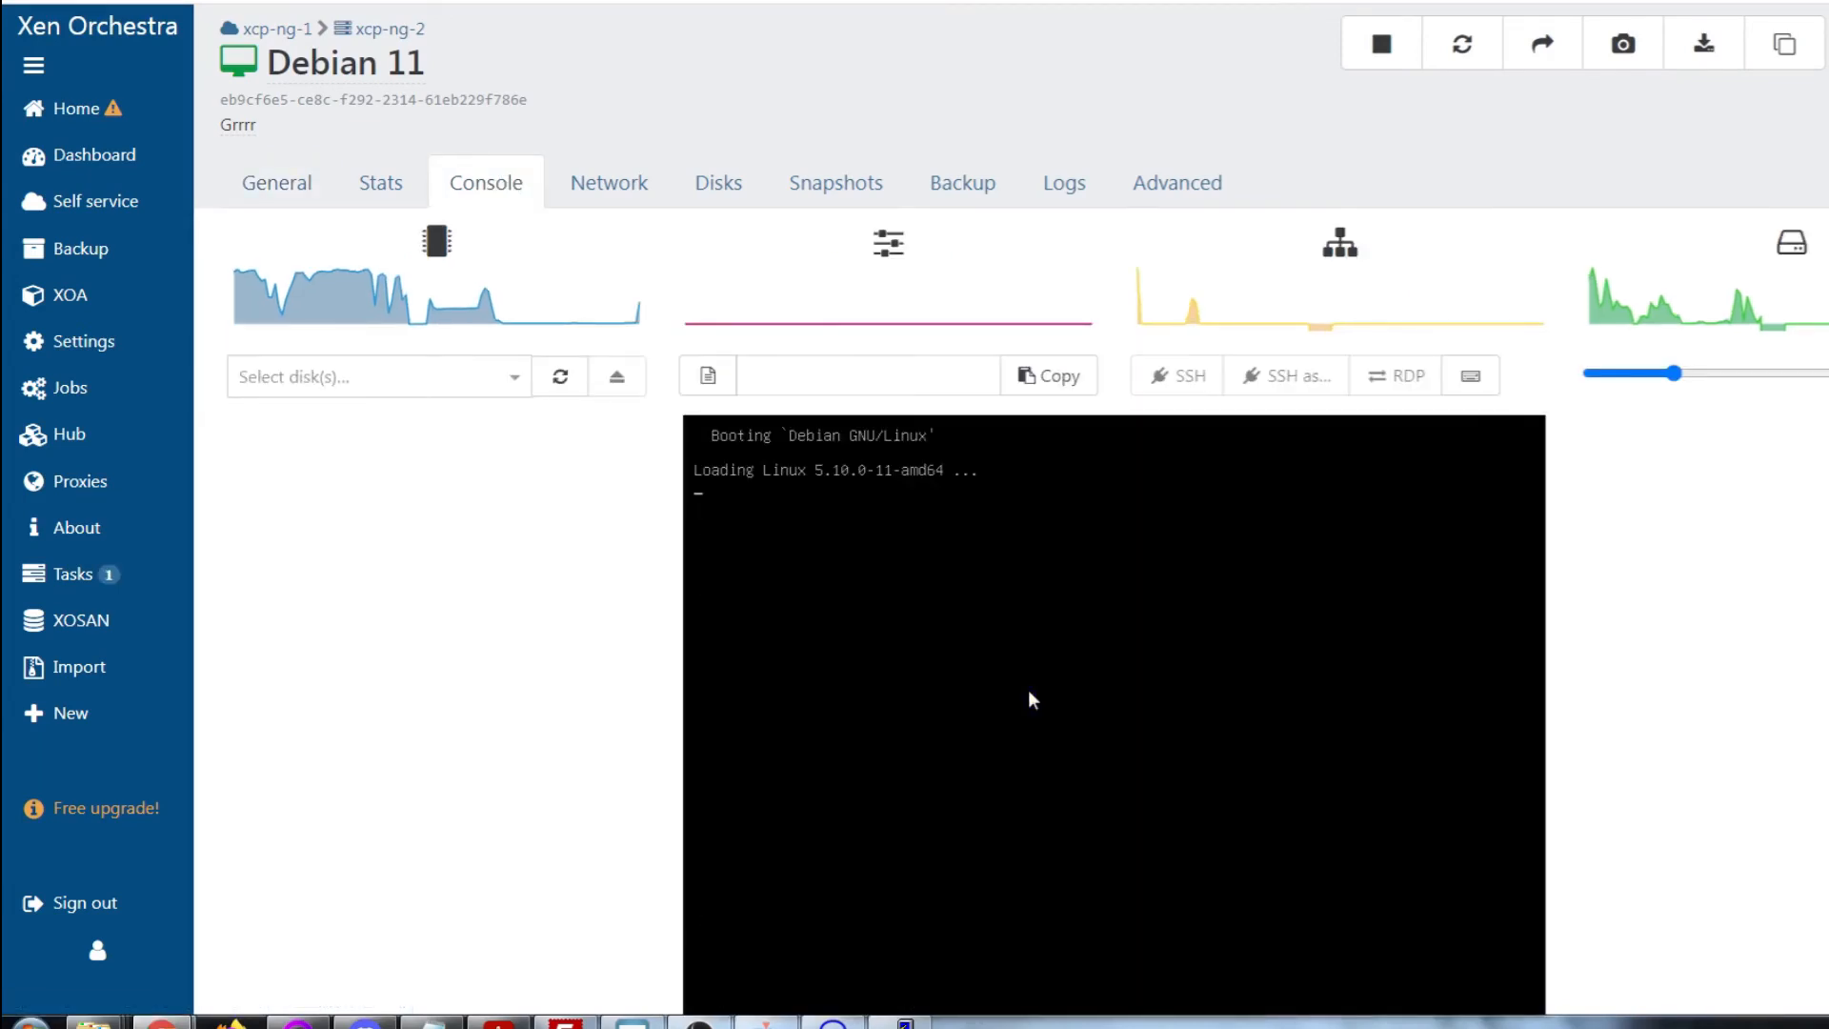
scroll(1307, 781, down, 1)
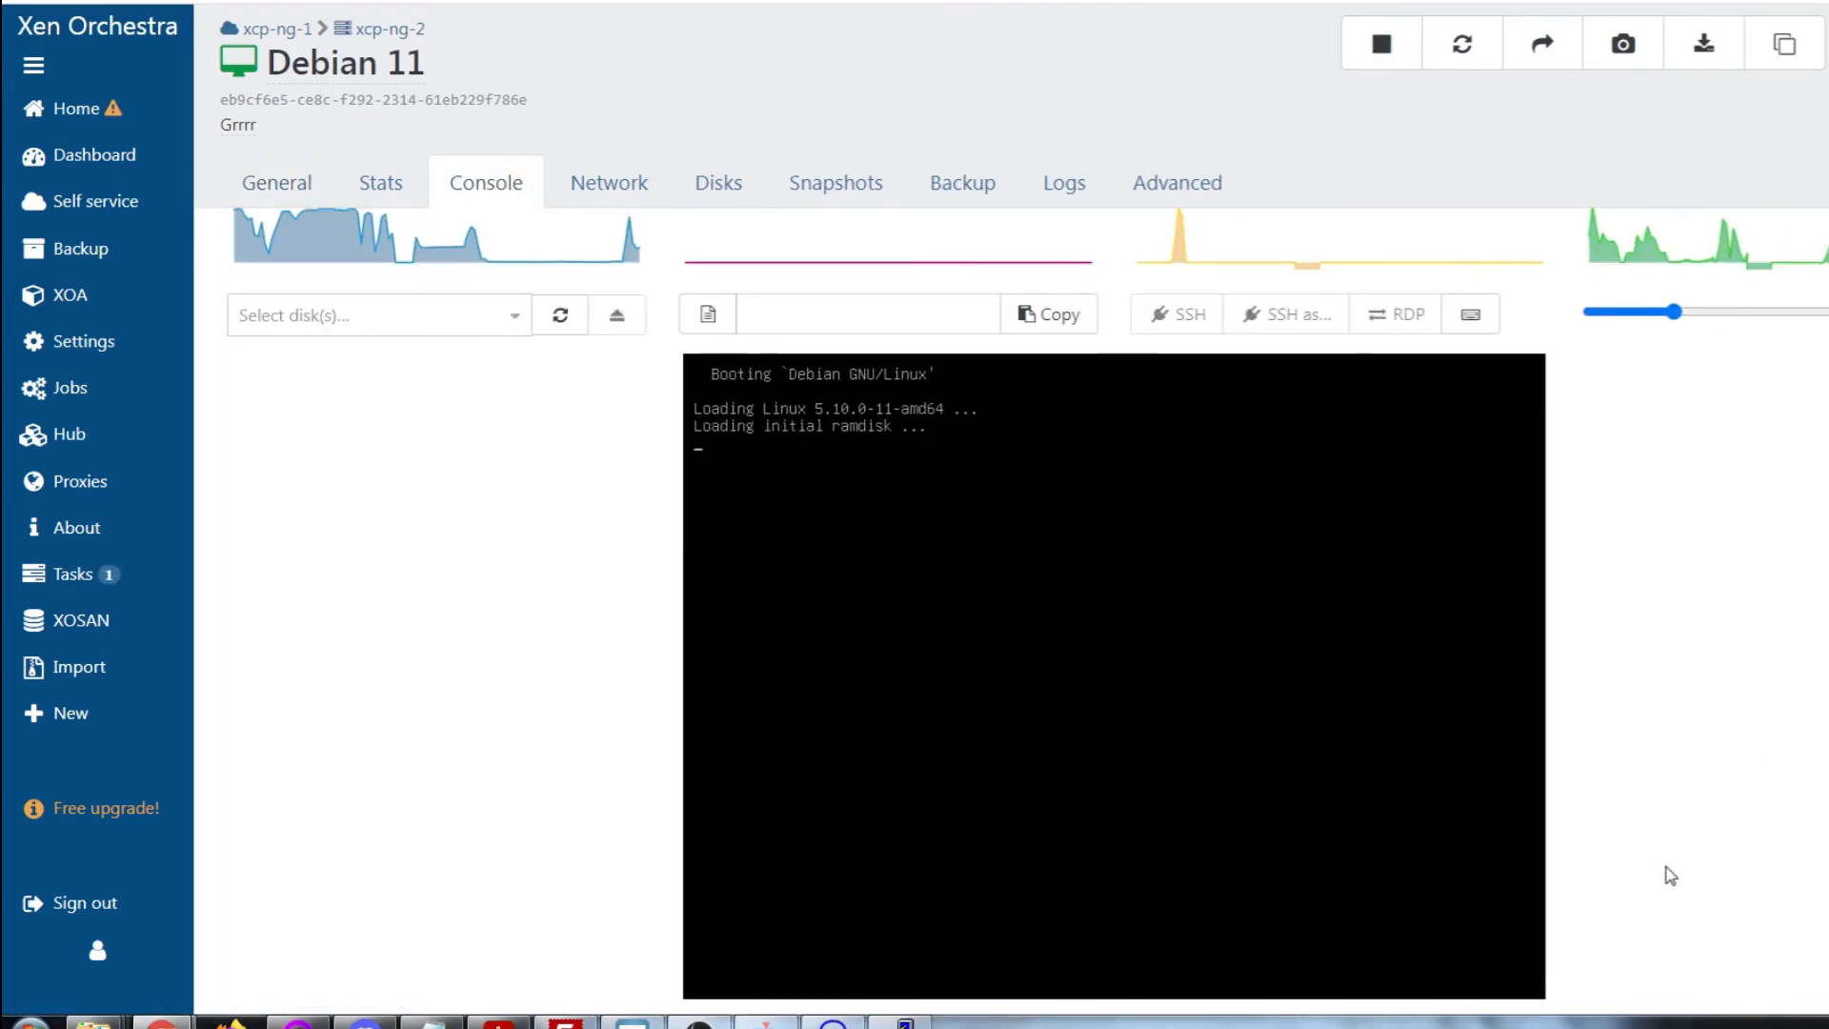
Check the hosts list and the Dashboard overview
click(76, 107)
click(41, 167)
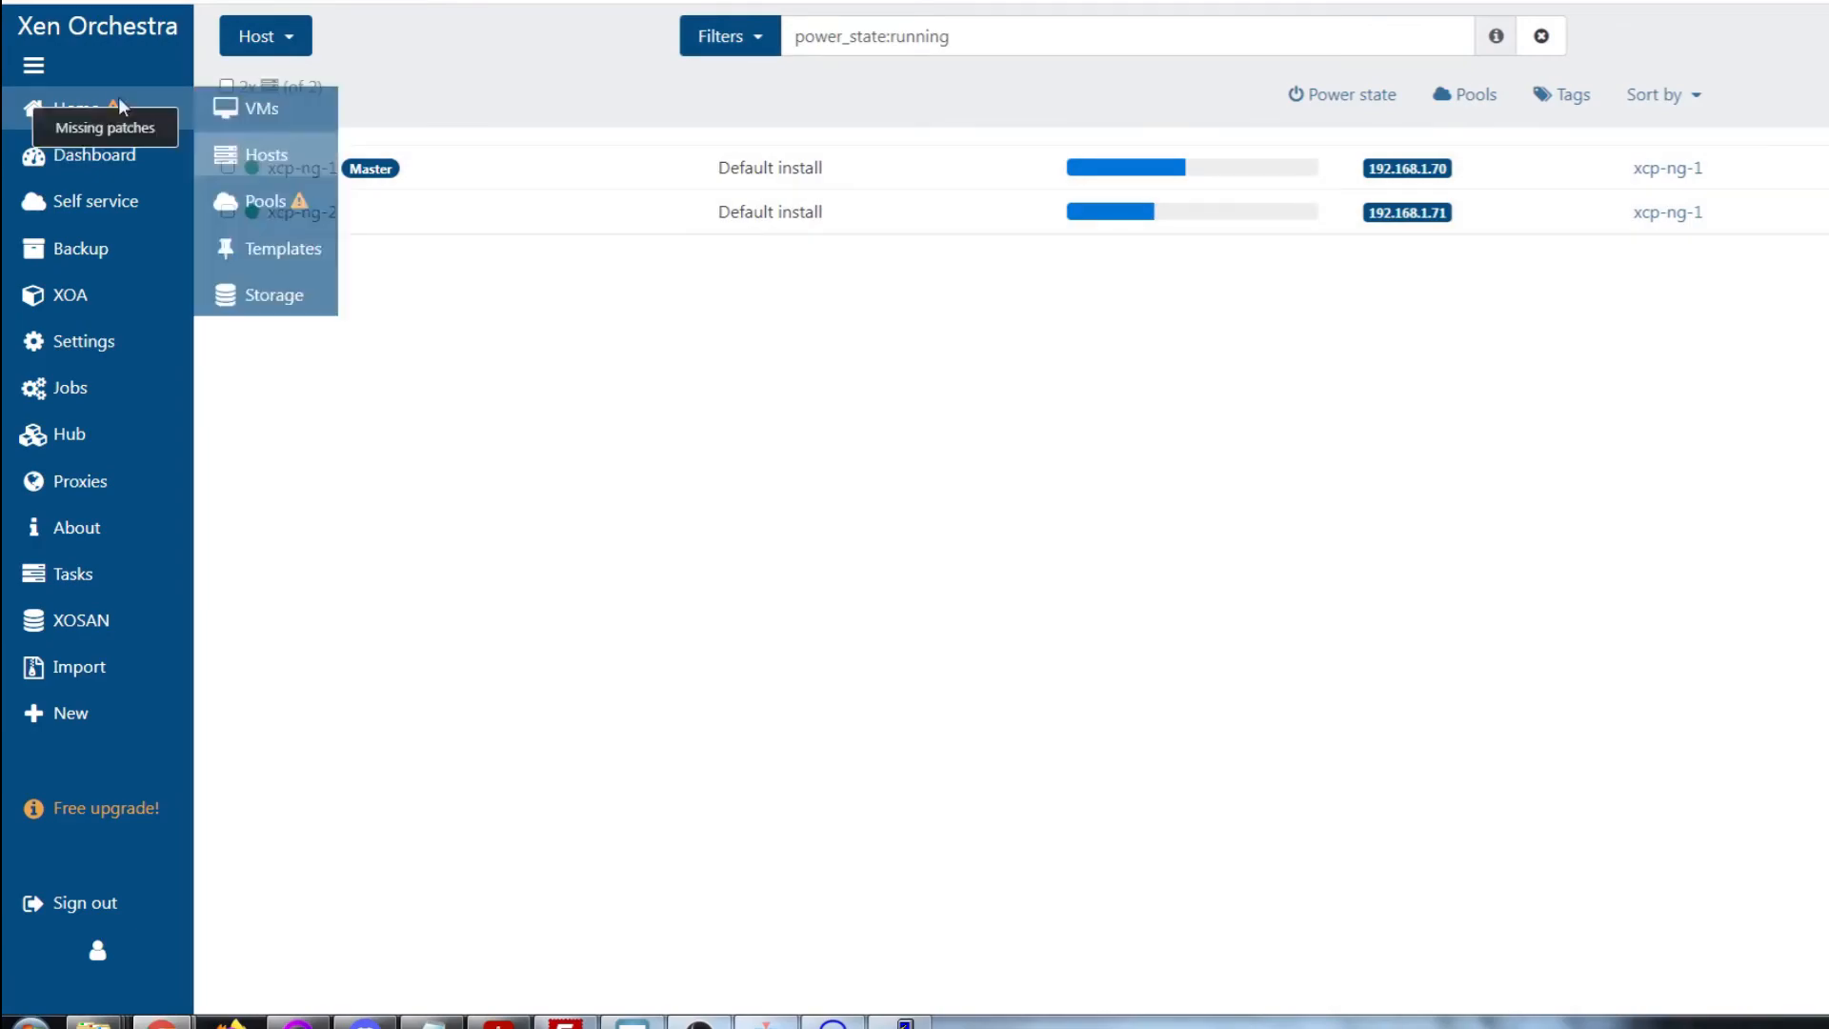
scroll(1077, 800, down, 4)
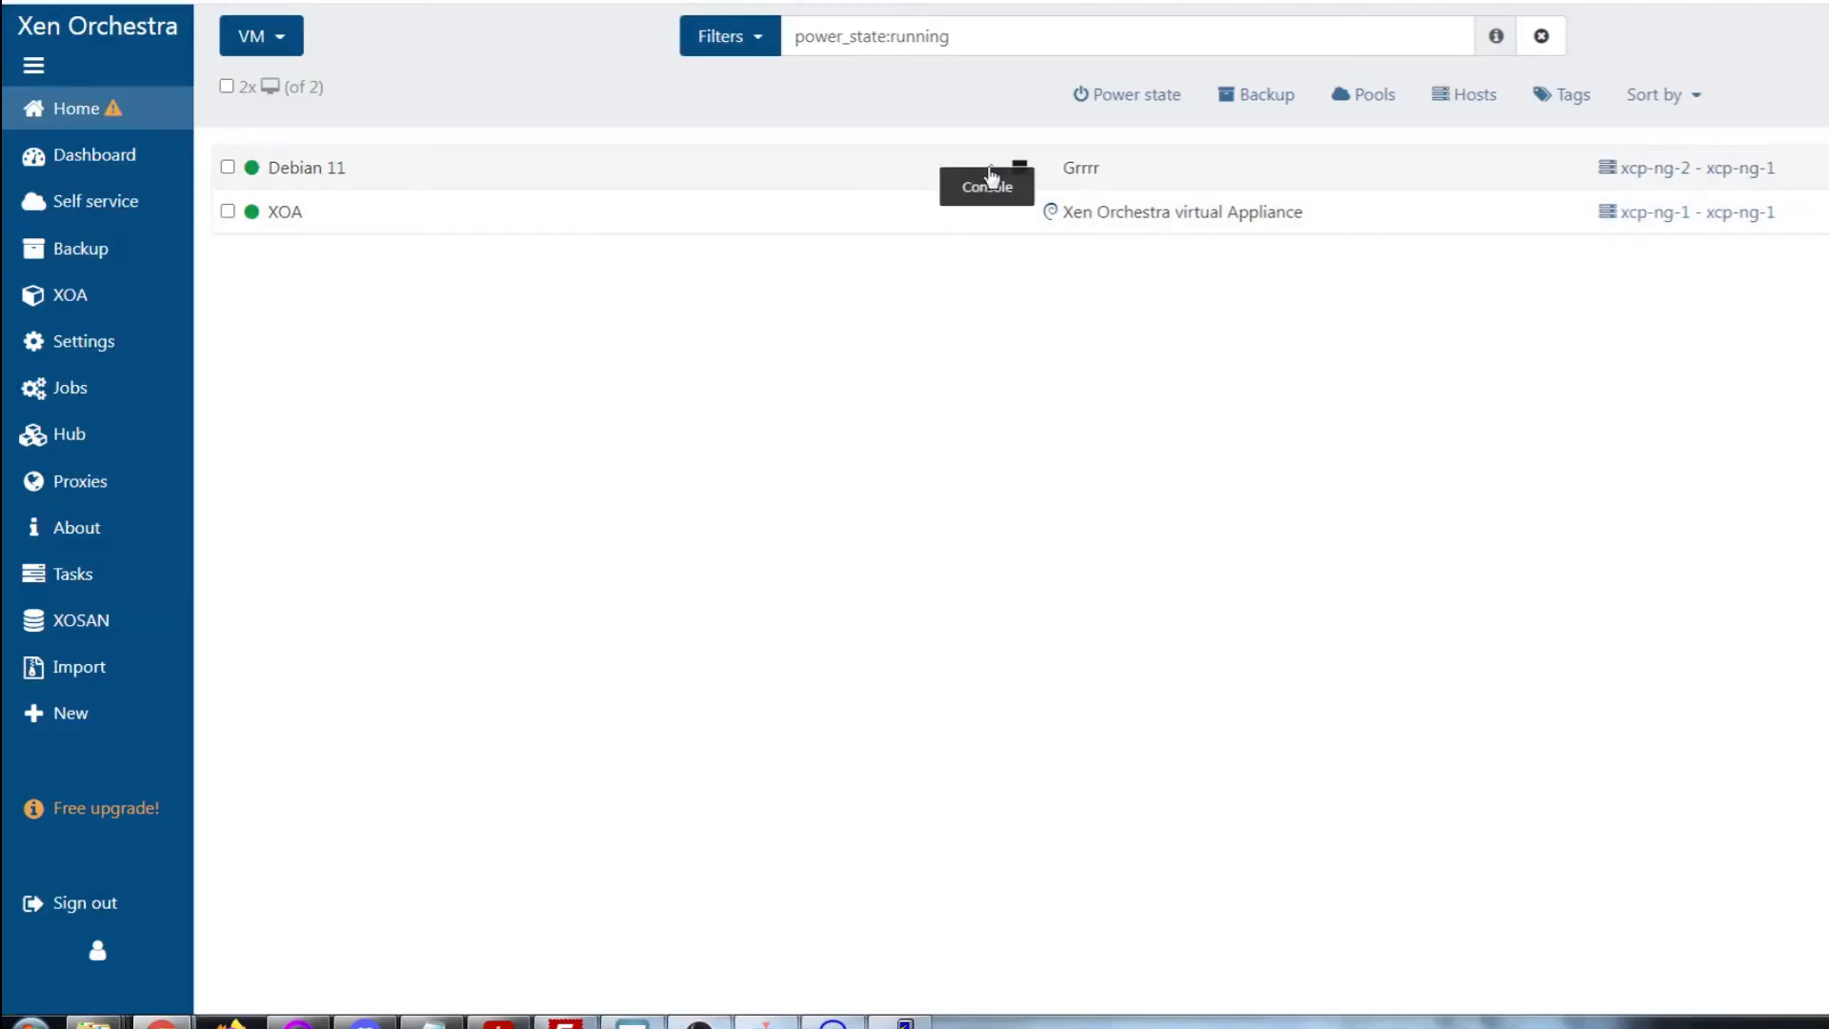
Log into the Debian 11 console and enter ip add to check eth0's address
click(996, 168)
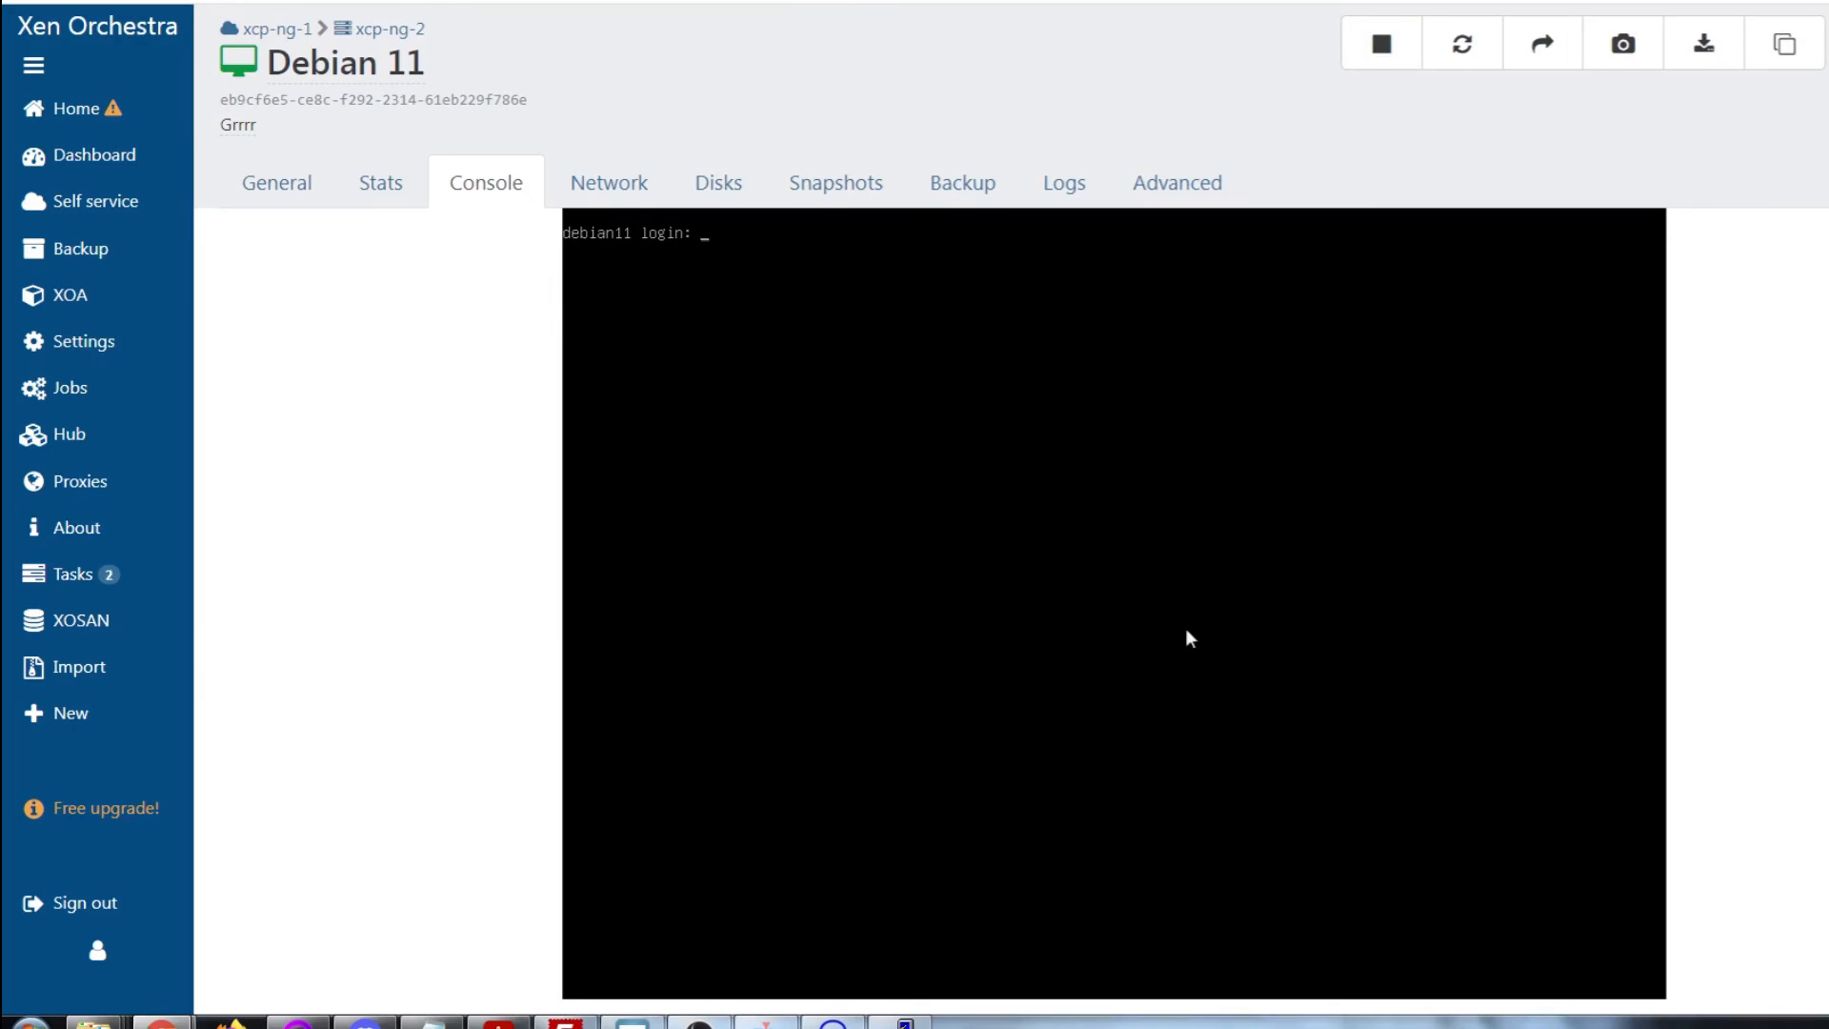
text(test)
key(Return)
key(Return)
text(ip add)
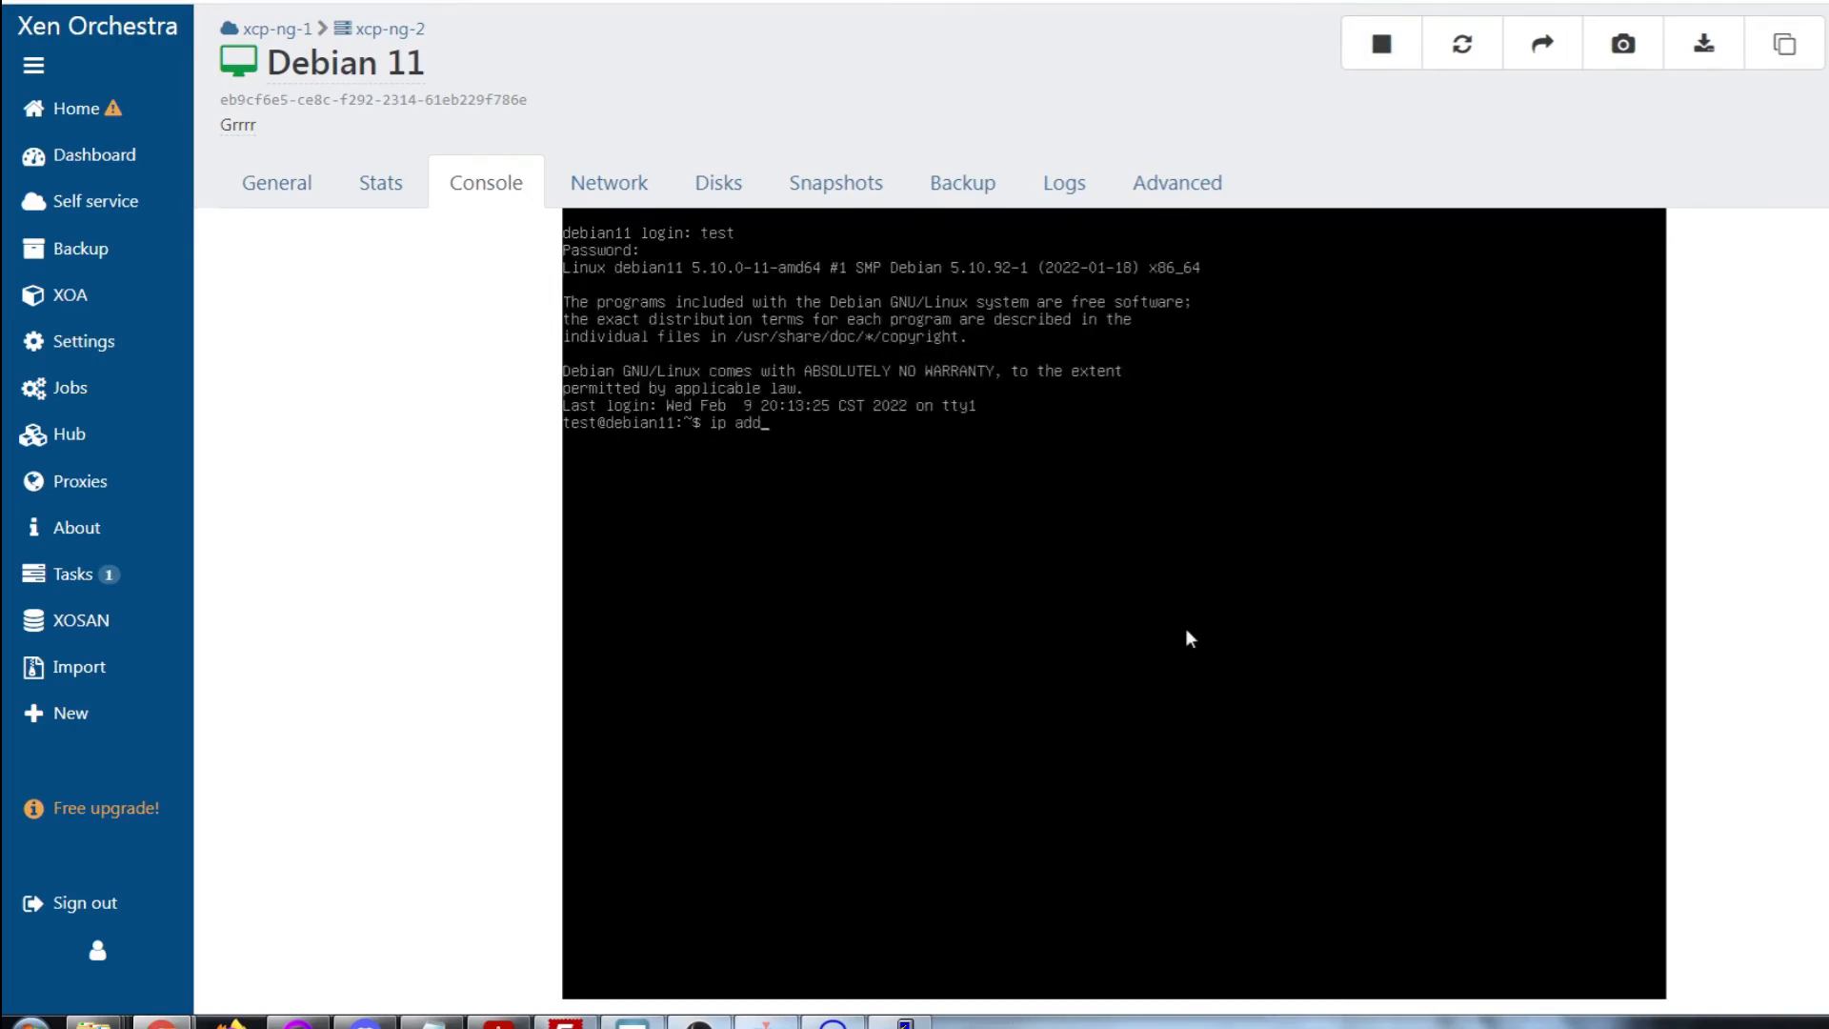
key(Return)
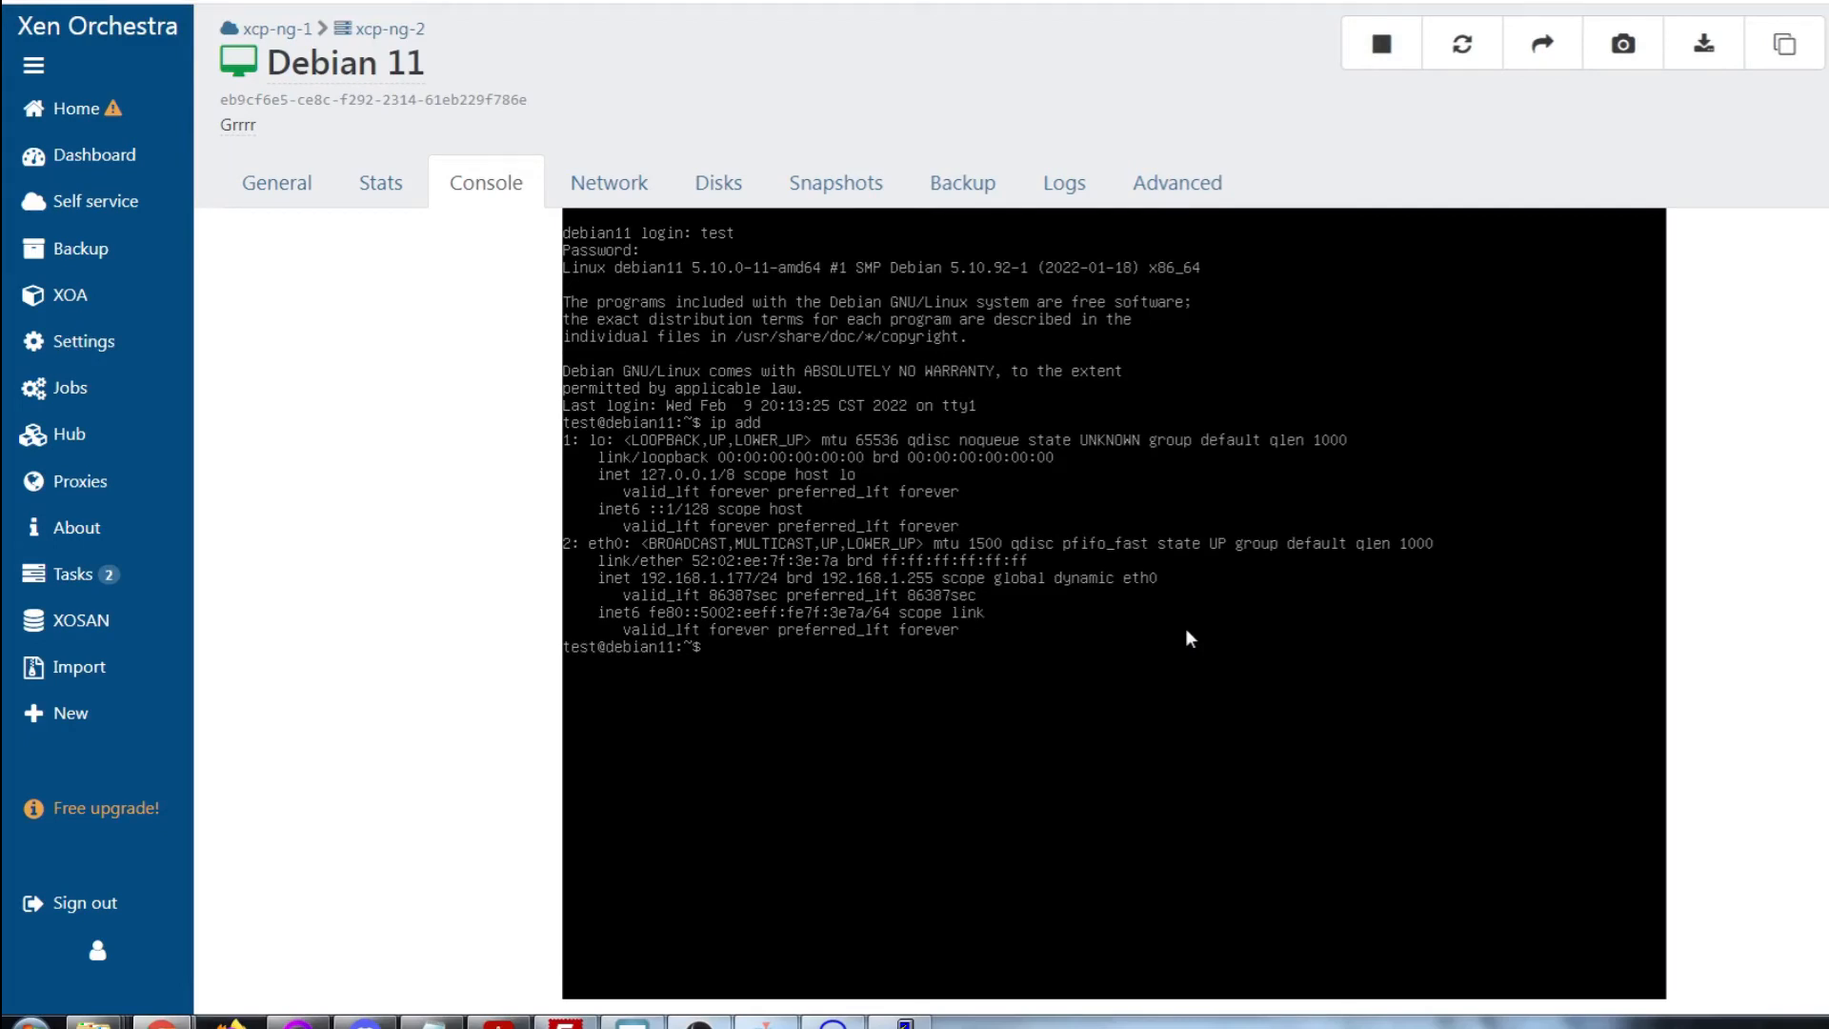